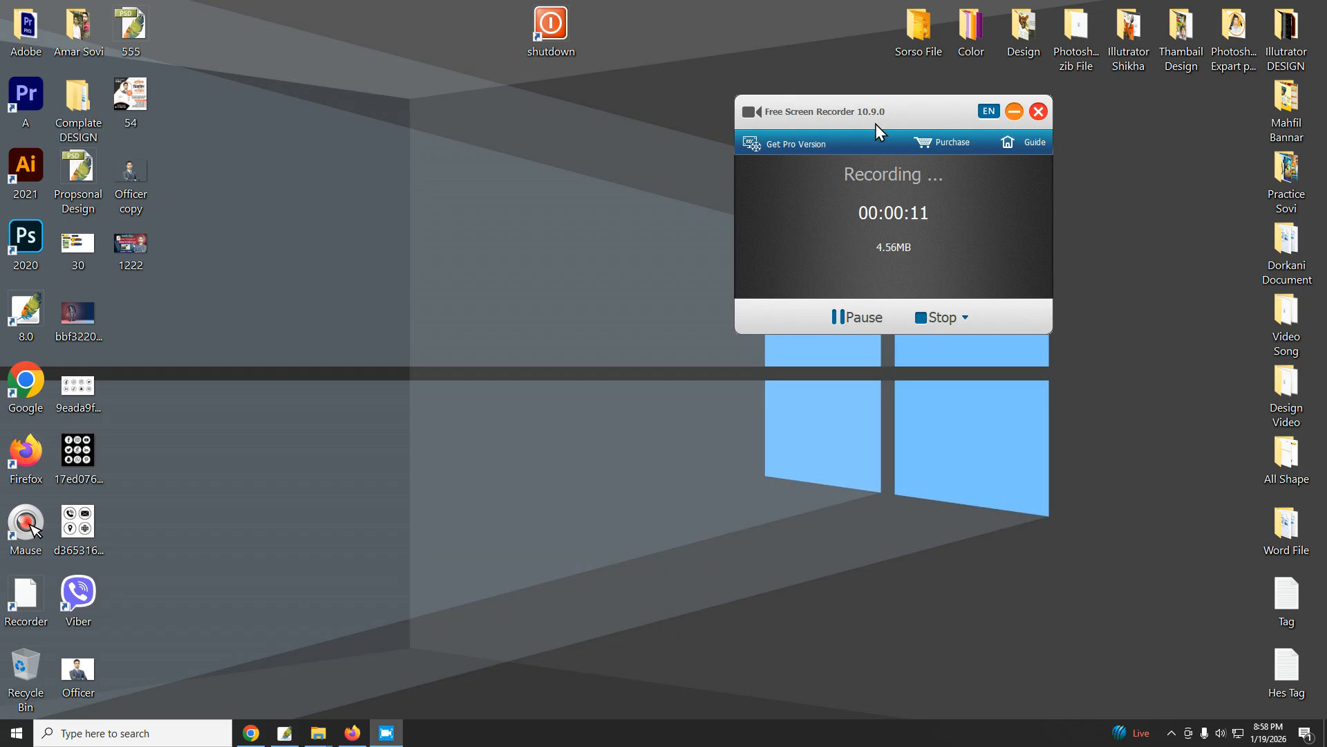
Move the recorder window aside, minimize it, and refresh the desktop twice
drag(878, 115, 993, 225)
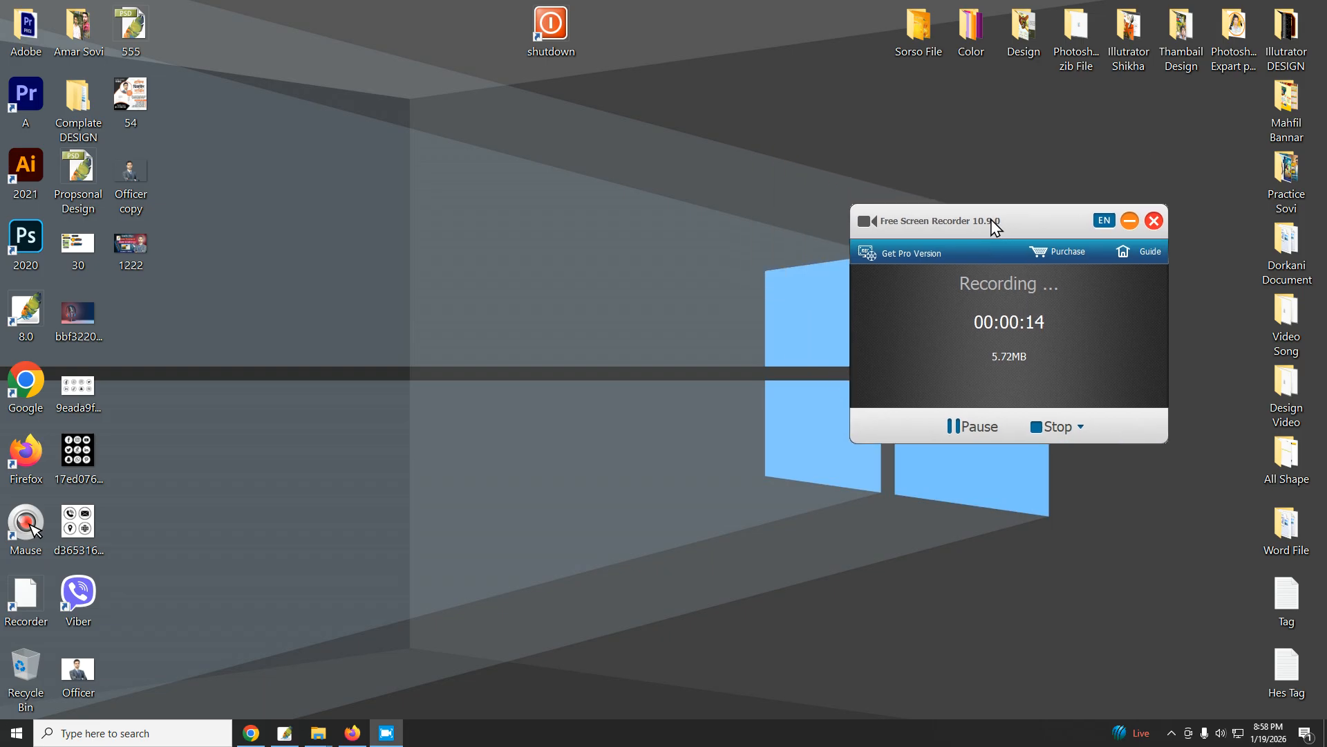
click(1129, 222)
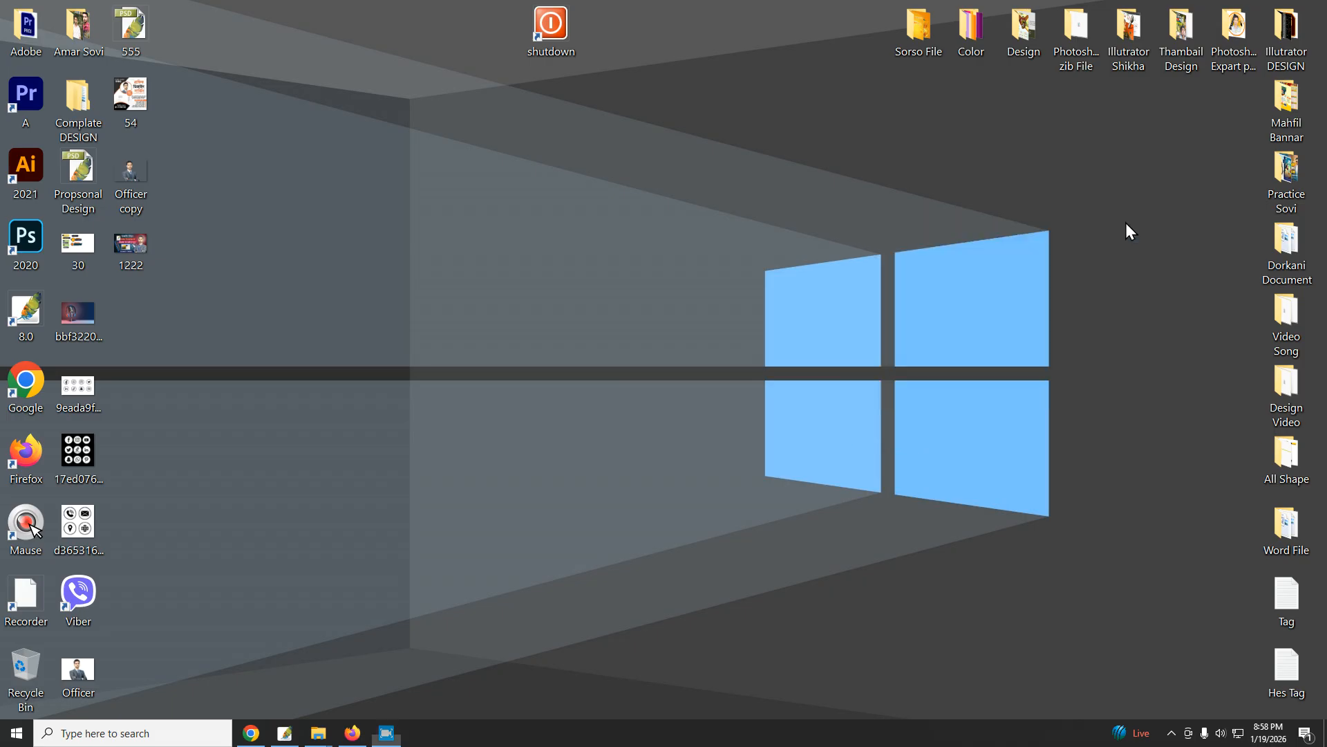
right_click(289, 269)
click(350, 313)
right_click(295, 209)
click(344, 257)
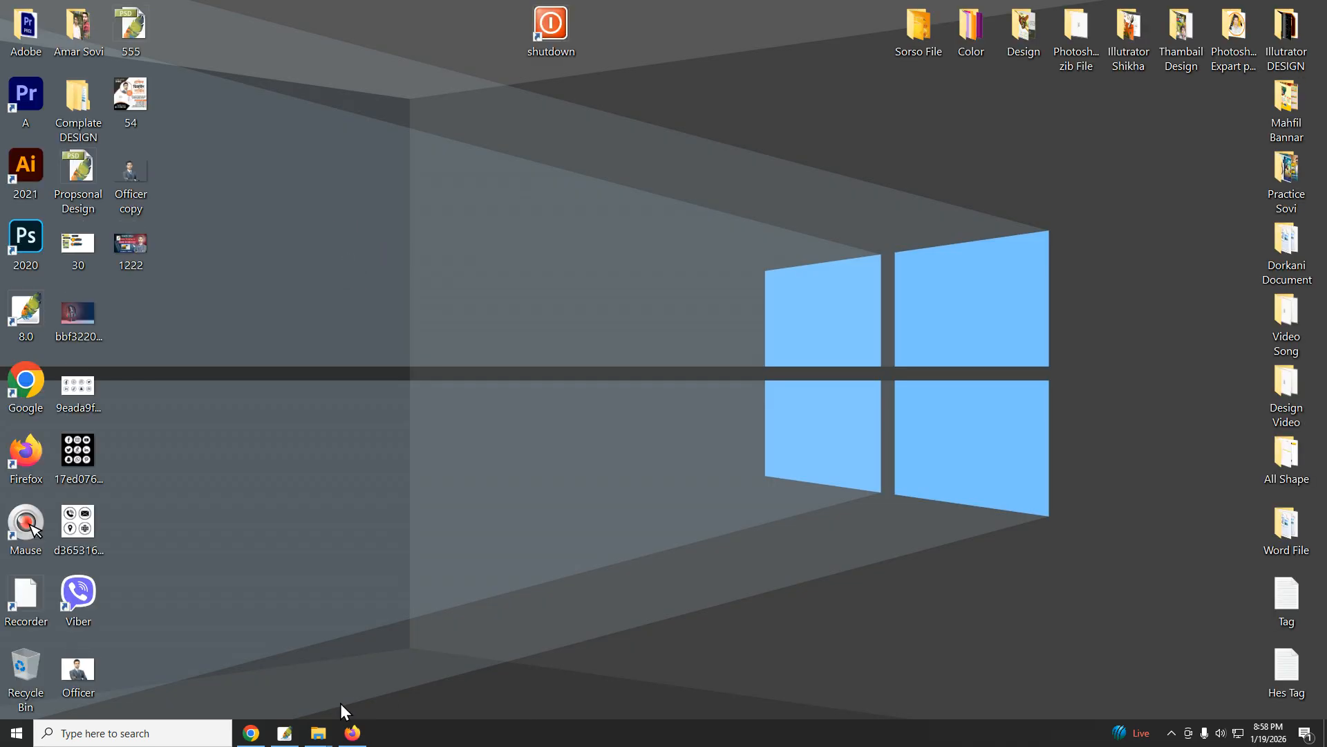
click(284, 733)
drag(330, 93, 539, 113)
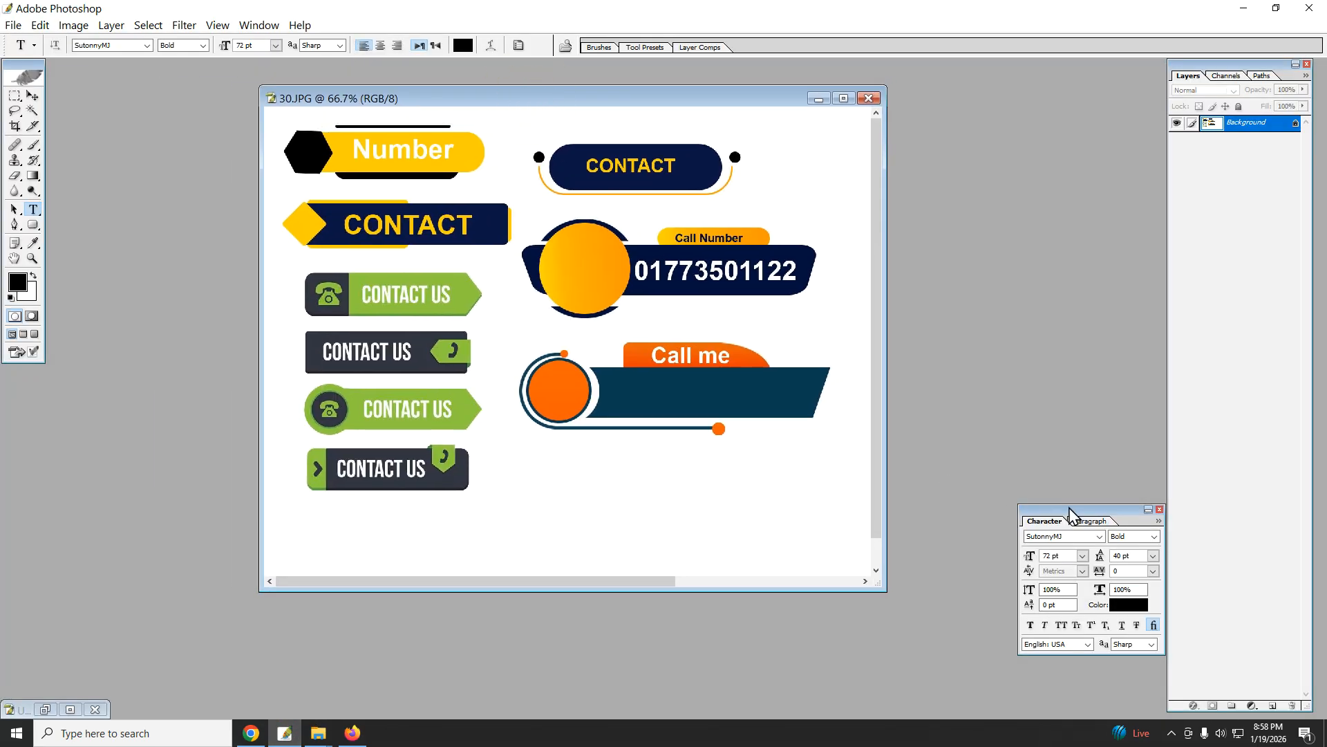
drag(1071, 514, 1032, 511)
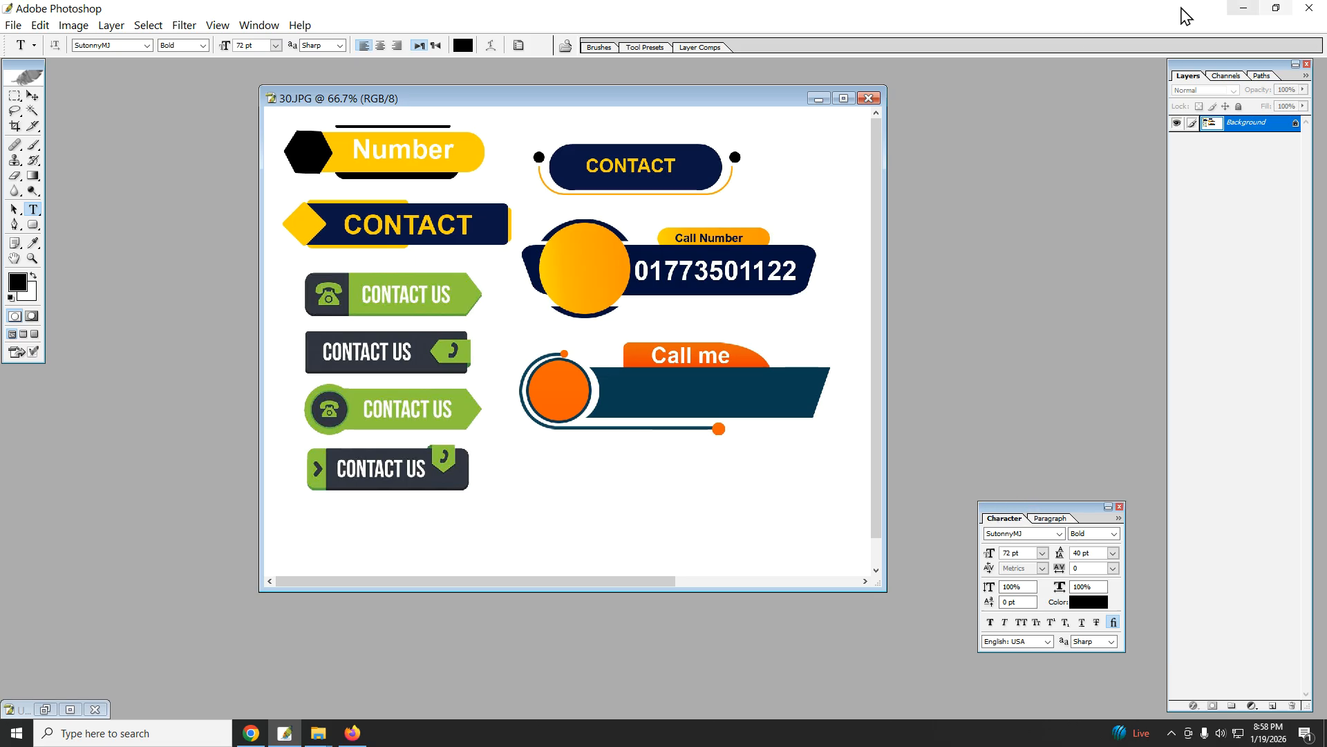
mouse_move(1231, 71)
mouse_down()
mouse_move(1231, 98)
mouse_move(1235, 70)
mouse_up()
drag(556, 106, 439, 107)
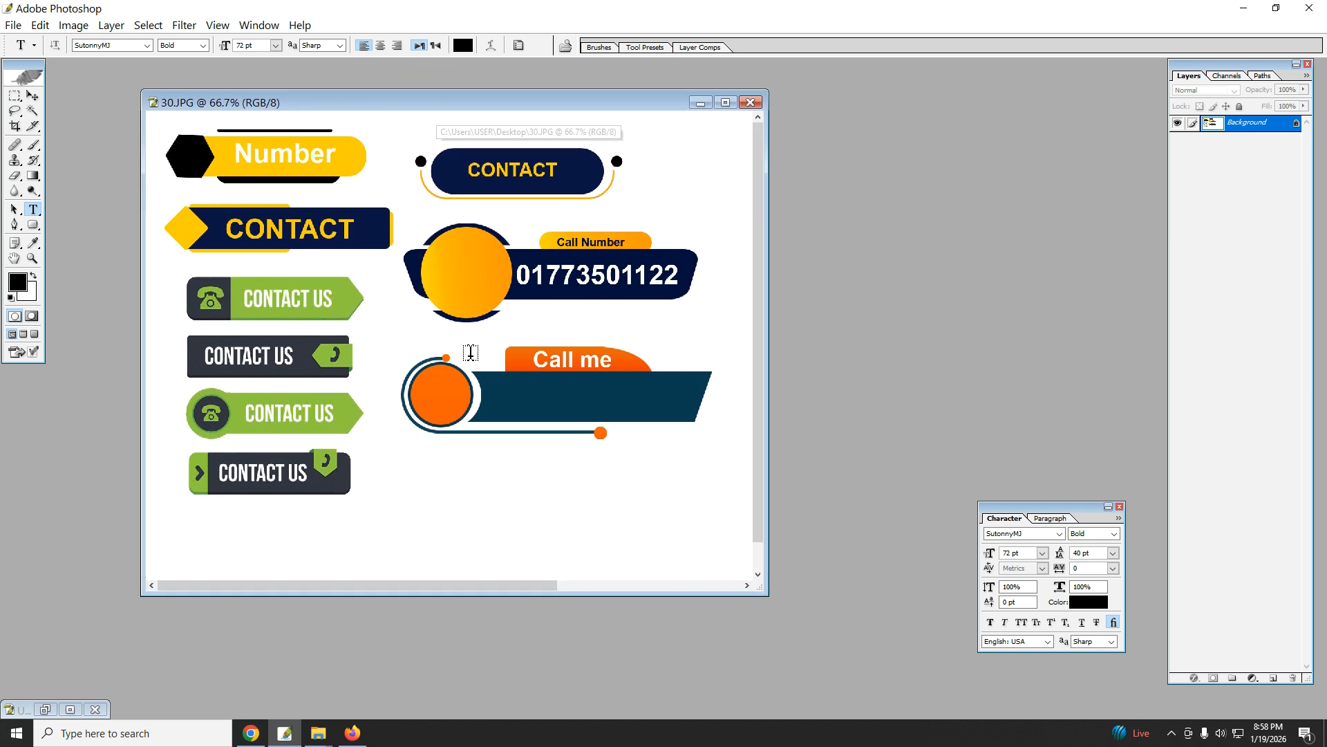
drag(468, 106, 464, 93)
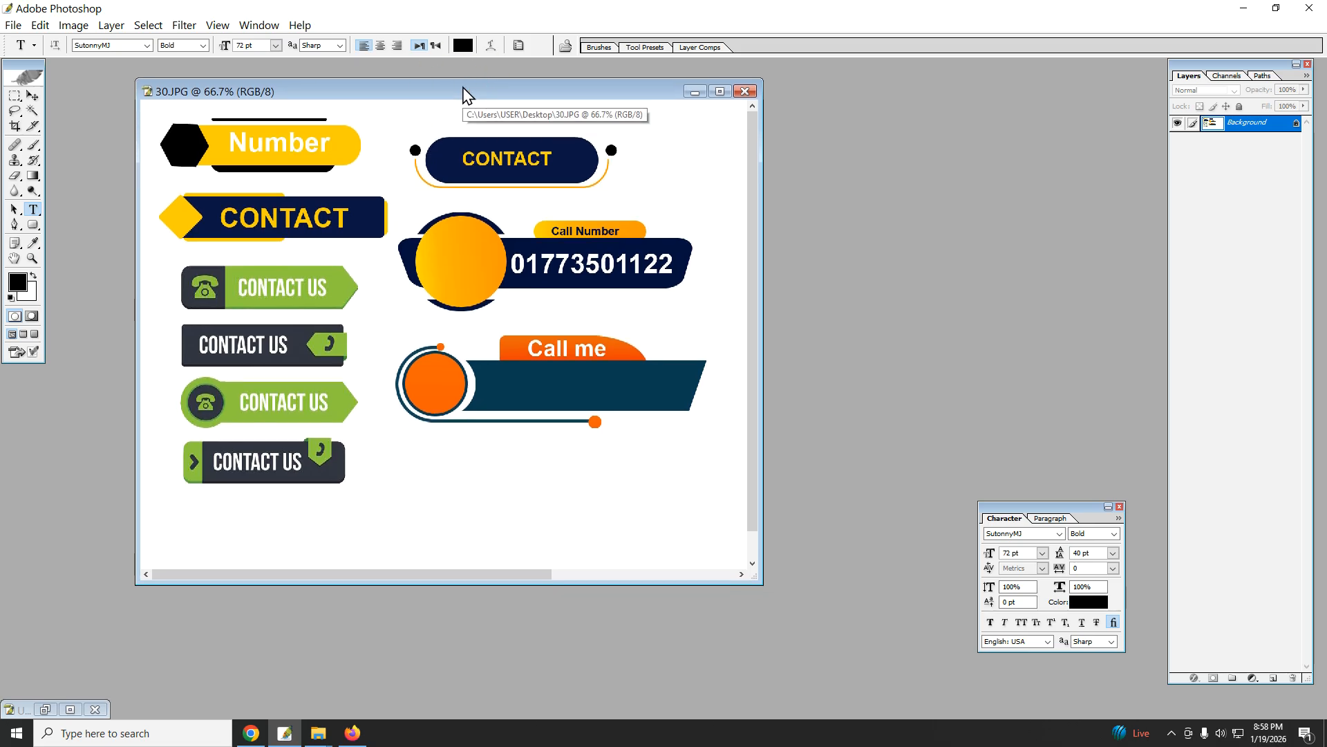
drag(463, 91, 428, 89)
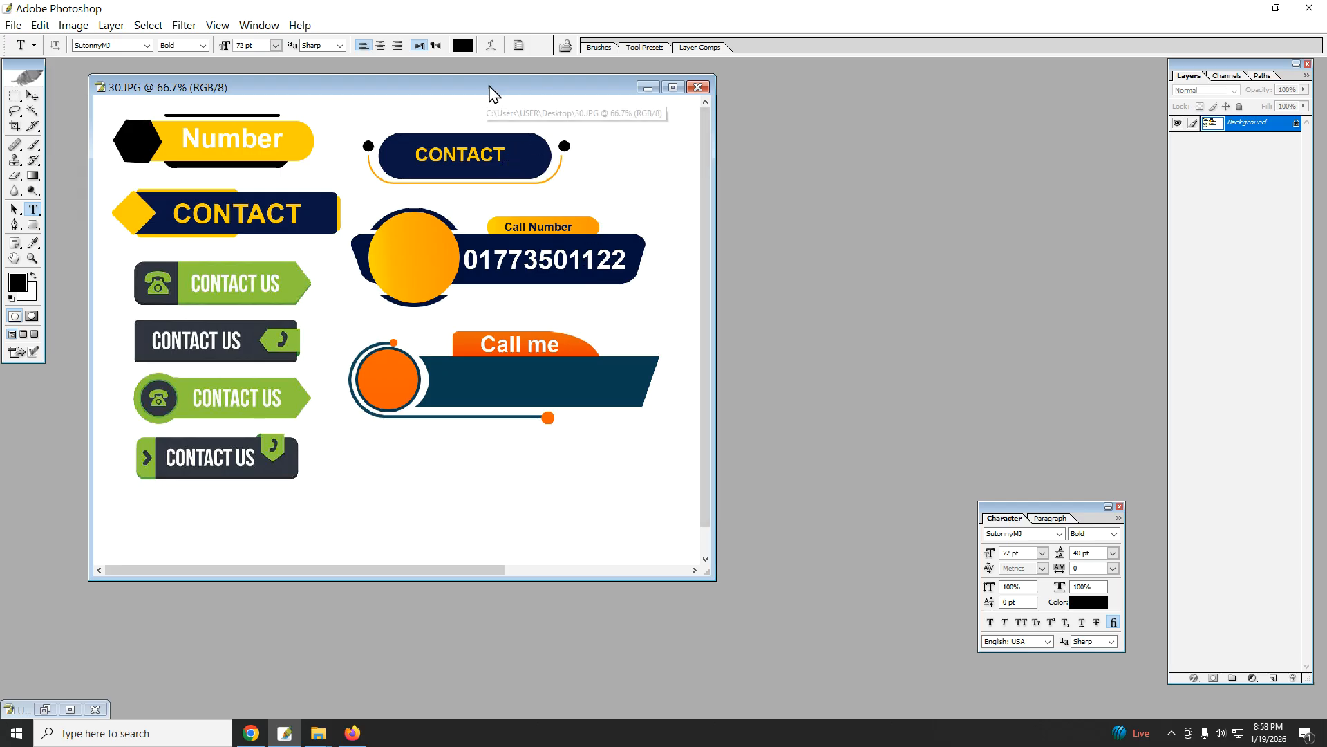
drag(483, 92, 545, 100)
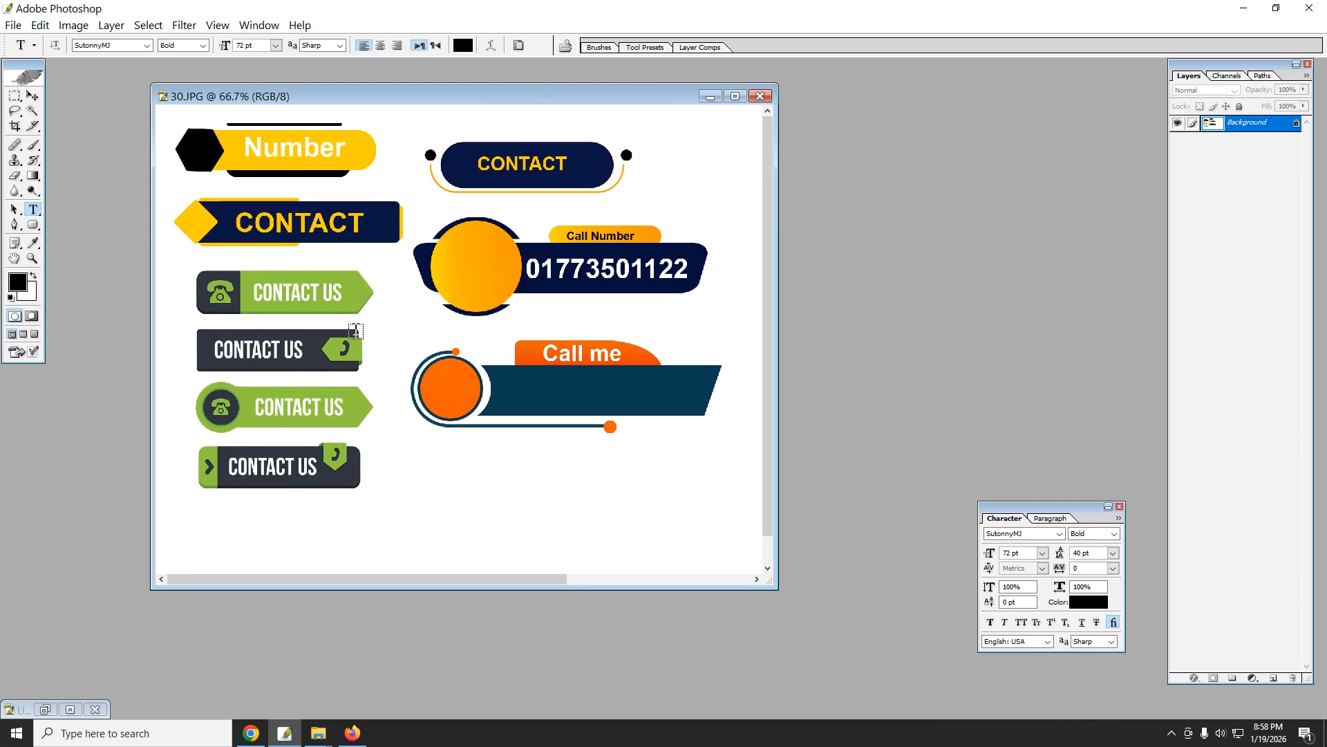
click(1241, 8)
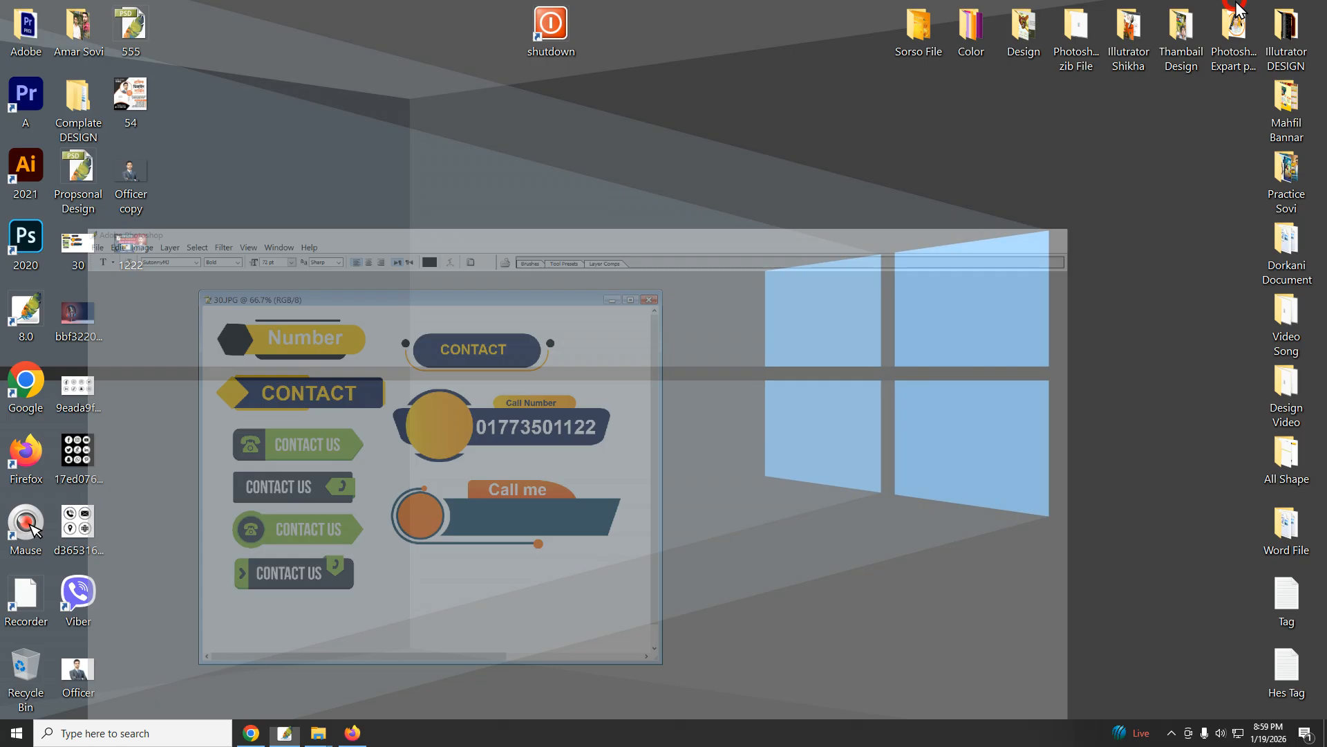
double_click(139, 247)
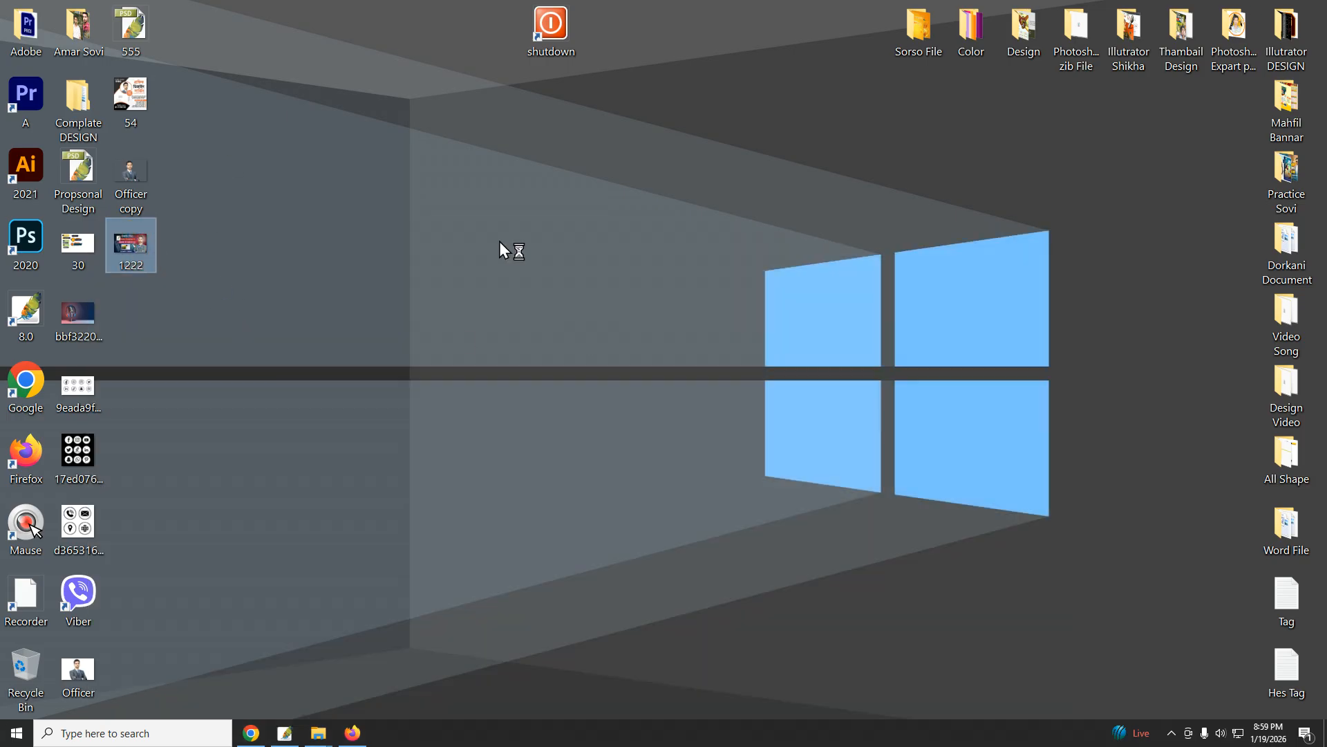
right_click(393, 189)
click(475, 235)
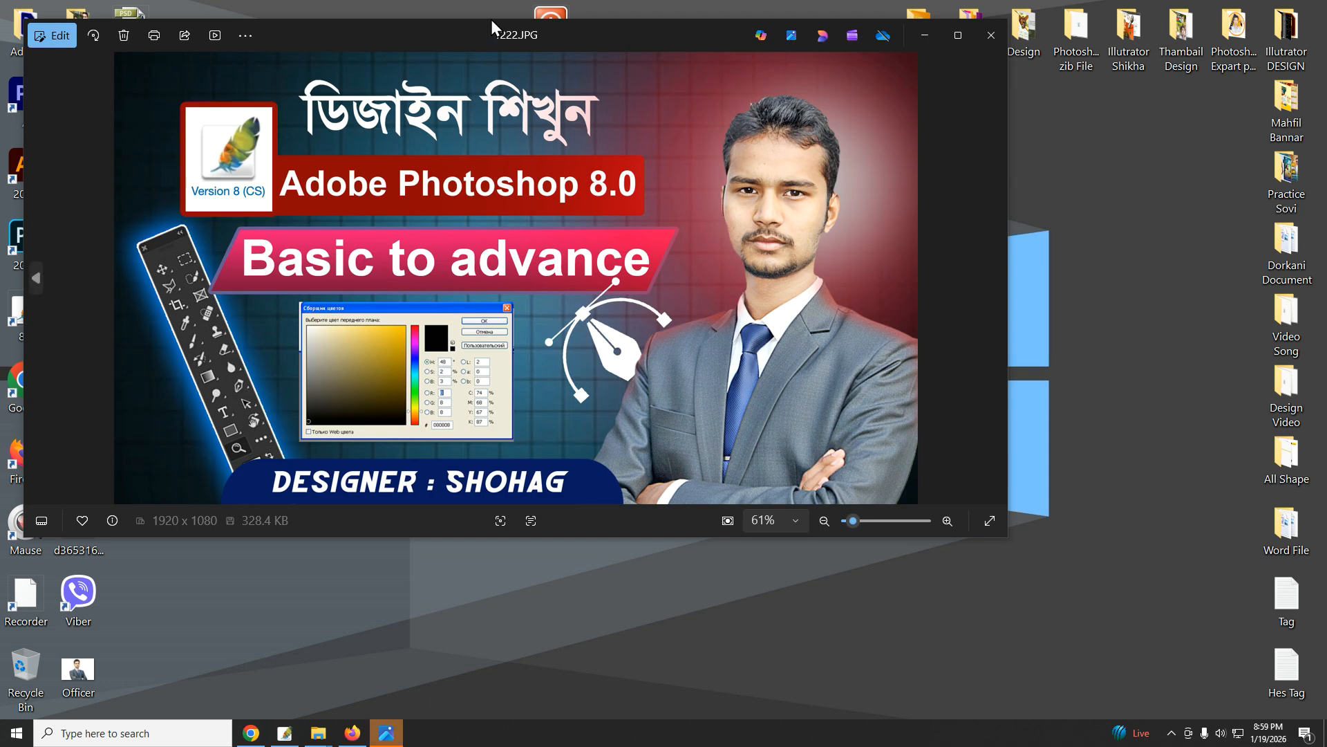
drag(476, 34, 595, 69)
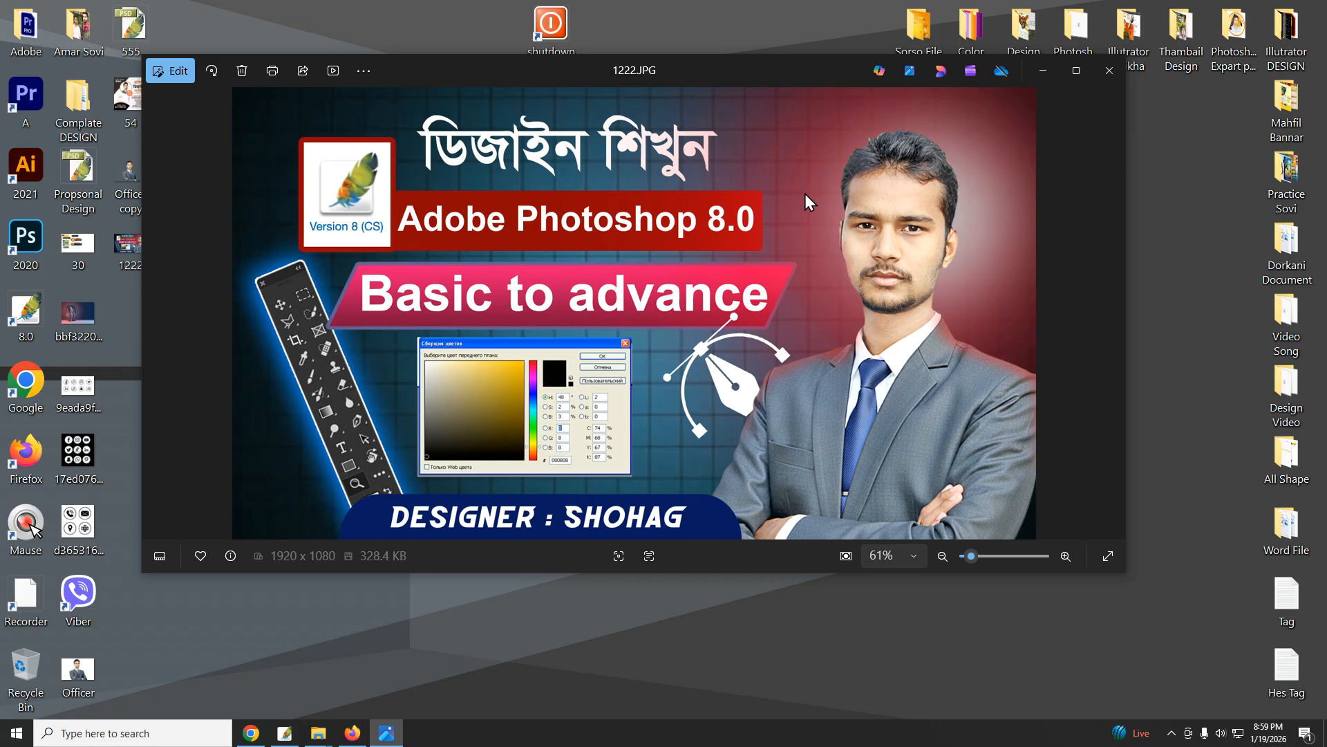
click(1108, 69)
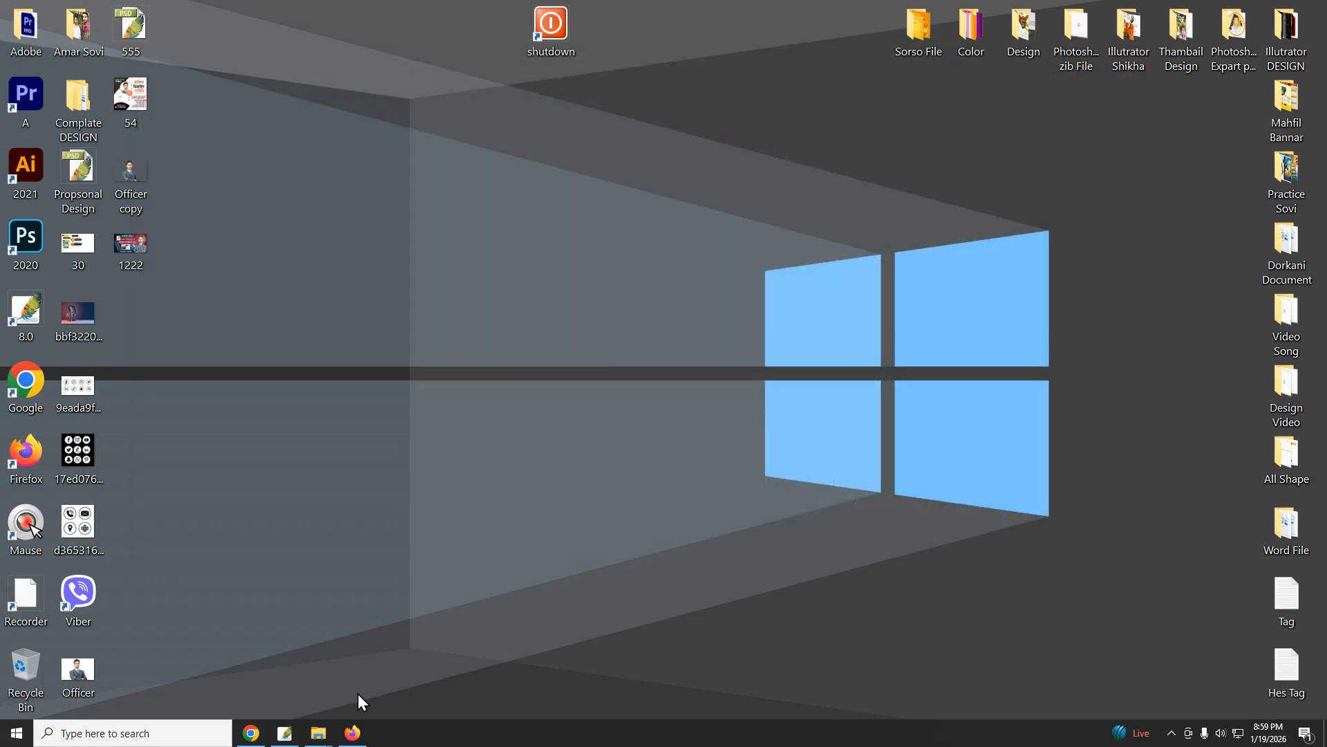
Restore Photoshop, then move and resize the 30.JPG window and raise the Character panel
click(285, 734)
drag(571, 103, 521, 94)
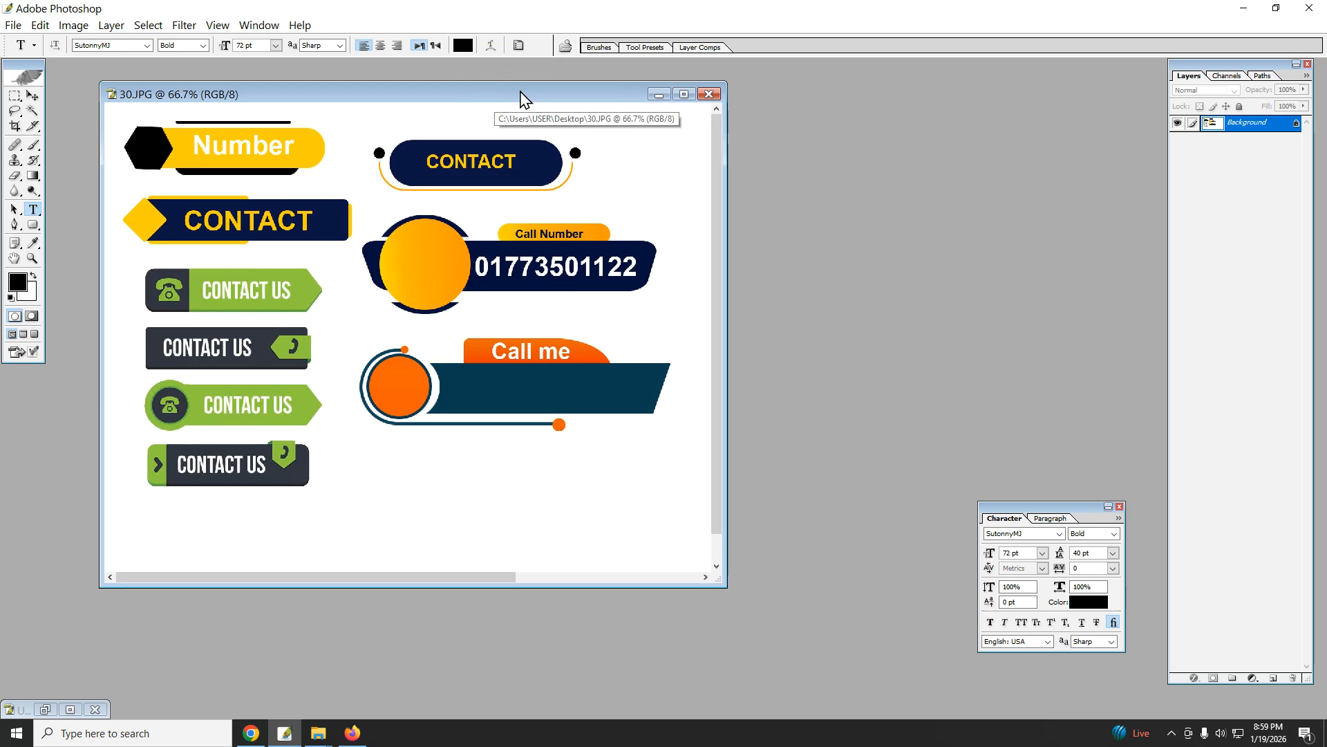
drag(520, 93, 476, 85)
mouse_move(676, 578)
mouse_down()
mouse_move(776, 605)
mouse_move(664, 589)
mouse_up()
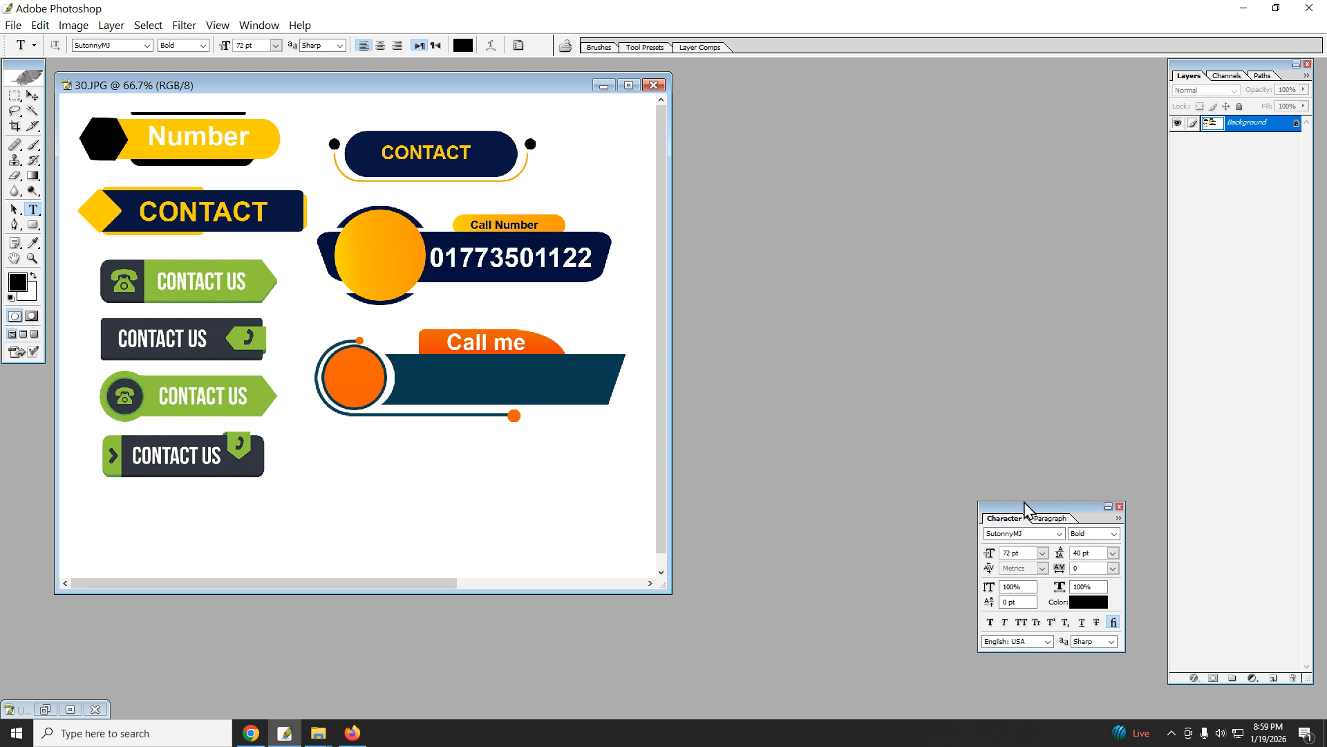
drag(1056, 515, 1054, 394)
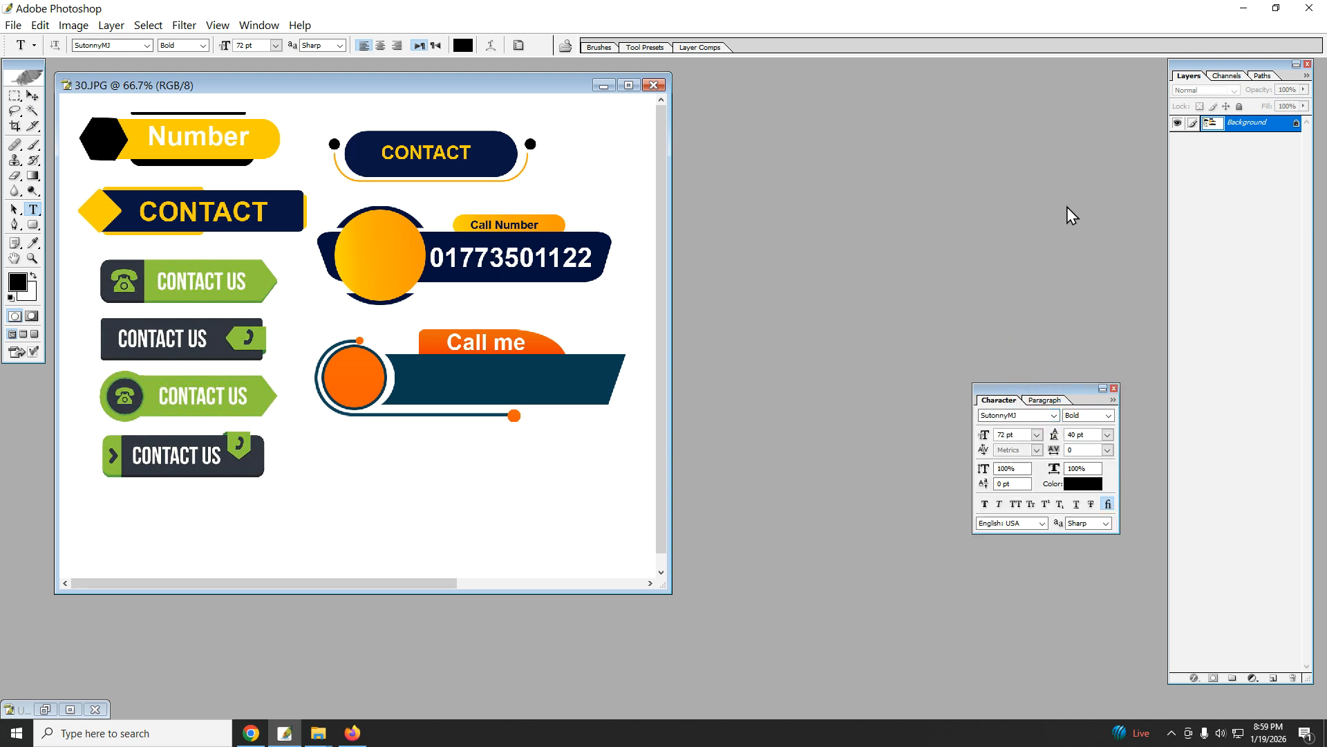
drag(243, 90, 309, 87)
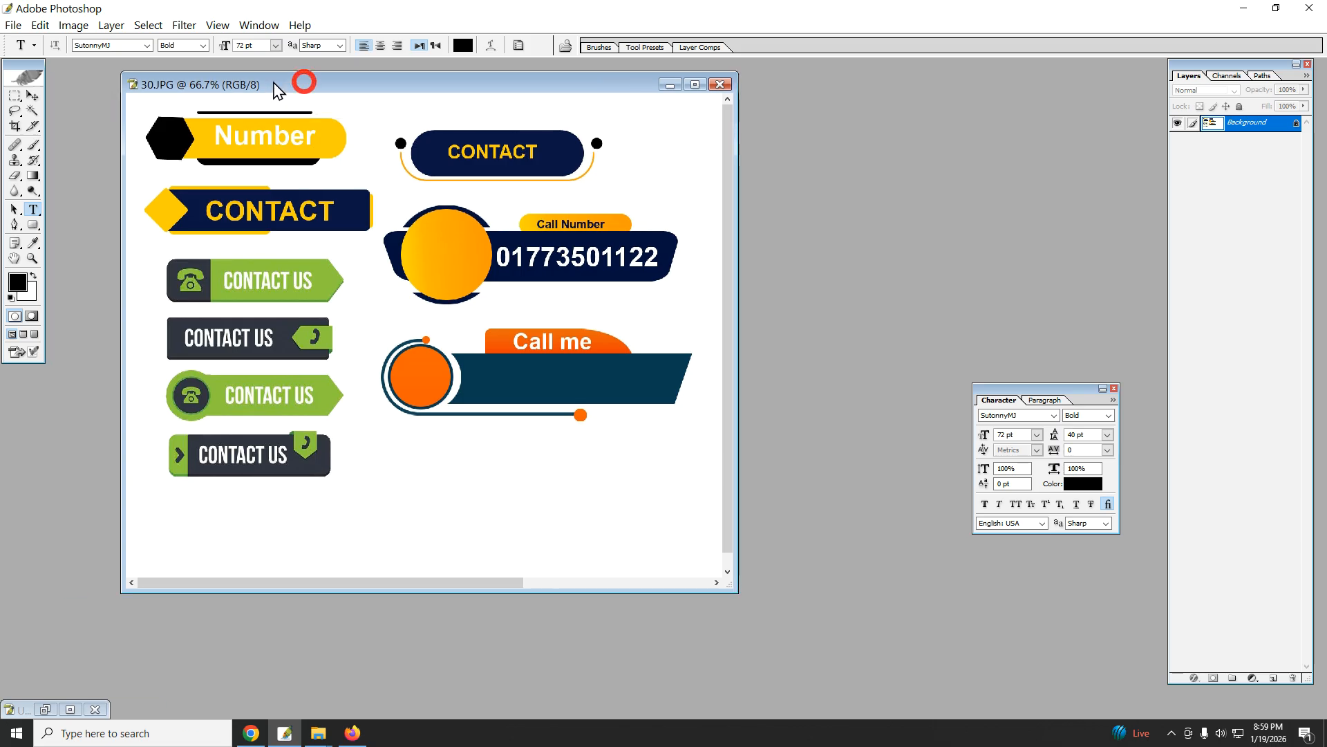
Fine-tune the positions of the tools palette, Character panel and 30.JPG window
drag(28, 69, 35, 71)
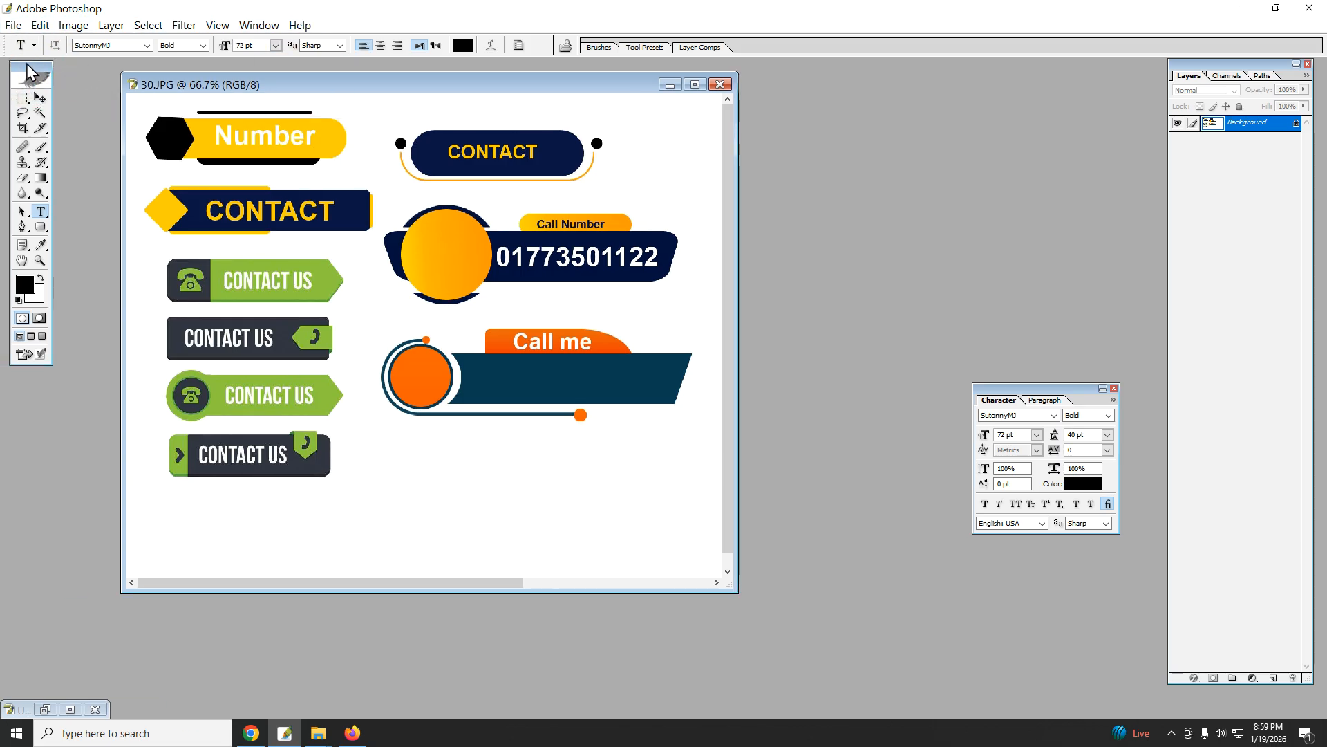
drag(33, 70, 25, 80)
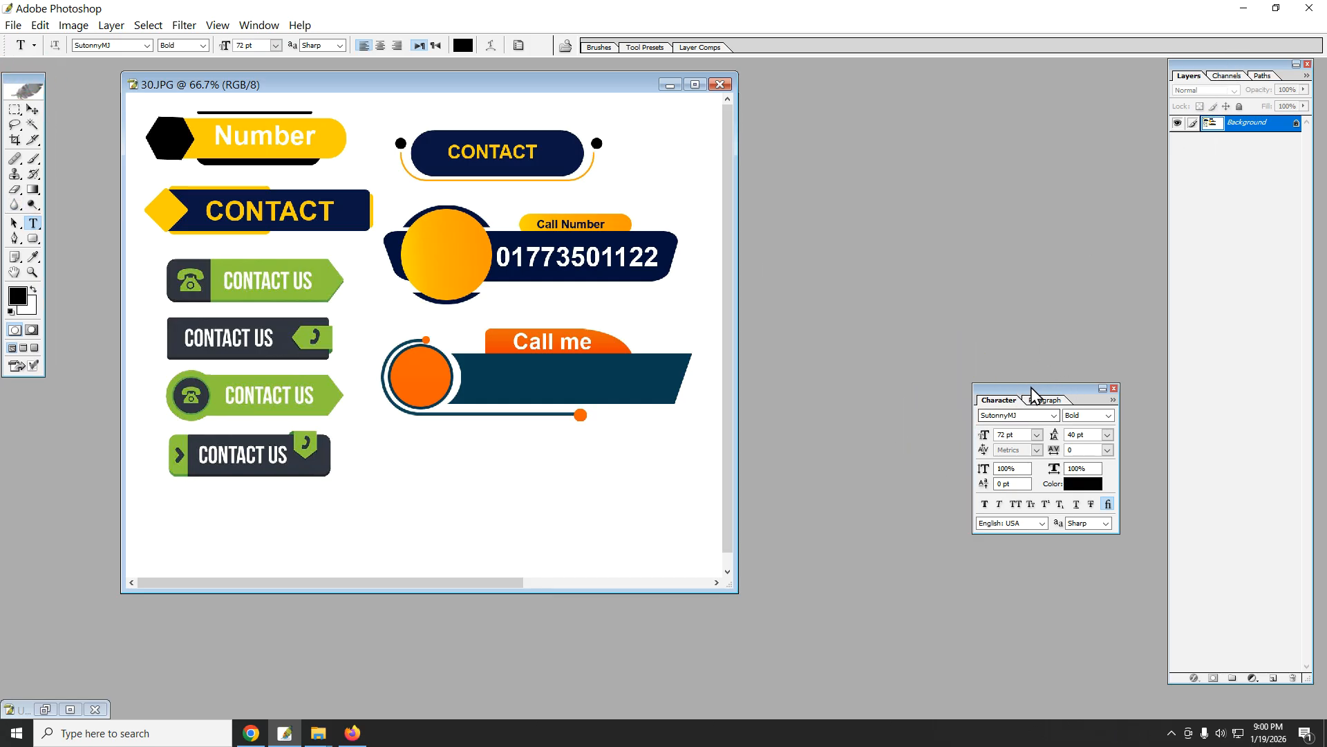
drag(1003, 543, 1017, 550)
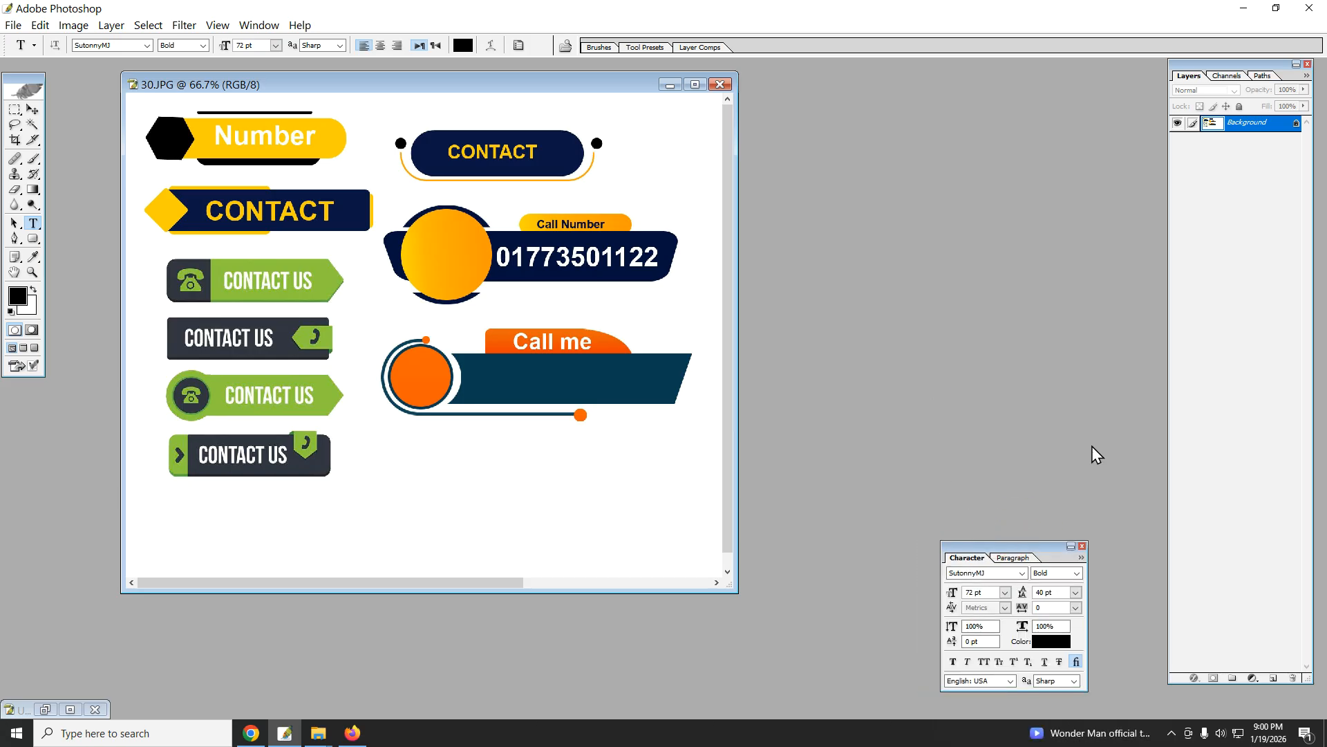
drag(483, 91, 425, 91)
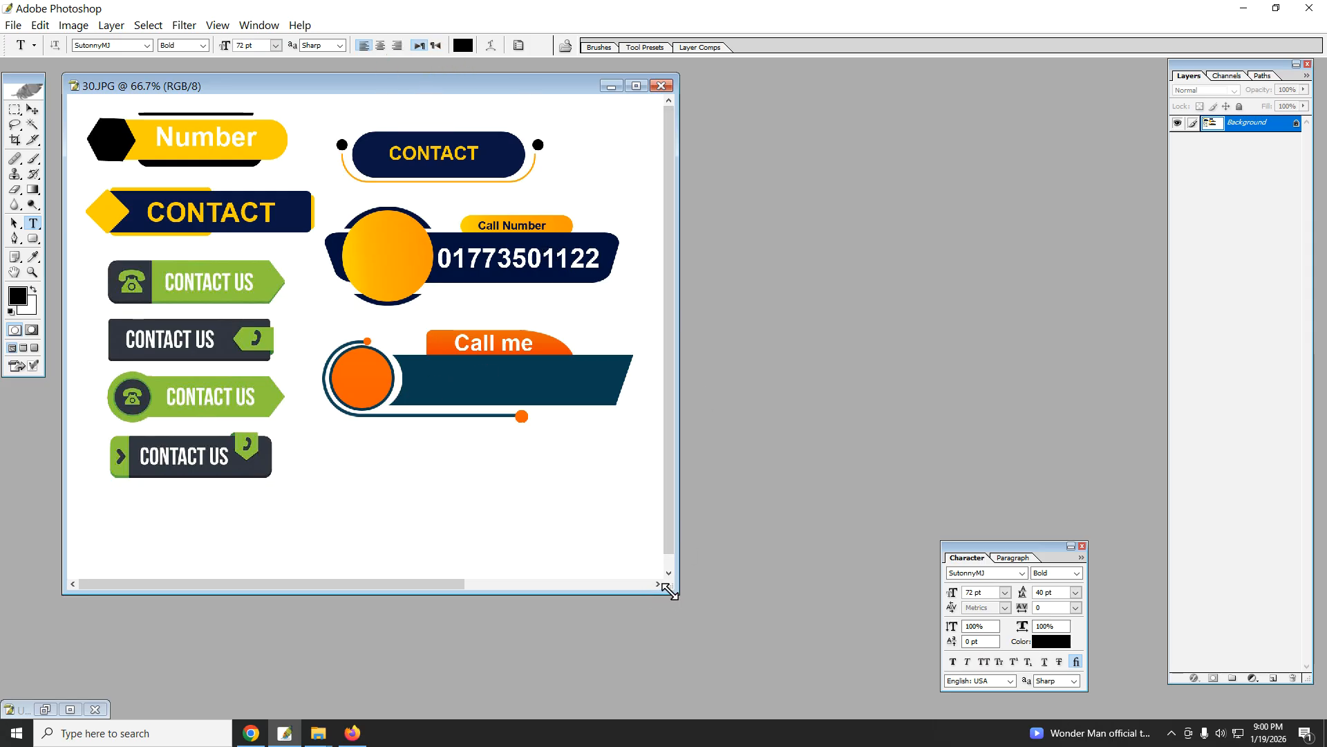
drag(676, 592, 721, 625)
drag(444, 83, 437, 76)
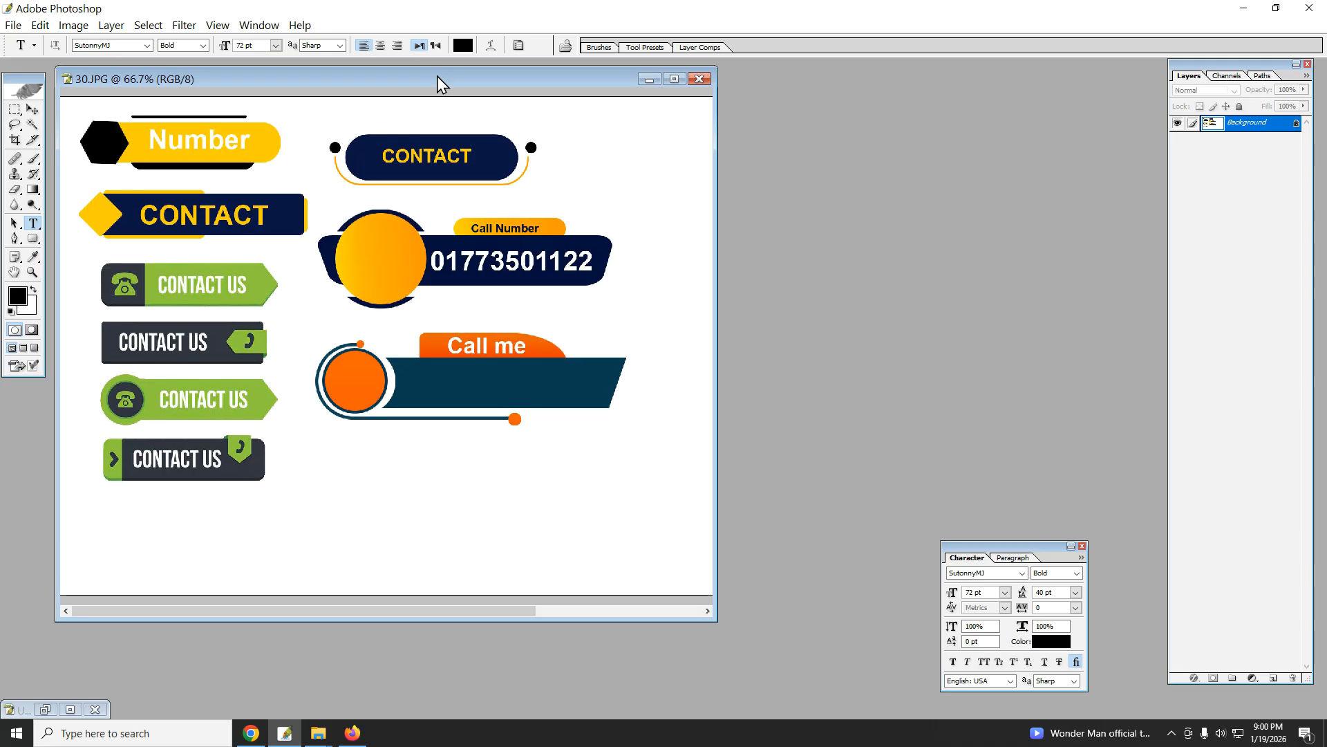
Create a new blank document, Untitled-2, at 10 × 4 inches and 300 pixels/inch
click(12, 26)
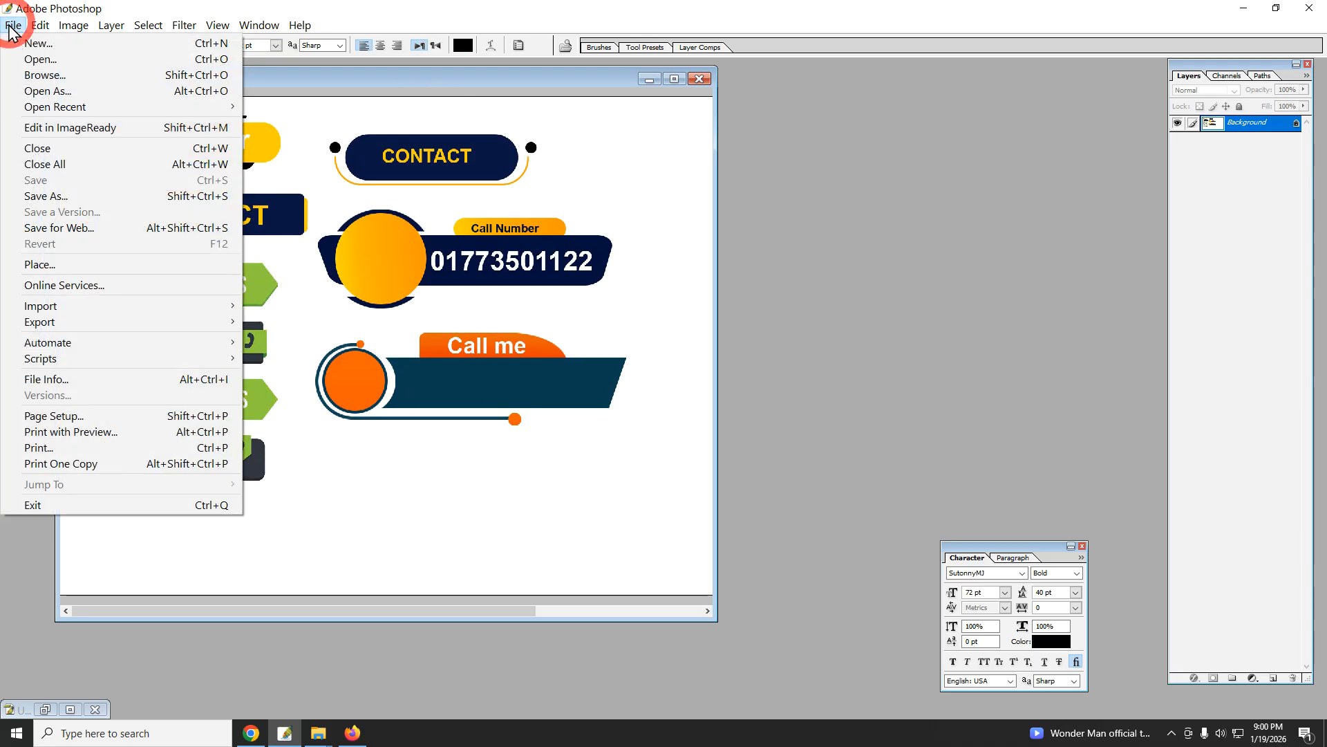
click(22, 44)
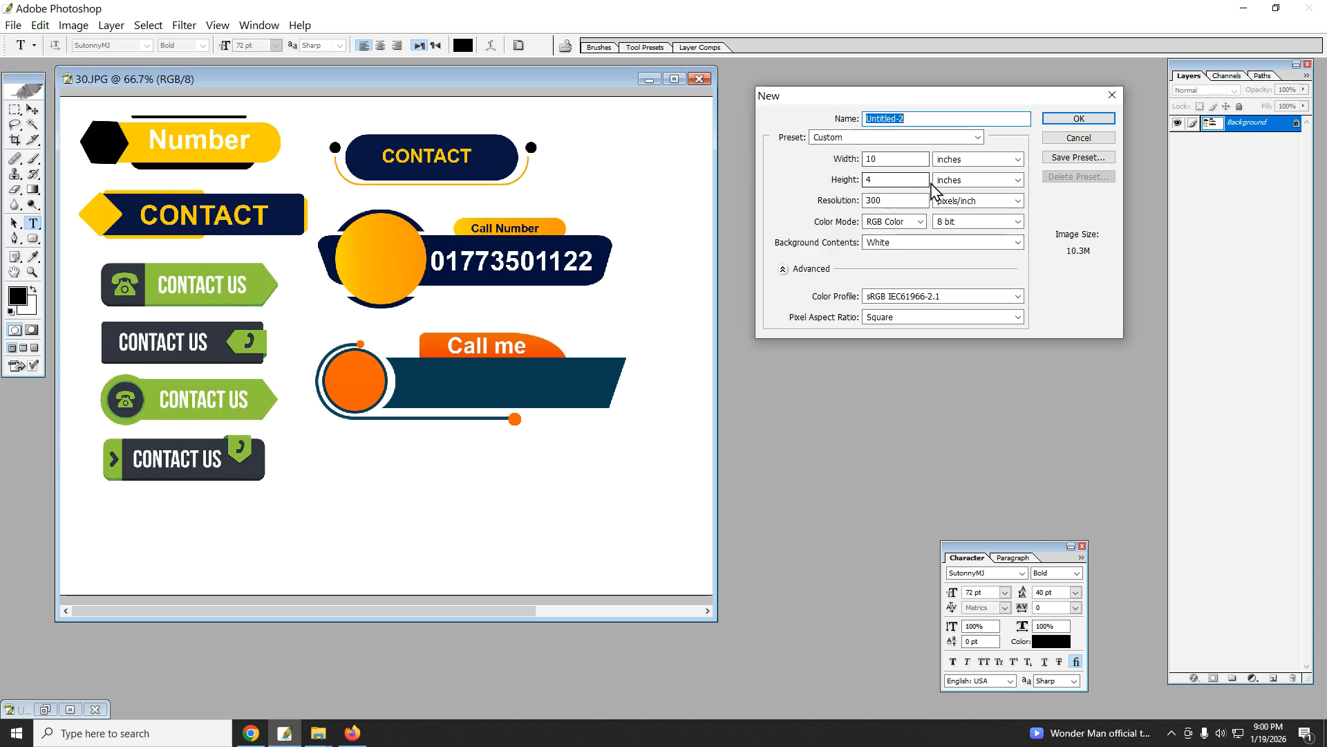
click(1080, 118)
Move the Untitled-2 window to the right and zoom out on its canvas
drag(813, 145, 850, 158)
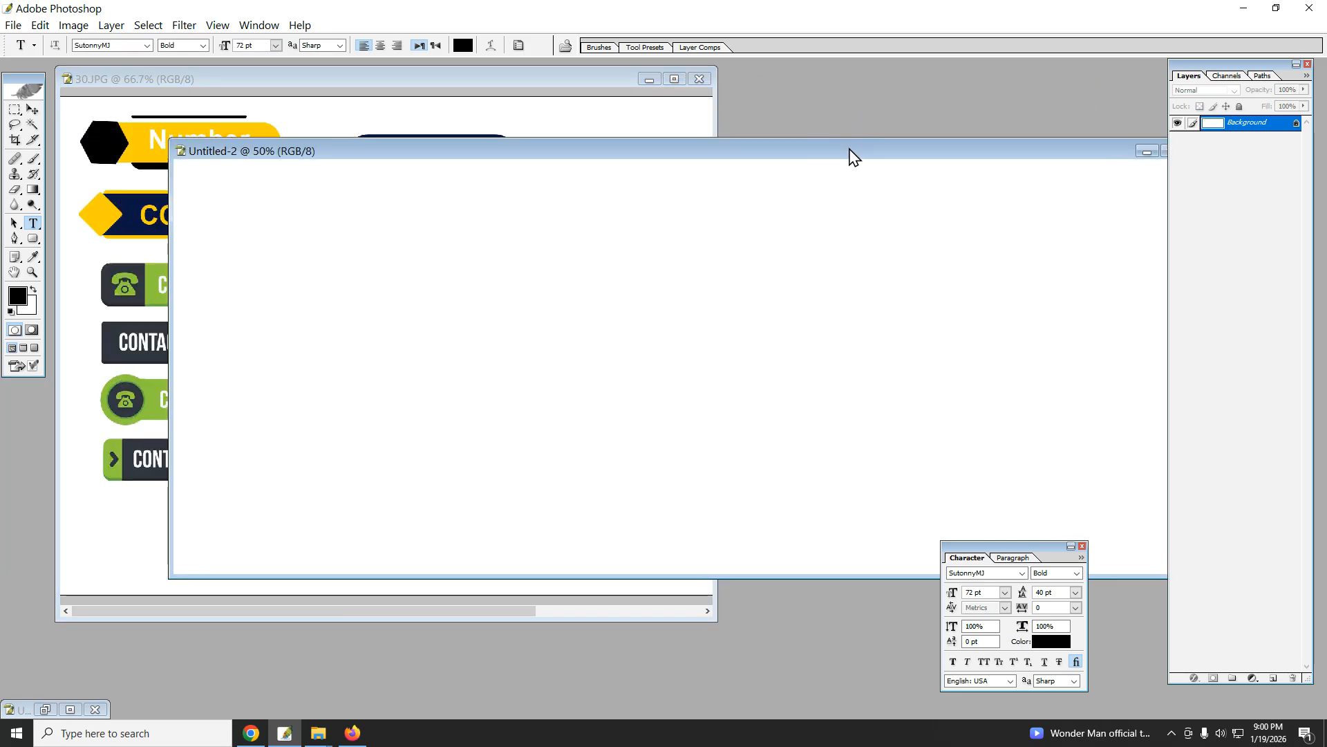
key(F1)
drag(331, 83, 896, 83)
ctrl+alt+click(942, 246)
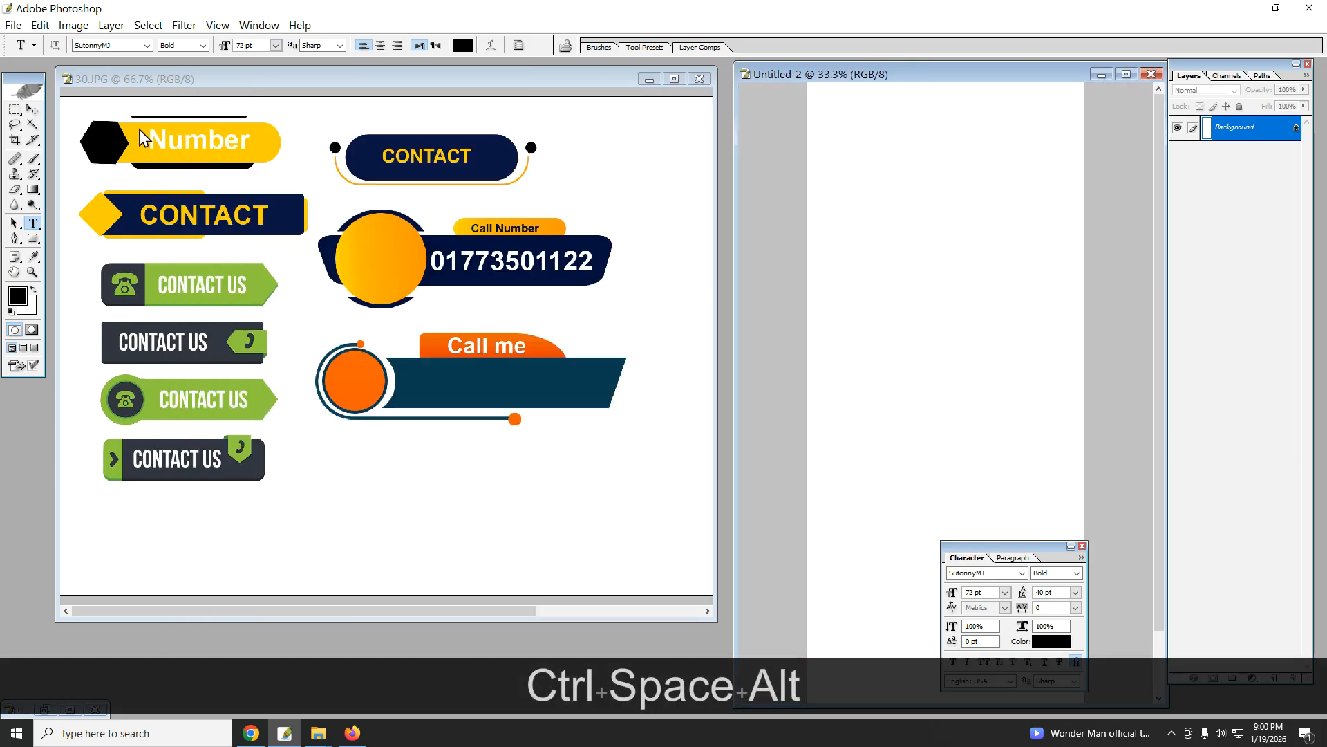
Narrow the 30.JPG reference window
drag(715, 244, 309, 261)
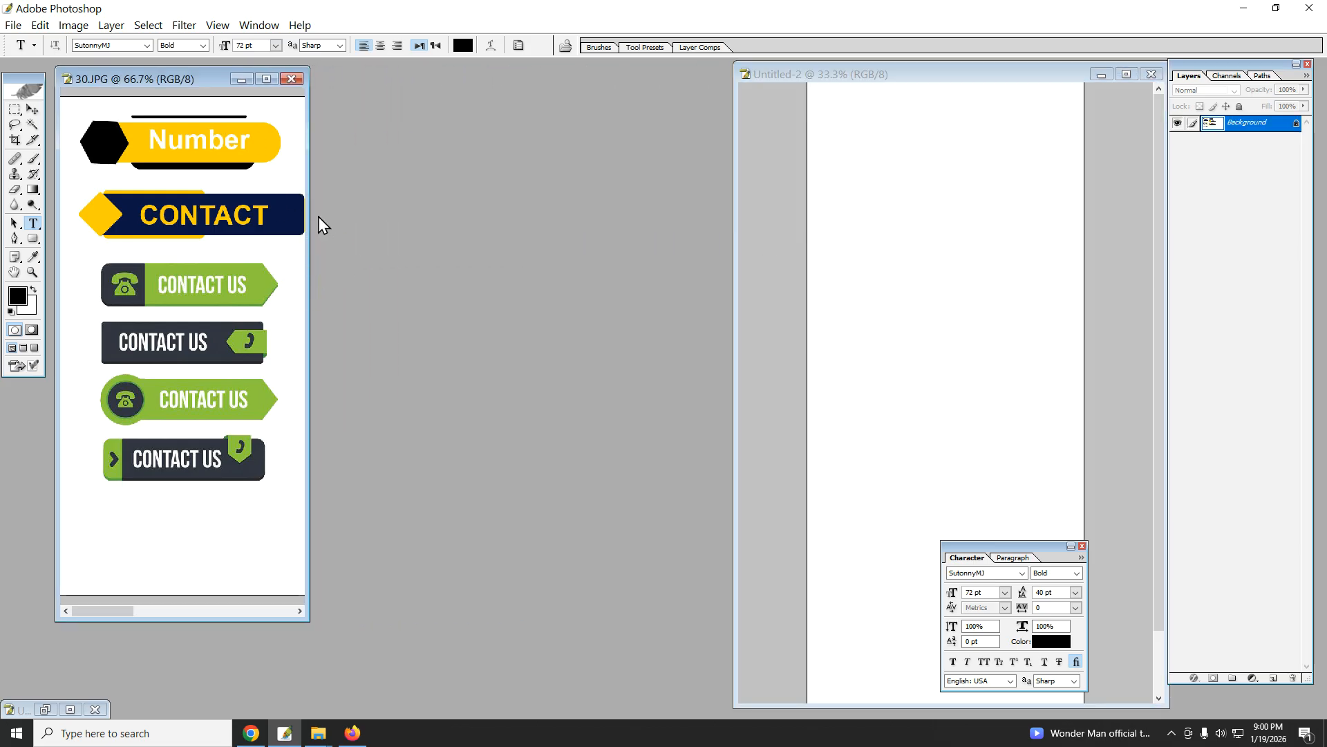
mouse_move(306, 214)
mouse_down()
mouse_move(394, 216)
mouse_move(319, 215)
mouse_up()
click(179, 72)
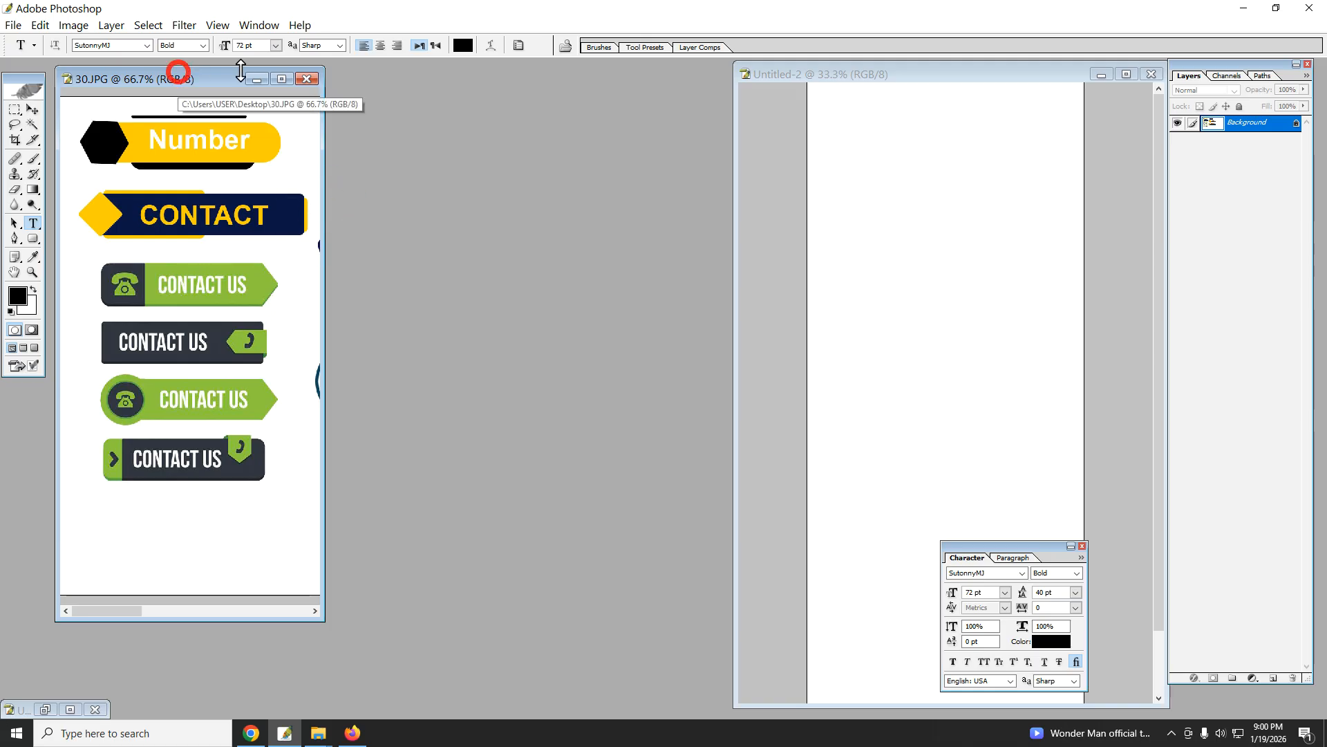
Centre and widen the Untitled-2 window, zoom in, and raise it slightly
drag(942, 76, 602, 92)
key(ctrl+space)
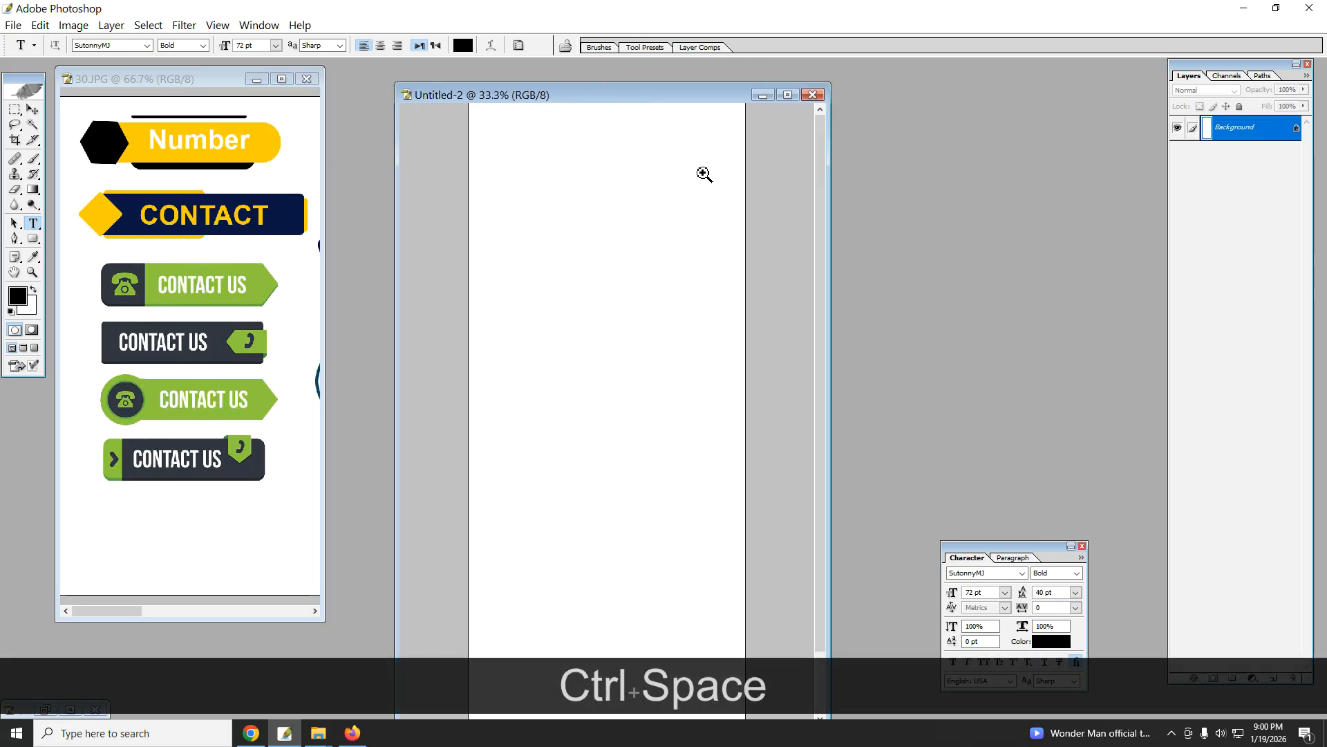
drag(829, 184, 945, 186)
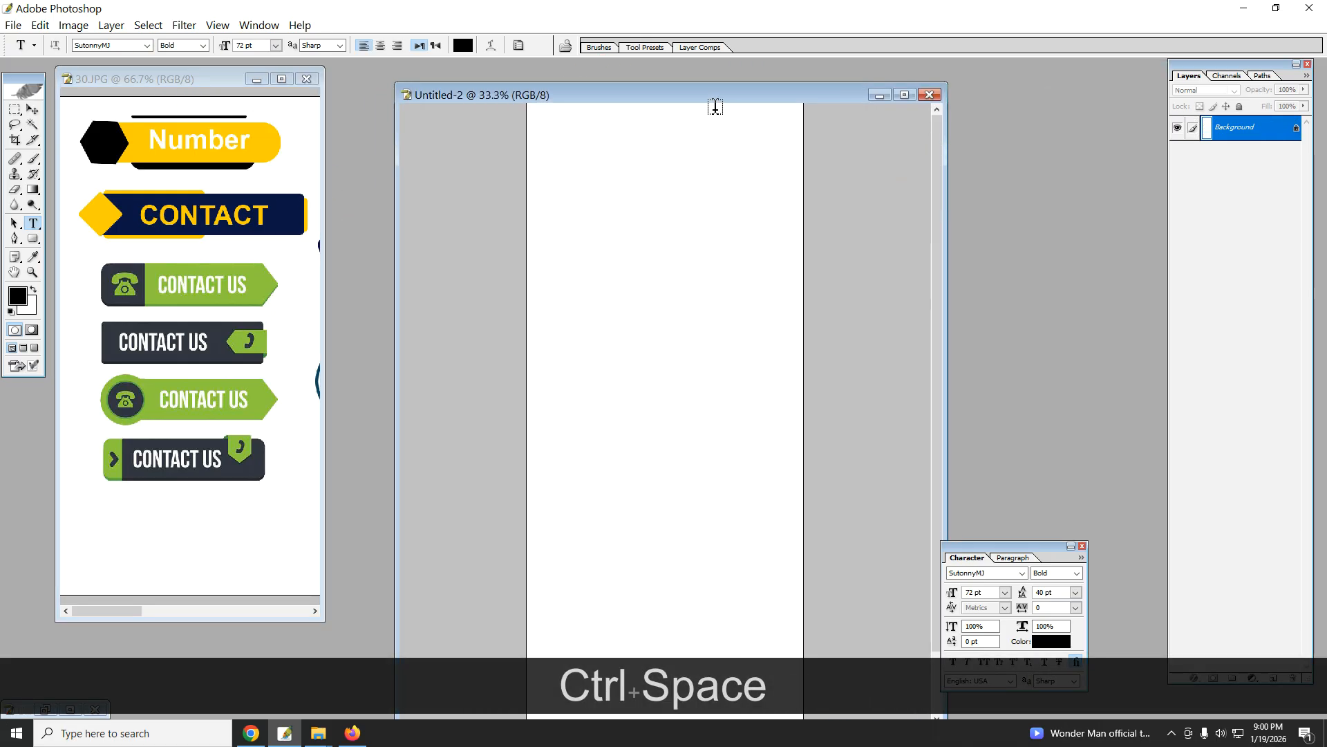
key(ctrl+space)
ctrl+click(645, 211)
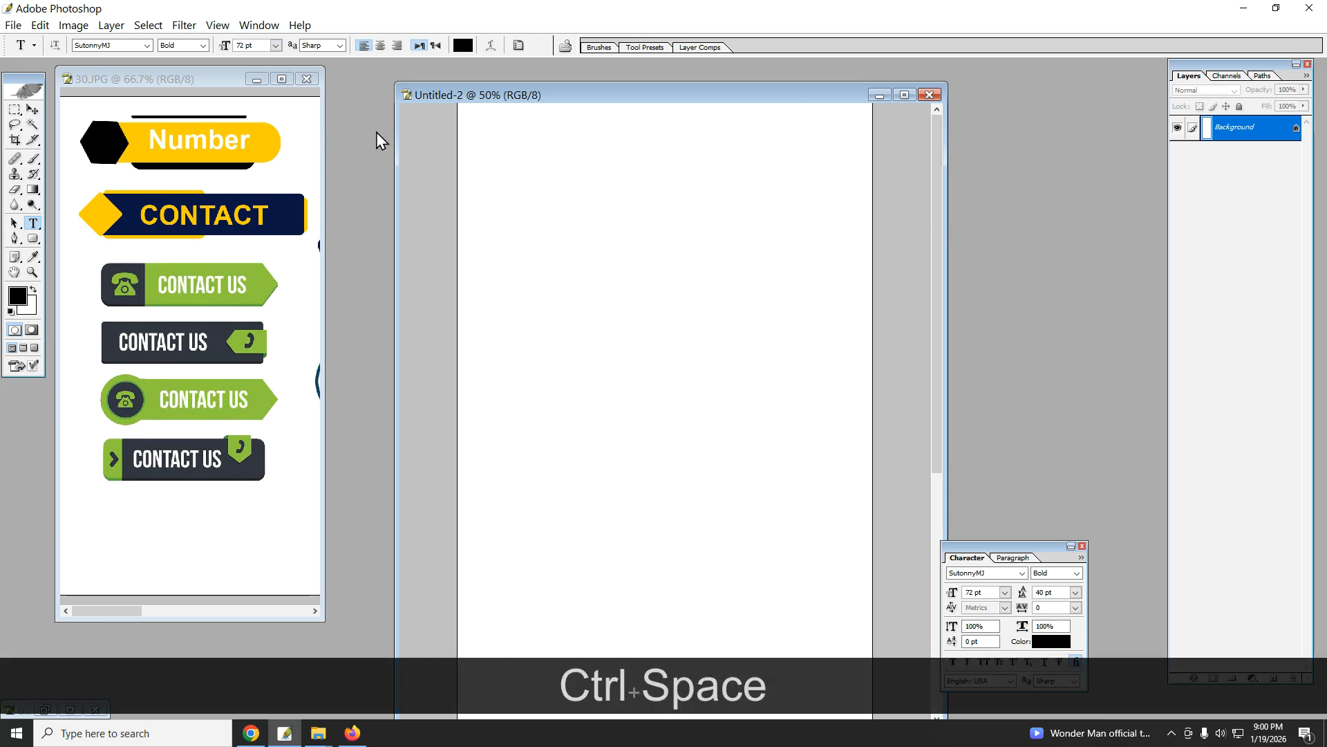
drag(586, 105, 586, 91)
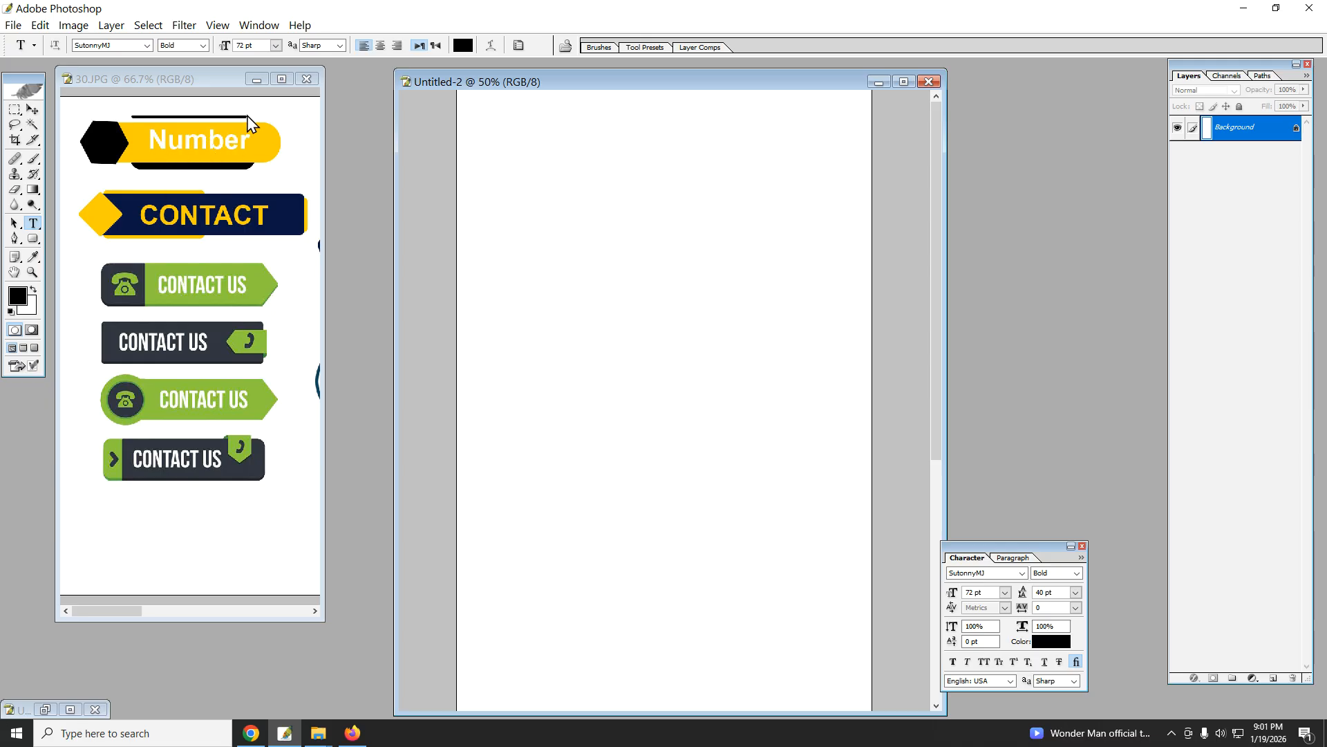
Select the Rounded Rectangle tool and set its corner radius to 100 px
click(32, 239)
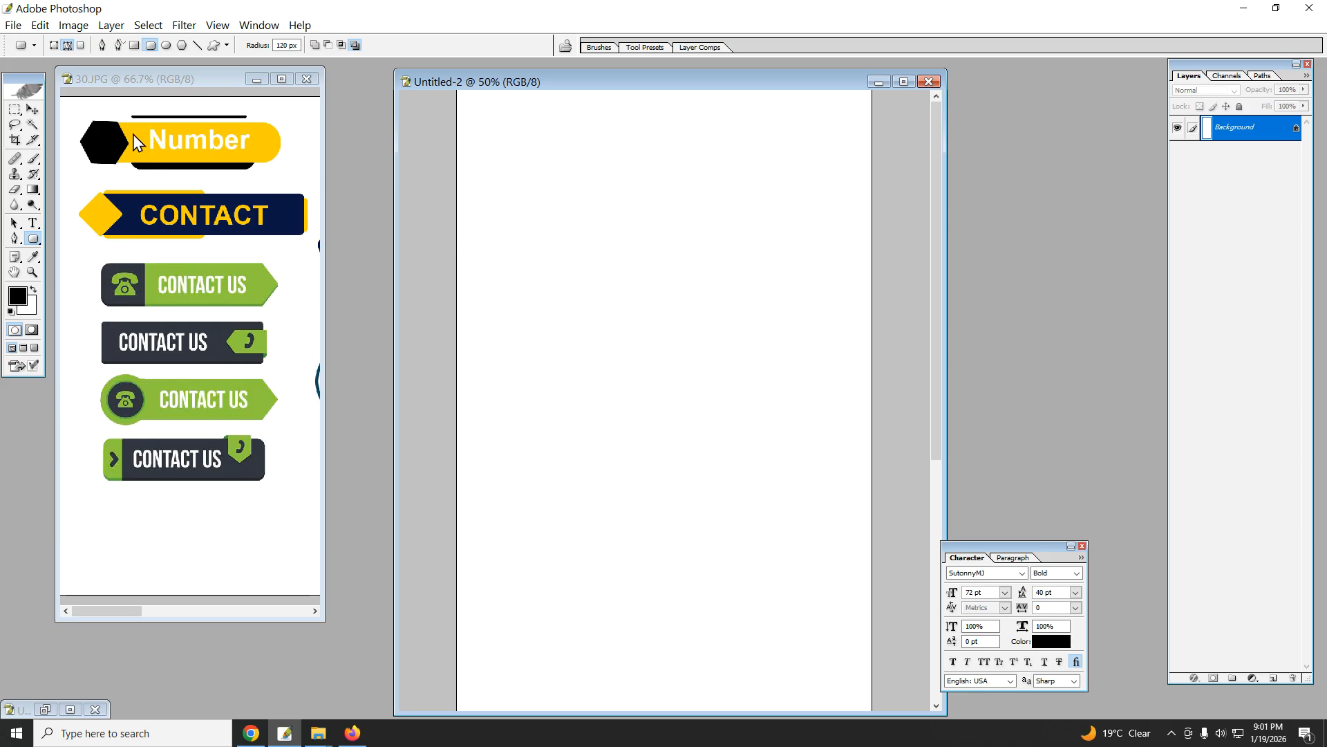
double_click(287, 46)
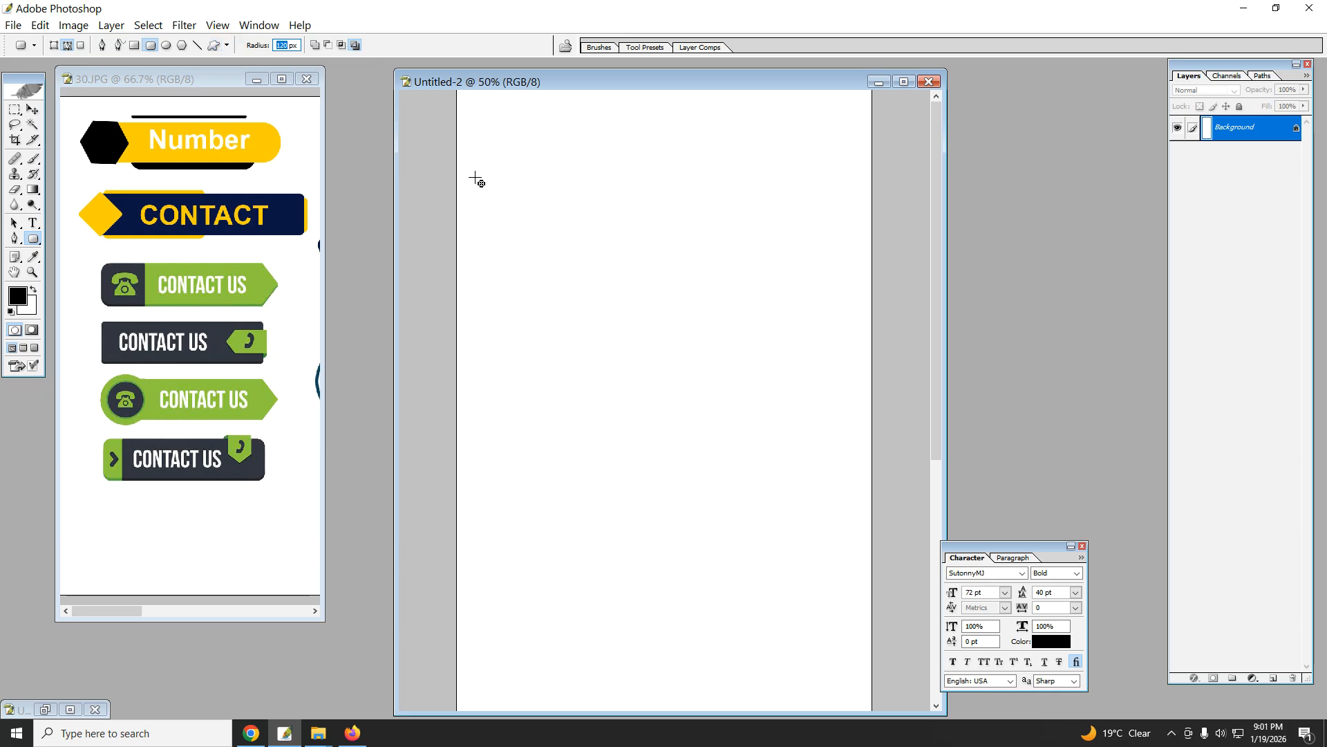
text(100)
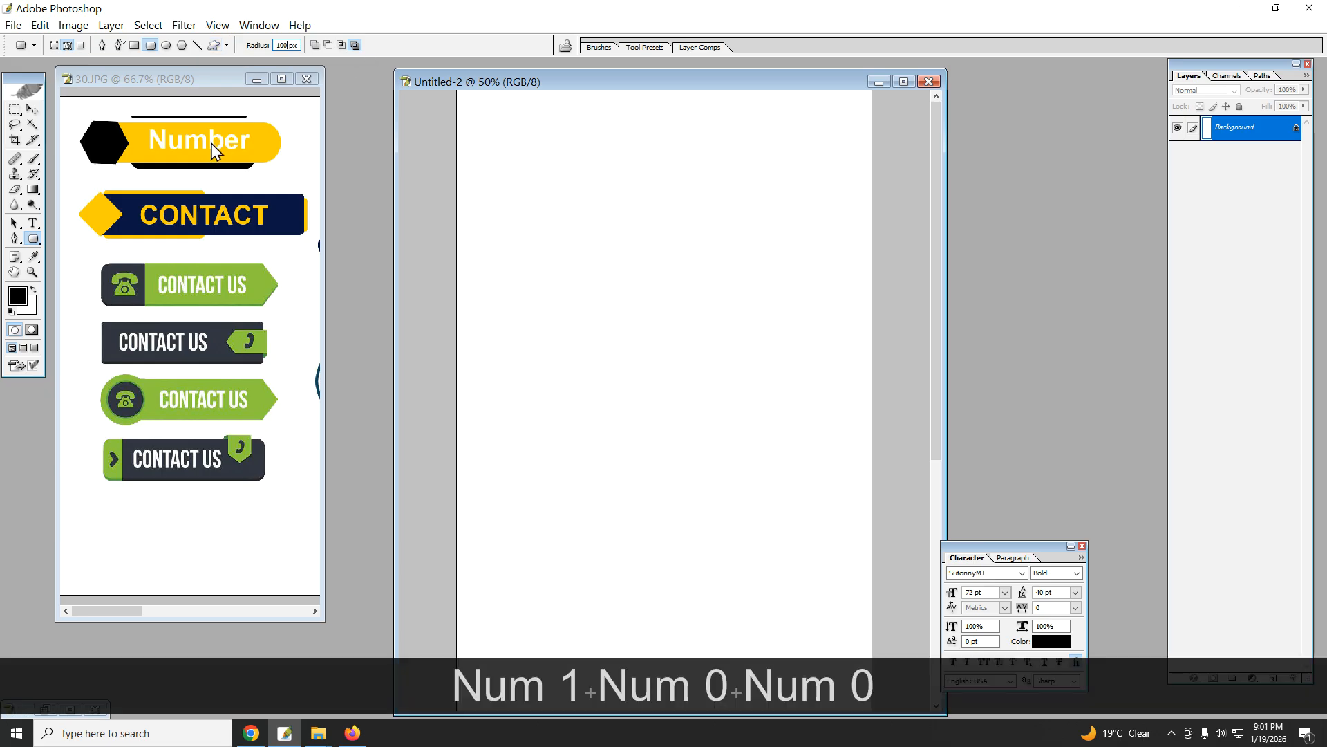
click(33, 257)
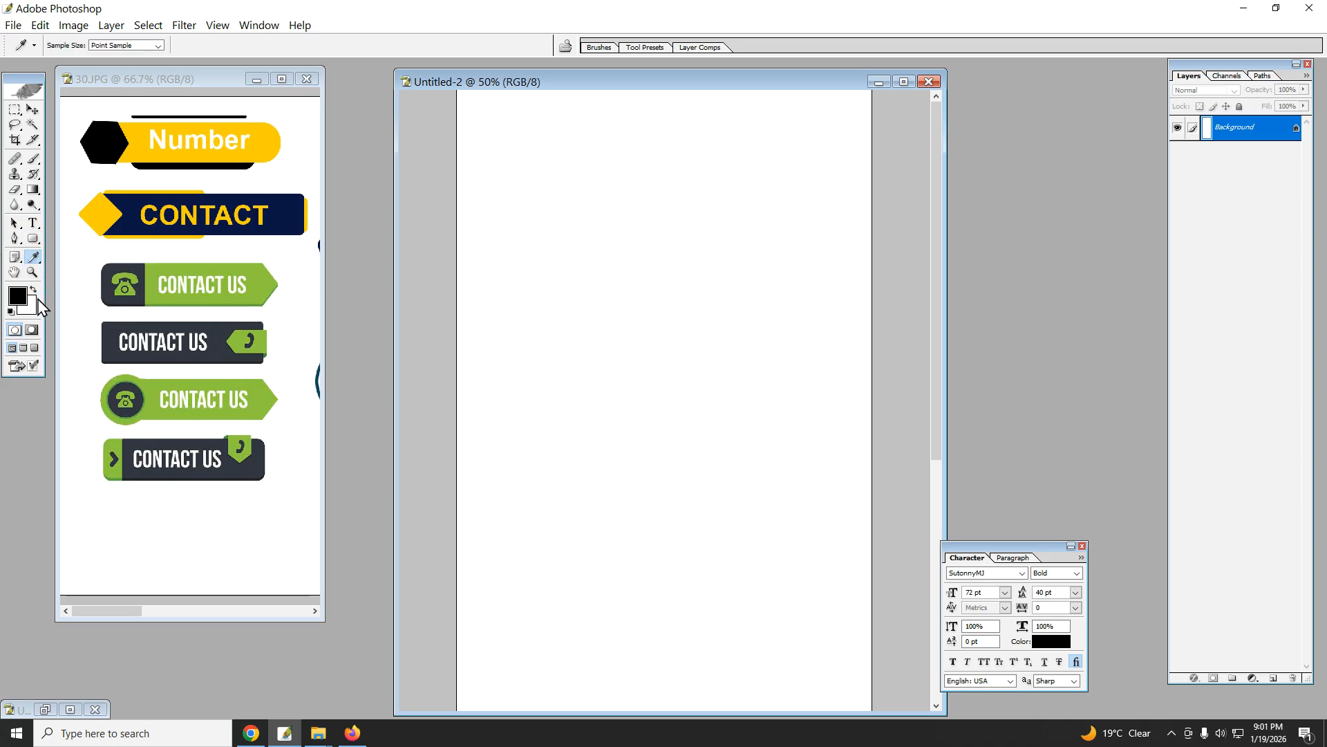
click(34, 239)
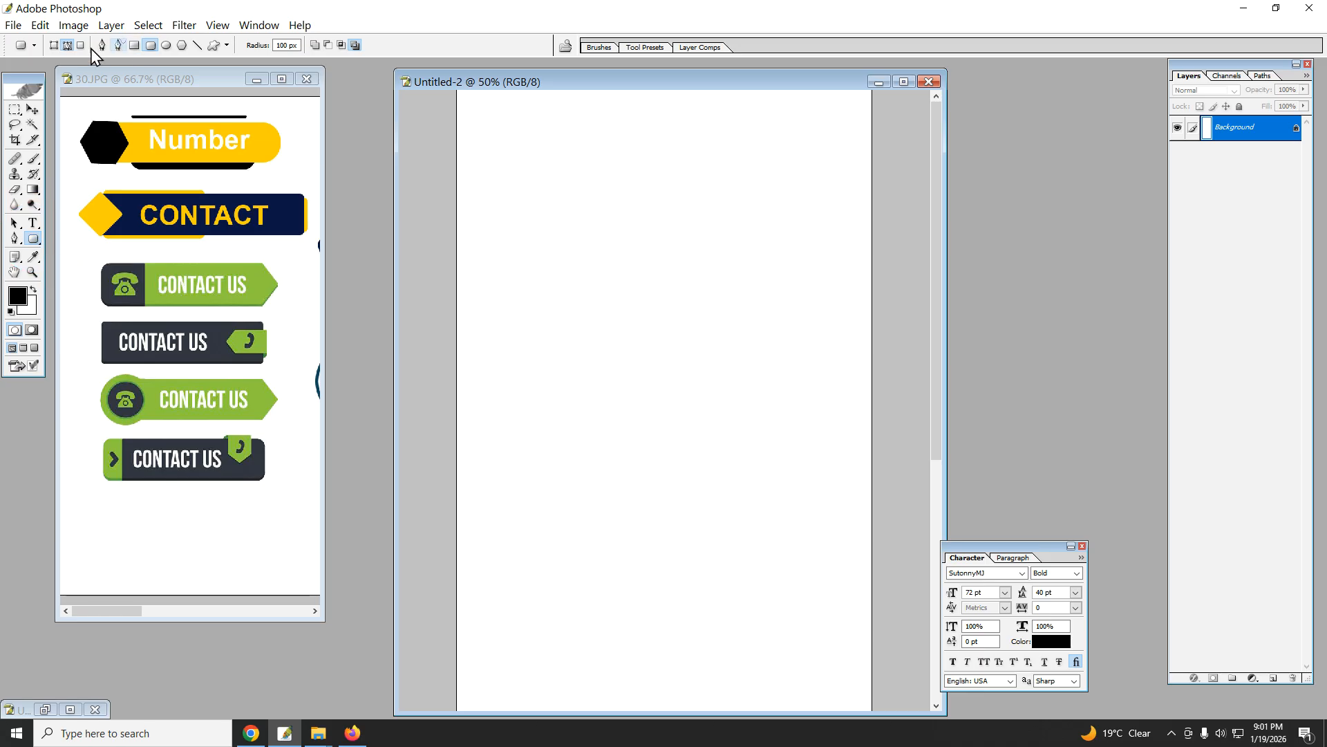
Test-draw a rounded shape layer and a rounded path, then delete and deselect them
click(54, 46)
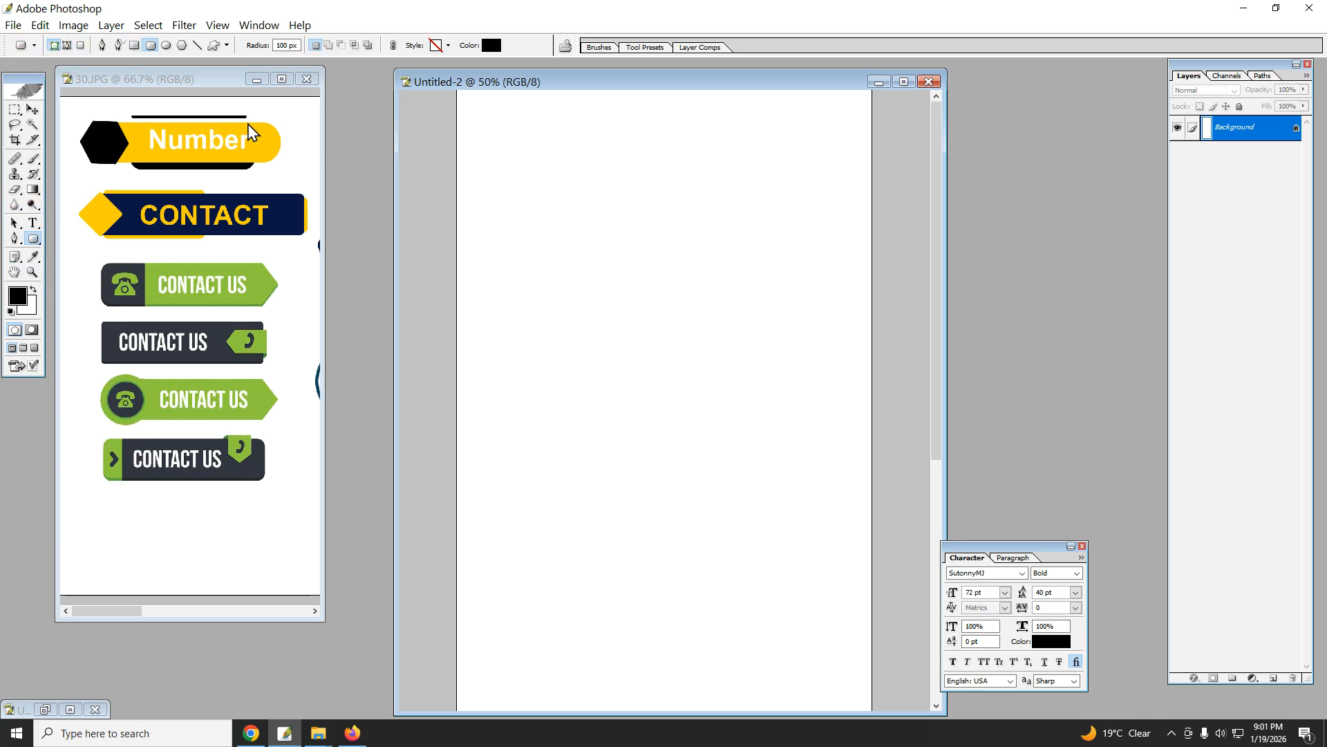
drag(487, 251, 804, 322)
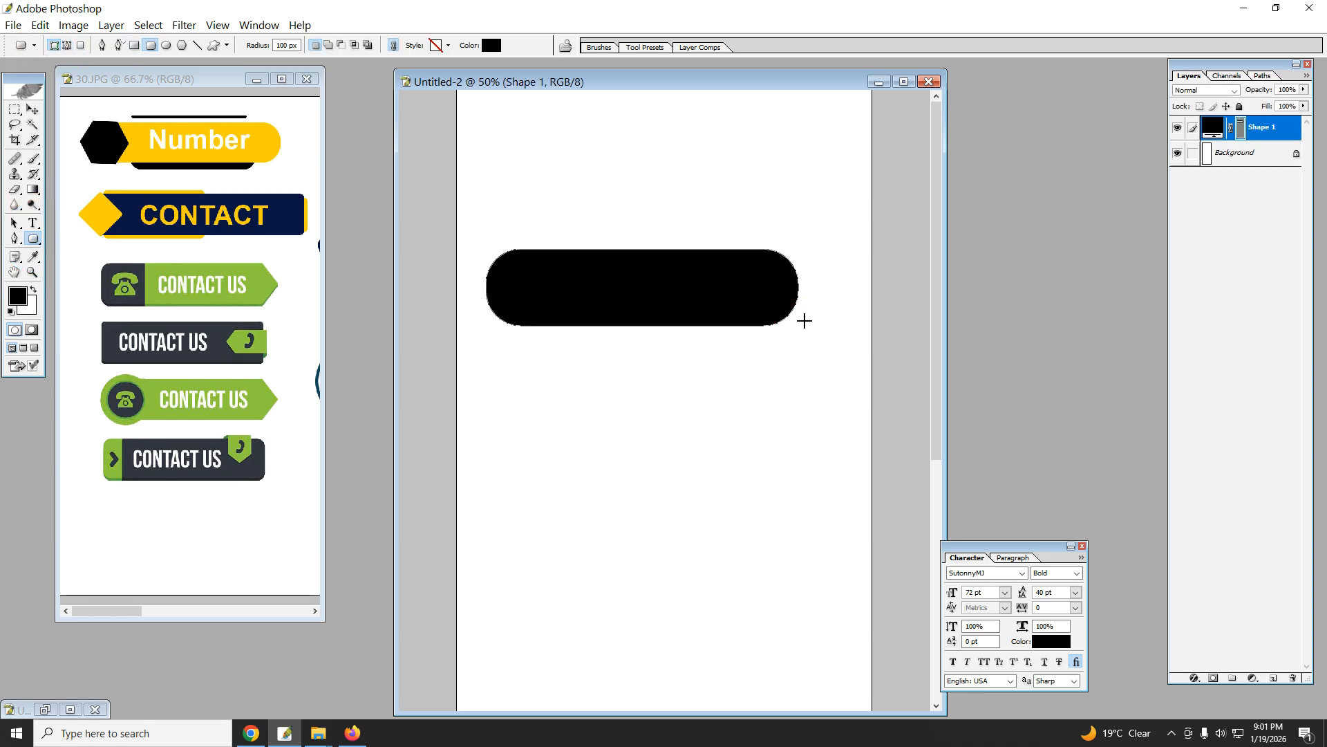
key(Delete)
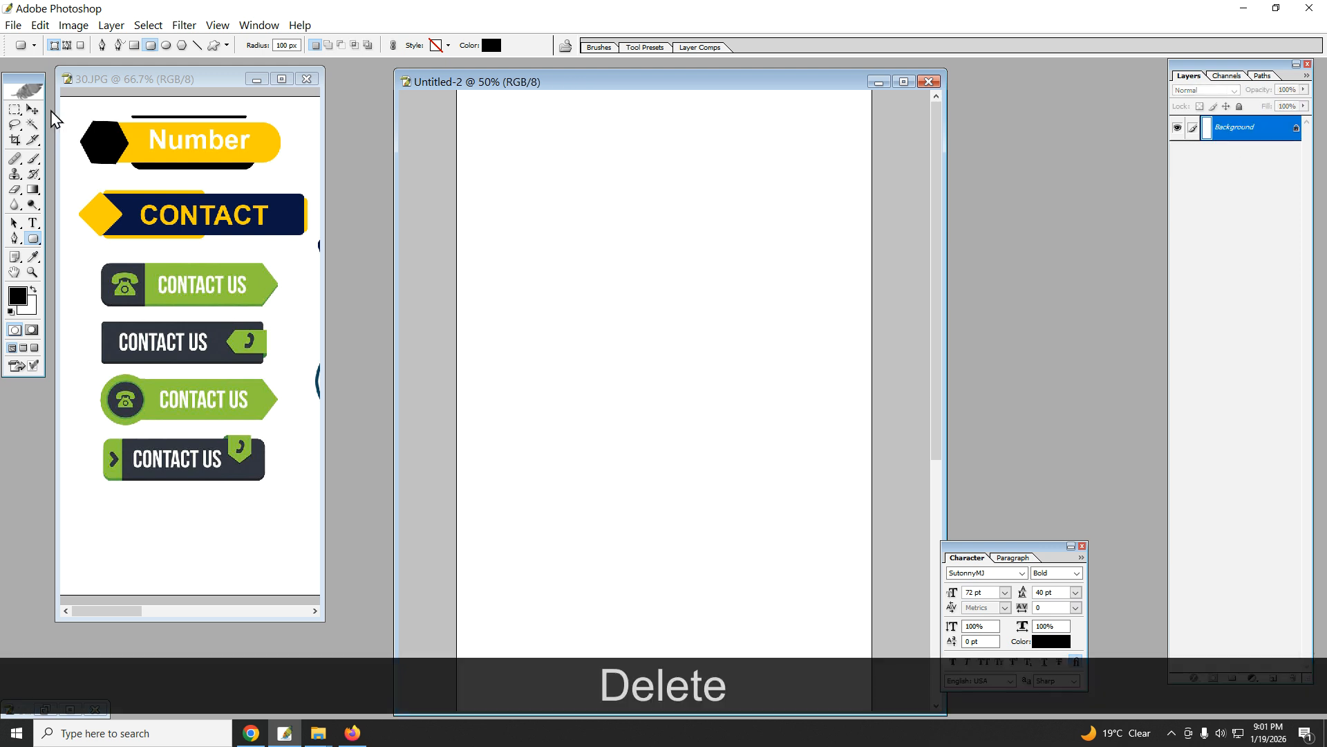
click(67, 45)
drag(517, 258, 806, 319)
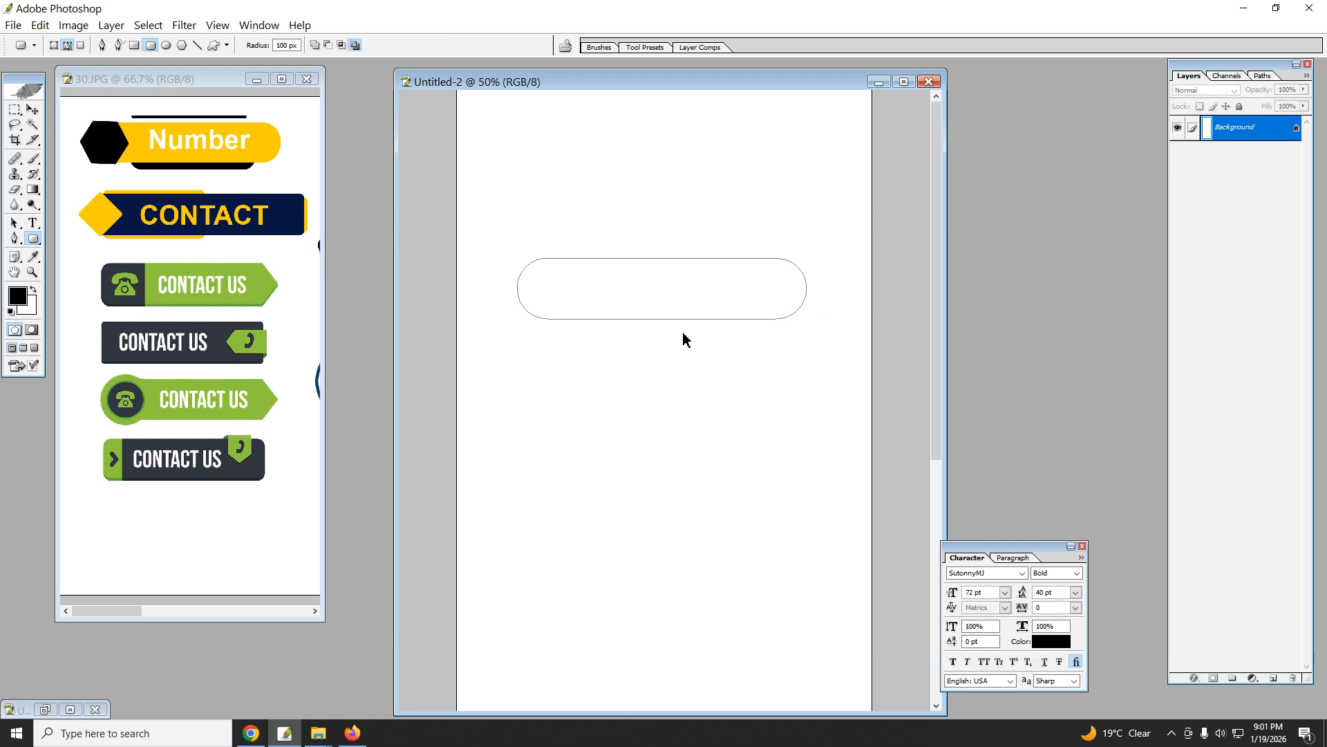
key(ctrl+Return)
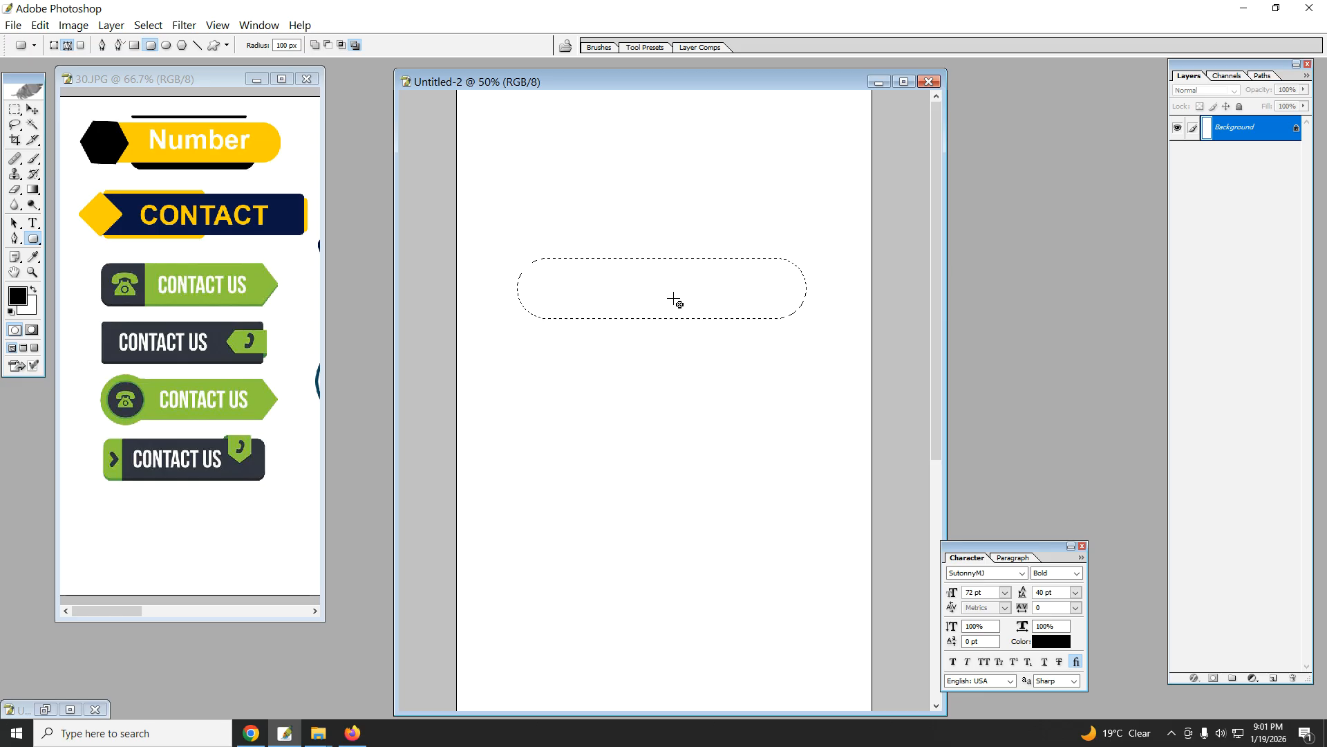
key(ctrl+d)
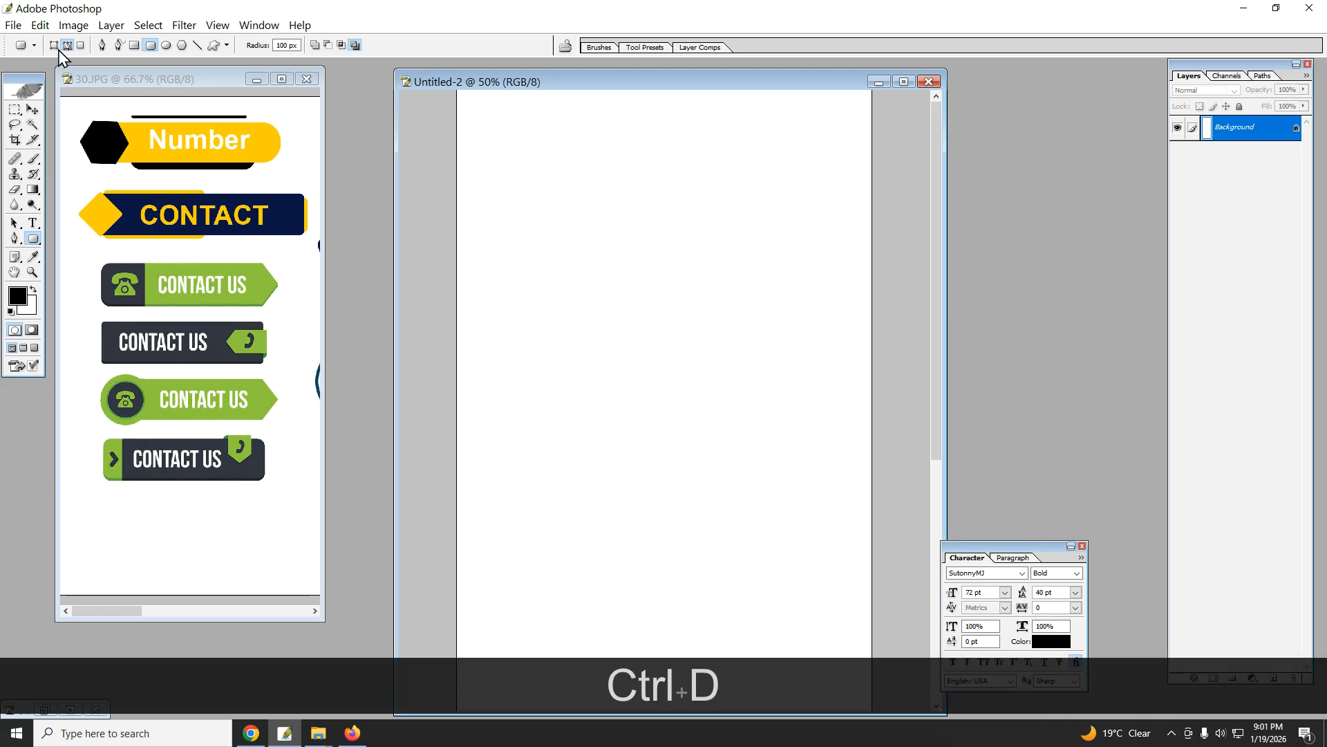
click(67, 45)
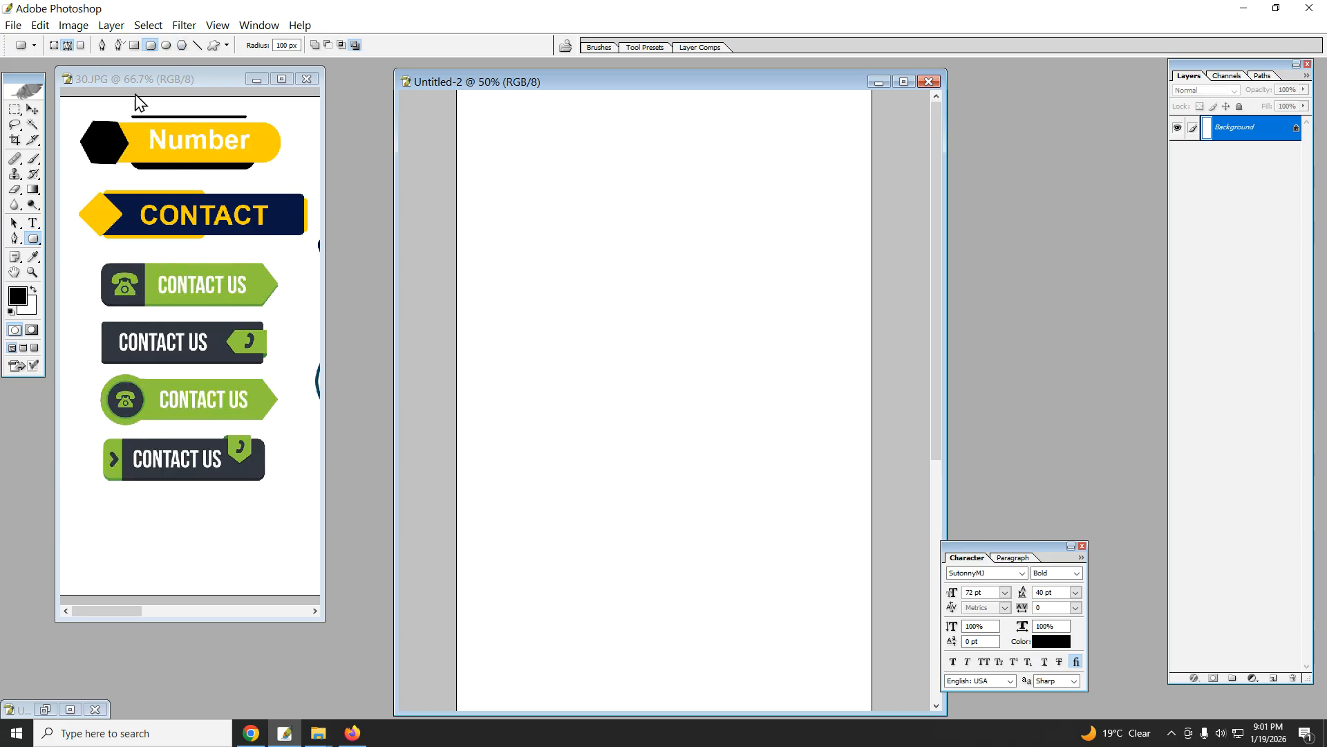
Sample the Number button's yellow and draw a yellow rounded bar near the canvas top
click(53, 45)
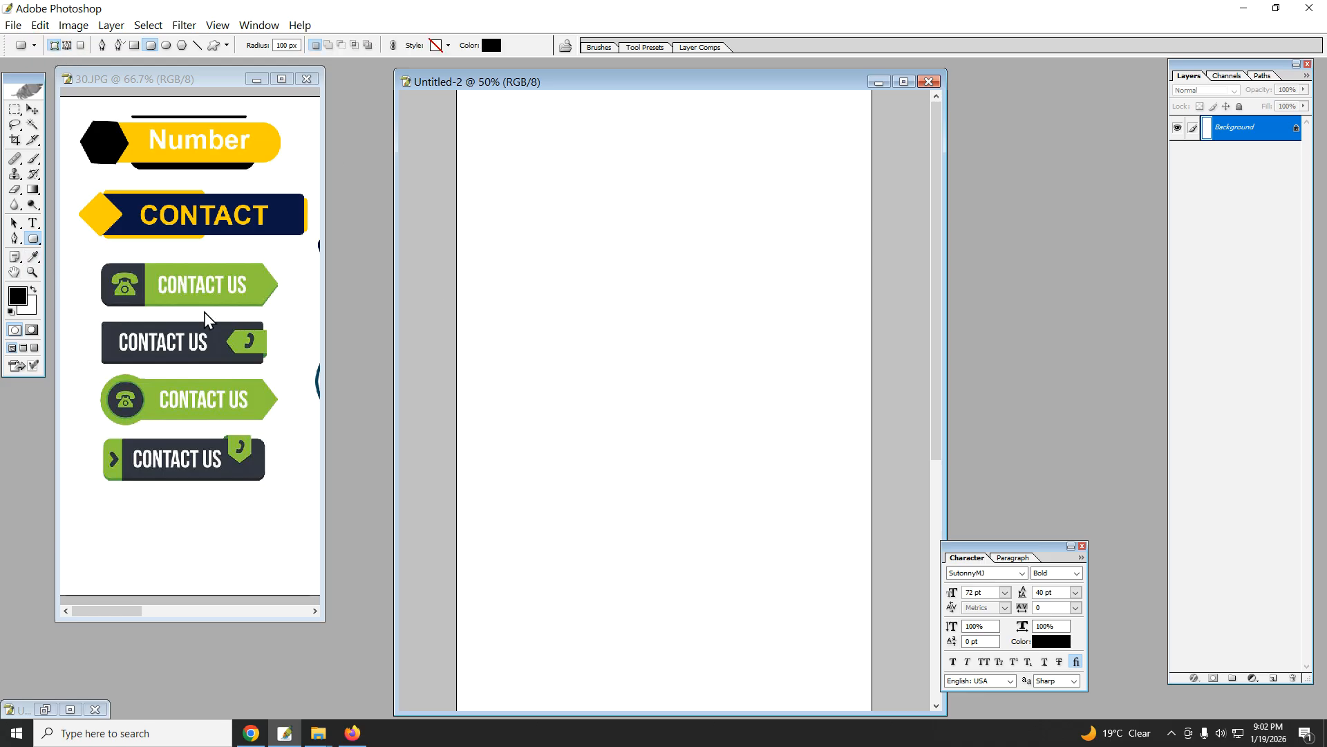
click(33, 256)
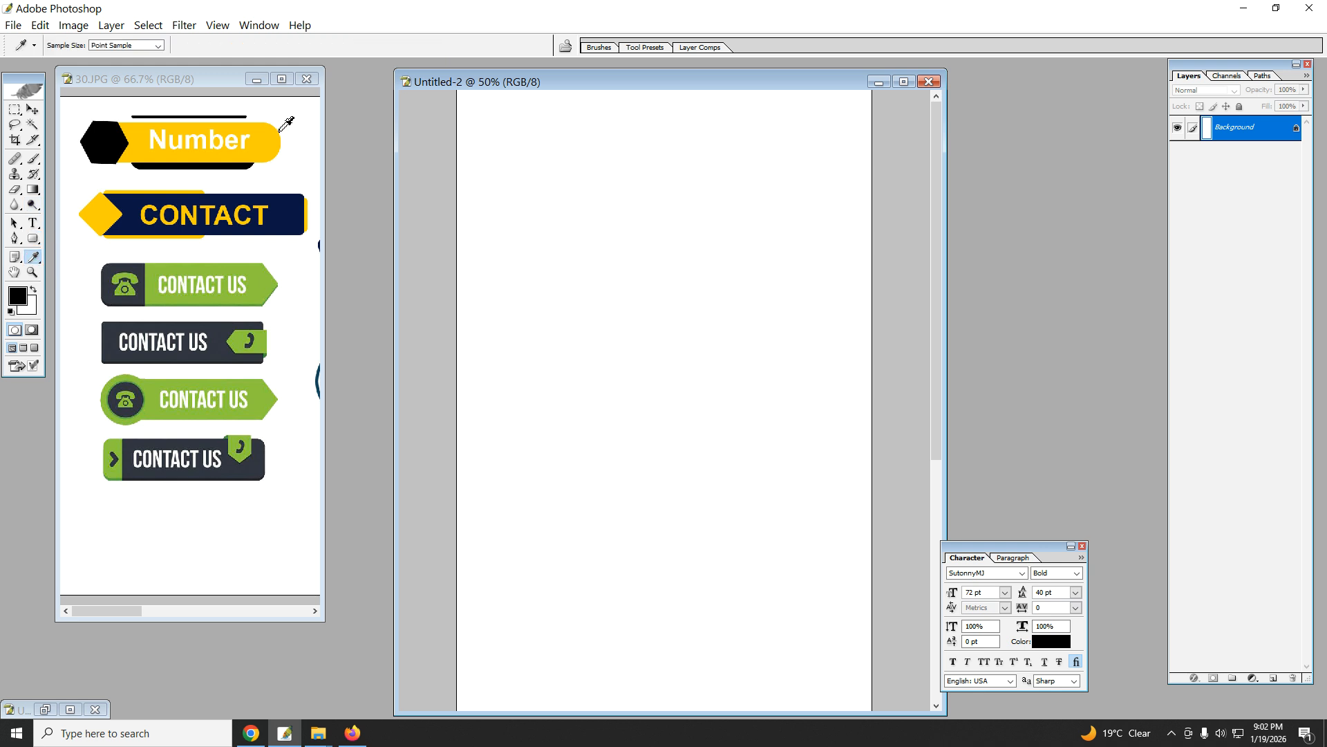
click(273, 138)
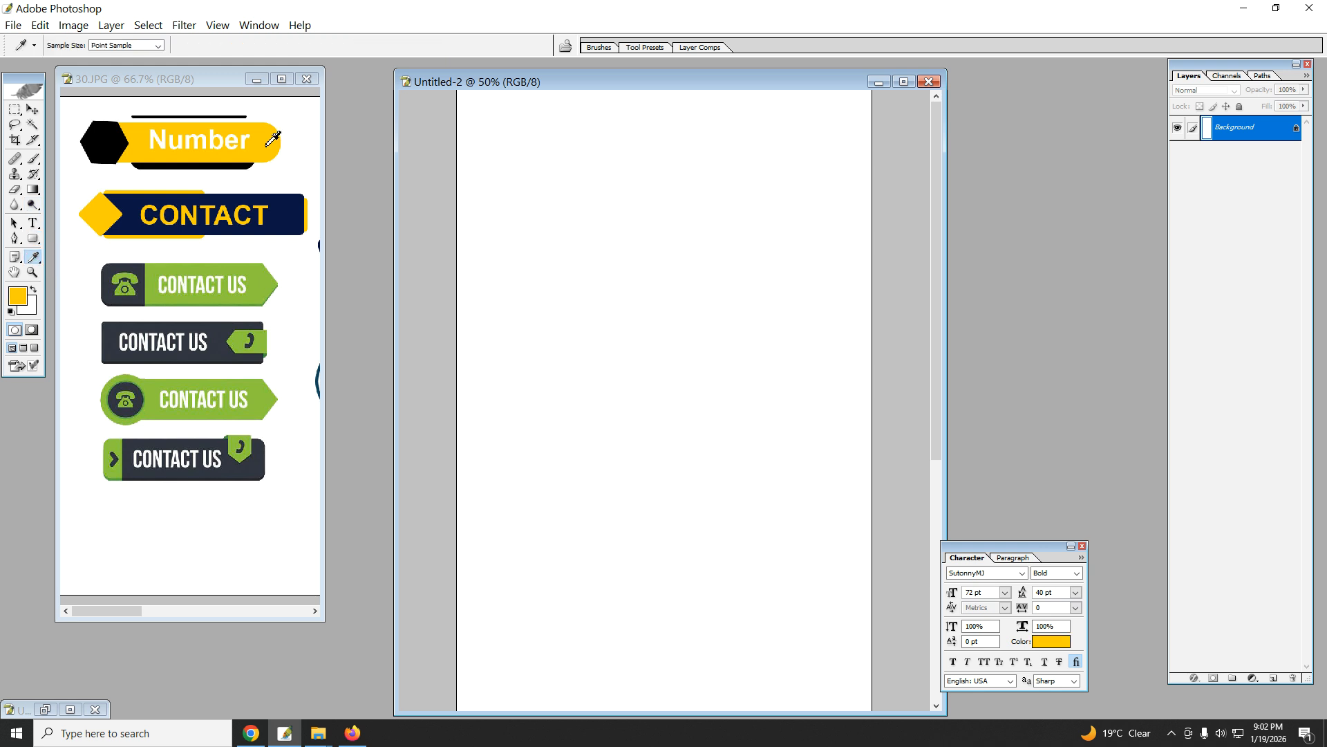
click(34, 258)
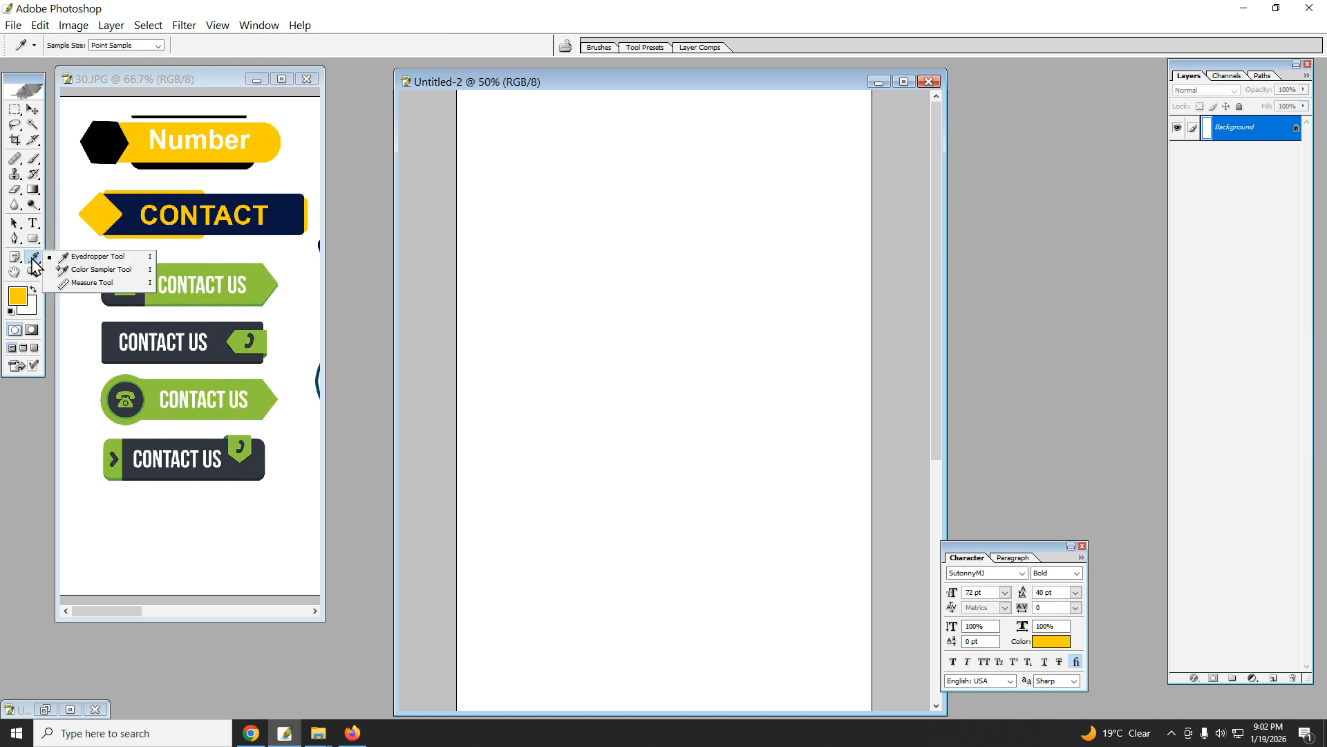
click(85, 257)
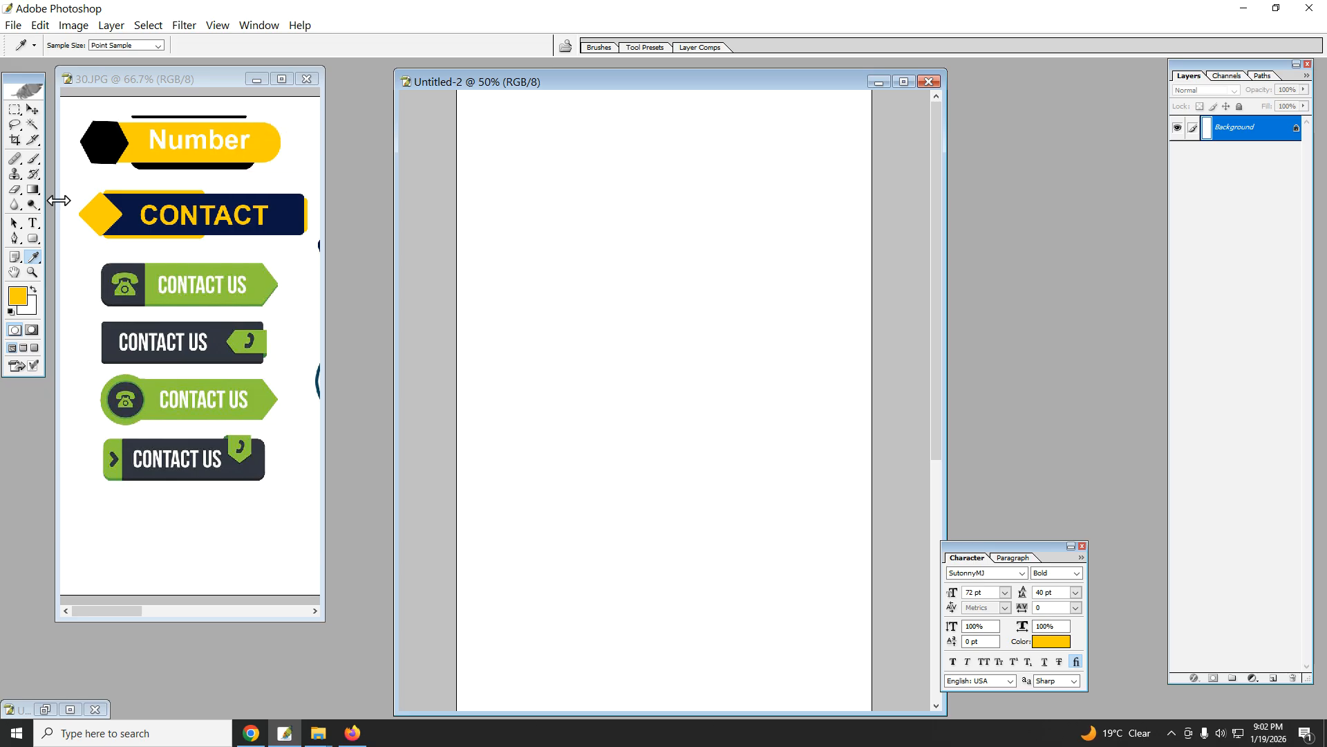
click(34, 239)
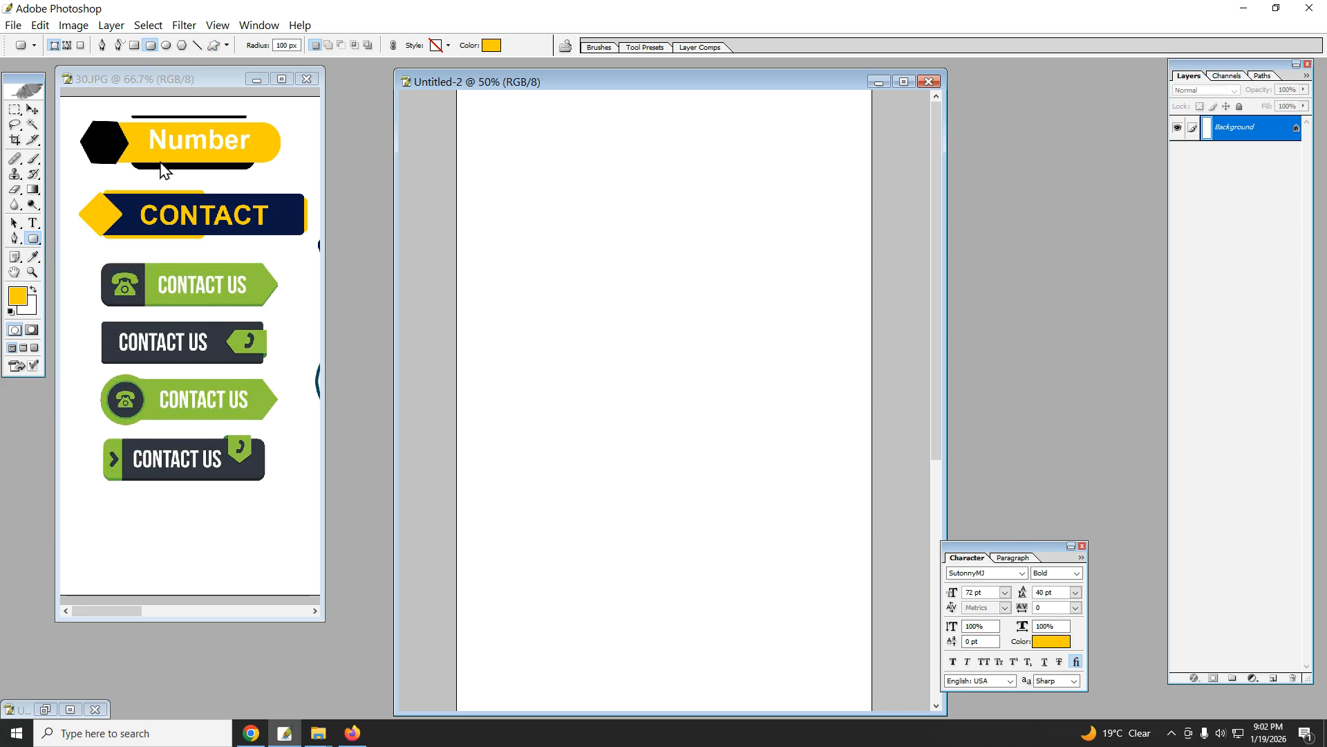
drag(523, 175, 728, 204)
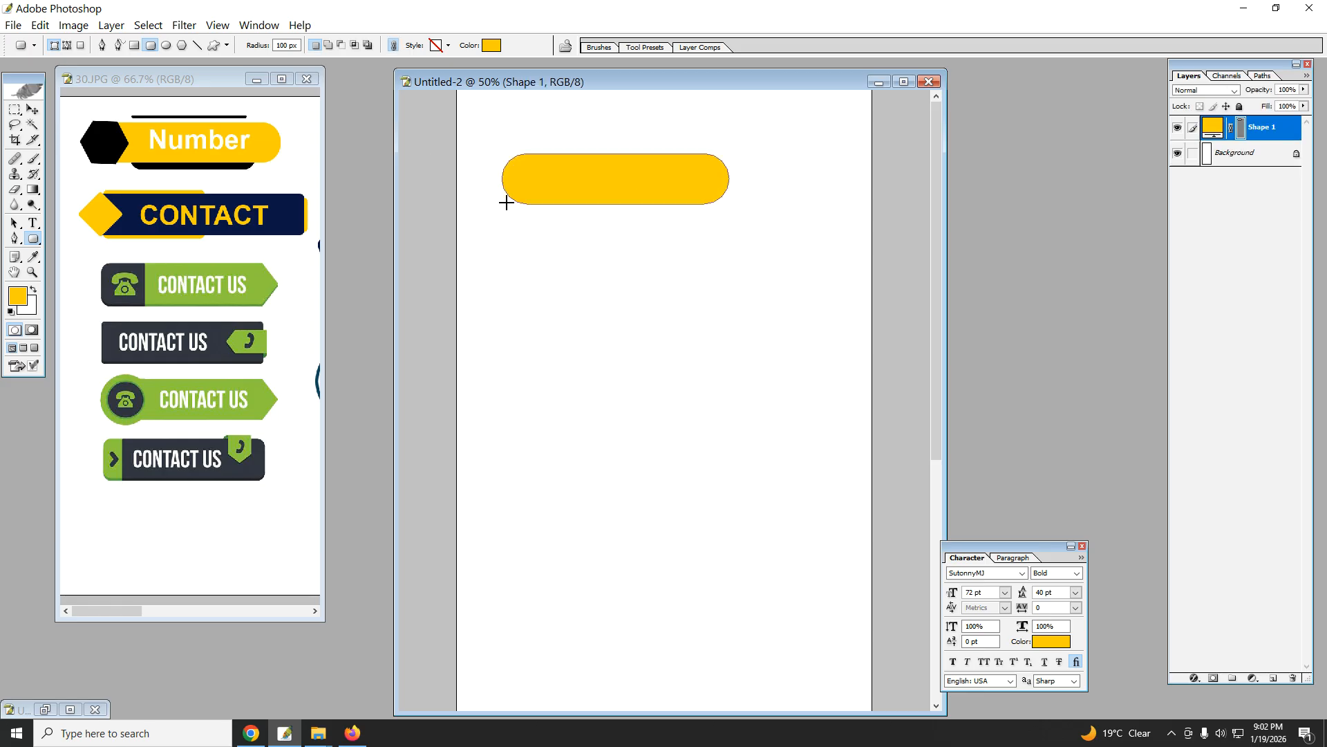
Nudge the yellow bar, Shape 1, slightly to the right with the Move tool
key(v)
drag(572, 187, 611, 180)
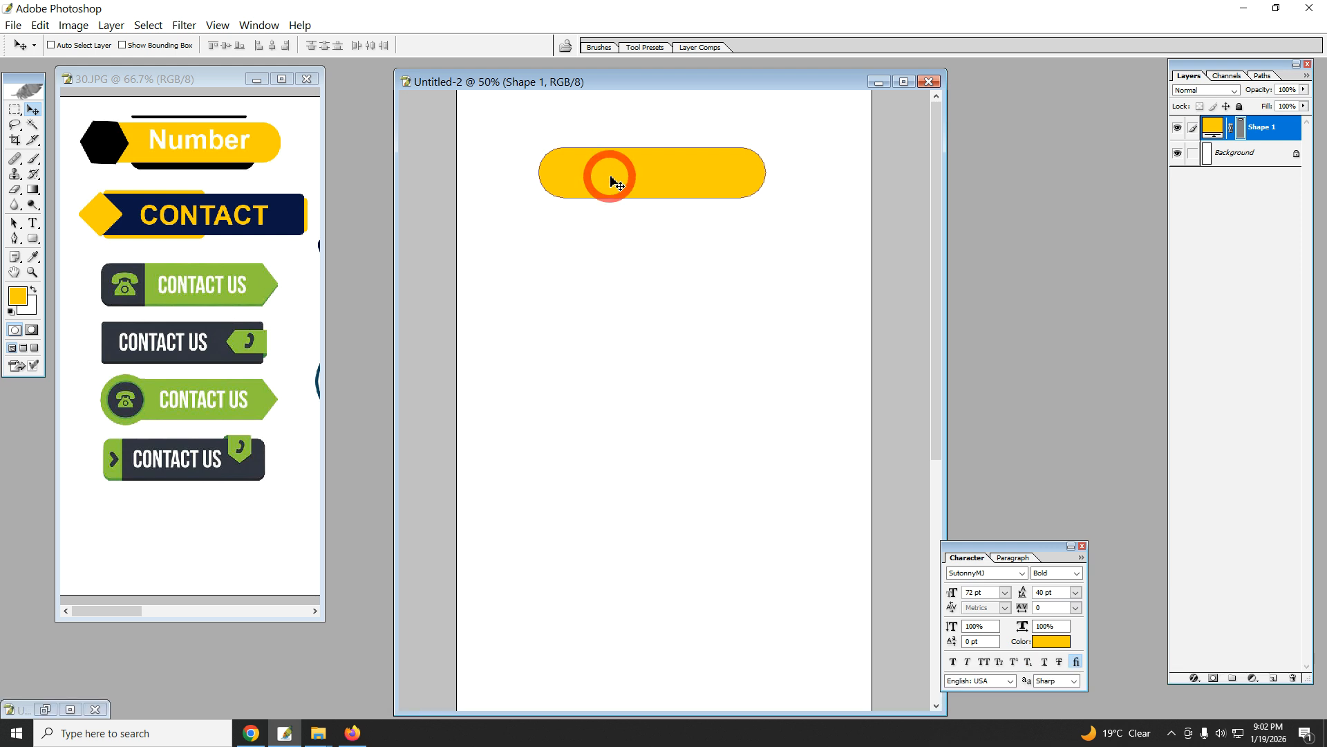
click(33, 241)
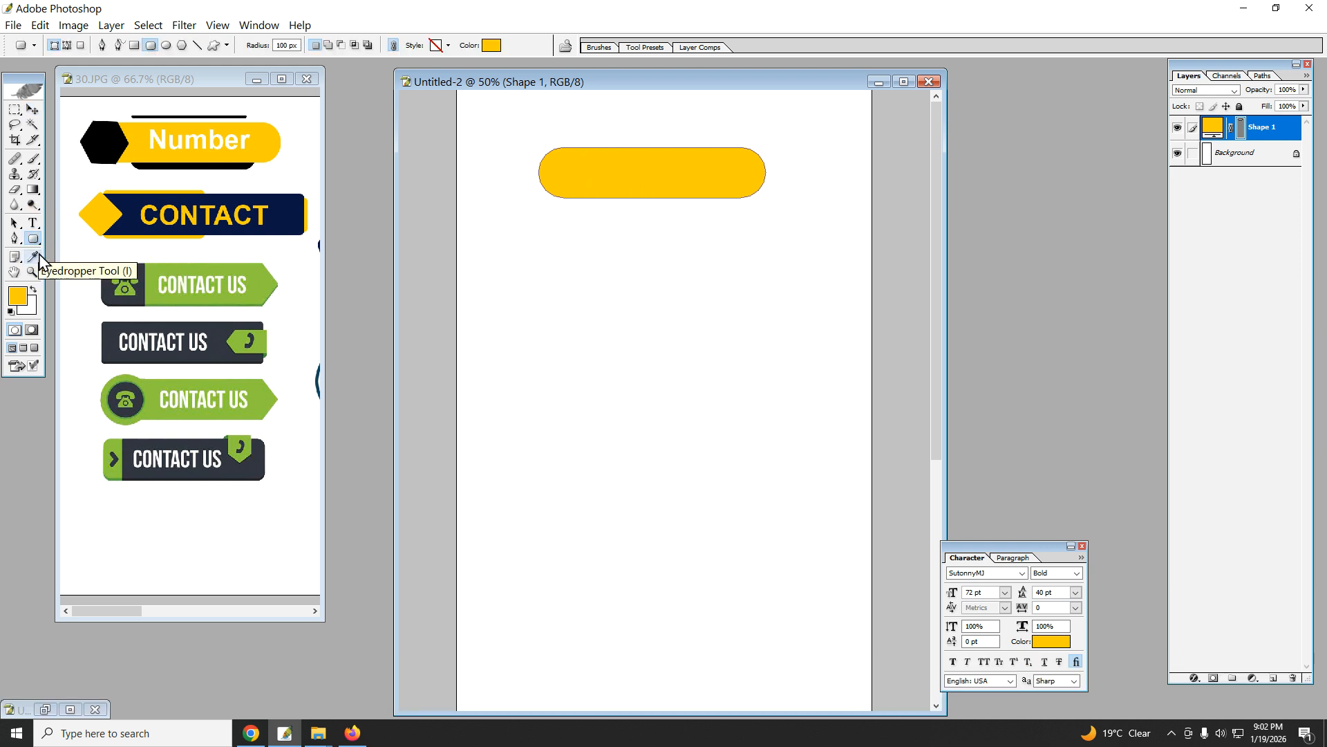
Draw a yellow Diamond Card custom shape below the bar
click(215, 46)
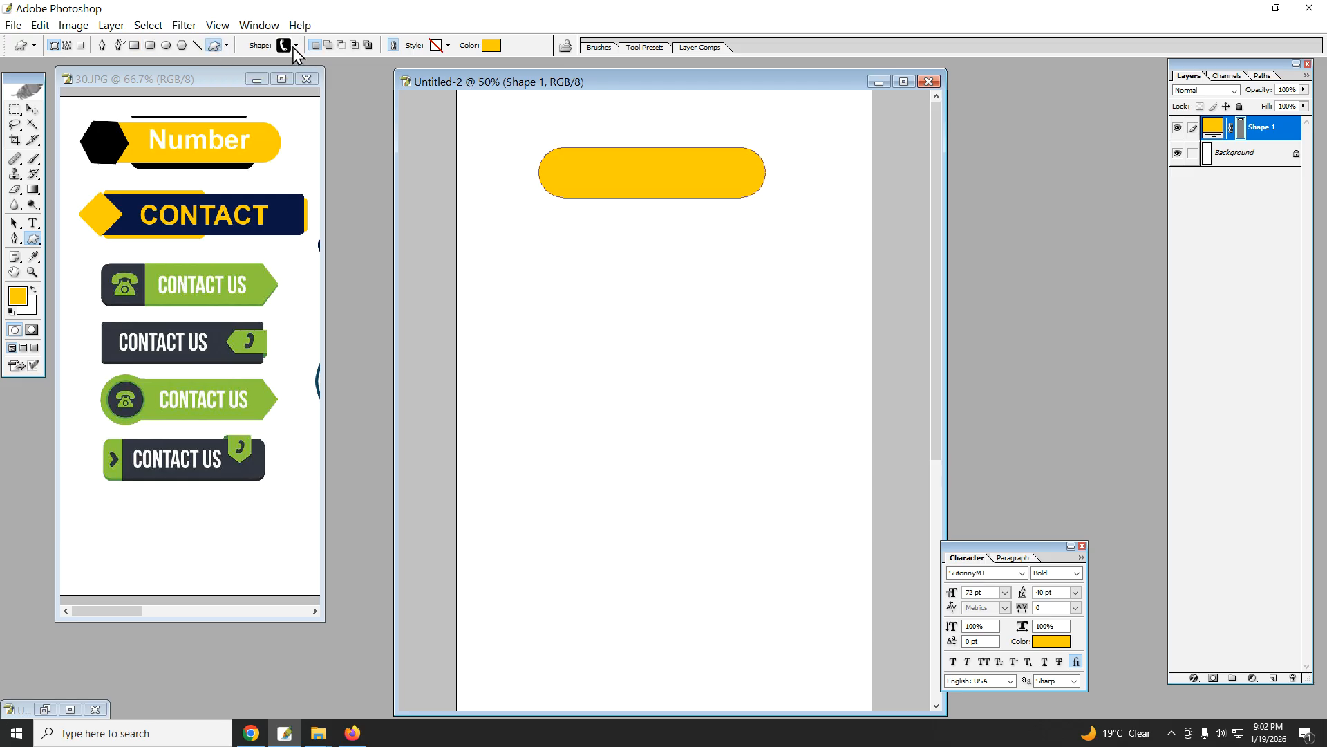
click(282, 47)
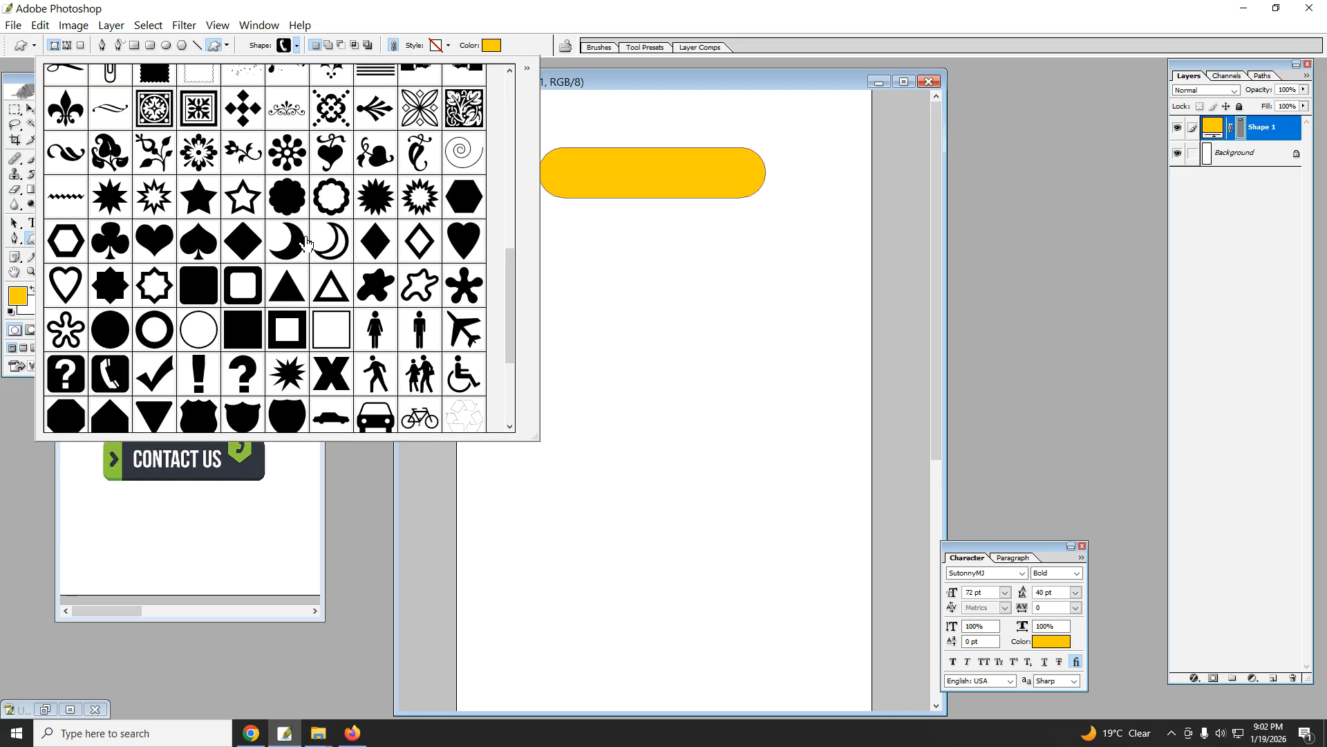
scroll(336, 191, down, 1)
scroll(298, 283, down, 2)
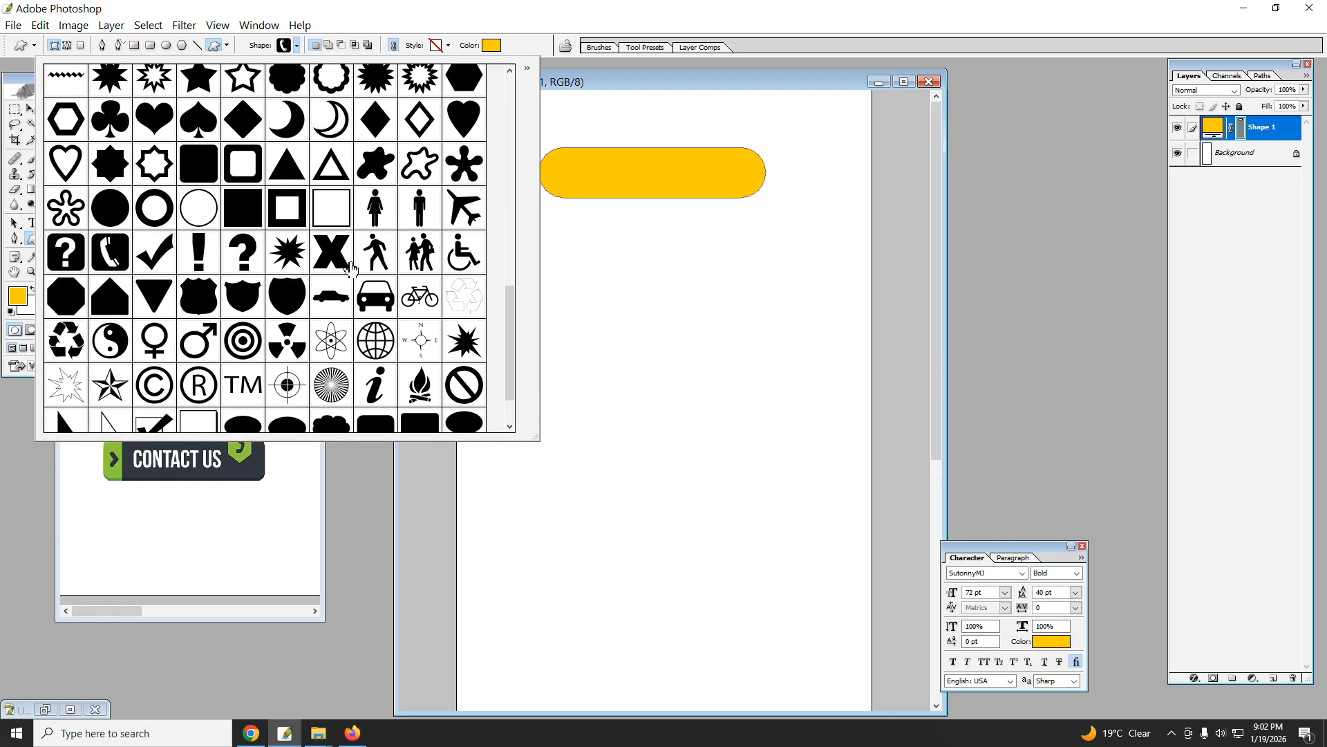
scroll(408, 242, down, 1)
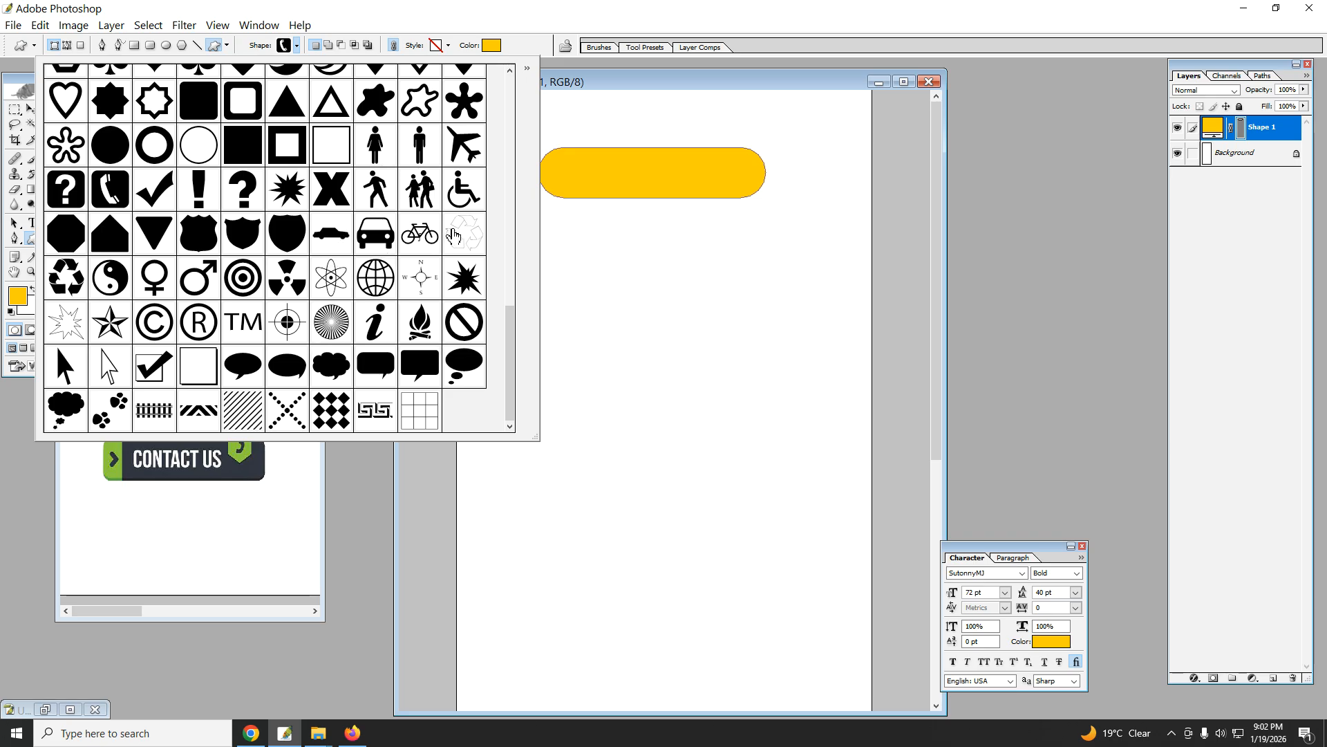
scroll(449, 238, up, 4)
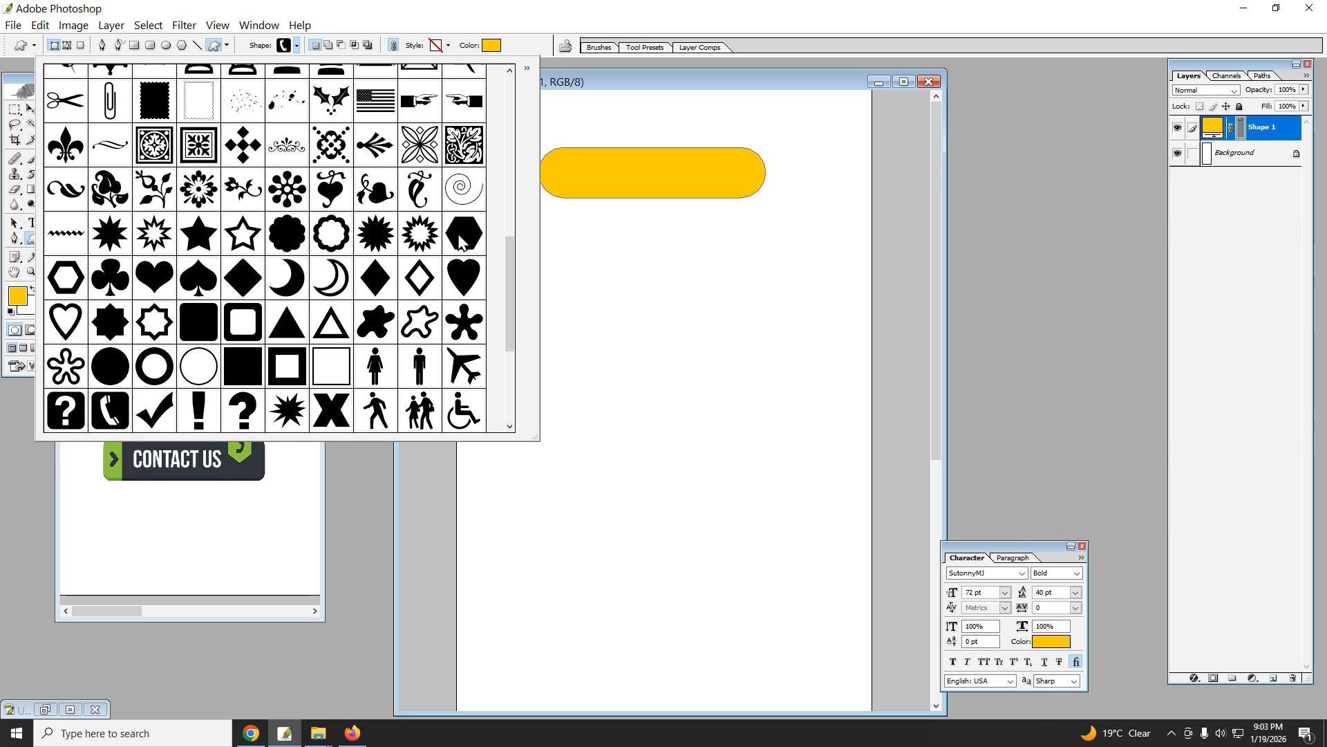
double_click(243, 278)
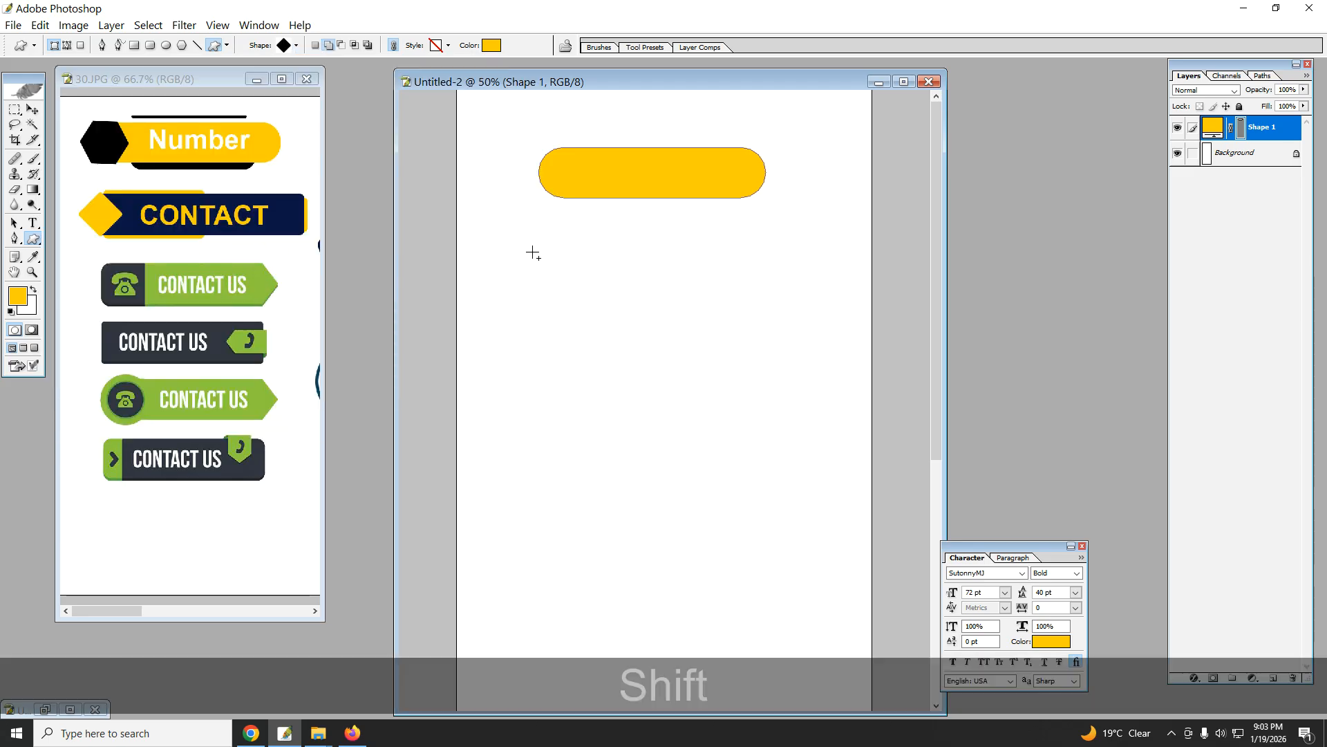
drag(527, 248, 607, 350)
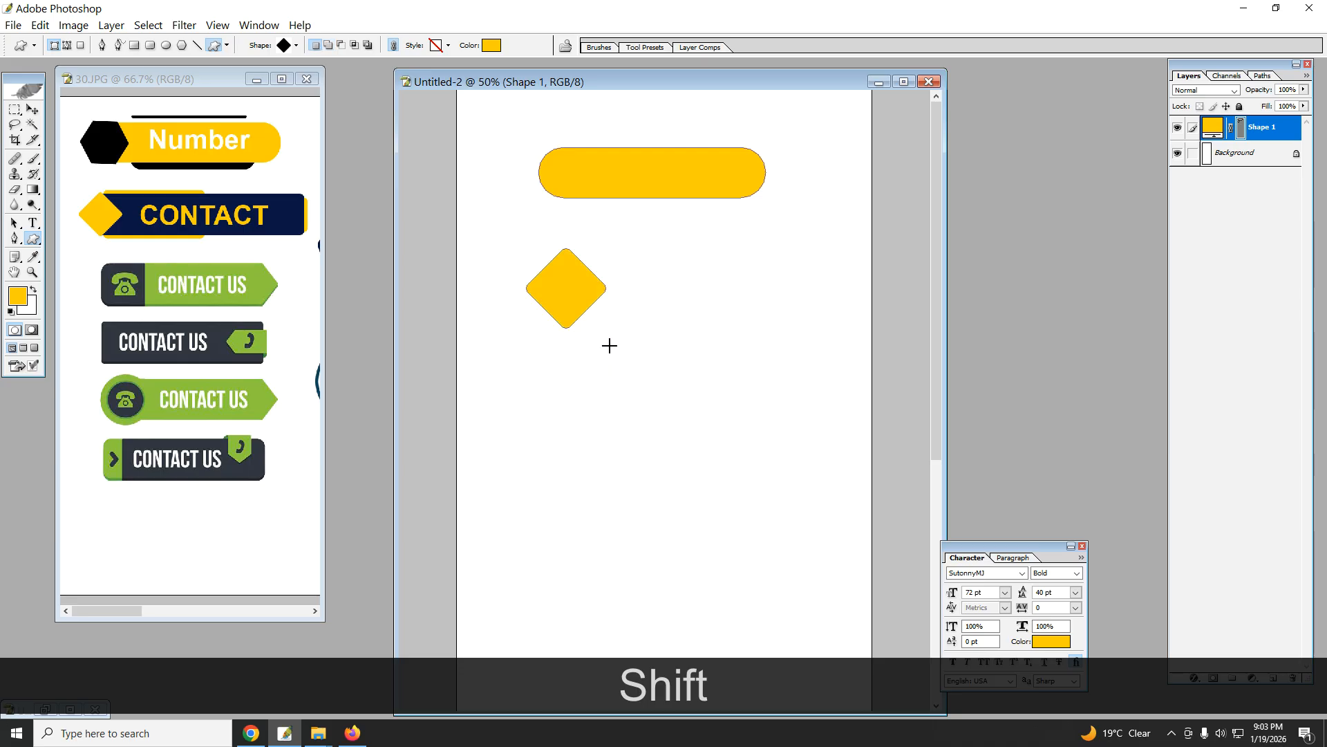
Move the yellow shapes down and right, then select the Shape 1 layer
click(32, 110)
drag(557, 299, 592, 339)
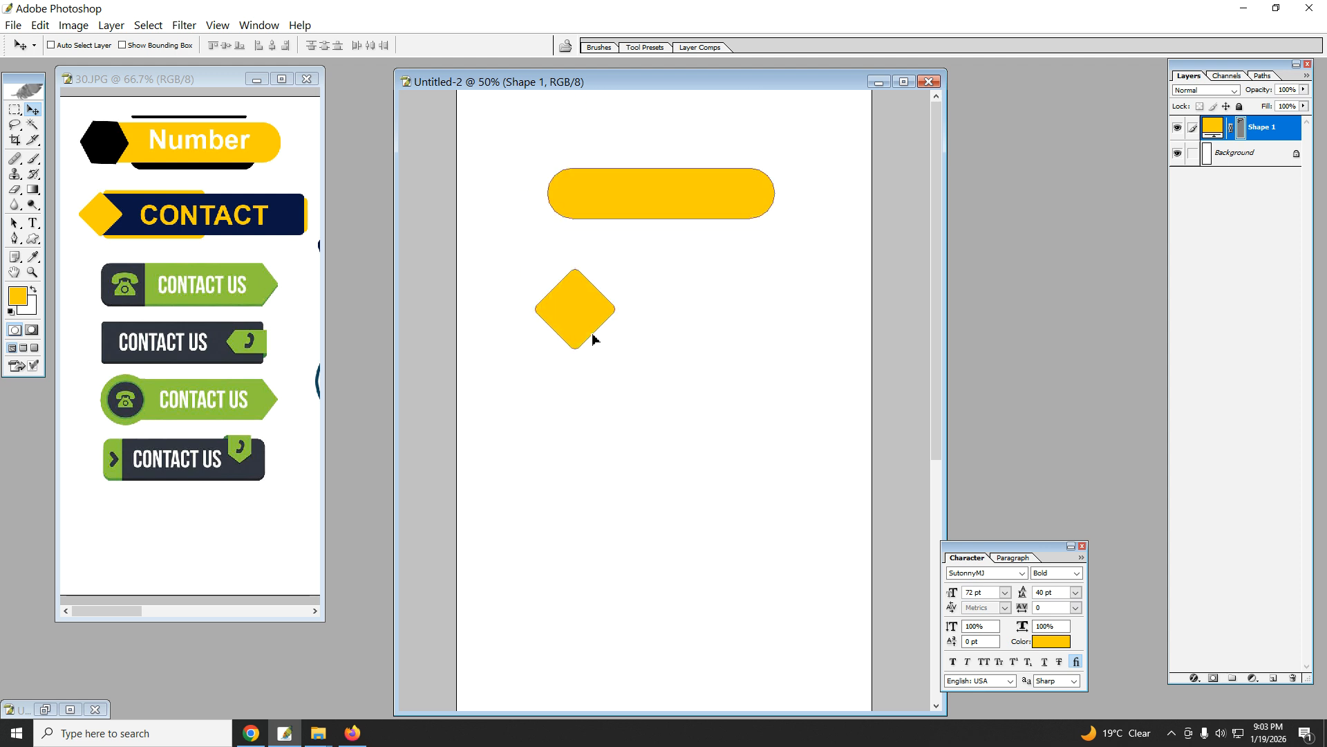
drag(585, 326, 563, 297)
right_click(569, 283)
click(577, 294)
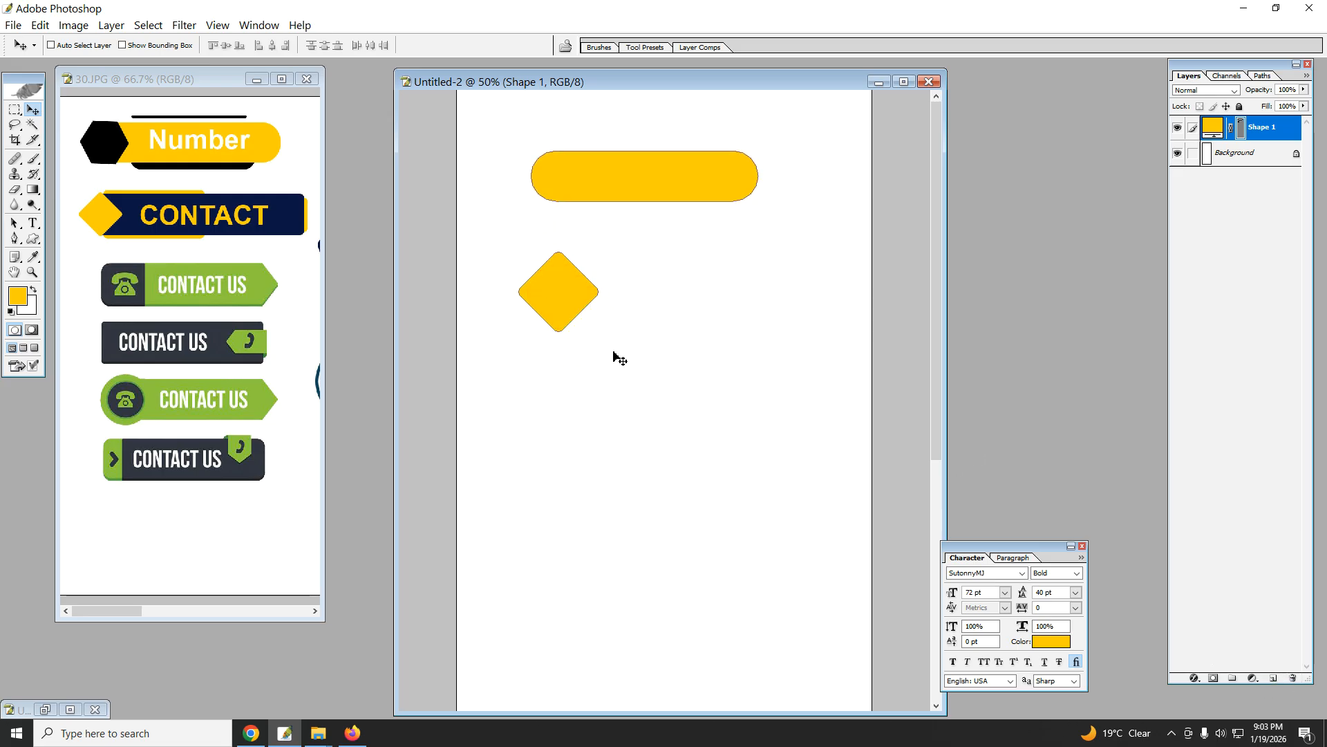
Undo back to remove the diamond and add a new empty Layer 1 above the bar
key(ctrl+alt)
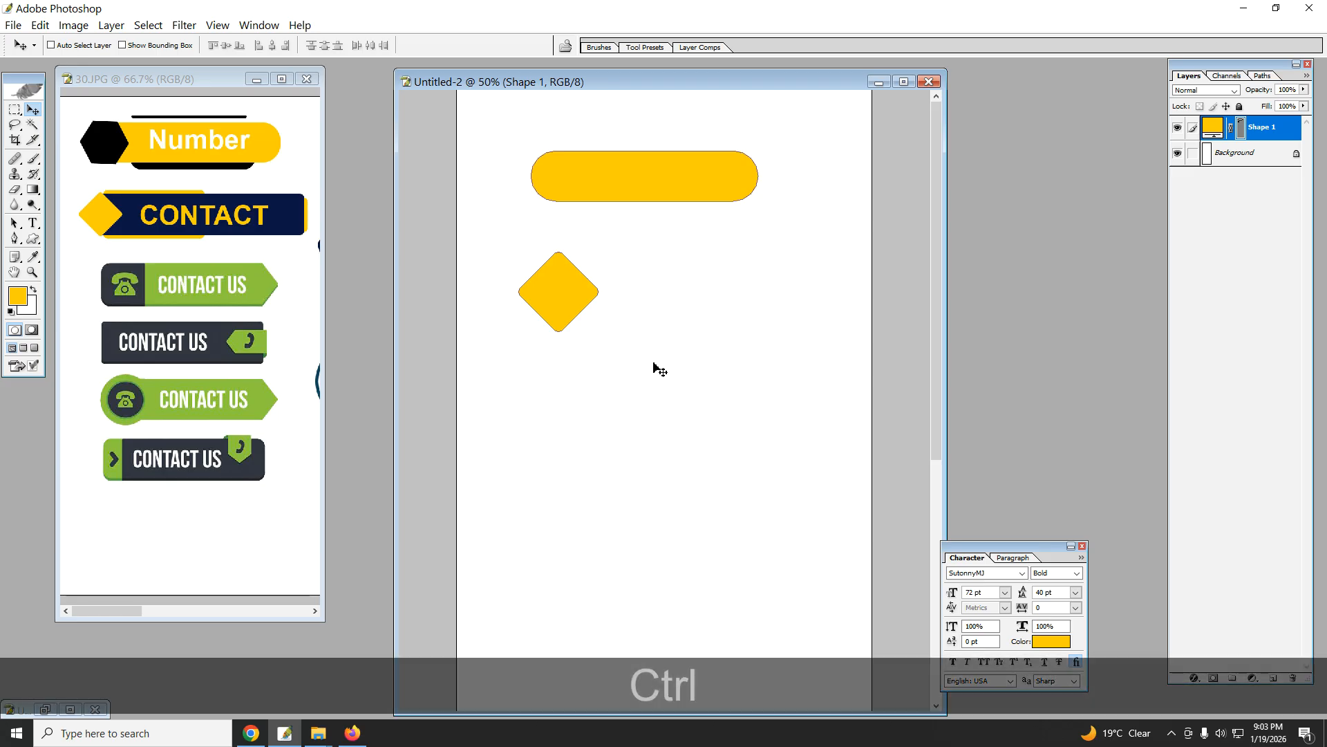
key(ctrl+alt+z)
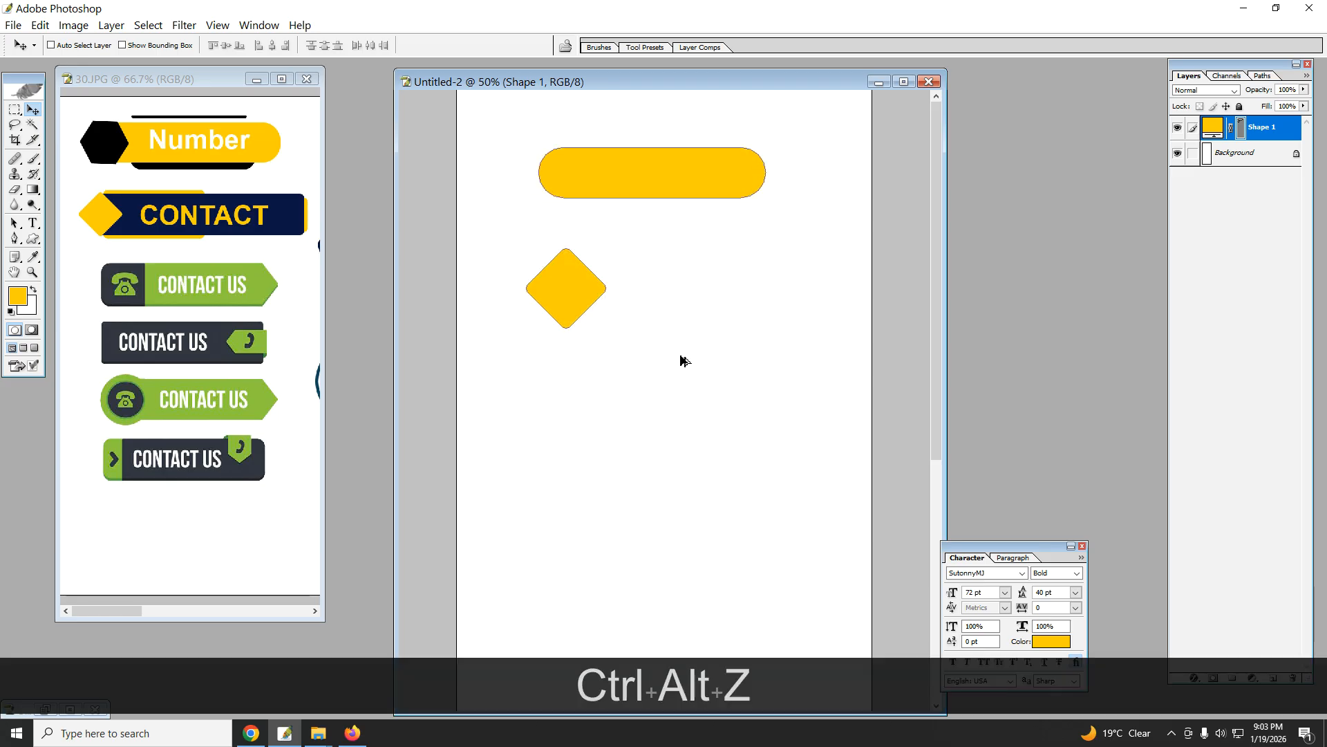
key(ctrl+alt+z)
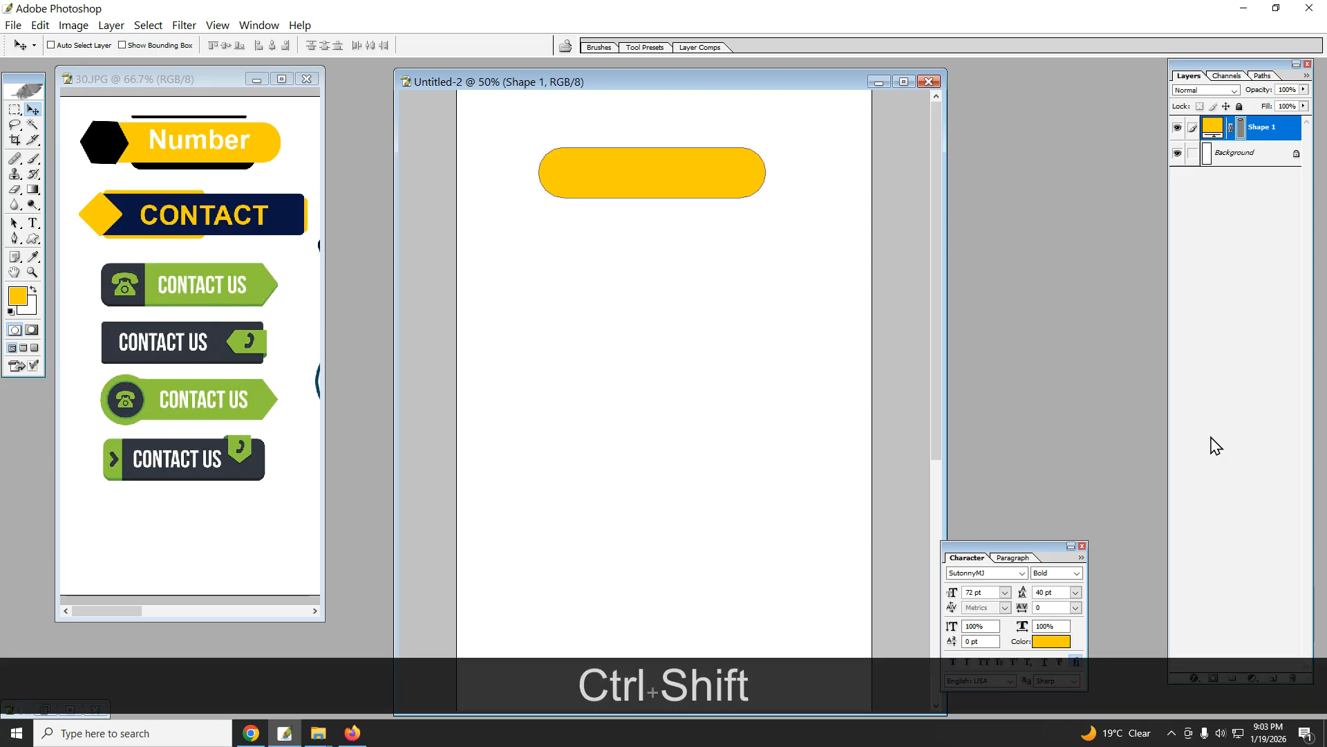
key(ctrl+shift+alt+n)
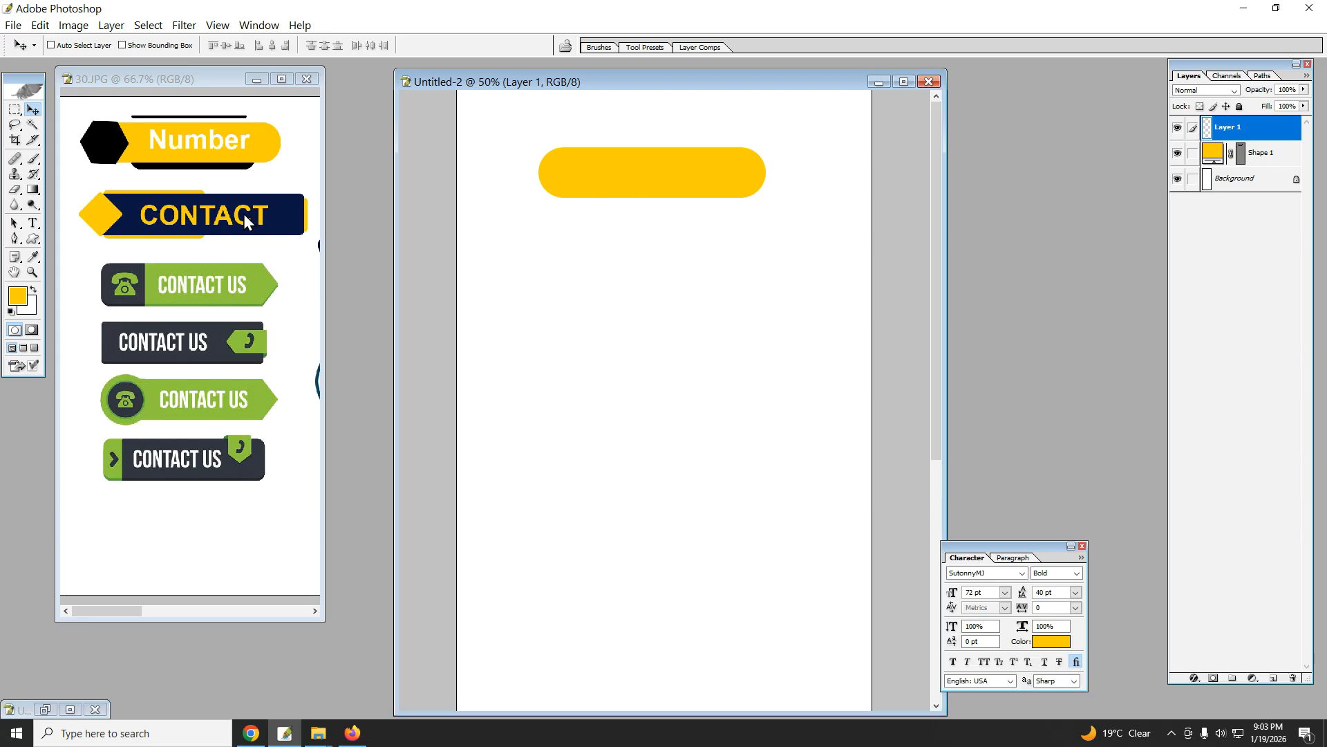
click(32, 239)
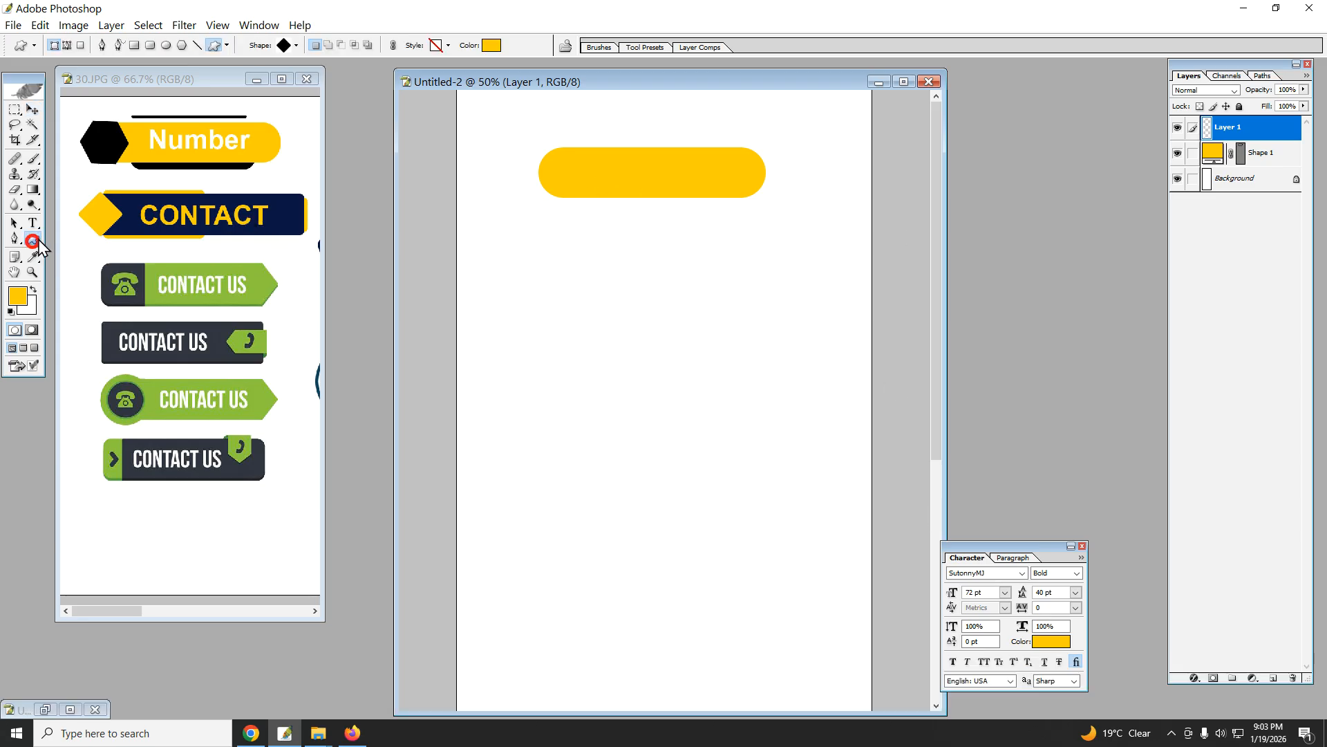
Choose the hexagon custom shape, then switch to the Polygon tool with 6 sides
click(284, 46)
click(283, 47)
click(284, 46)
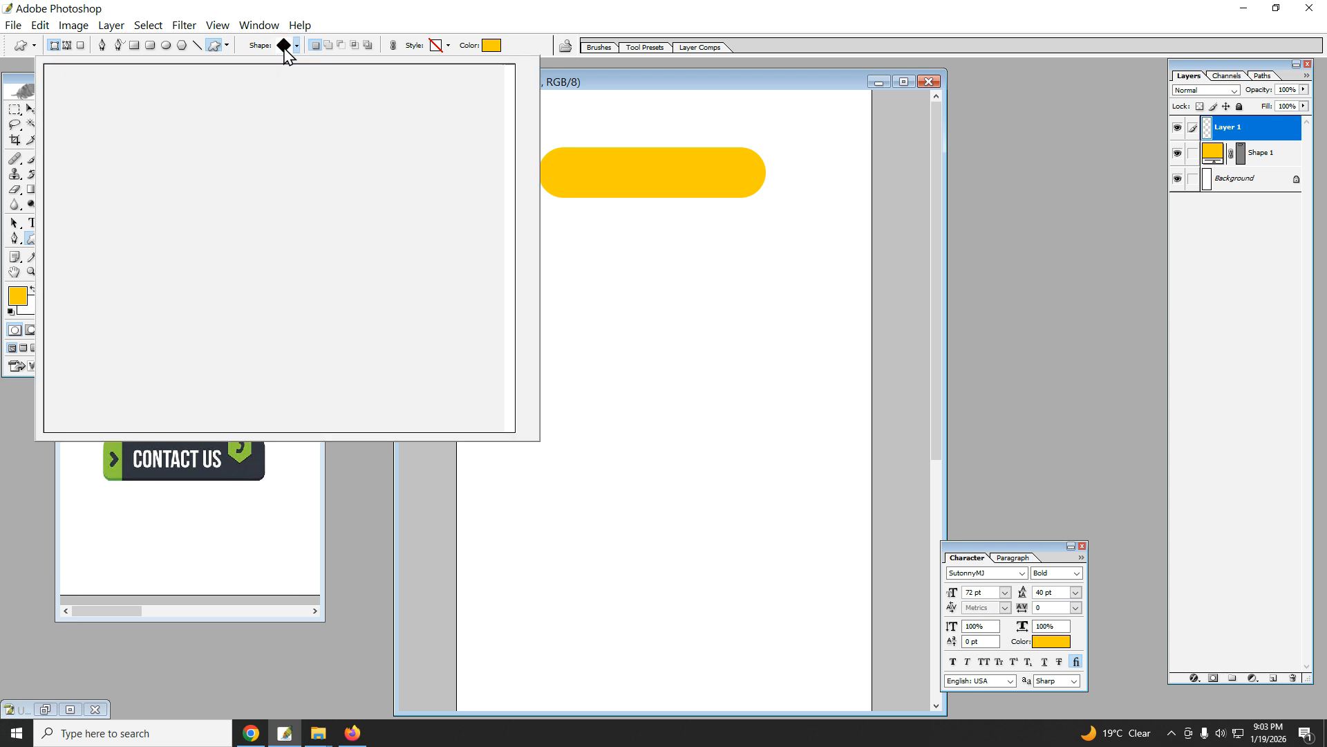
double_click(469, 234)
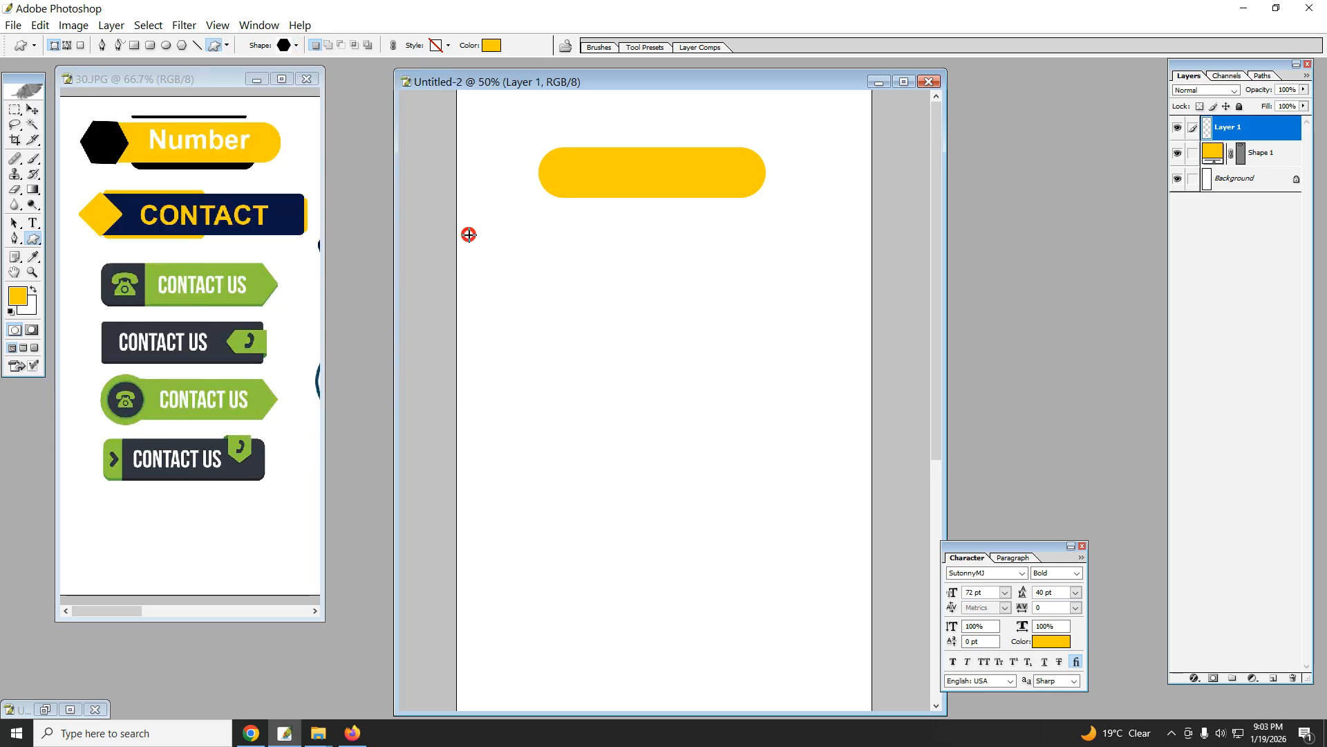
click(296, 47)
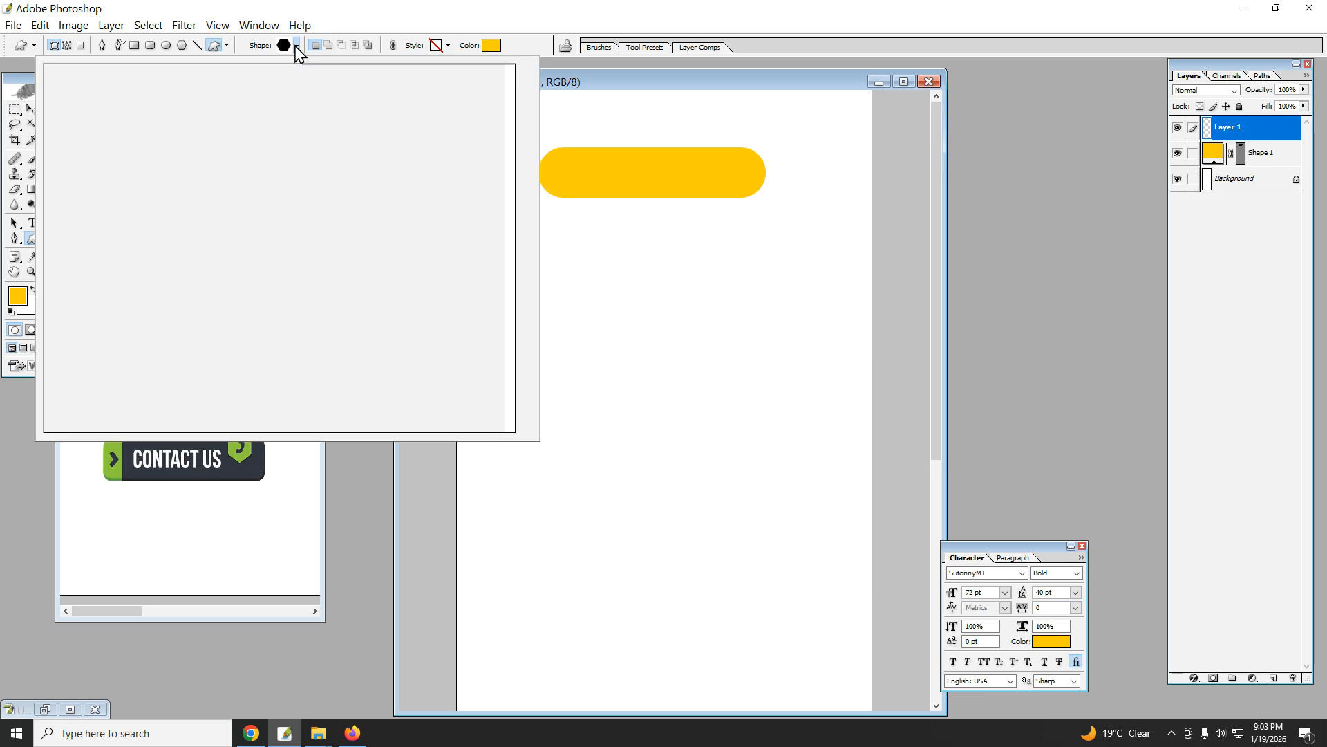
click(288, 45)
click(182, 46)
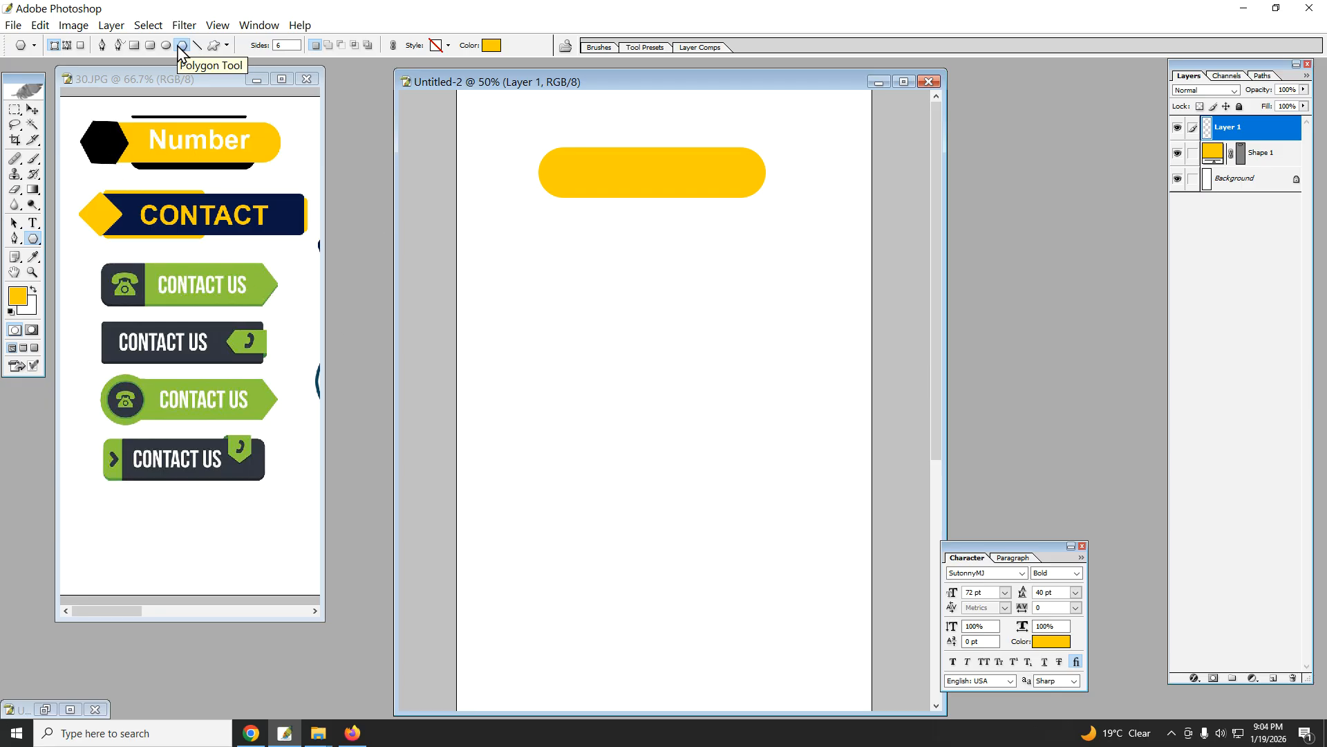
Draw a regular yellow hexagon and move it right, under the bar
key(shift)
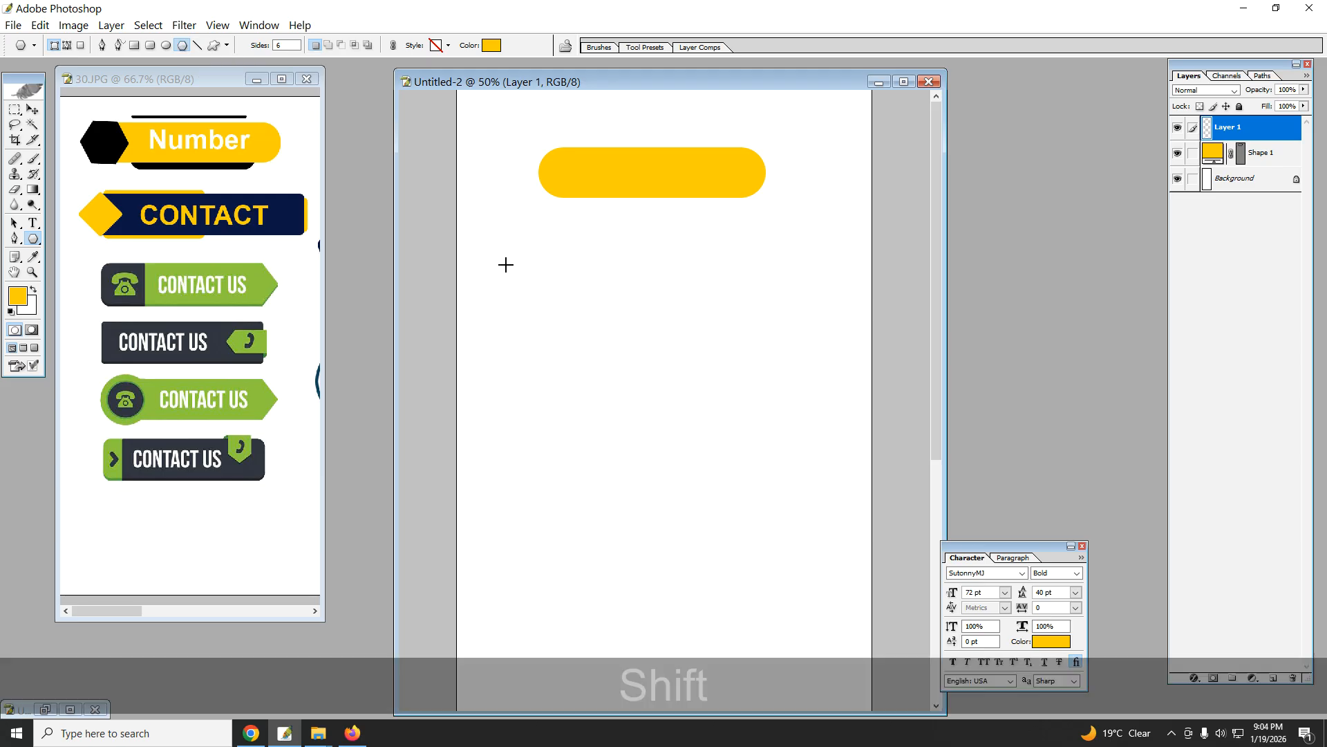
drag(504, 261, 537, 315)
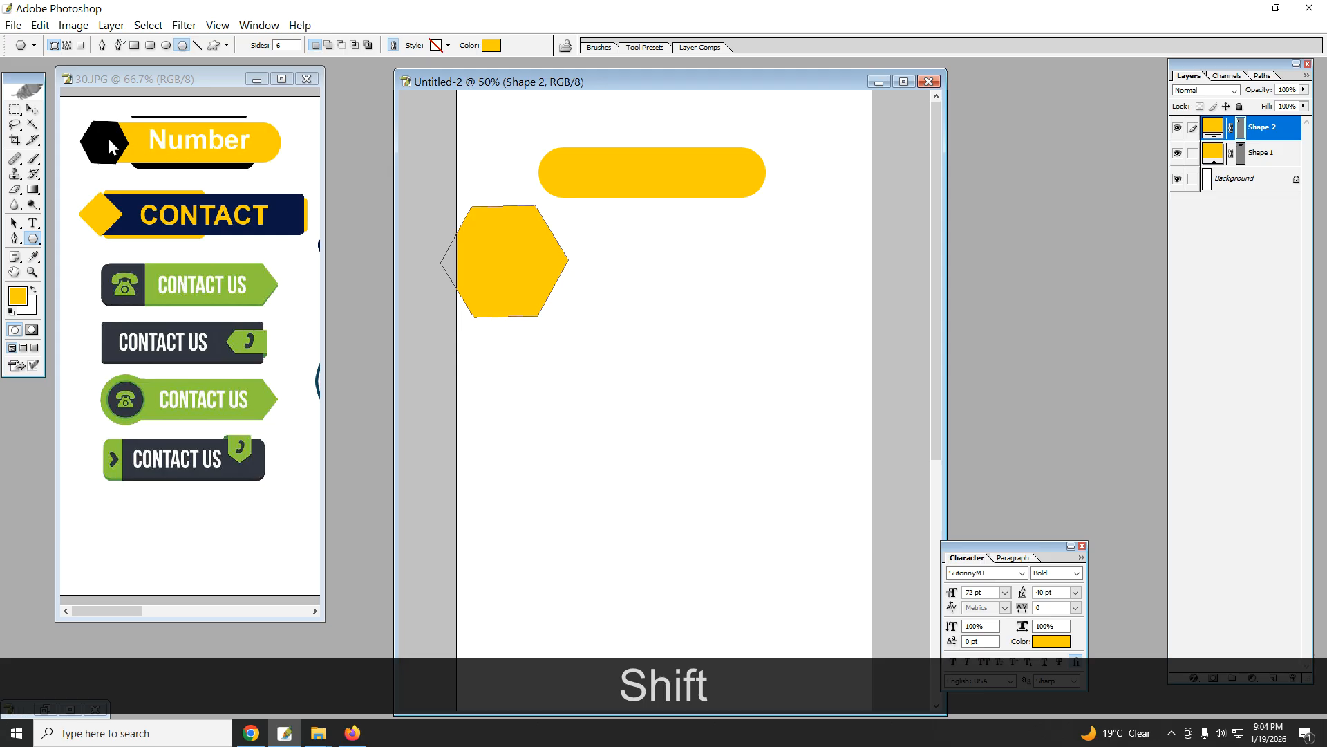
click(33, 110)
drag(510, 285, 581, 295)
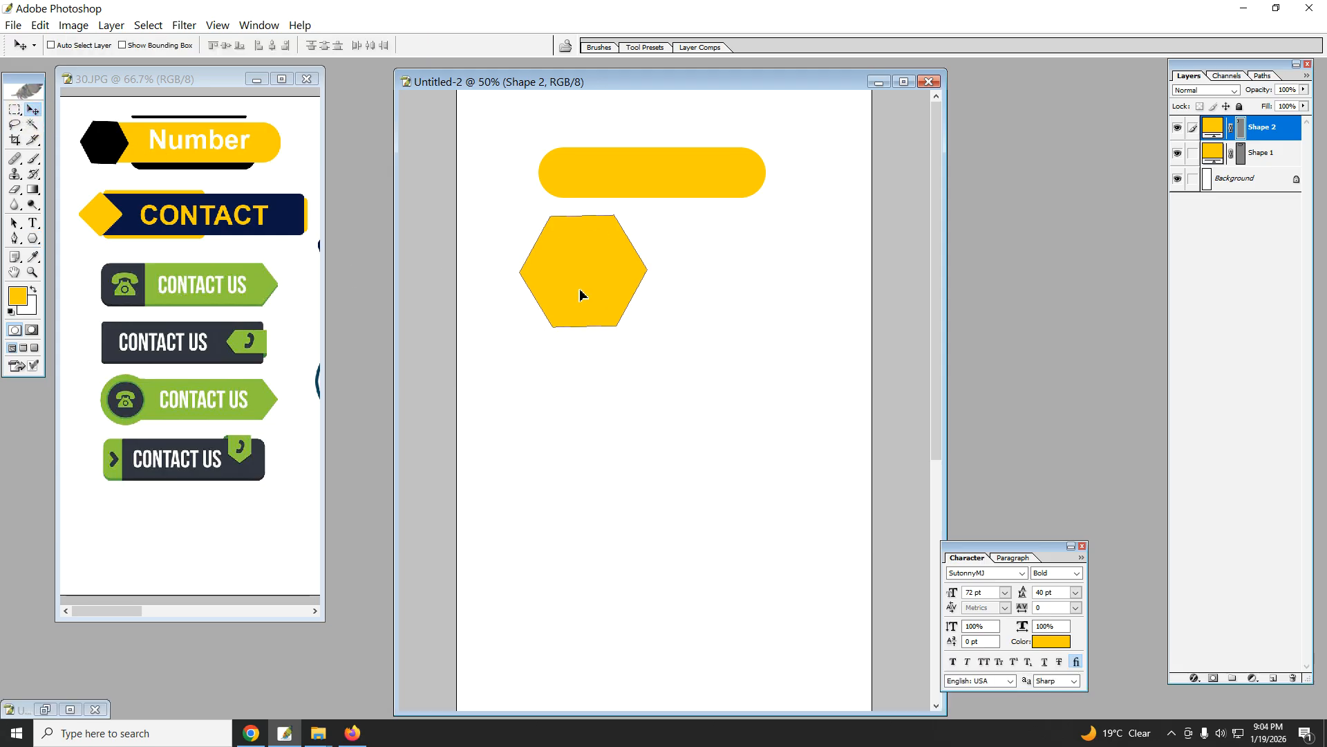
Scale the hexagon to about 74% and place it over the bar's left end
key(ctrl+t)
drag(647, 327, 569, 179)
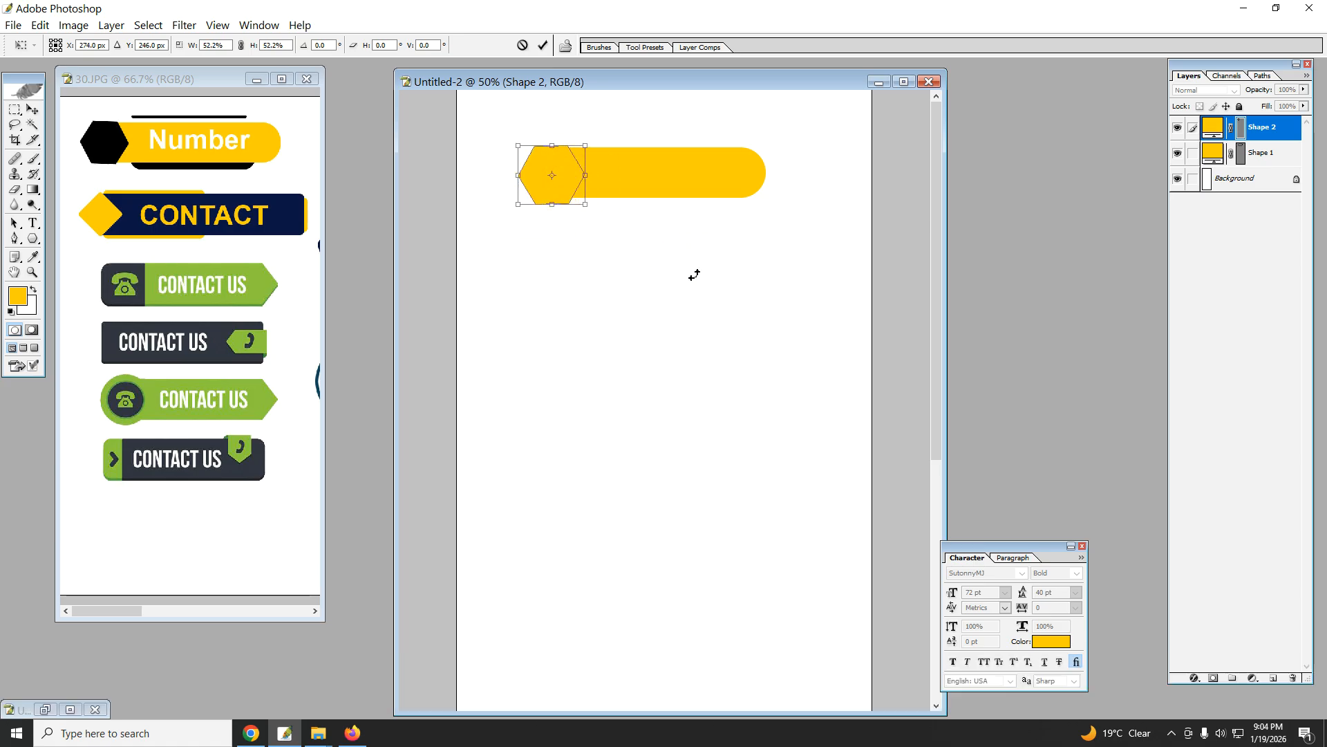
key(Return)
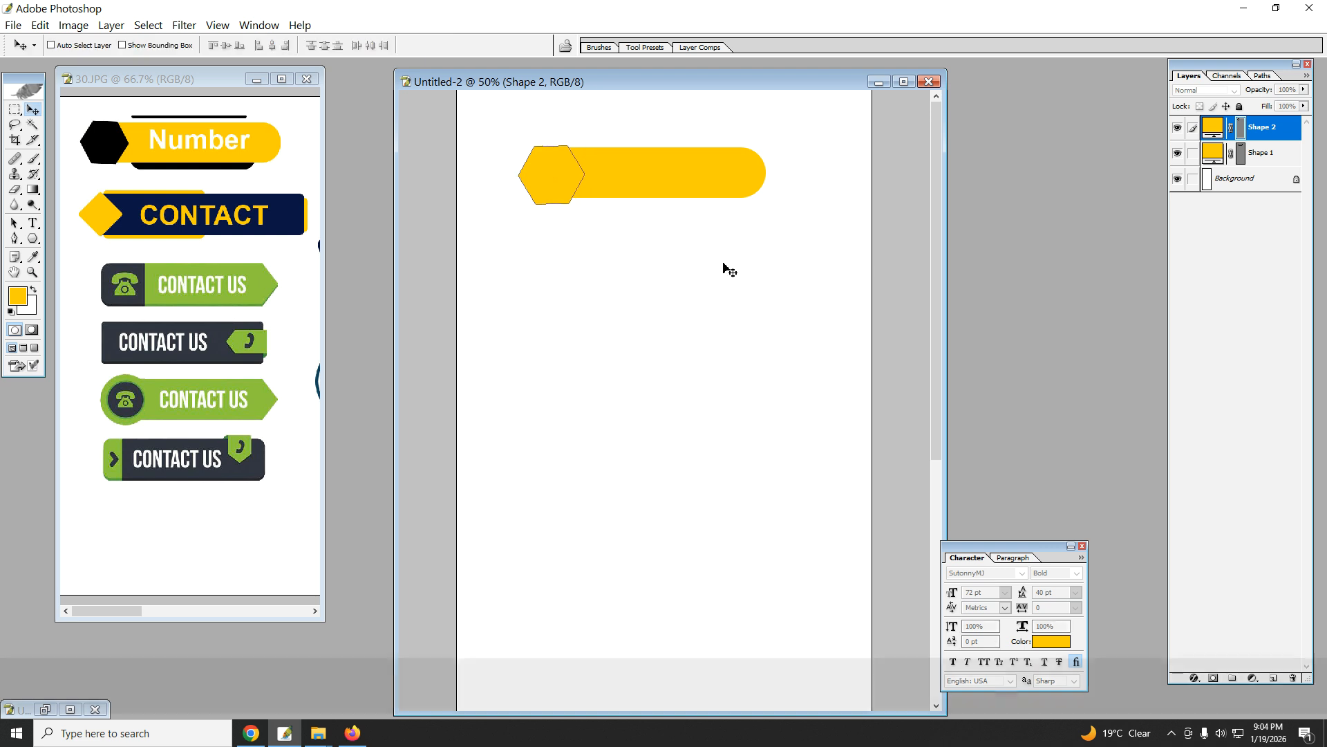
key(ctrl+space)
ctrl+click(591, 215)
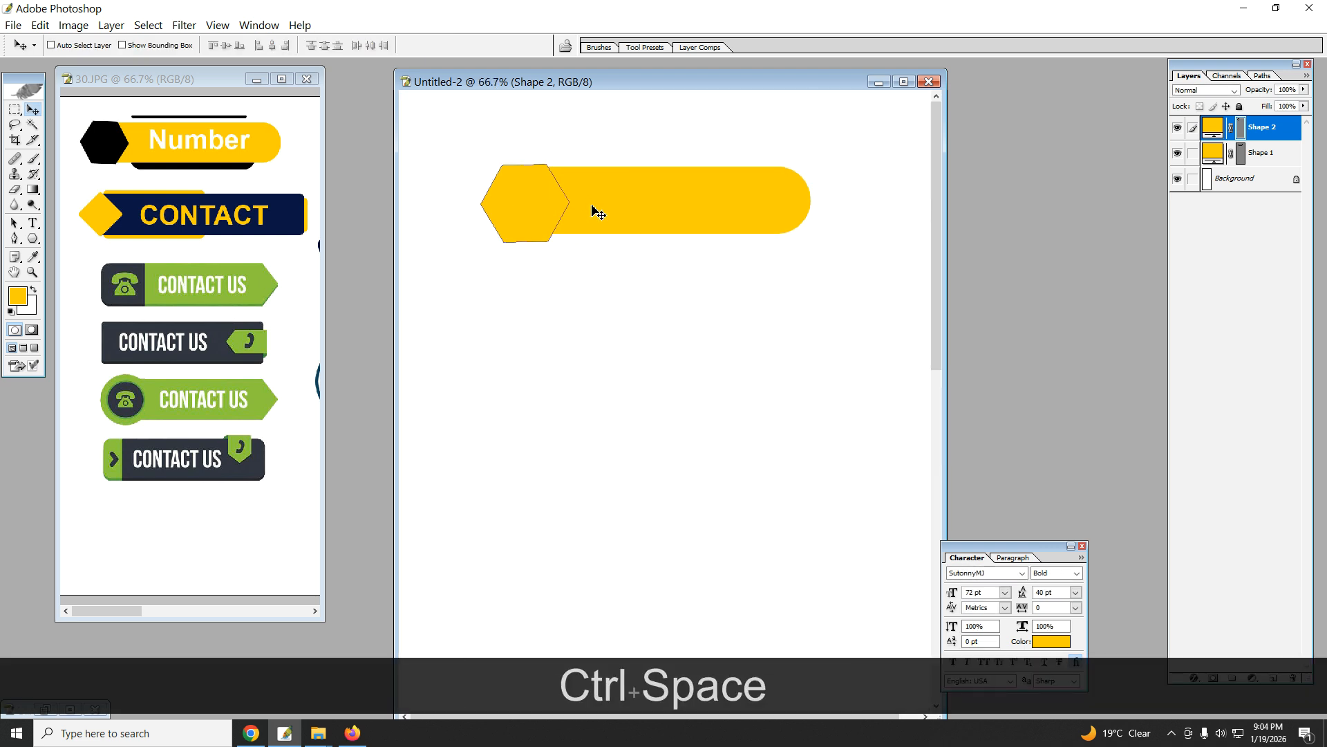
drag(561, 212, 578, 204)
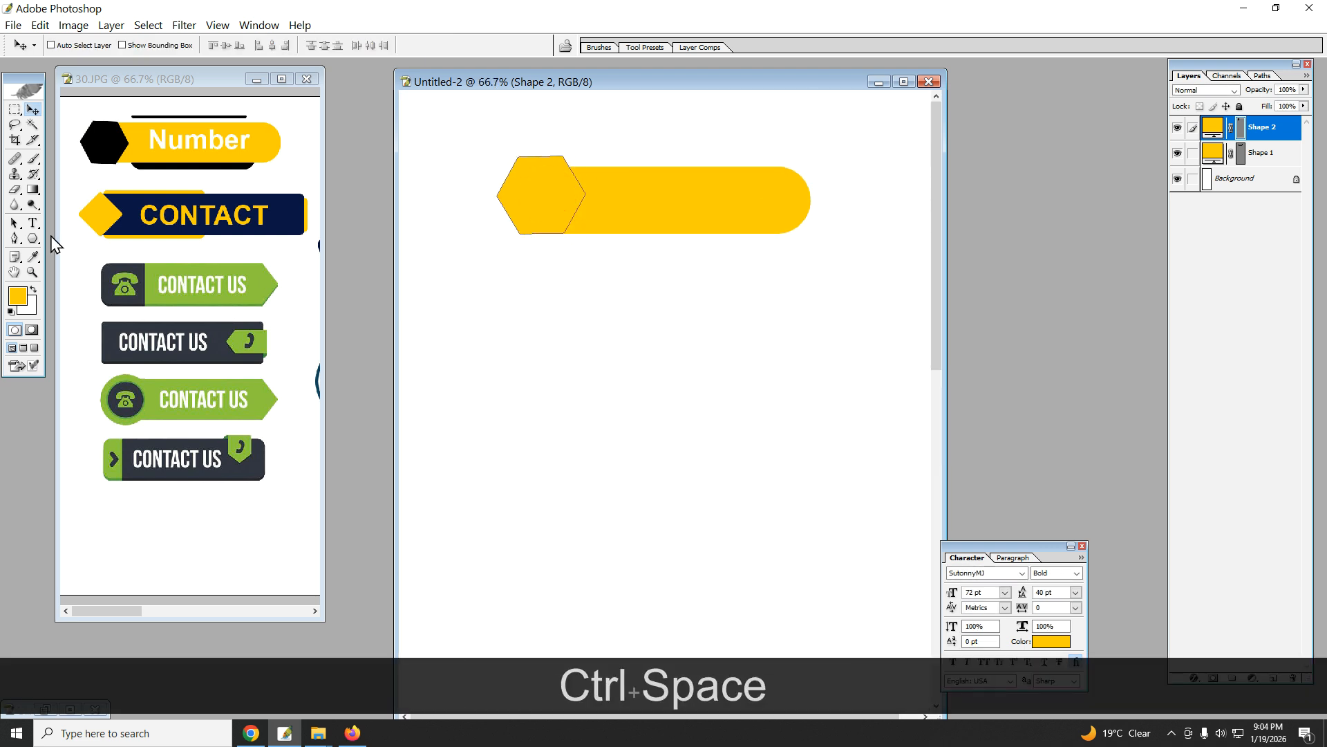
click(32, 238)
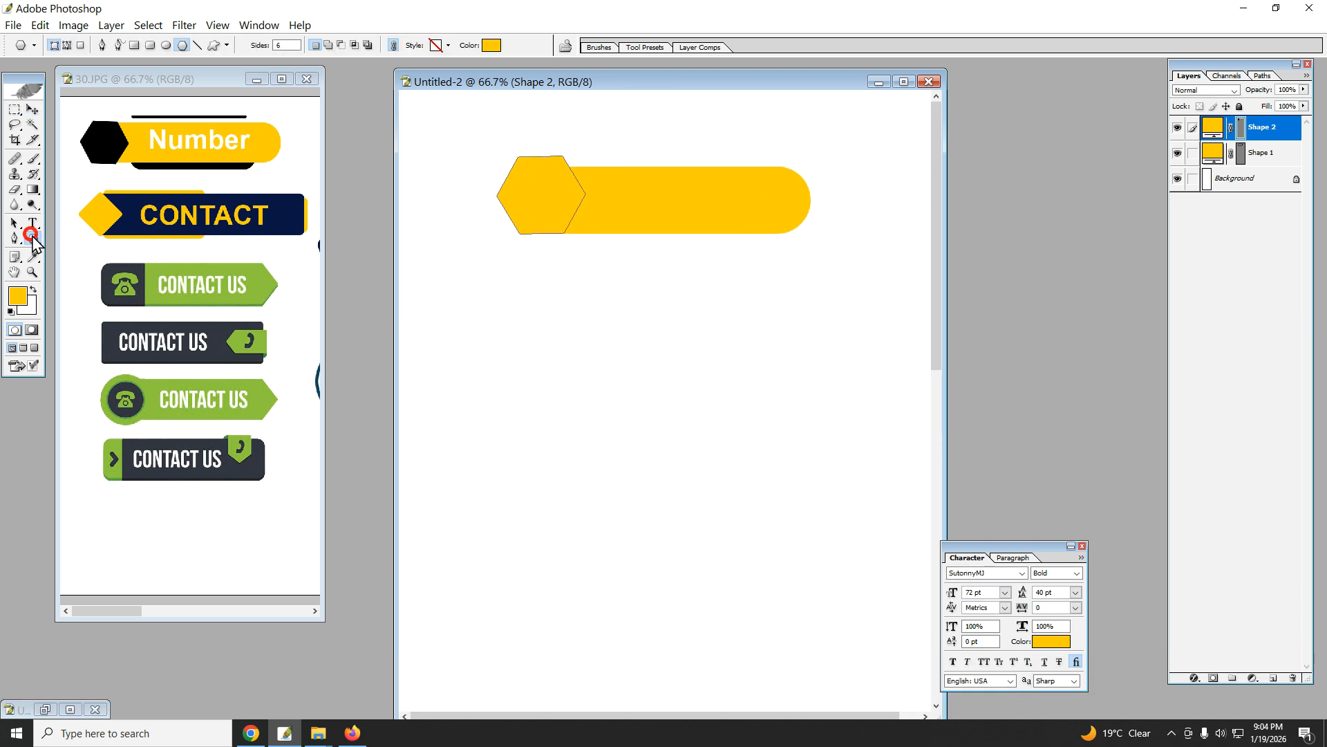
click(493, 45)
Recolour the hexagon black, sampled from the reference hexagon
click(996, 312)
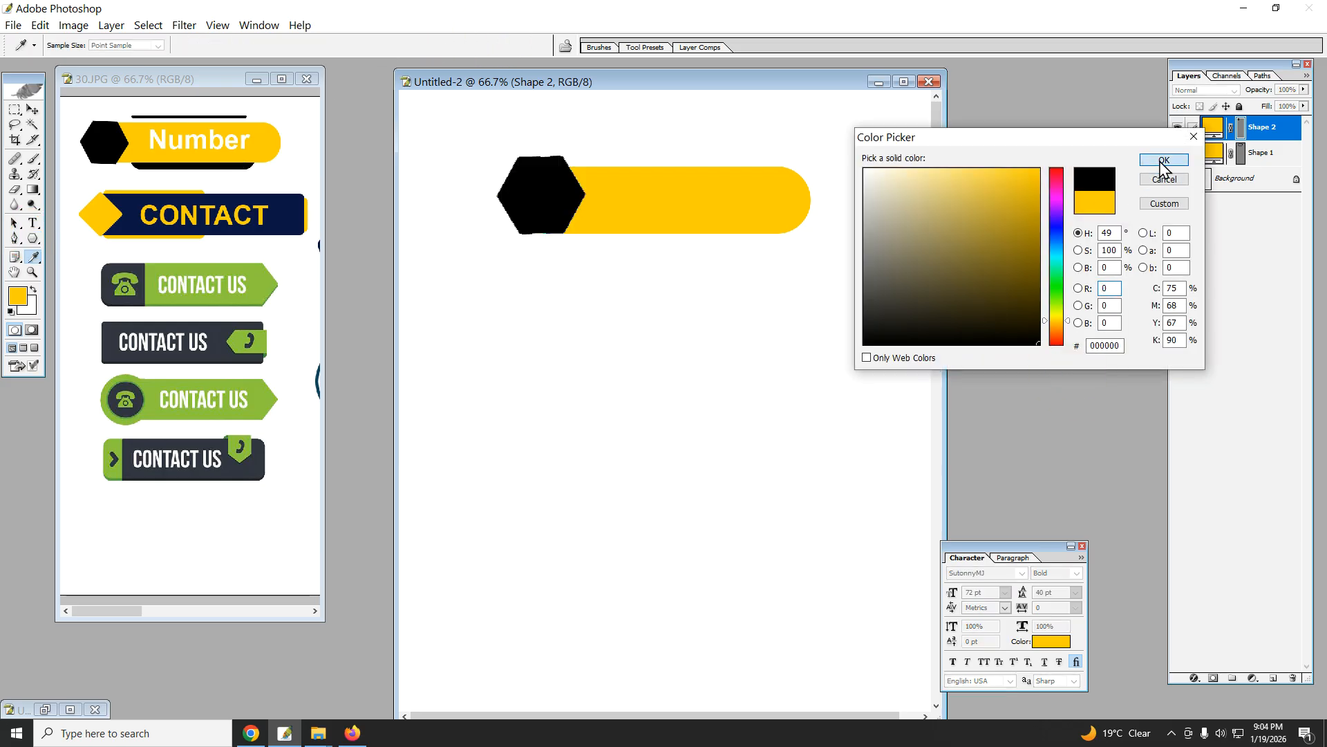
click(1164, 159)
right_click(523, 199)
click(544, 172)
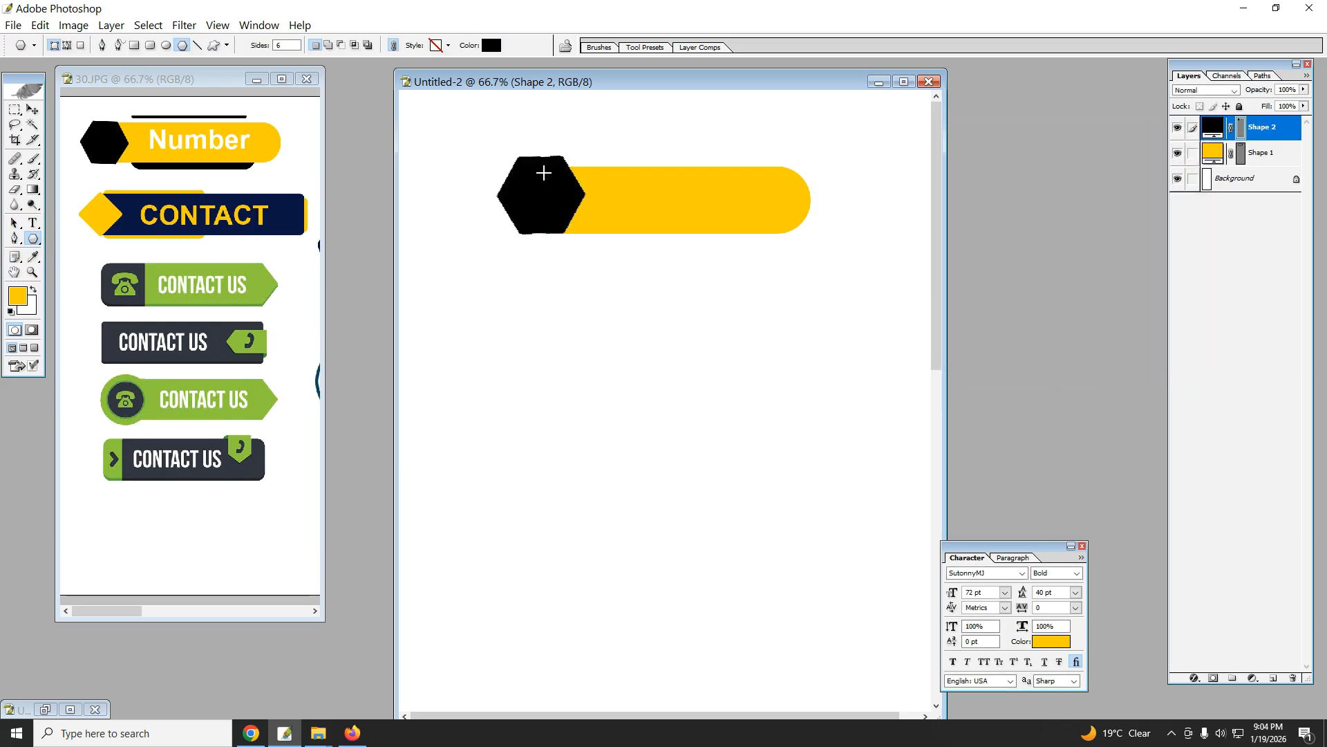
Move the black hexagon onto the bar's left end and shrink it to about 90%
key(v)
right_click(534, 181)
click(557, 194)
drag(552, 193, 540, 201)
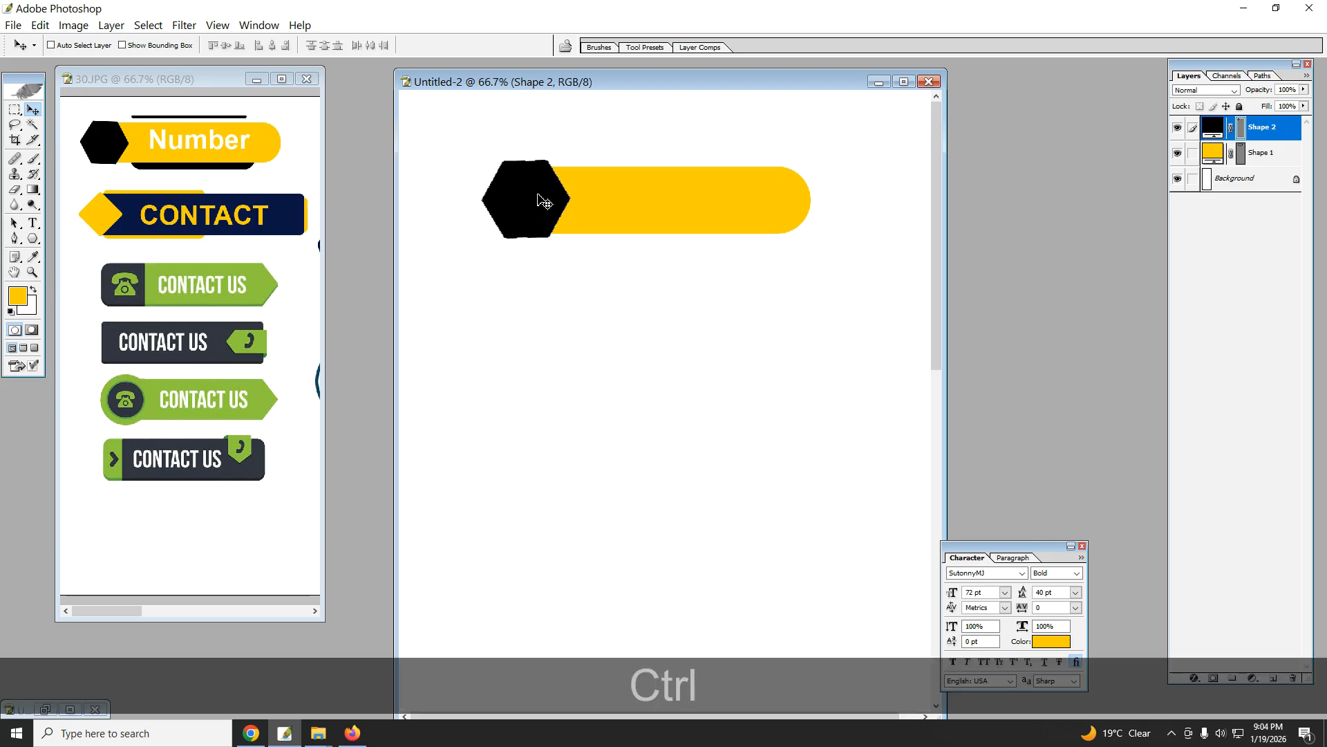
key(ctrl+t)
drag(569, 236, 561, 230)
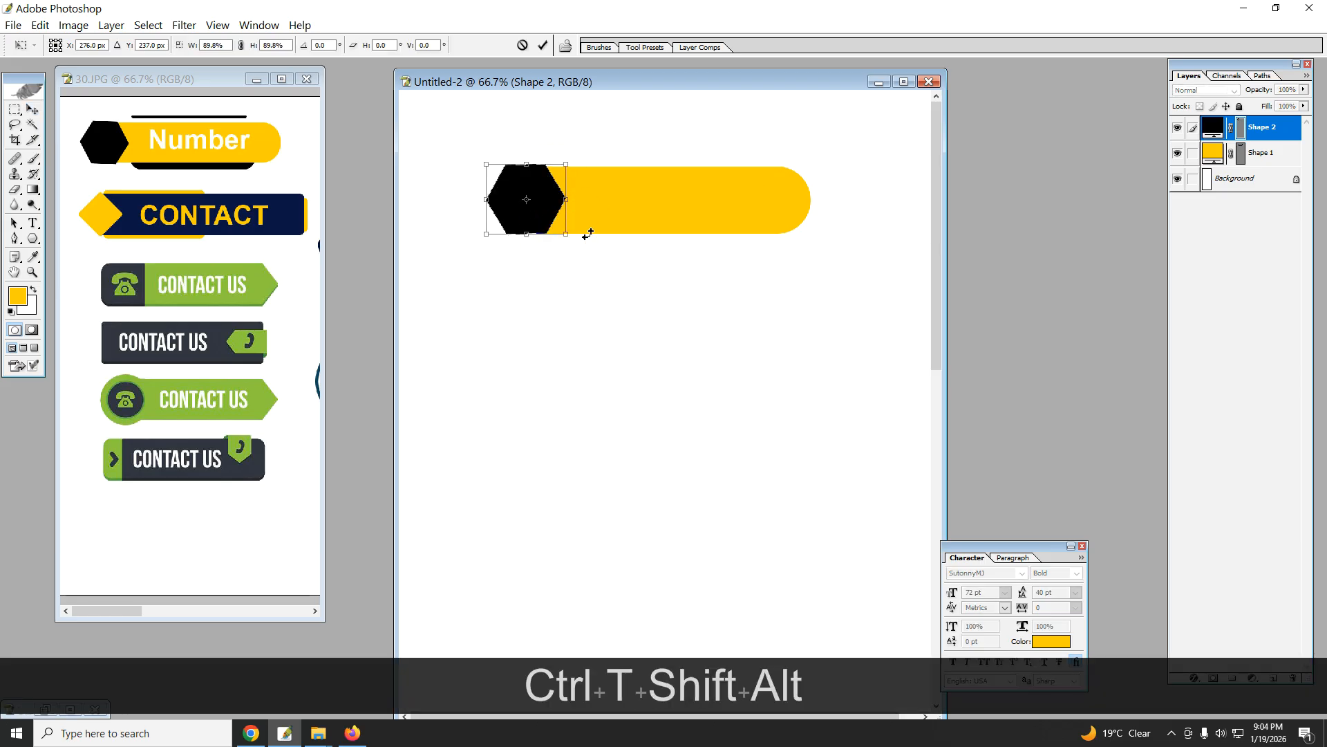
key(Return)
Check the hexagon's edge up close, then shrink it slightly around its centre
key(ctrl+space)
click(580, 173)
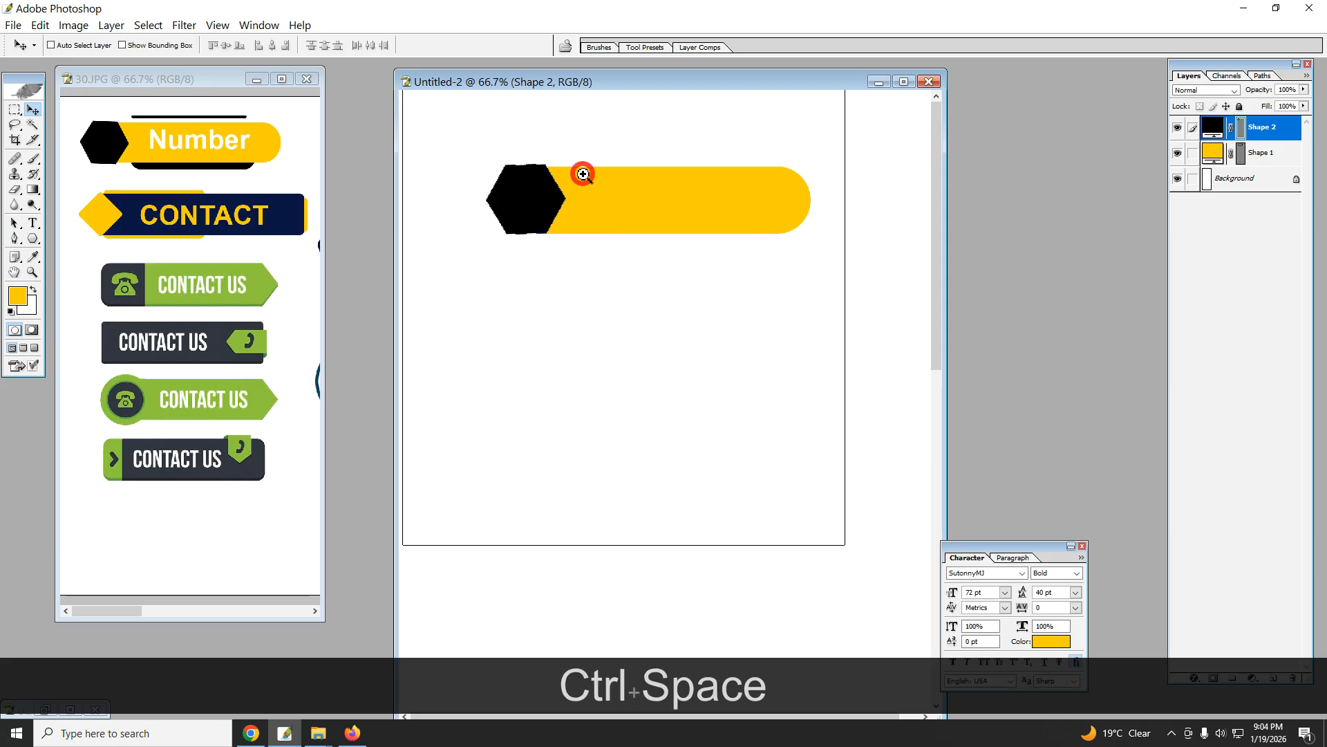
click(630, 257)
drag(694, 281, 640, 196)
key(ctrl+alt+space)
click(585, 283)
key(ctrl+alt+space)
click(719, 294)
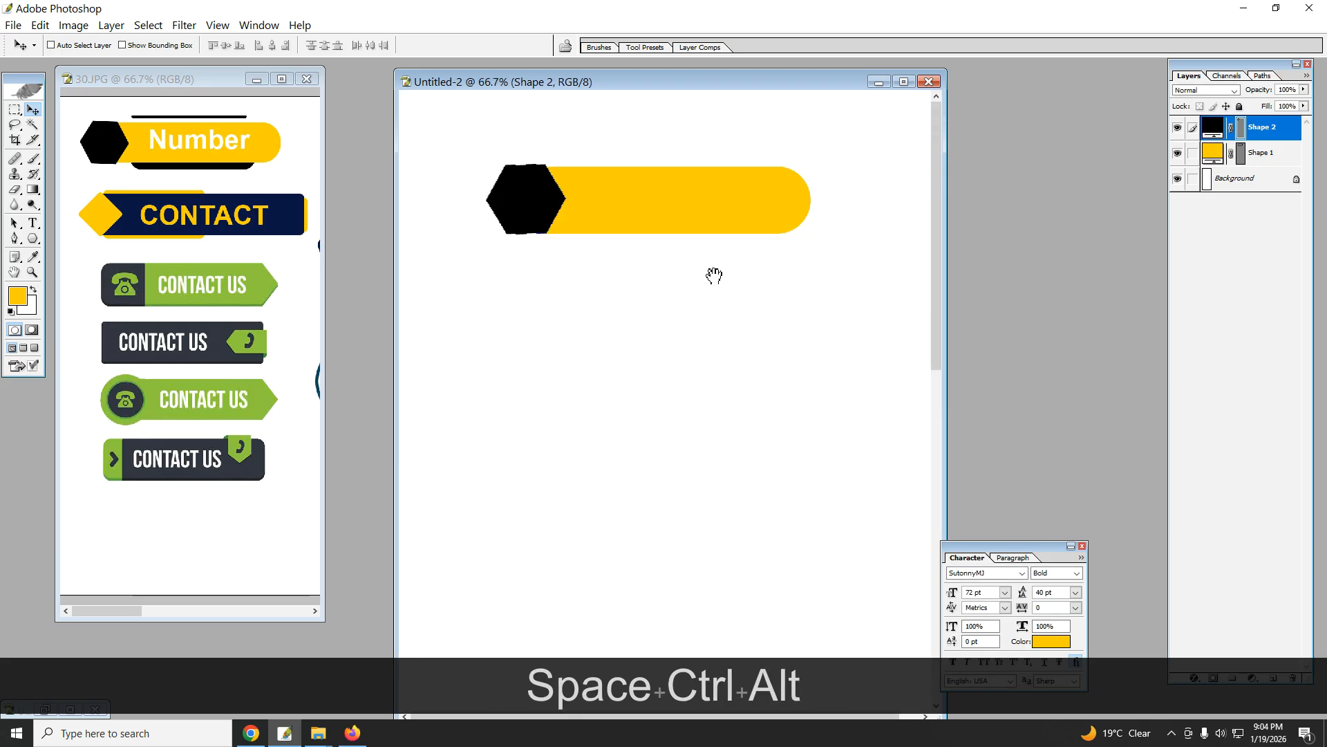
right_click(532, 191)
click(565, 202)
key(ctrl+t)
drag(566, 234, 563, 232)
key(Return)
Enlarge the hexagon slightly from its centre to about 109% so it caps the bar snugly
right_click(532, 216)
click(543, 219)
key(ctrl+r)
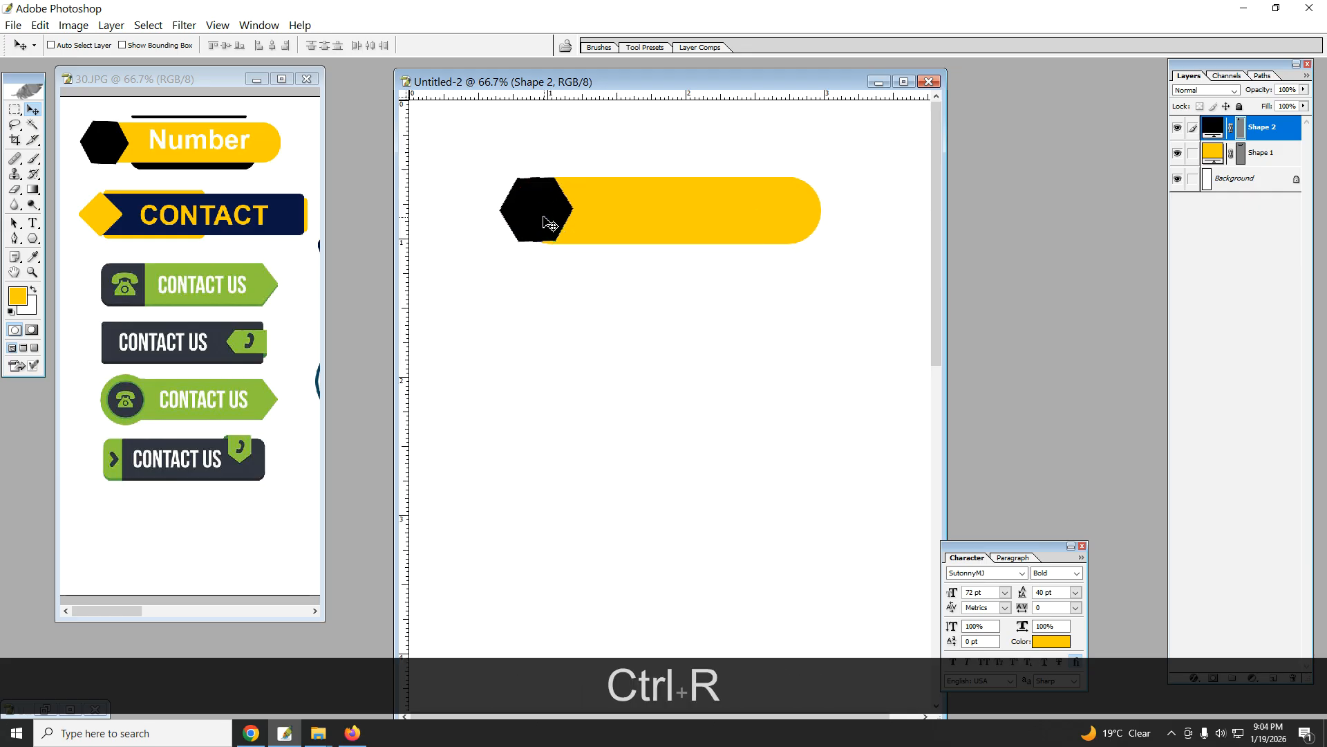
key(ctrl+r)
key(alt+shift)
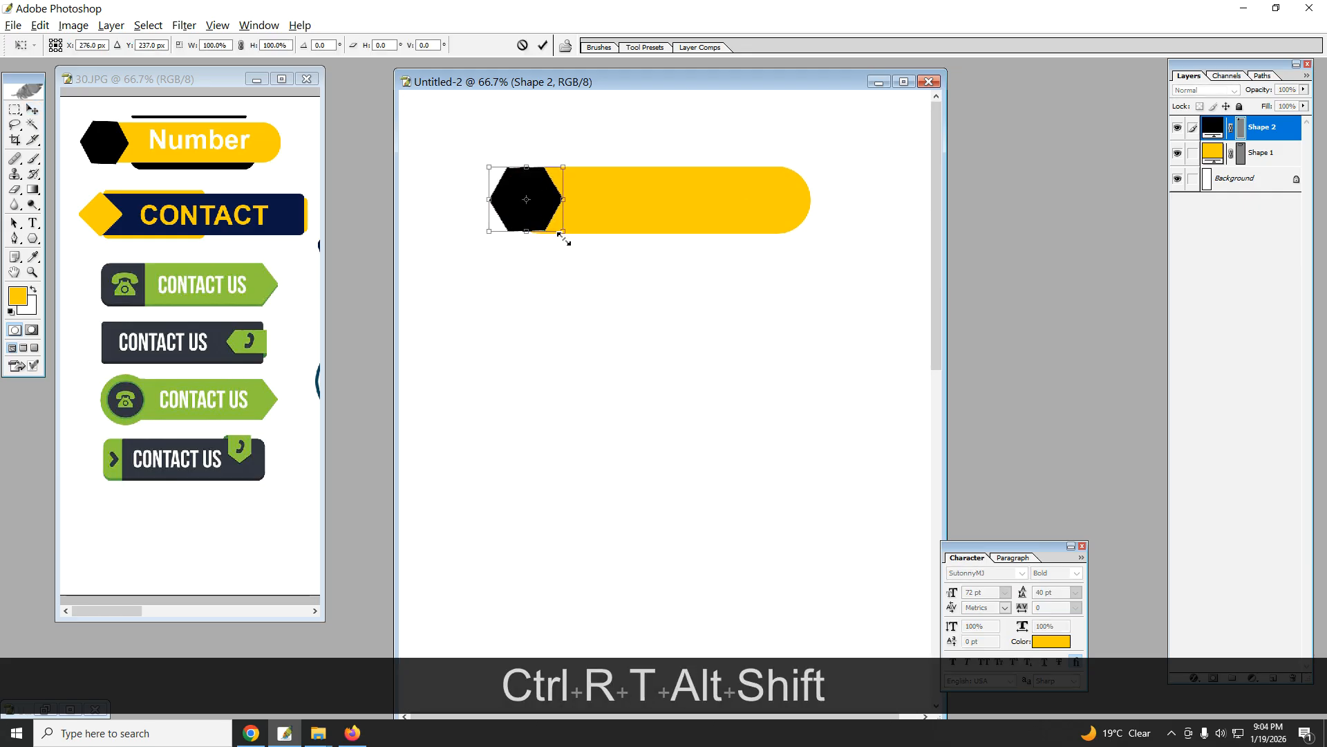
drag(561, 235, 566, 239)
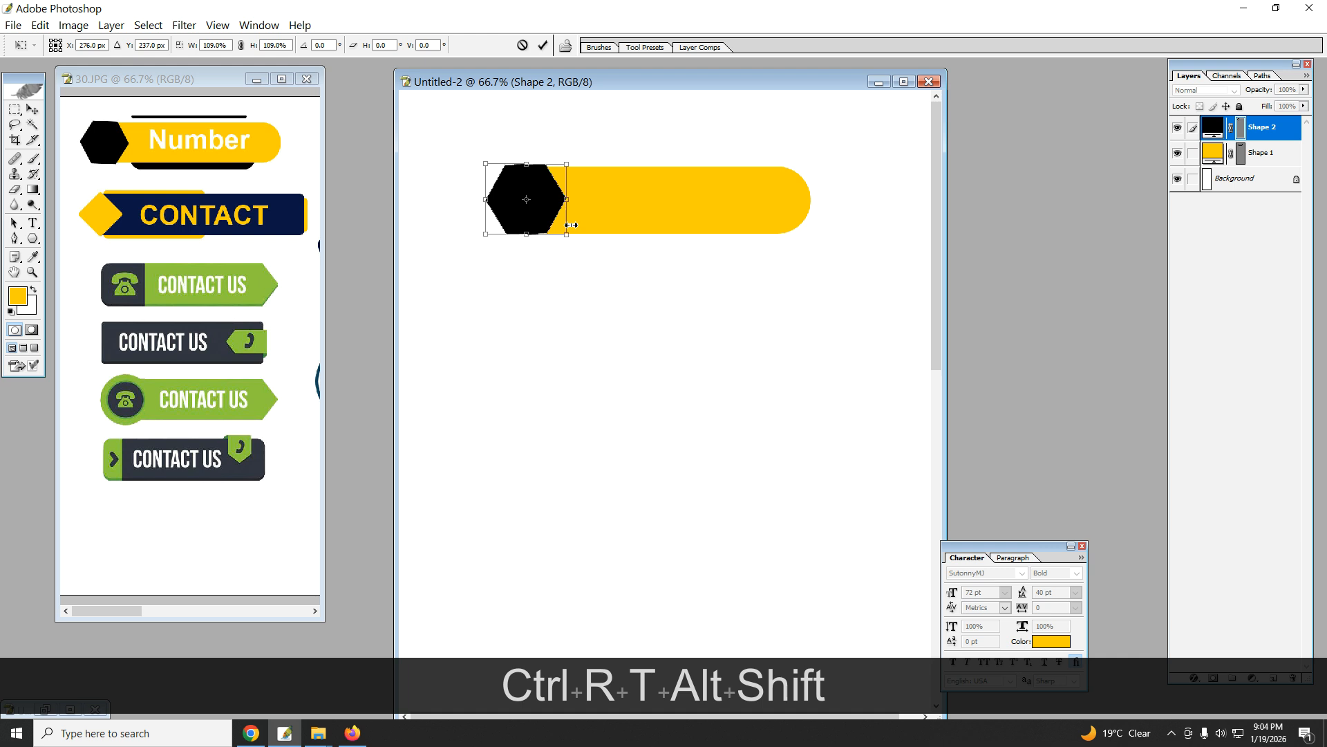
key(Return)
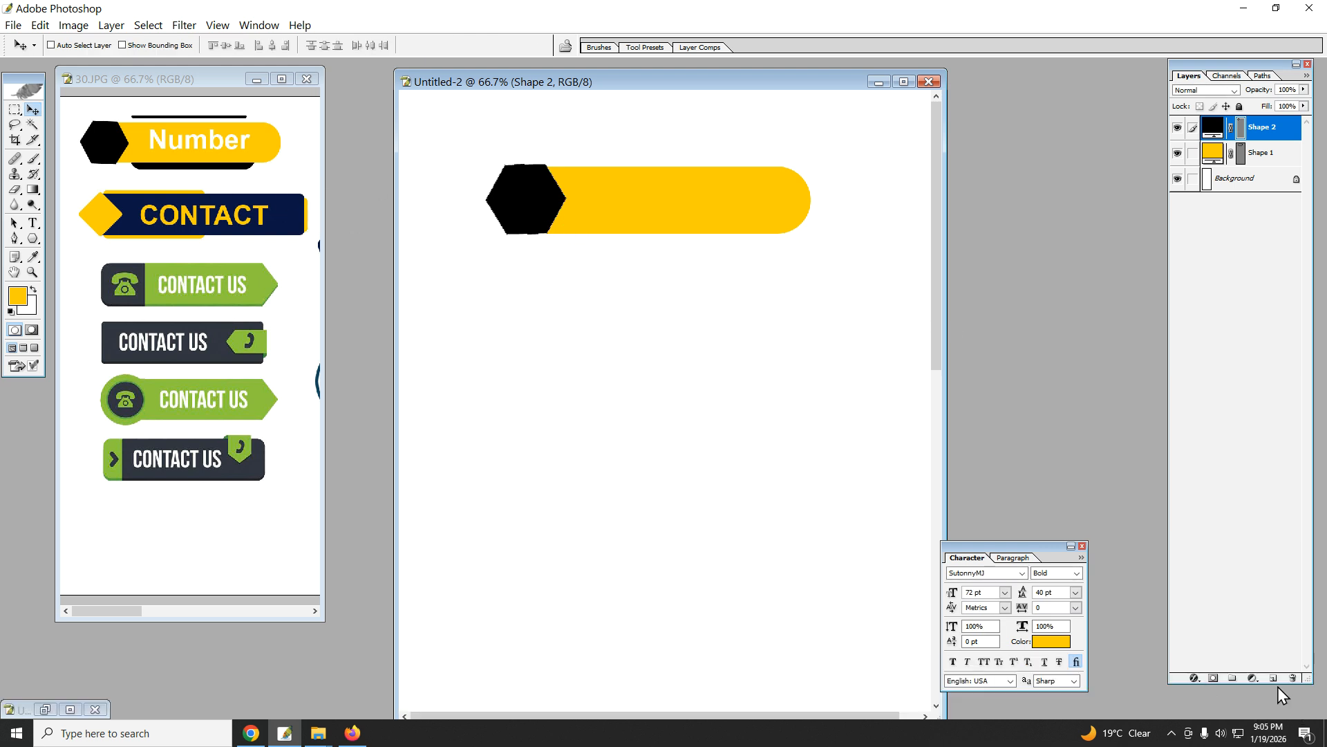
On a new layer, draw a thin black rounded bar under the yellow bar
click(1273, 679)
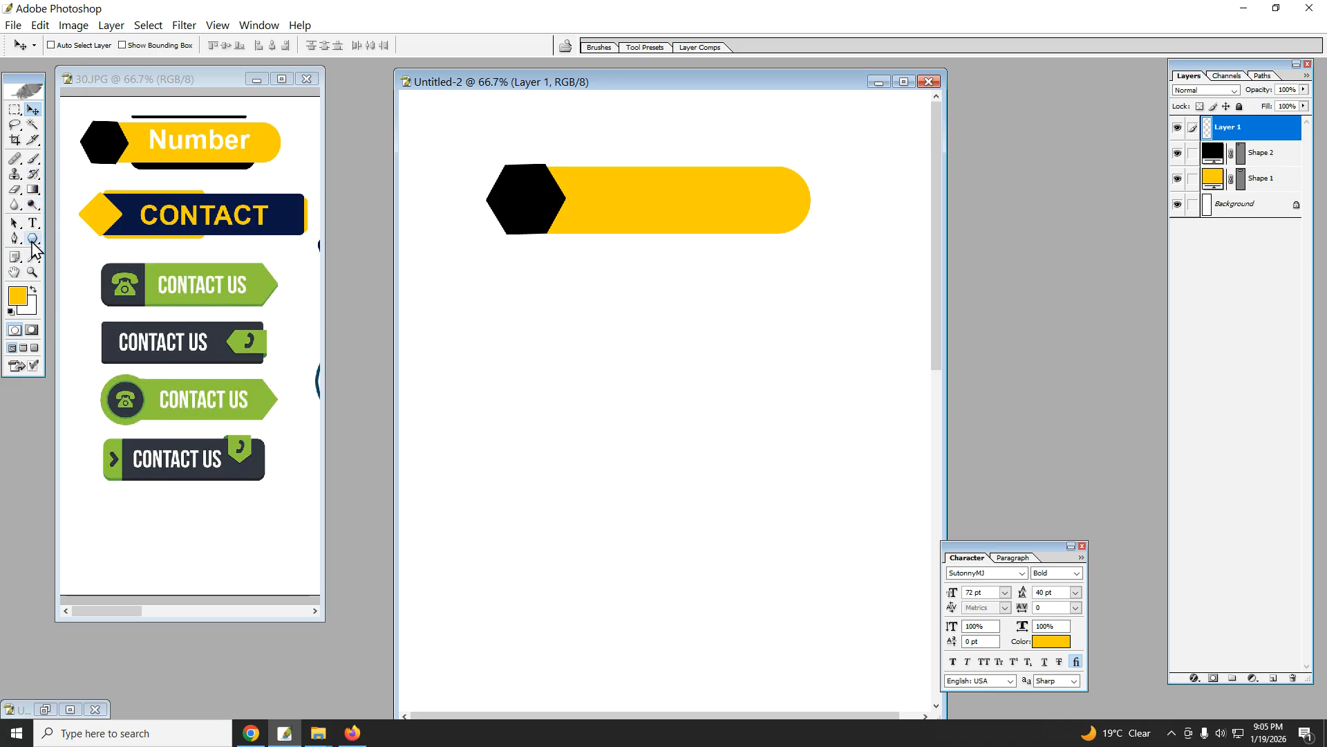
click(32, 238)
click(79, 252)
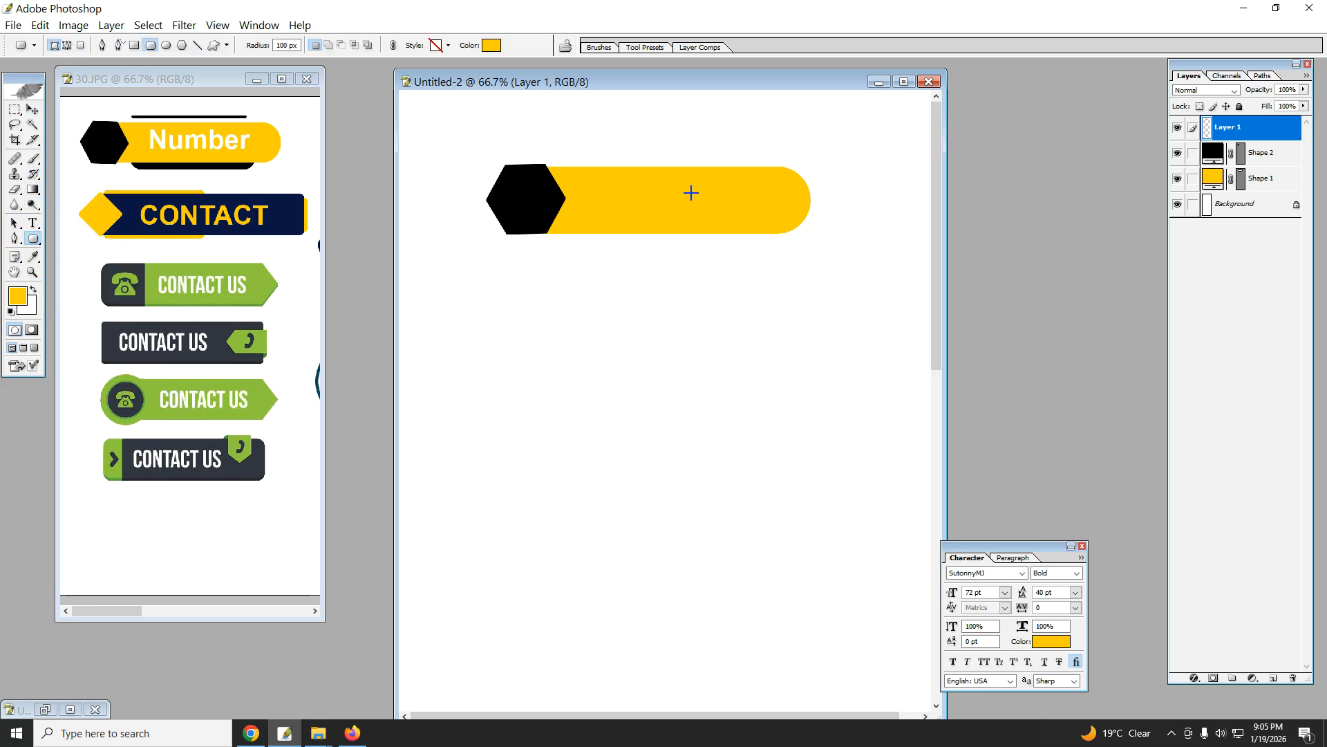
drag(570, 228, 745, 247)
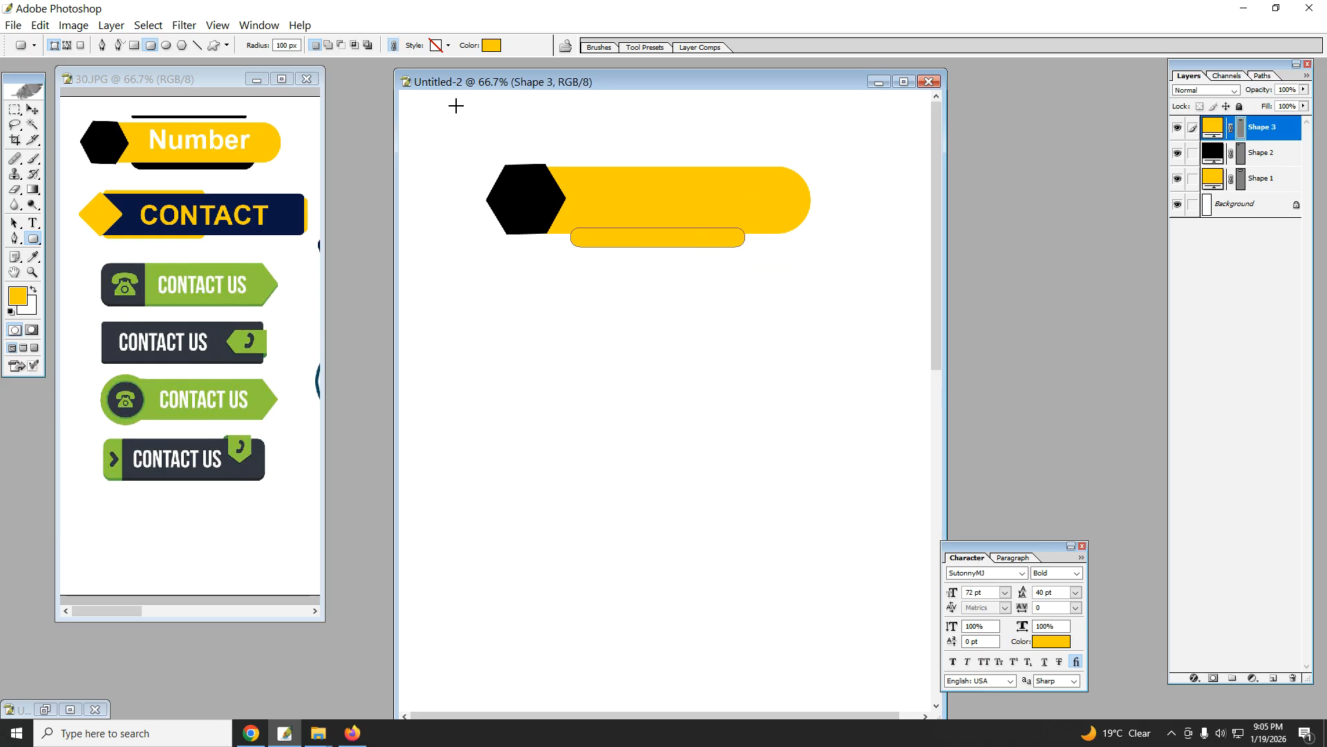
click(492, 47)
click(525, 190)
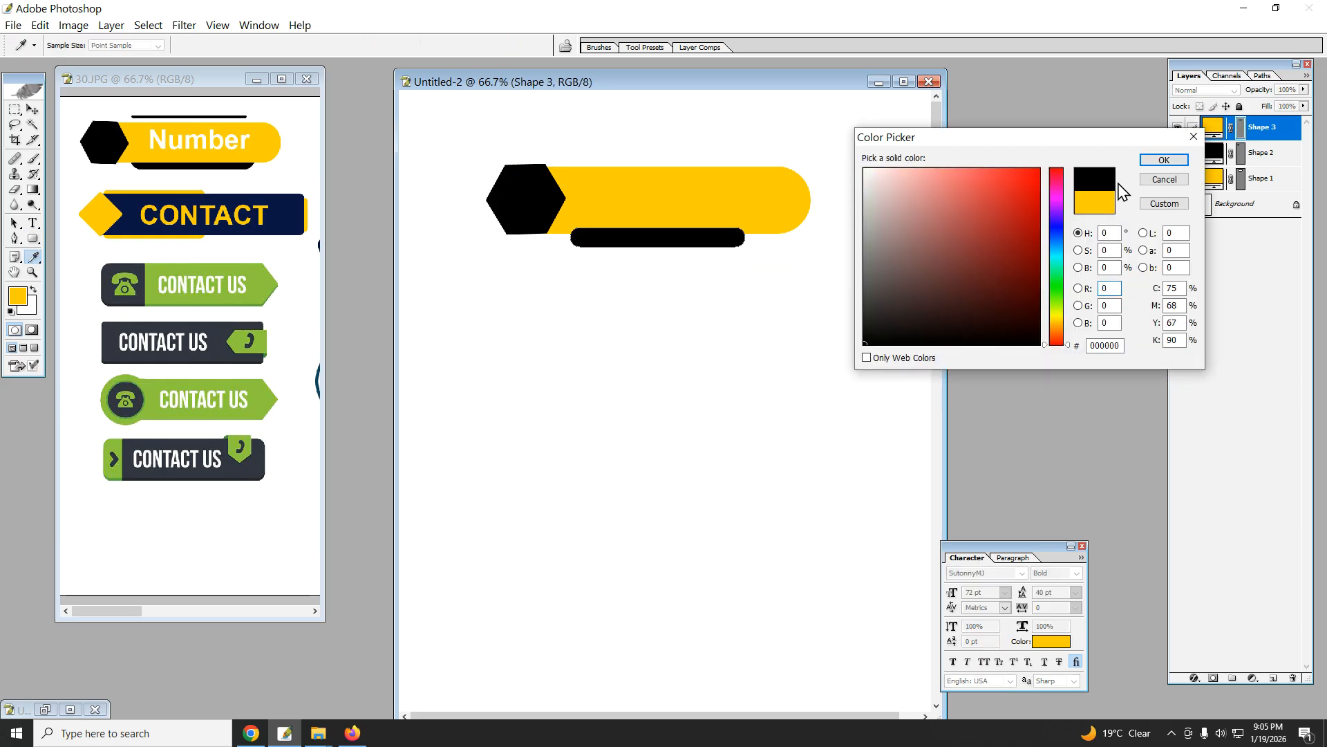
click(1164, 160)
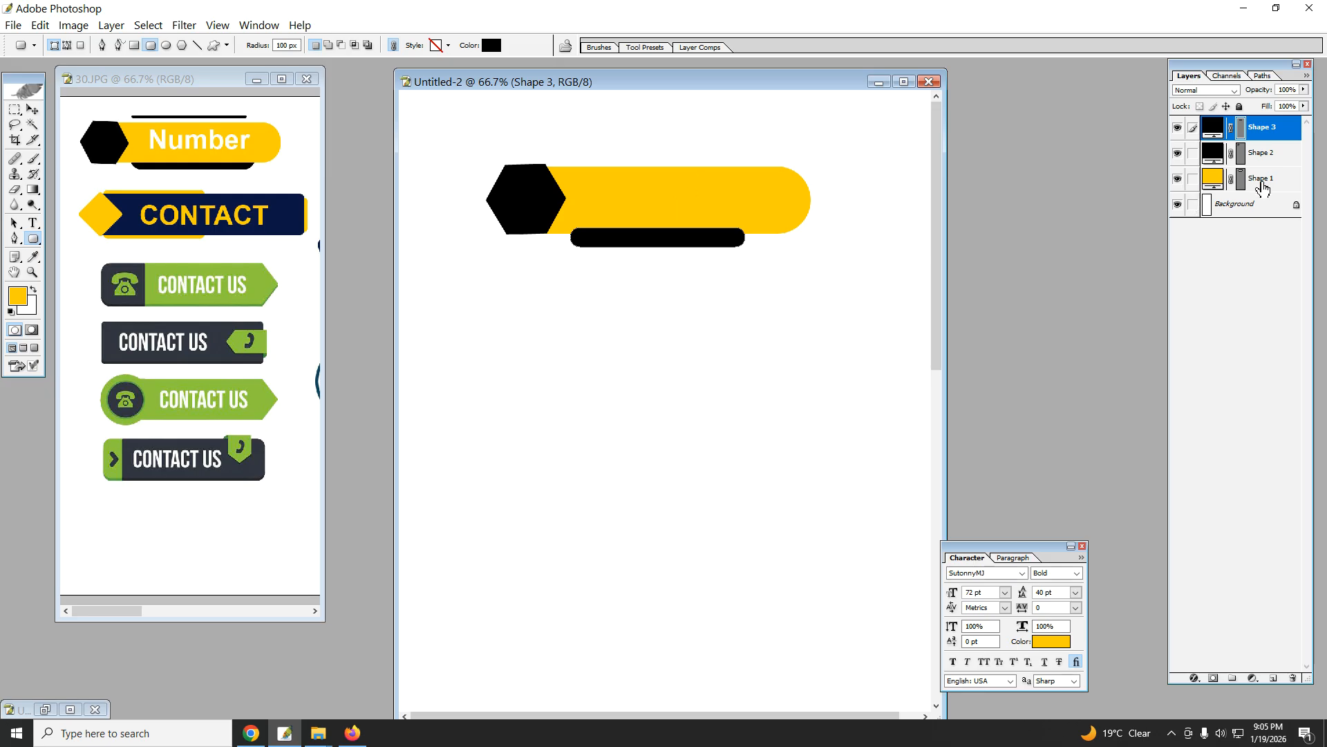
Send the black bar behind the yellow bar and nudge it up slightly
key(ctrl+bracketleft)
key(ctrl+bracketleft)
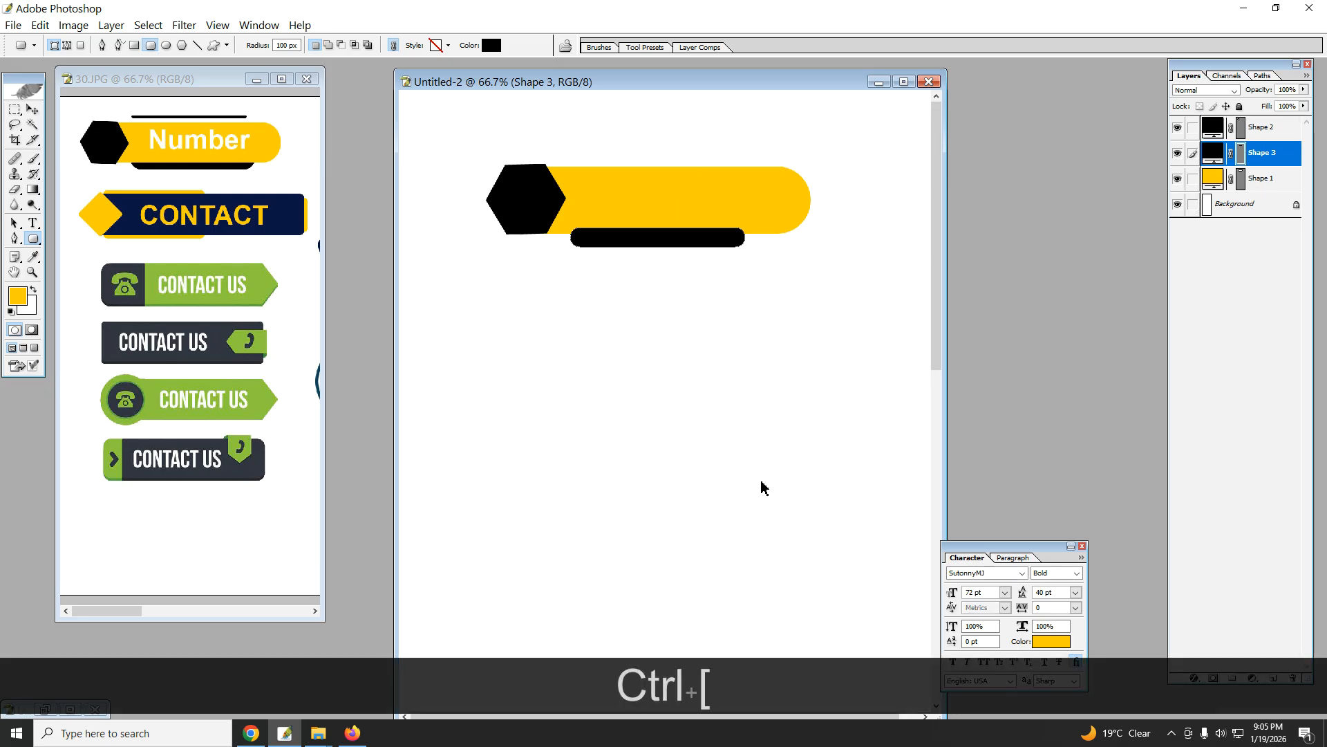
key(v)
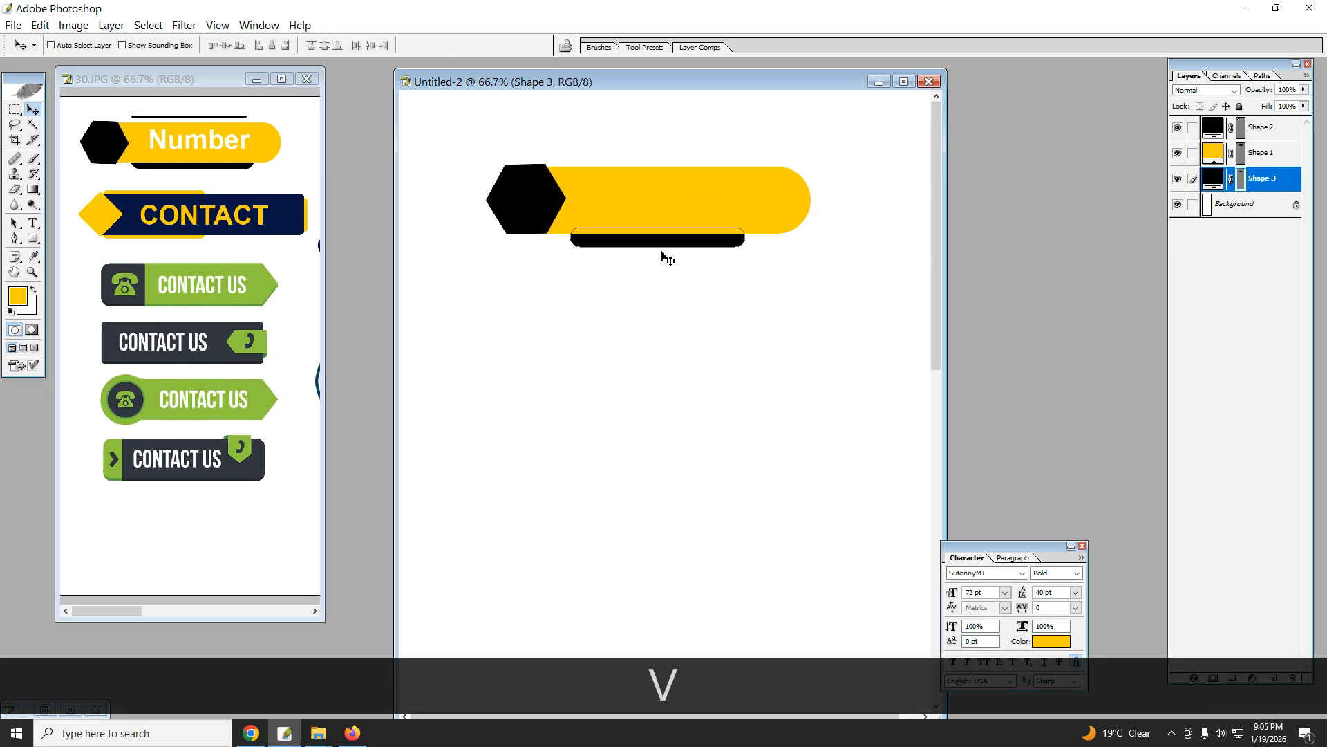
drag(667, 253, 674, 241)
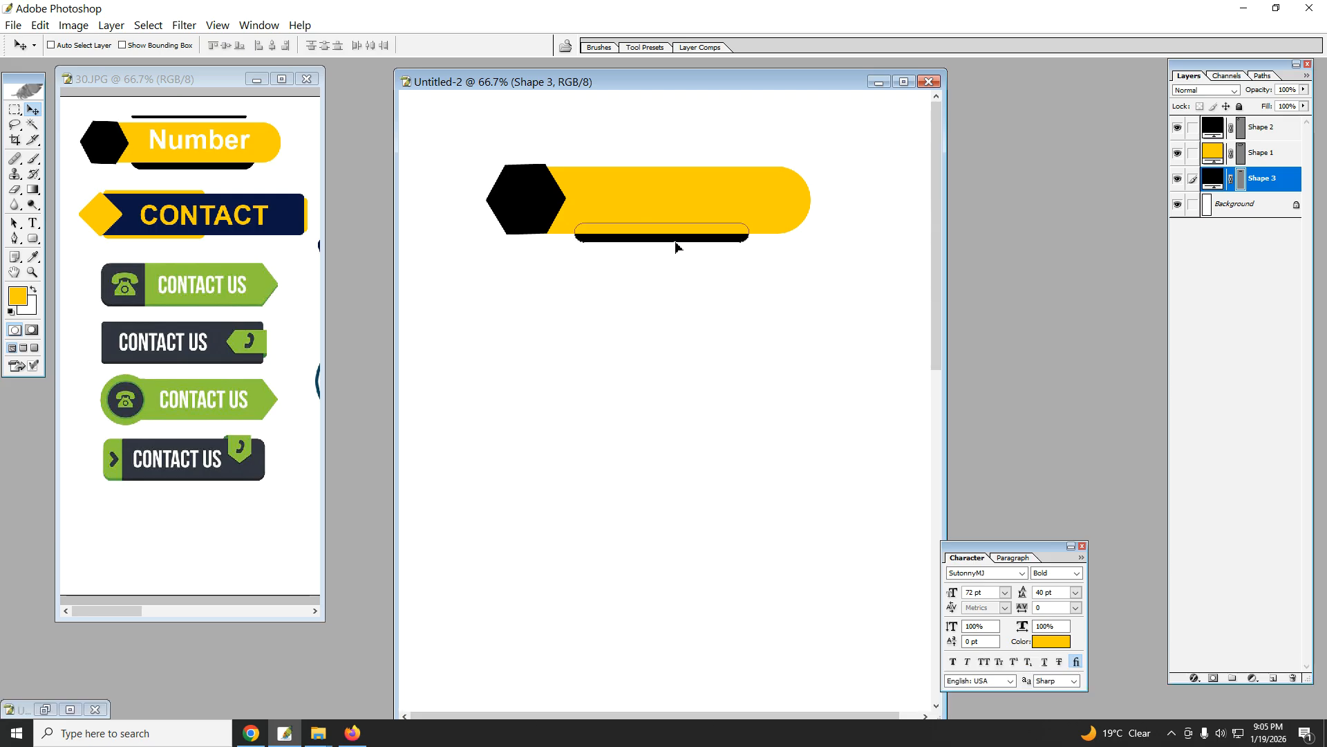
Duplicate the black bar above the yellow bar and squash the copy into a thin line
key(alt)
drag(679, 243, 678, 155)
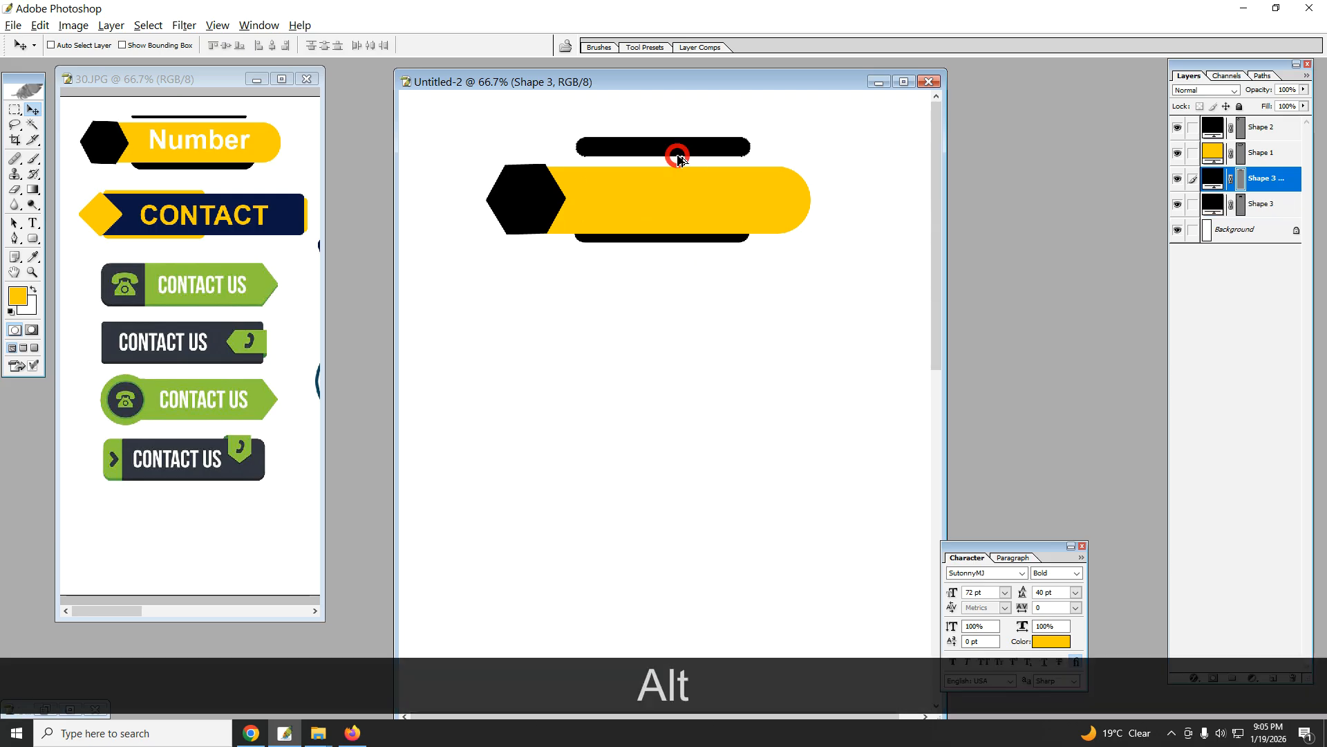
key(ctrl+alt+t)
drag(664, 138, 661, 159)
key(Return)
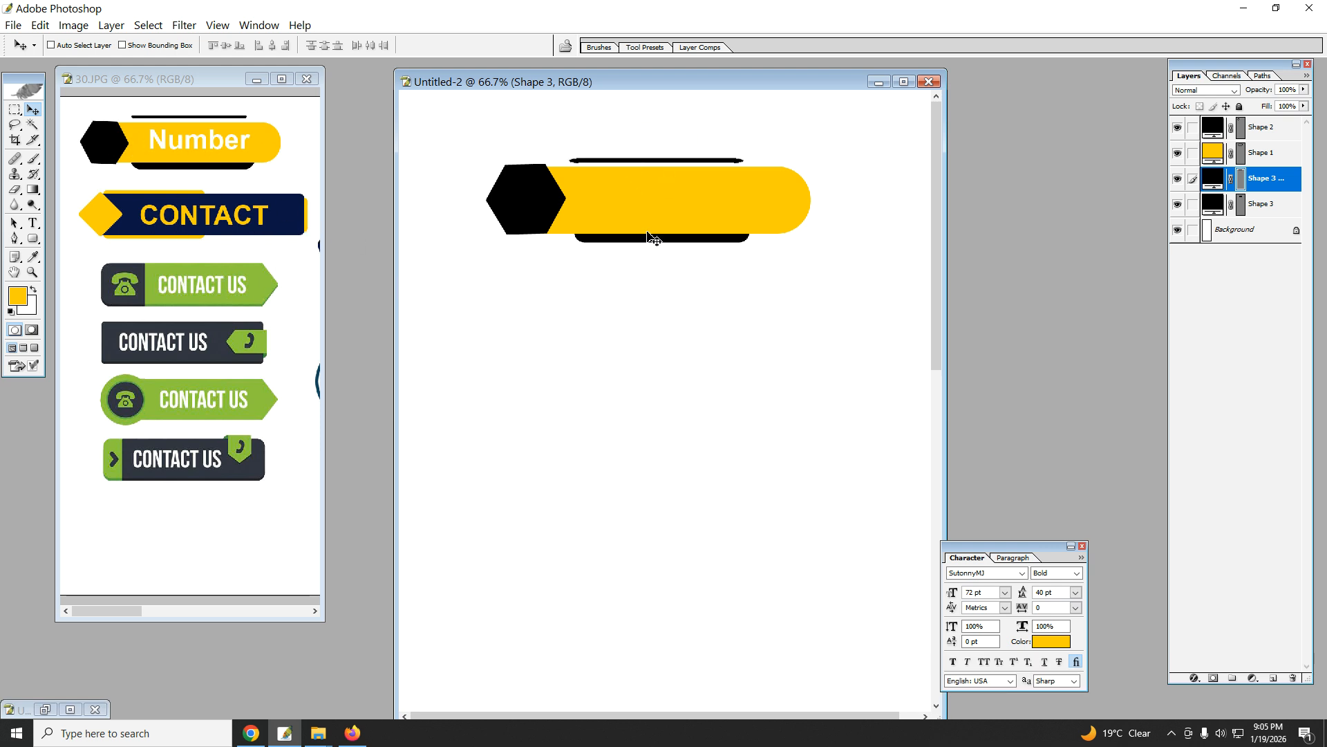
scroll(701, 185, down, 1)
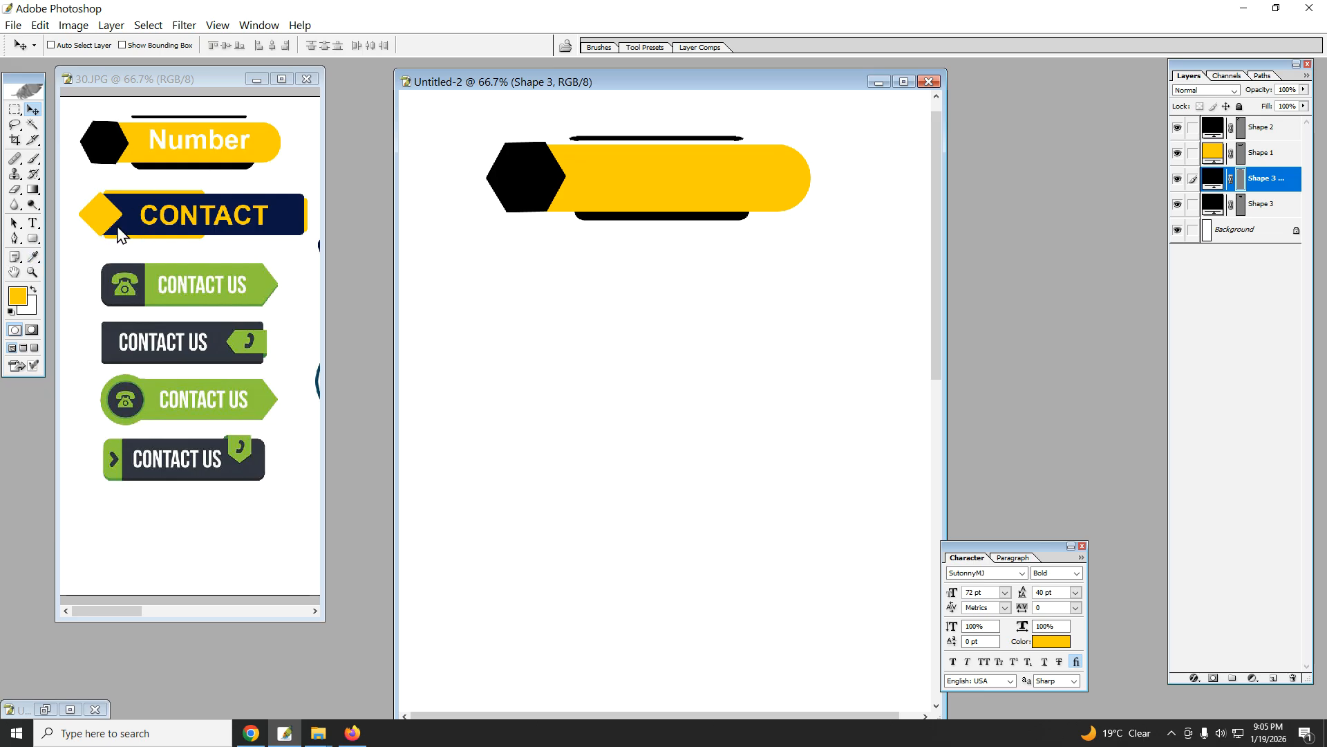
click(33, 239)
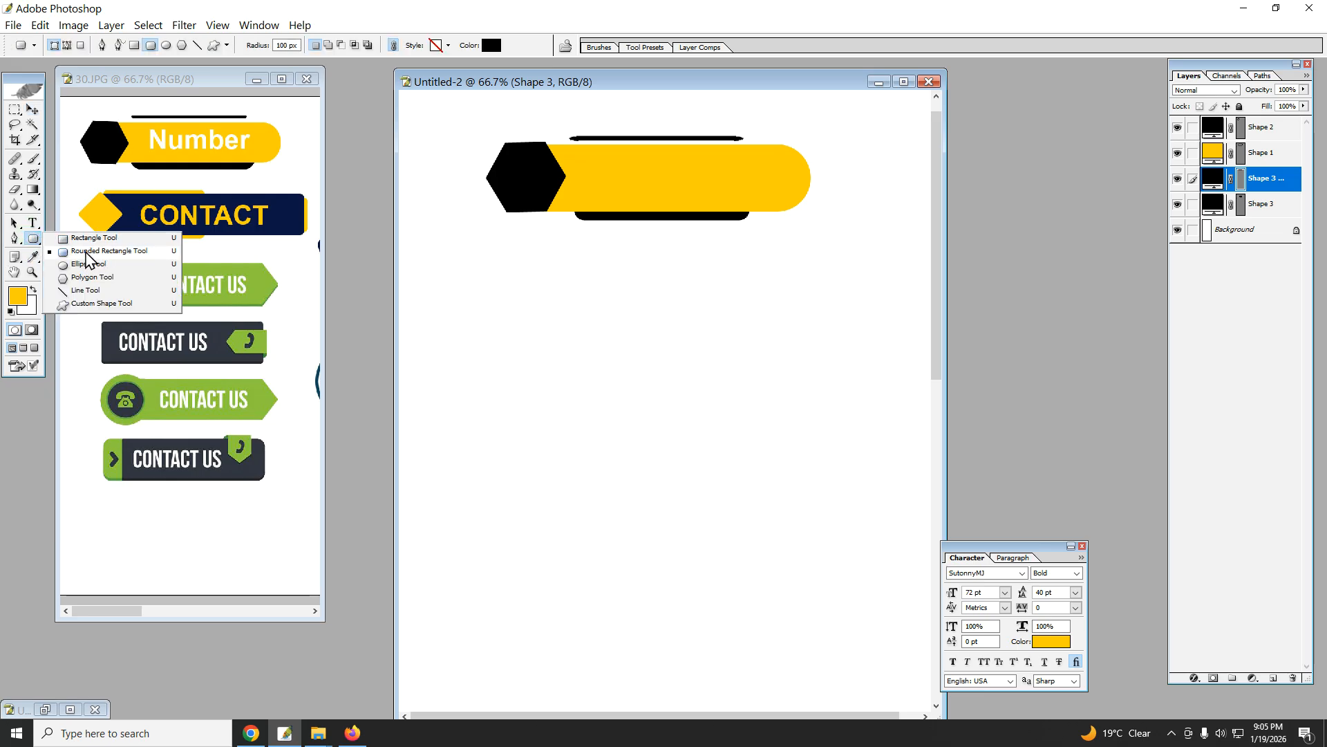
Draw a black rounded rectangle with a 20 px corner radius below the first button
click(83, 249)
click(291, 44)
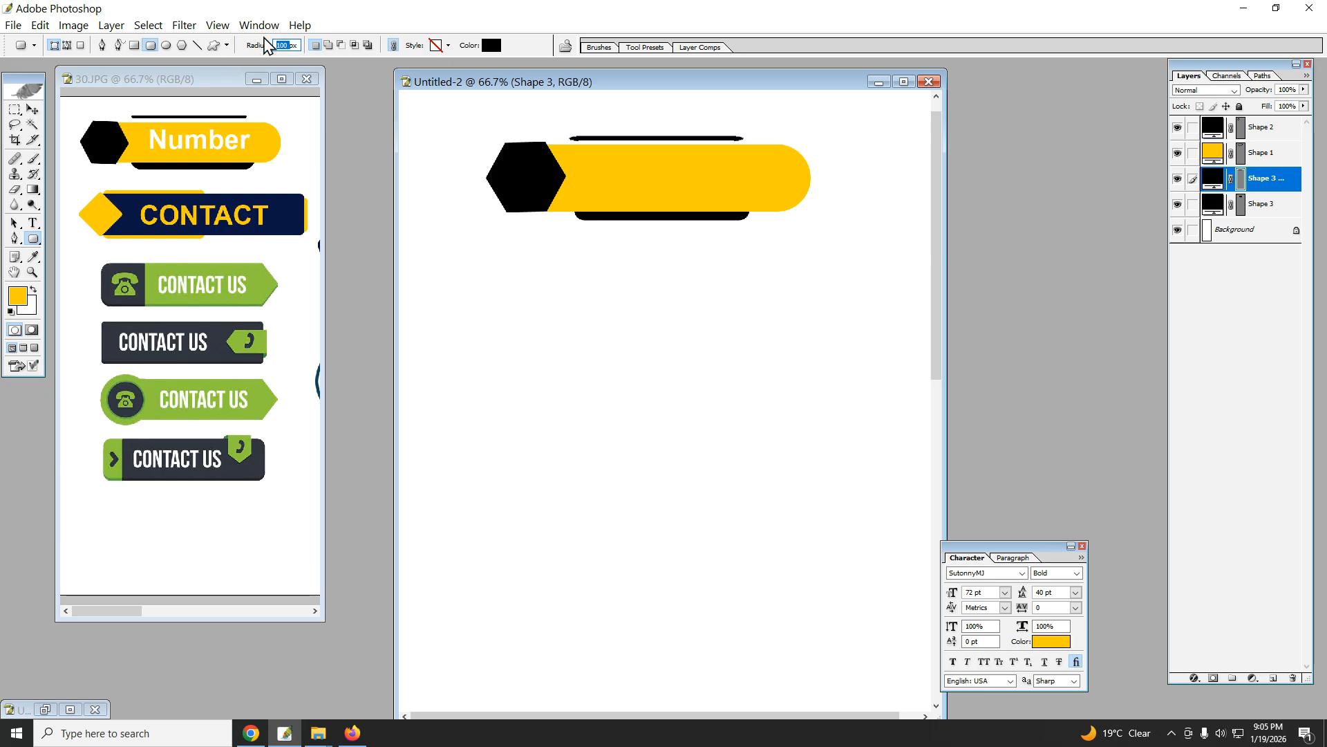
text(50)
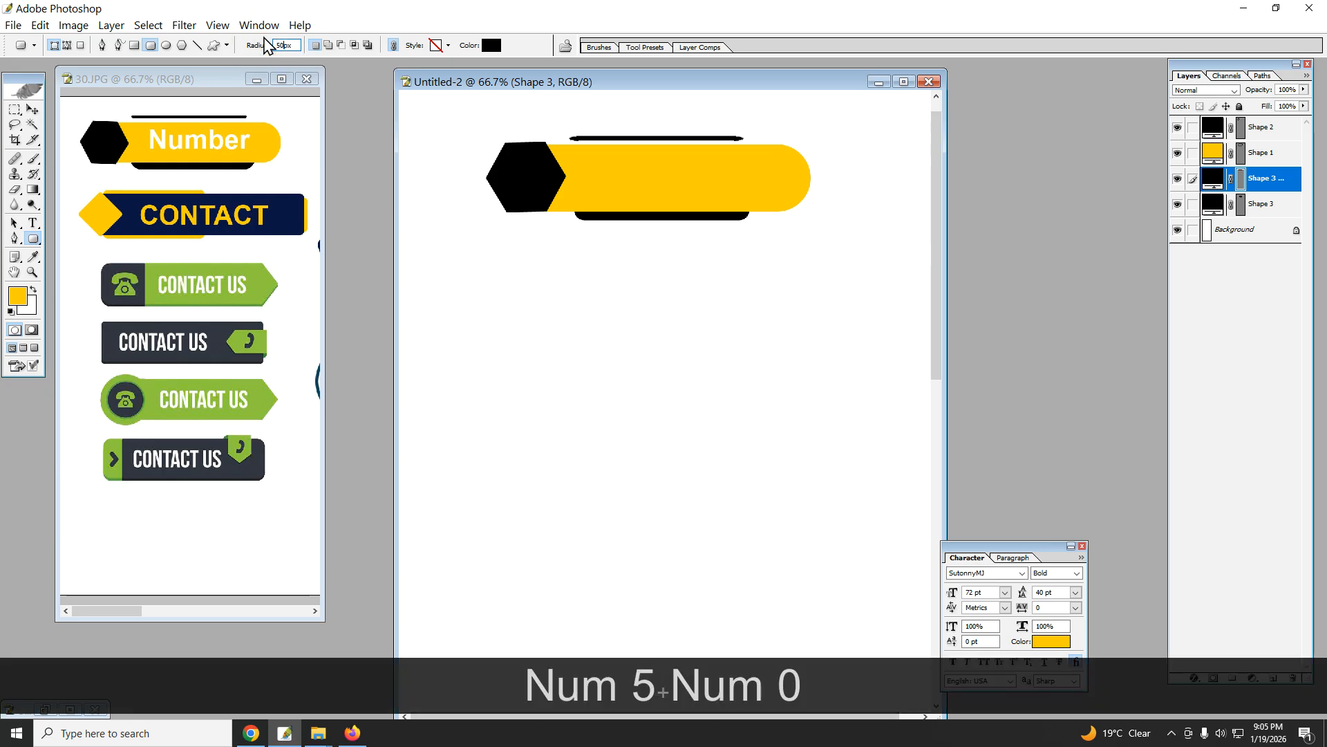
drag(490, 279, 728, 335)
key(ctrl)
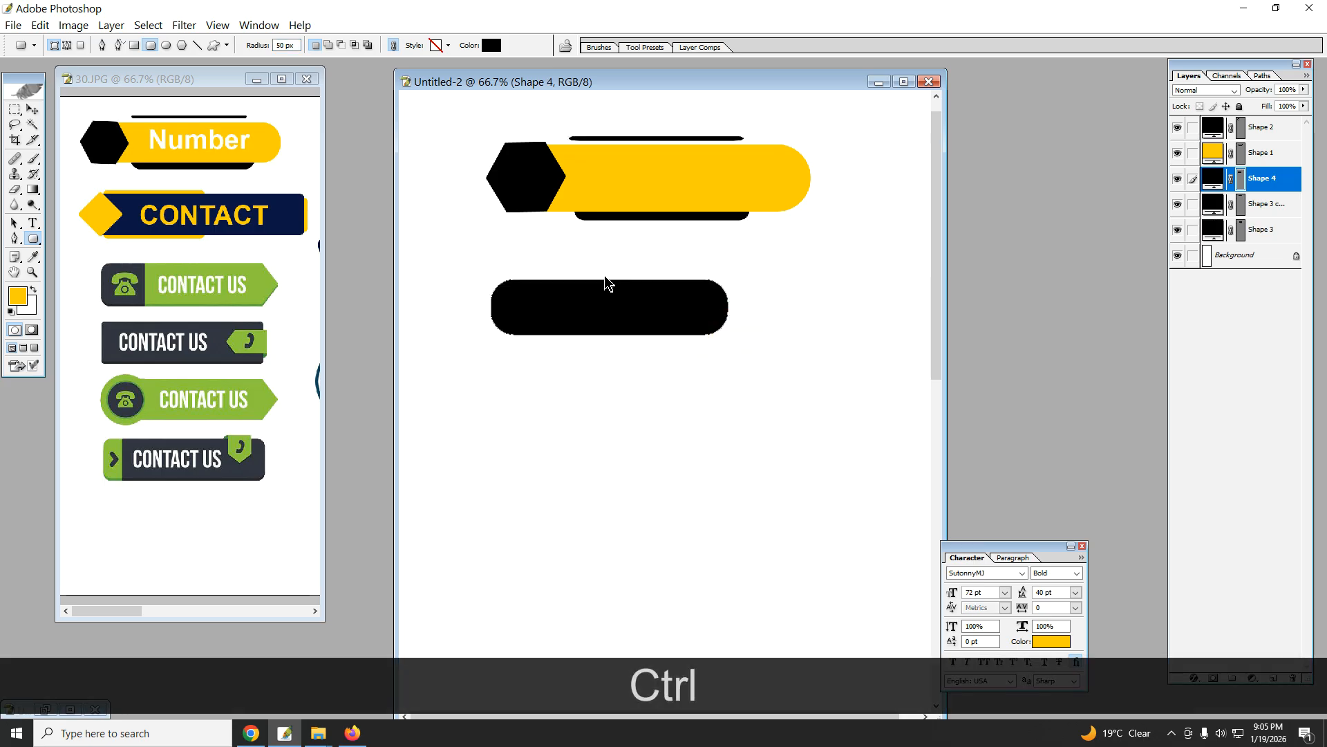
key(ctrl+alt+z)
double_click(286, 45)
text(20)
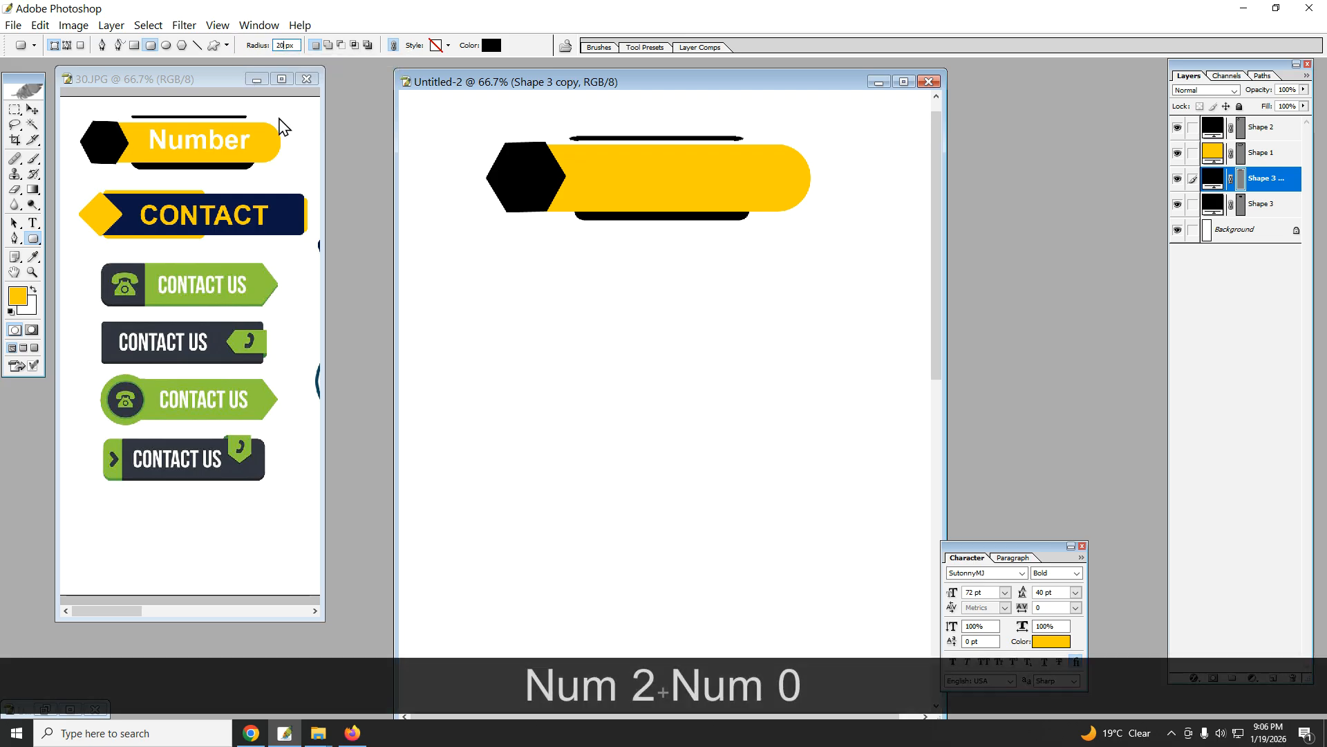
drag(512, 303, 776, 344)
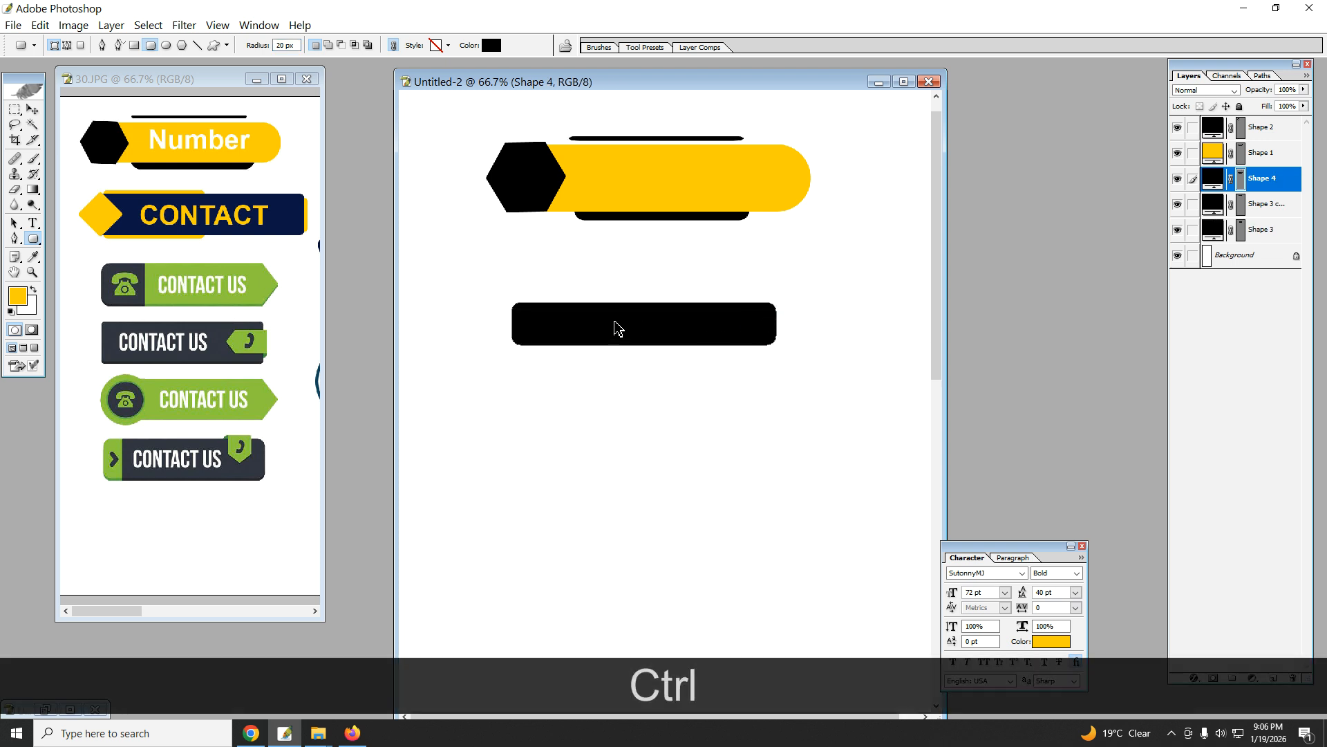
Move the black rectangle into position and scale it from its centre
key(ctrl+t)
drag(722, 305, 794, 330)
key(alt+shift+Return)
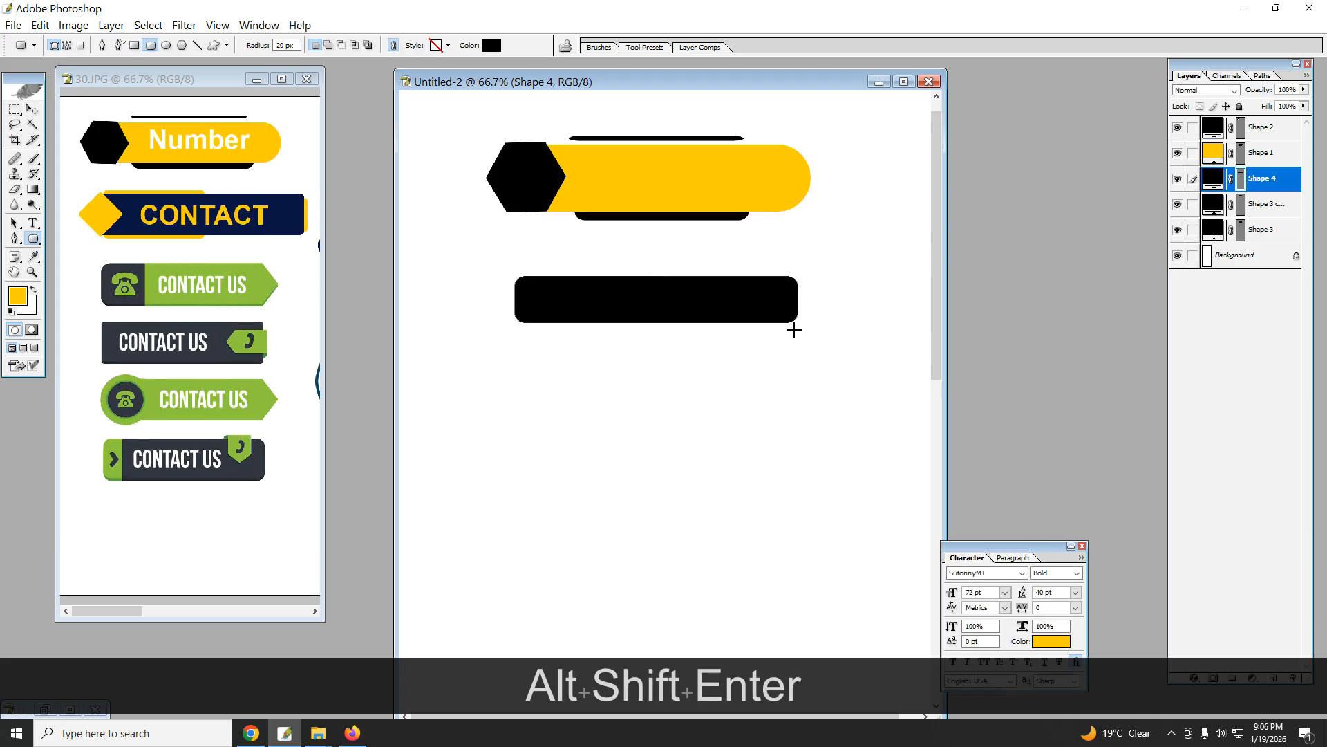
Fill the rectangle with navy sampled from the CONTACT reference banner
click(494, 47)
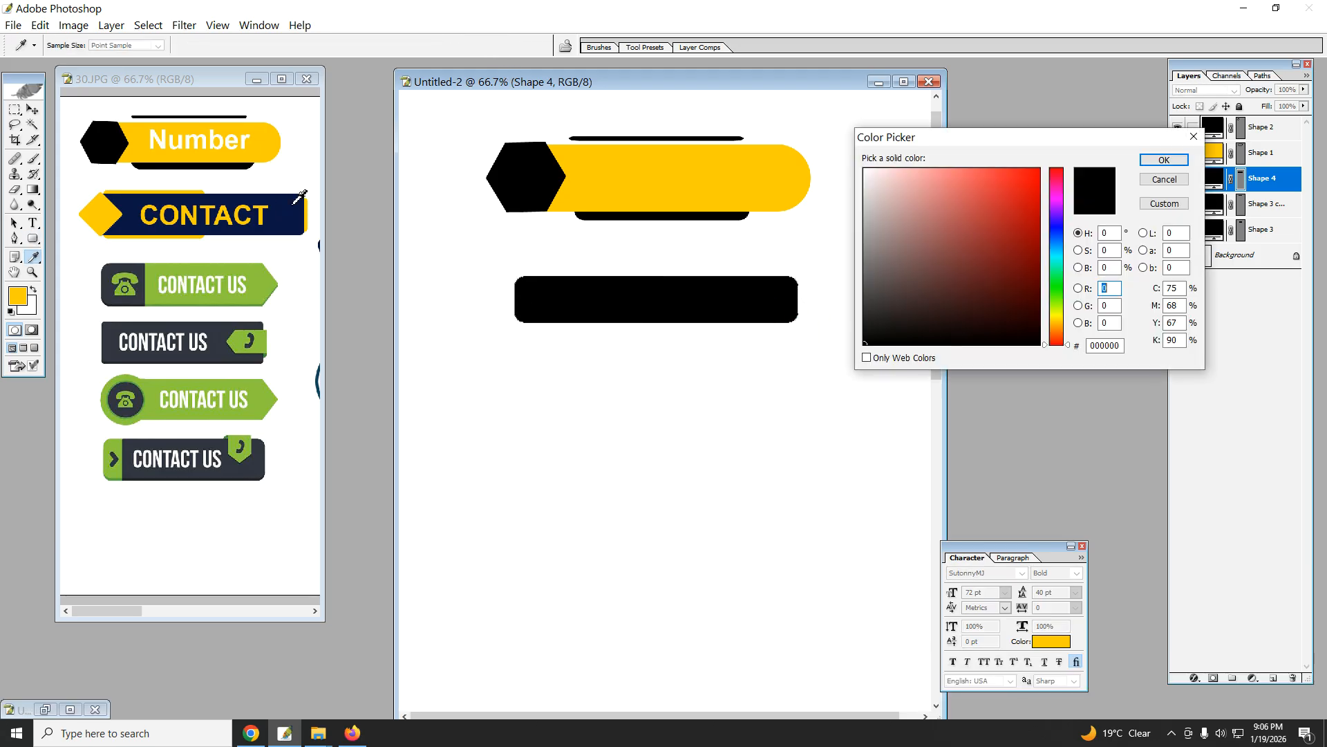
click(291, 206)
click(1161, 160)
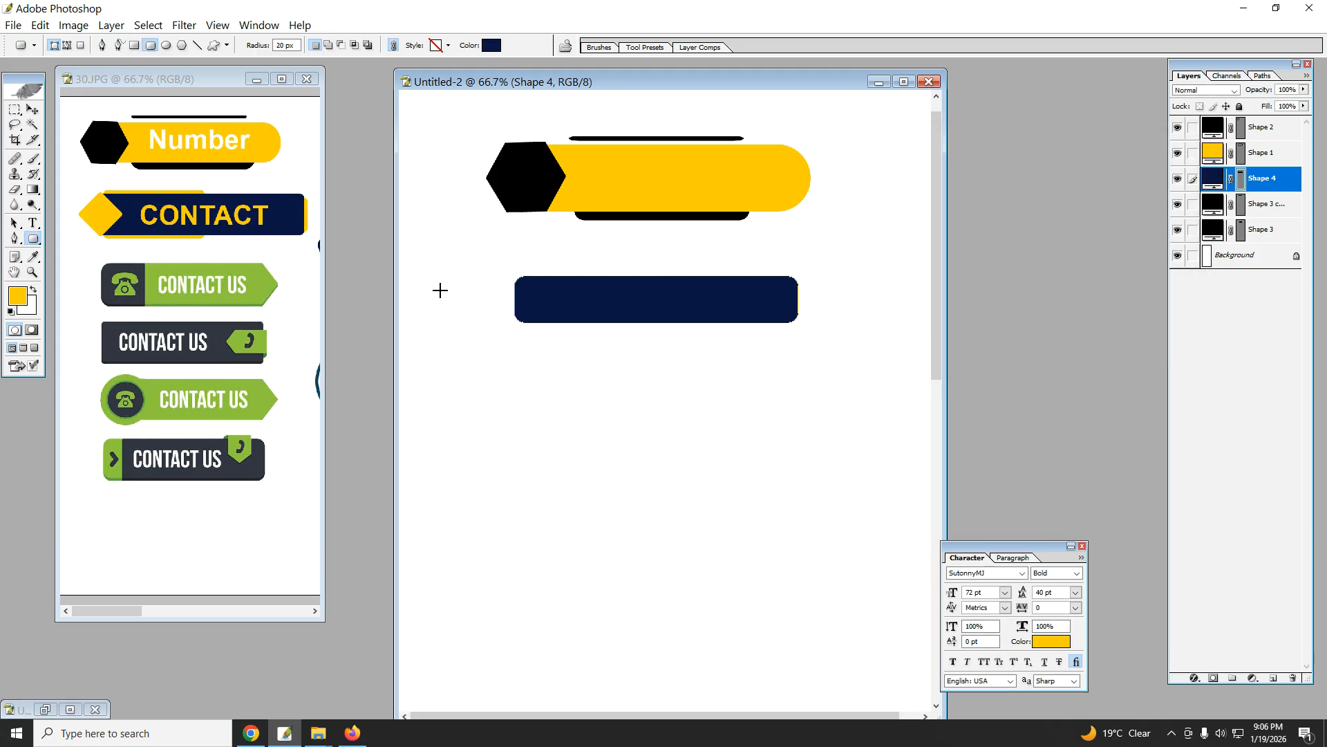
Try a Shift-drawn navy diamond, undo it, and add a new empty layer
click(213, 45)
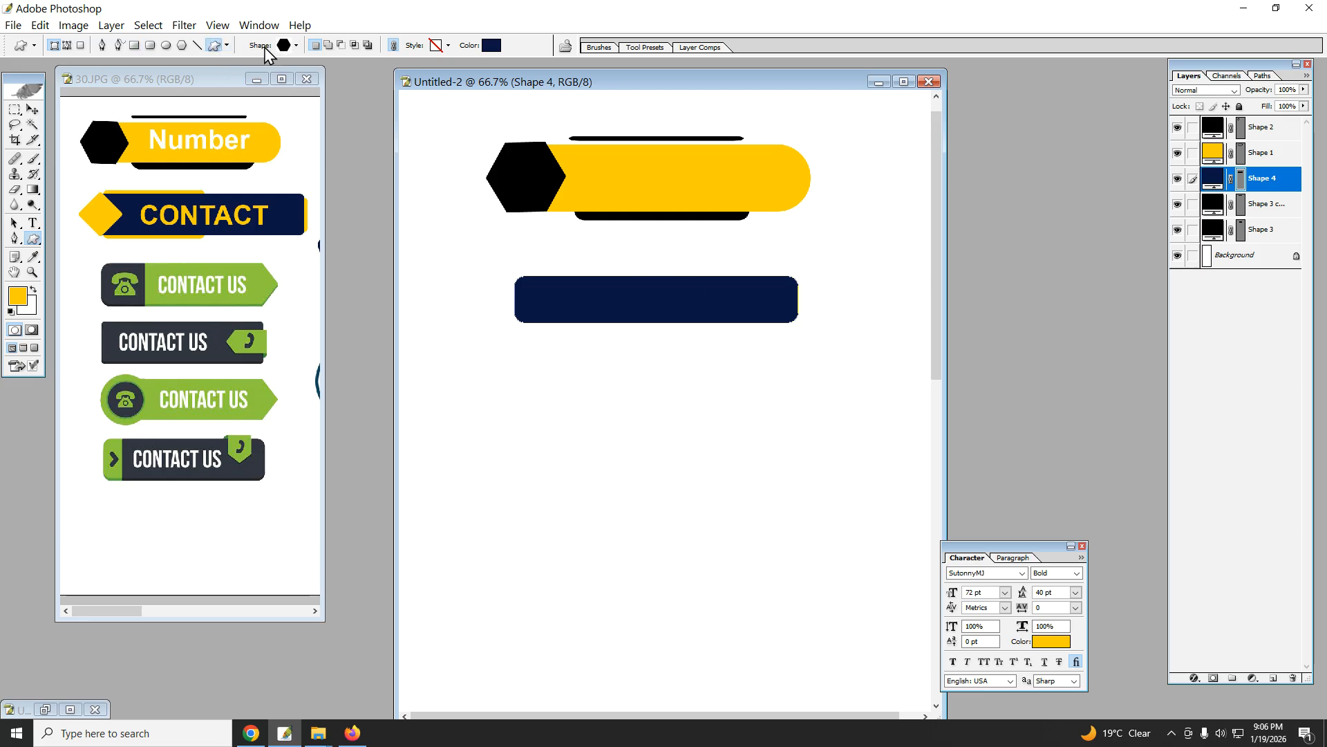
click(289, 47)
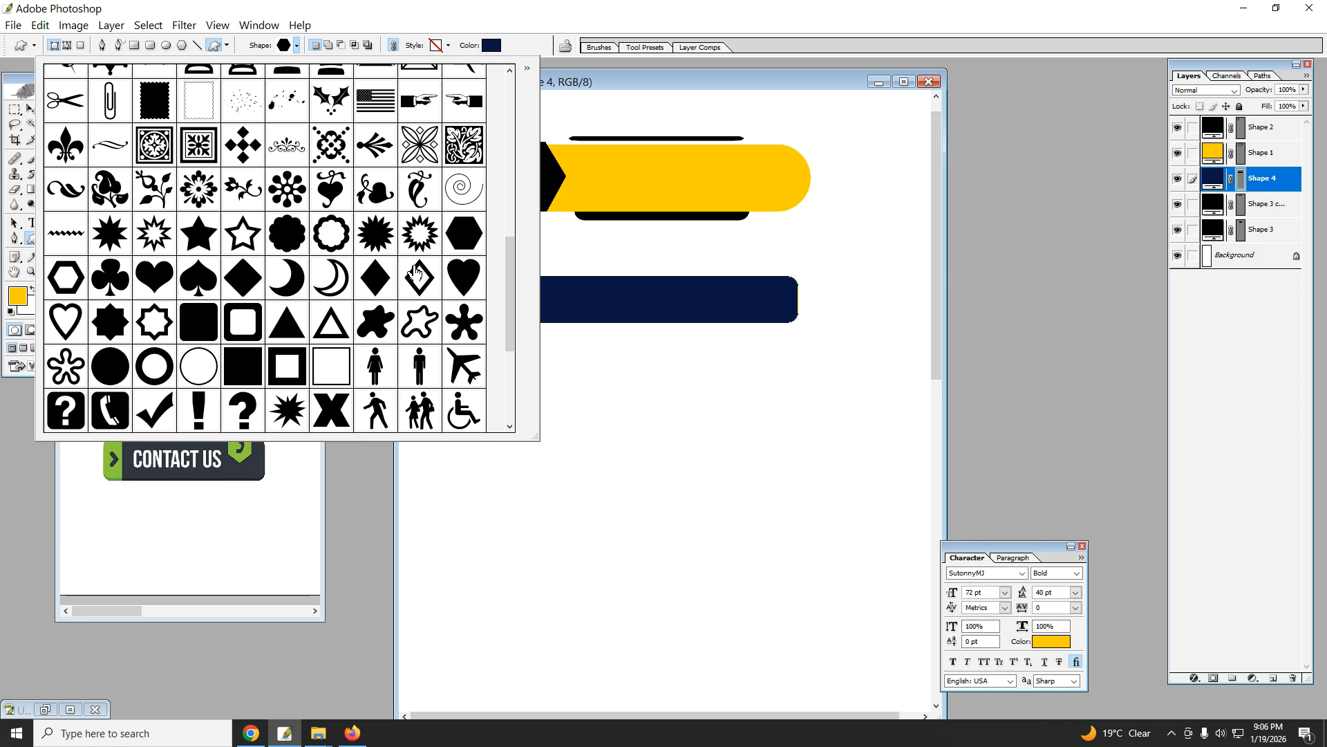
double_click(256, 280)
key(shift)
drag(477, 349, 545, 432)
click(31, 110)
right_click(684, 290)
click(695, 300)
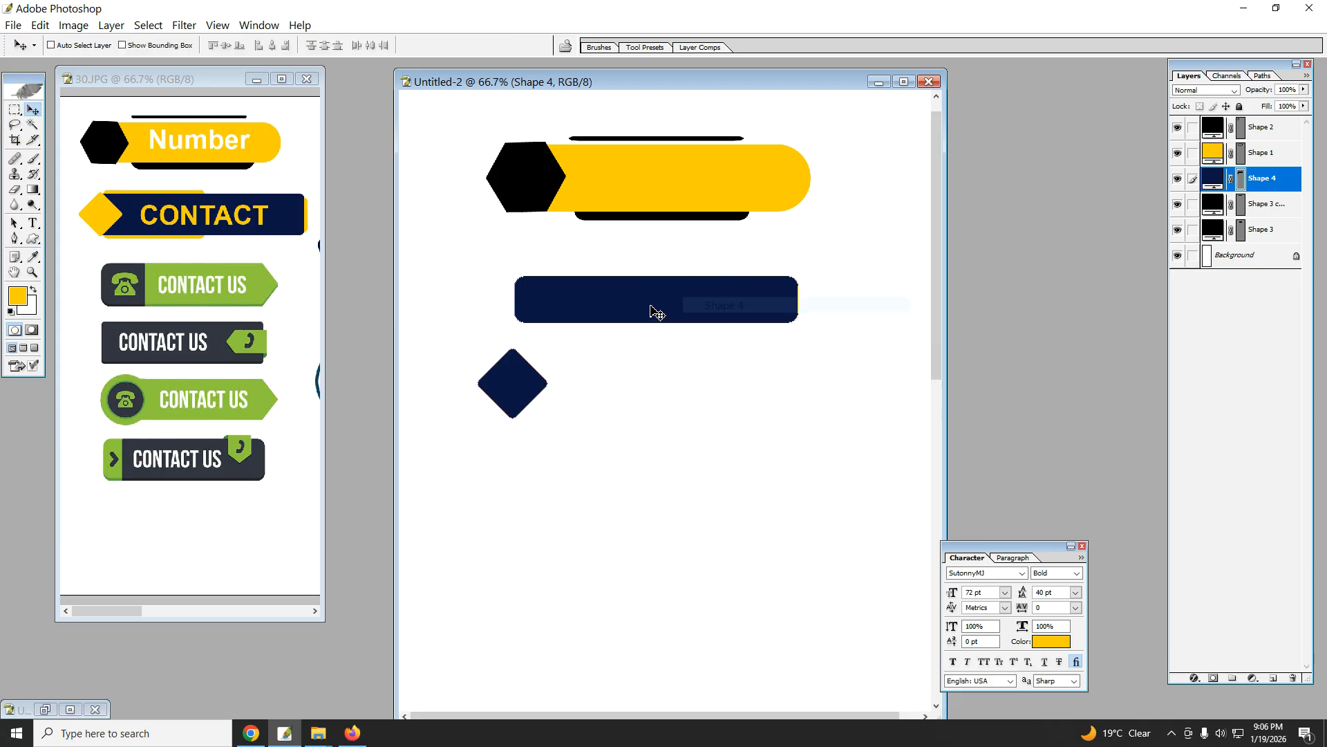
drag(652, 308, 658, 295)
key(ctrl+alt+z)
key(ctrl+alt+z)
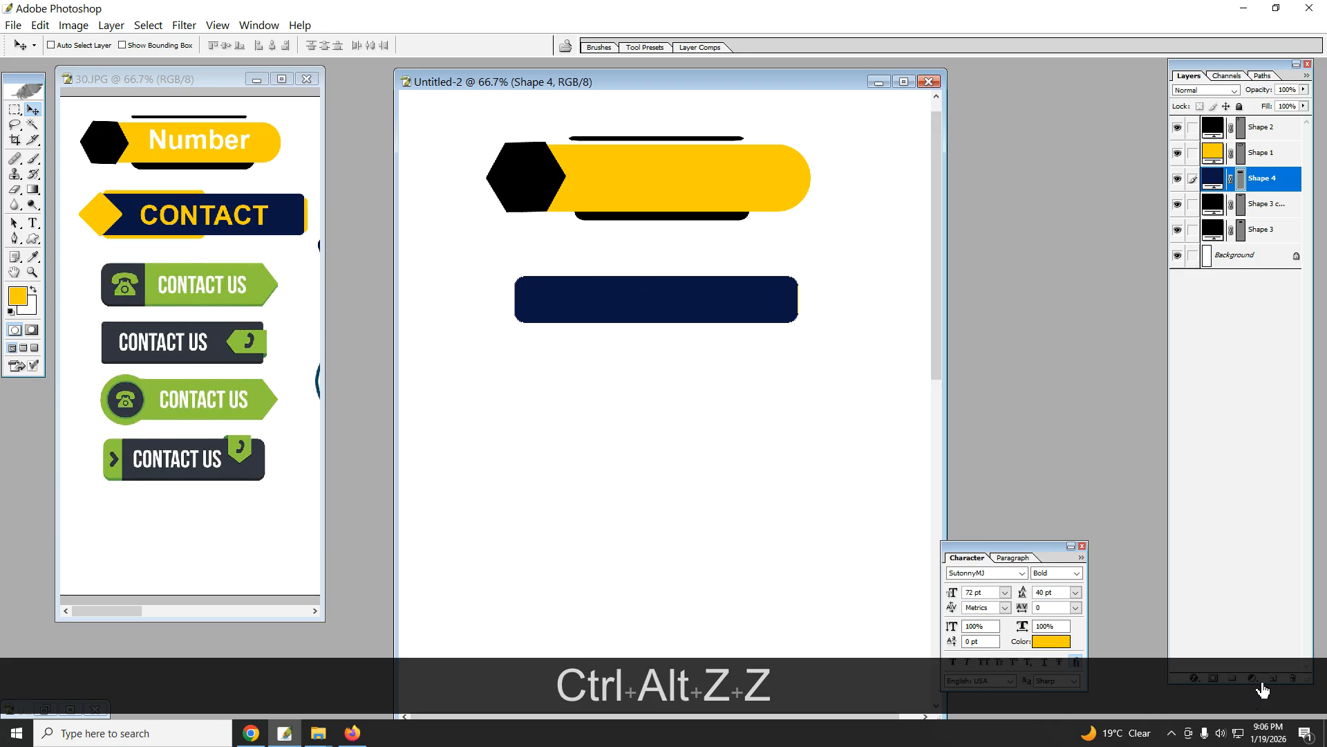
key(ctrl+alt+shift+n)
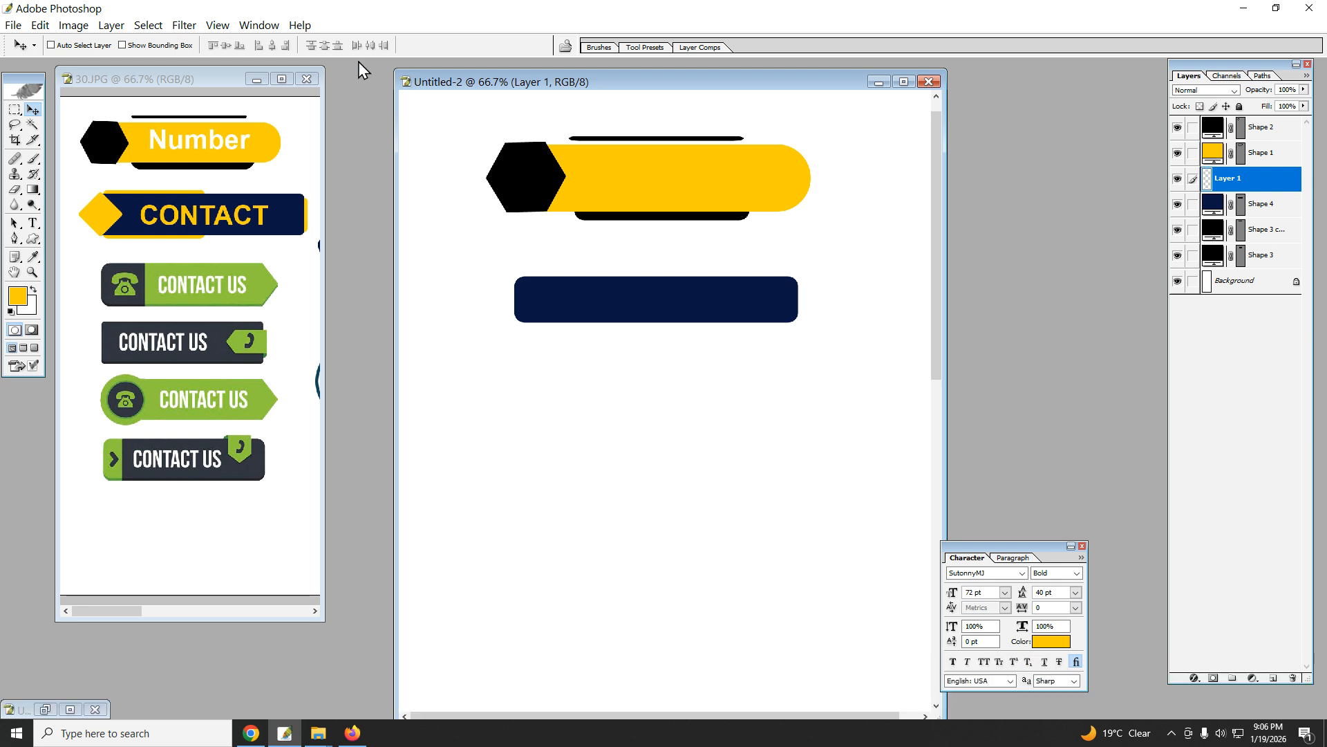
Draw a yellow diamond and place it on the navy bar's left end
click(33, 239)
click(285, 45)
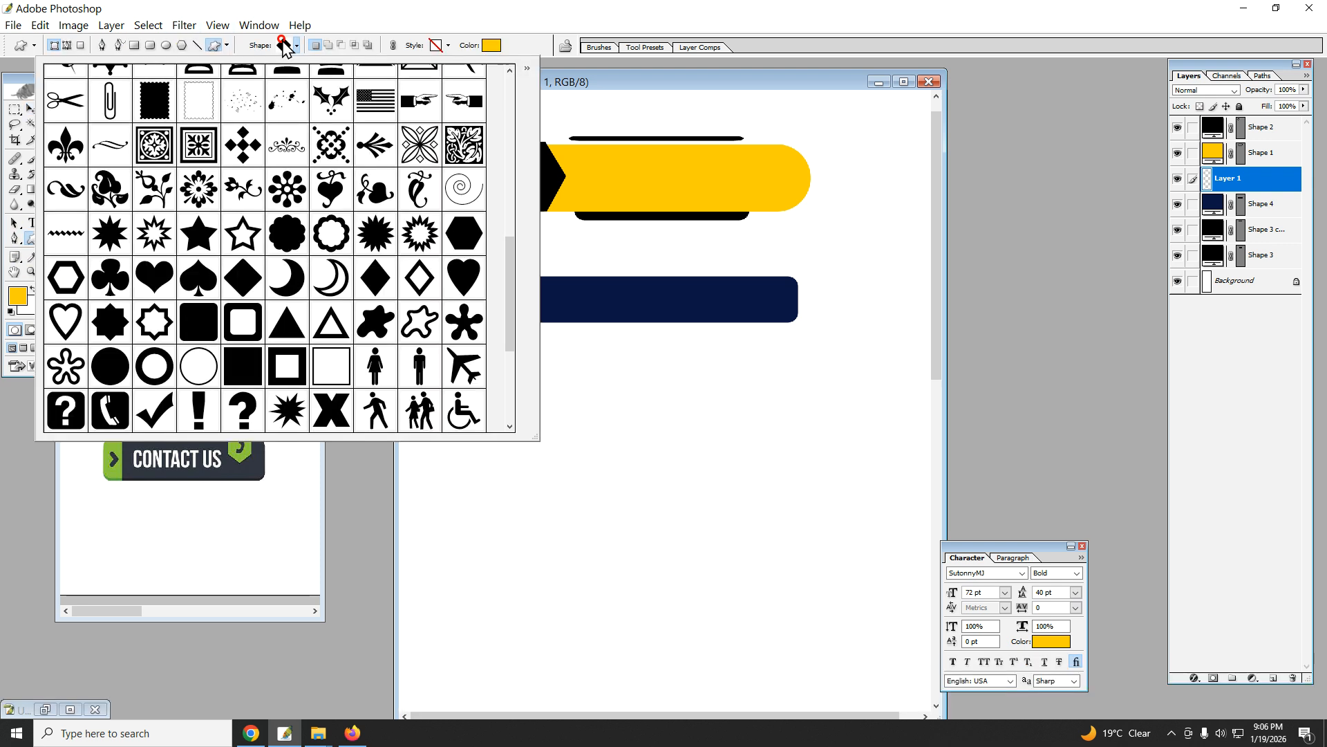
click(247, 280)
drag(457, 336, 535, 440)
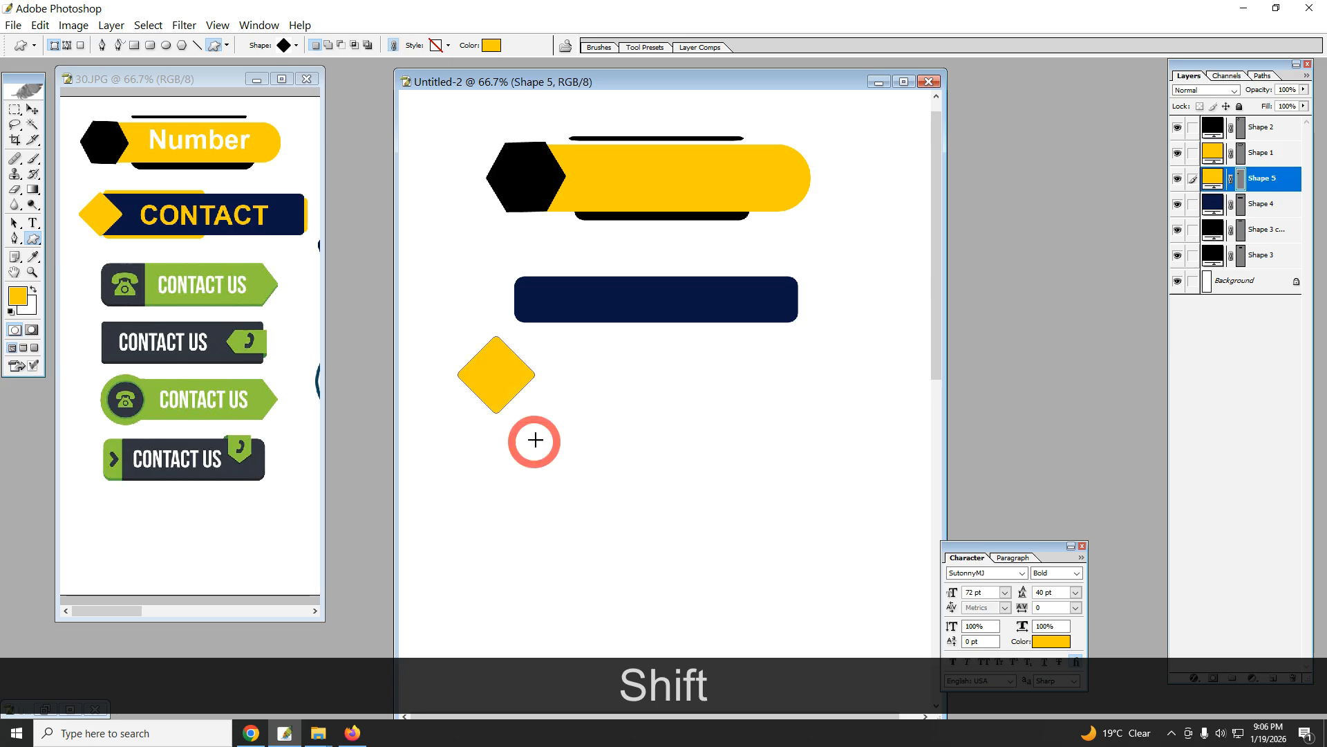
click(32, 110)
drag(507, 384, 521, 311)
Stretch the navy bar taller at top and bottom and shift it slightly right
click(646, 300)
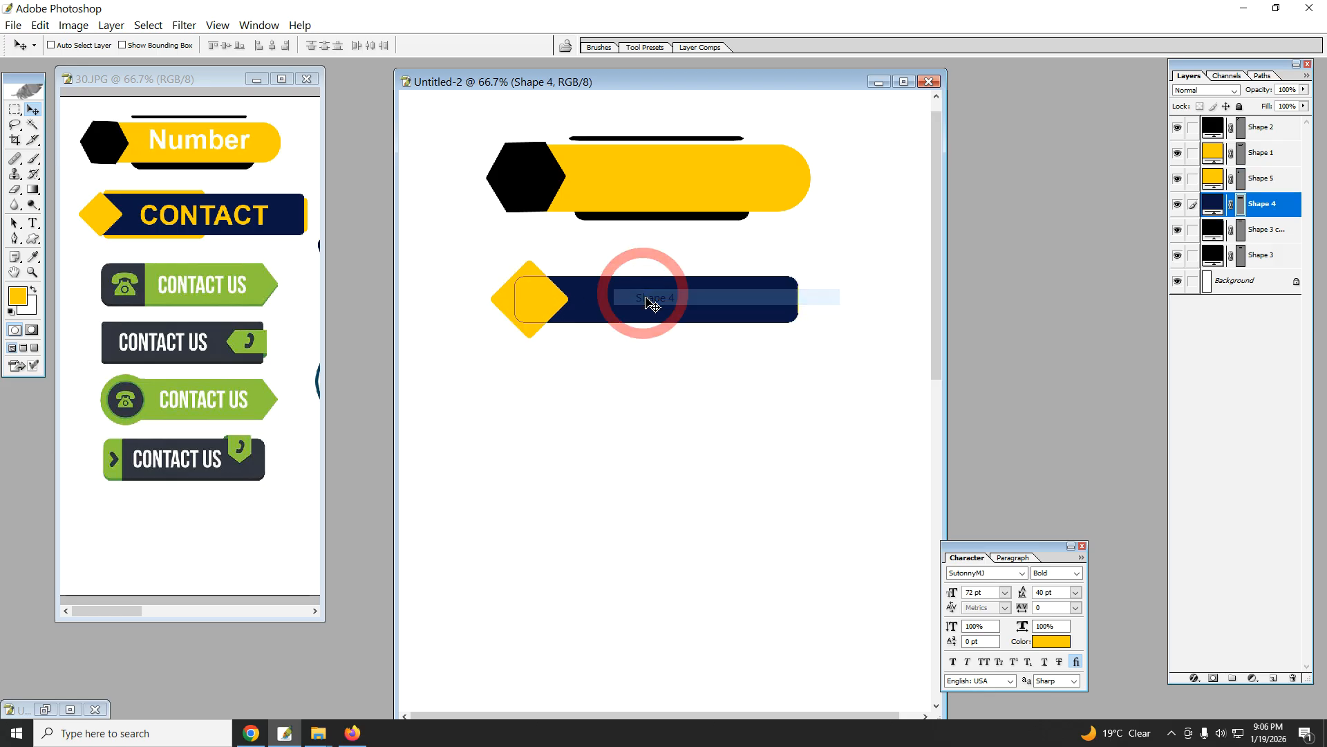
key(ctrl+t)
drag(660, 330, 657, 341)
drag(654, 277, 653, 260)
drag(619, 305, 629, 311)
key(Return)
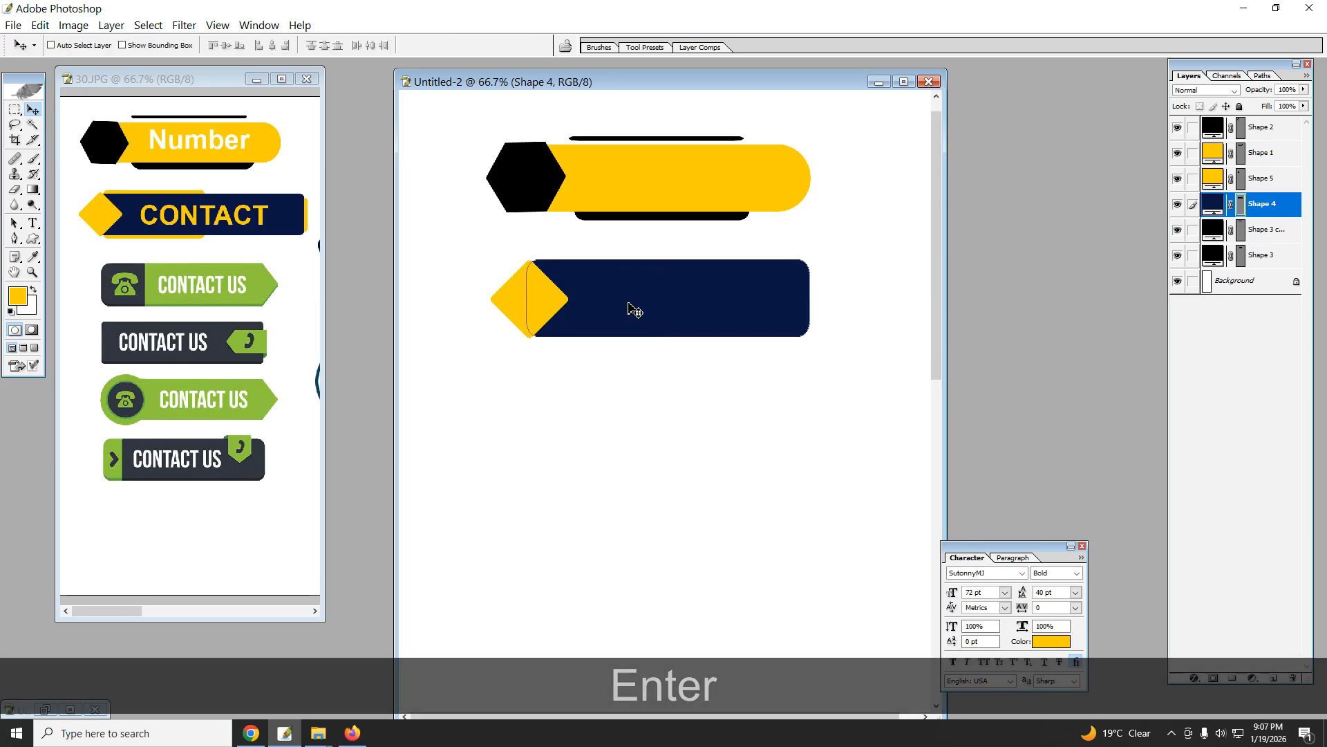
Reselect the navy bar's layer from the canvas layer list
right_click(661, 435)
click(645, 416)
key(ctrl+space)
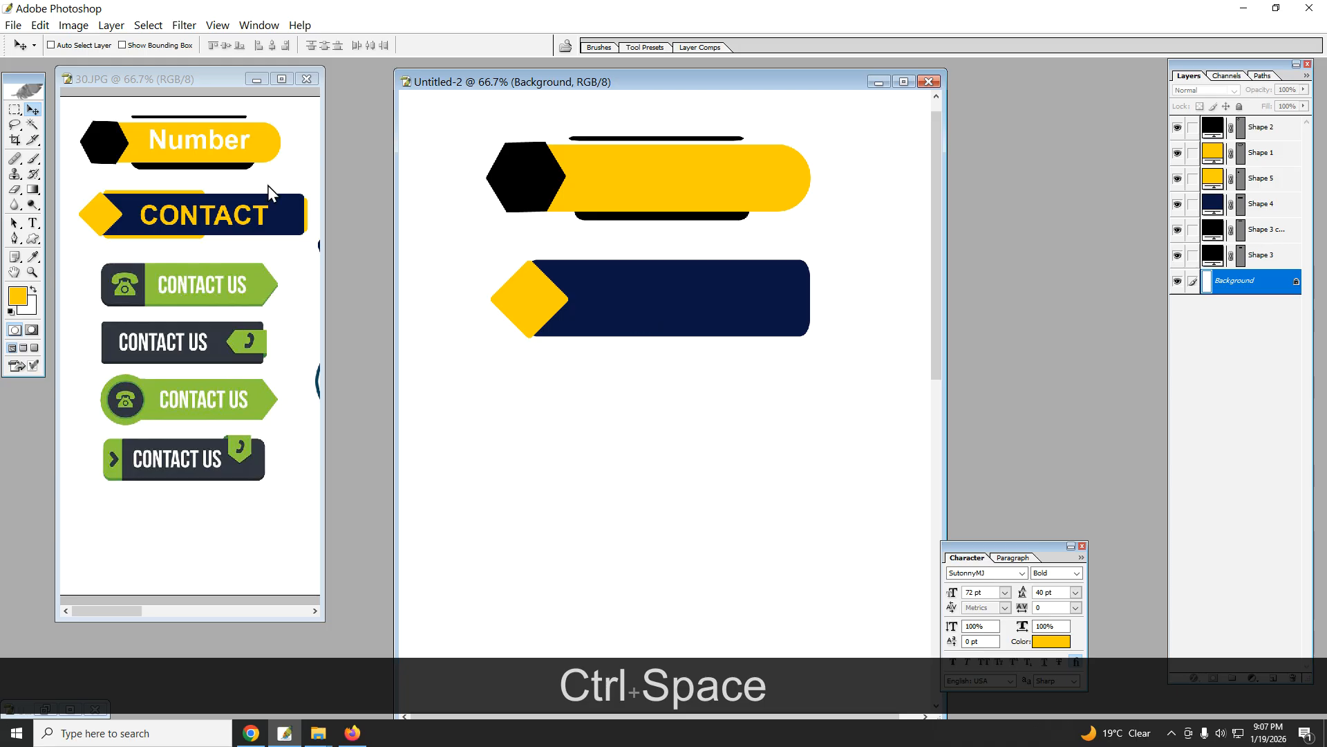
right_click(656, 296)
click(667, 293)
Duplicate the navy bar below the second design and recolour the copy yellow
drag(665, 294, 664, 420)
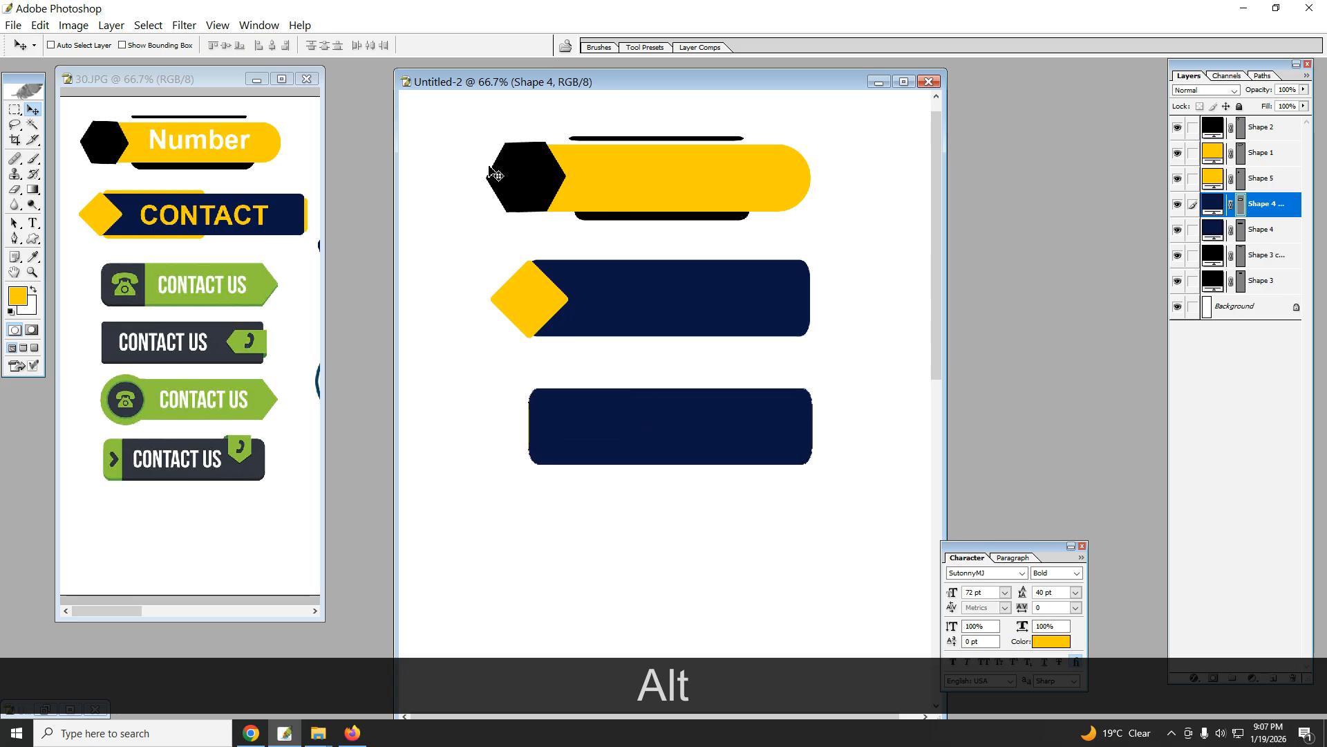
click(32, 239)
click(490, 45)
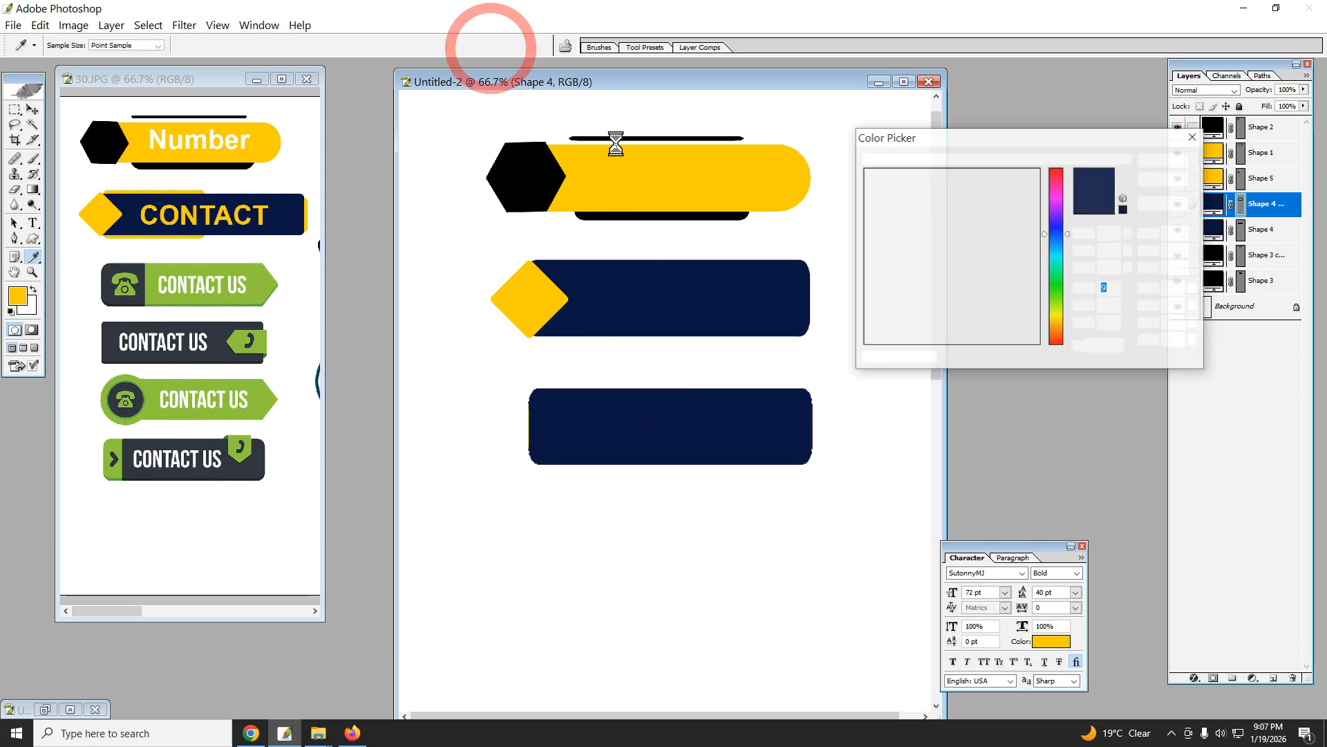
click(676, 173)
click(1165, 159)
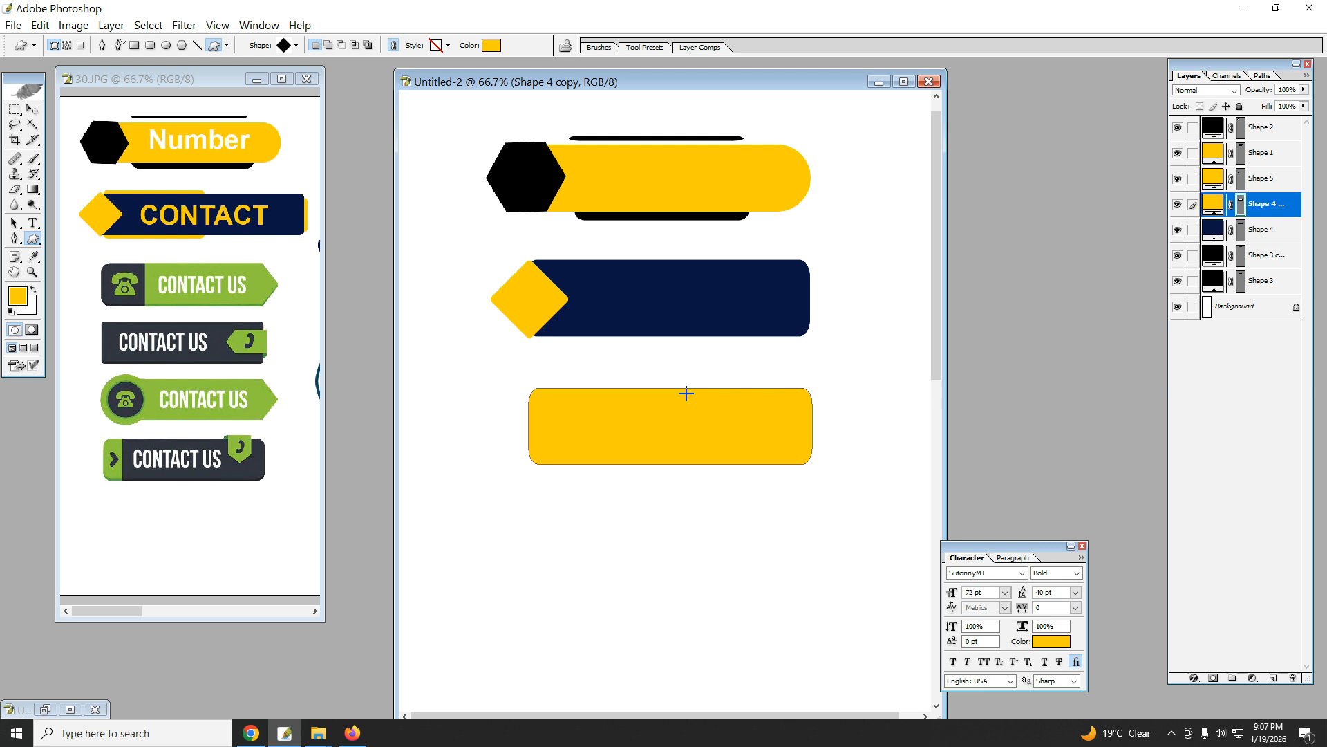
Move the yellow copy behind the navy bar and resize it narrower and taller
key(v)
right_click(682, 426)
drag(682, 427, 691, 308)
key(ctrl+bracketleft)
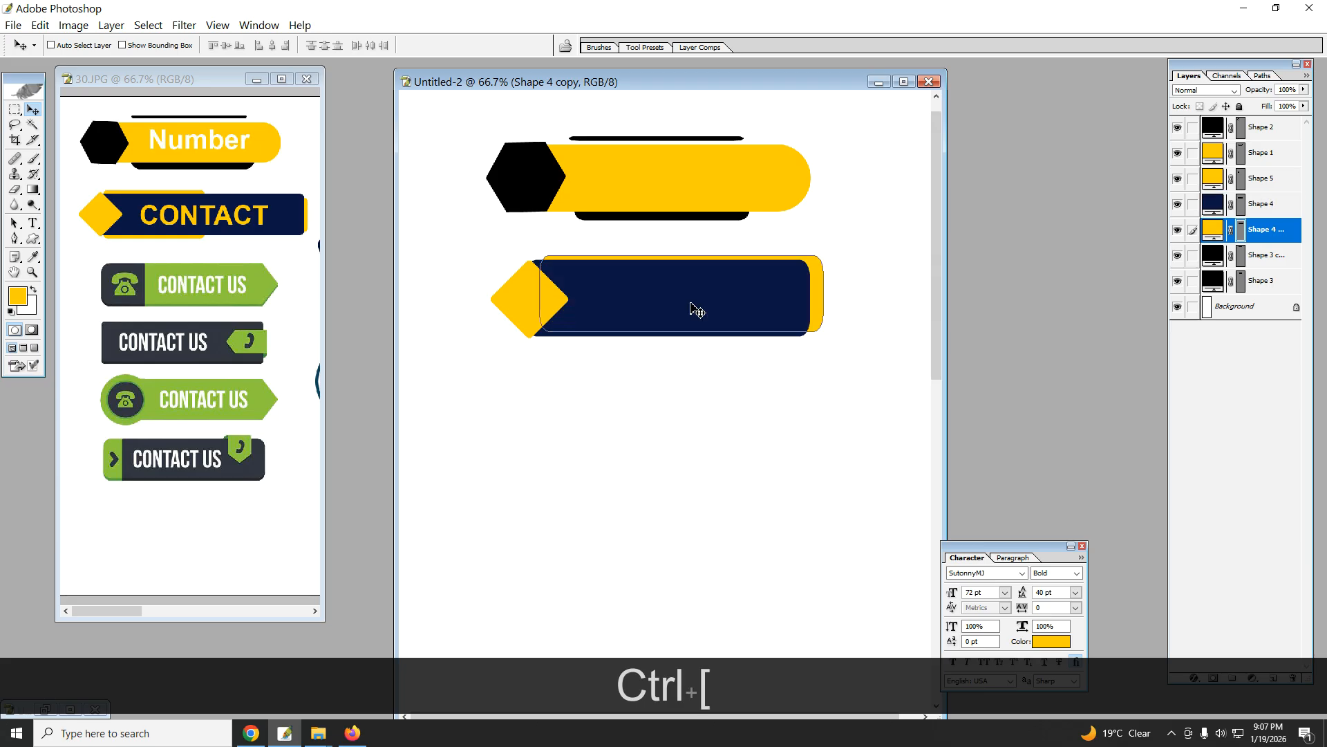
key(ctrl+t)
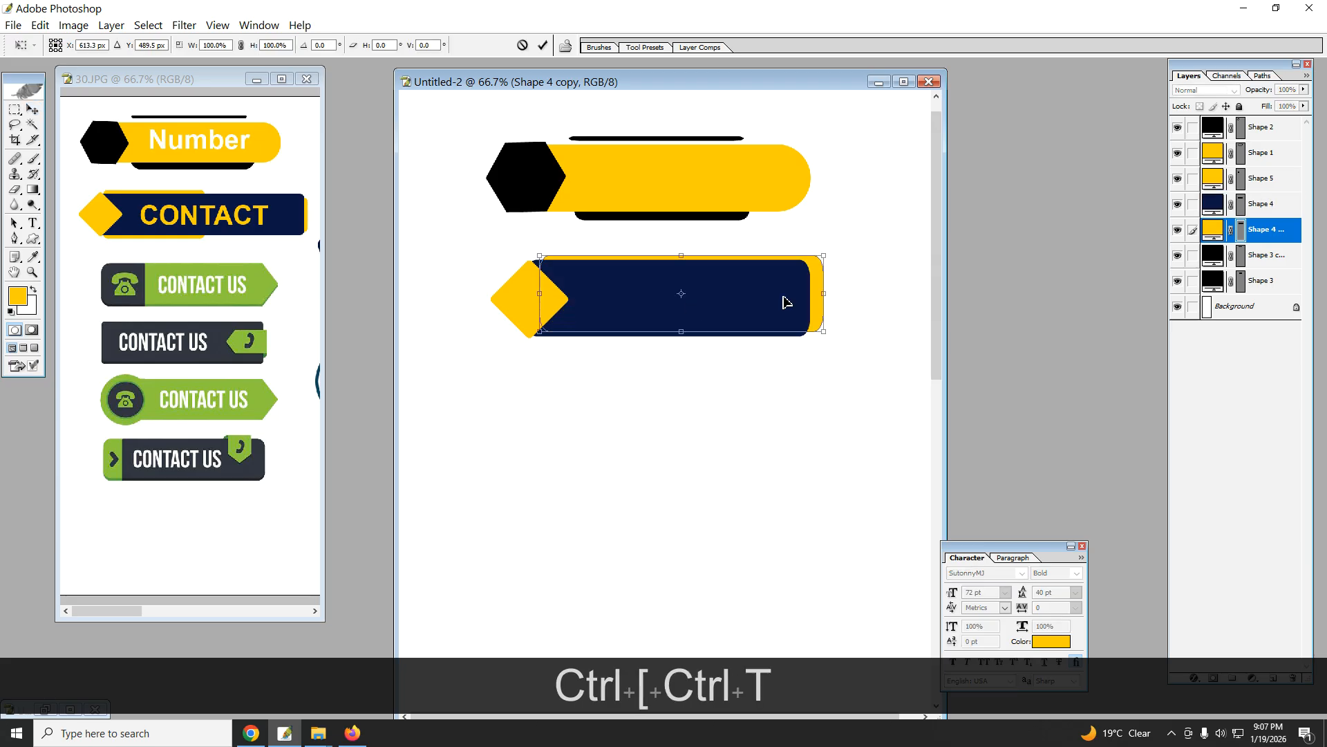
drag(825, 296, 690, 296)
mouse_move(615, 332)
mouse_down()
mouse_move(613, 347)
mouse_move(620, 317)
mouse_up()
key(Return)
Duplicate the yellow shape and narrow the copy into a thin strip at the bar's right end
right_click(627, 434)
click(650, 443)
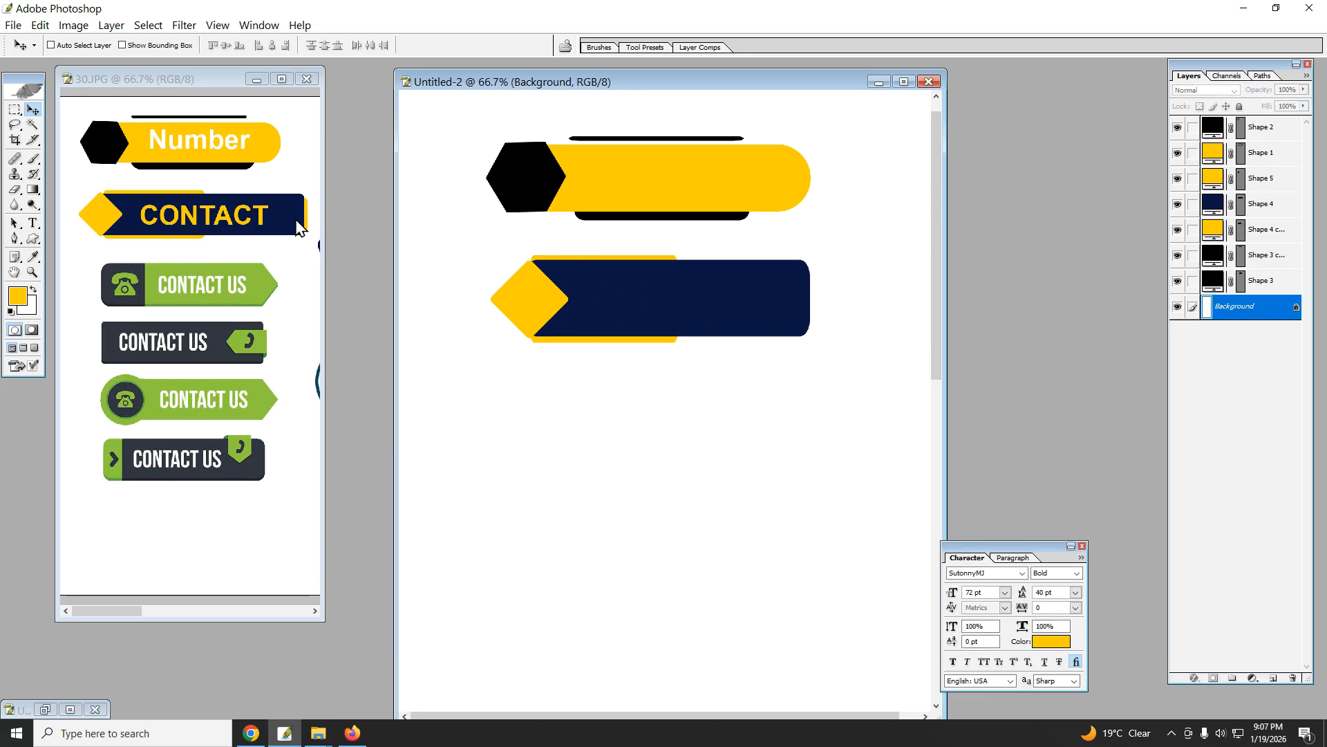
right_click(591, 263)
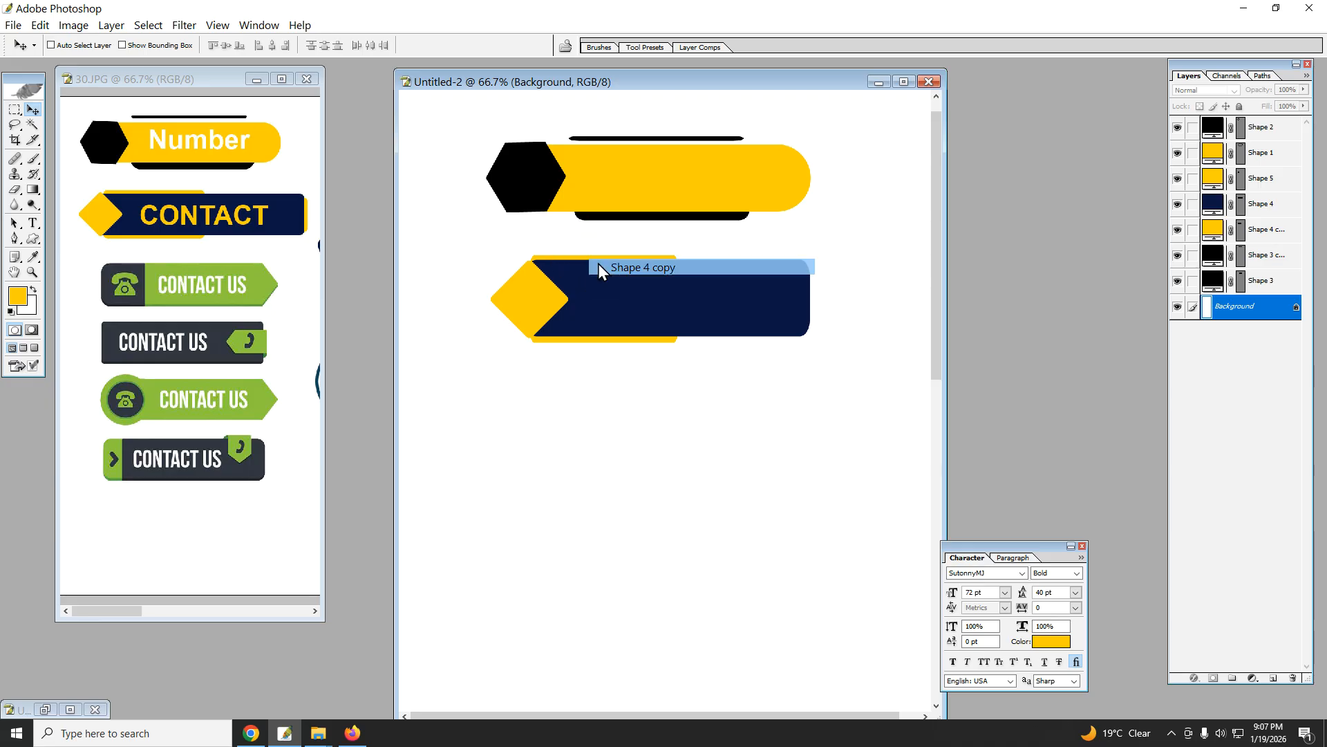
click(600, 269)
key(alt)
drag(612, 269, 744, 414)
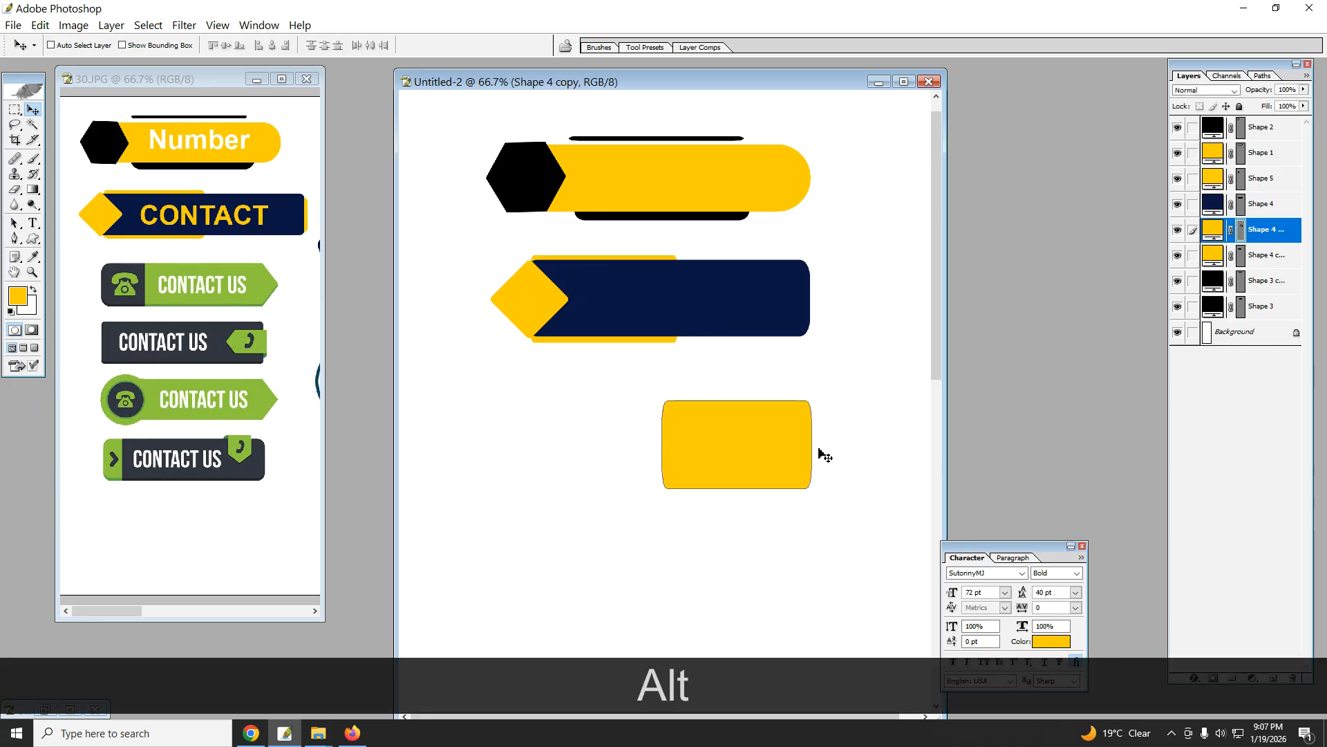
key(ctrl+alt+t)
drag(812, 444, 811, 313)
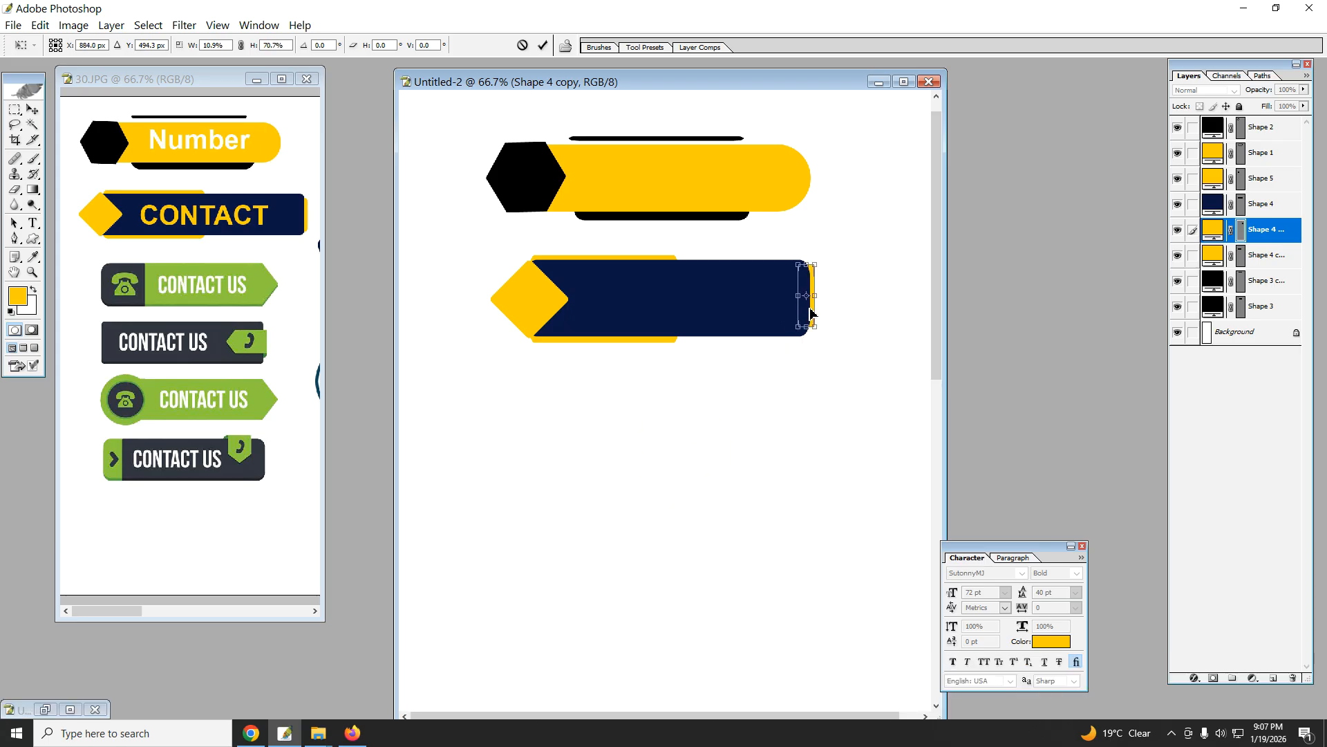
key(Return)
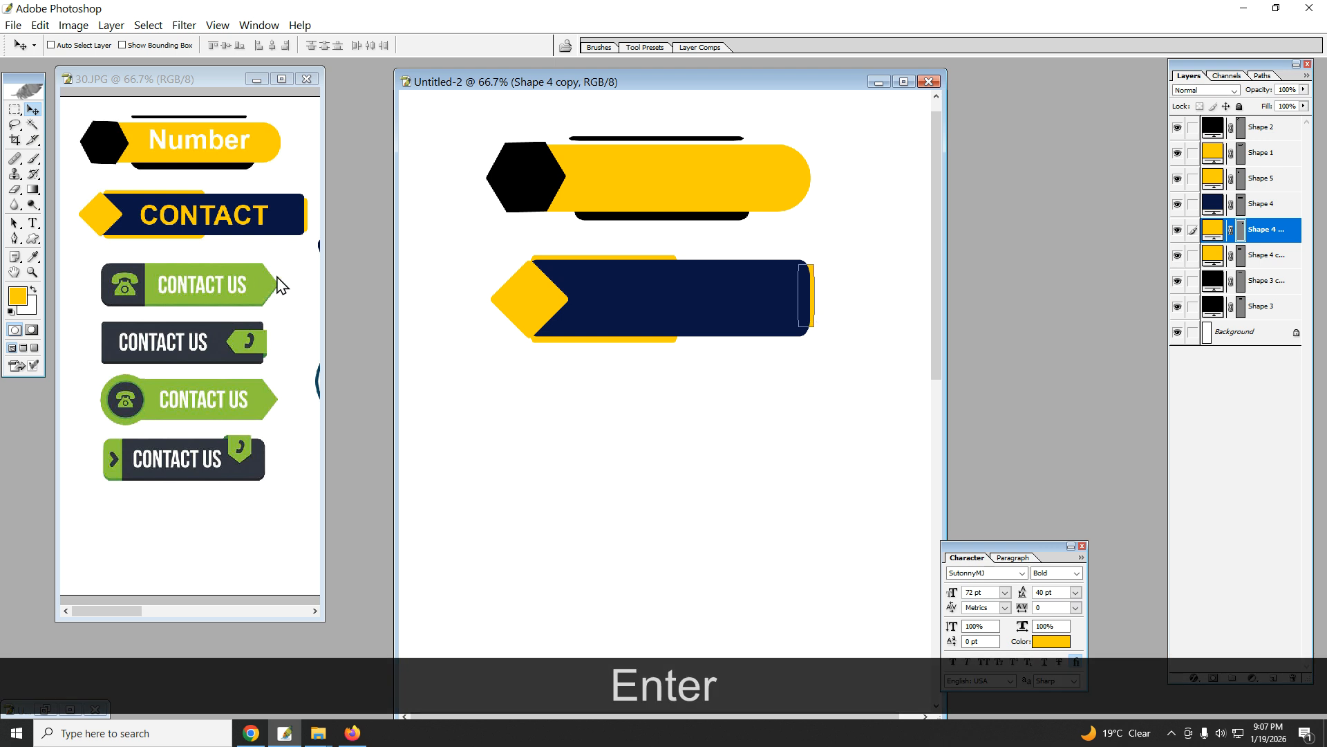
Type the text CONTACT in Arial below the banners
click(33, 223)
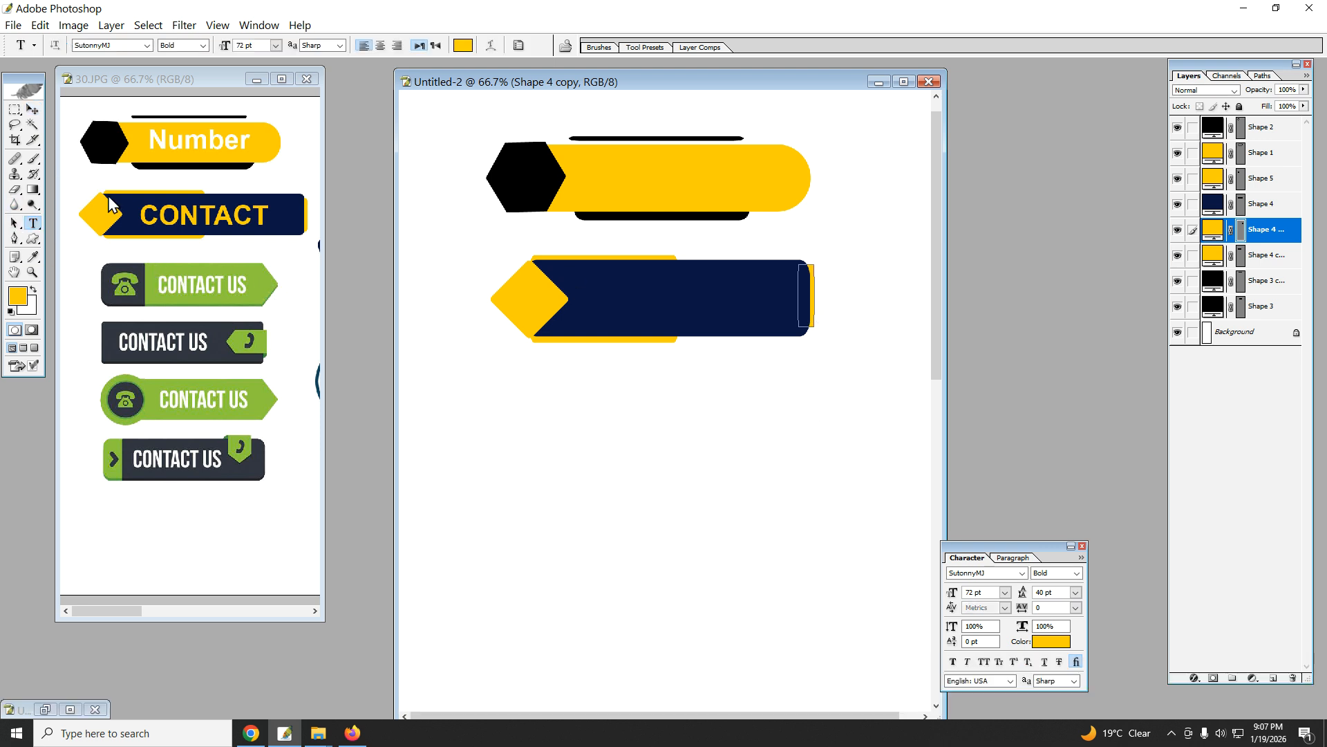
click(147, 45)
drag(194, 247, 187, 69)
click(117, 122)
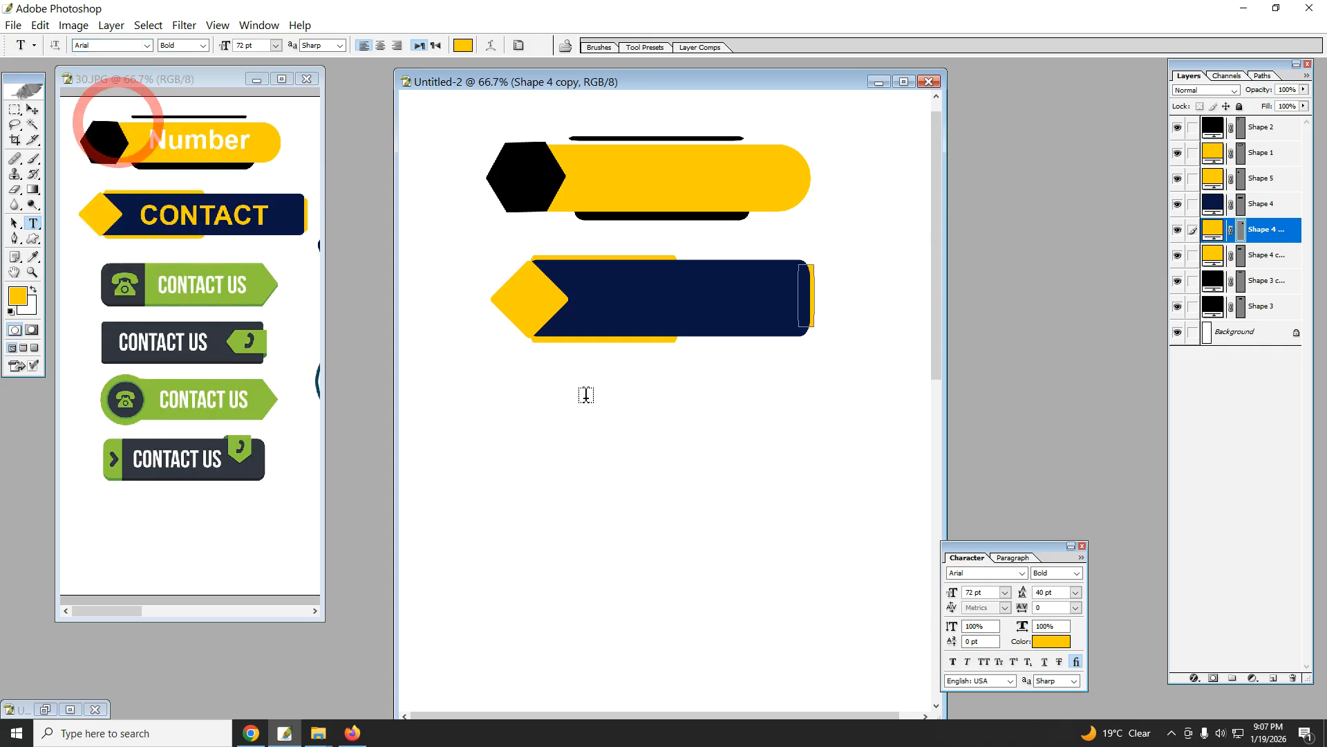
click(567, 454)
text(S)
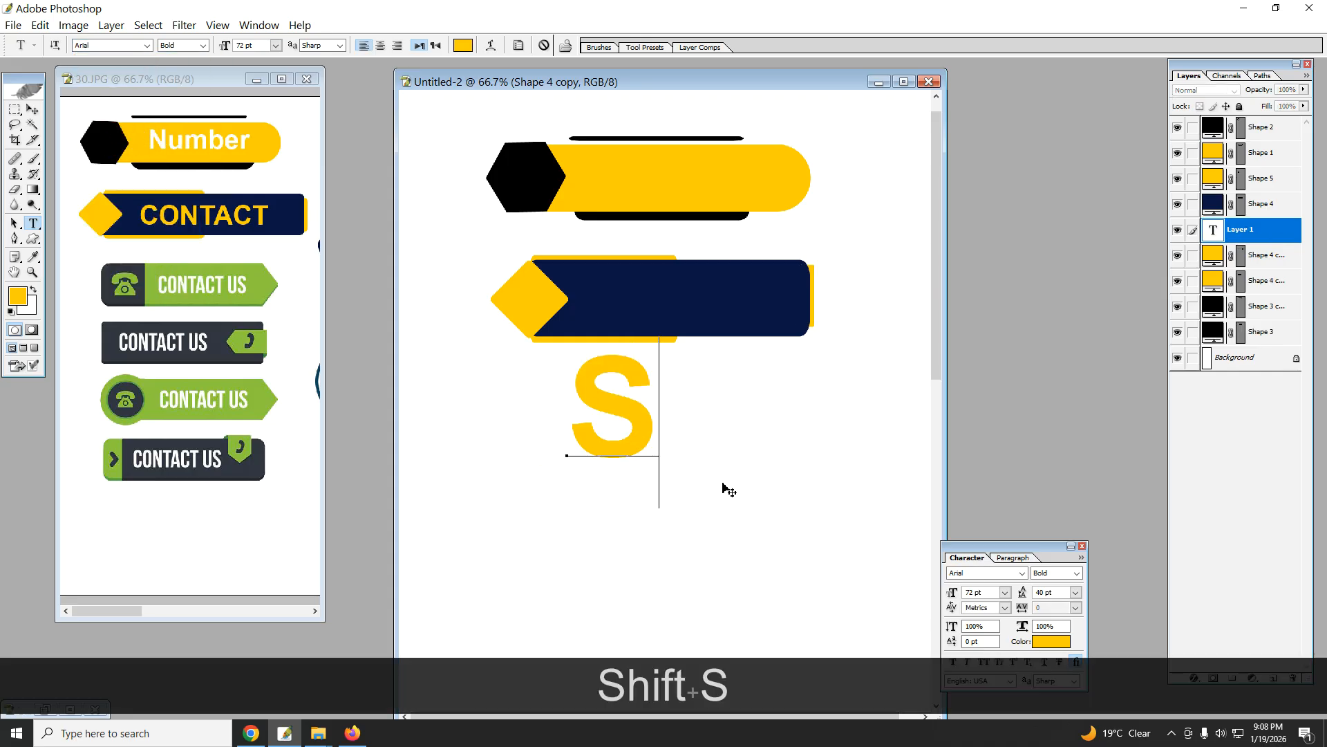
key(BackSpace)
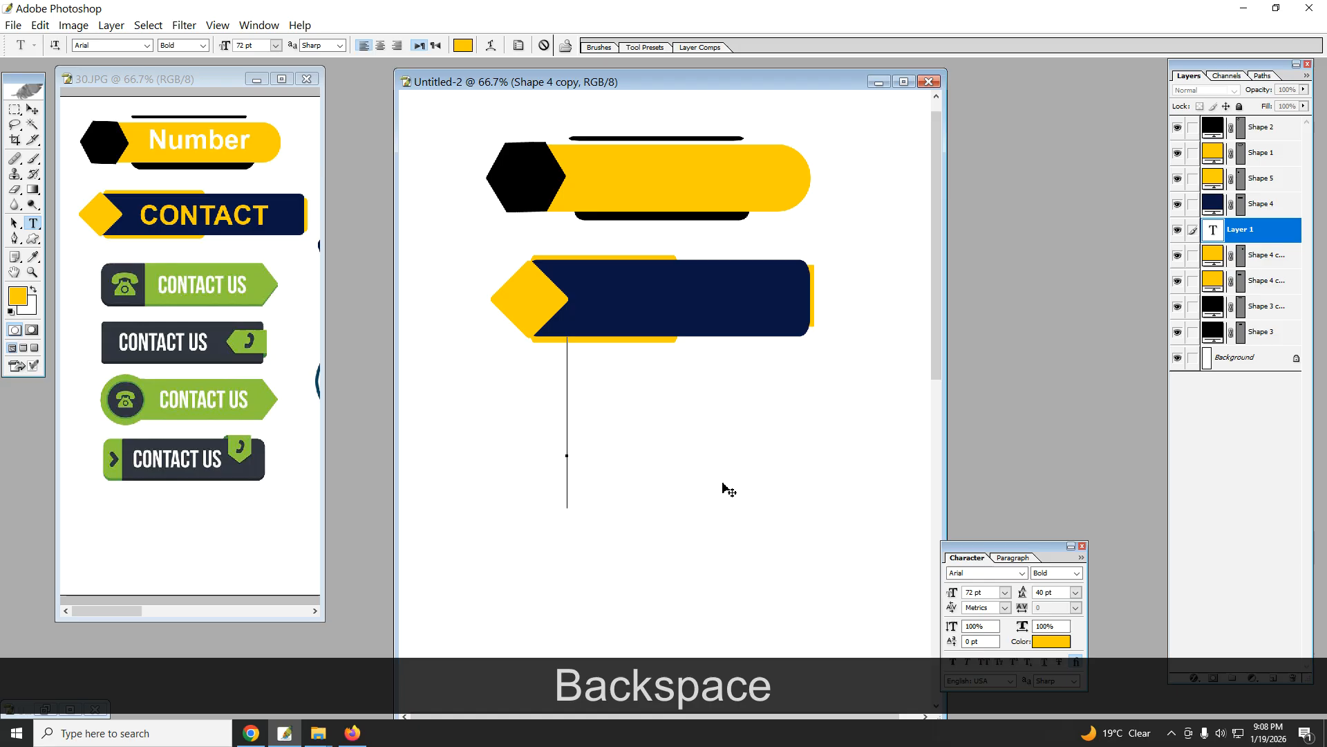
key(Caps_Lock)
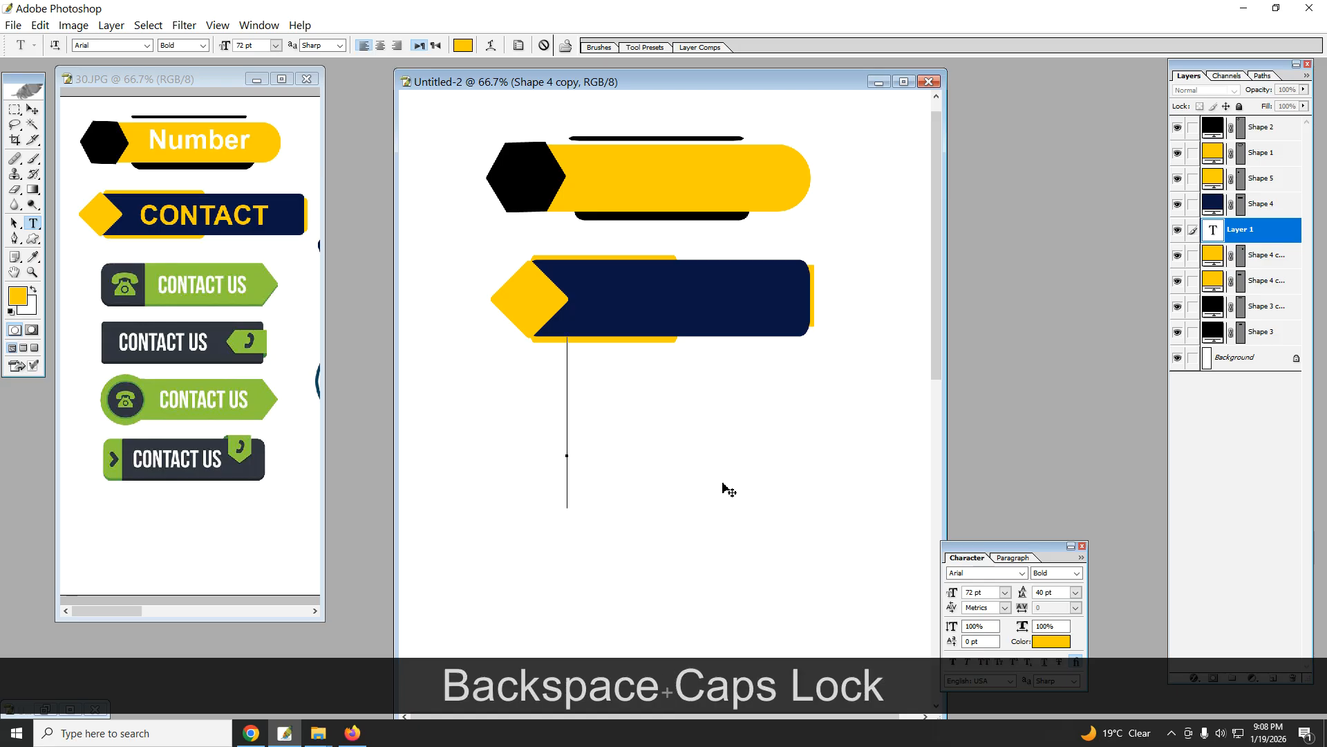
text(CO)
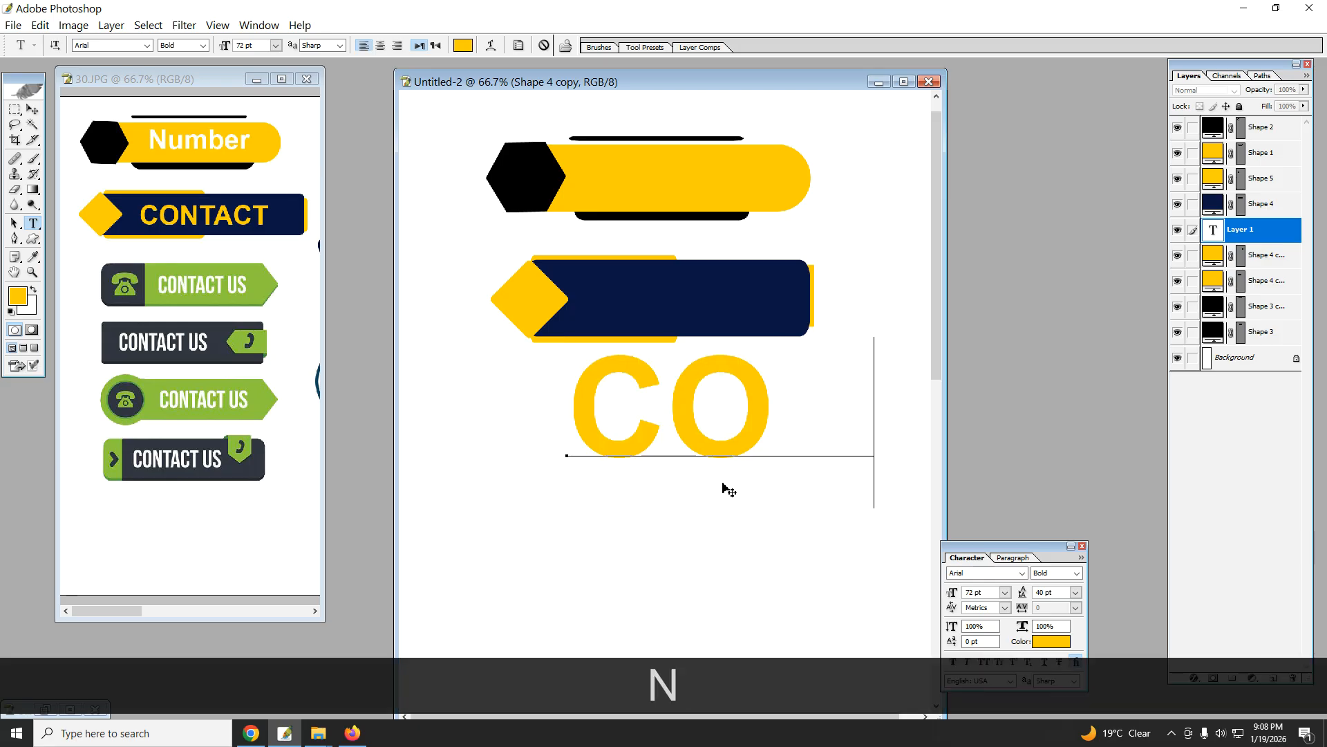
text(NT)
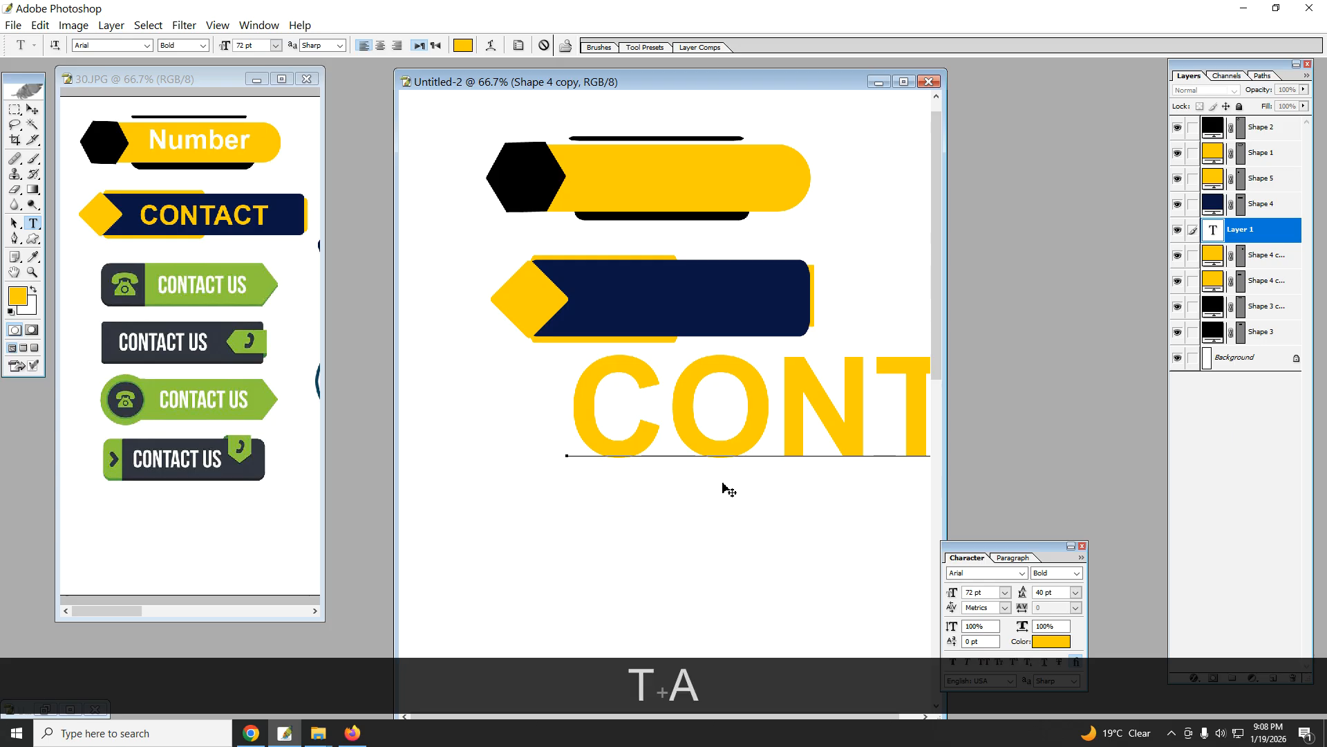
text(ACT)
key(KP_Enter)
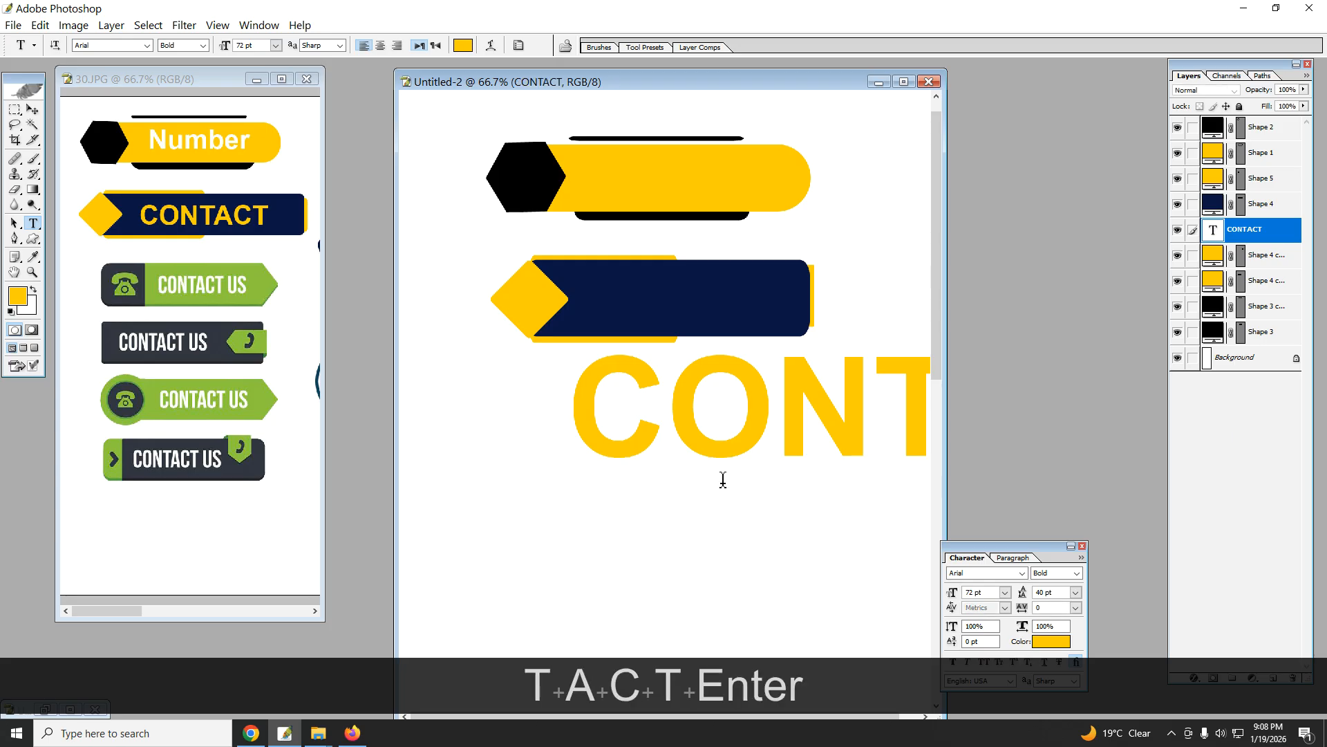
Shrink CONTACT to 14 pt, move it onto the navy banner and bring it to the front
click(1005, 592)
click(1009, 373)
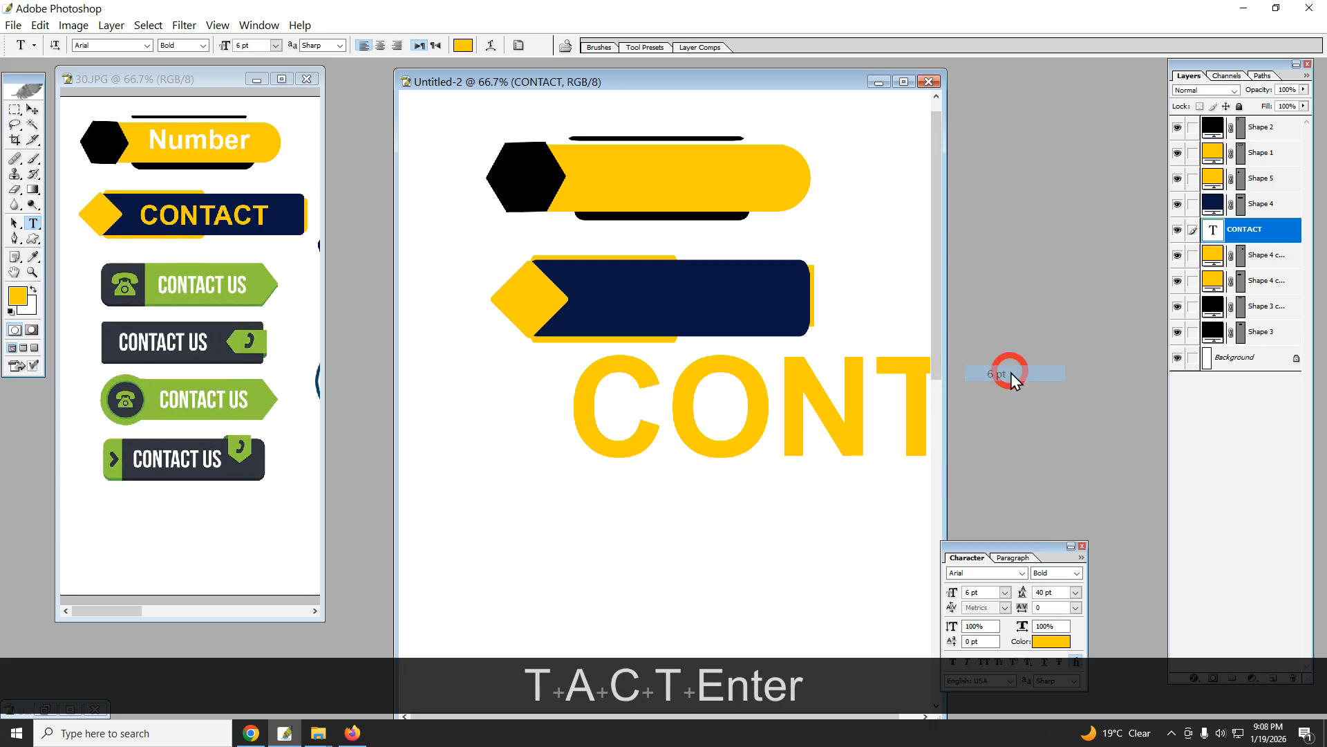
click(1006, 592)
click(1009, 465)
click(31, 109)
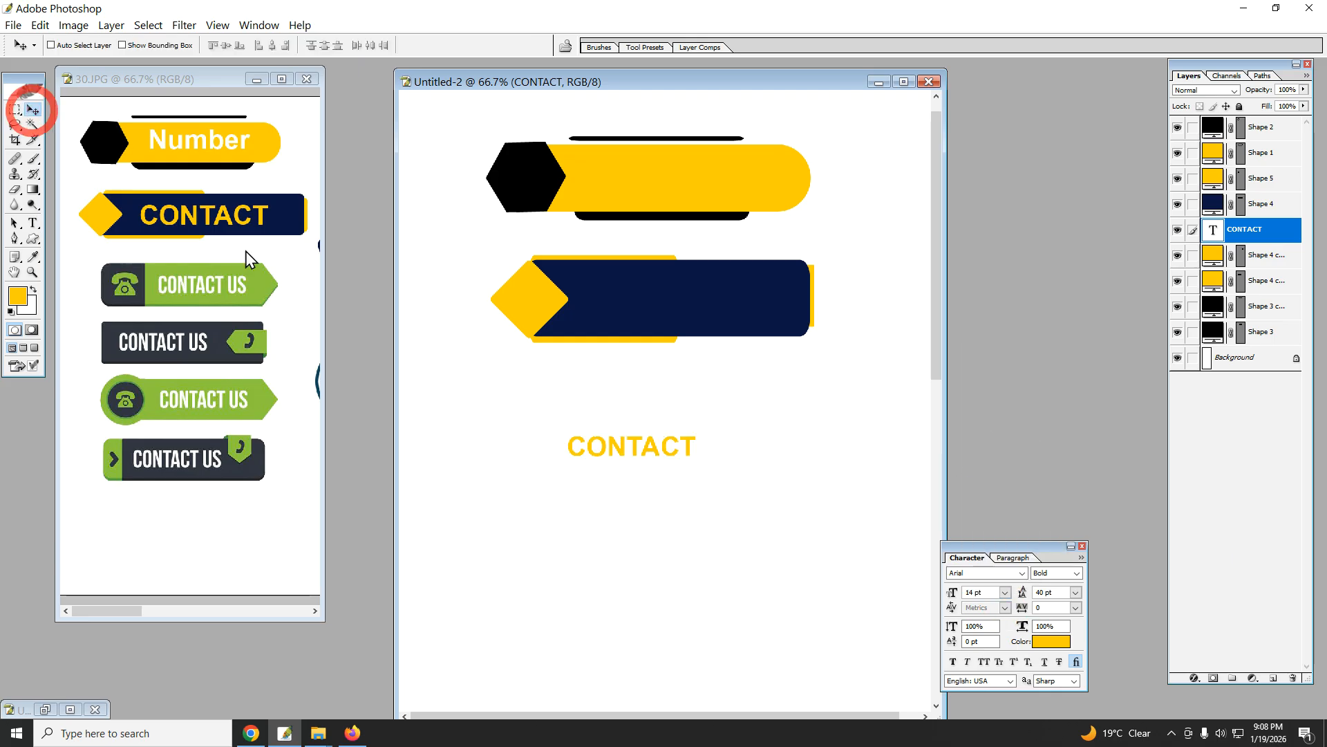
drag(615, 451, 664, 306)
key(ctrl+shift+bracketright)
key(Caps_Lock)
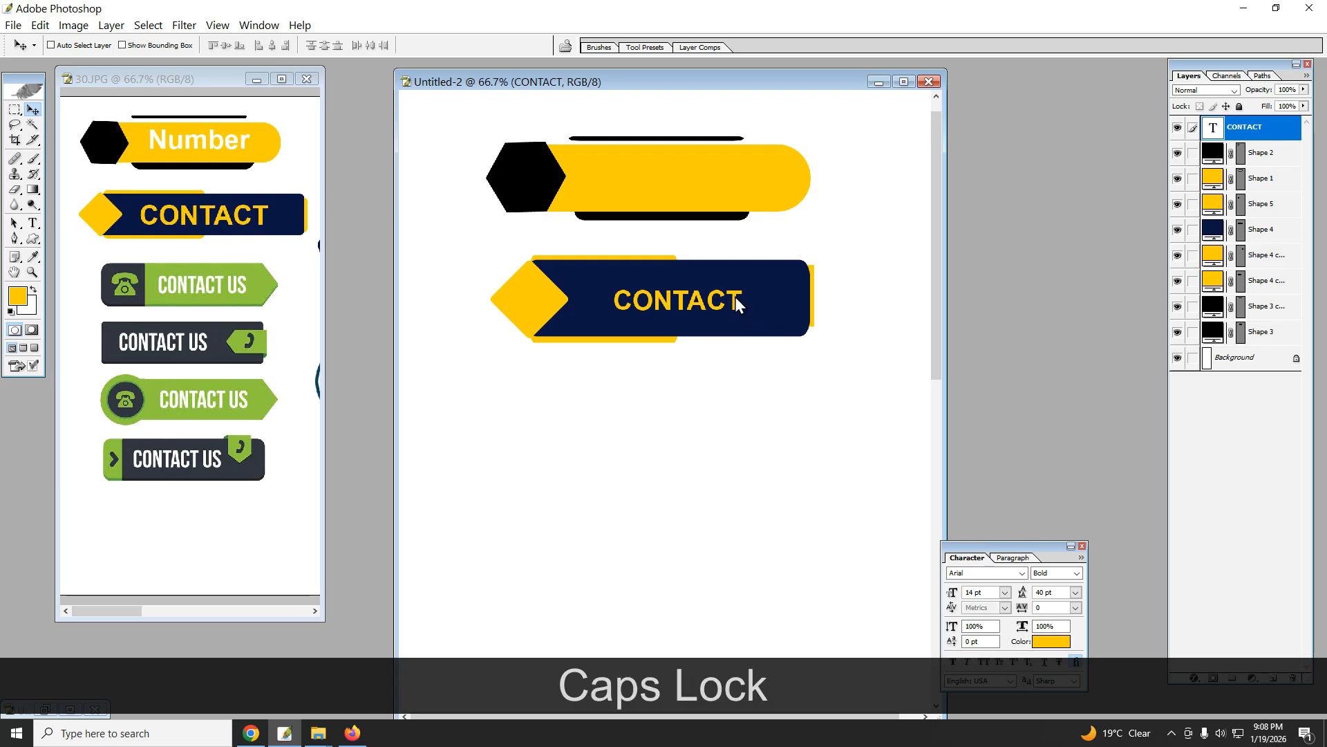
Try CONTACT at 30 pt and then 18 pt, shifting it toward the banner's centre
click(1004, 592)
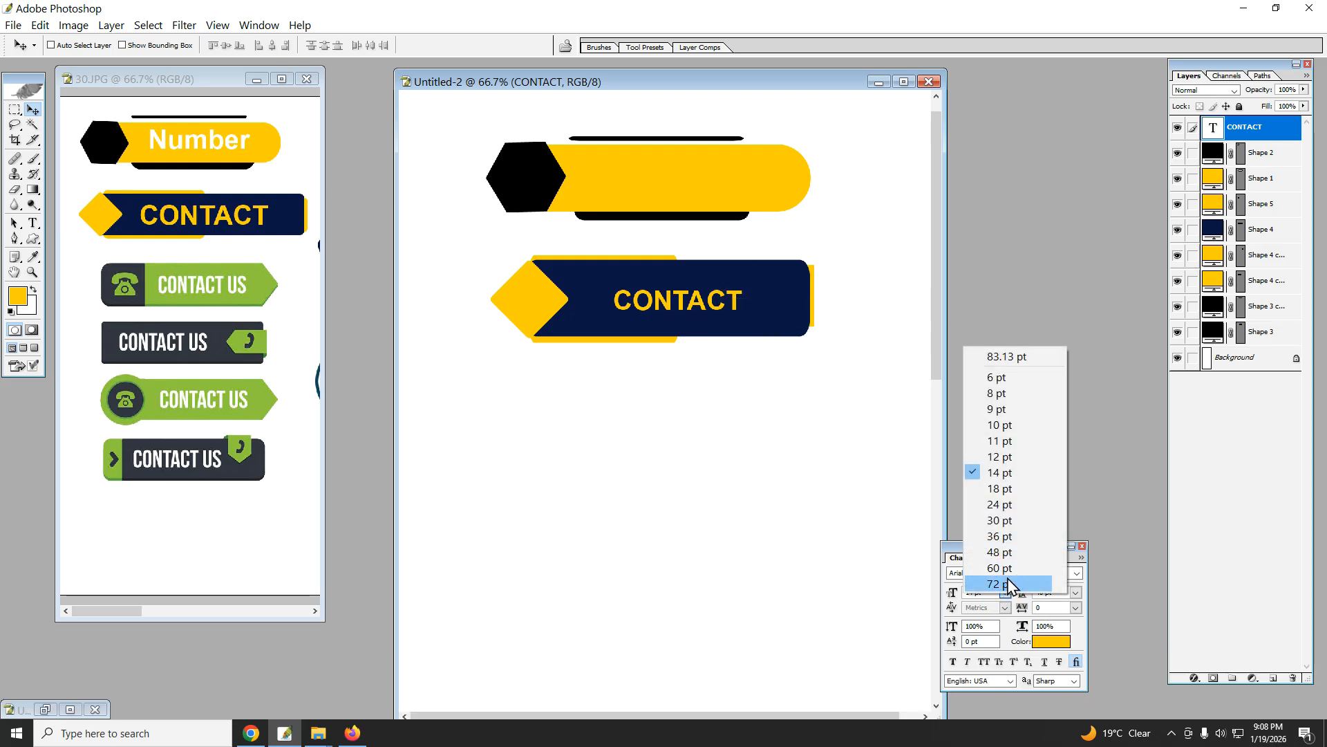
click(1007, 518)
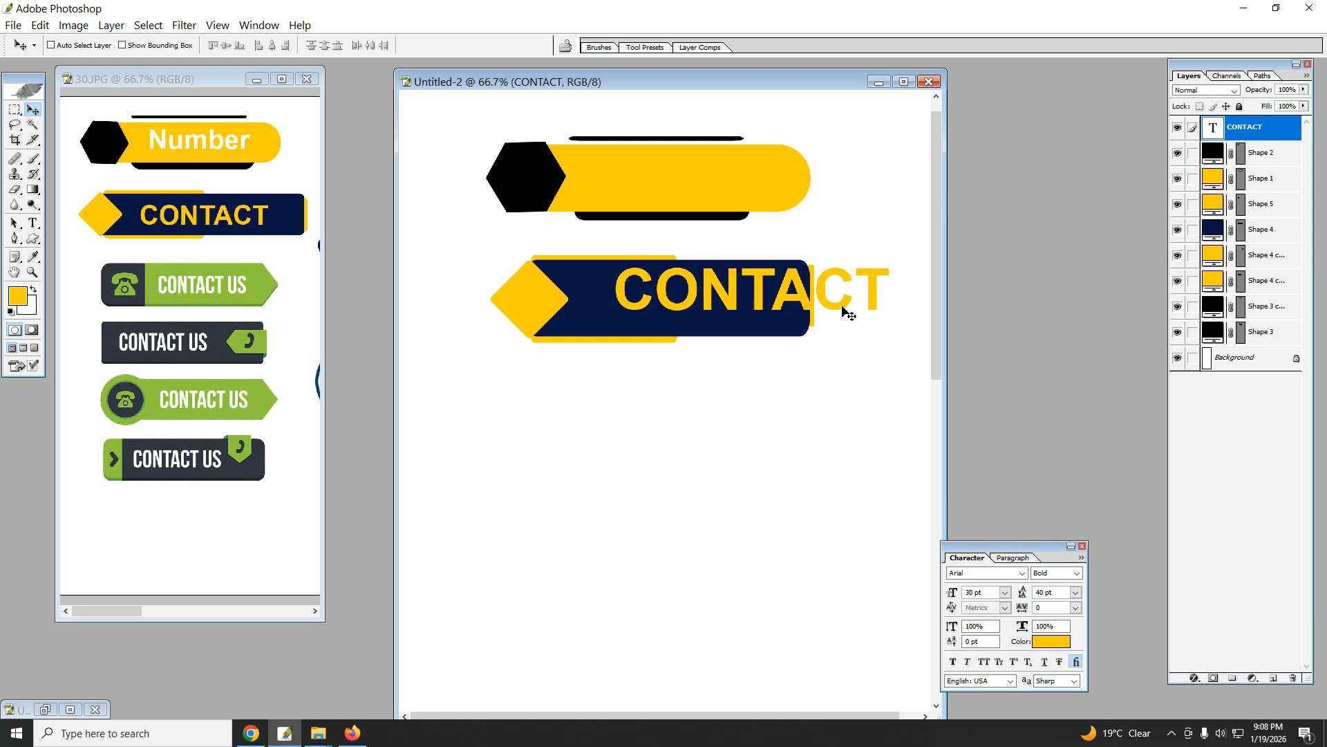
drag(848, 313, 785, 311)
click(1004, 593)
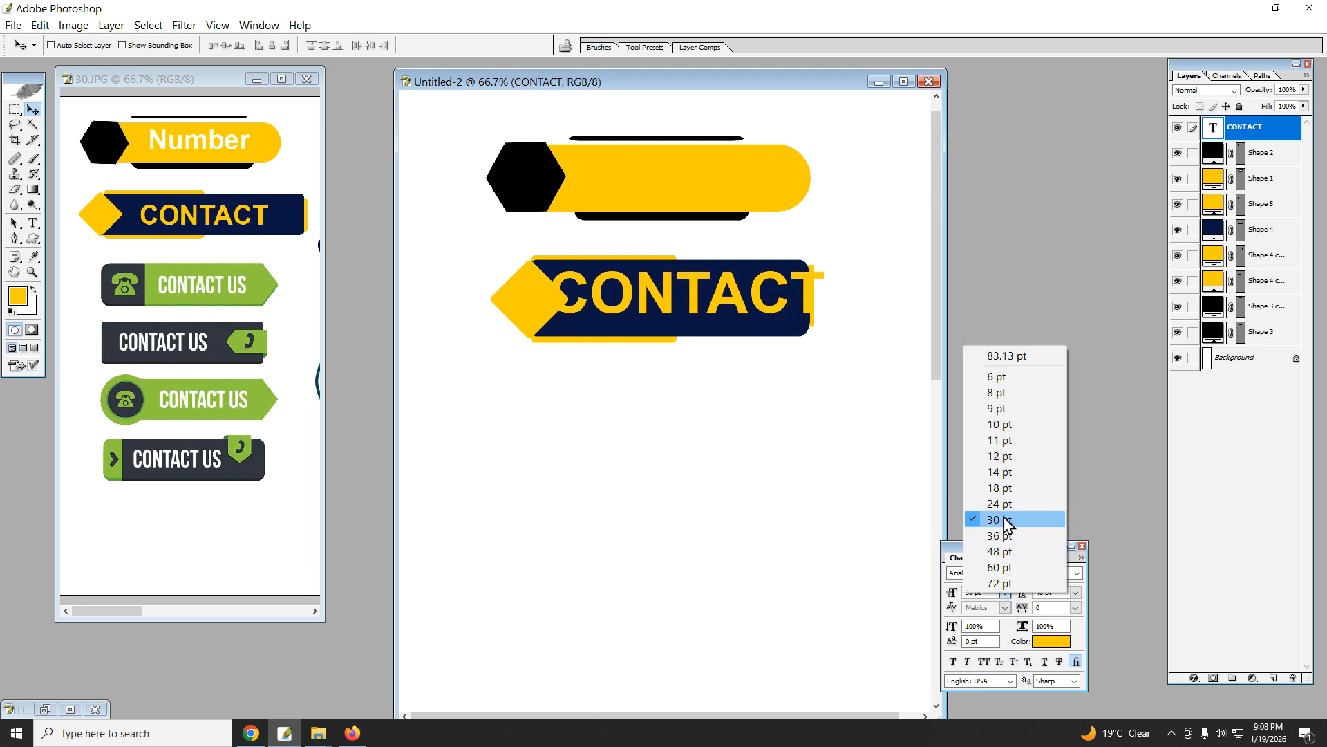
click(999, 488)
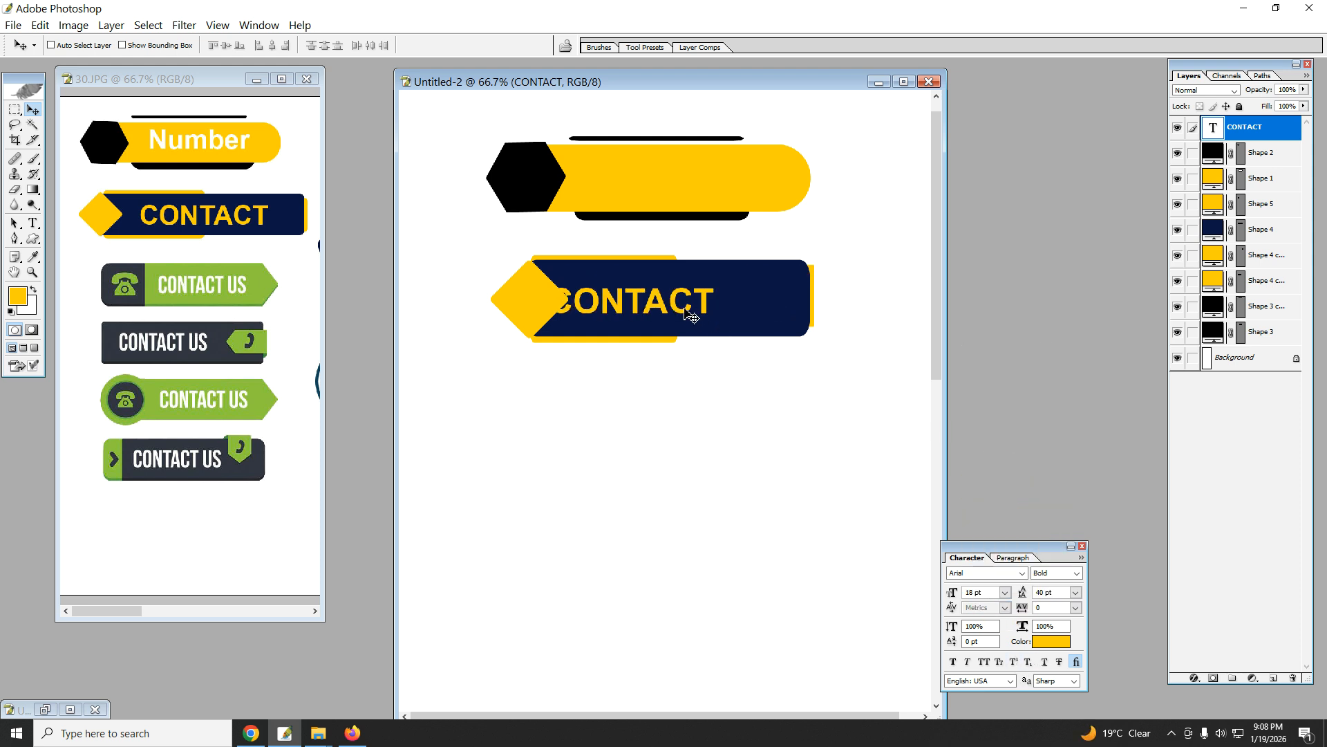
drag(687, 314, 721, 309)
Set CONTACT to 22 pt and nudge it to sit centred on the navy banner
click(973, 593)
text(22)
key(Return)
key(KP_Decimal)
right_click(719, 303)
click(727, 305)
drag(720, 304, 712, 304)
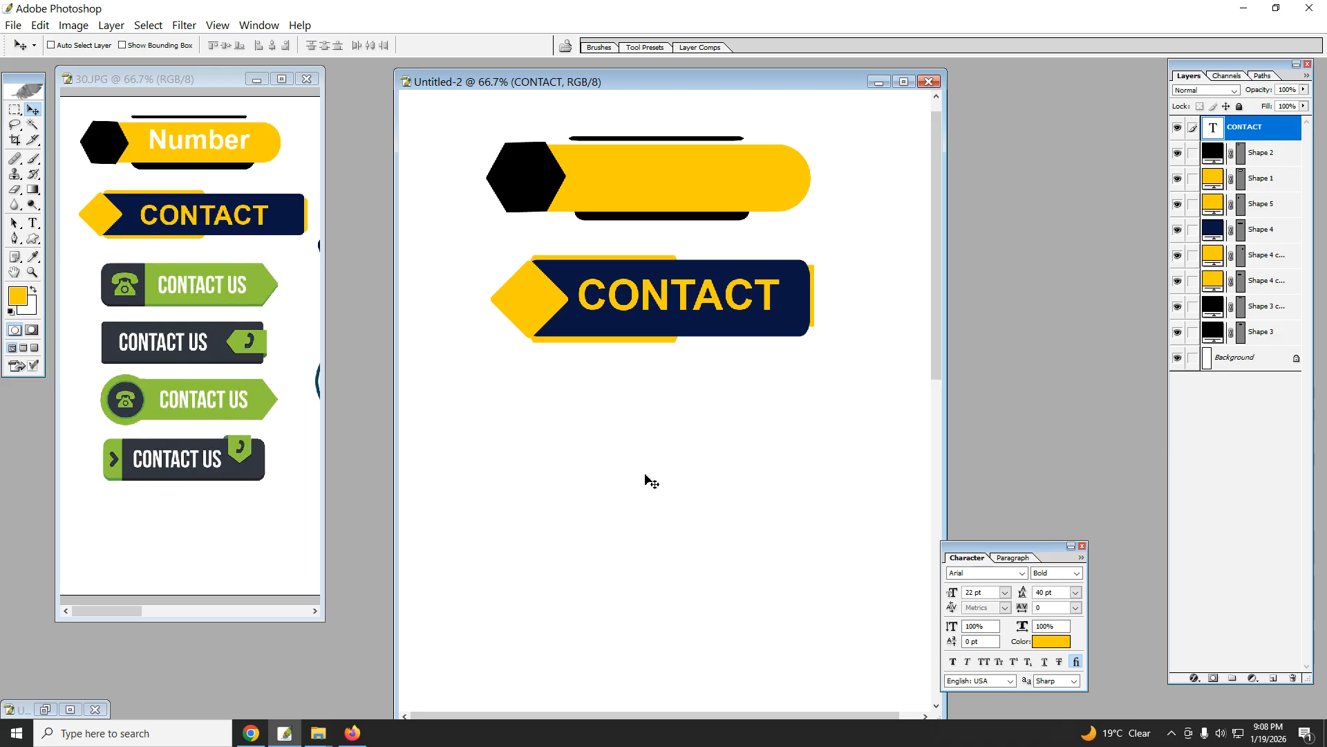
scroll(683, 386, down, 1)
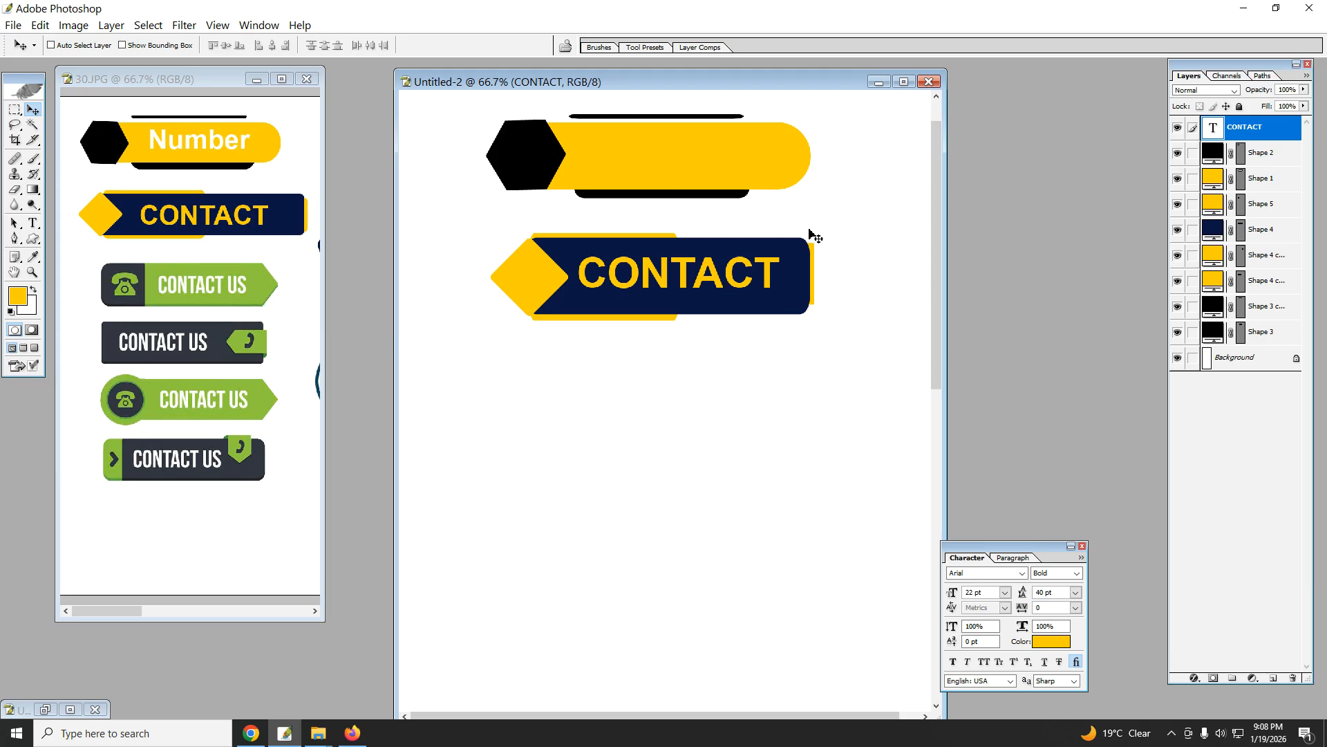
Add a new empty layer and mark a rectangular area below the CONTACT banner
click(1272, 677)
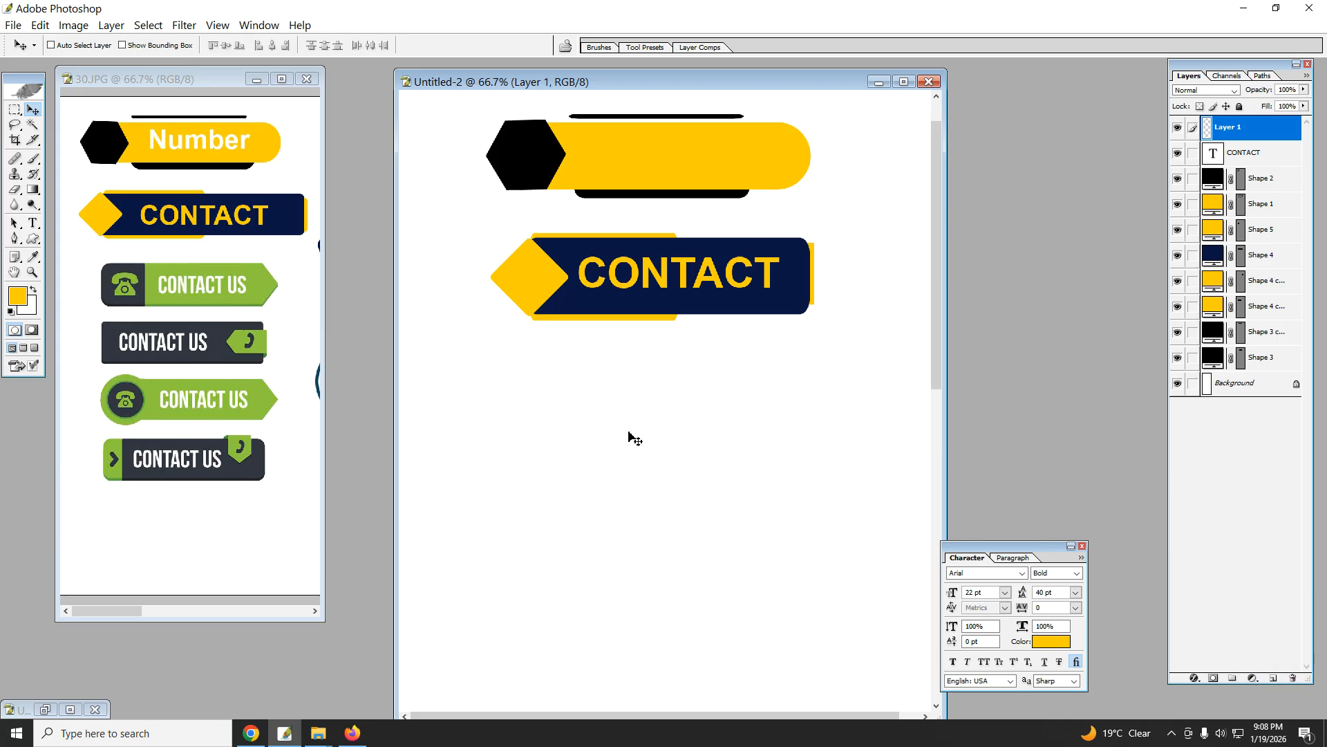
click(14, 110)
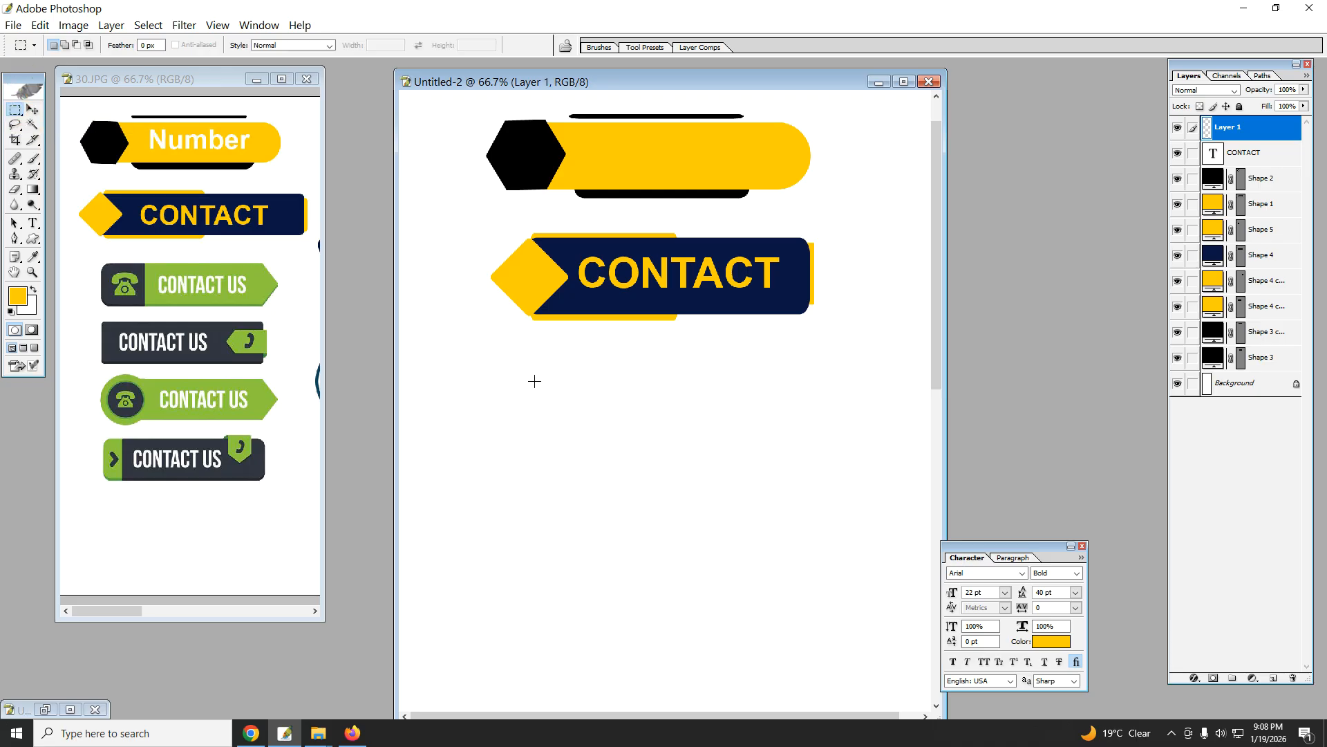
drag(782, 443, 806, 437)
Draw a rounded rectangle with a 10 px corner radius below the navy banner
click(33, 238)
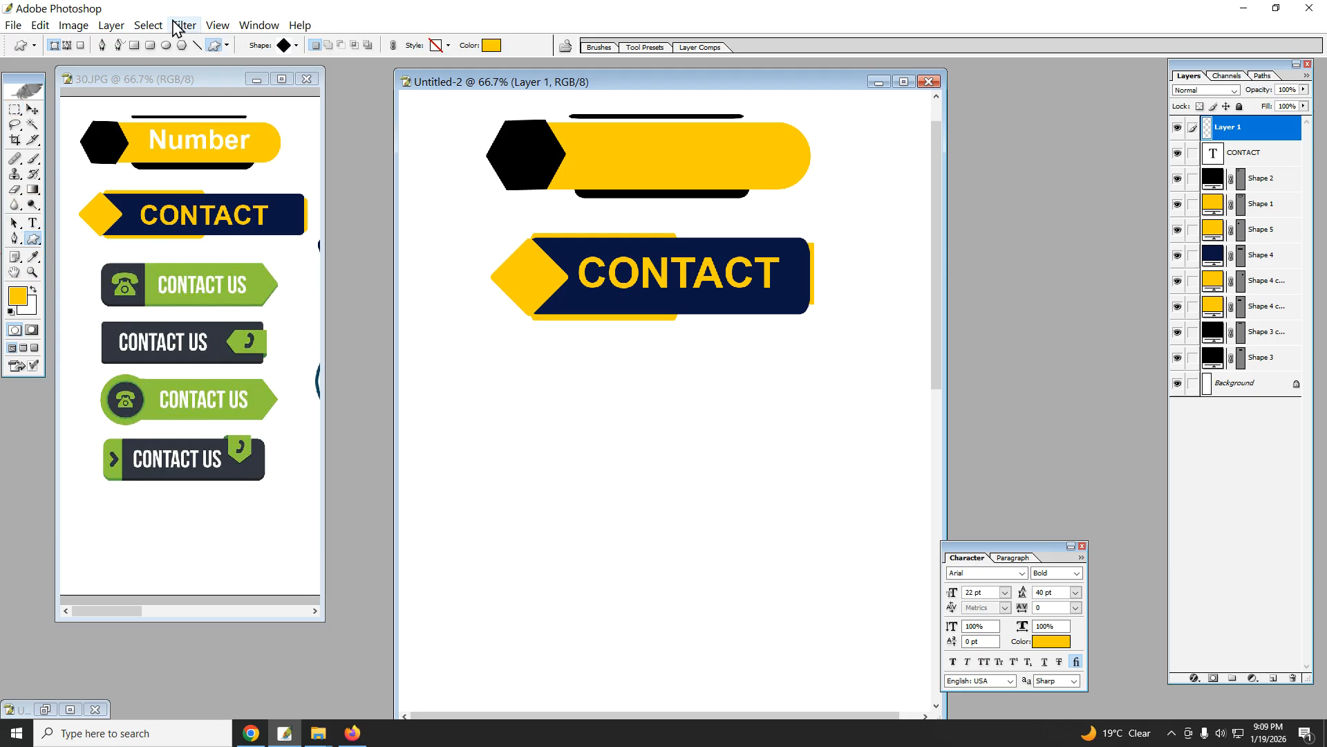
click(151, 45)
click(252, 47)
text(10)
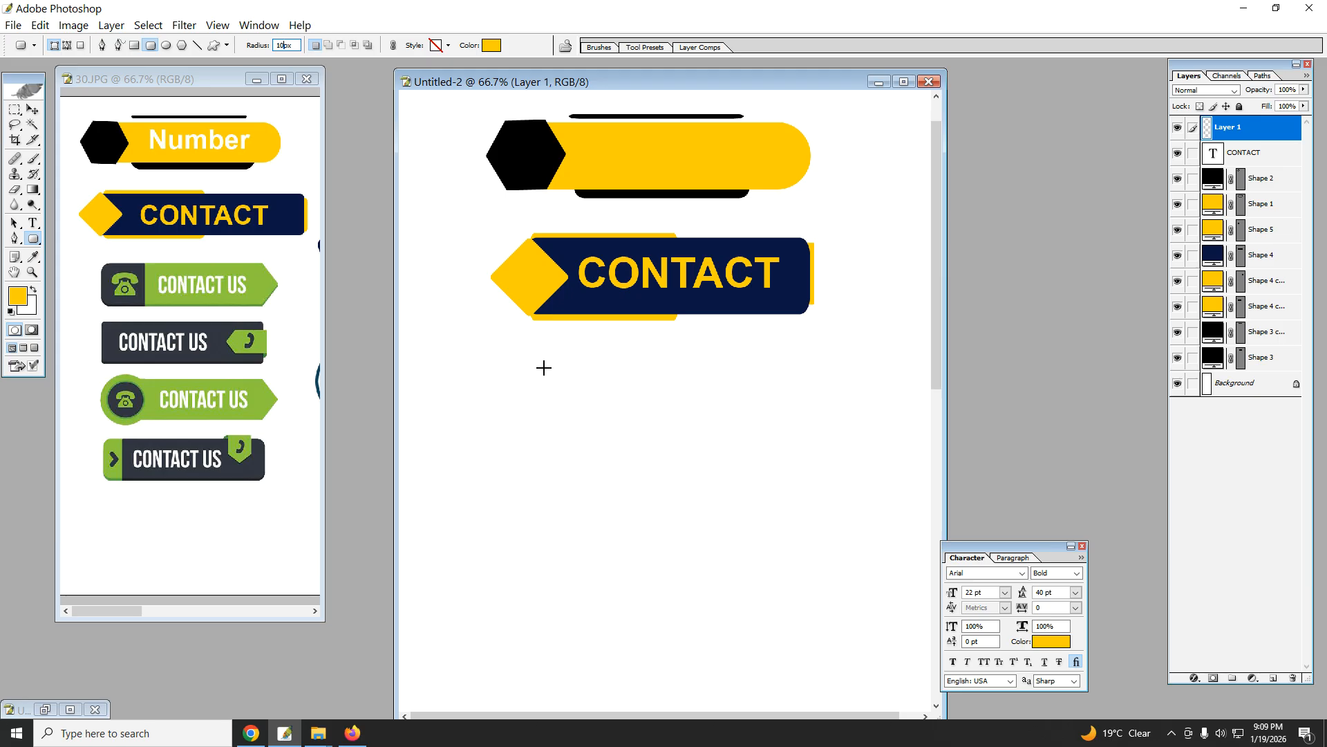
drag(523, 360, 825, 419)
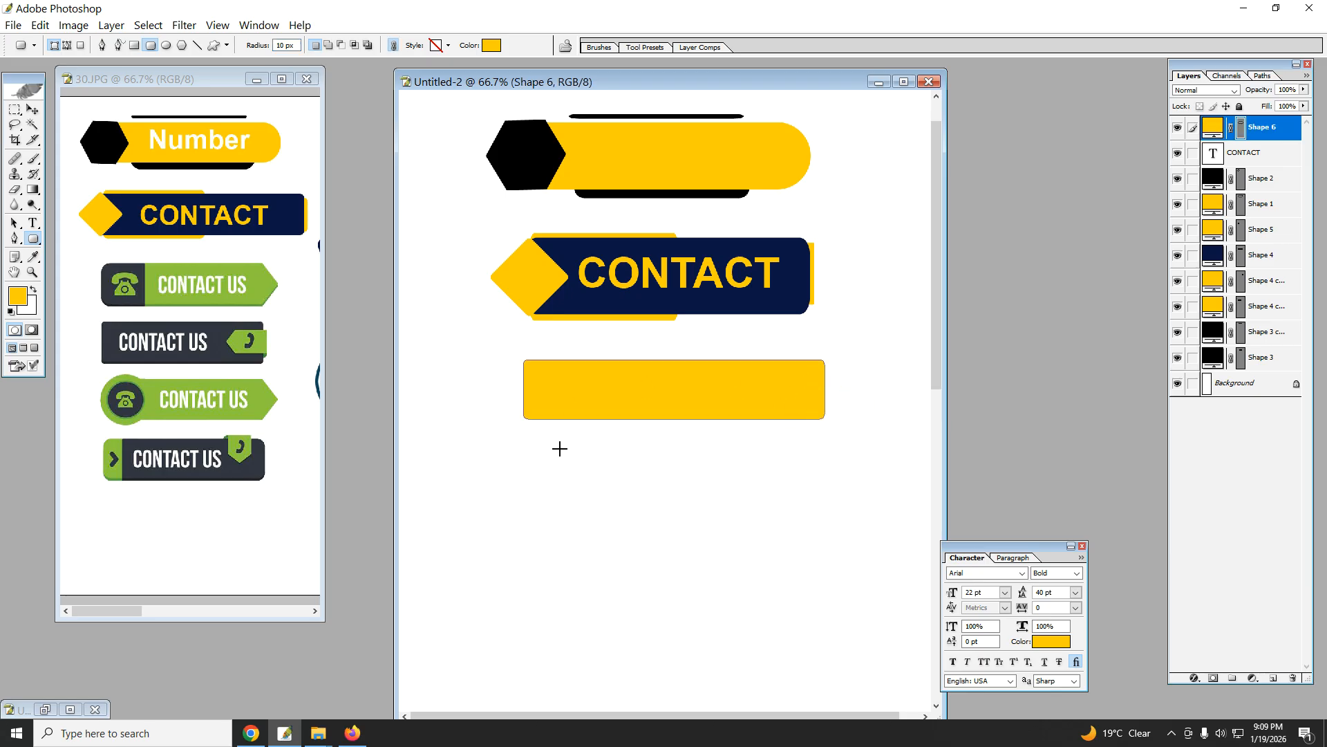
Fill the rectangle with green sampled from the reference buttons, then delete it to redraw
click(492, 45)
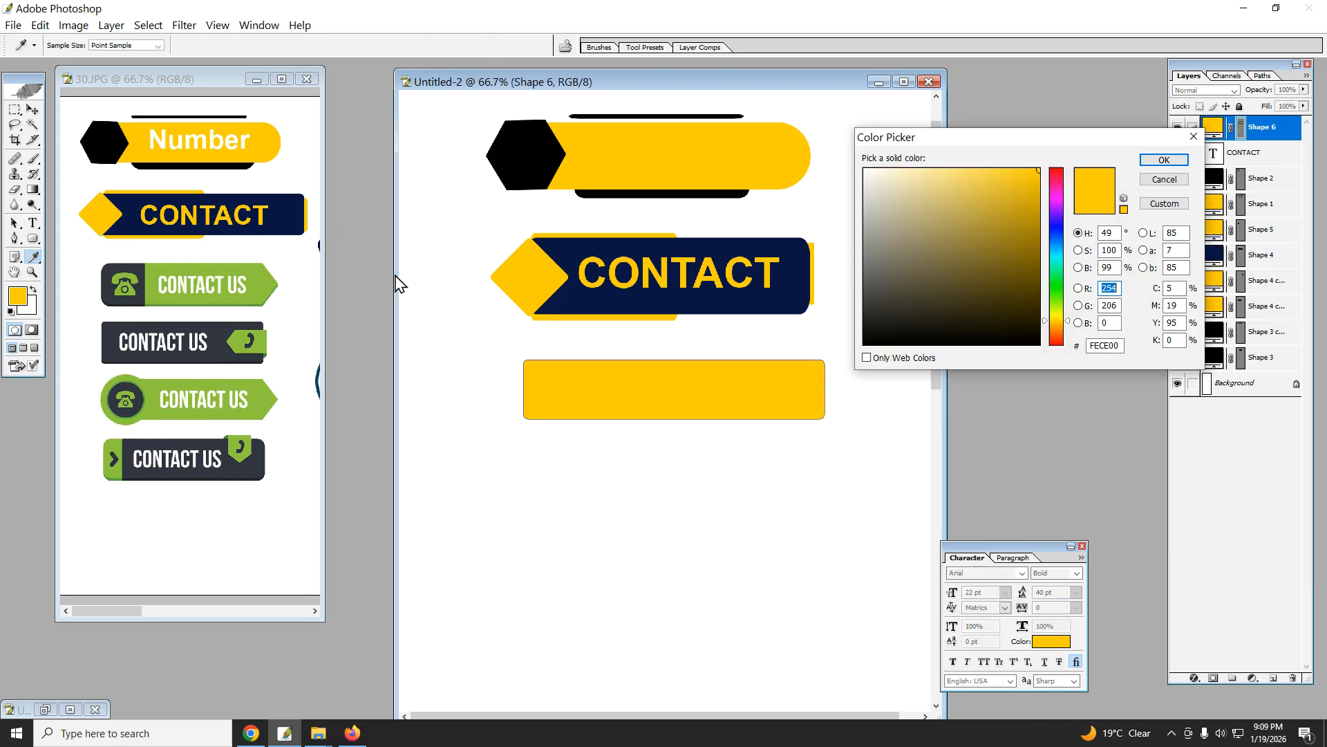
click(264, 282)
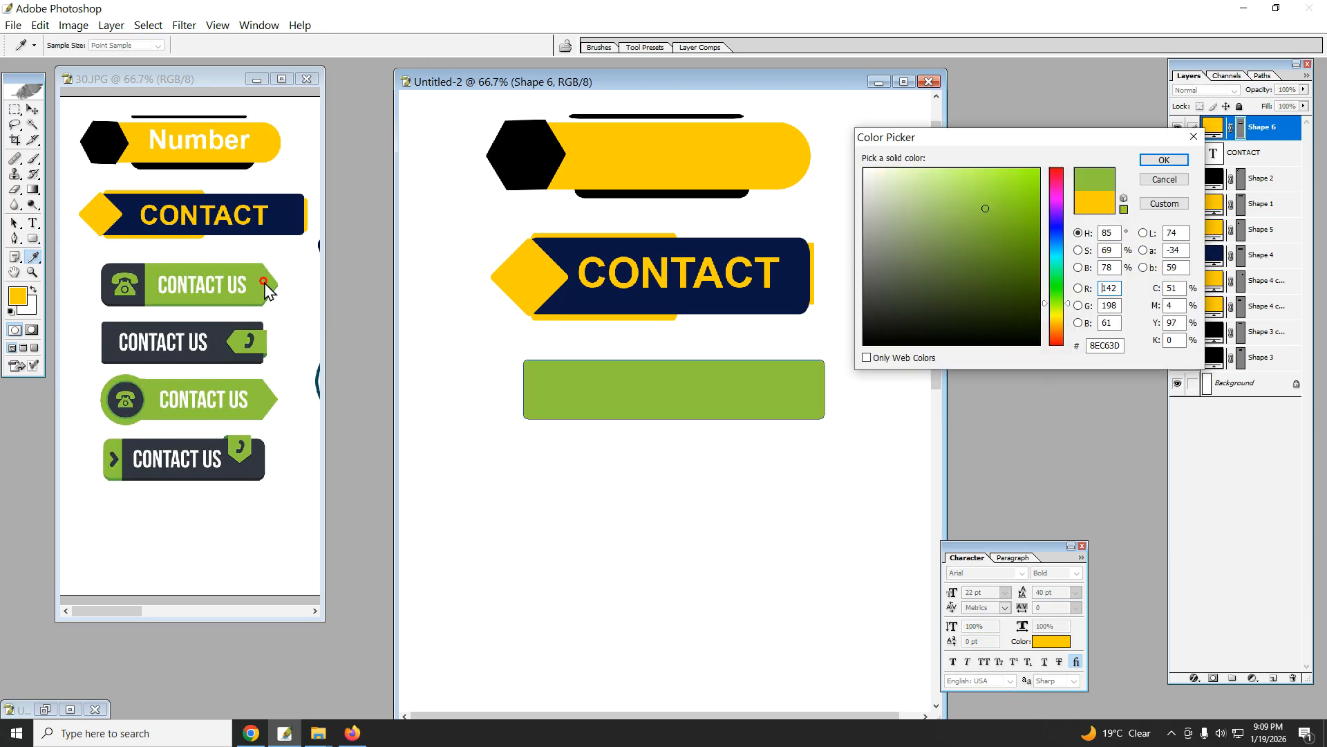
click(1164, 159)
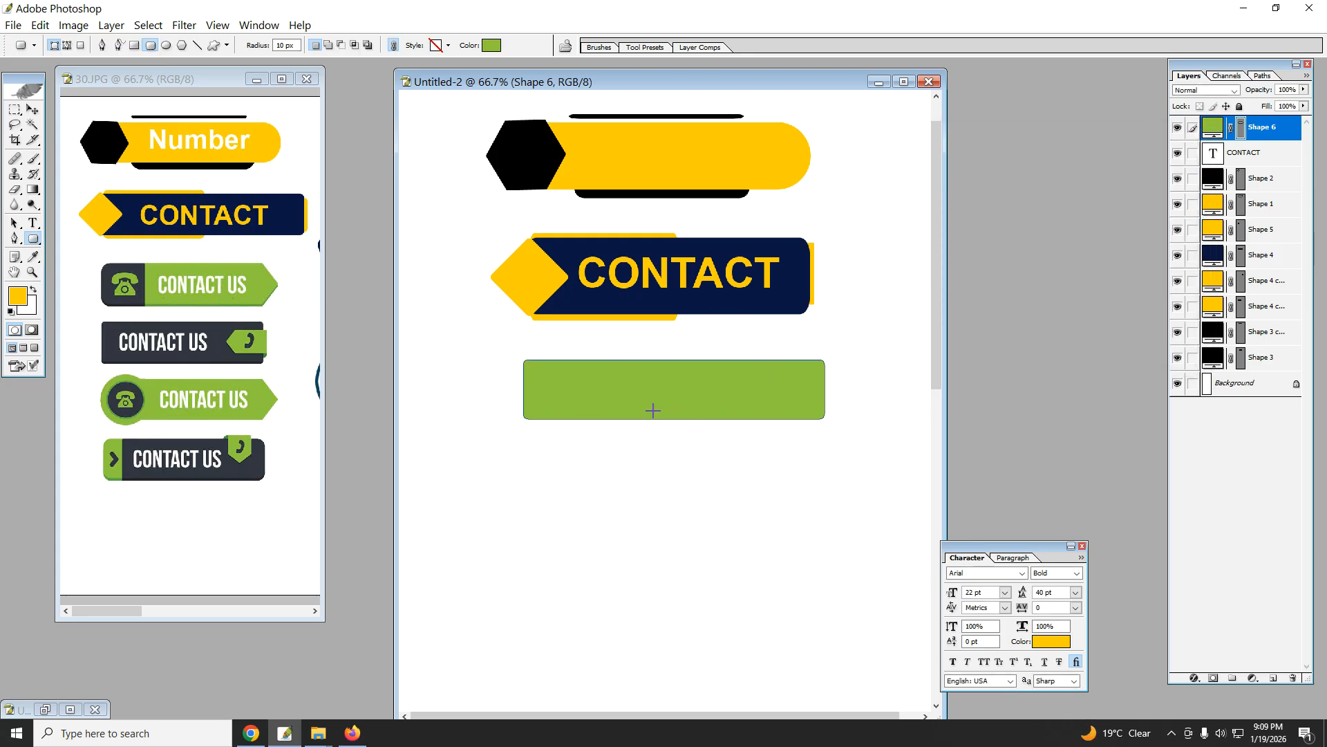
key(Delete)
Redraw the rounded rectangle with a 20 px radius, filled with the reference green
double_click(284, 45)
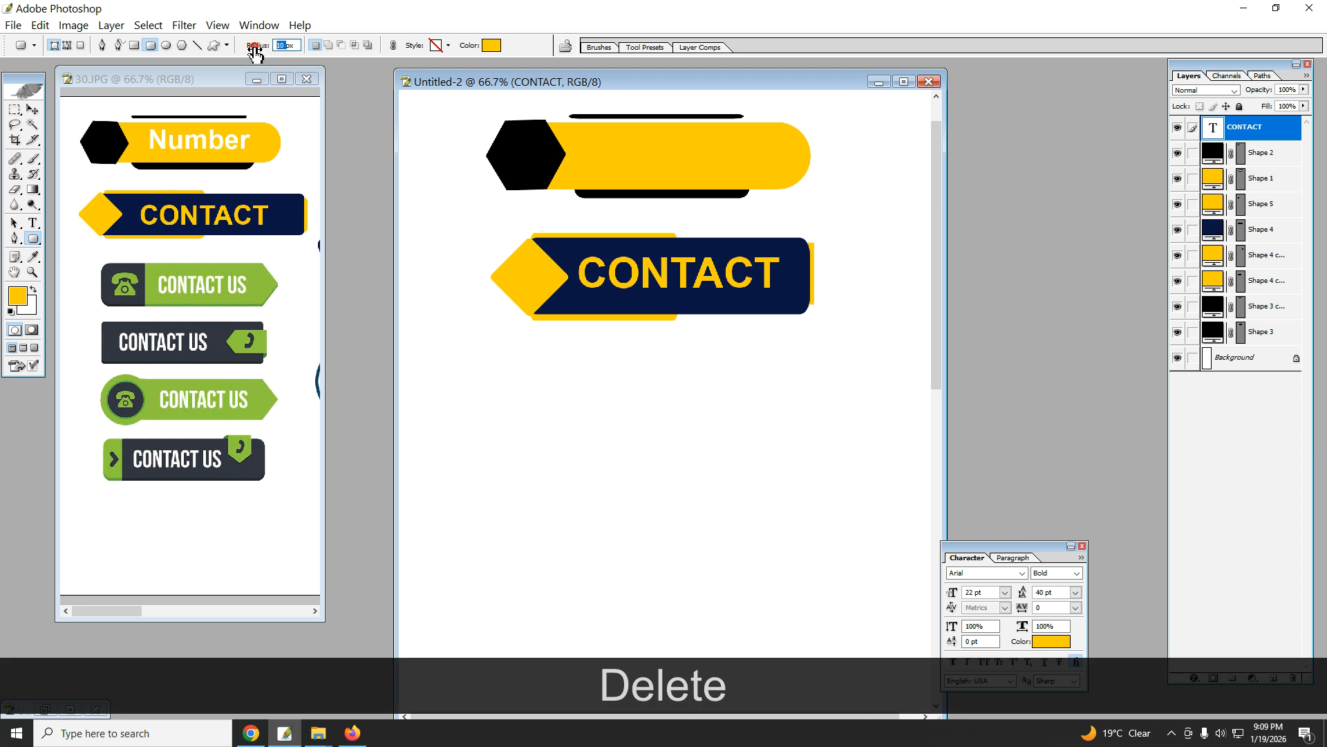
text(20)
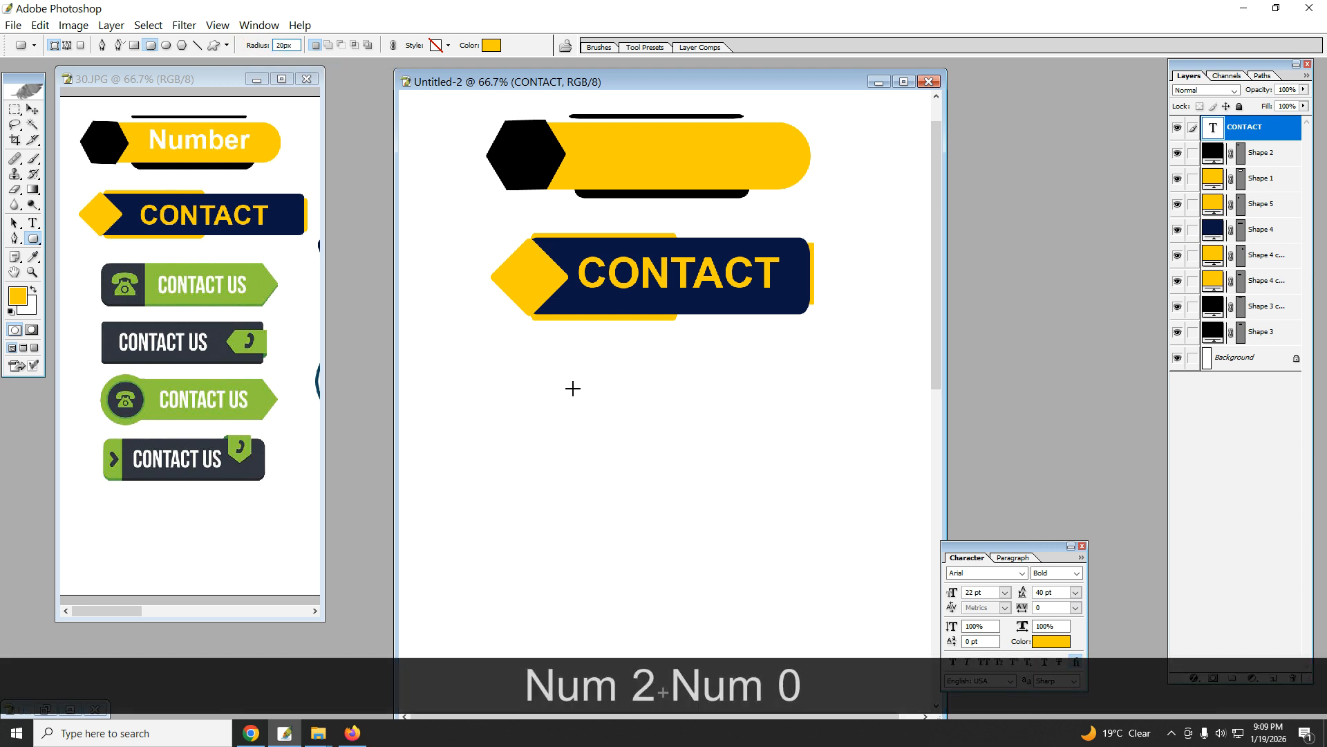
drag(523, 372, 819, 438)
click(492, 45)
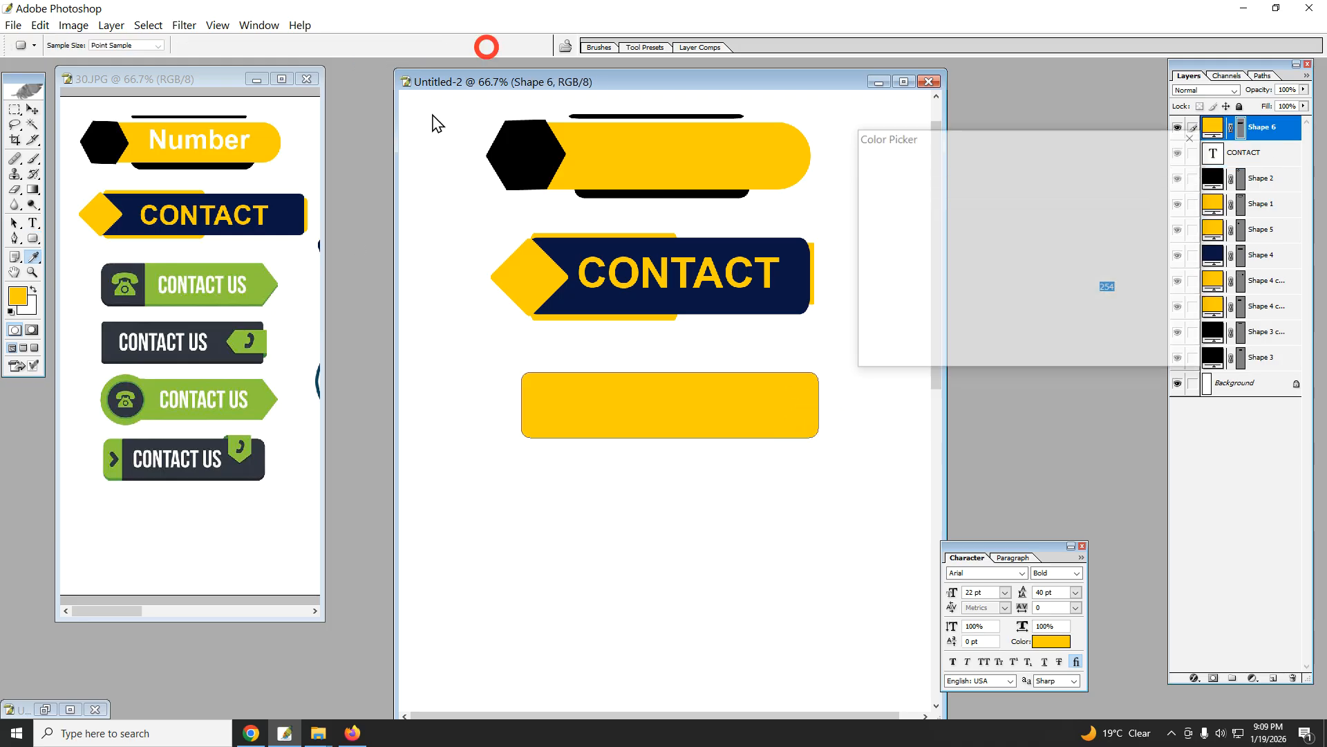
click(260, 293)
click(1164, 160)
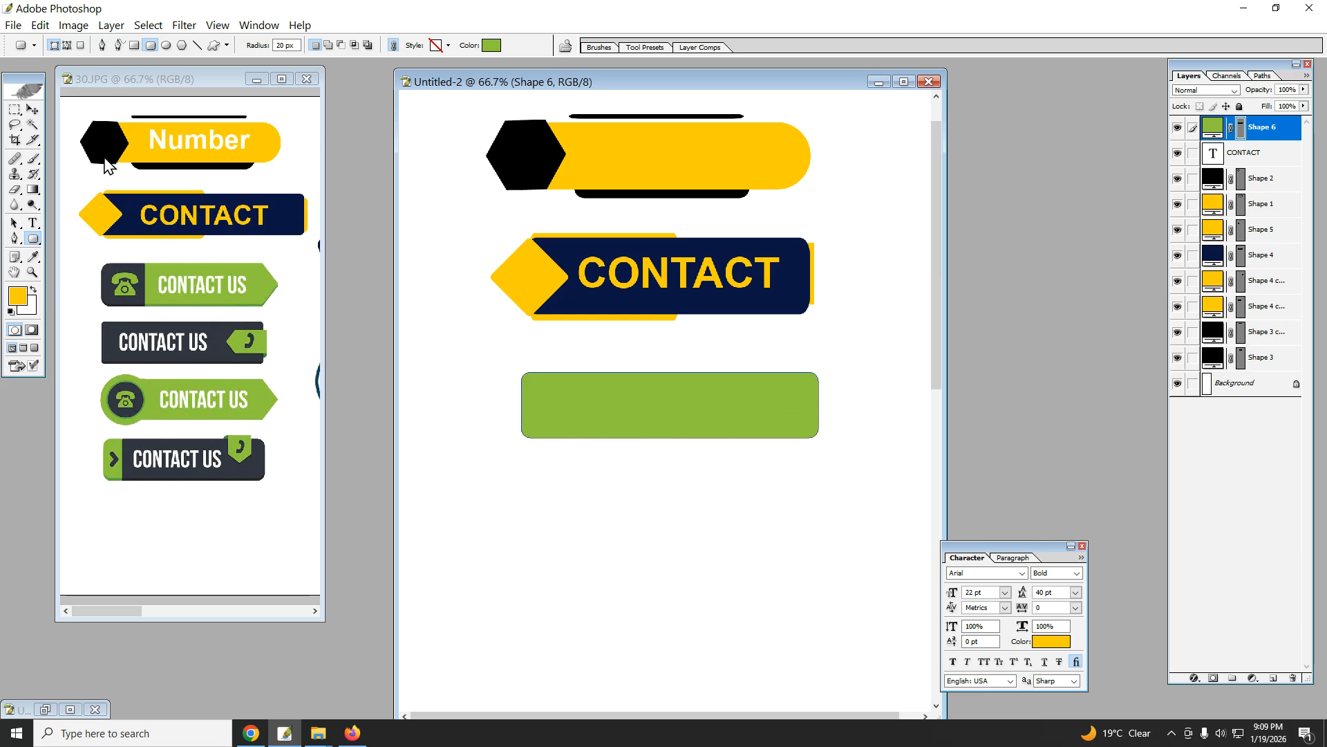
Nudge the green rectangle slightly up and right, then rasterize its layer
click(32, 109)
right_click(695, 424)
drag(694, 425, 697, 421)
right_click(1275, 128)
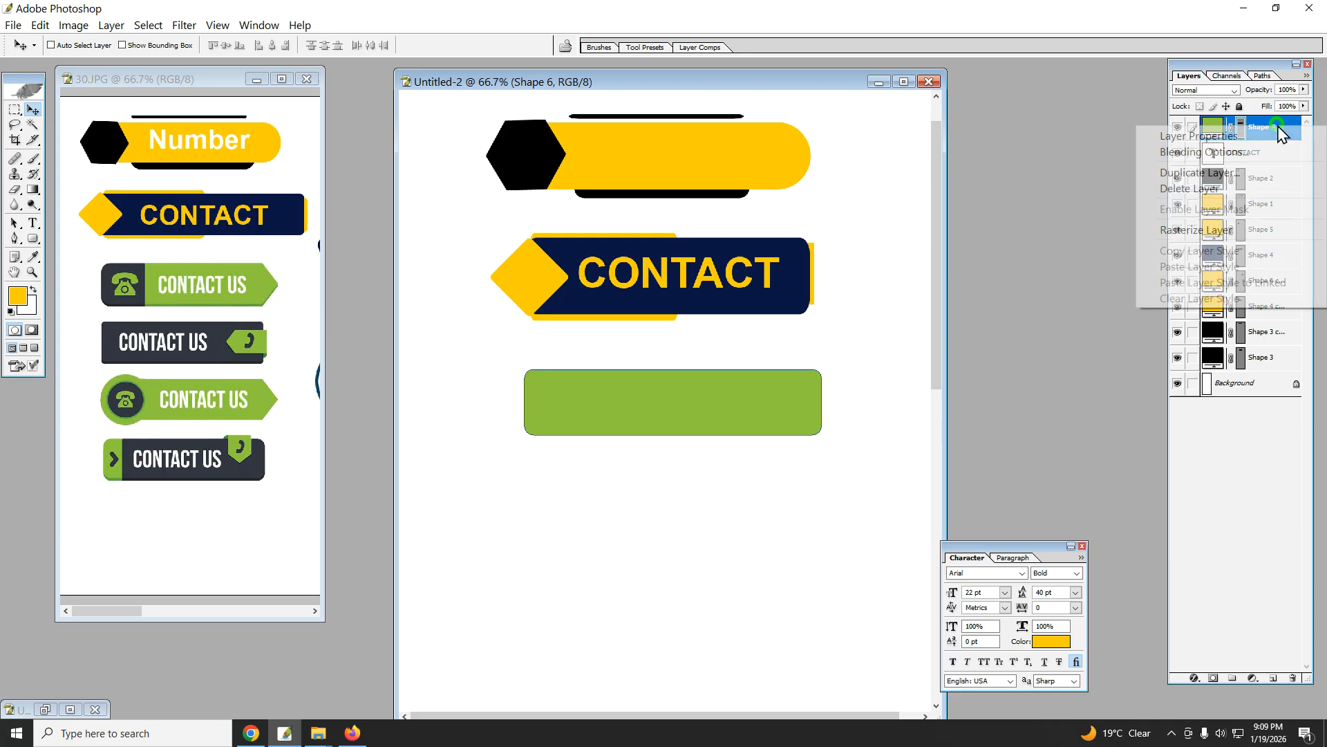
click(1182, 232)
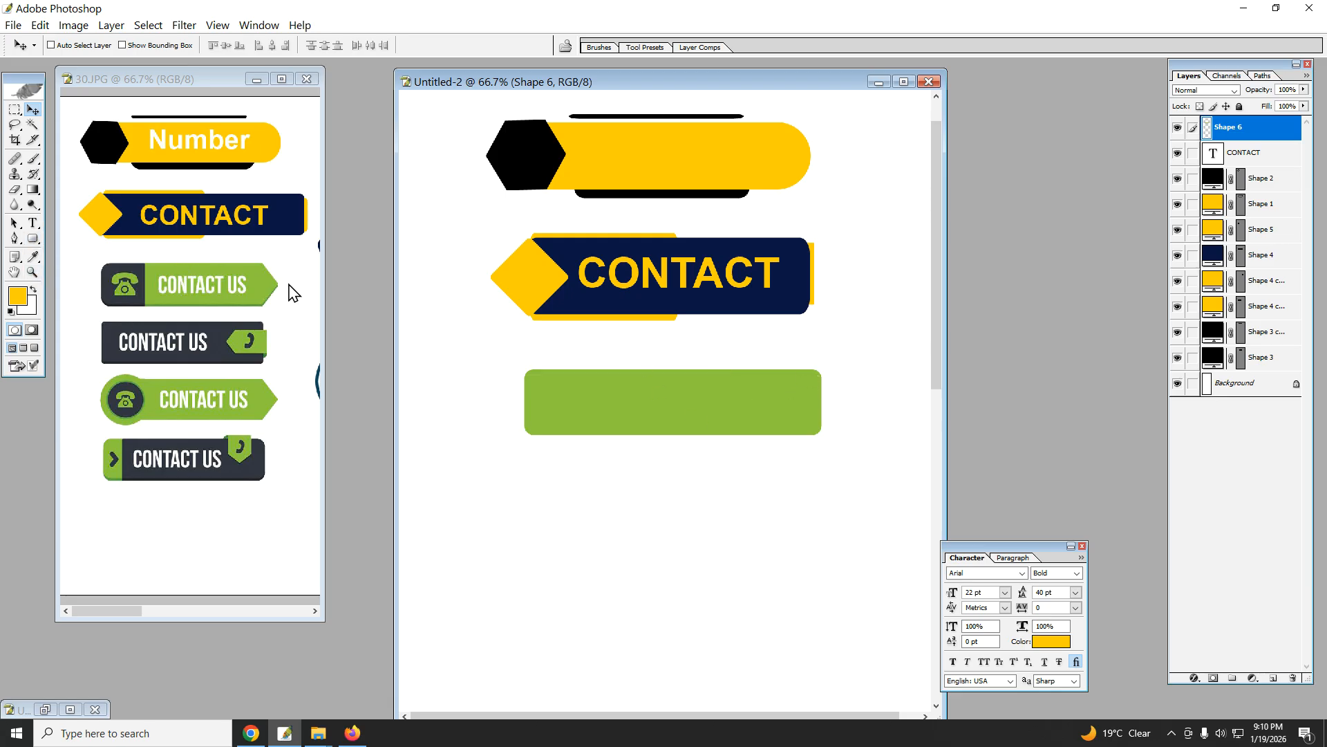
Draw a yellow chevron custom shape on the green bar
click(33, 239)
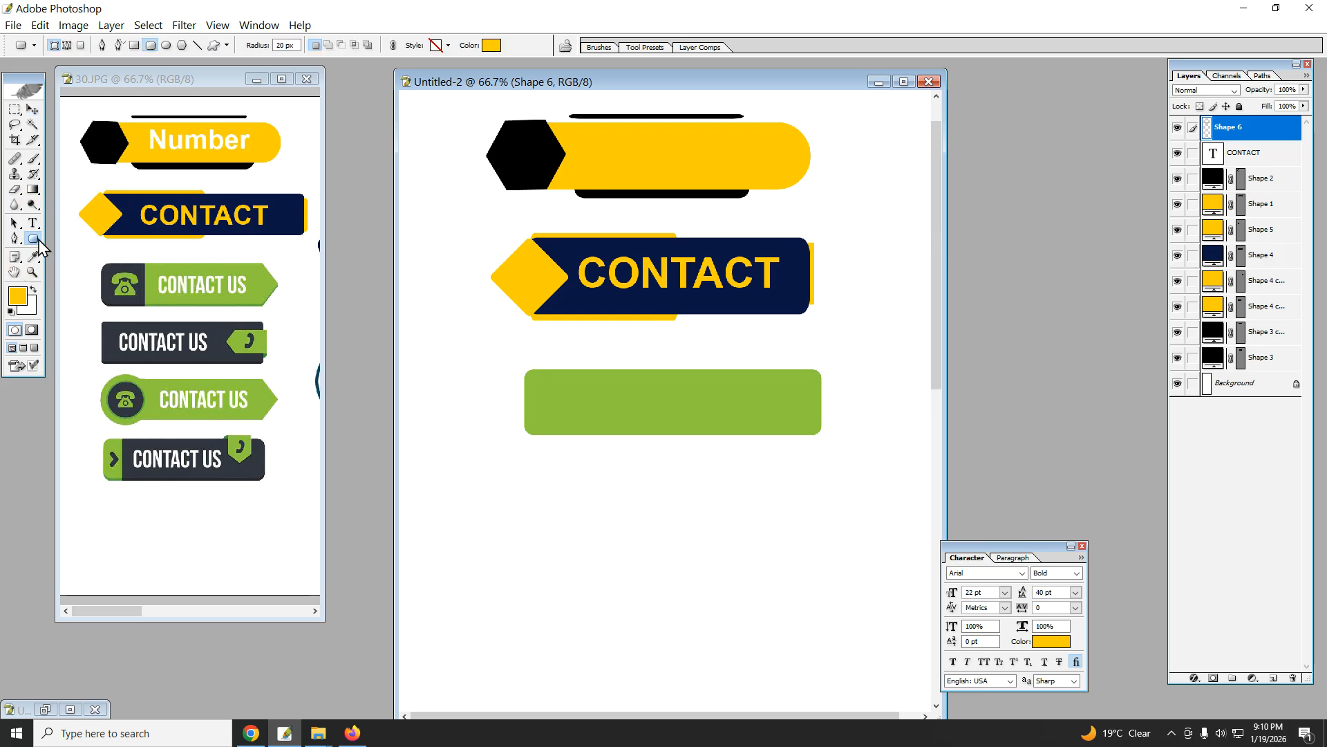
click(213, 45)
click(287, 49)
drag(508, 259, 516, 66)
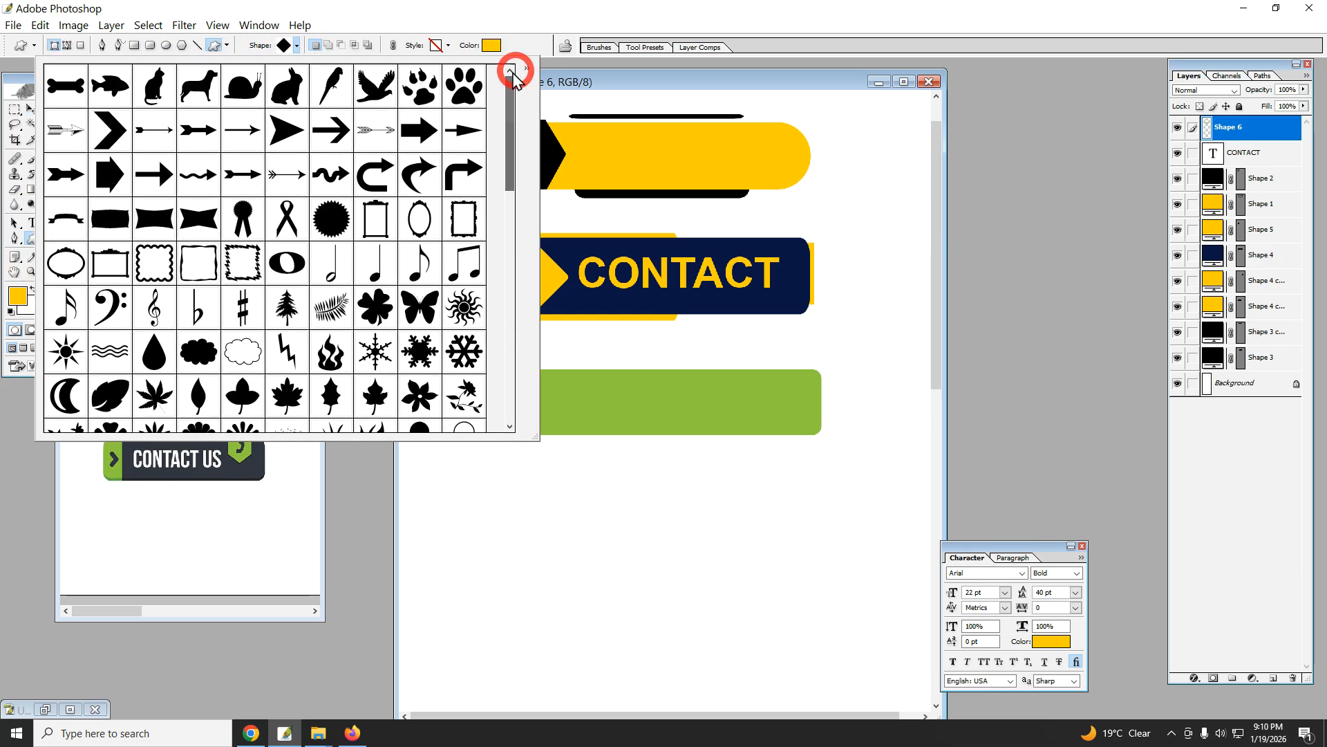
double_click(122, 146)
drag(658, 382, 716, 445)
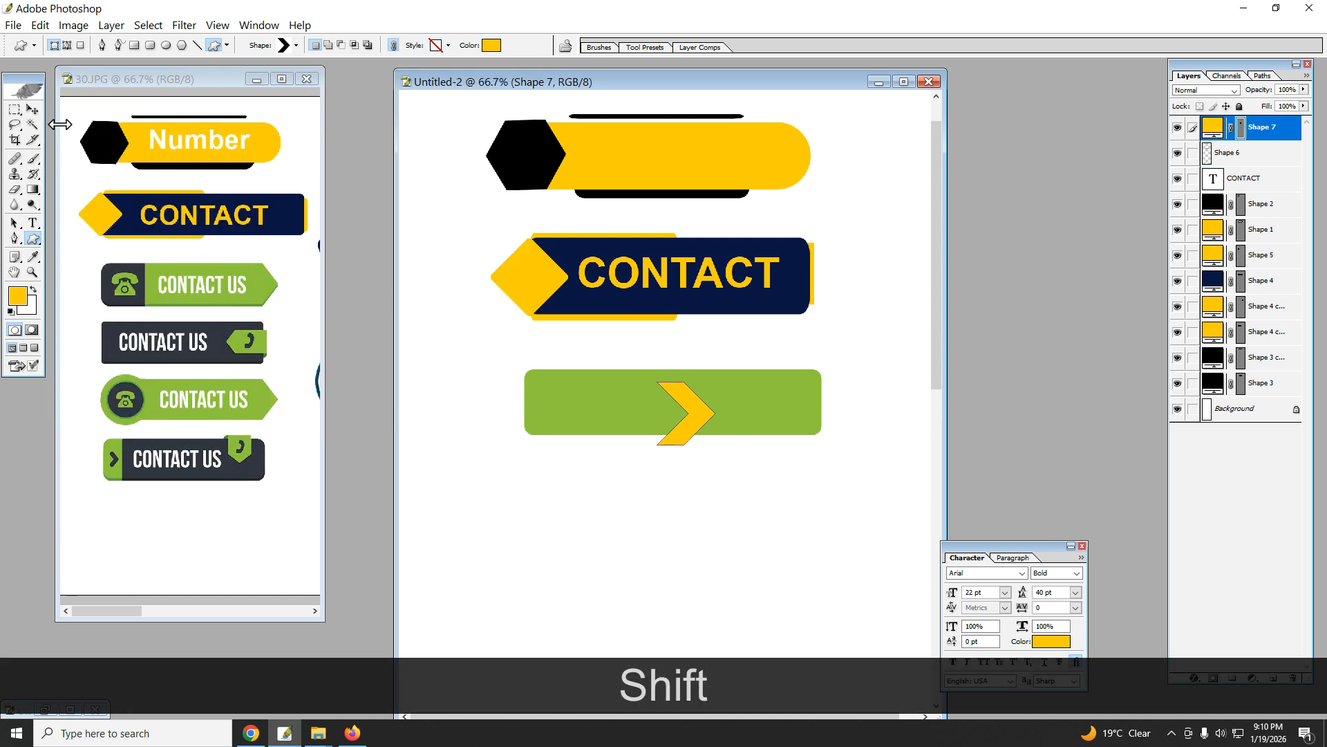
Move the chevron to the bar's right end and stretch it slightly taller
click(33, 109)
drag(689, 404, 788, 395)
ctrl+click(783, 404)
key(ctrl)
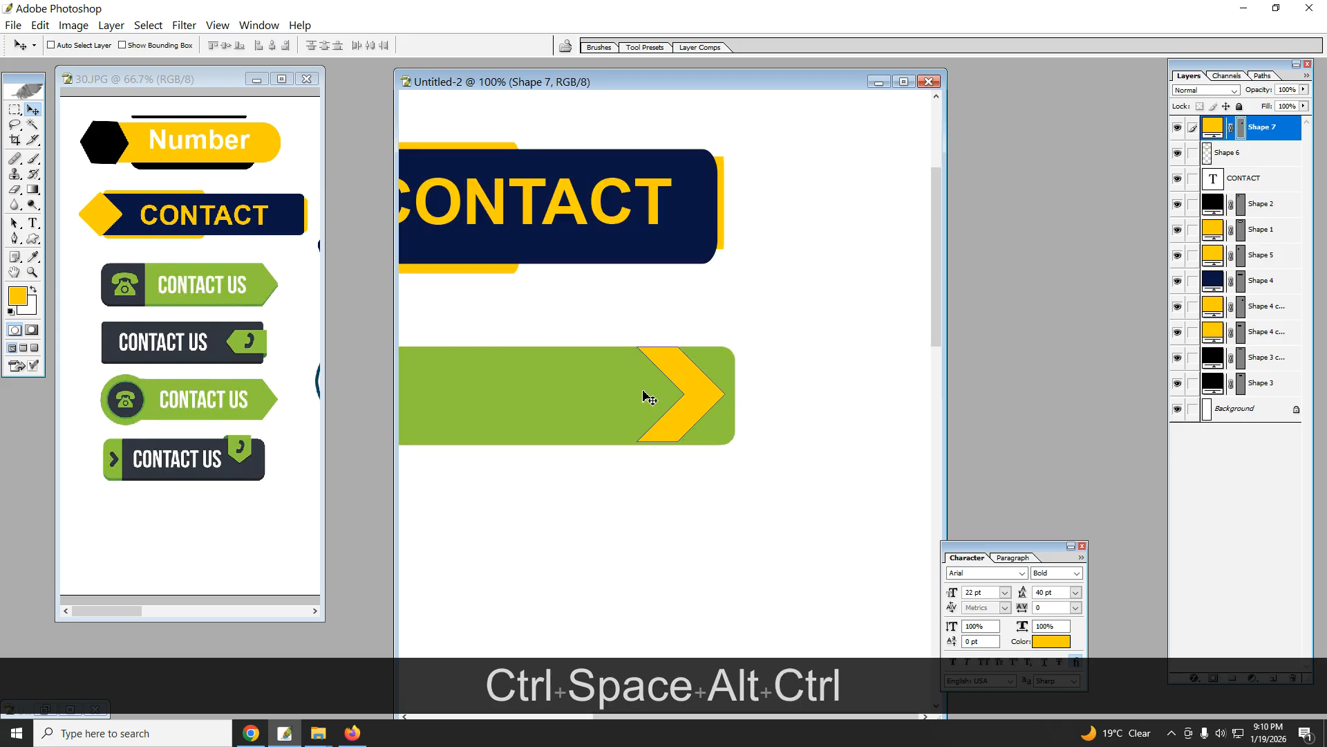
key(ctrl+t)
drag(680, 444, 681, 447)
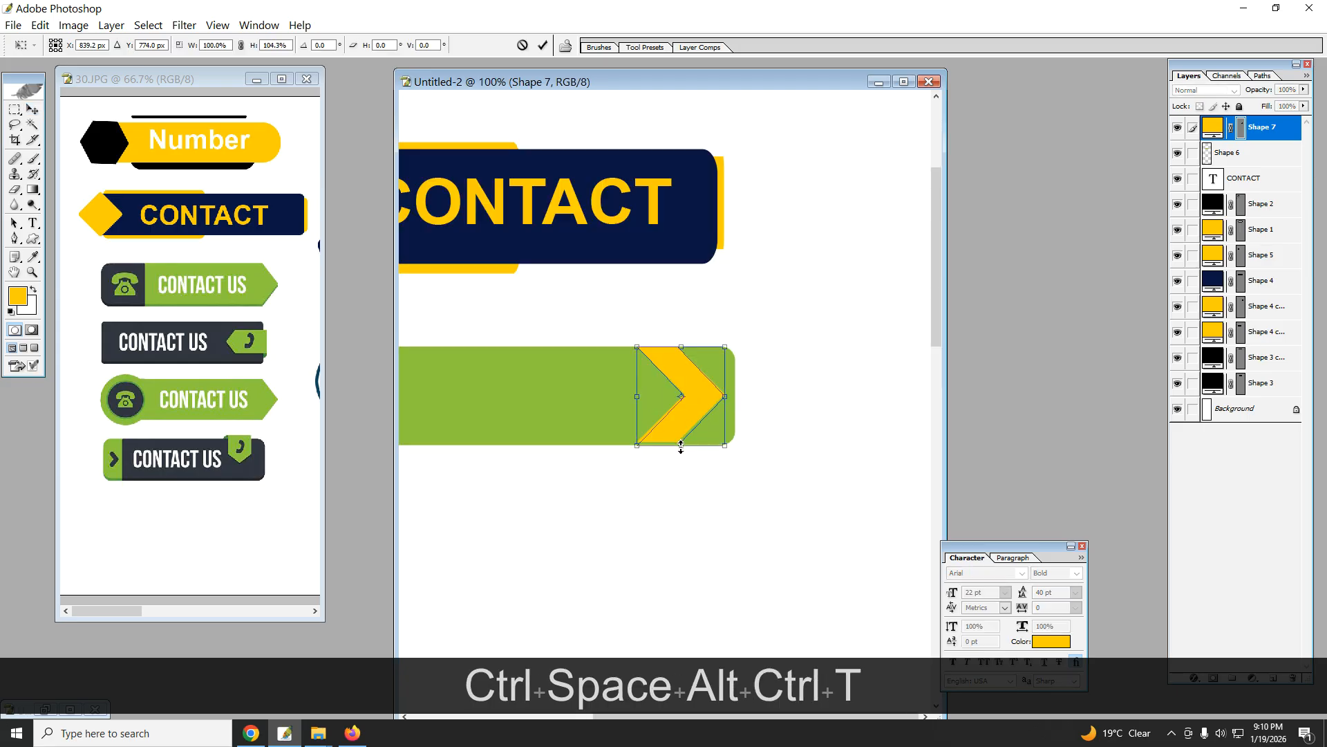
key(Return)
key(ctrl+alt+space)
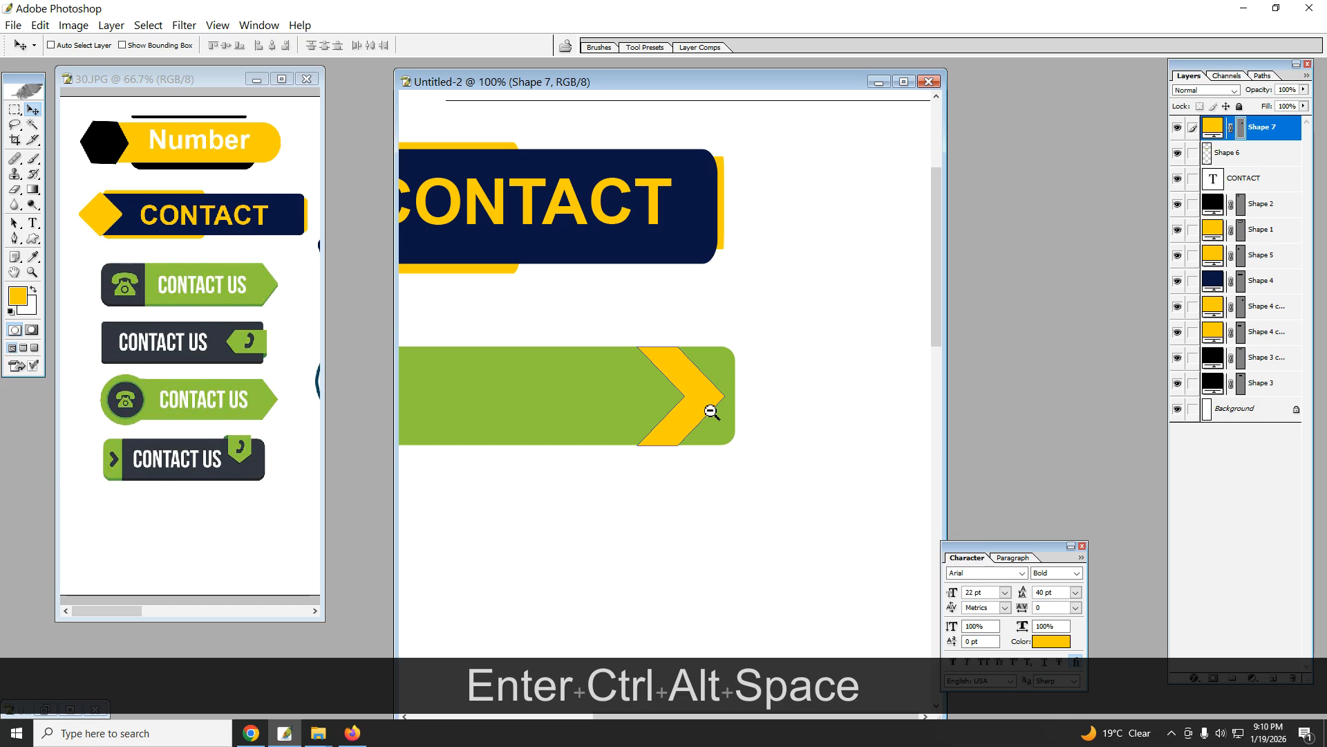
click(712, 412)
drag(715, 418, 685, 364)
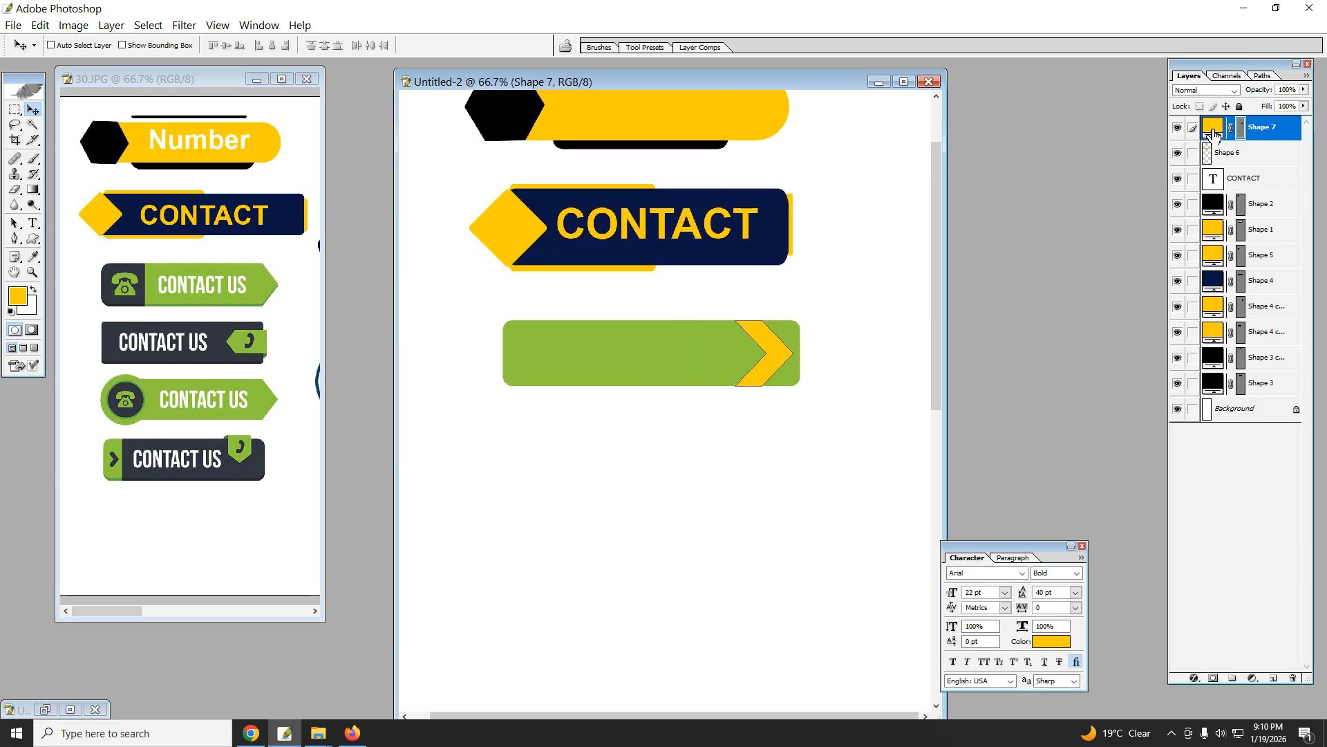
Cut the chevron's outline out of the green bar's right end
key(ctrl)
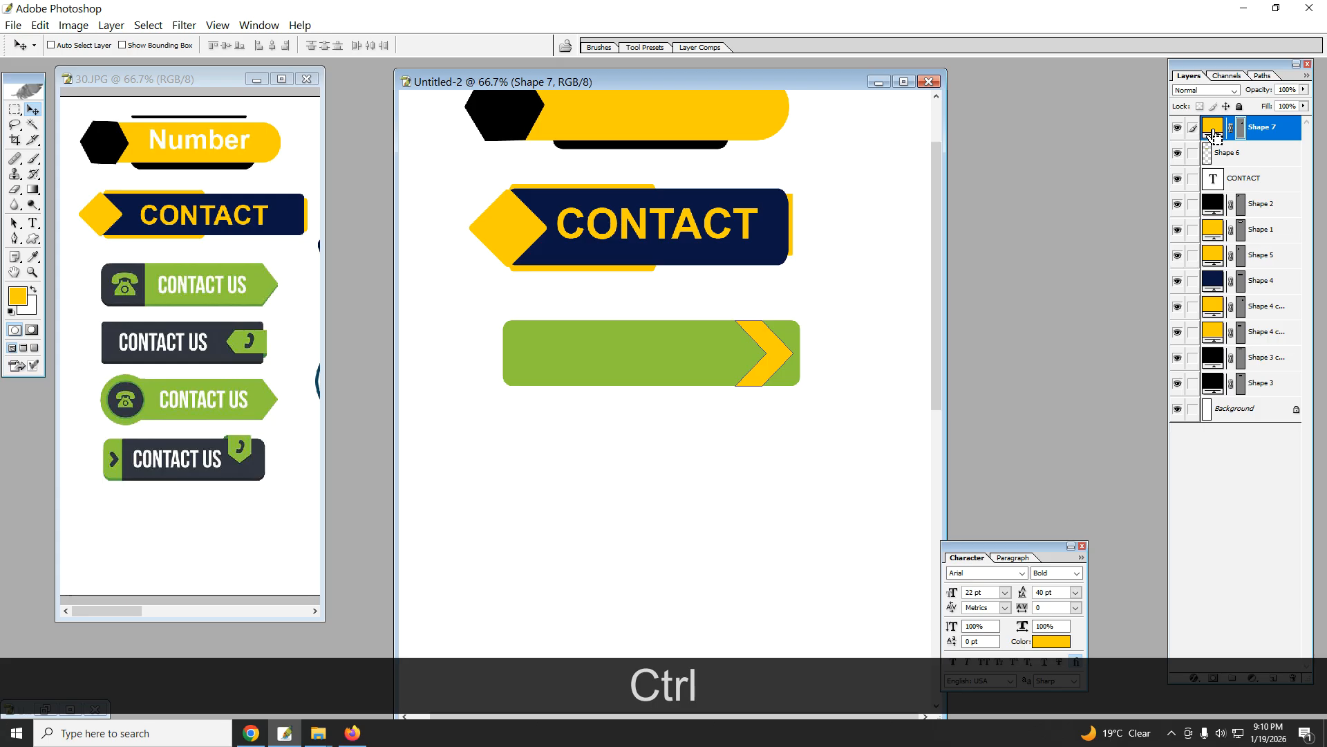
ctrl+click(1213, 129)
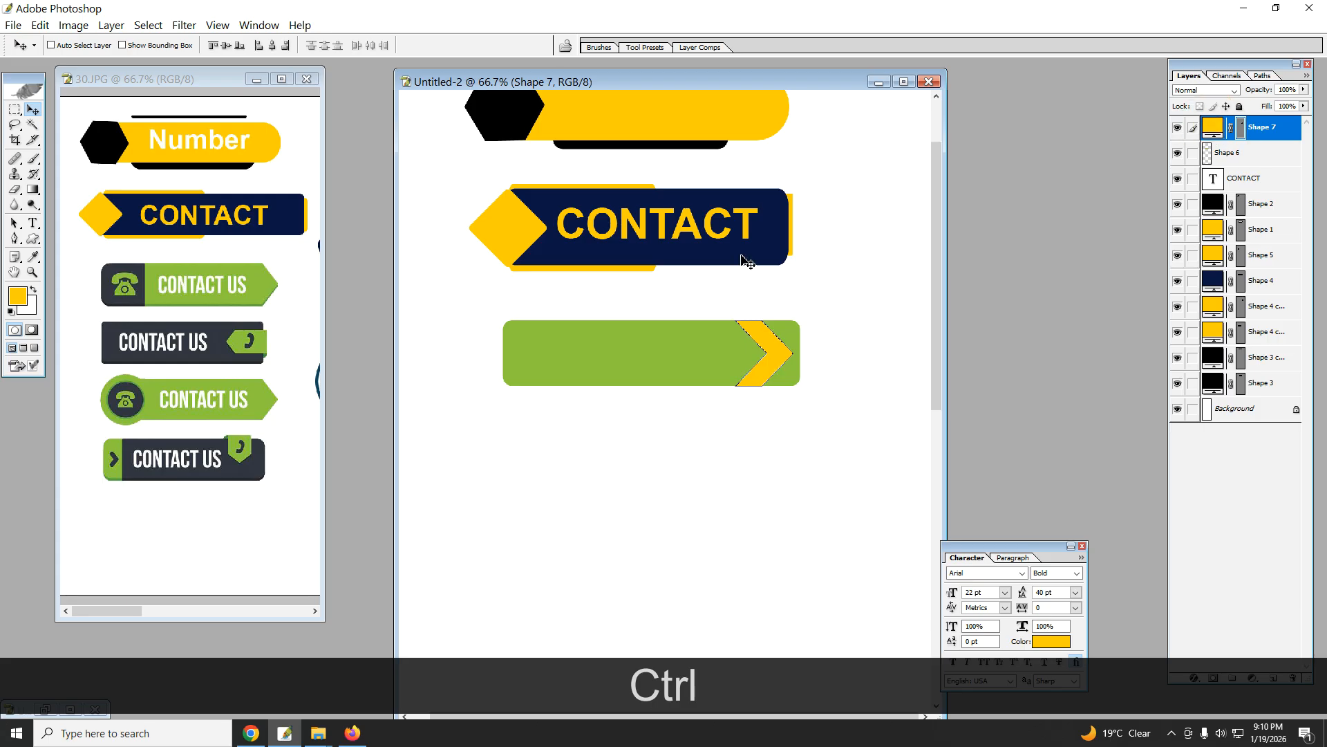
click(1238, 156)
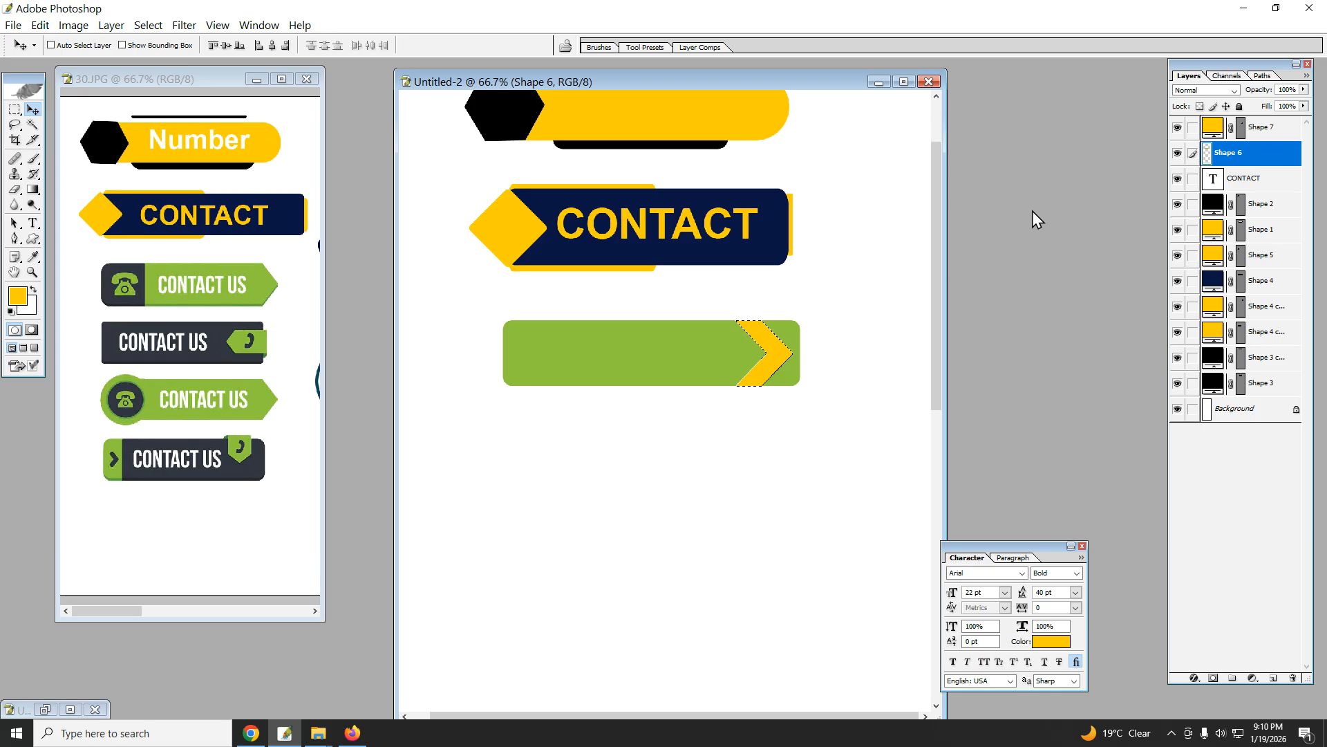
key(Delete)
key(Delete)
key(Delete)
key(Delete)
key(Delete)
key(Delete)
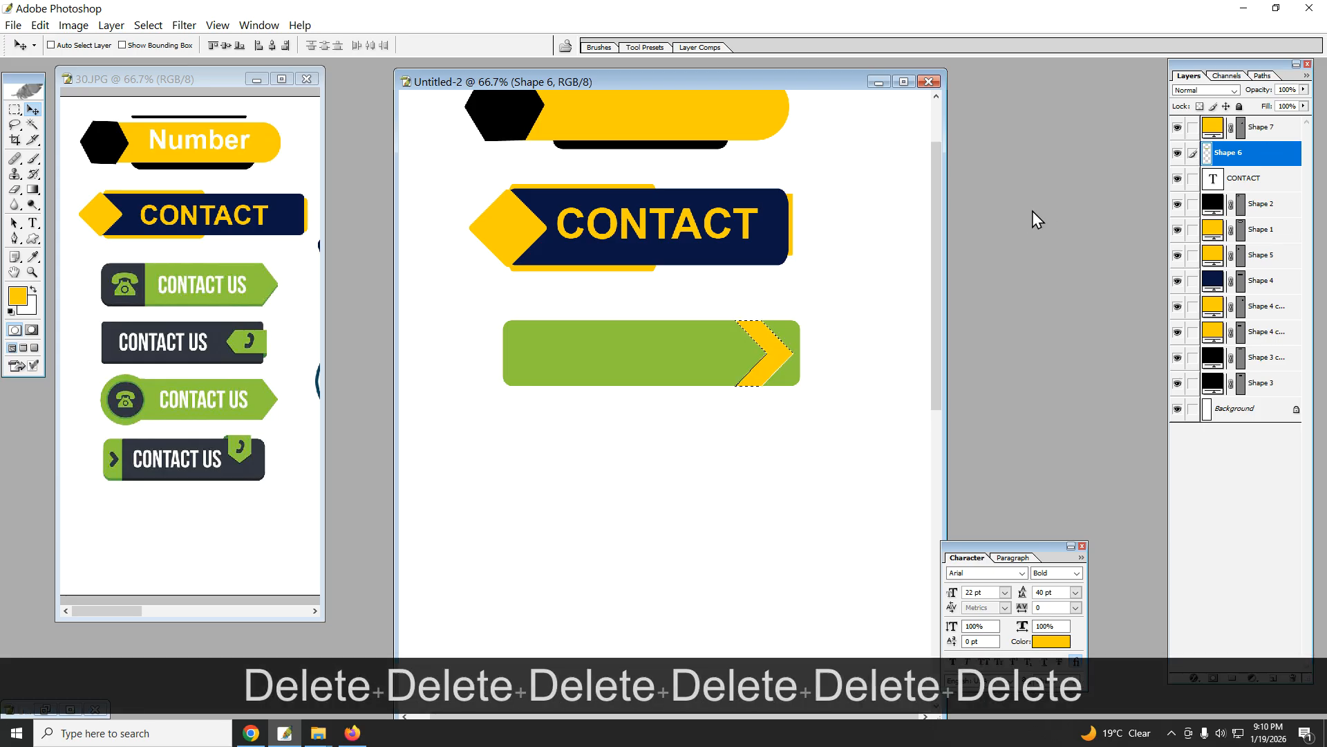
key(Delete)
key(Delete)
key(Delete)
key(Delete)
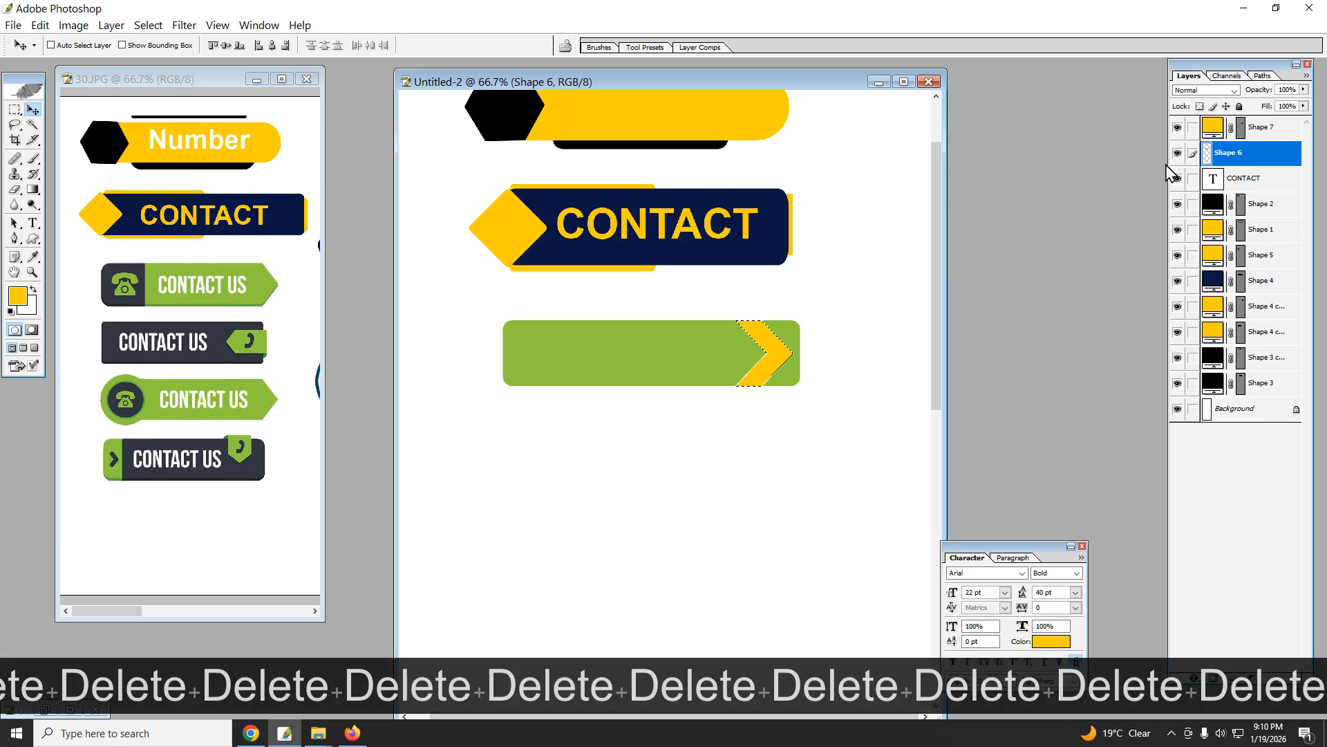
key(ctrl+d)
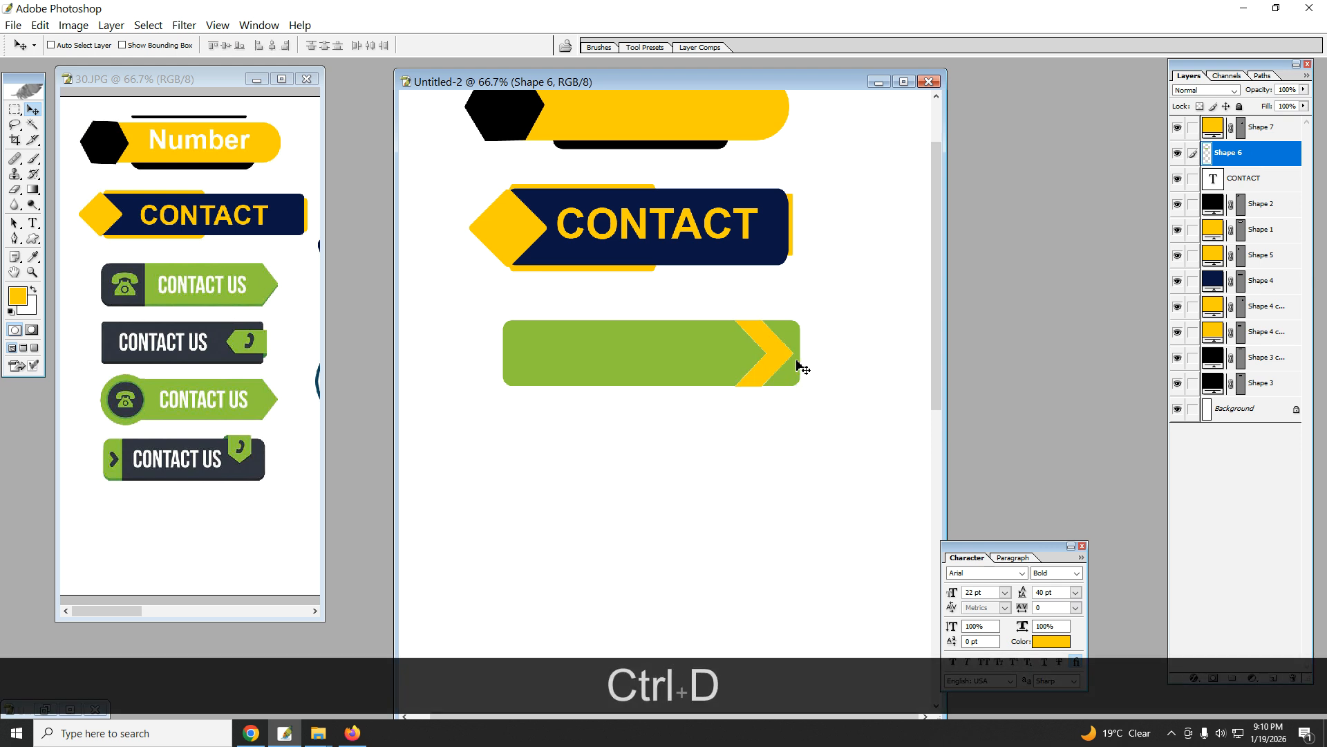
Delete the yellow chevron layer and zoom in on the notched end
right_click(764, 360)
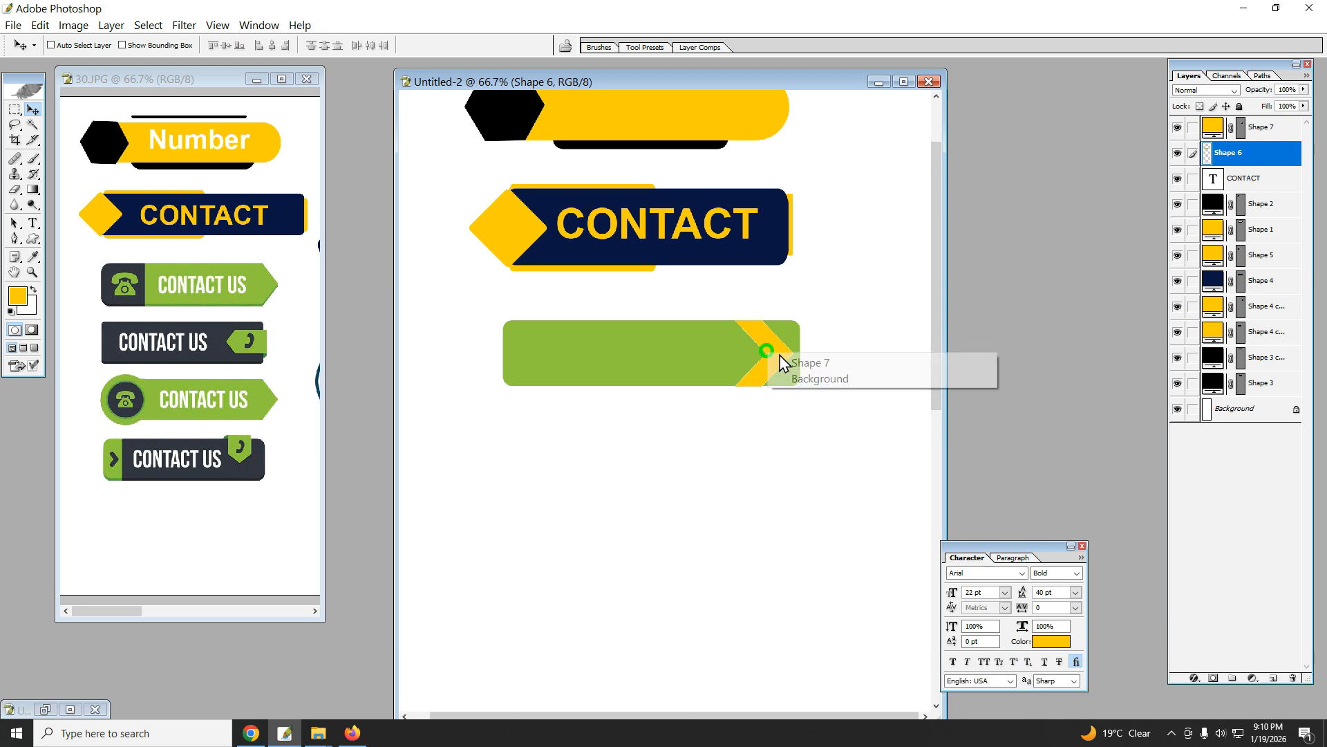
click(795, 357)
right_click(1288, 135)
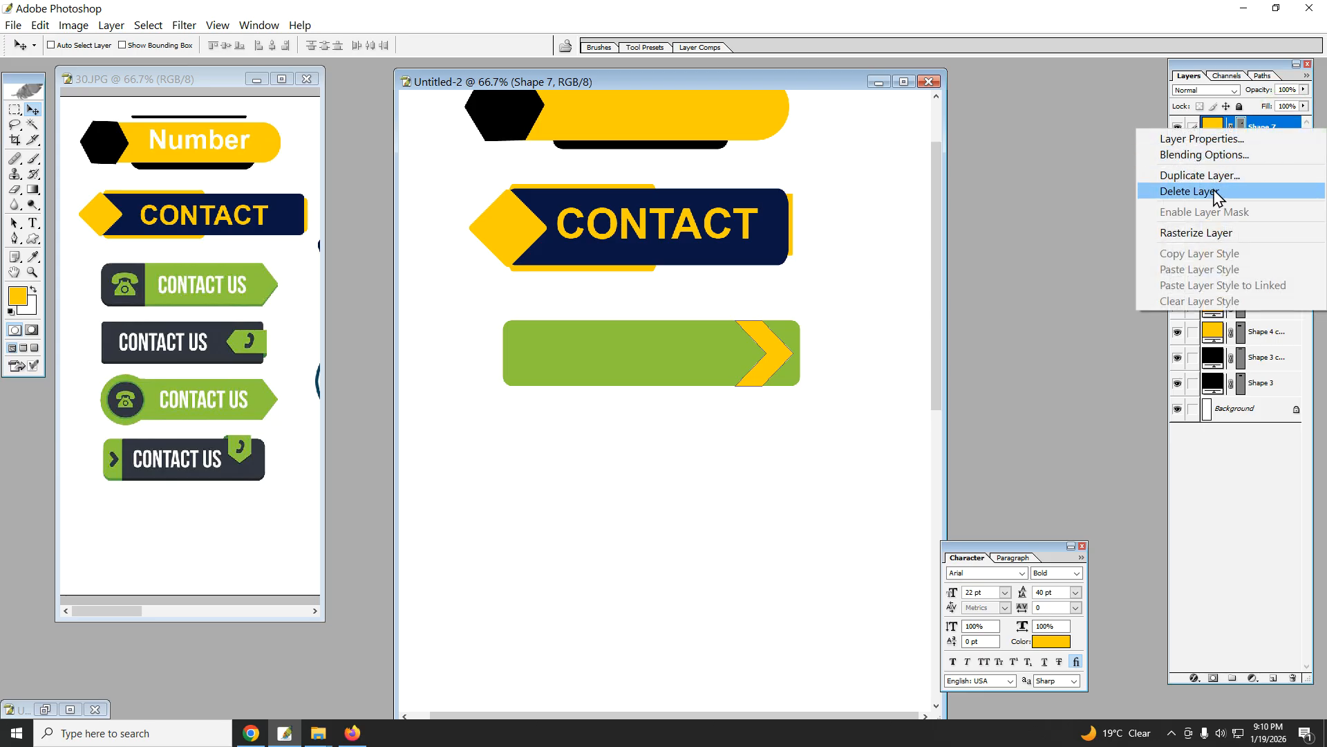
click(1213, 191)
click(637, 277)
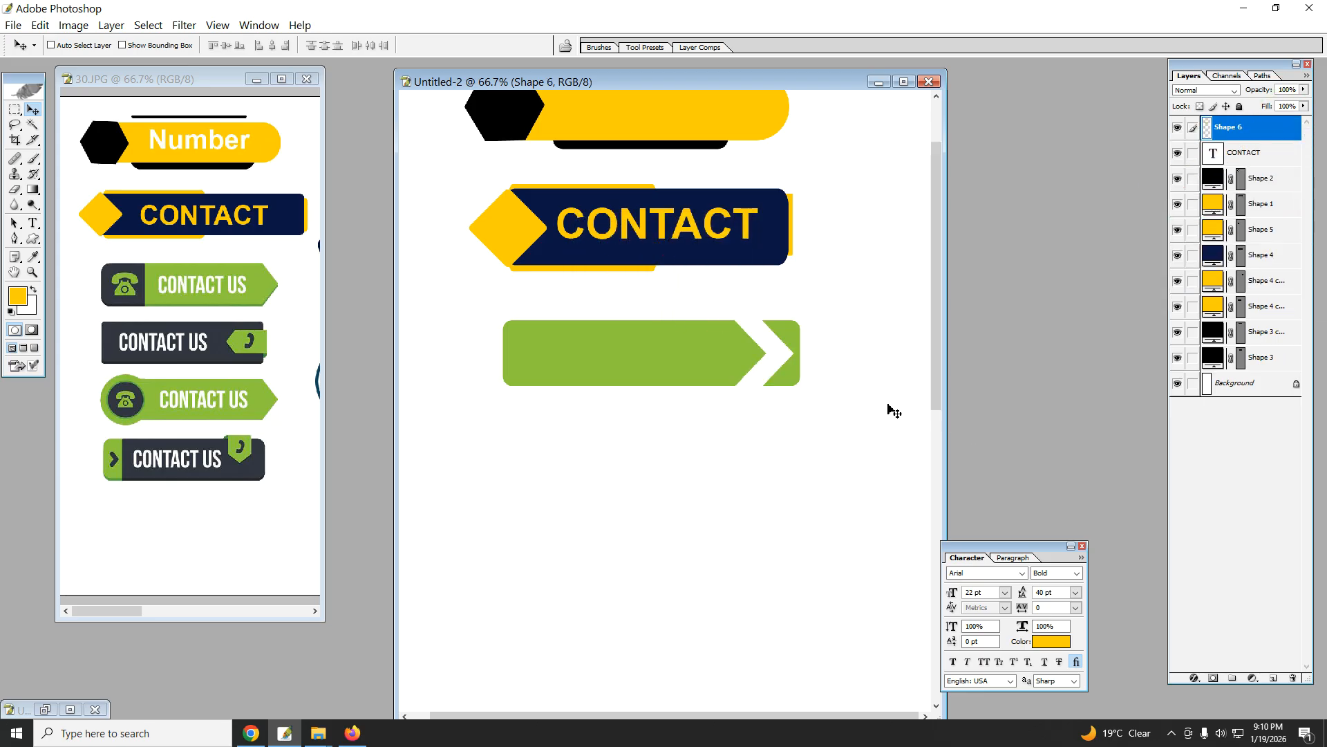
key(ctrl+space)
ctrl+click(740, 347)
drag(743, 365, 763, 301)
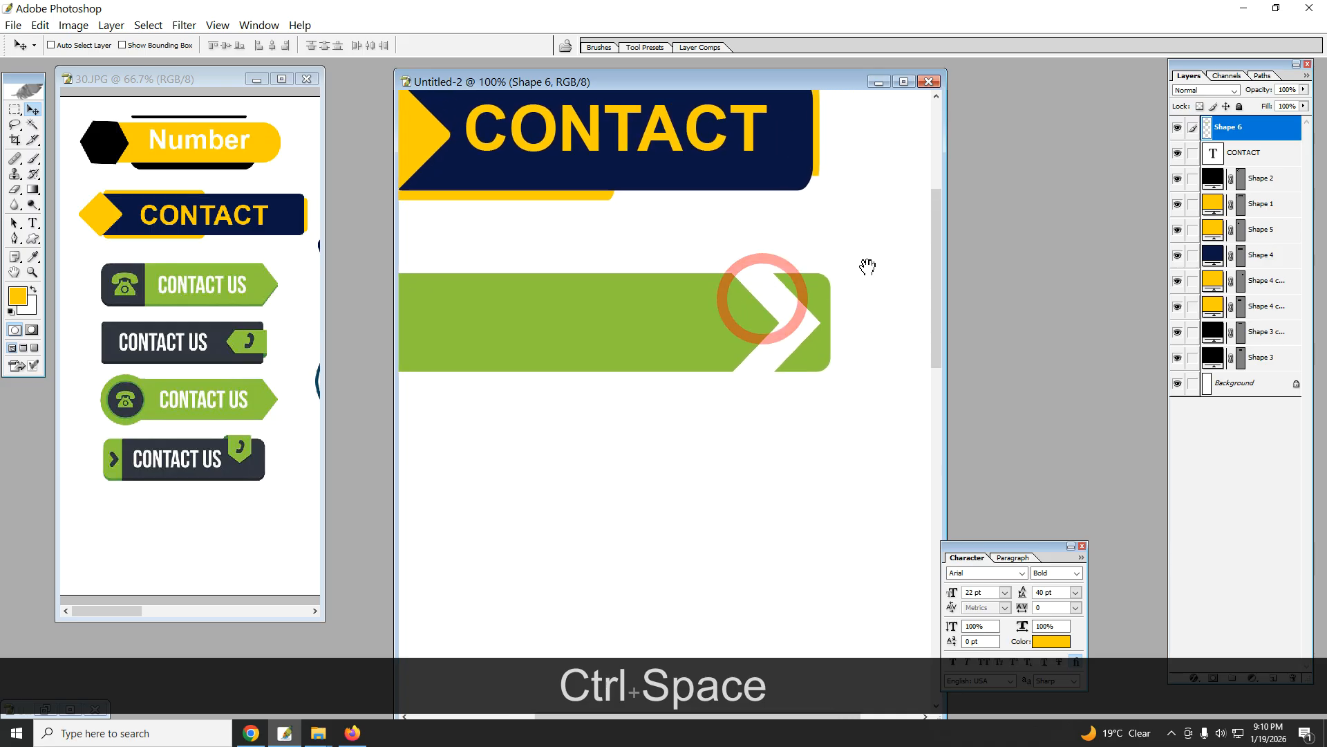
Start a new yellow shape at the notch with the Pen tool
key(p)
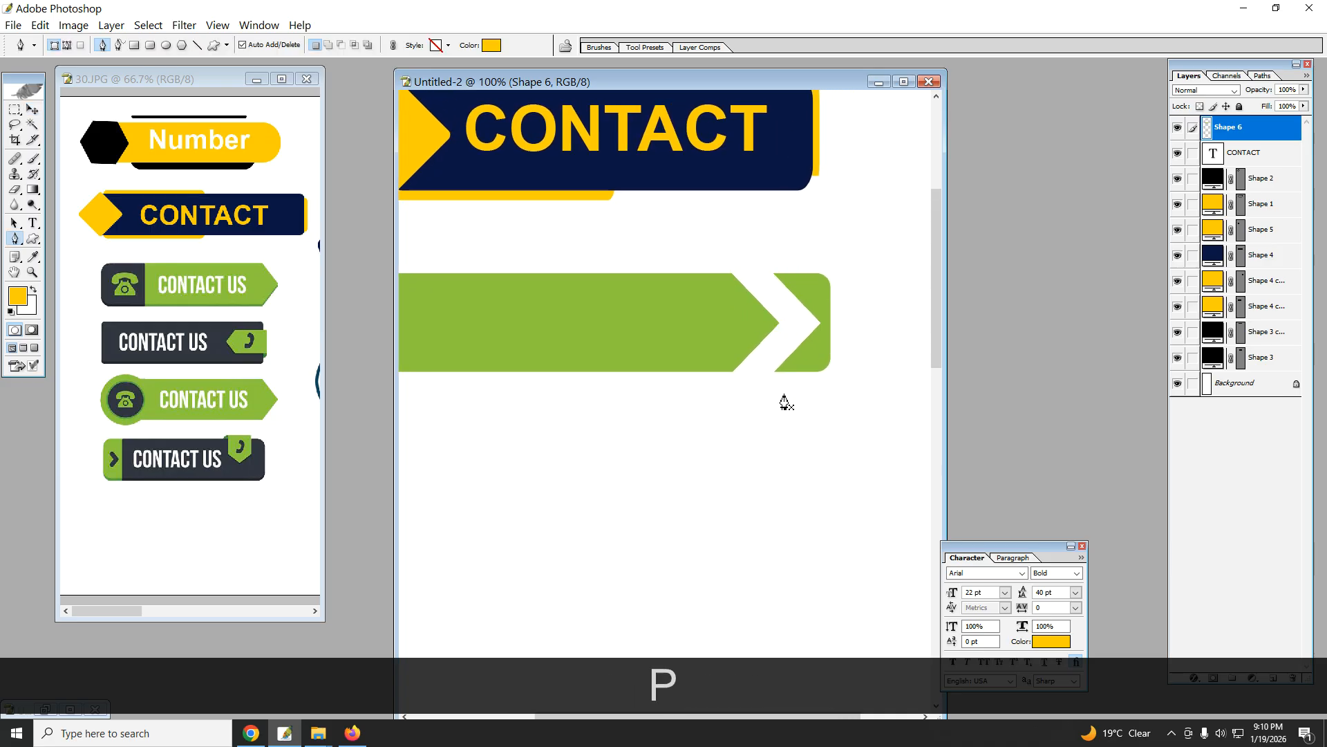
click(755, 391)
click(793, 330)
click(762, 289)
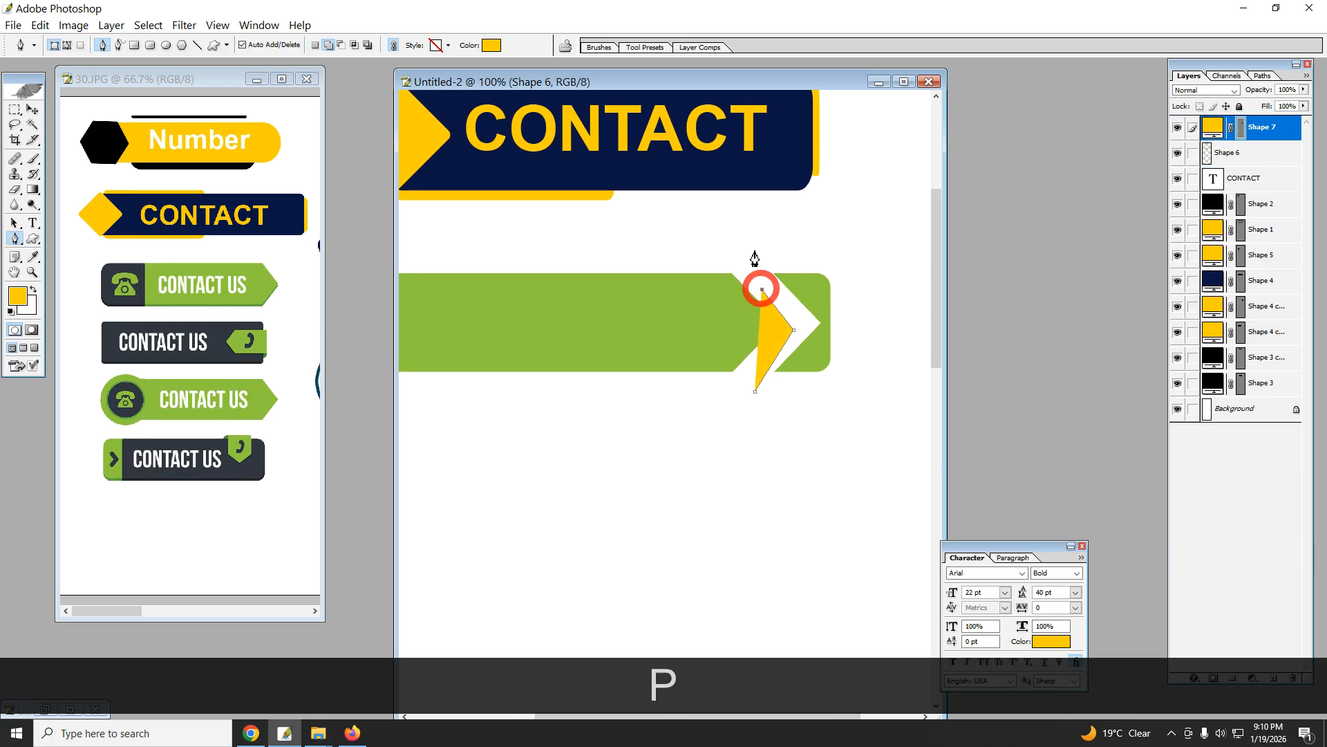
click(758, 235)
click(842, 228)
click(873, 286)
Undo the yellow pen shape and switch to the lasso tools, dismissing a feather warning
key(ctrl+alt+z)
key(ctrl+alt+z)
key(ctrl+alt+z)
key(ctrl+alt+z)
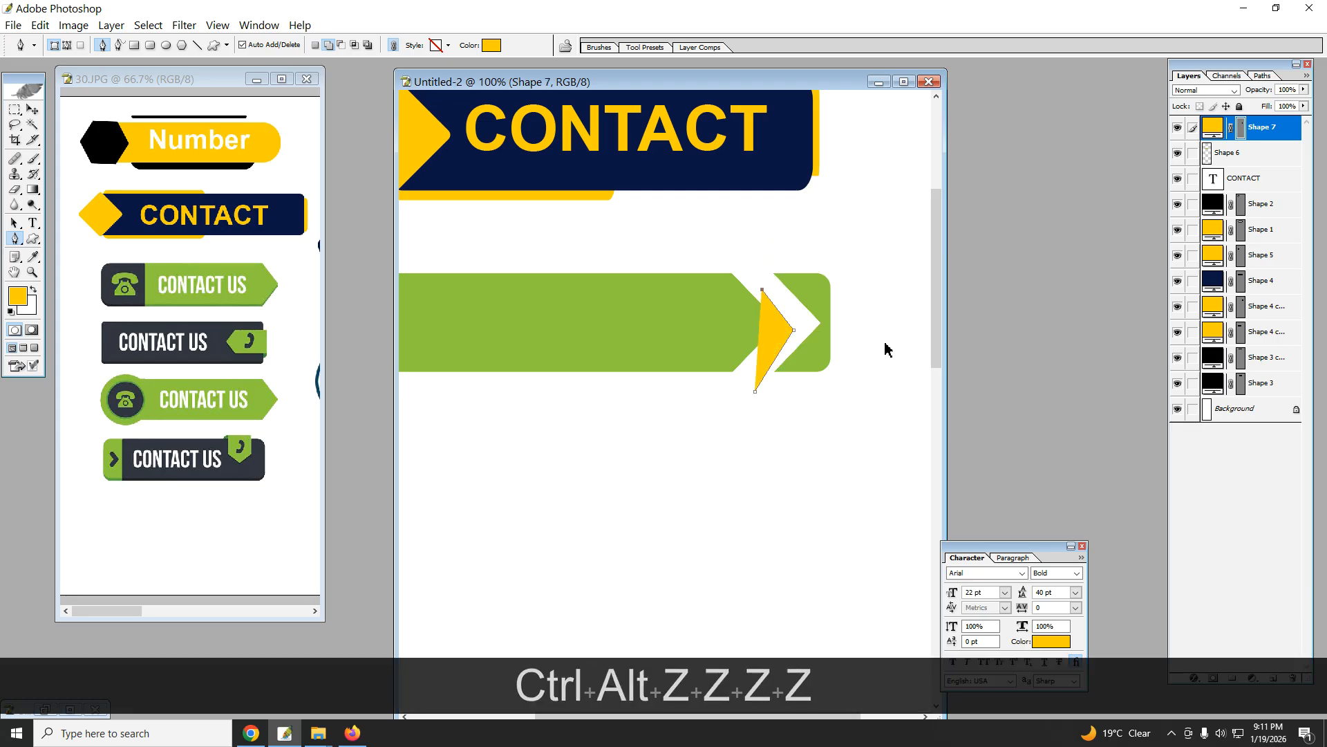
key(ctrl+alt+z)
key(ctrl+alt+z)
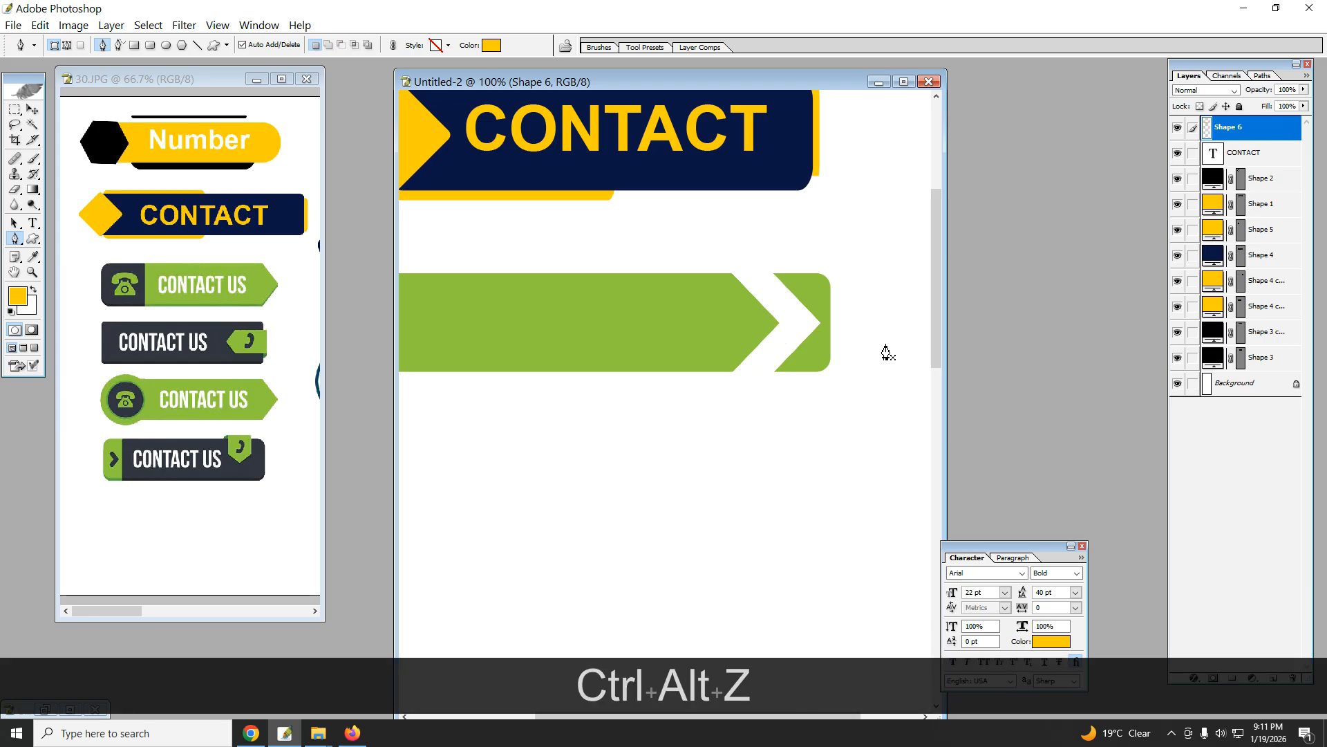
key(l)
key(Return)
text(L)
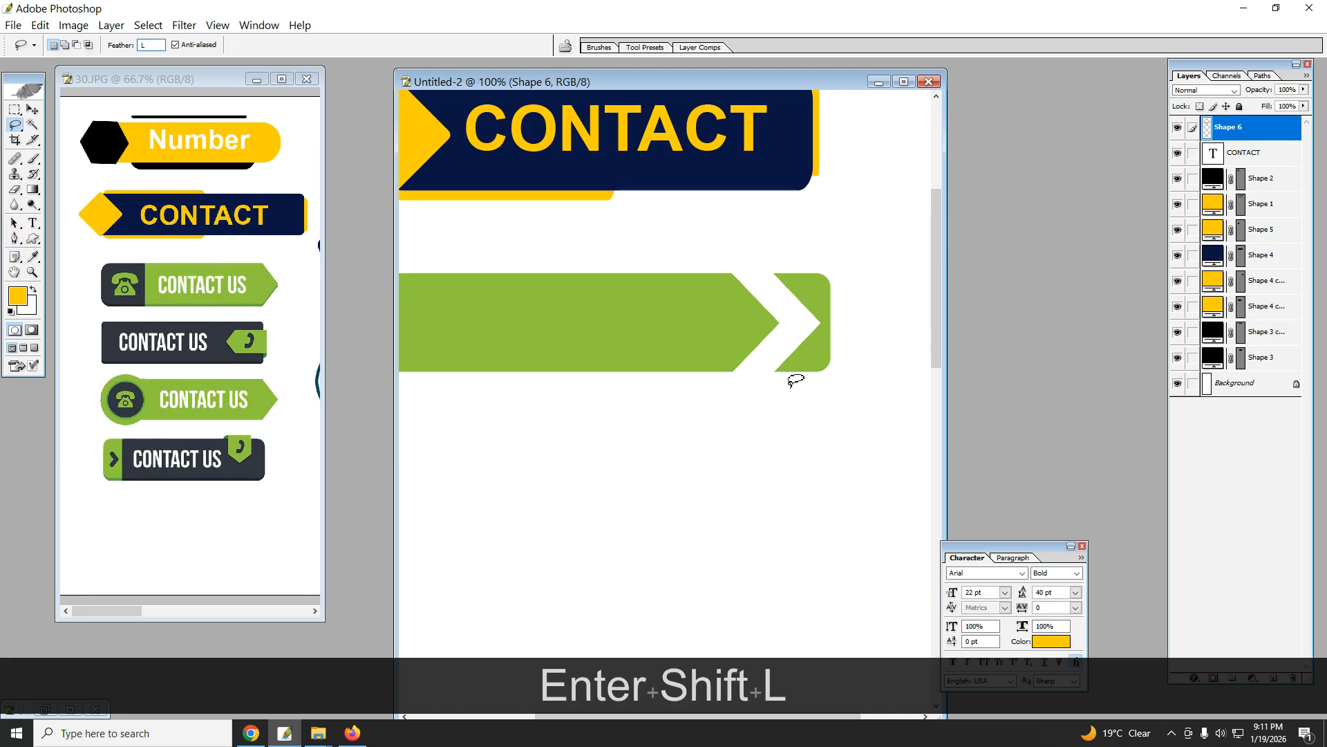
text(KK)
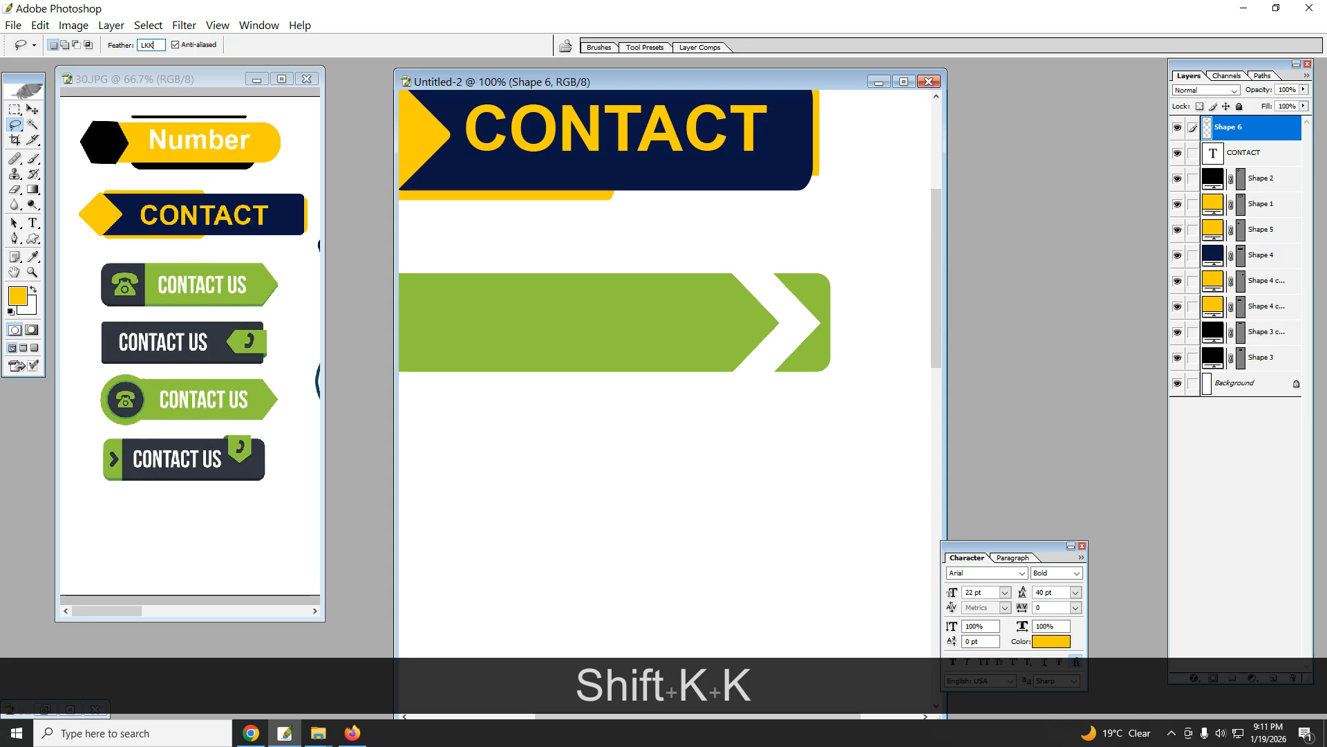
click(15, 124)
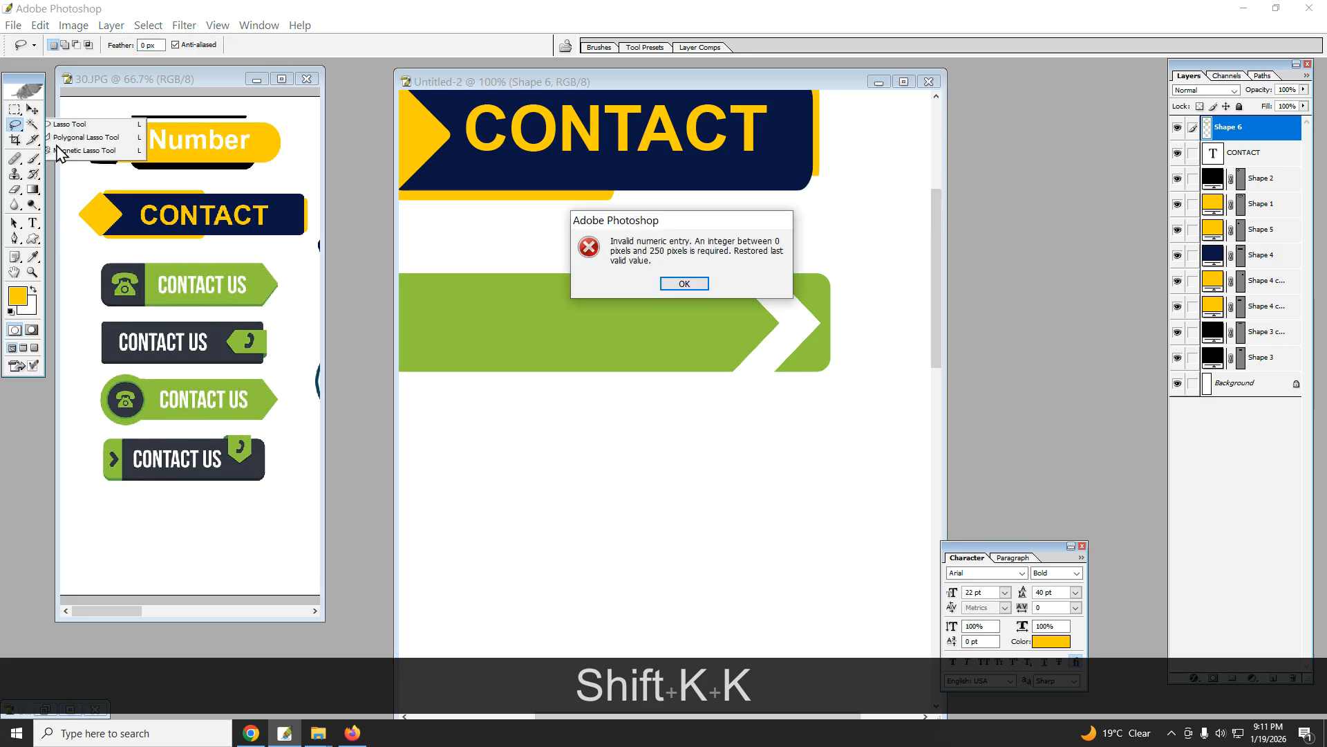
click(684, 284)
Select the leftover green tip past the notch with the Polygonal Lasso and delete it
click(86, 137)
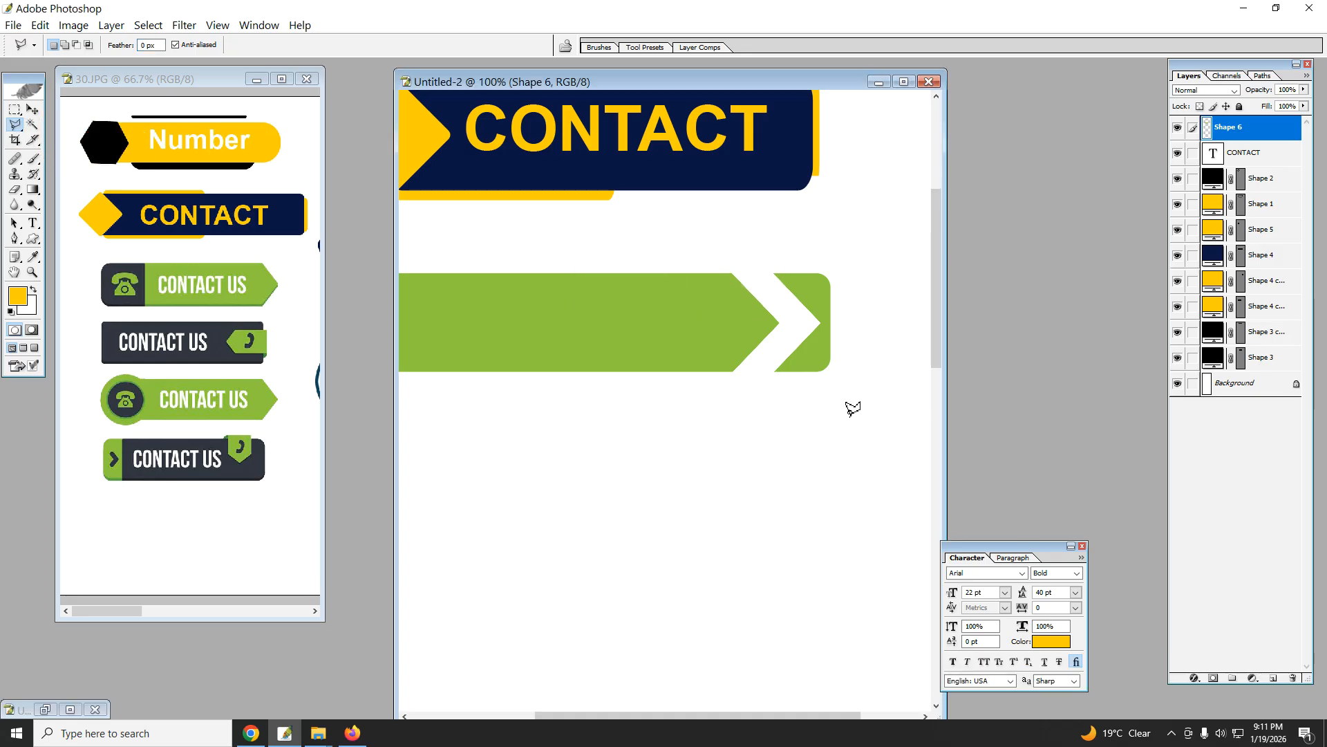
click(780, 345)
click(800, 330)
click(762, 272)
click(815, 246)
click(869, 250)
click(887, 377)
click(830, 458)
click(779, 452)
click(743, 406)
key(Delete)
key(ctrl+d)
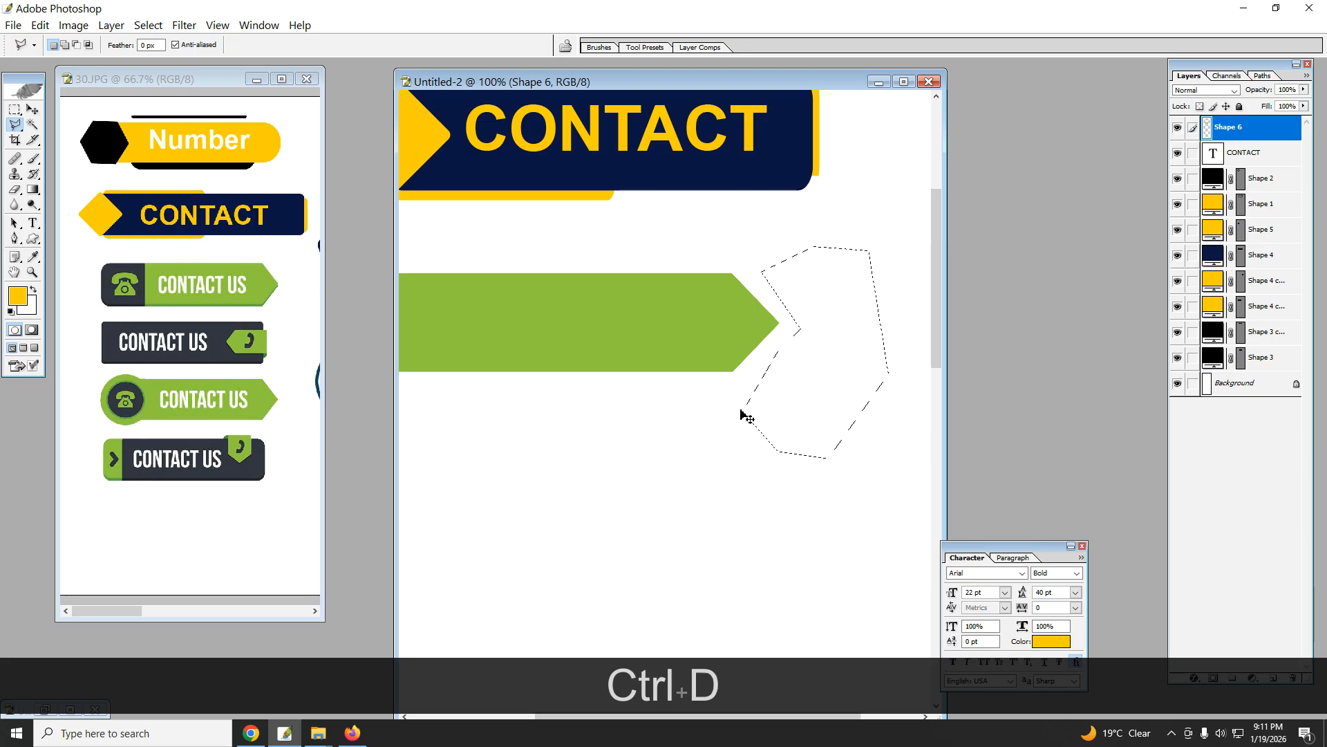
alt+click(622, 384)
drag(558, 376, 697, 343)
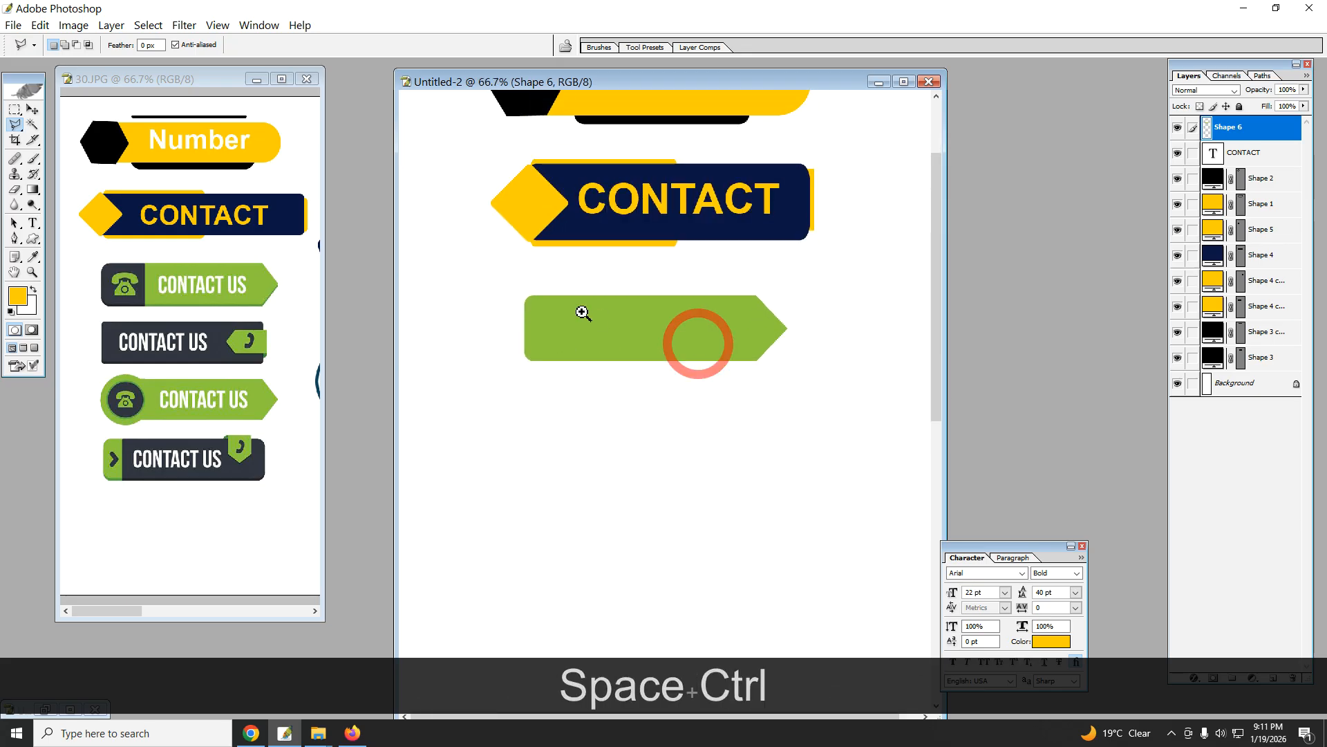
Move the green arrow up and right, then scale it to about 120% width and 86% height
key(v)
right_click(678, 328)
click(711, 334)
drag(628, 332, 646, 317)
key(ctrl+t)
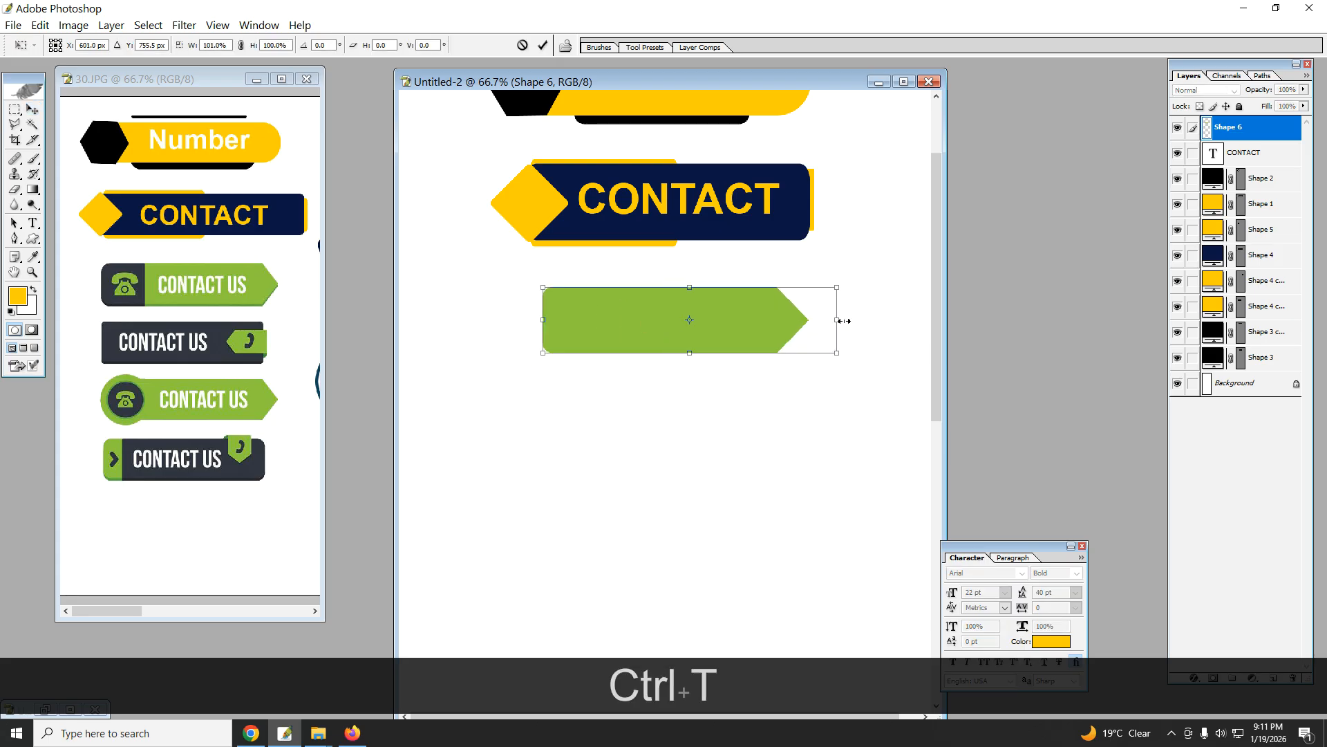
drag(837, 322, 855, 318)
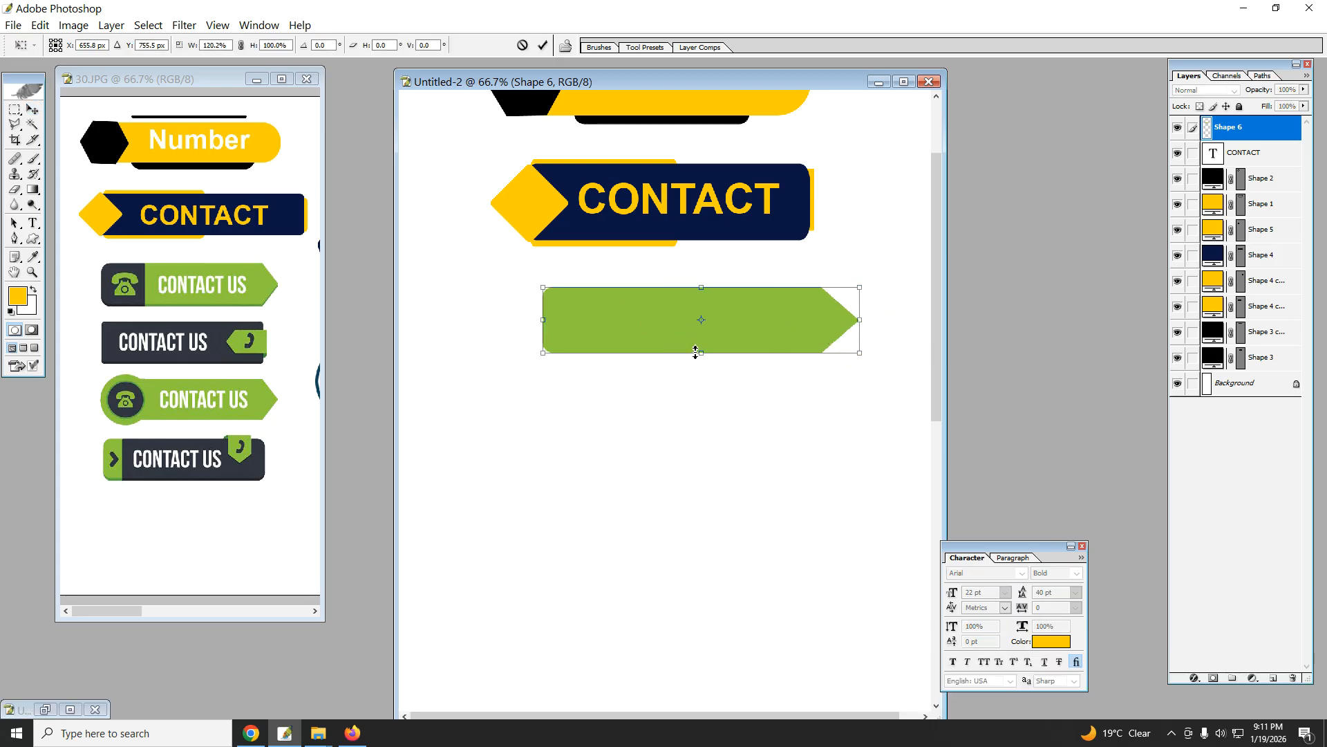
drag(695, 353, 695, 344)
key(Return)
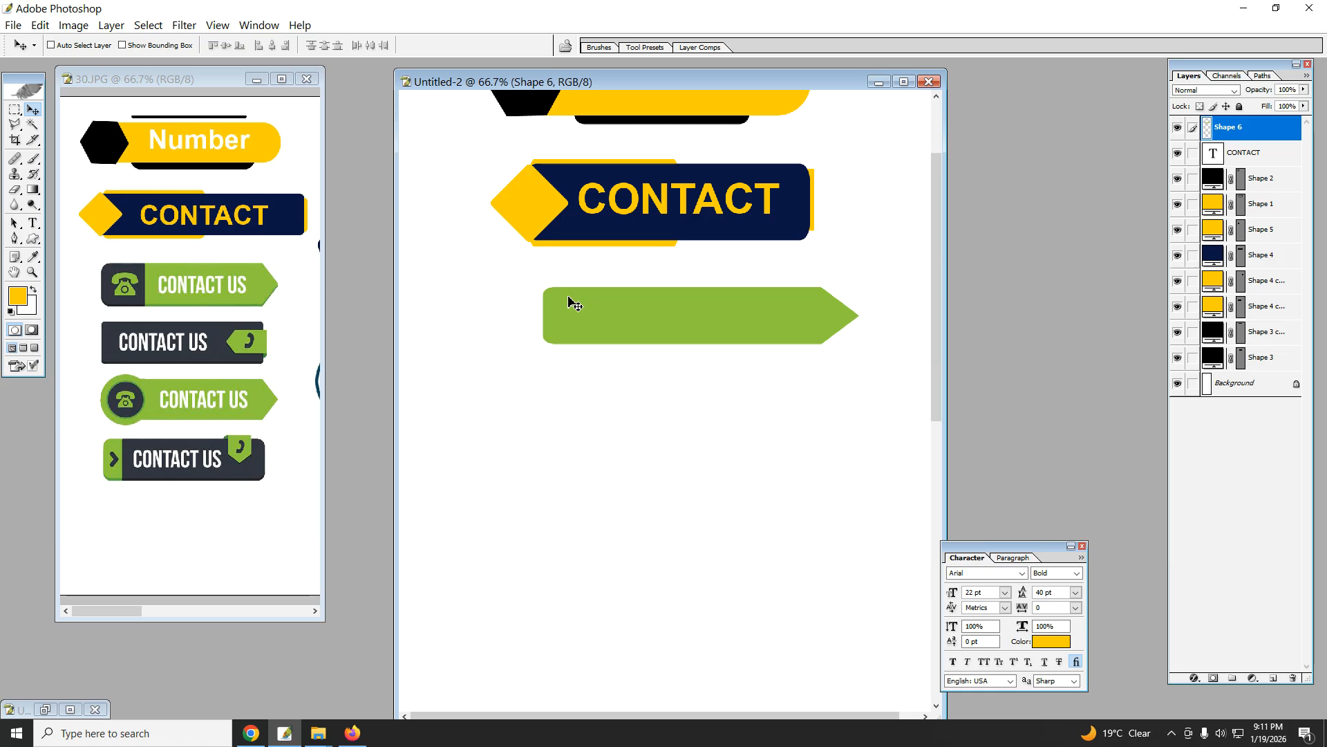
Select the green arrow's left end and cut it into its own layer
click(15, 110)
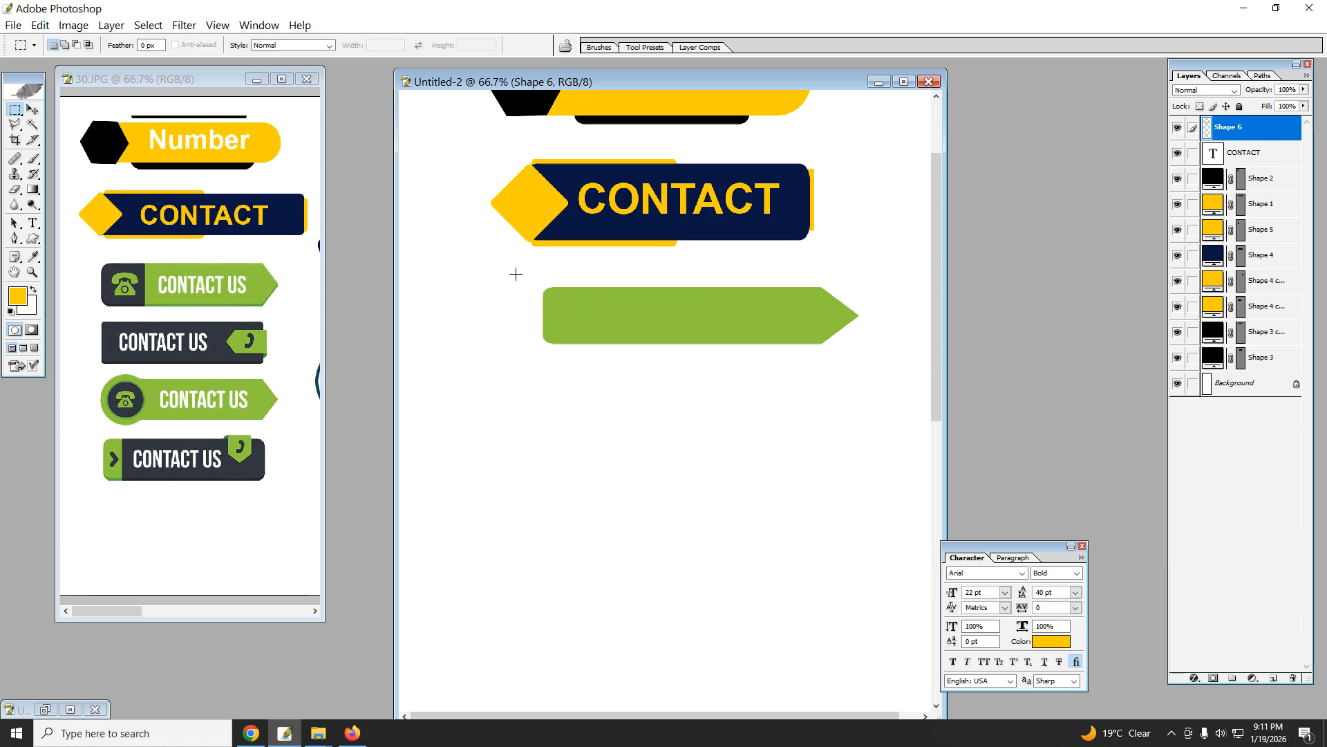
drag(519, 274, 609, 359)
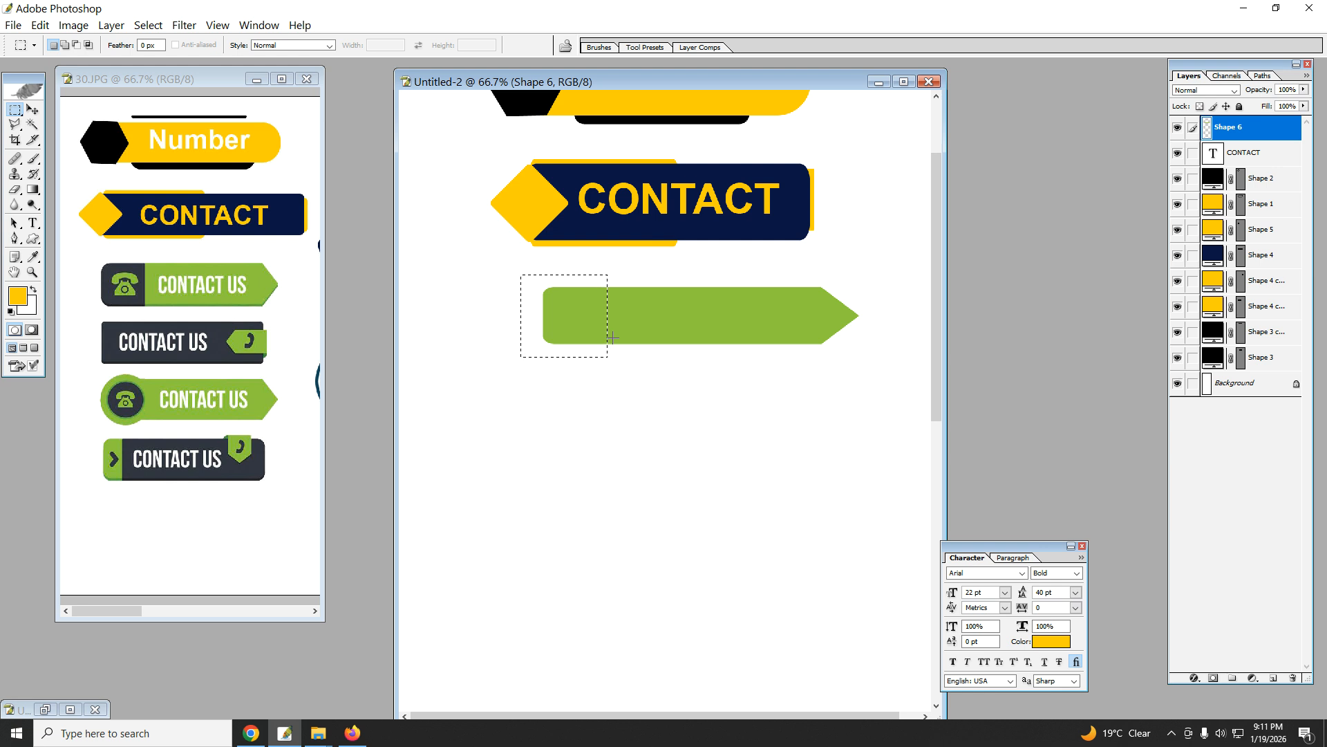
key(ctrl+shift+j)
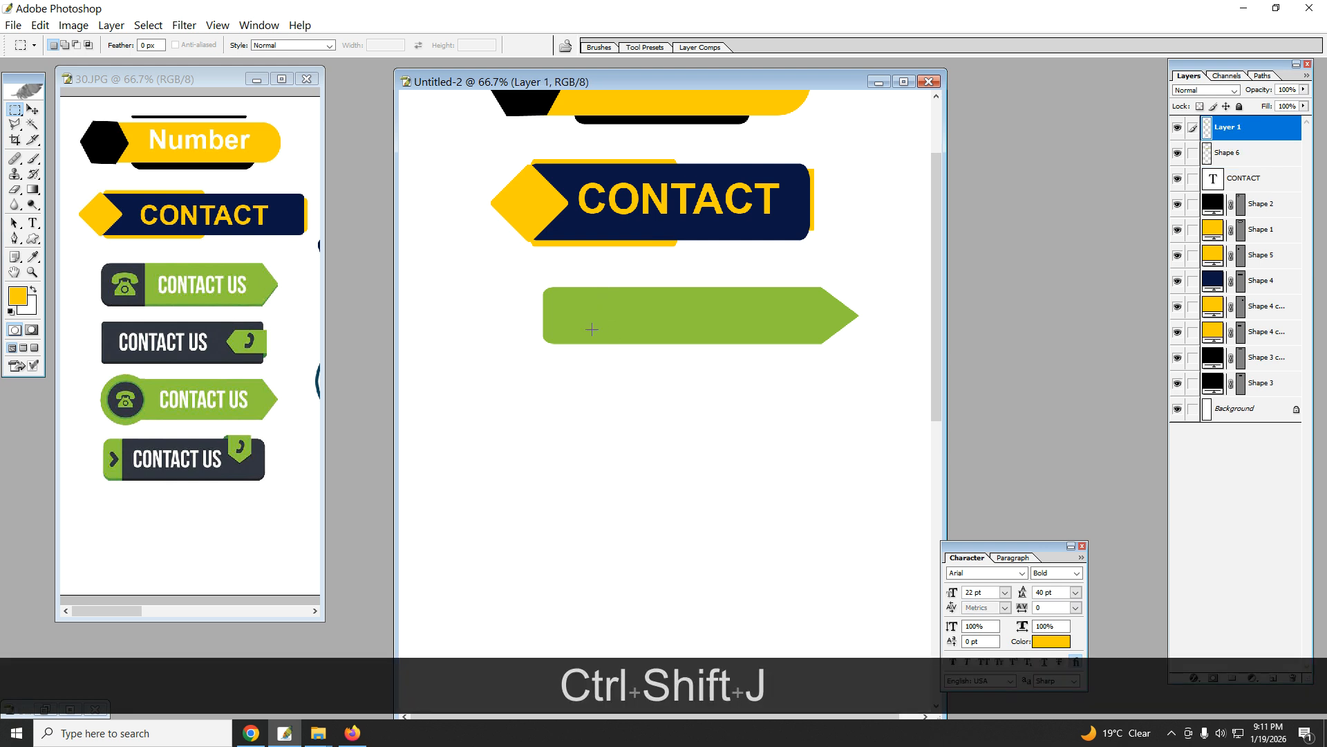
Give the cap a dark grey #323641 Color Overlay sampled from the reference button
right_click(1258, 134)
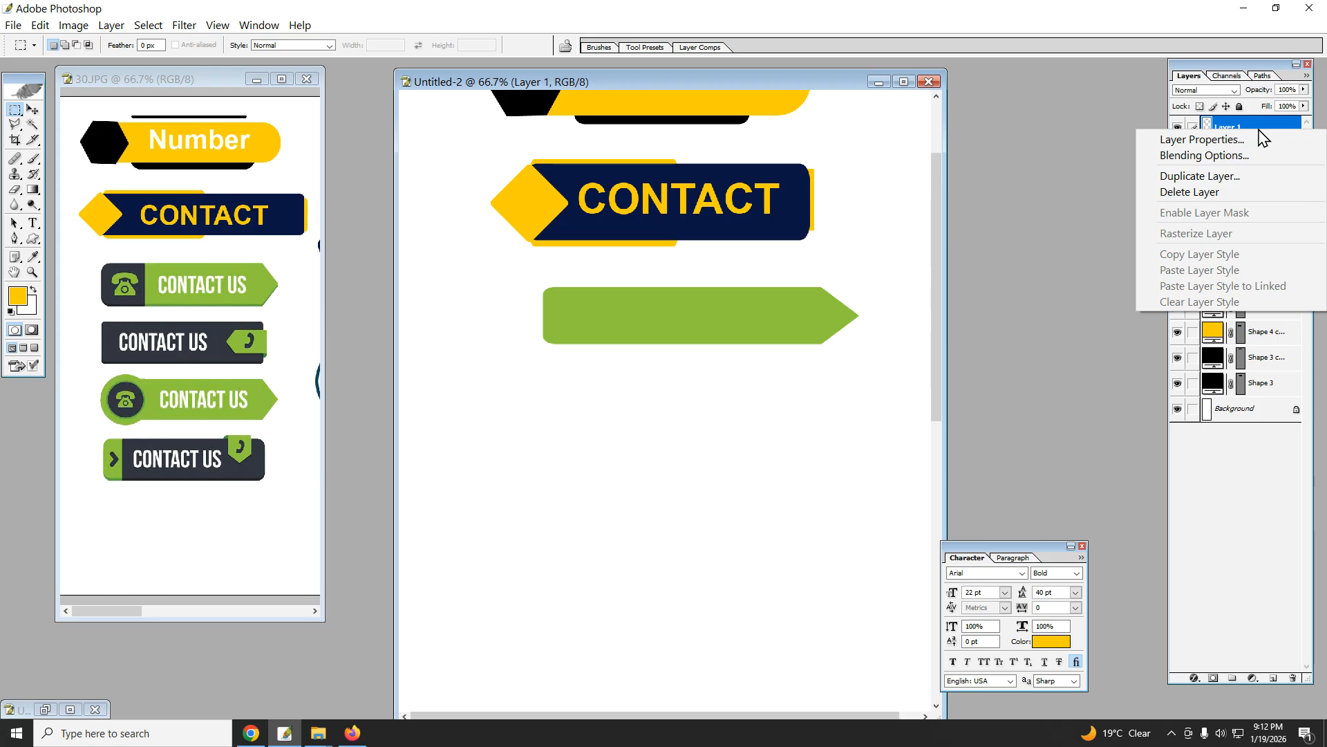
click(1189, 158)
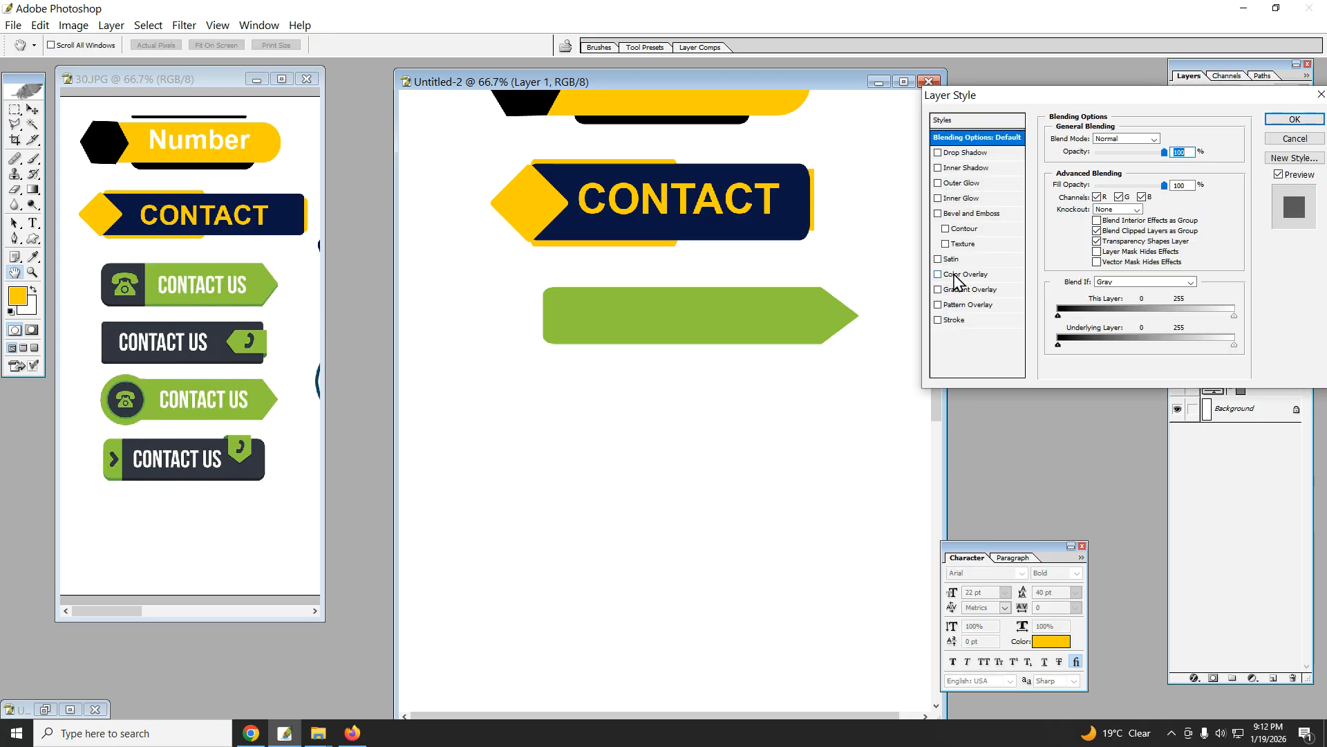
click(962, 277)
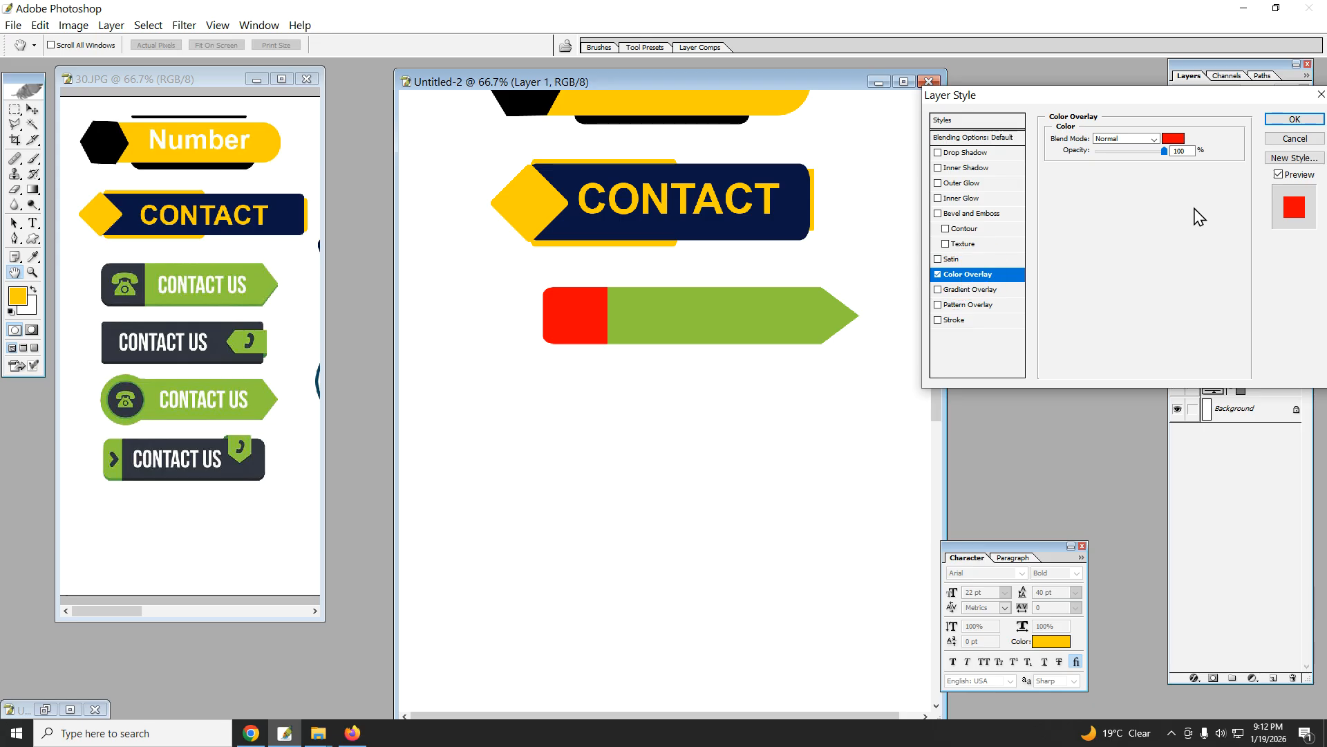
click(1174, 140)
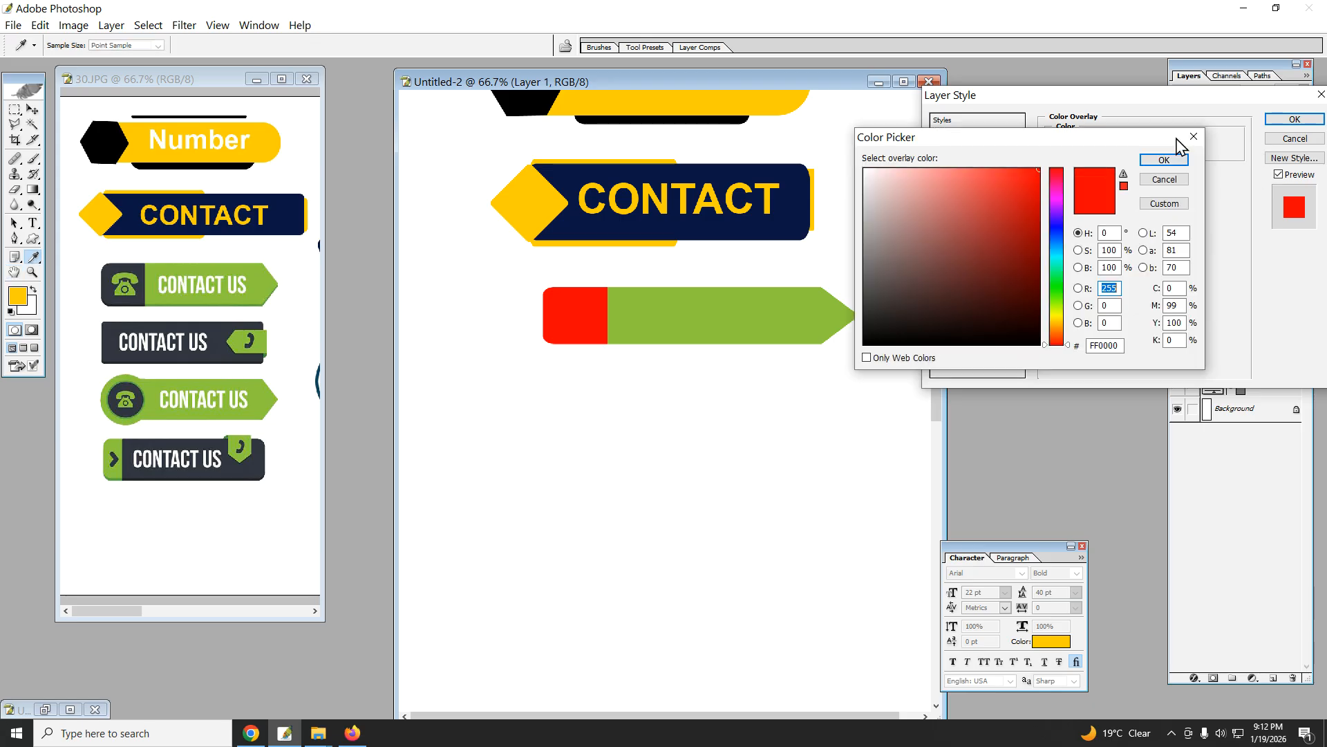
click(119, 264)
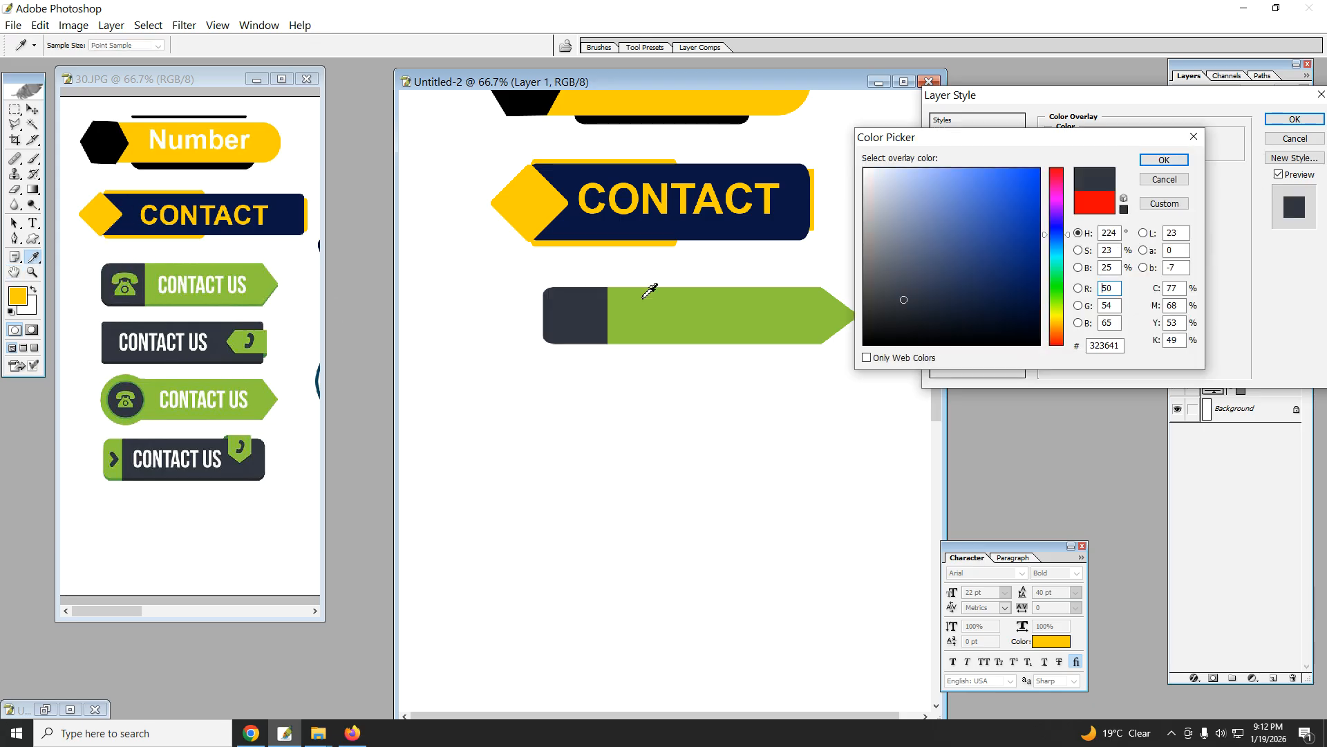
click(1162, 161)
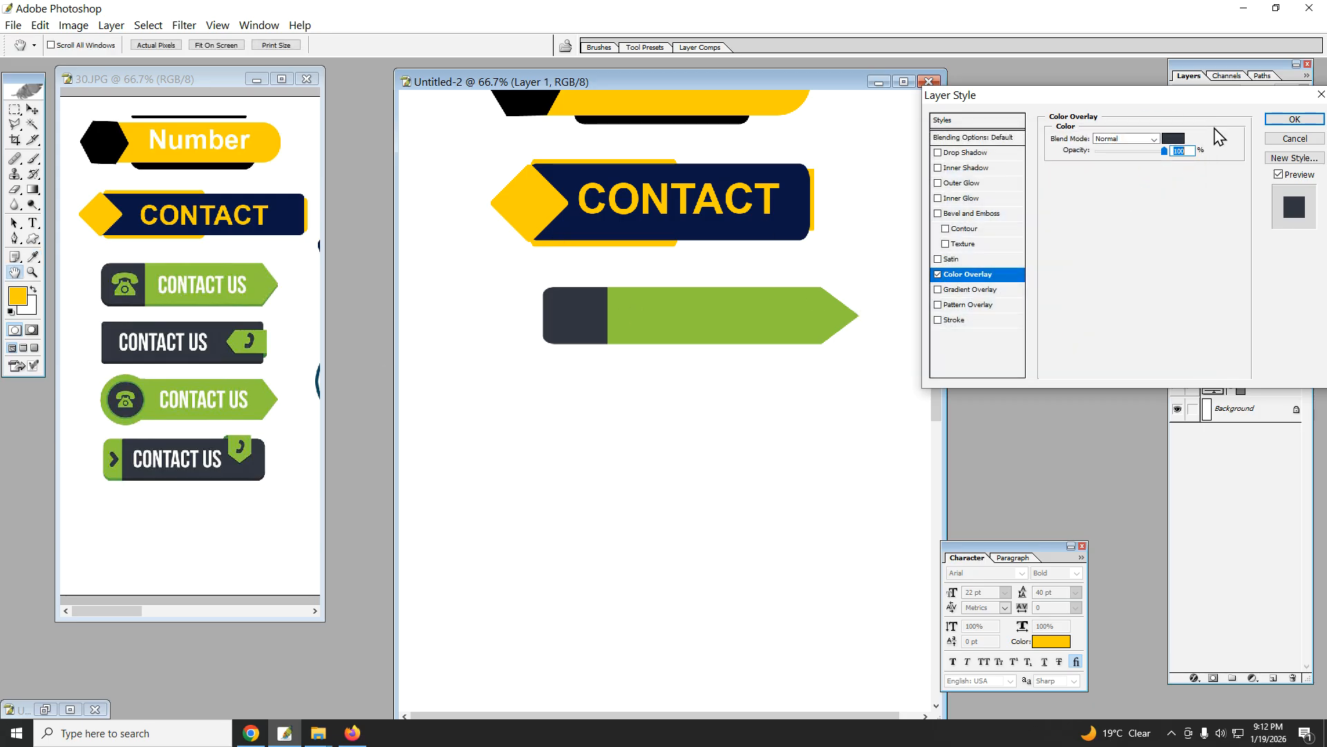
click(1295, 119)
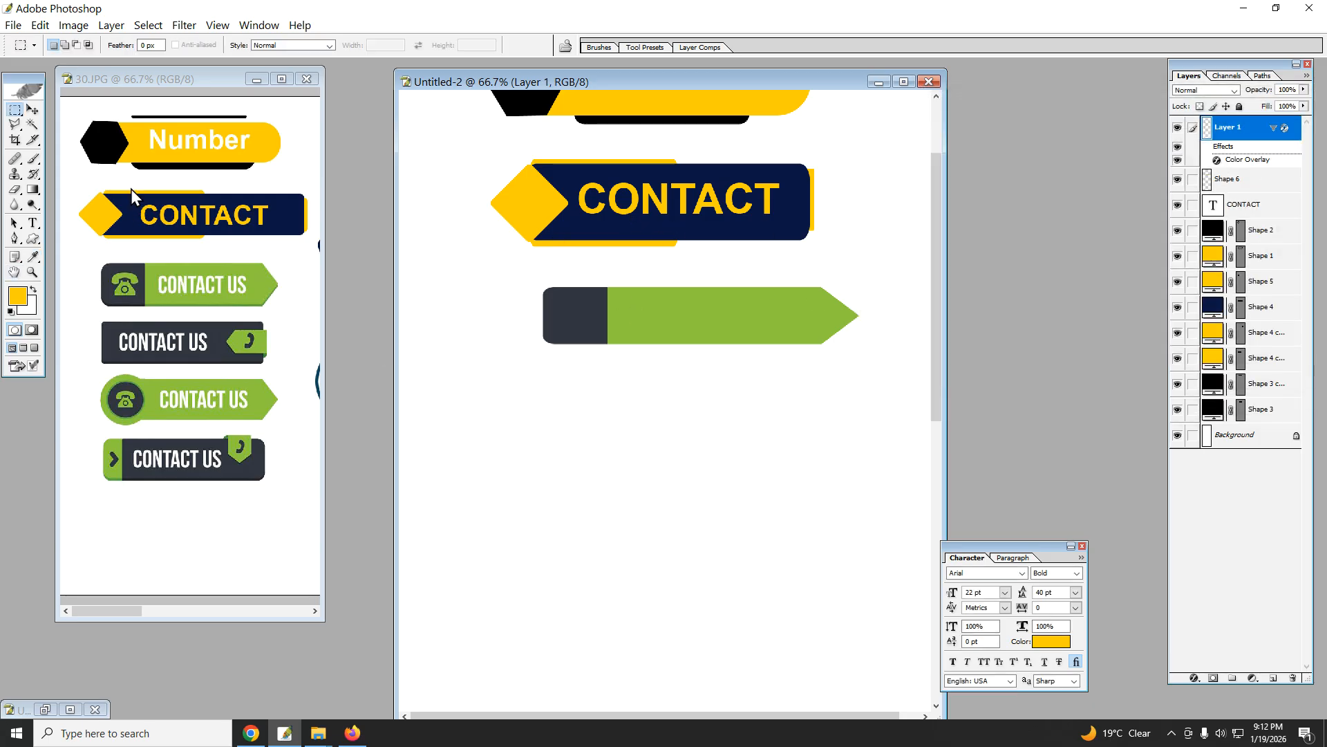
Duplicate the CONTACT text onto the green arrow bar and bring it to the front
click(33, 109)
right_click(665, 209)
click(674, 211)
drag(660, 212, 709, 315)
key(ctrl+alt+shift+bracketright)
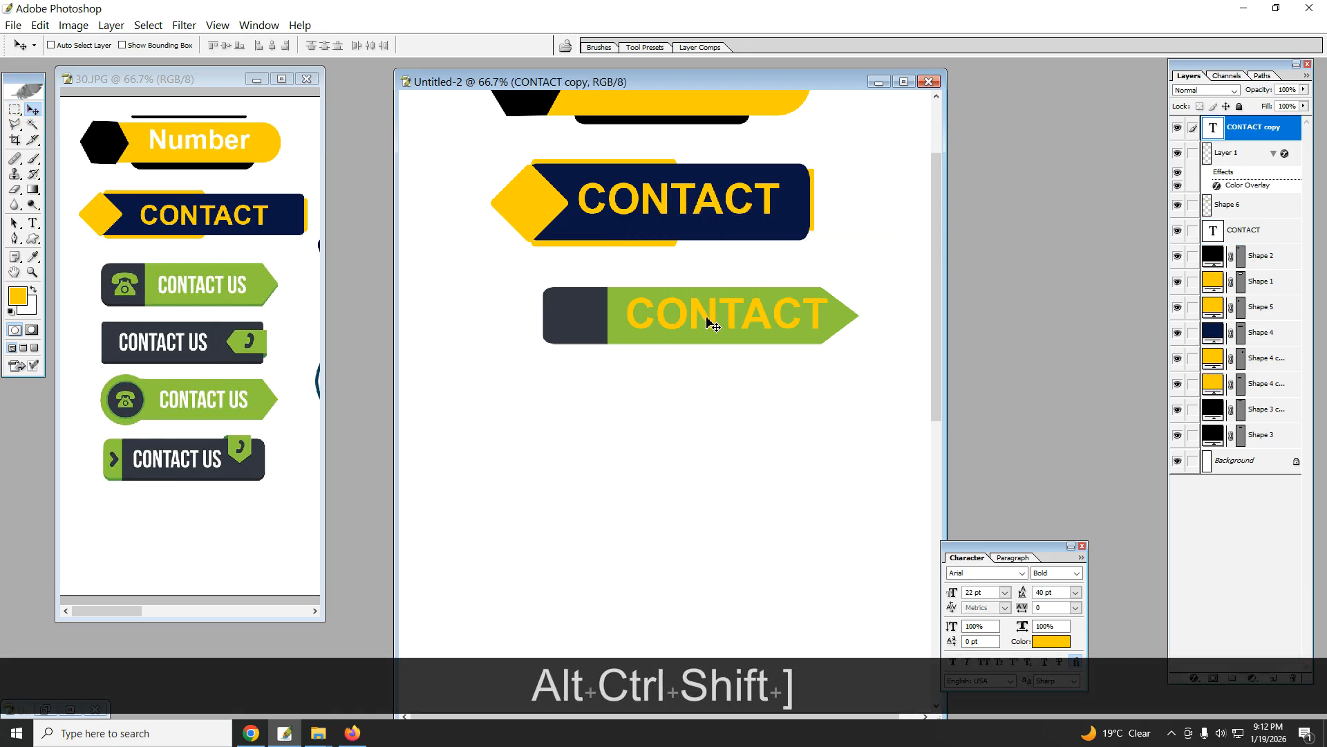
drag(788, 333, 785, 331)
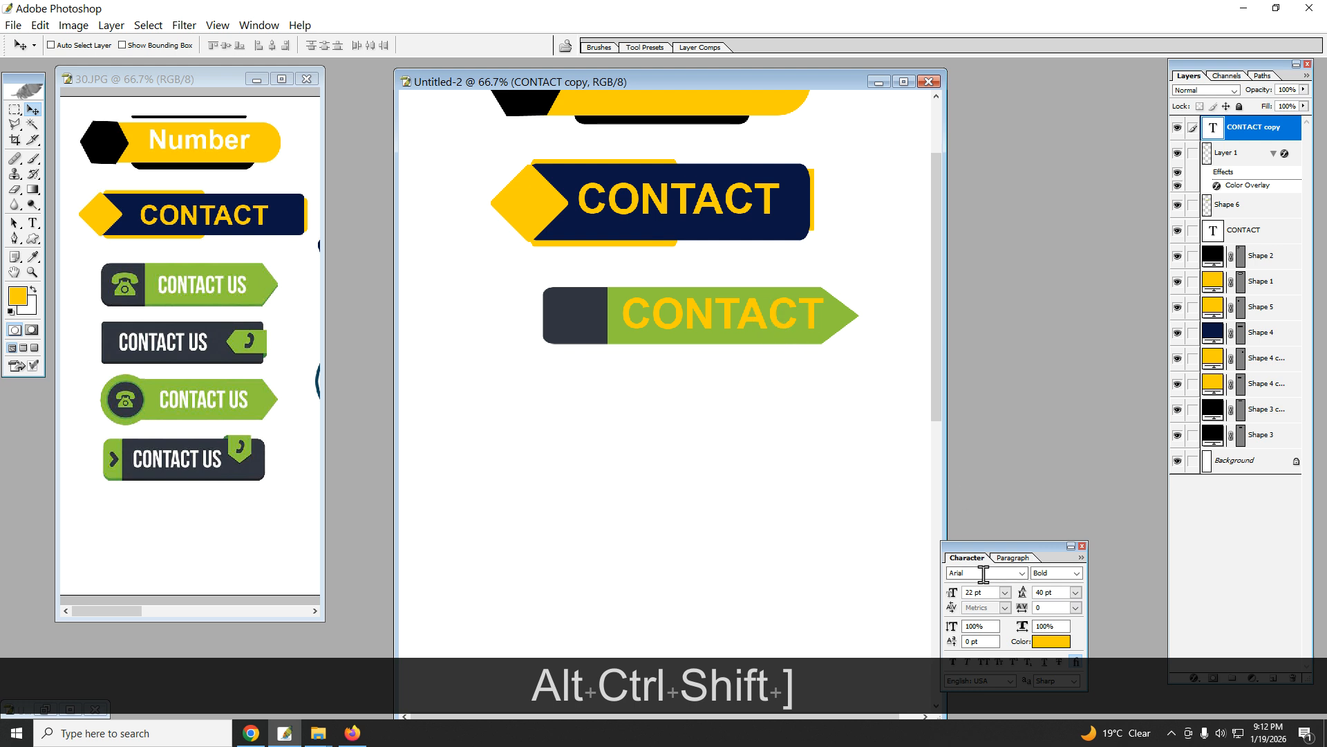
Make the copied CONTACT label 18 pt and white, positioned within the green bar
click(1005, 592)
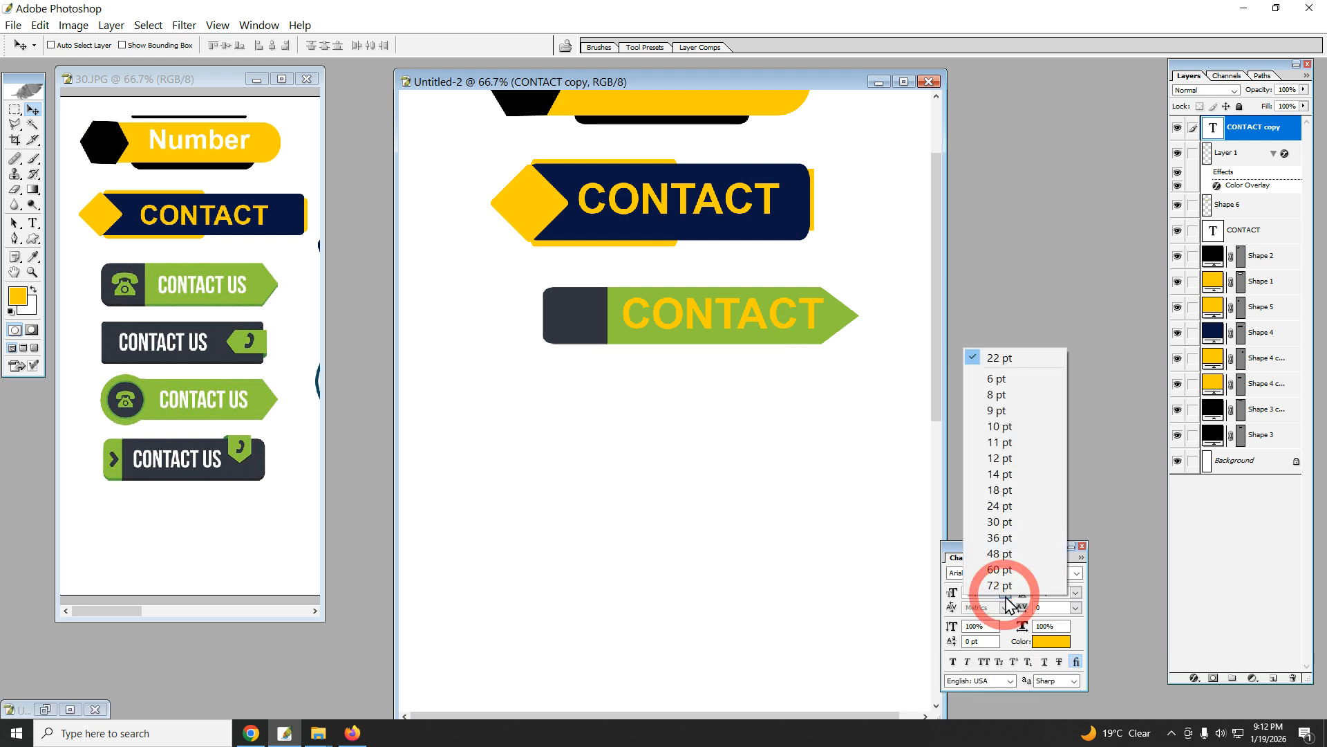
click(1014, 491)
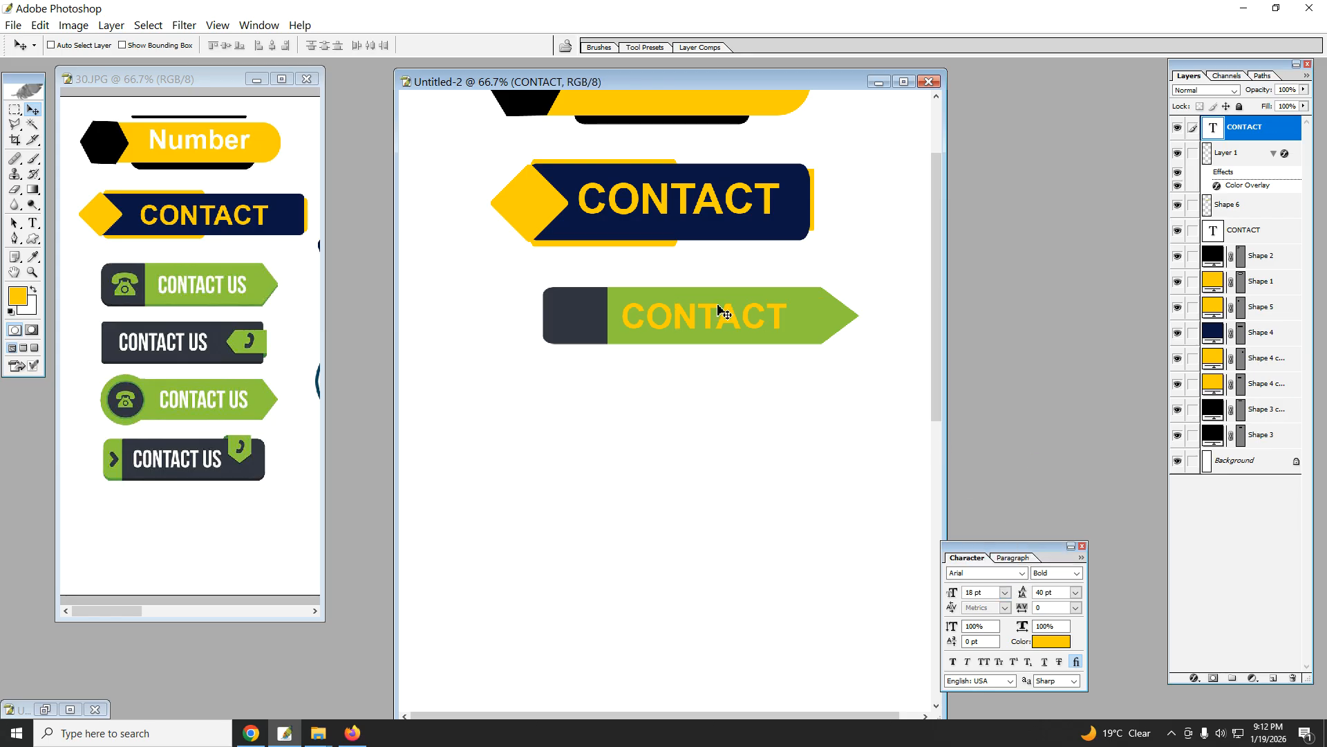
drag(732, 320, 734, 318)
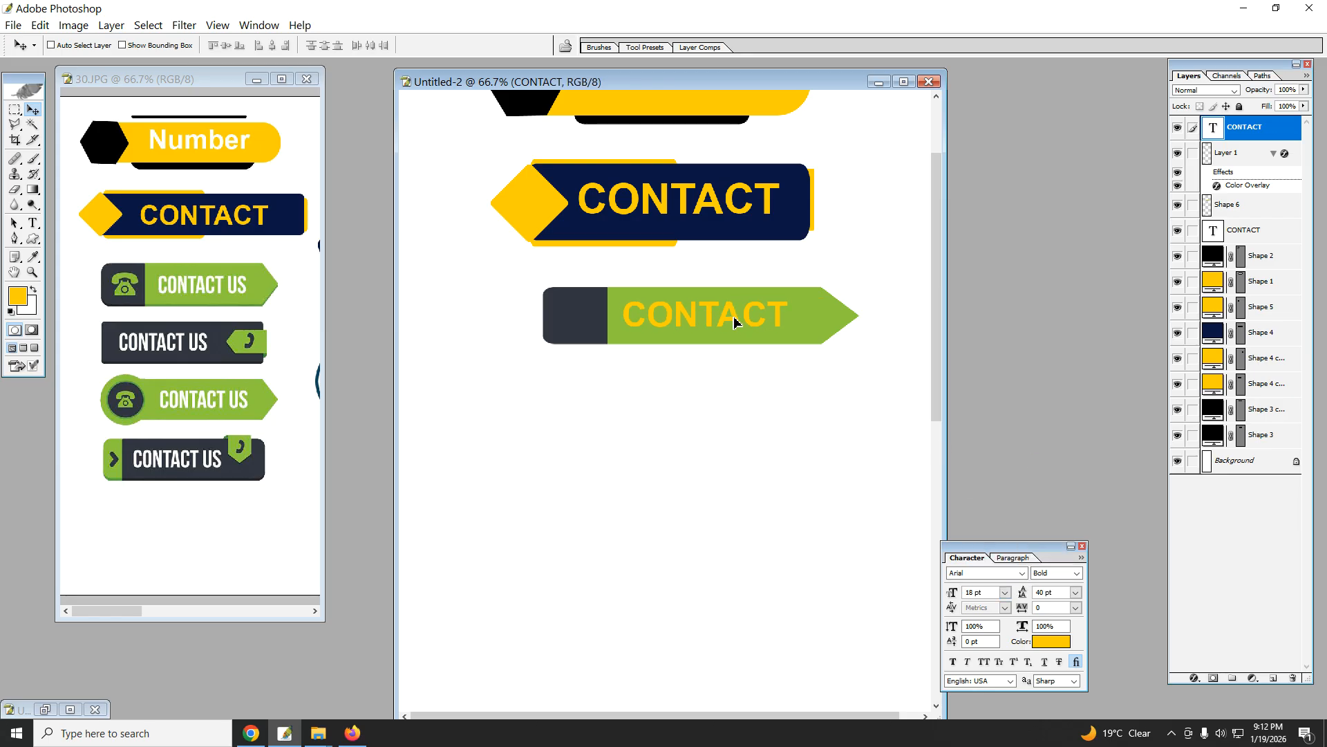
click(1058, 641)
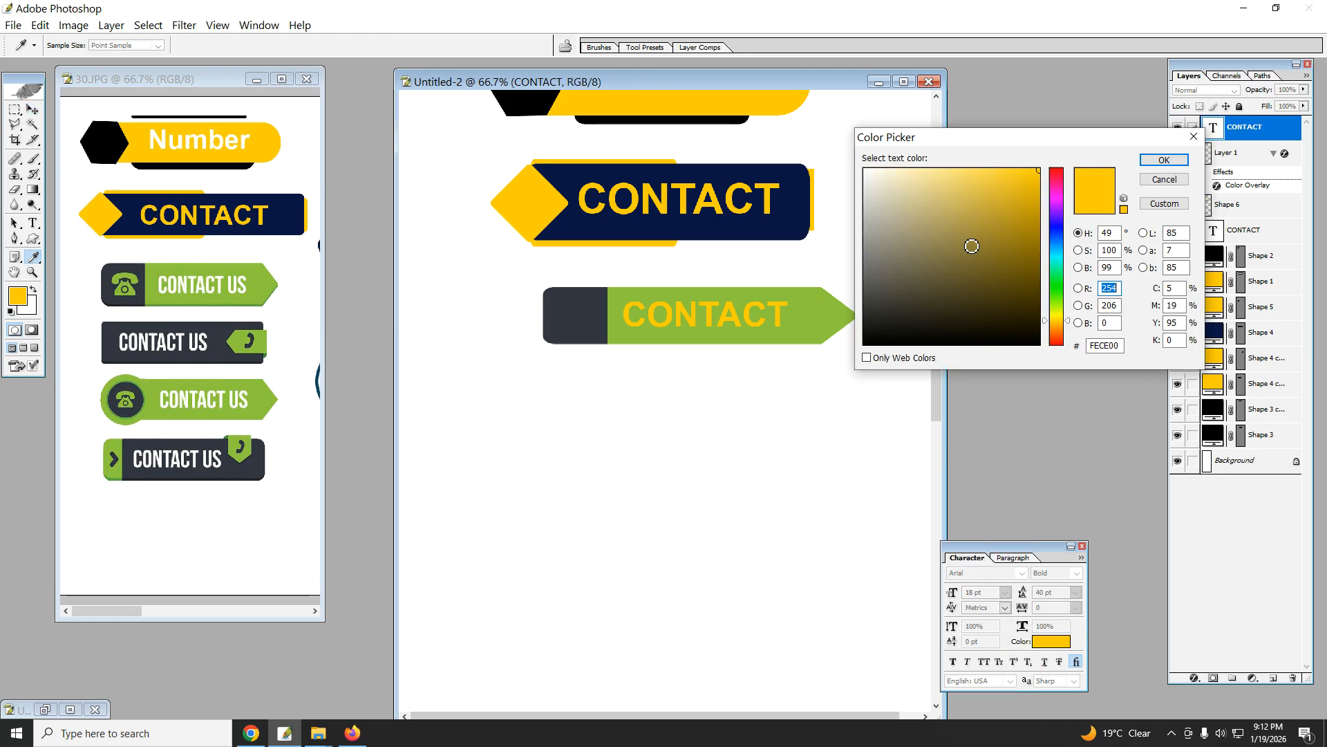
drag(968, 249, 779, 69)
click(1164, 159)
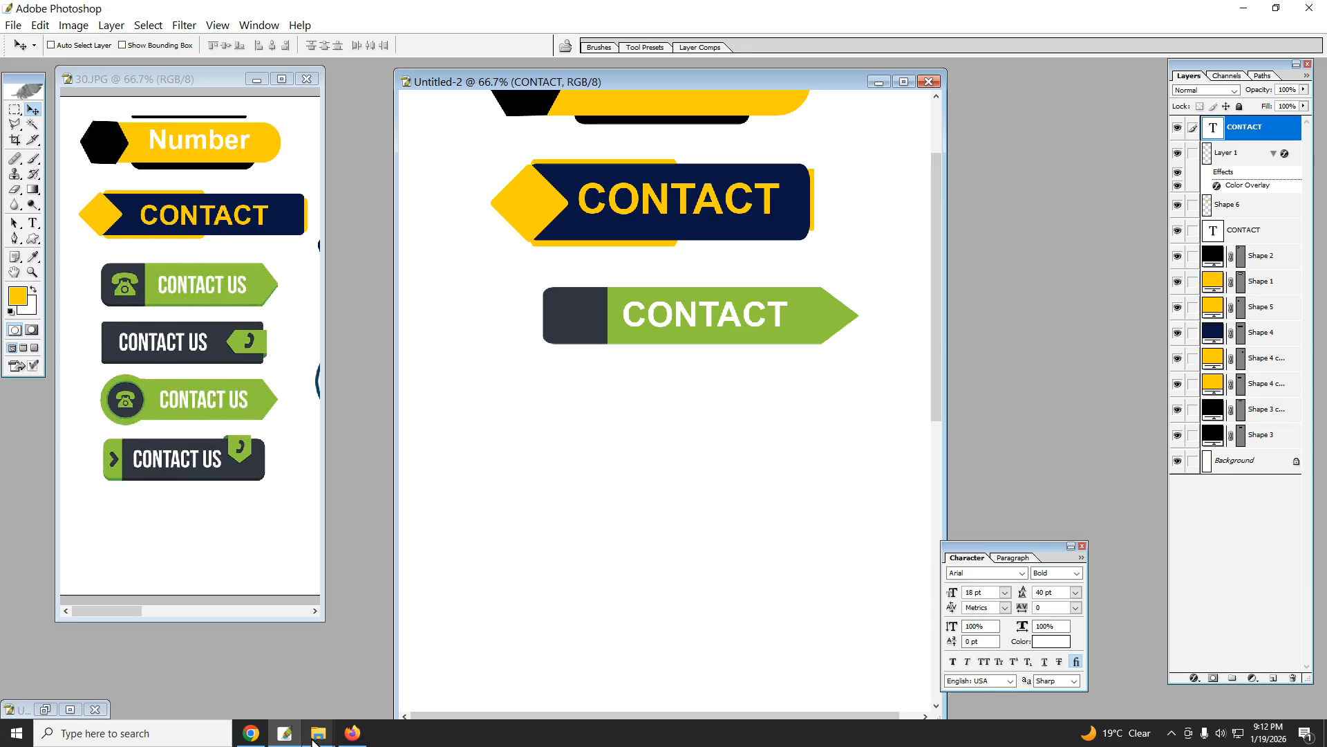
mouse_move(317, 739)
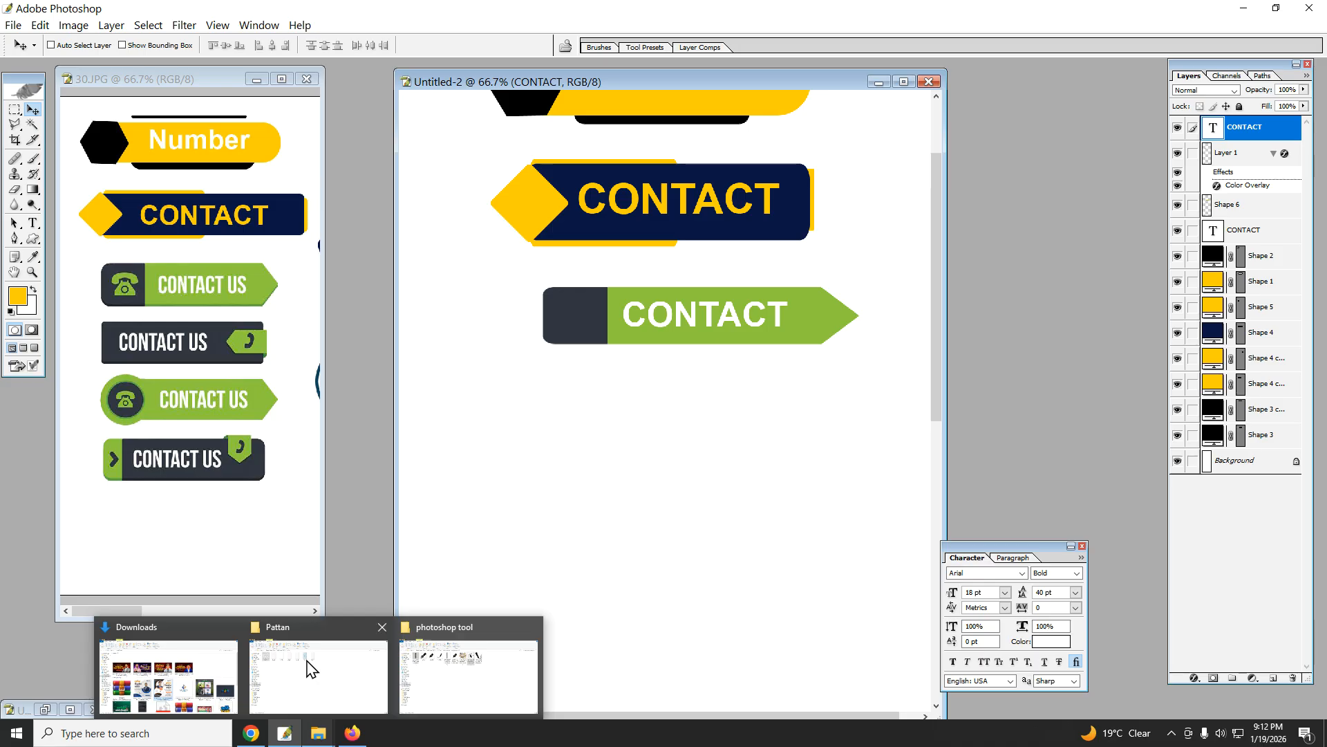
click(311, 701)
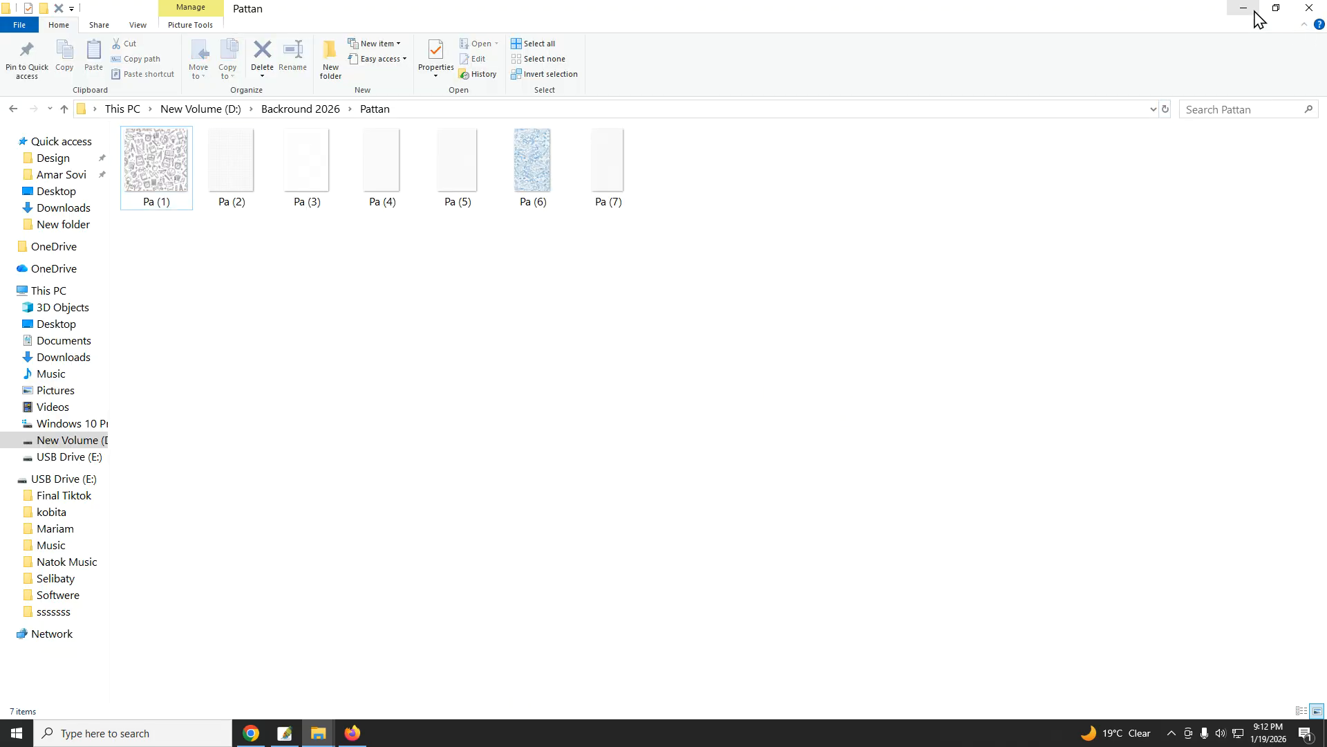
Minimize the Pattan folder and Photoshop, then drag the contact icons image from the desktop into Photoshop
click(1244, 8)
click(1244, 8)
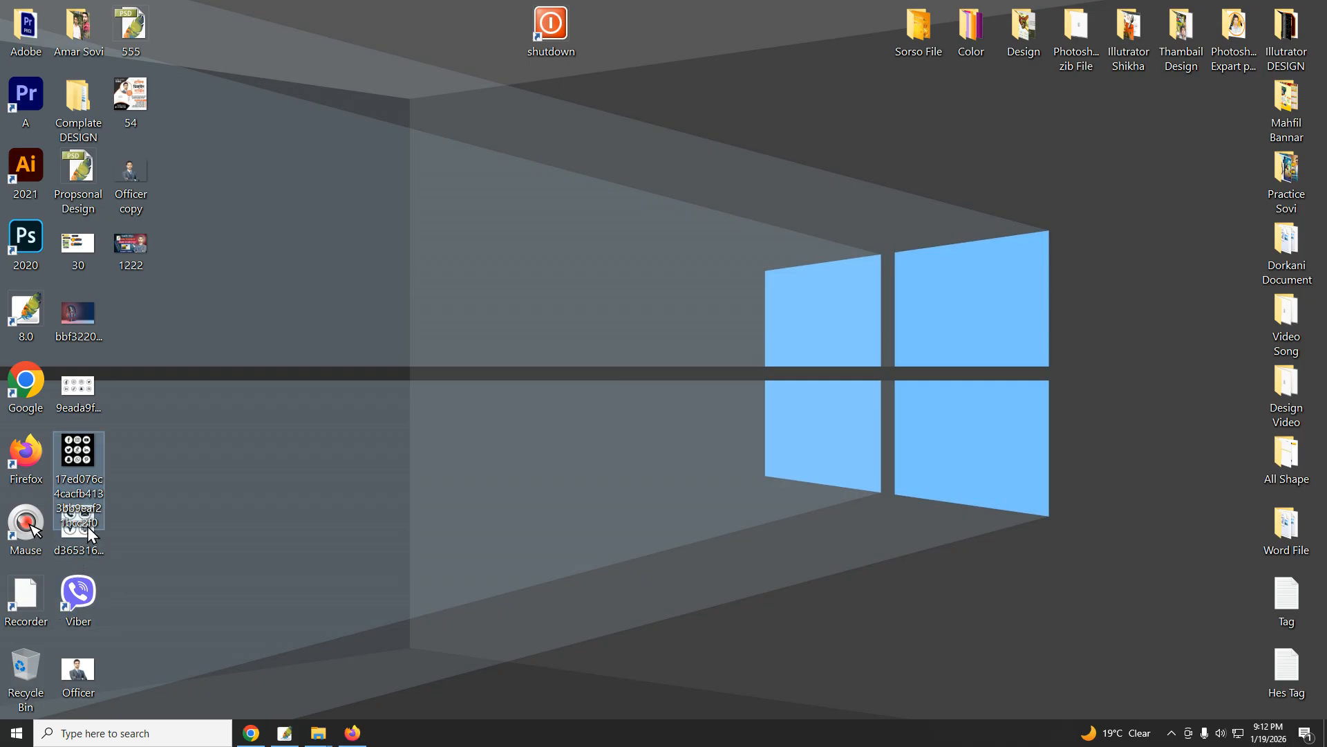
drag(80, 541, 325, 269)
click(374, 504)
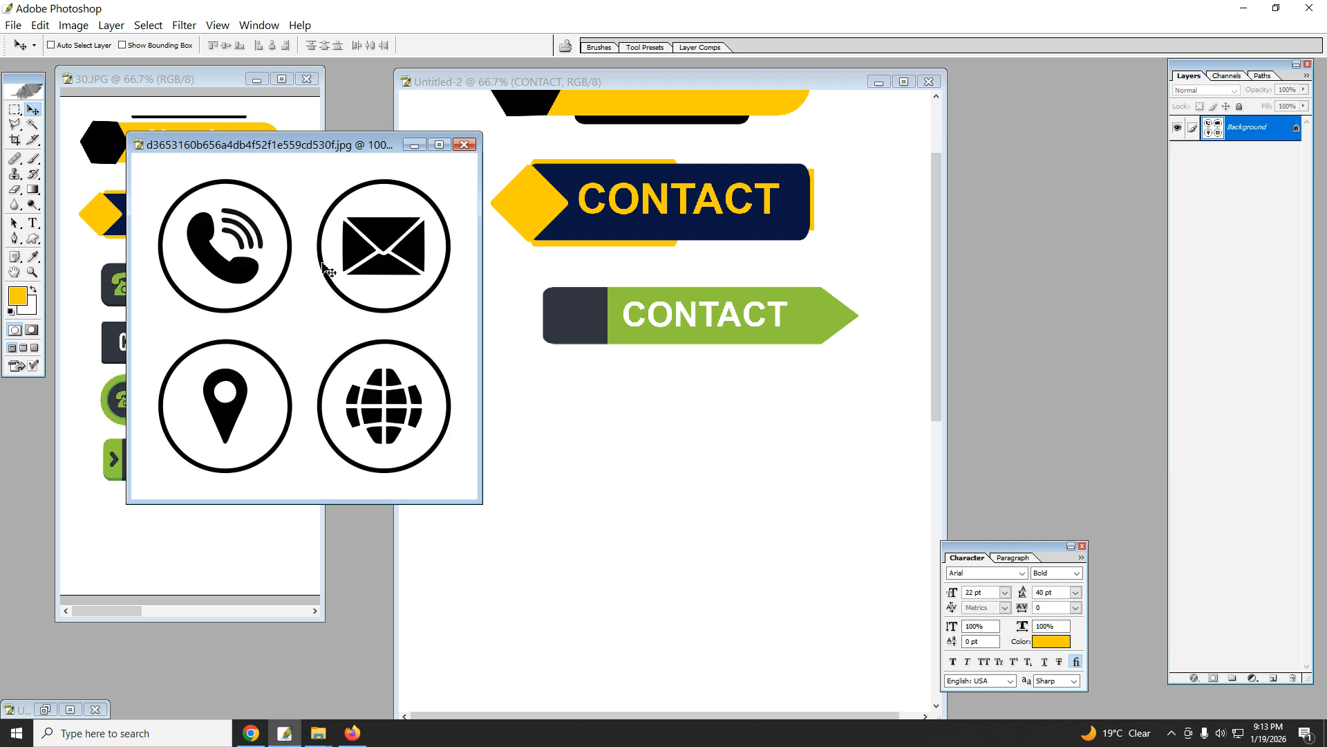
Delete the icons image's white background after converting Background to Layer 0
drag(309, 161, 361, 255)
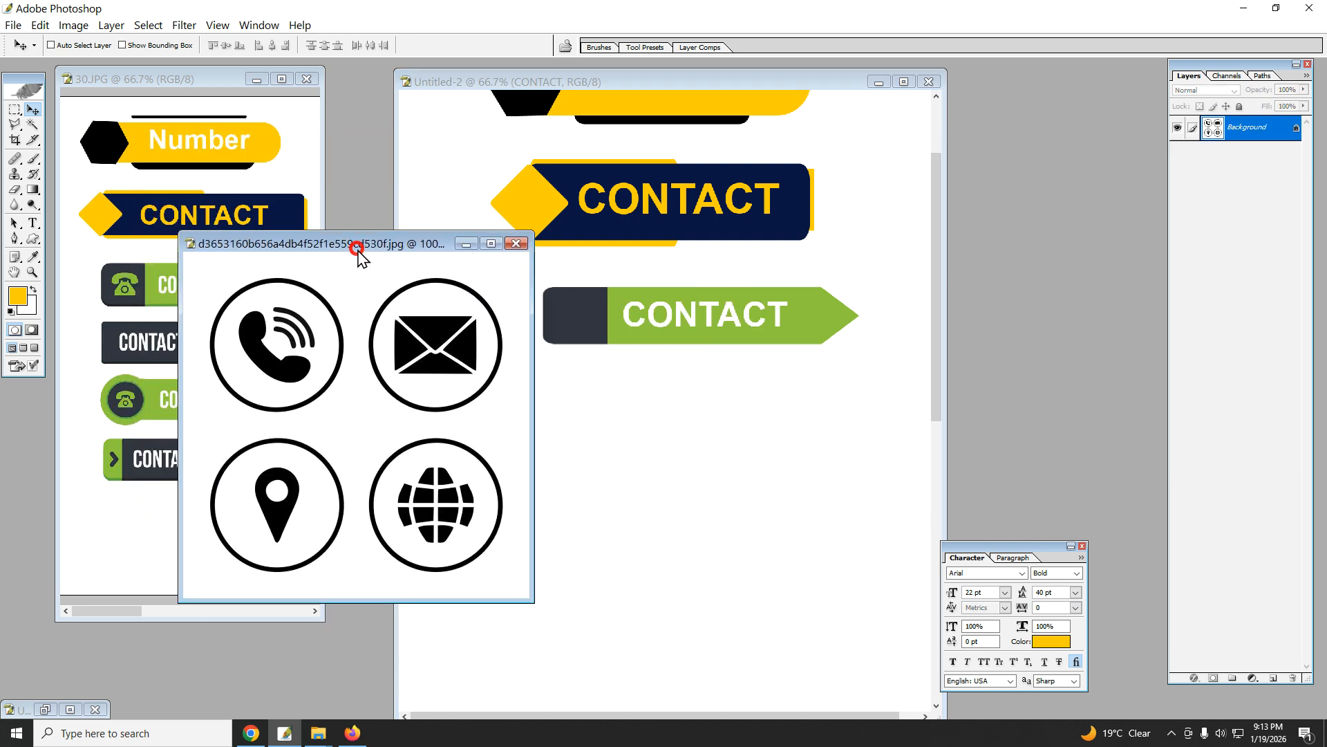
click(32, 124)
click(343, 278)
double_click(1265, 128)
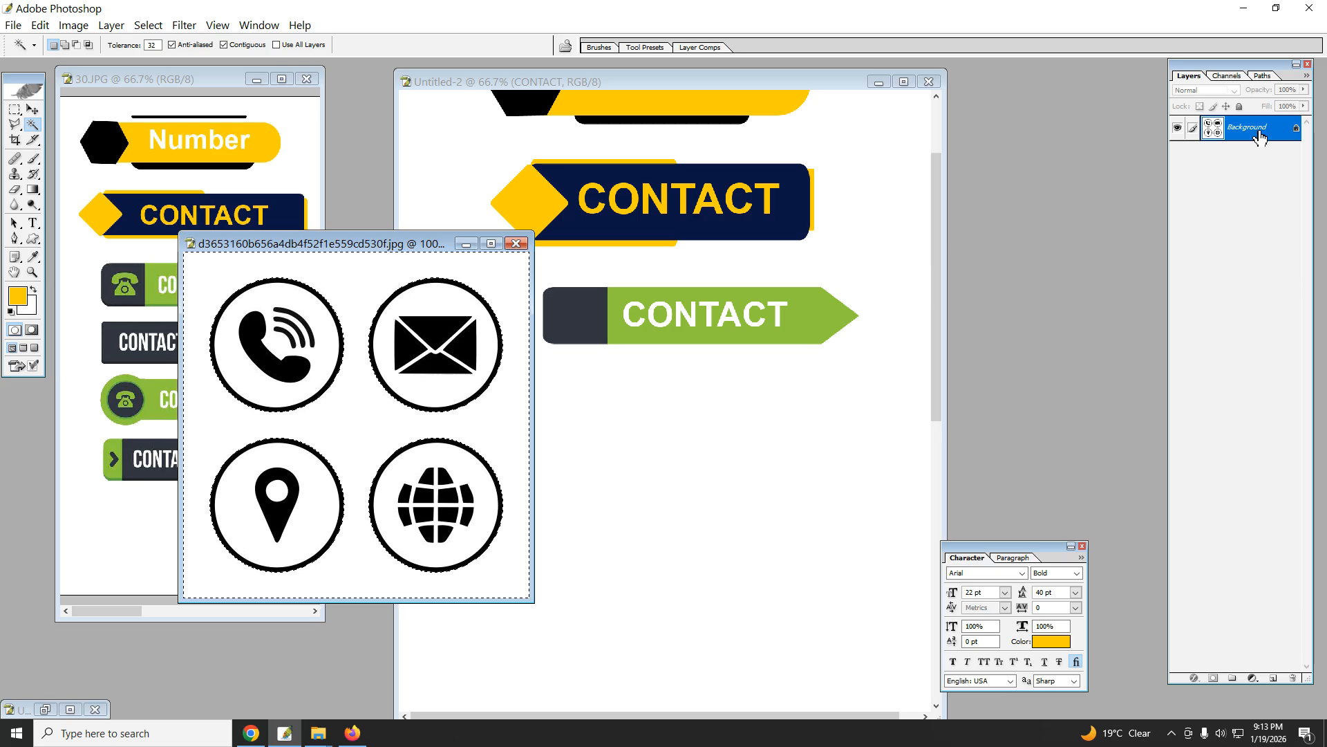
click(769, 346)
key(Delete)
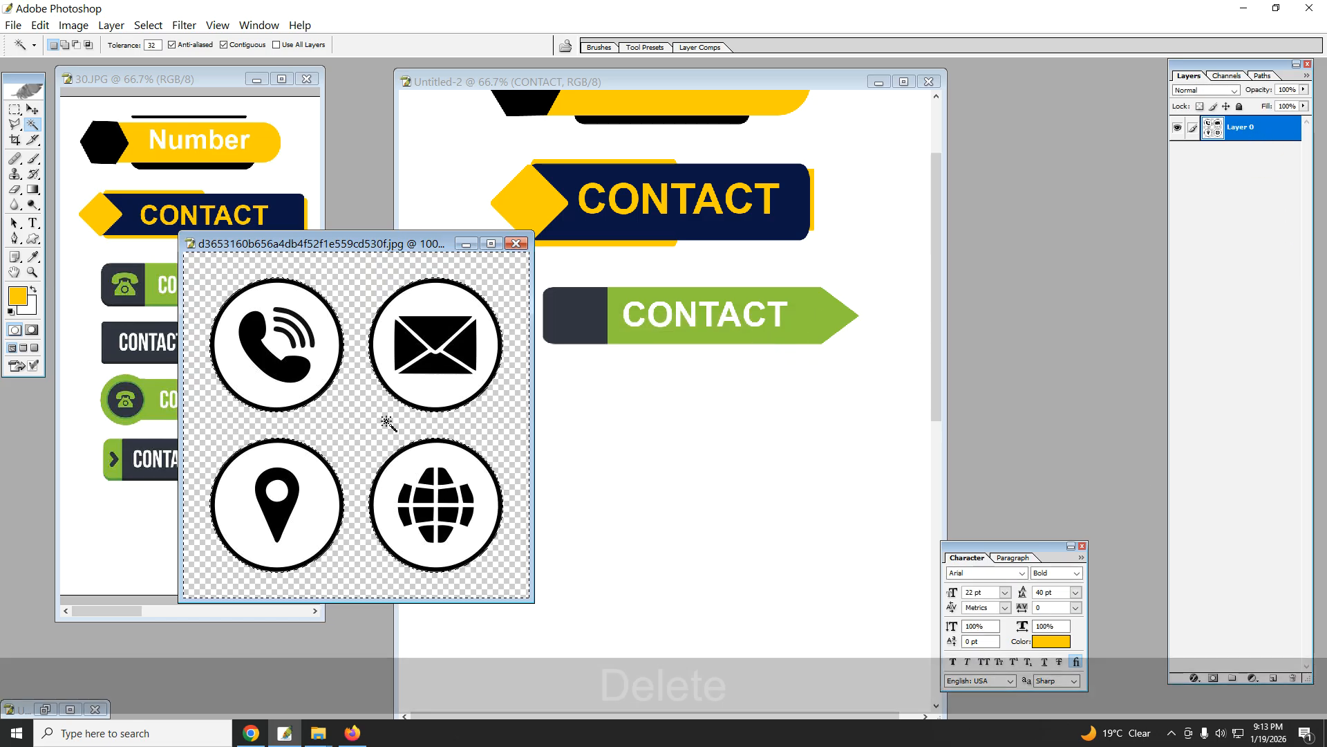
Copy the phone icon with a rectangular selection and close the icons image without saving
key(m)
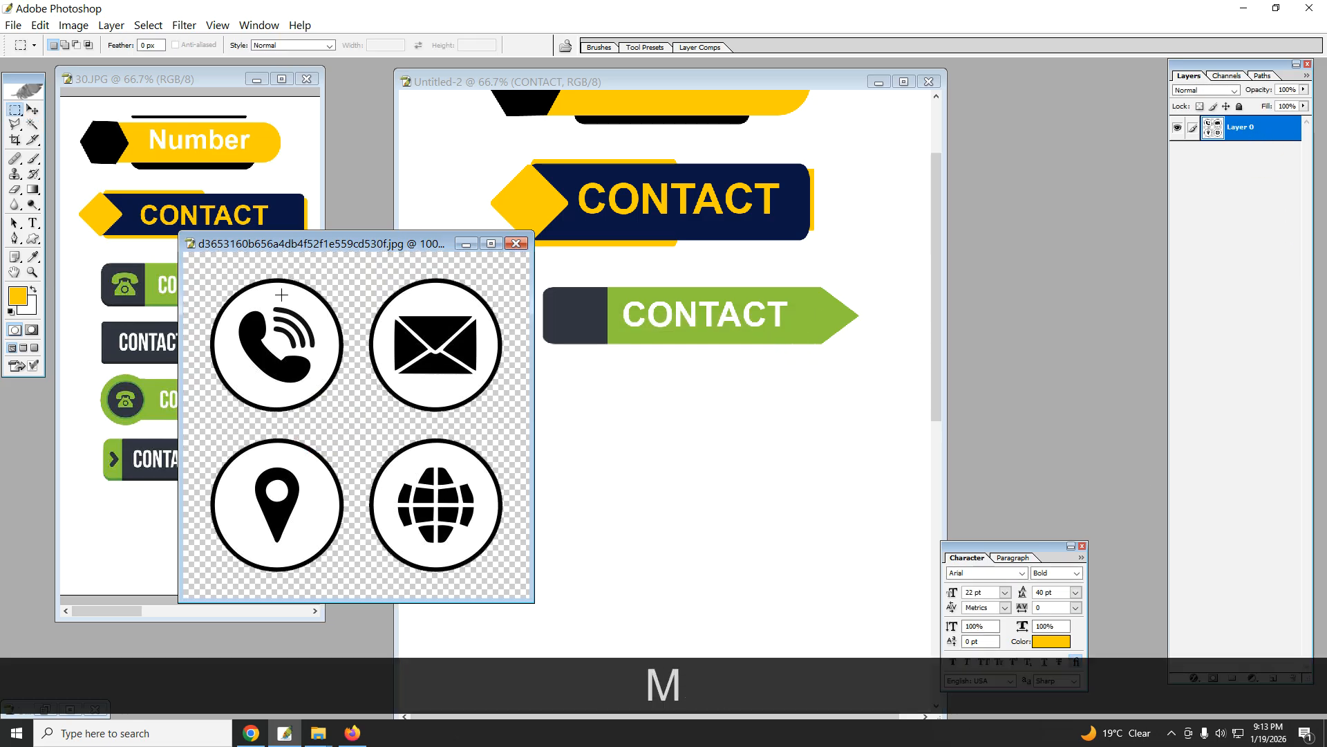
drag(265, 407, 357, 421)
key(ctrl)
key(ctrl+c)
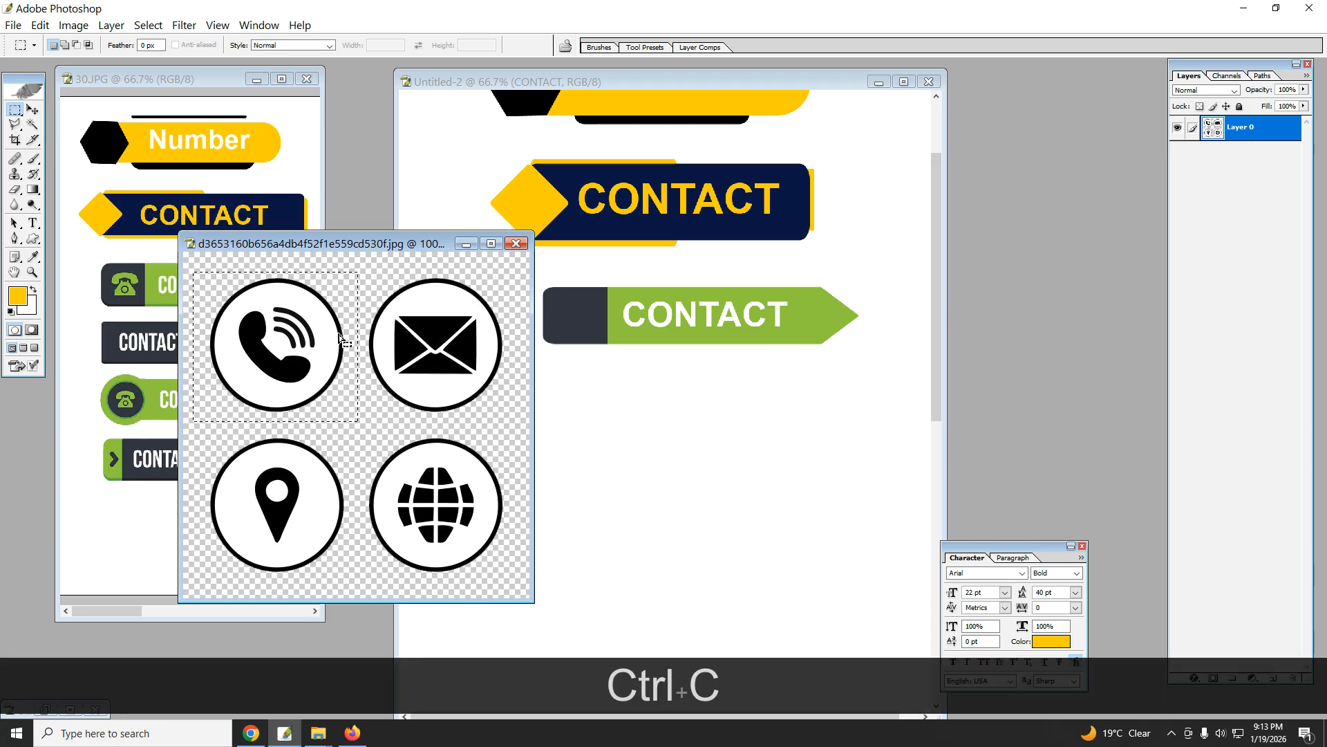
click(516, 243)
click(681, 282)
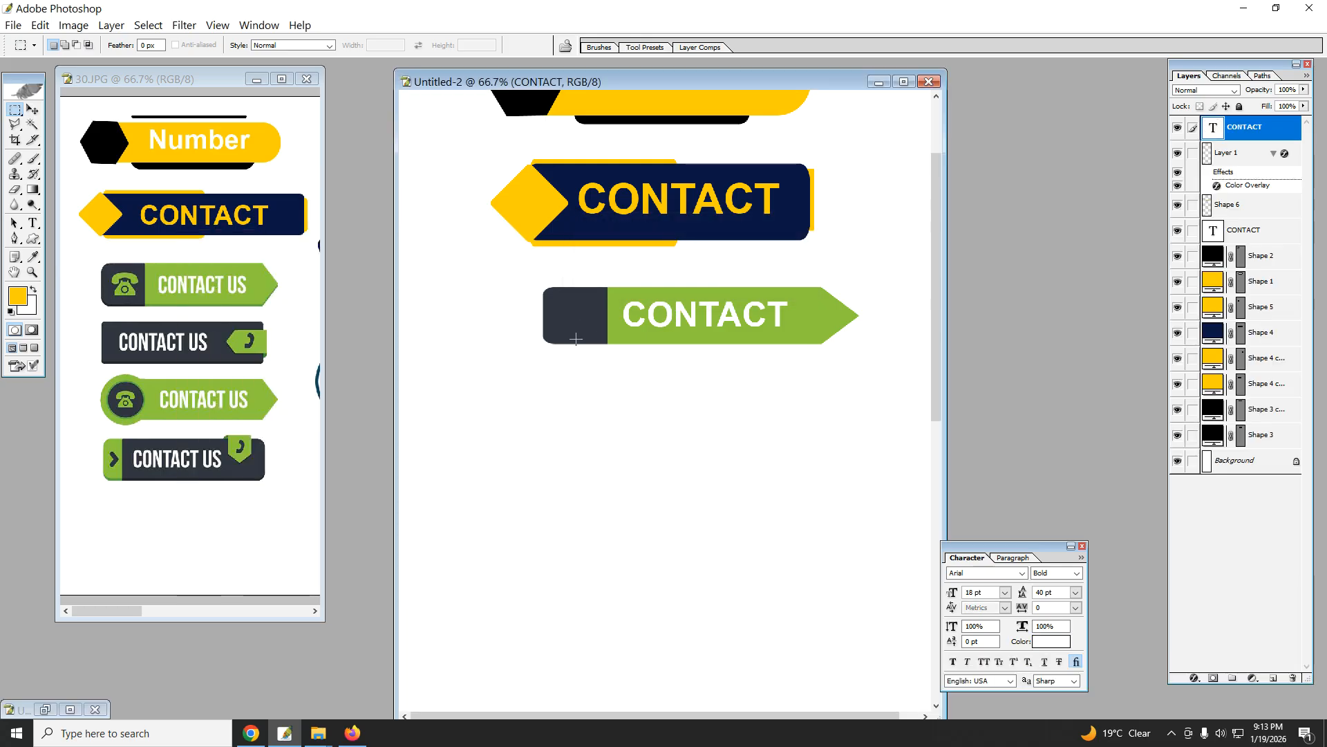
Paste the phone icon and scale it to about 51% onto the bar's charcoal cap
key(ctrl+v)
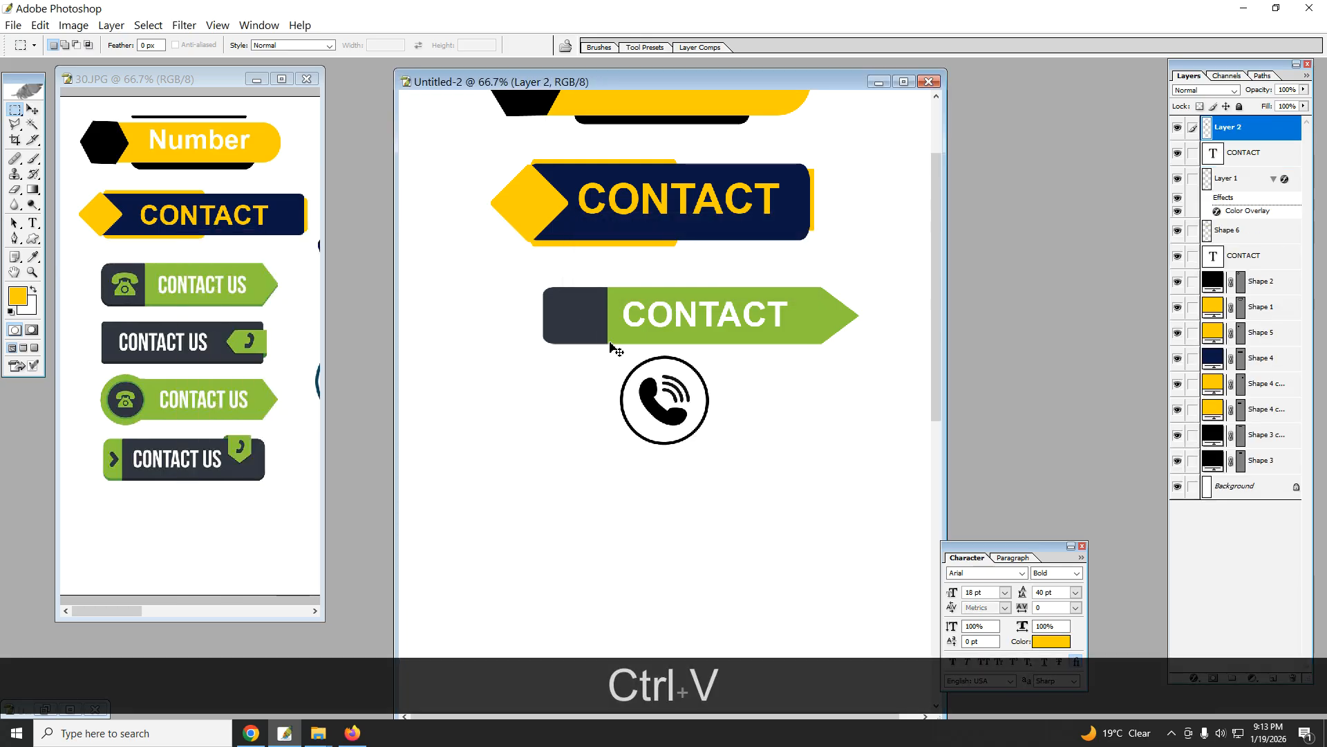
key(ctrl+t)
drag(709, 444, 597, 336)
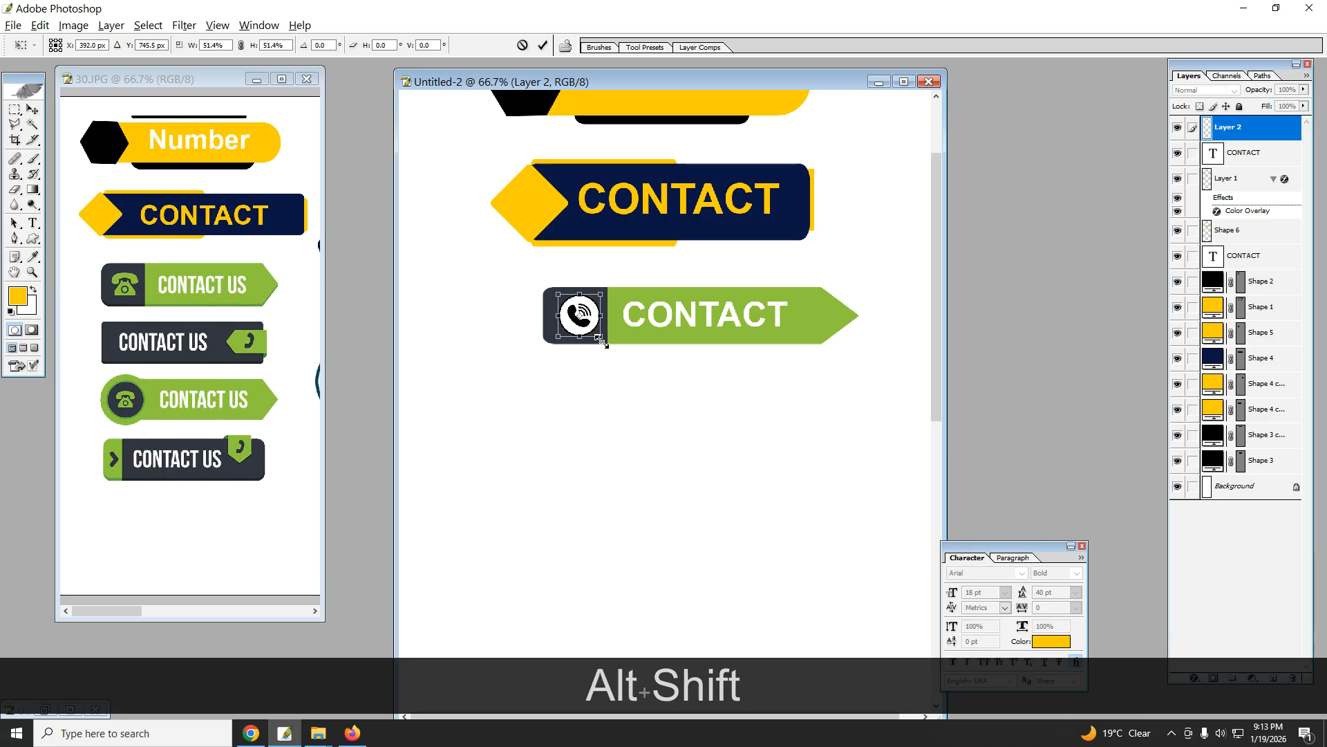
click(601, 341)
key(Return)
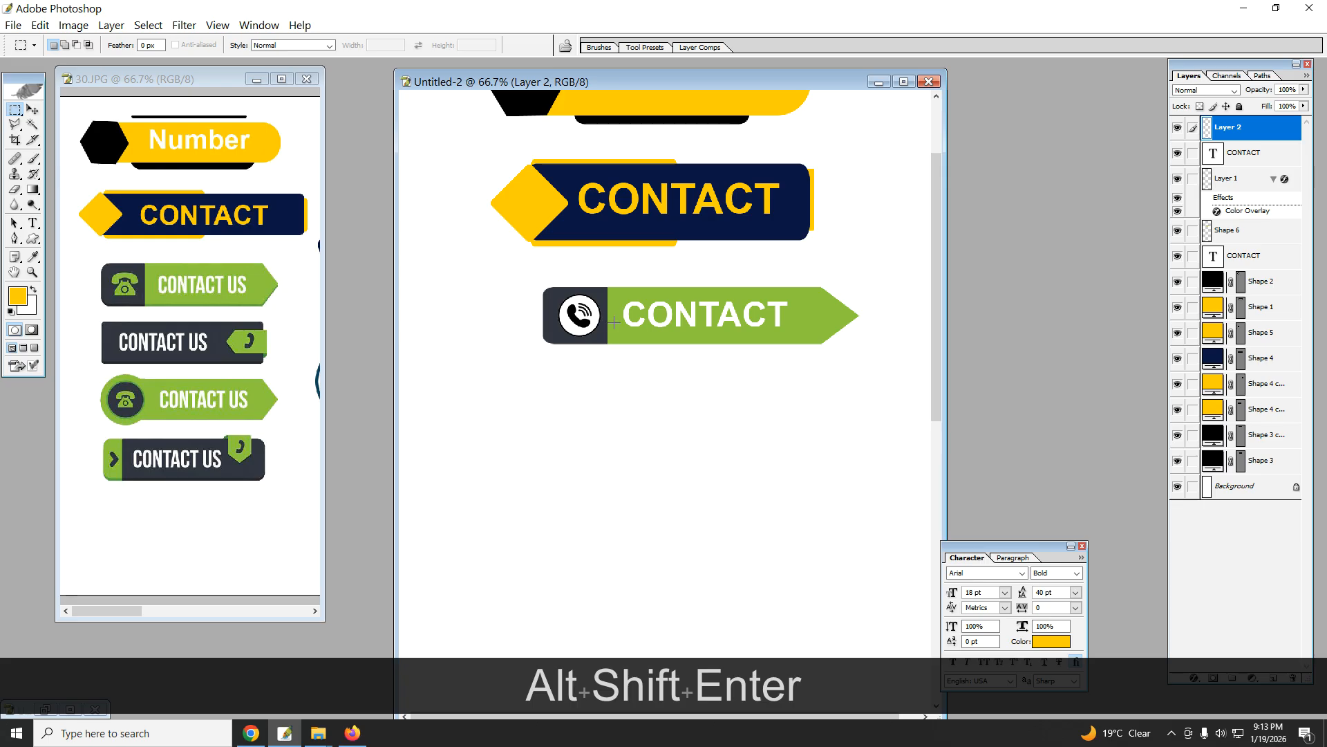
scroll(614, 322, up, 3)
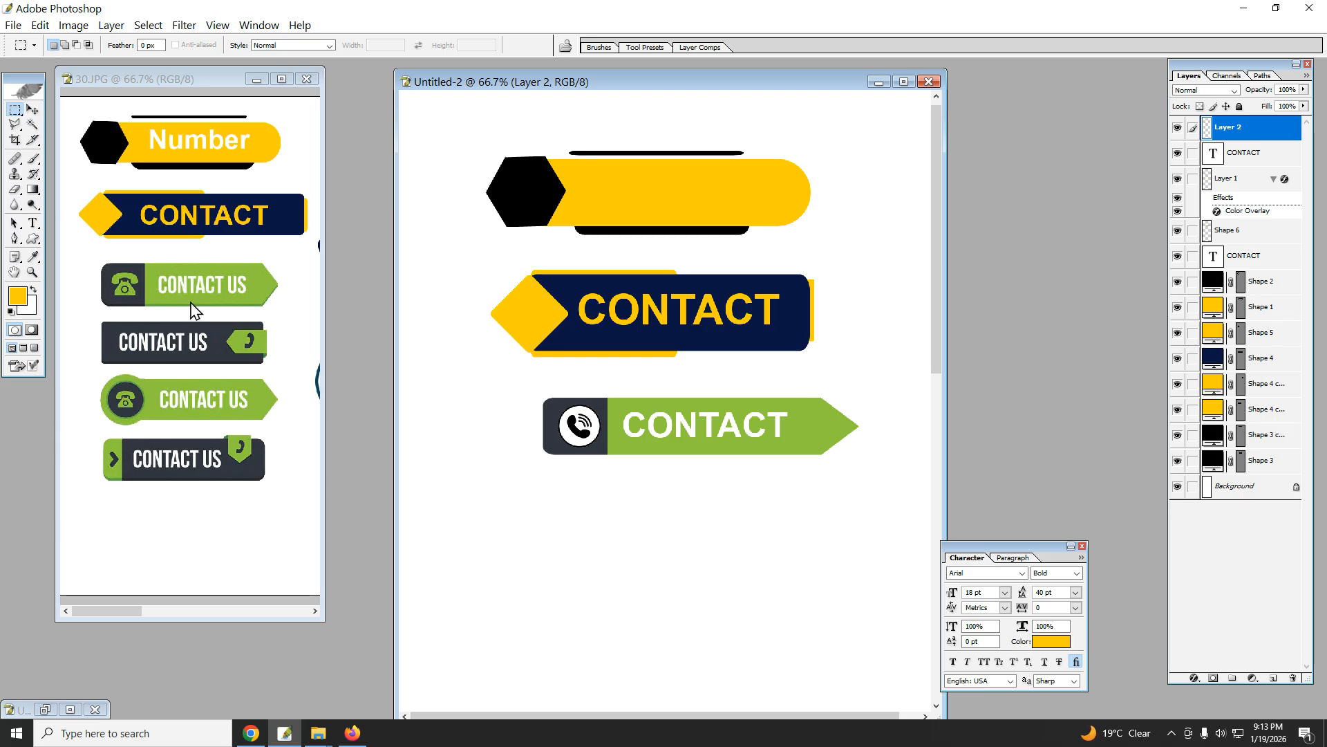
Scroll and enlarge the 30.JPG reference window until the CONTACT pill, Call Number bar and Call me banner all show
scroll(188, 308, right, 2)
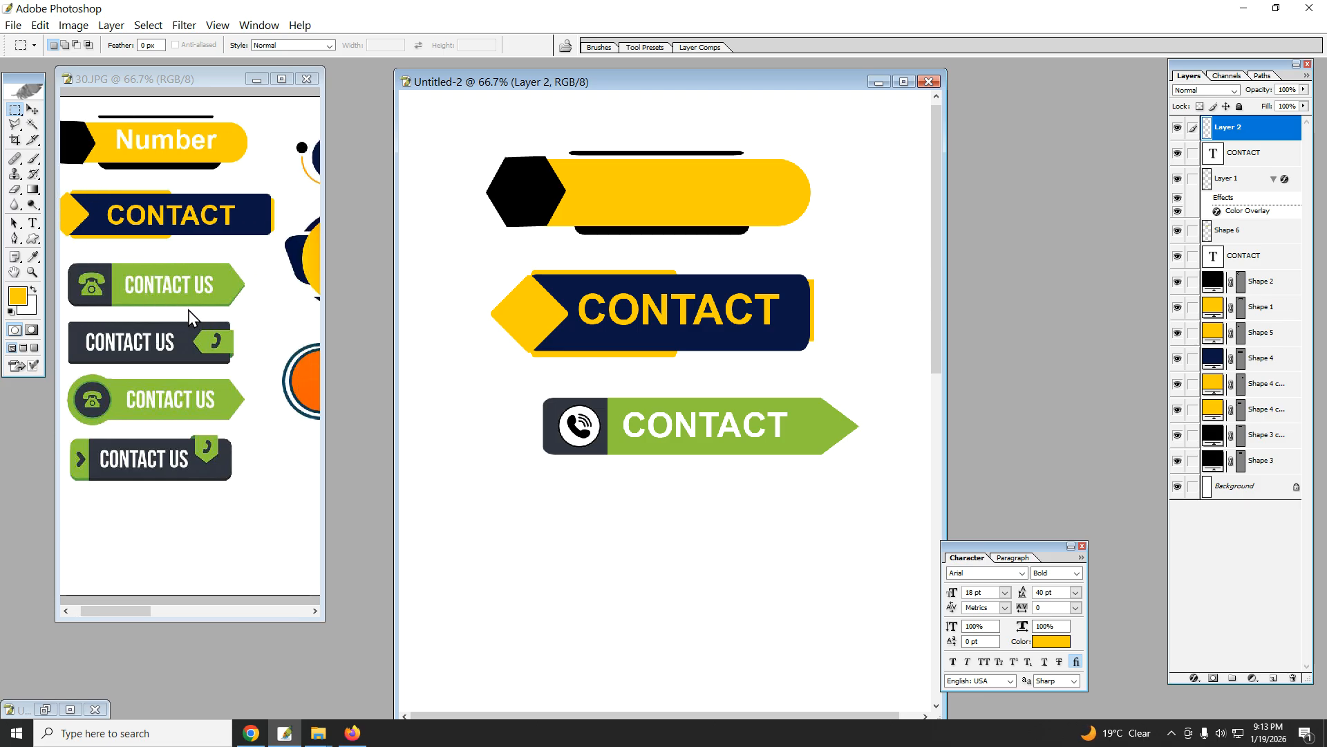
drag(98, 613, 175, 610)
drag(319, 622, 388, 663)
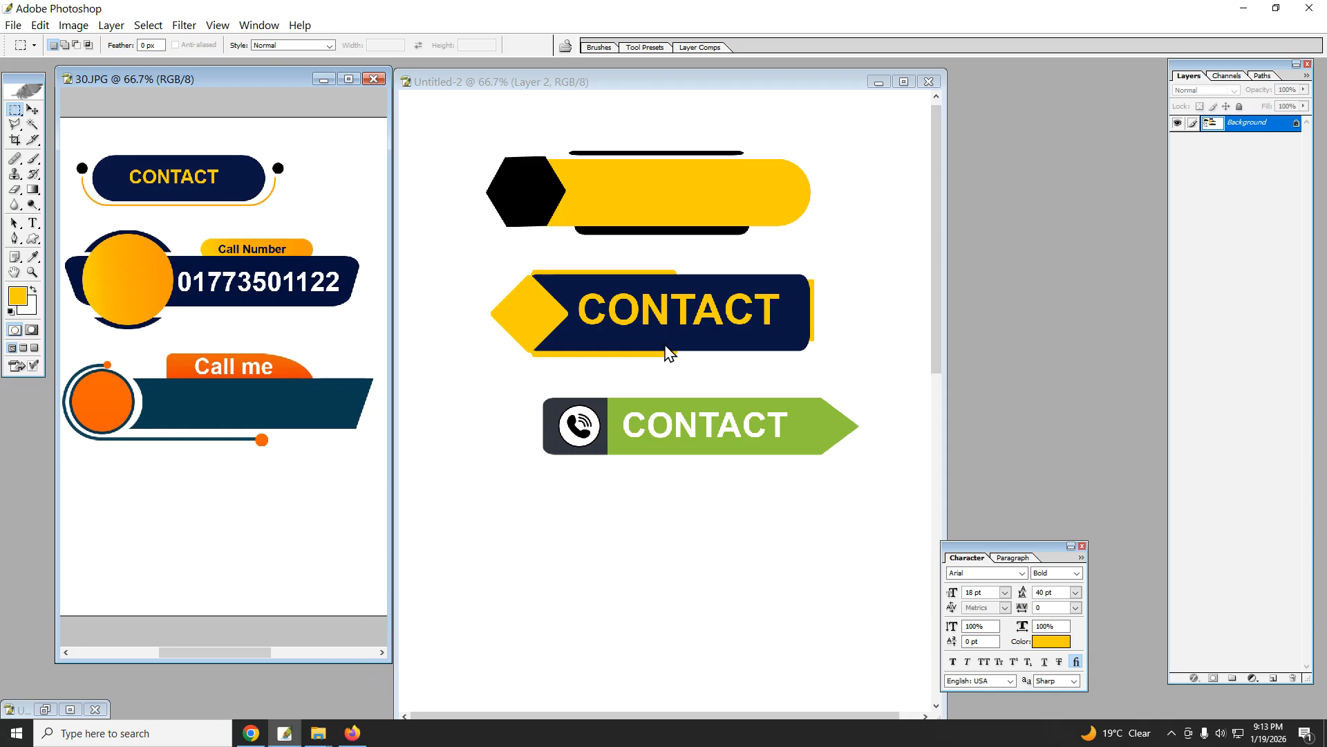
drag(940, 179, 936, 189)
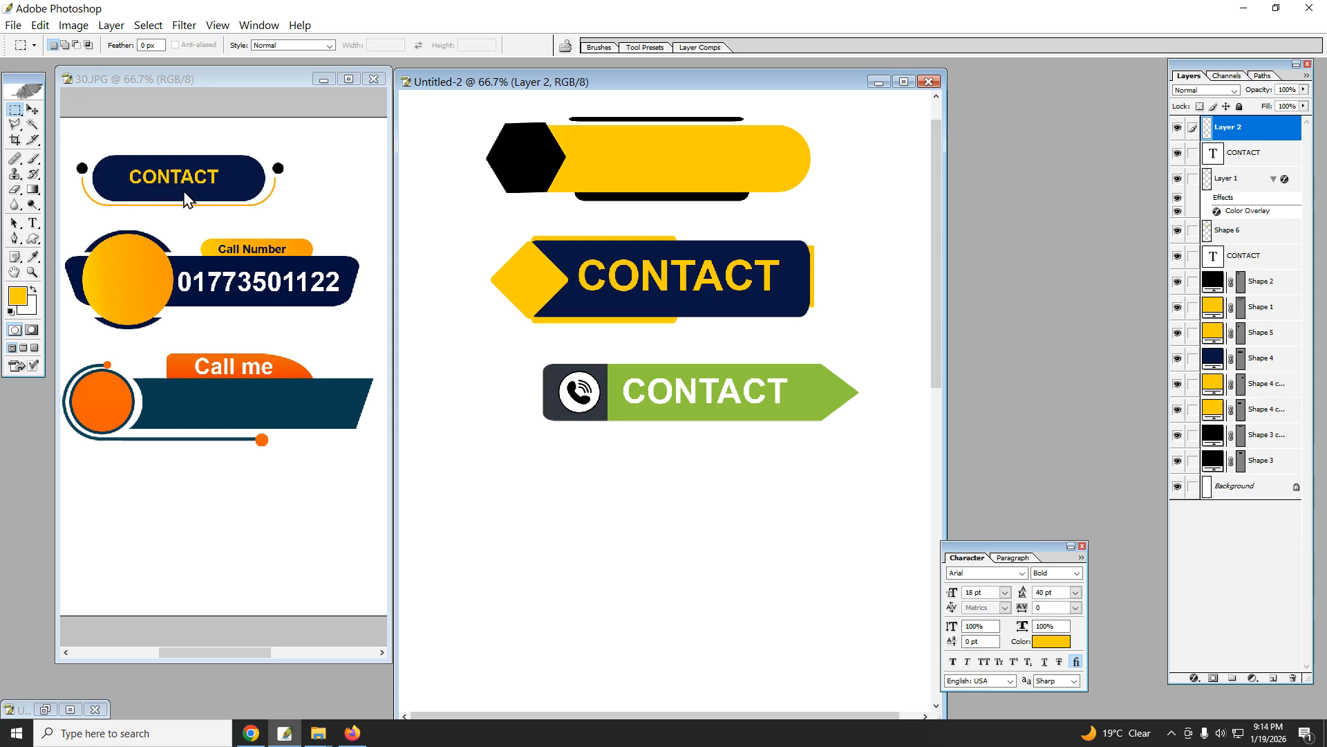
Draw a pill with a 100 px corner radius below the green CONTACT button and nudge it into place
click(32, 240)
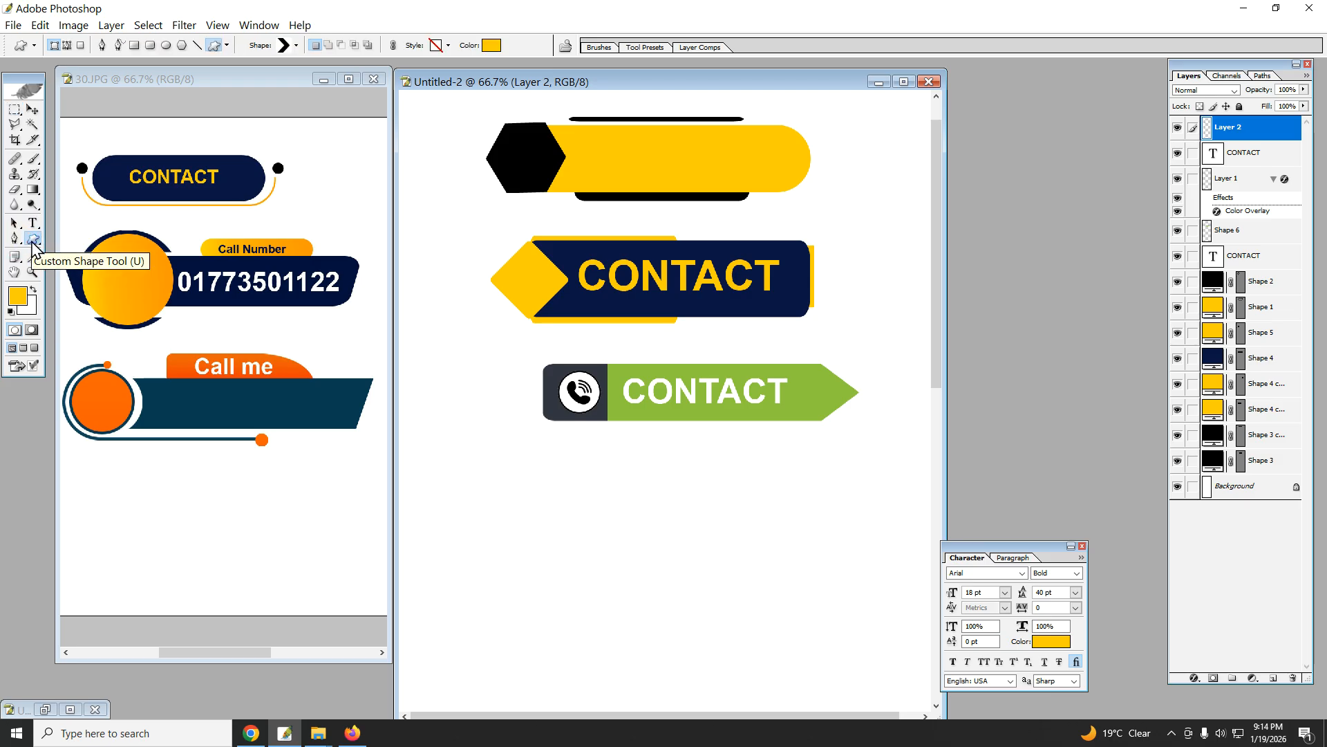
click(150, 46)
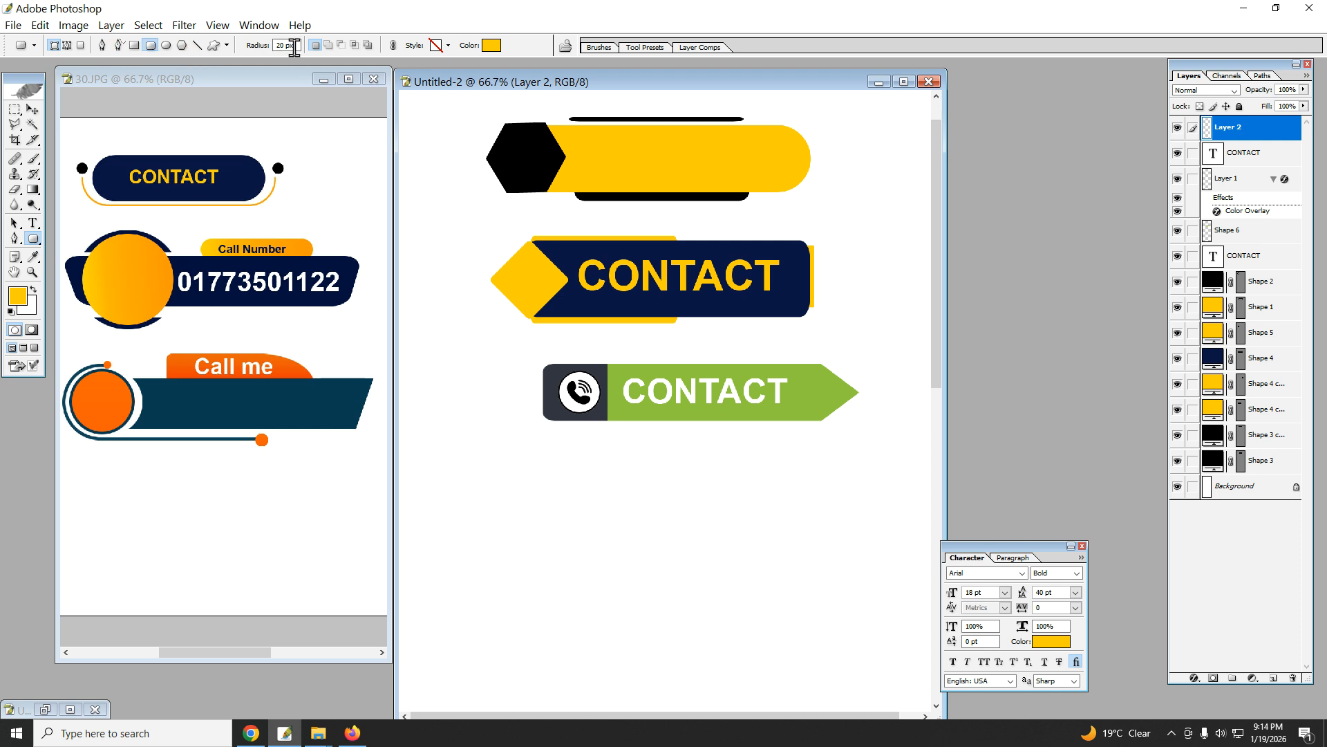
text(100)
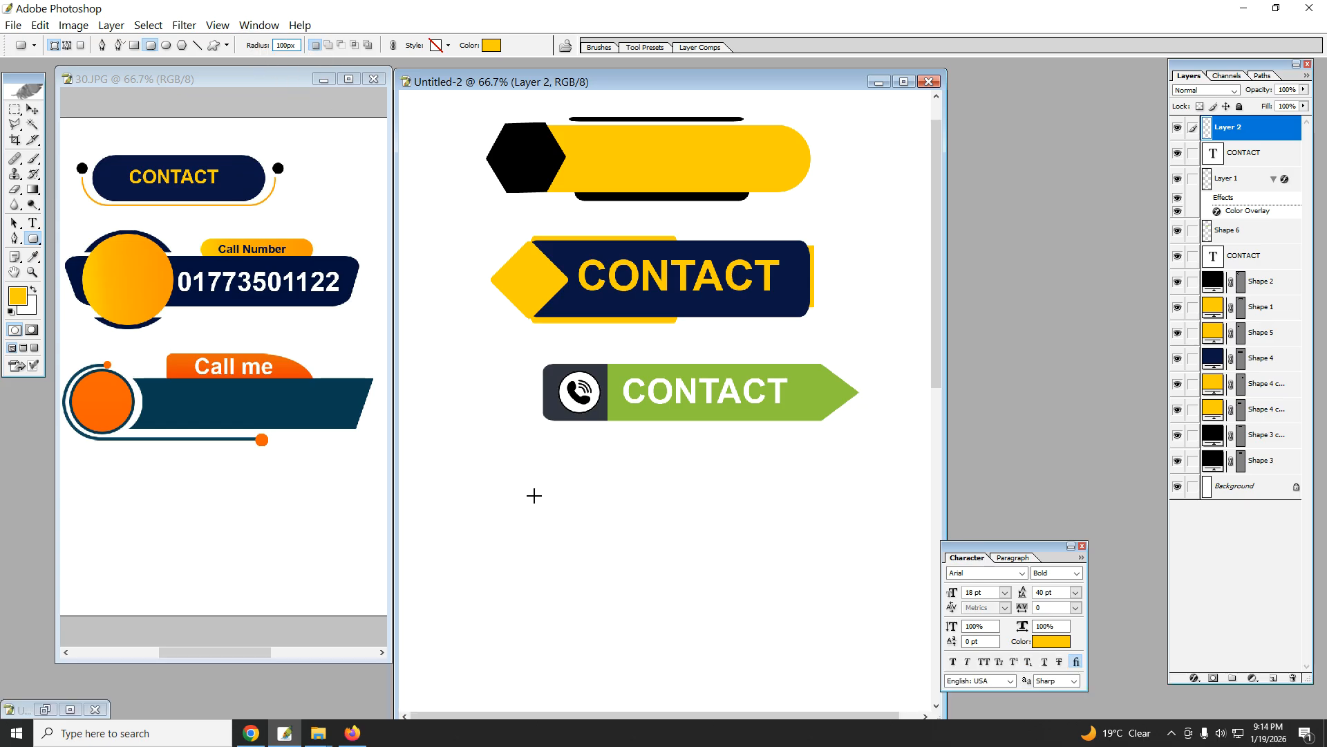
drag(510, 494, 800, 566)
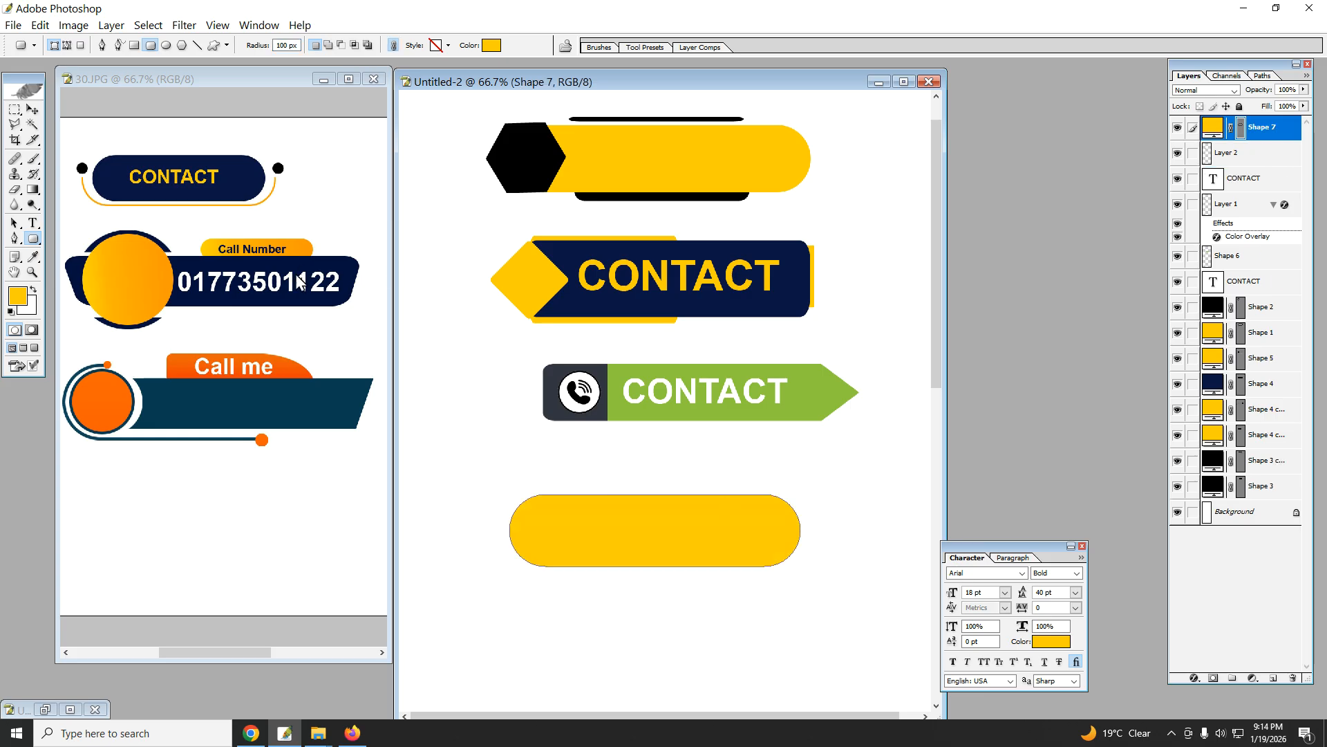
click(32, 109)
right_click(601, 509)
click(633, 521)
drag(633, 536, 649, 516)
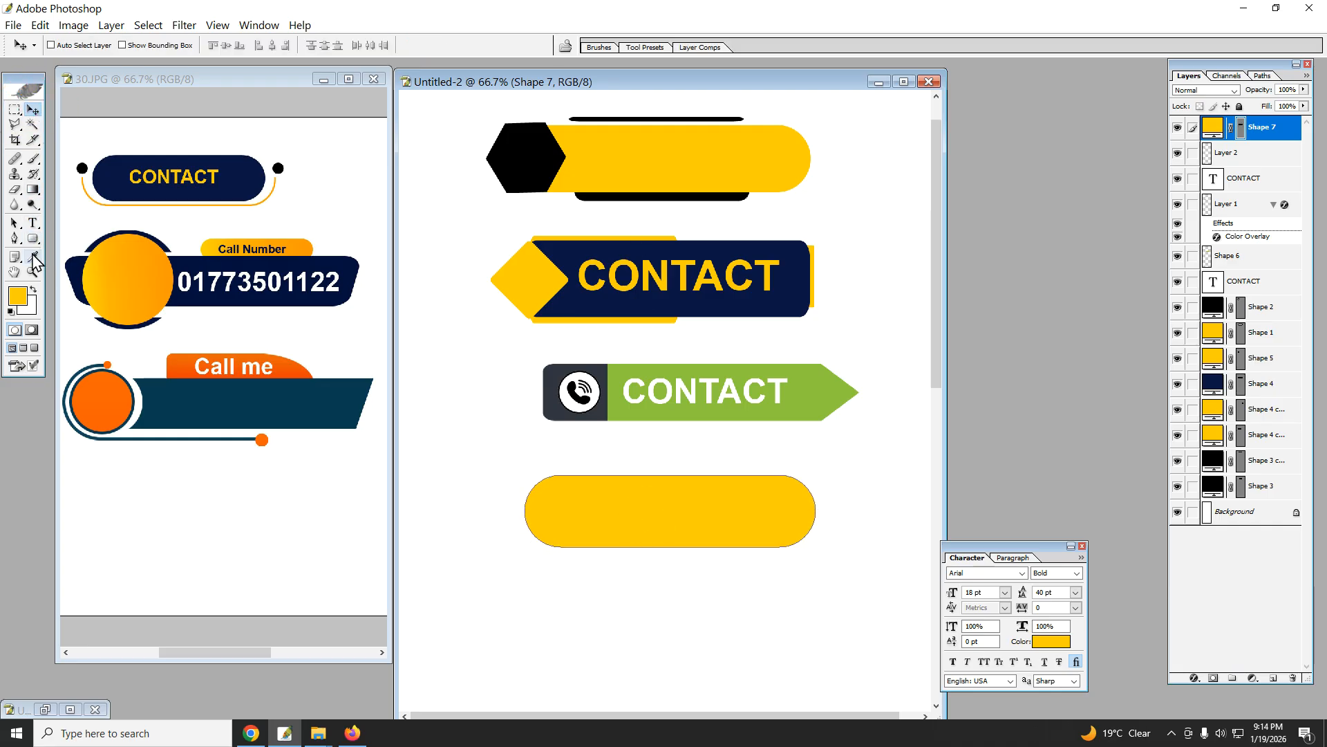
Recolour the pill navy, sampled from the reference CONTACT pill, and load its outline as a selection
click(32, 238)
click(487, 43)
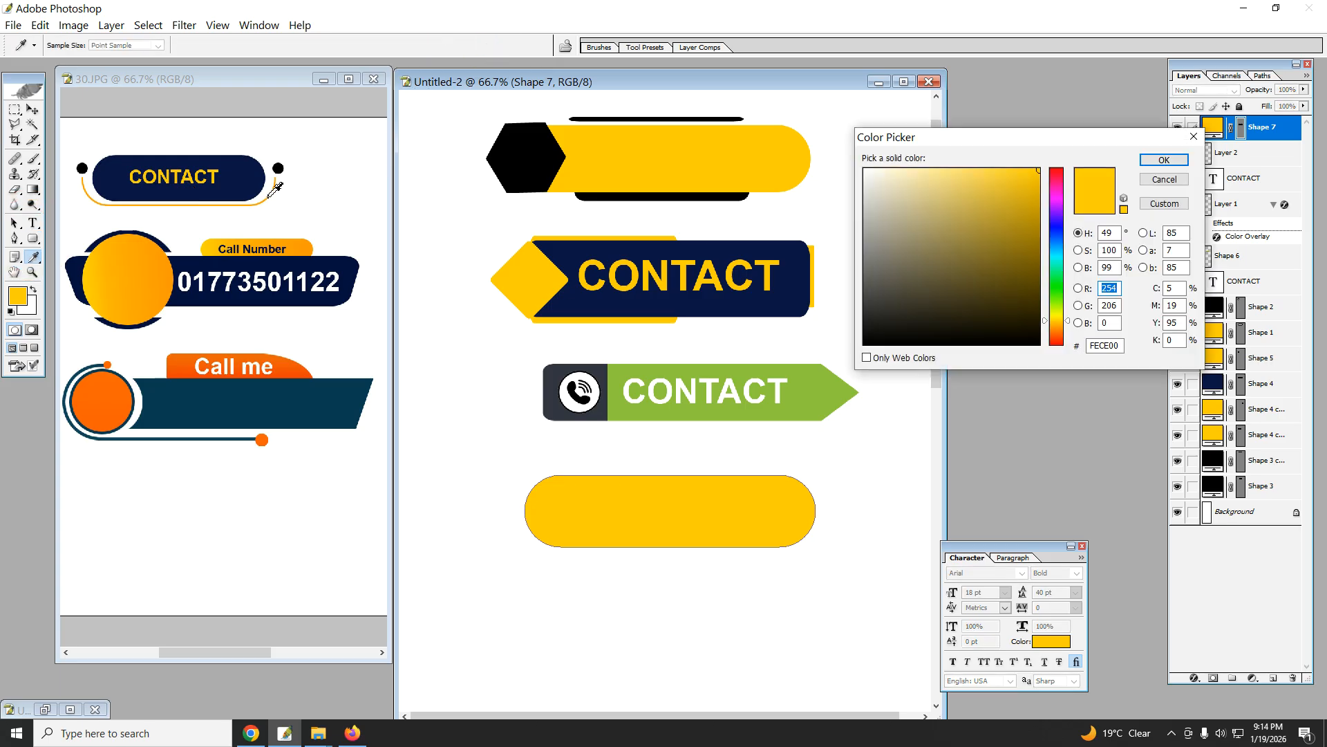
click(256, 168)
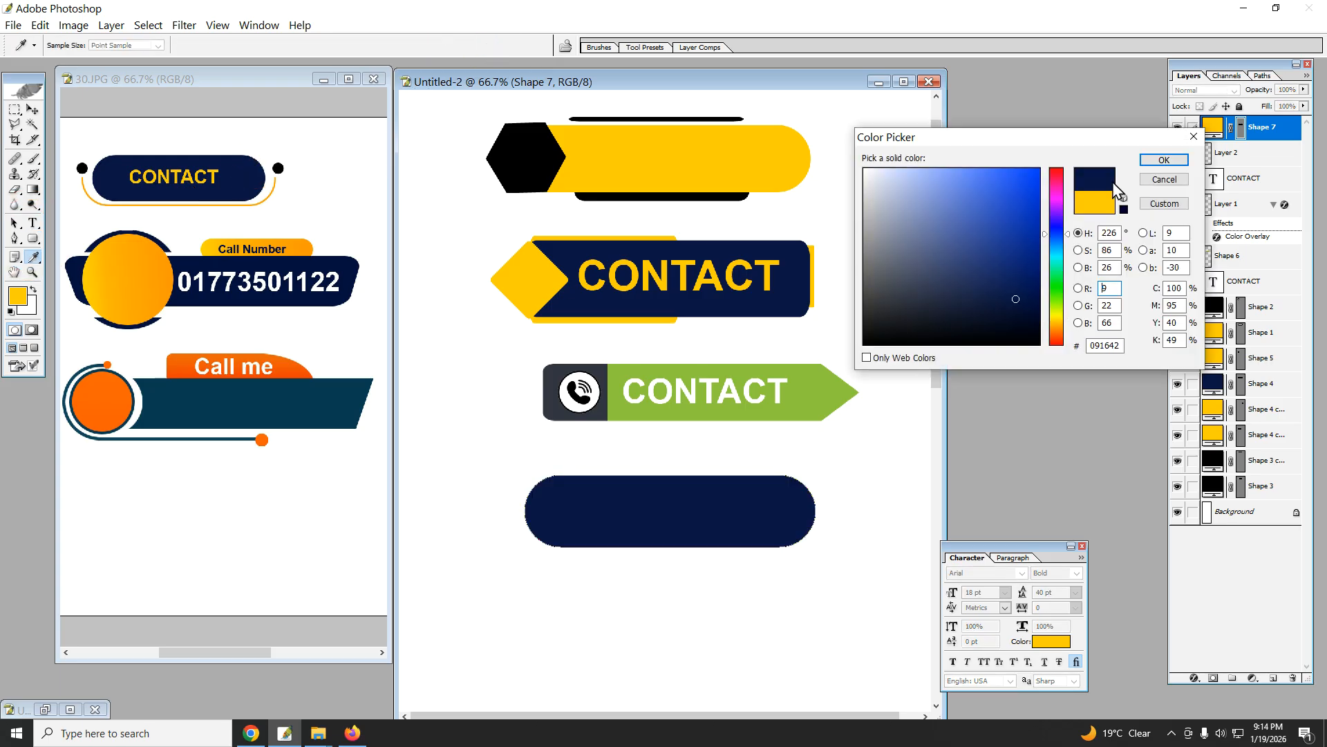
click(1164, 160)
drag(935, 233, 939, 281)
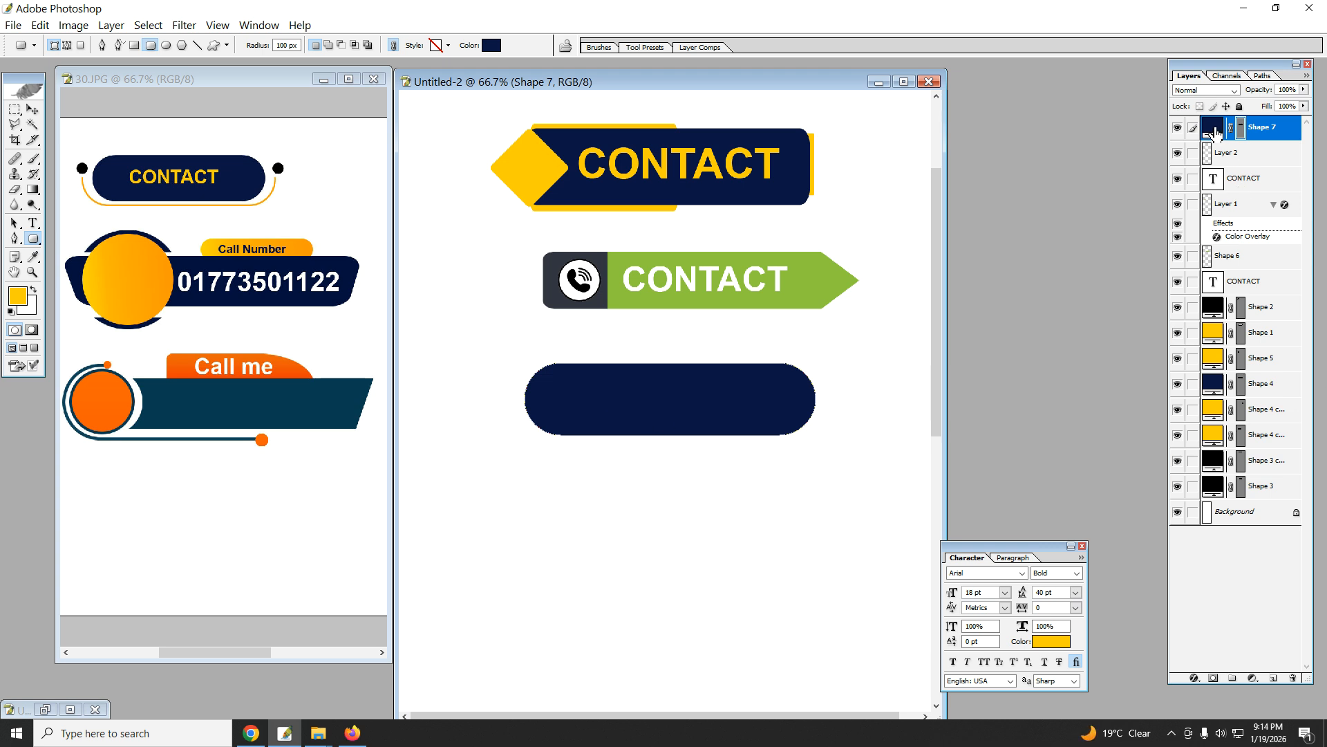
key(ctrl)
On a new layer, stroke the pill selection in orange sampled from the reference, then deselect
click(1273, 679)
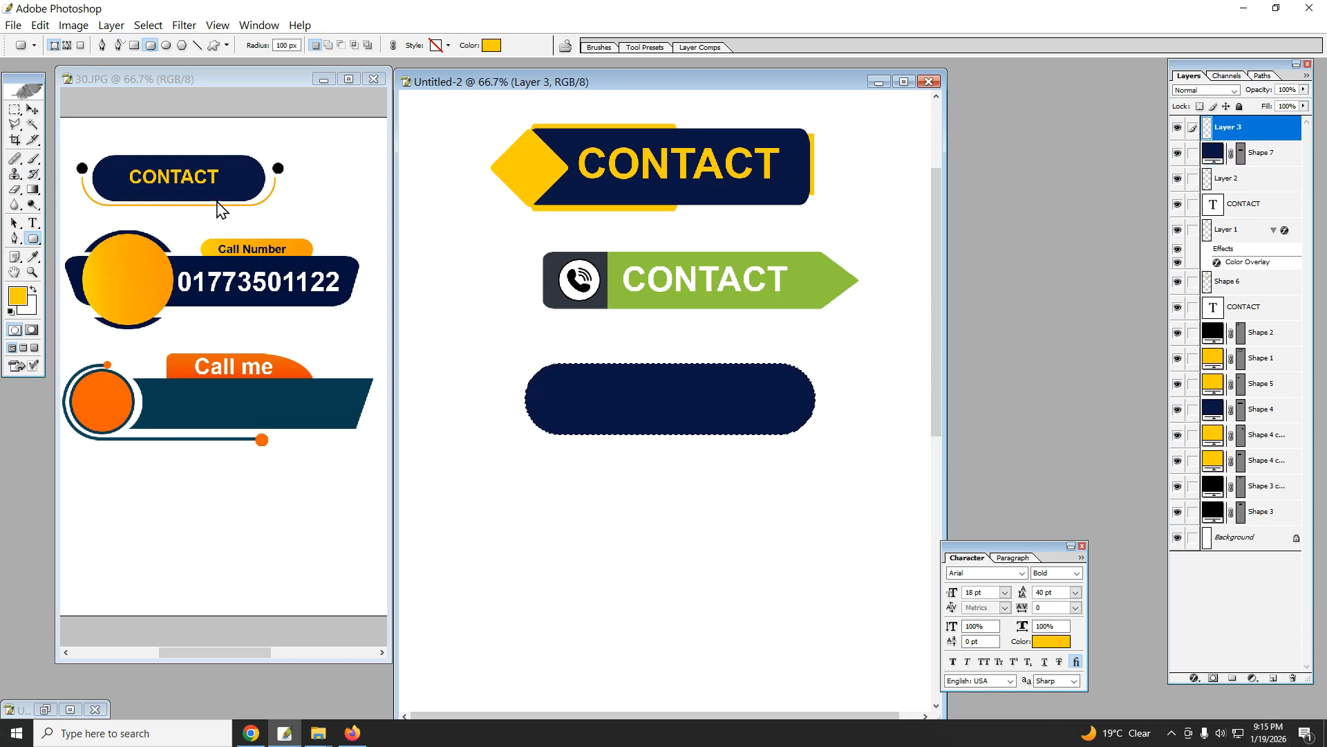
right_click(716, 413)
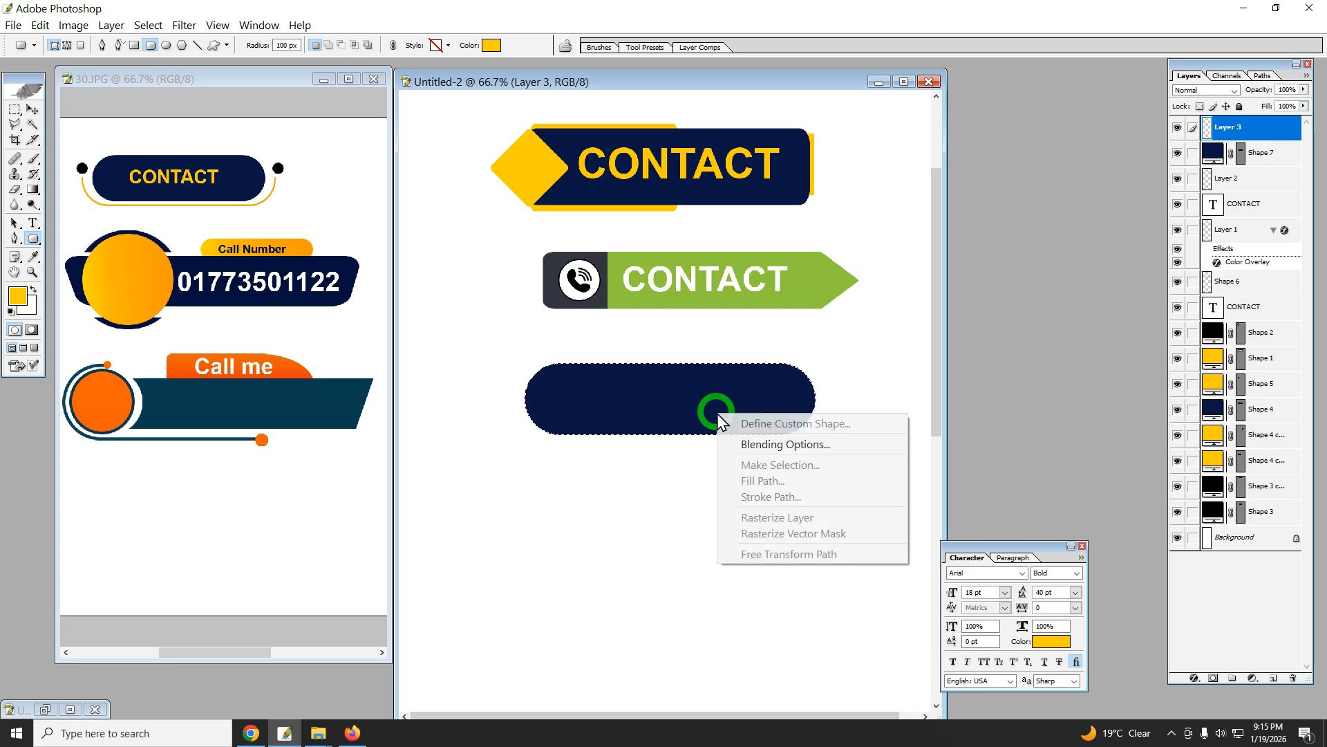
click(670, 397)
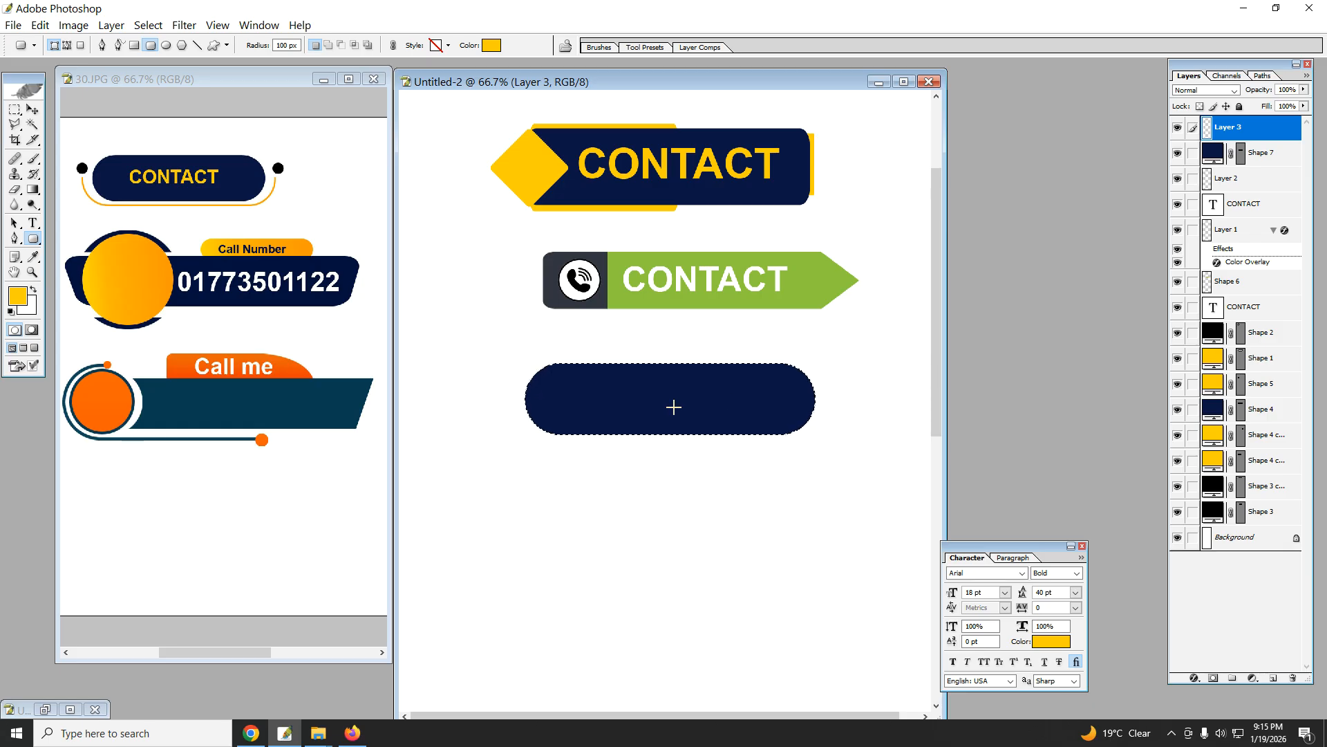
click(15, 110)
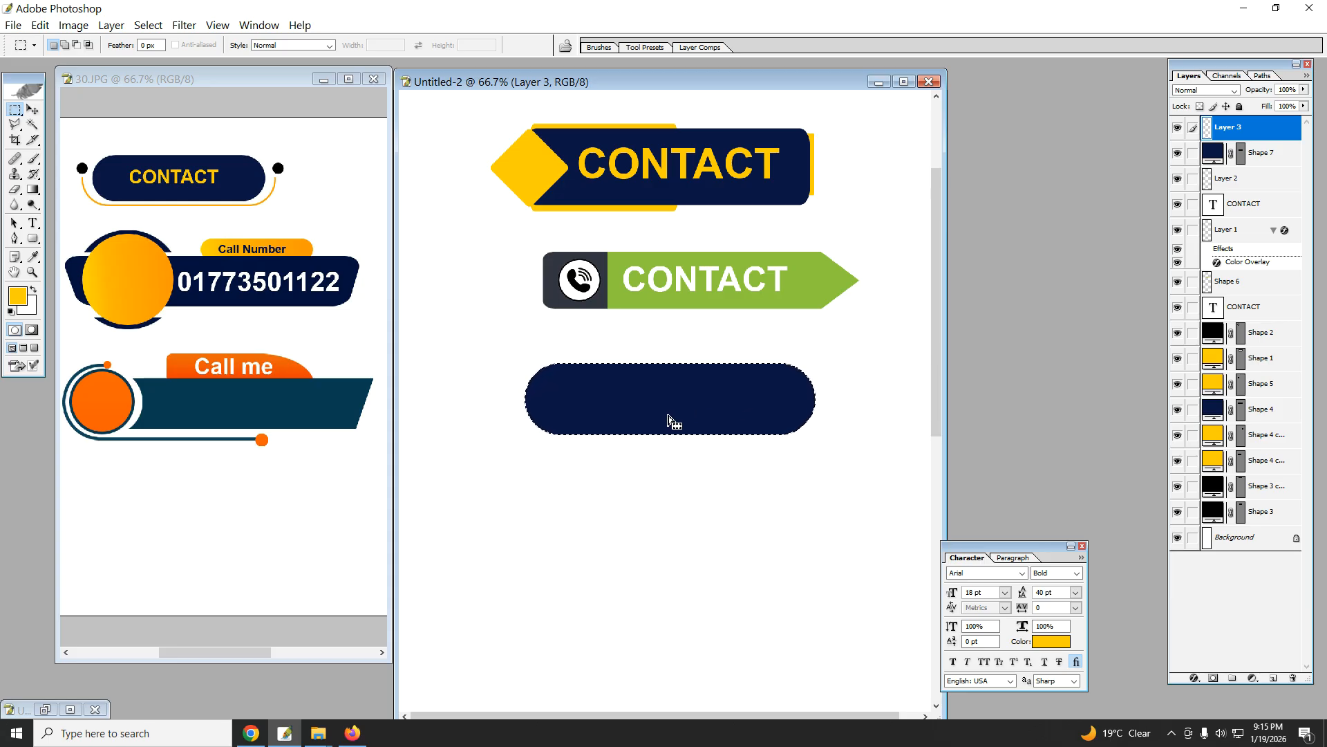
right_click(690, 406)
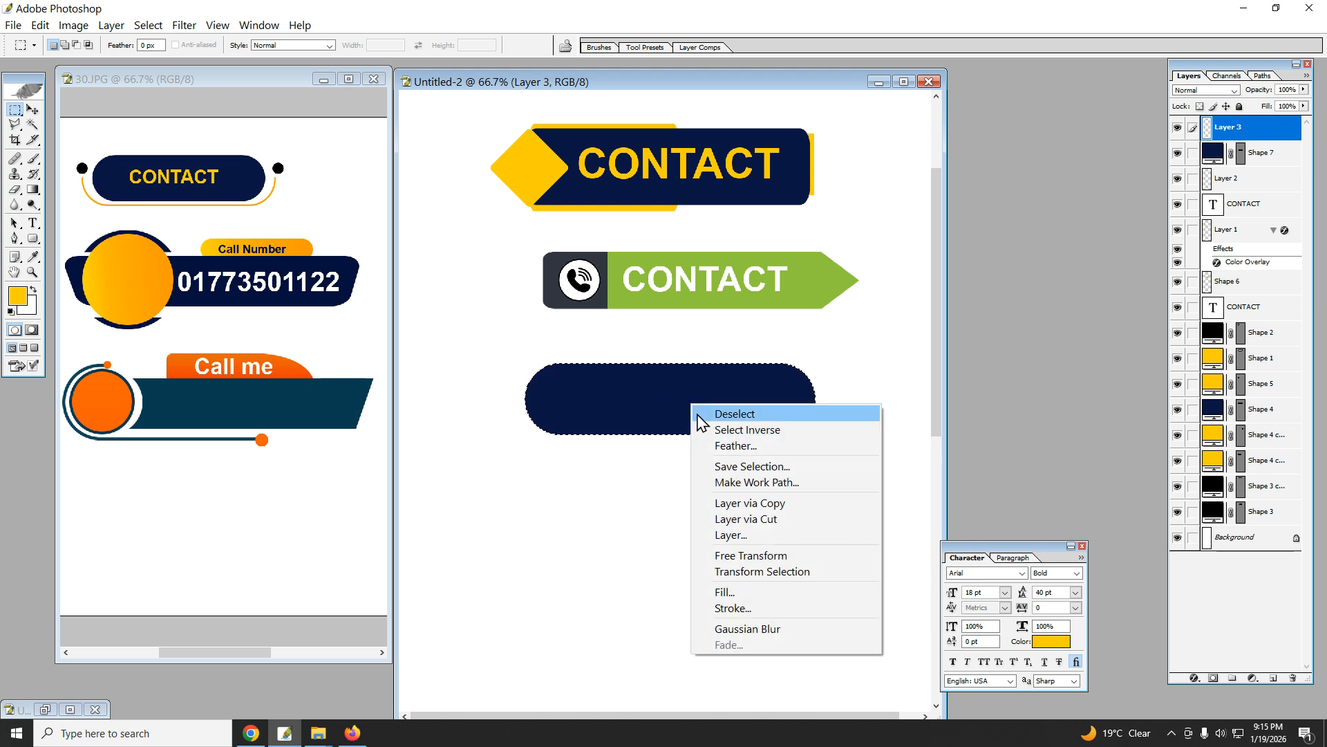
click(737, 611)
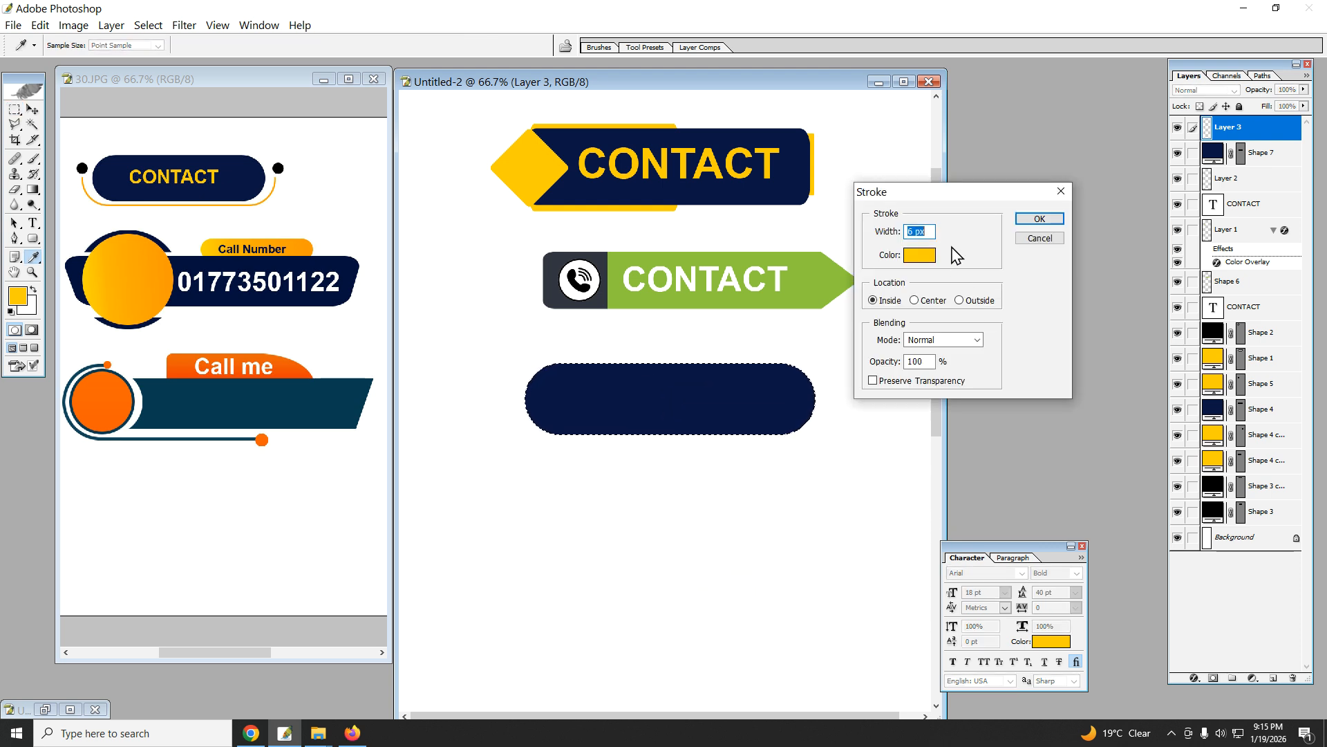
click(923, 256)
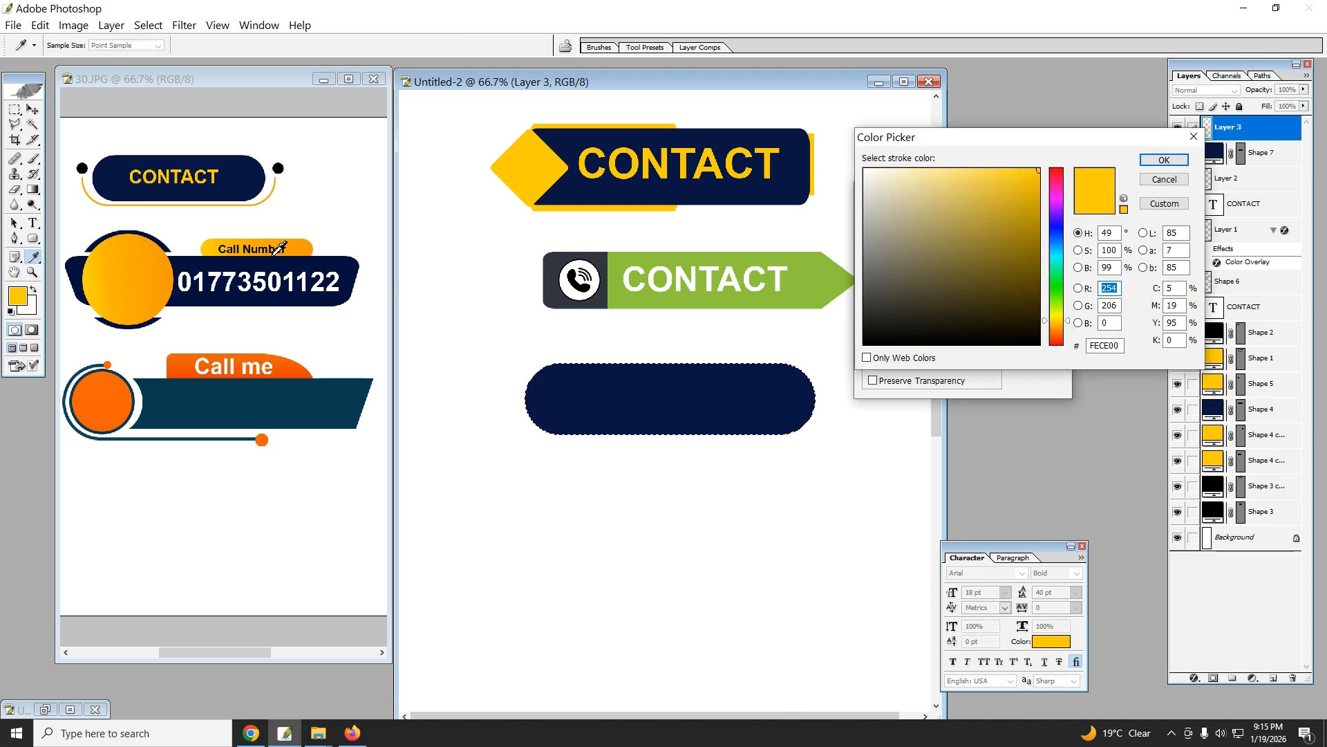
click(310, 242)
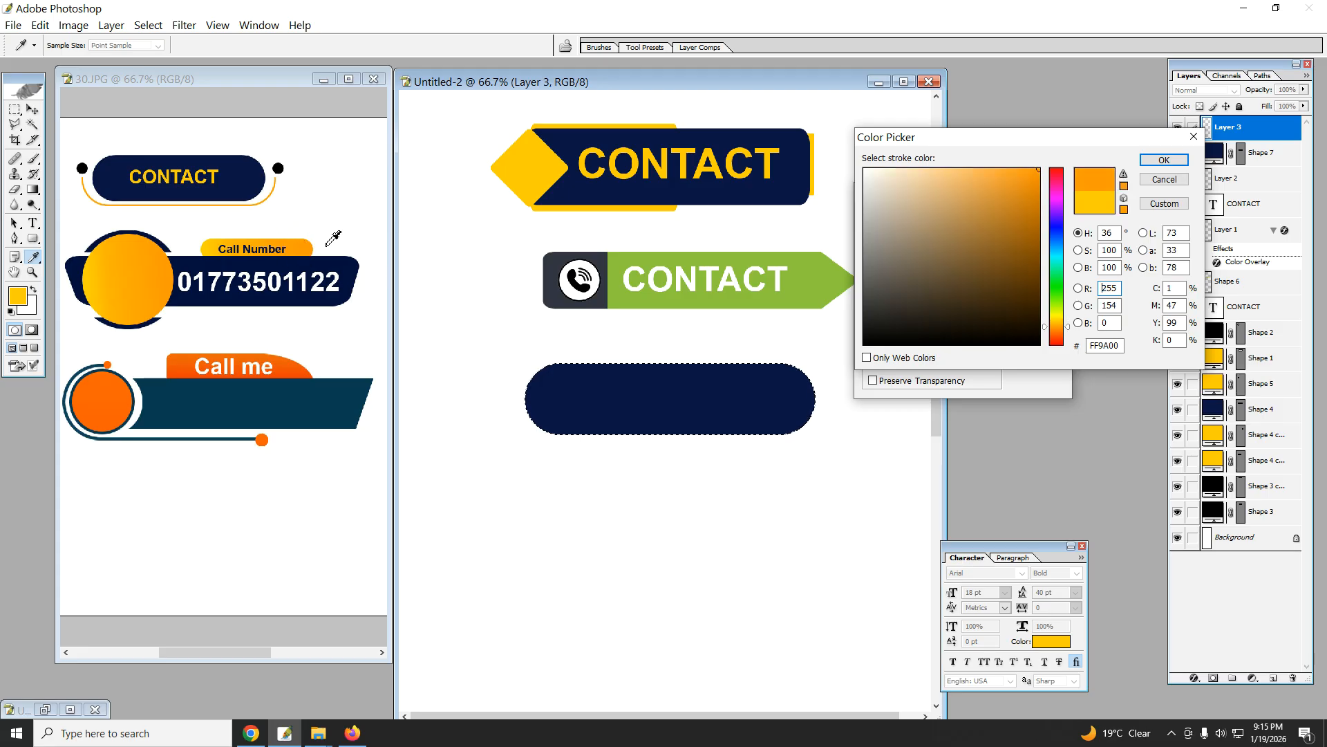
click(1166, 160)
click(1037, 216)
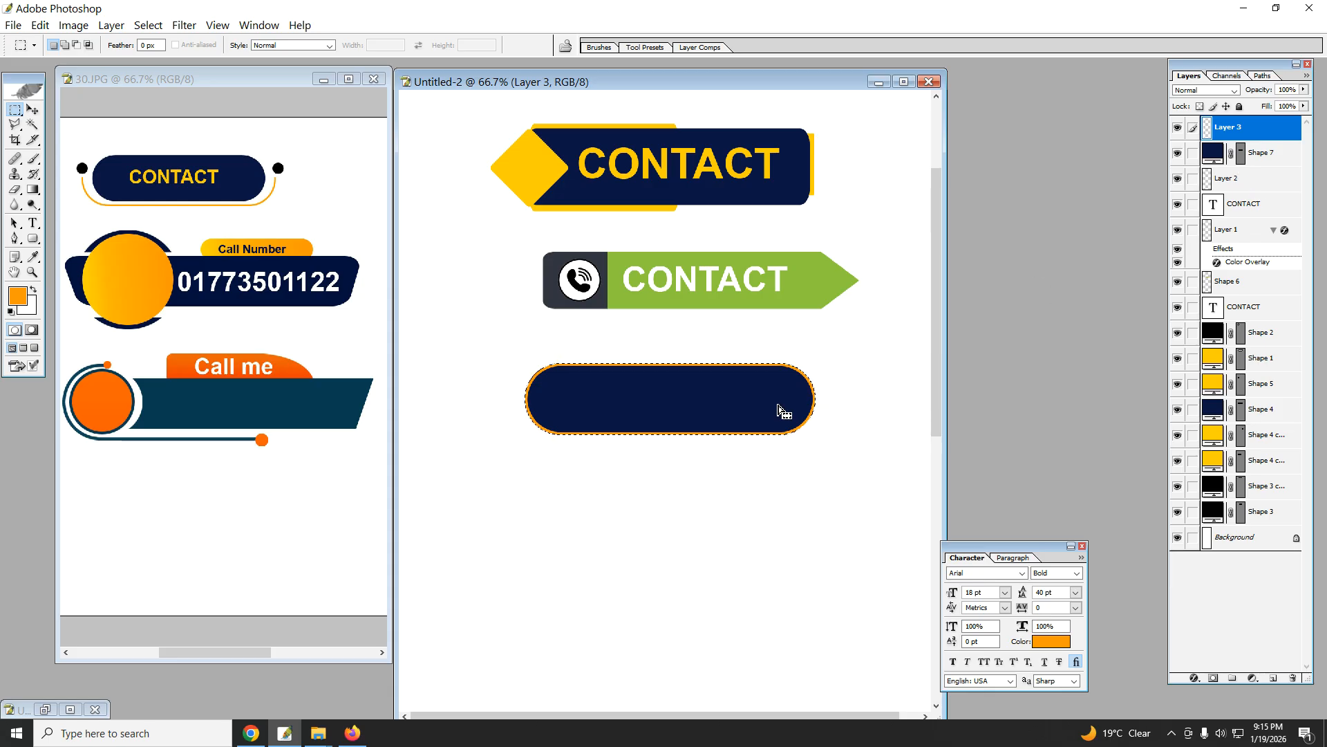
key(ctrl+d)
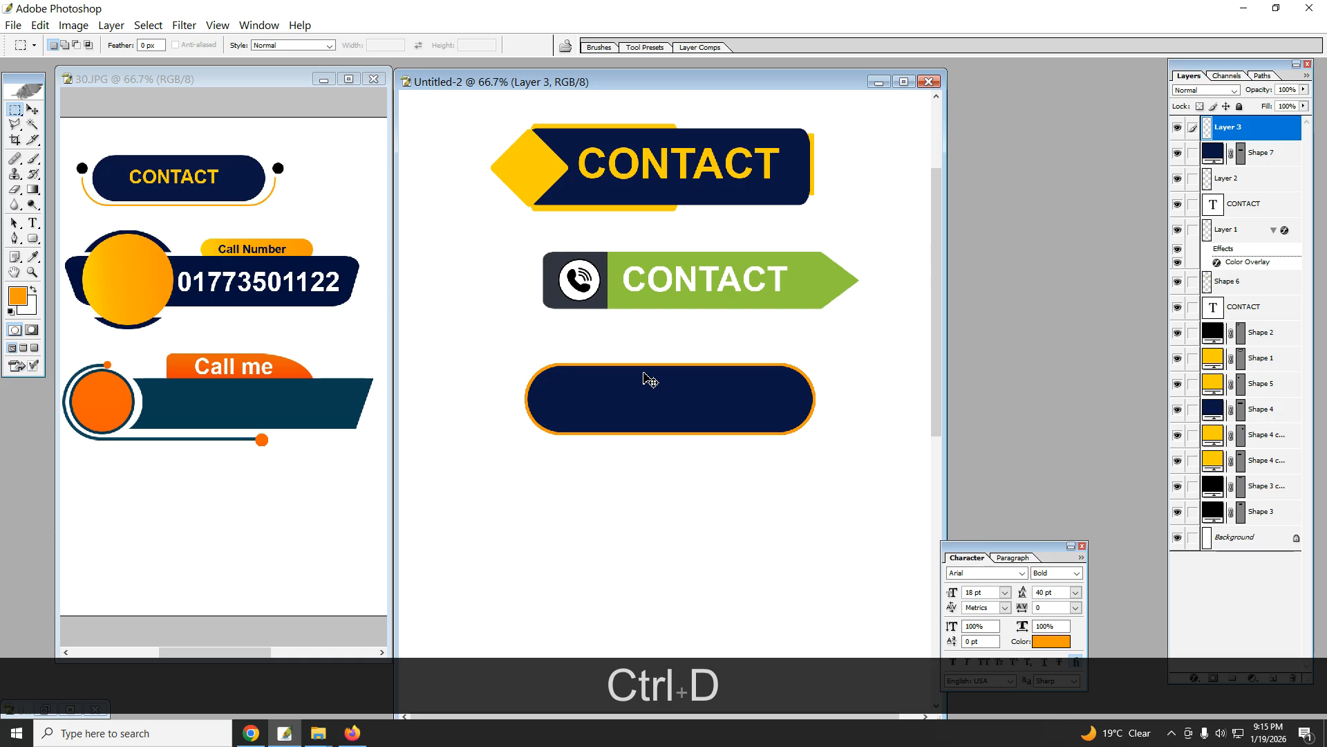
Scale the orange outline up proportionally around the pill and delete its top part, leaving a lower arc
key(ctrl+t)
key(alt+shift)
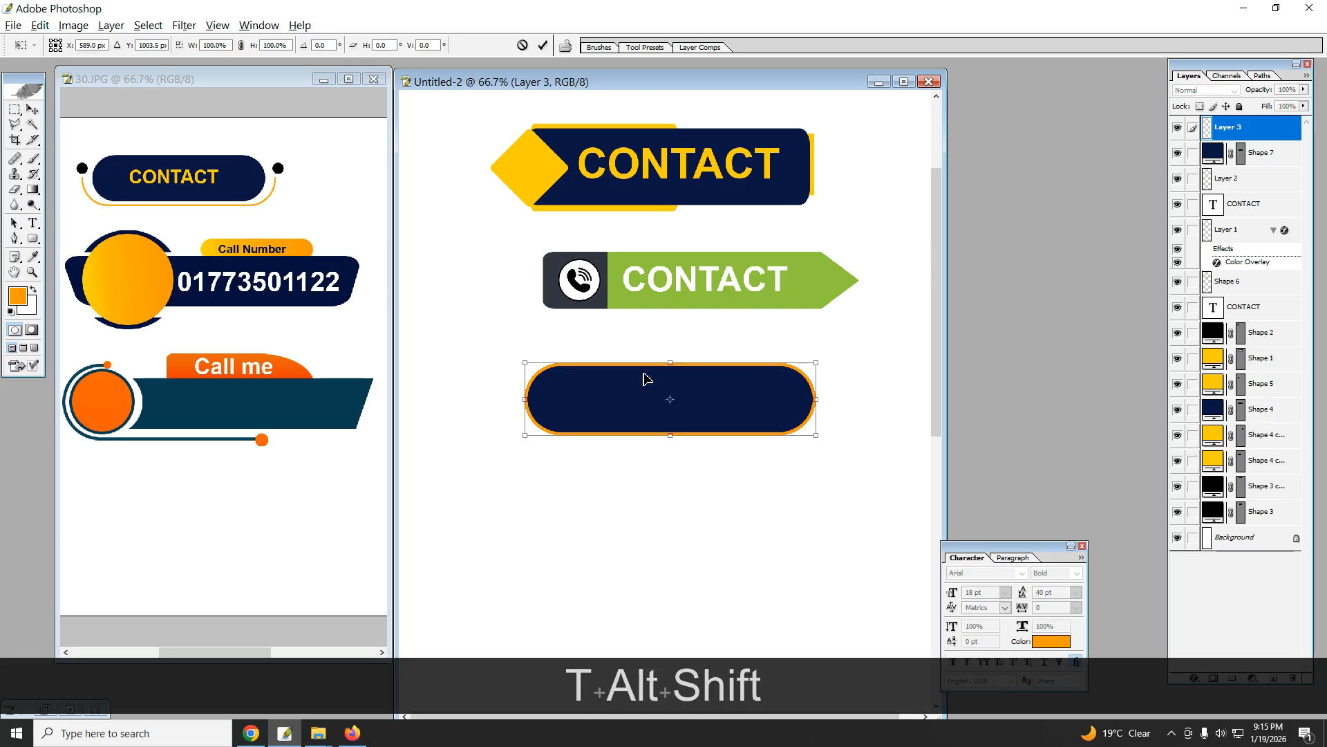
mouse_move(817, 437)
mouse_down()
mouse_move(839, 459)
mouse_move(775, 436)
mouse_move(848, 446)
mouse_move(825, 437)
mouse_up()
drag(745, 436, 745, 441)
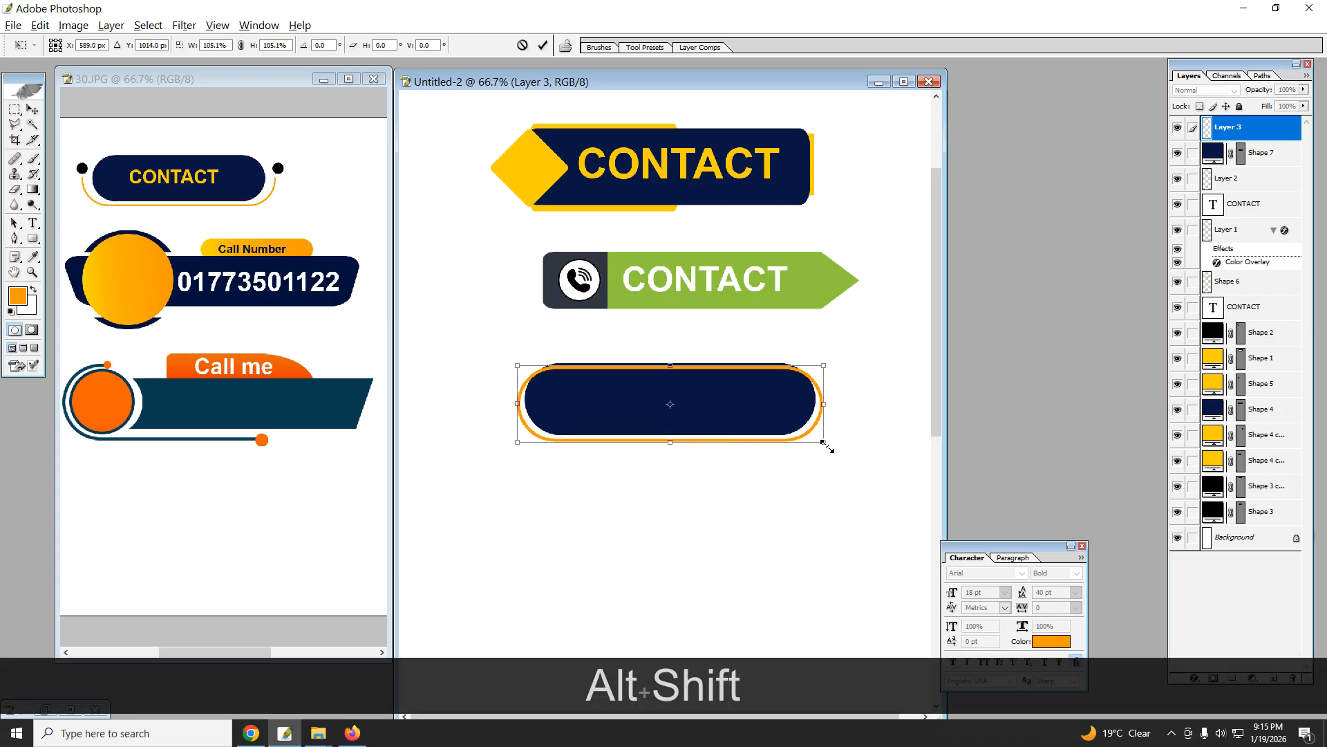
drag(825, 445, 829, 448)
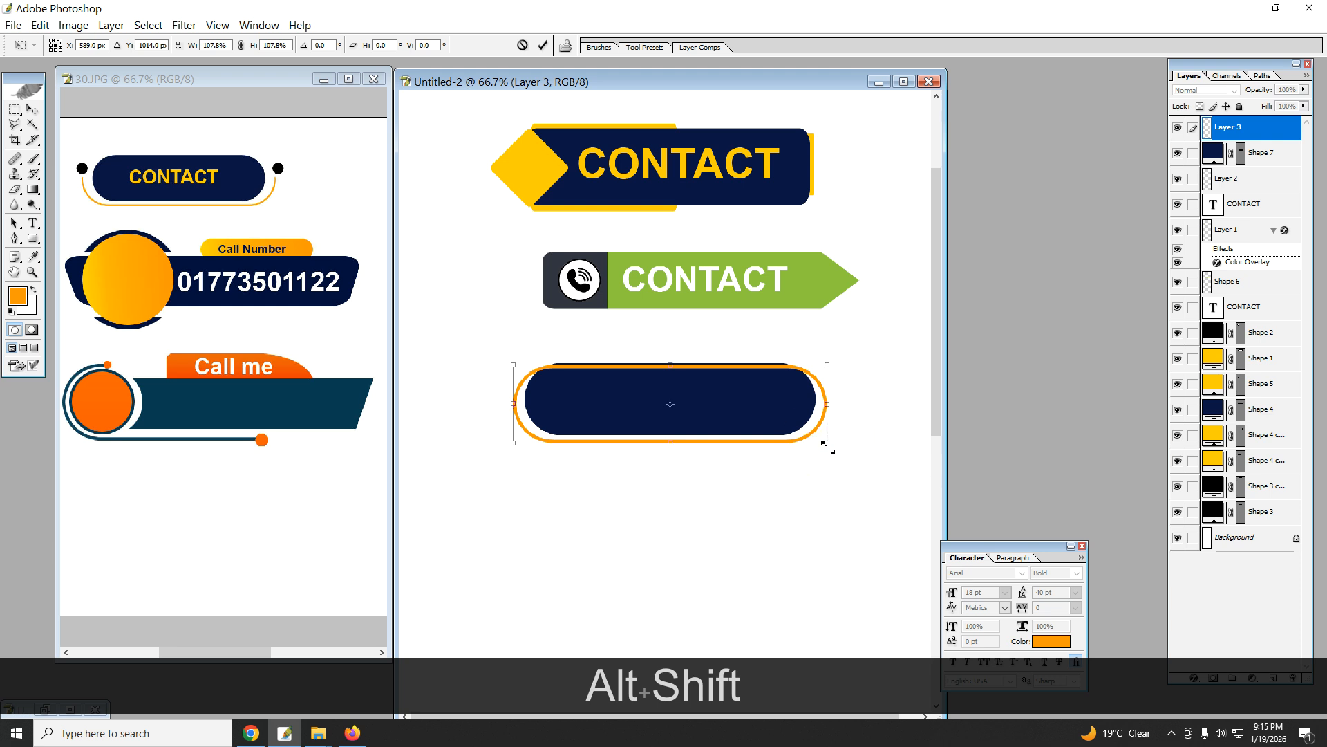
key(Return)
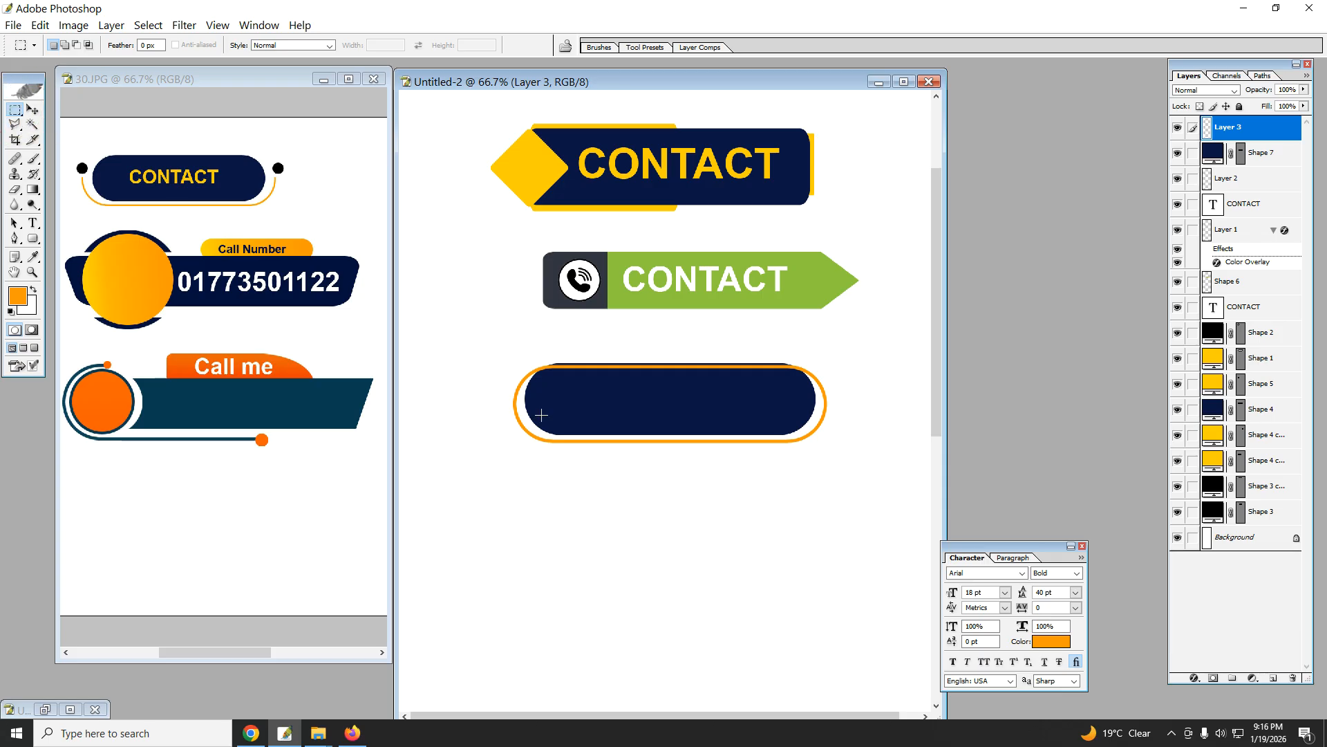
drag(737, 399, 860, 402)
key(Delete)
click(785, 418)
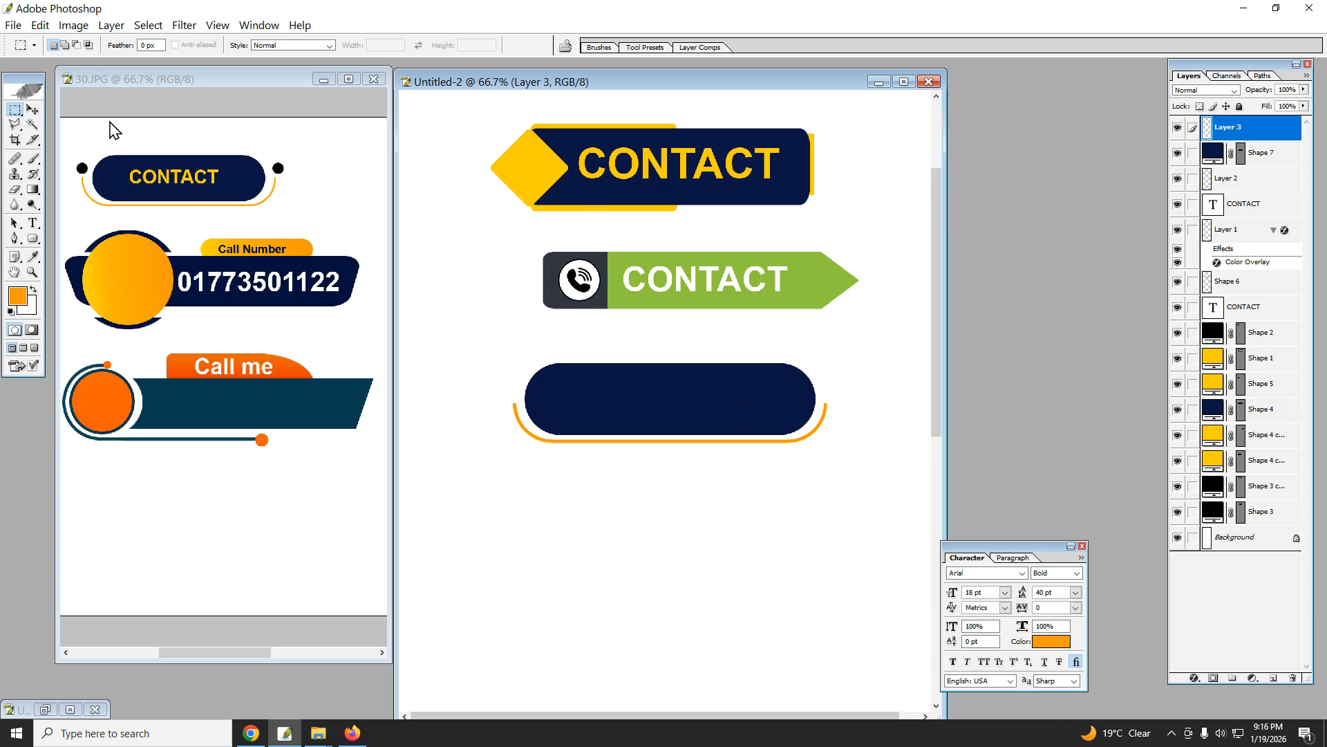
Create a '.' text layer set in SutonnyMJ at 60 pt
click(32, 222)
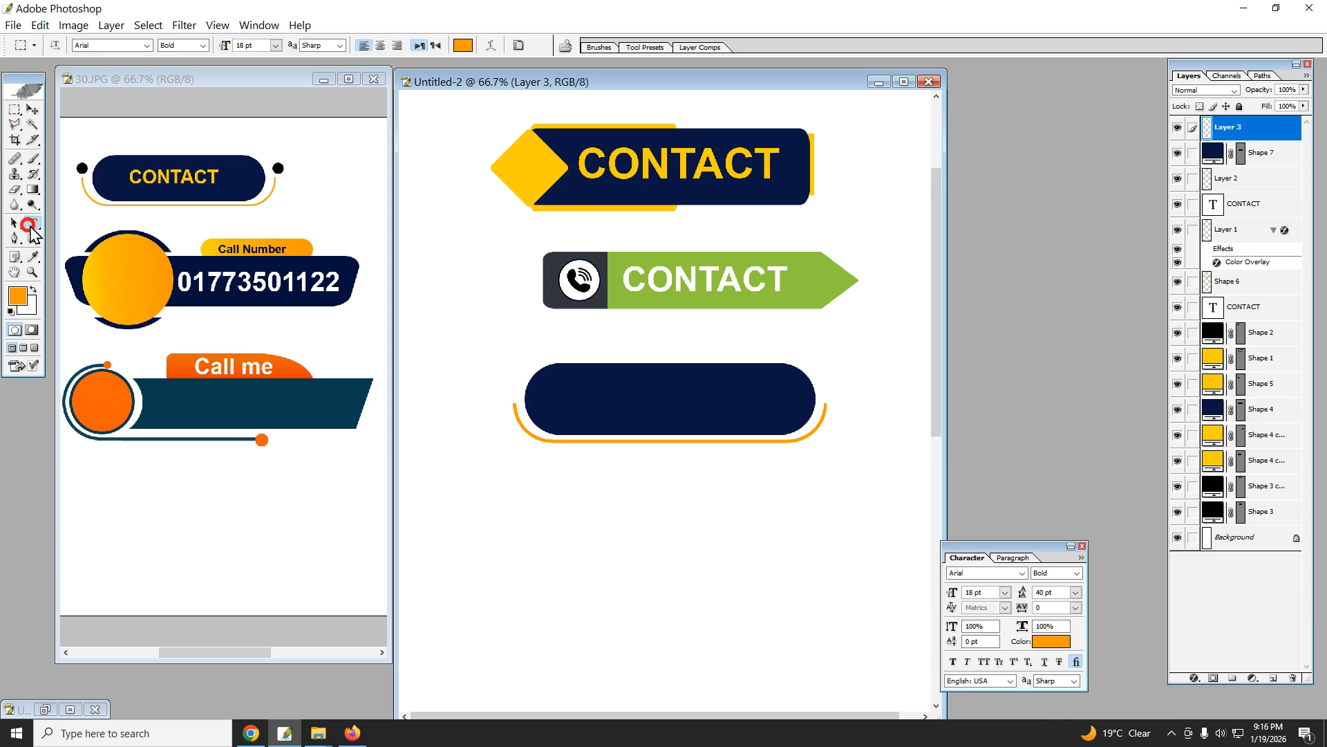
click(440, 254)
text(.)
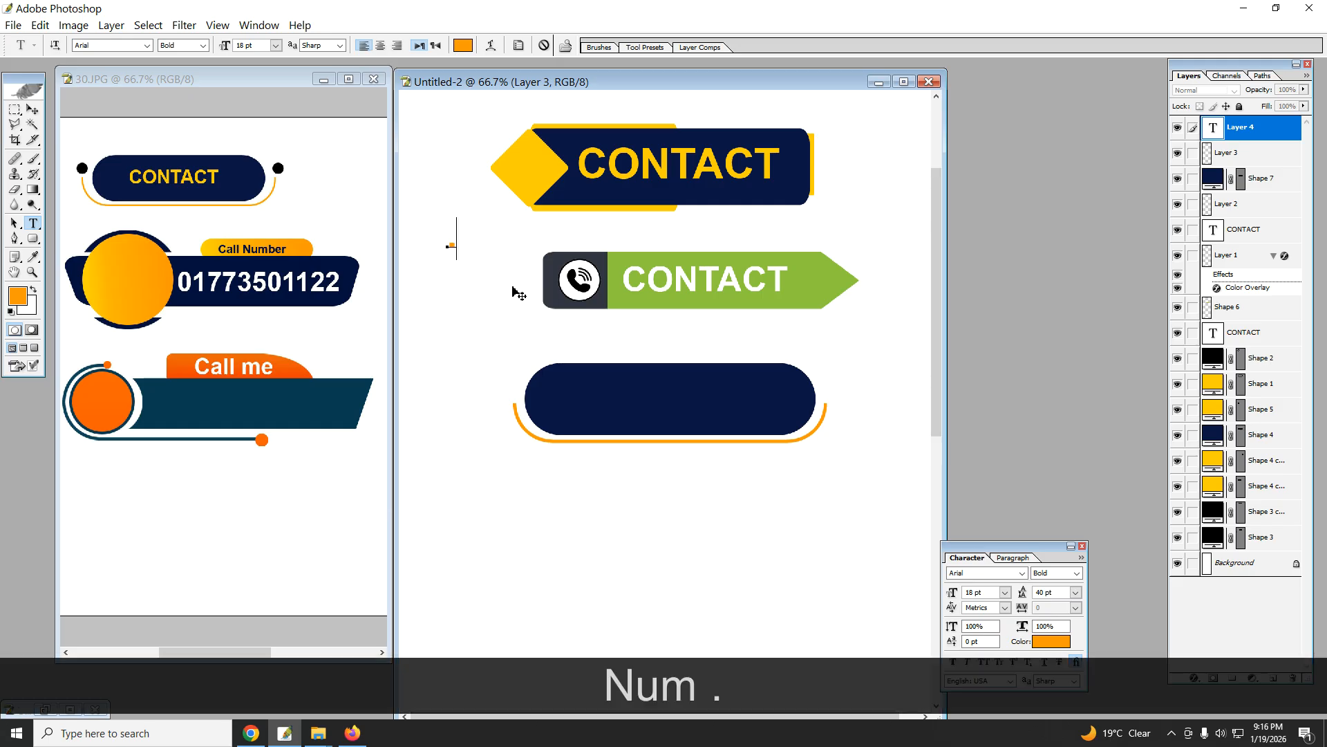
key(BackSpace)
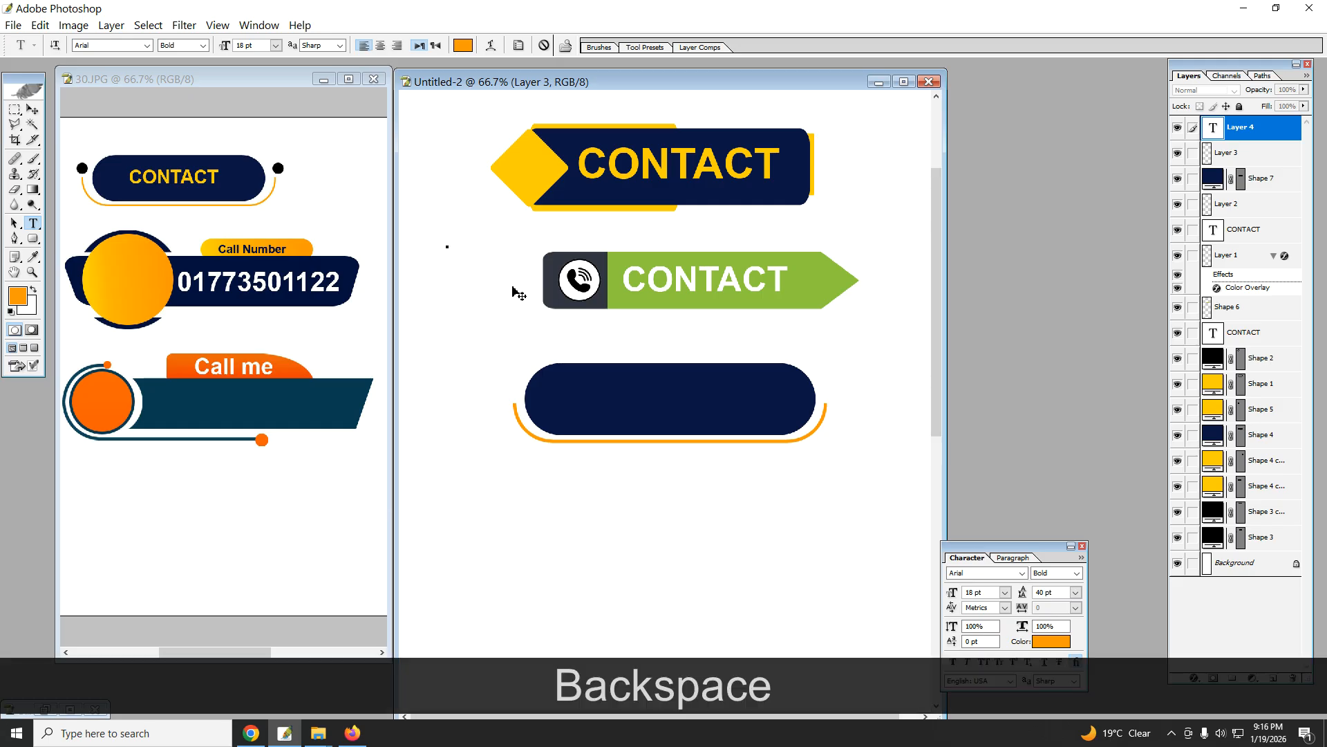
text(.)
key(Return)
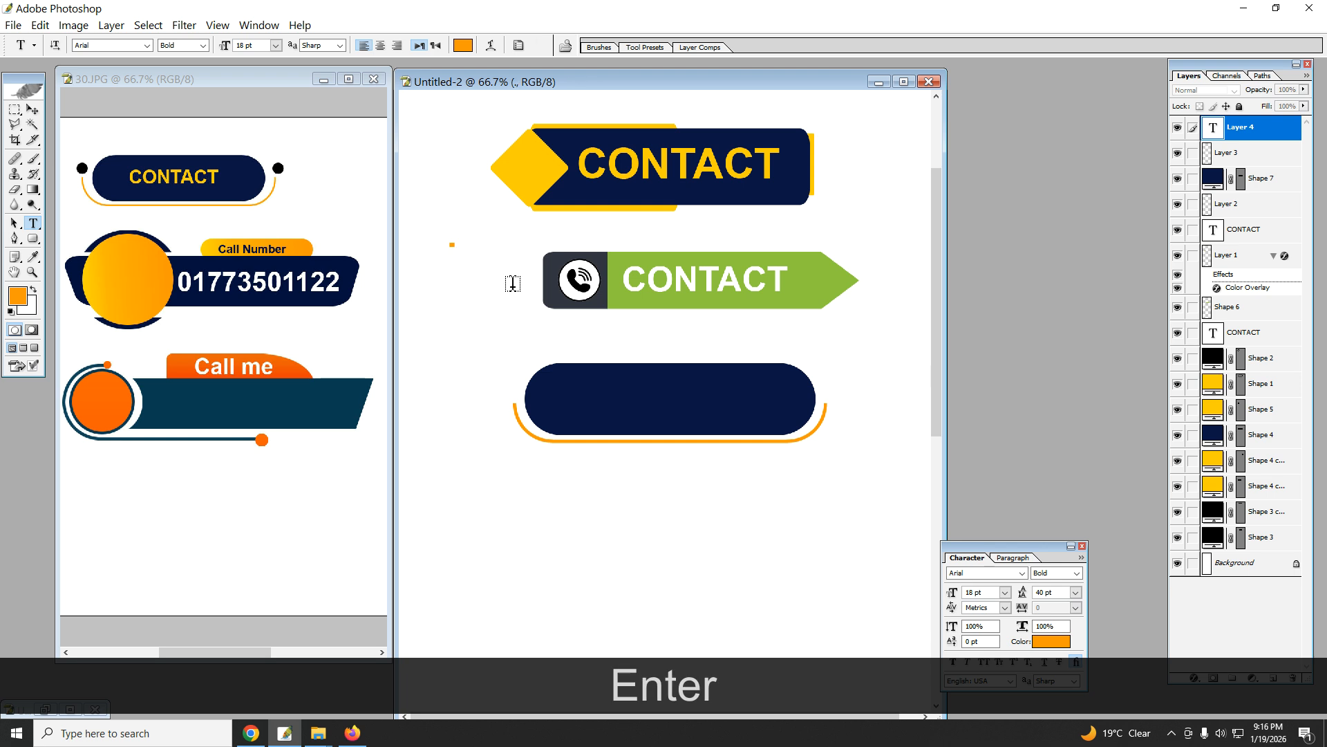
click(123, 44)
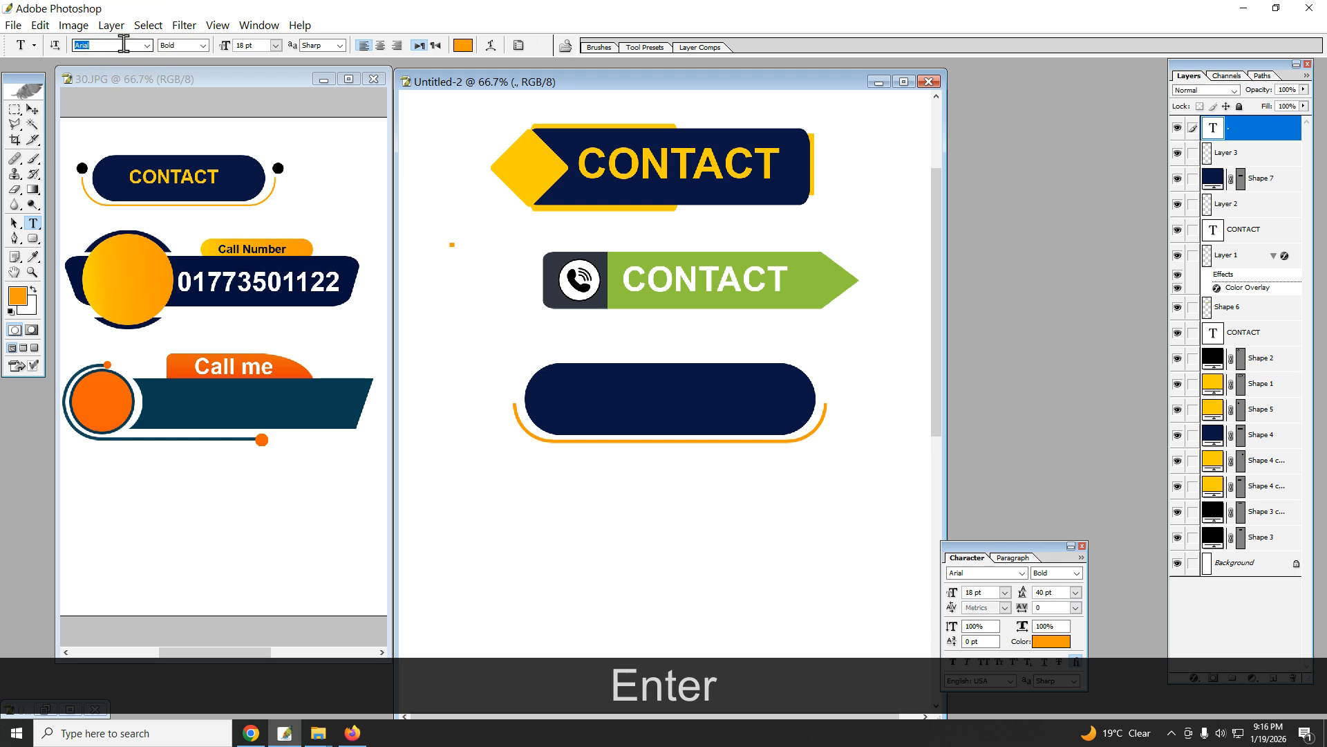
text(Su)
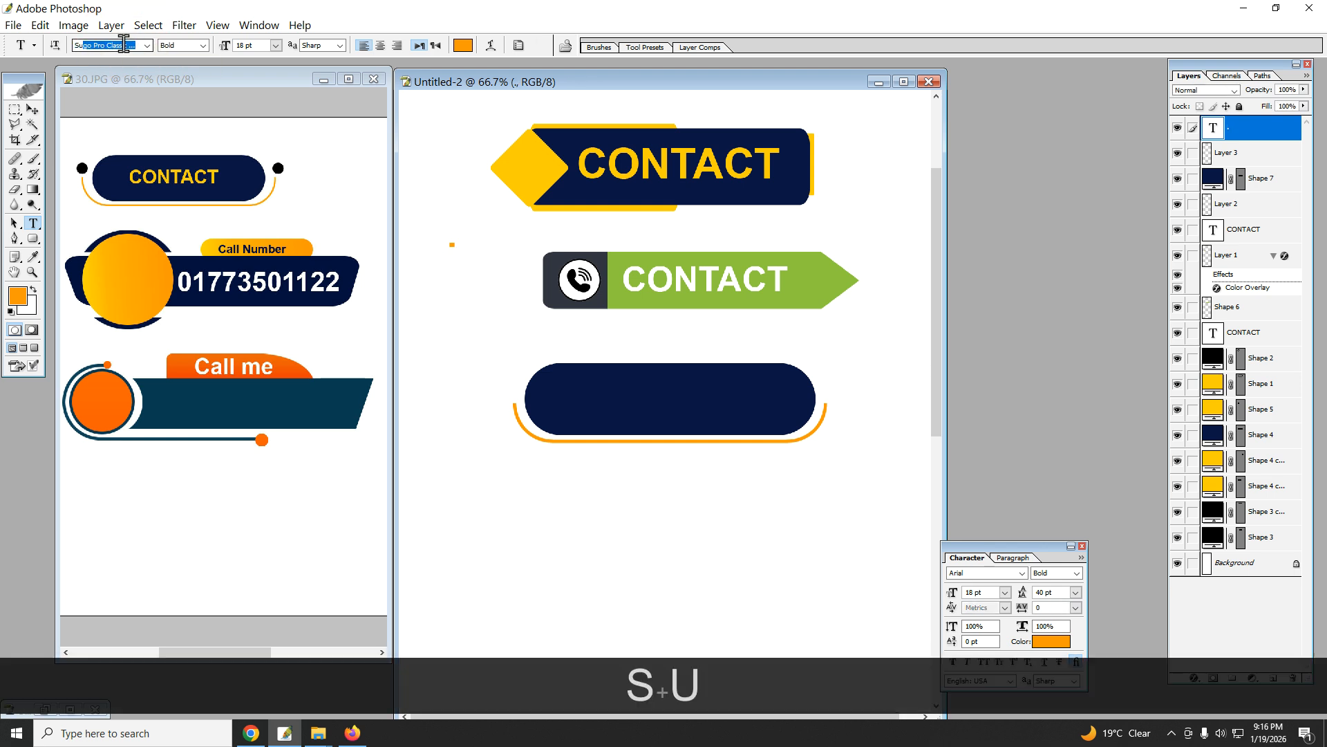
text(tonnyMJ)
key(Return)
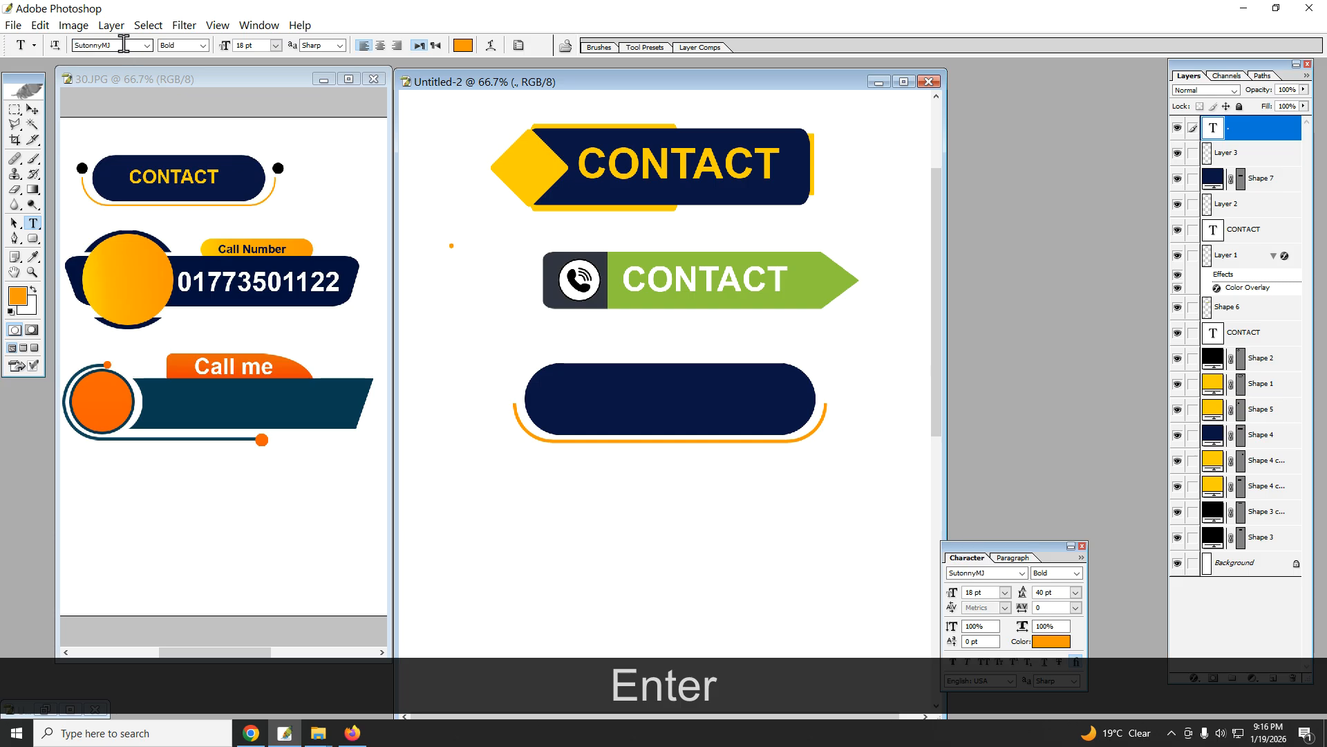
click(1006, 592)
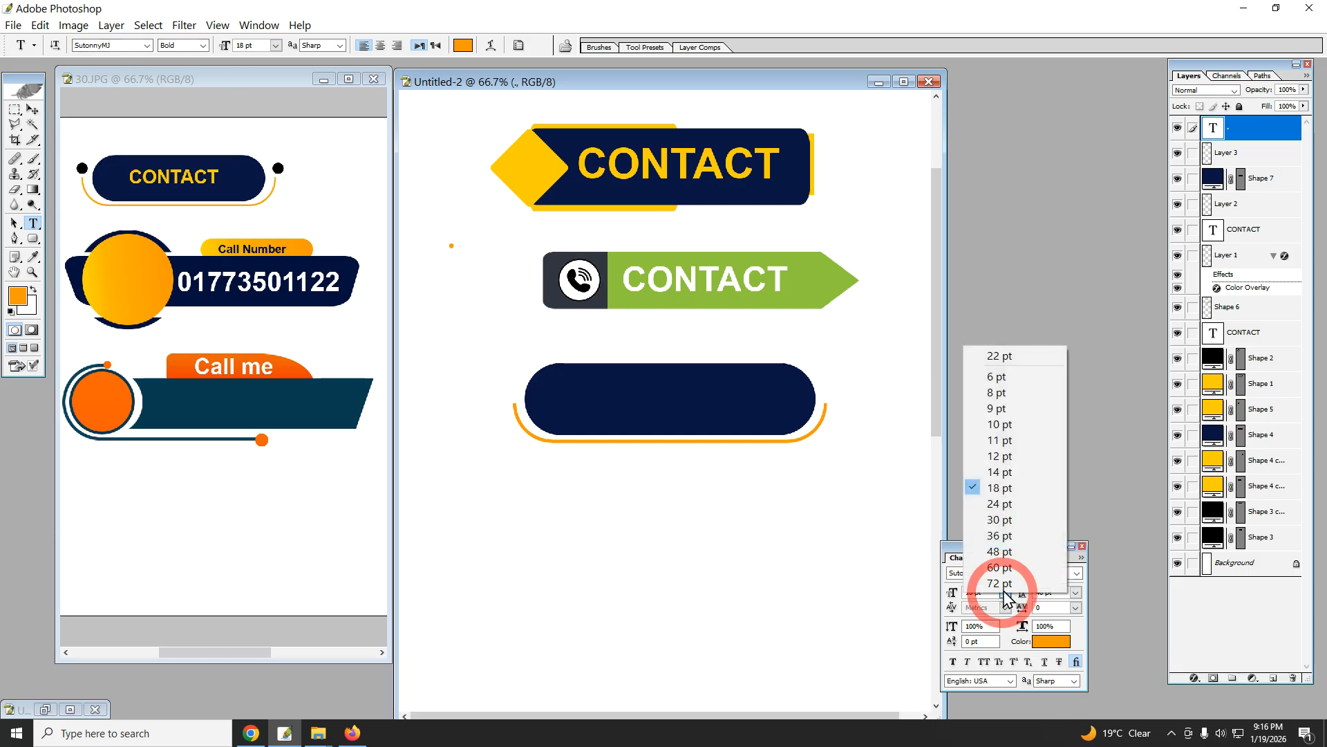
click(1000, 567)
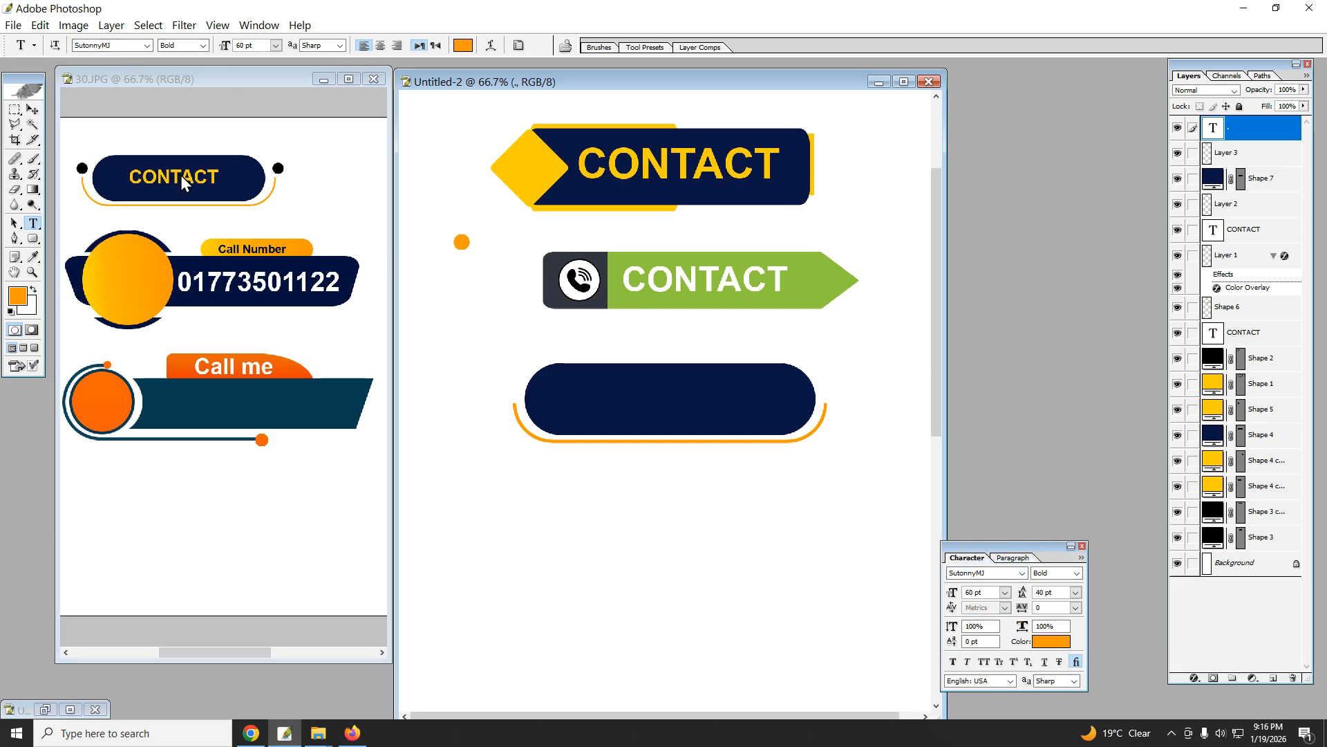
Place the dot at the pill's right end and Alt-drag a copy to its left end
click(32, 110)
drag(462, 242, 838, 391)
key(alt)
drag(531, 373, 509, 386)
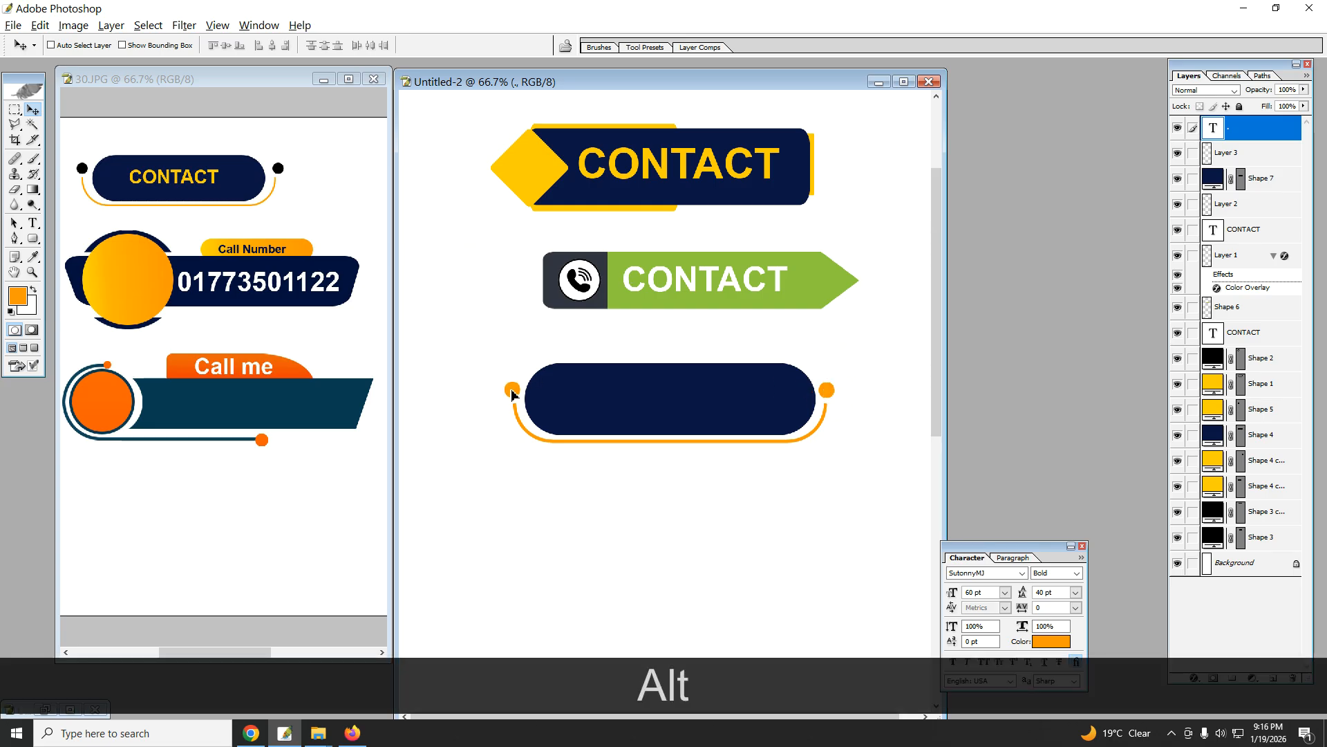
drag(511, 390, 511, 391)
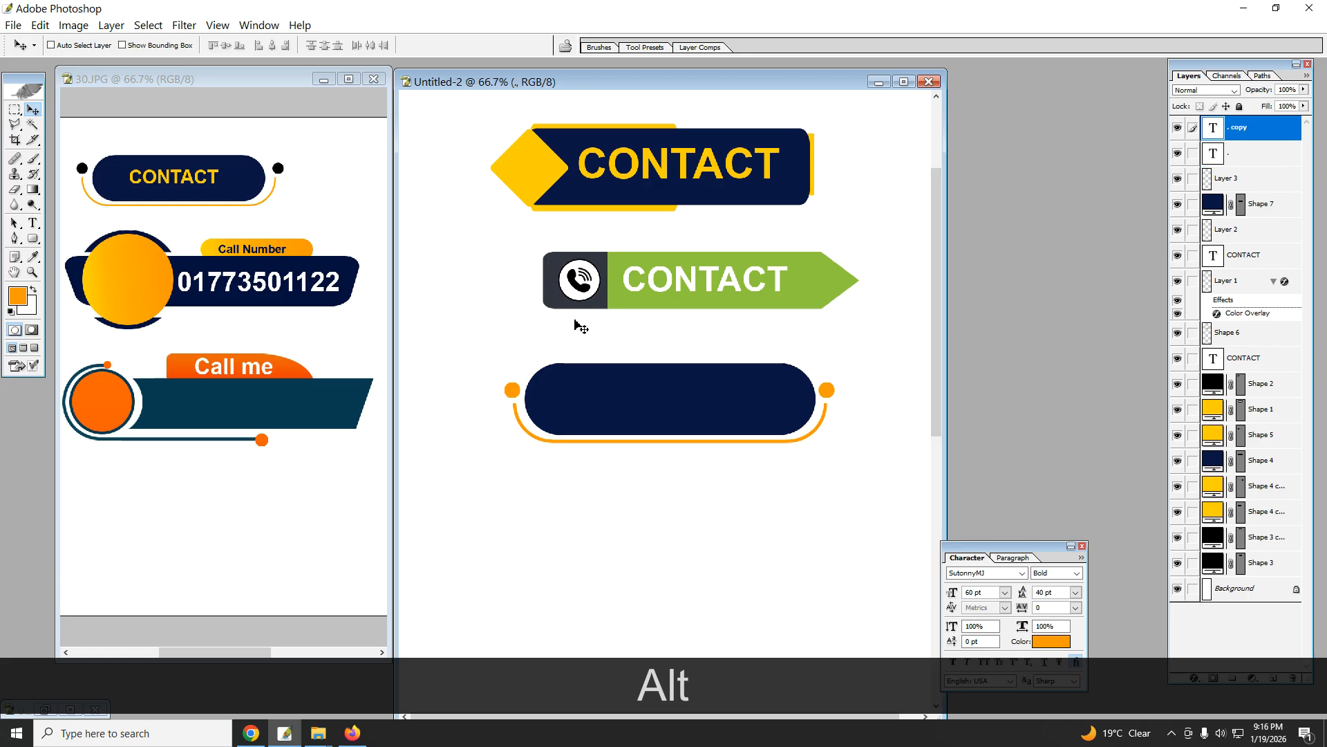
Recolour both dots navy, sampled from the pill
click(1050, 641)
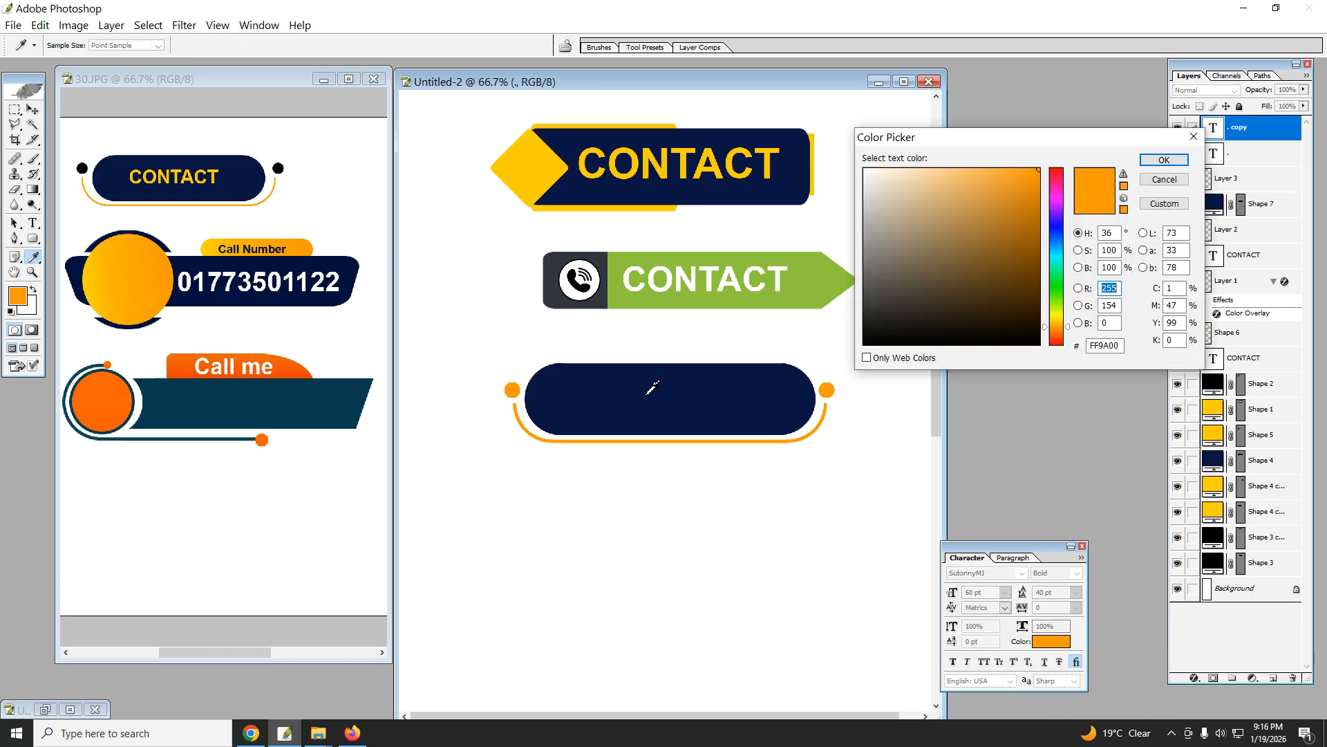
click(626, 389)
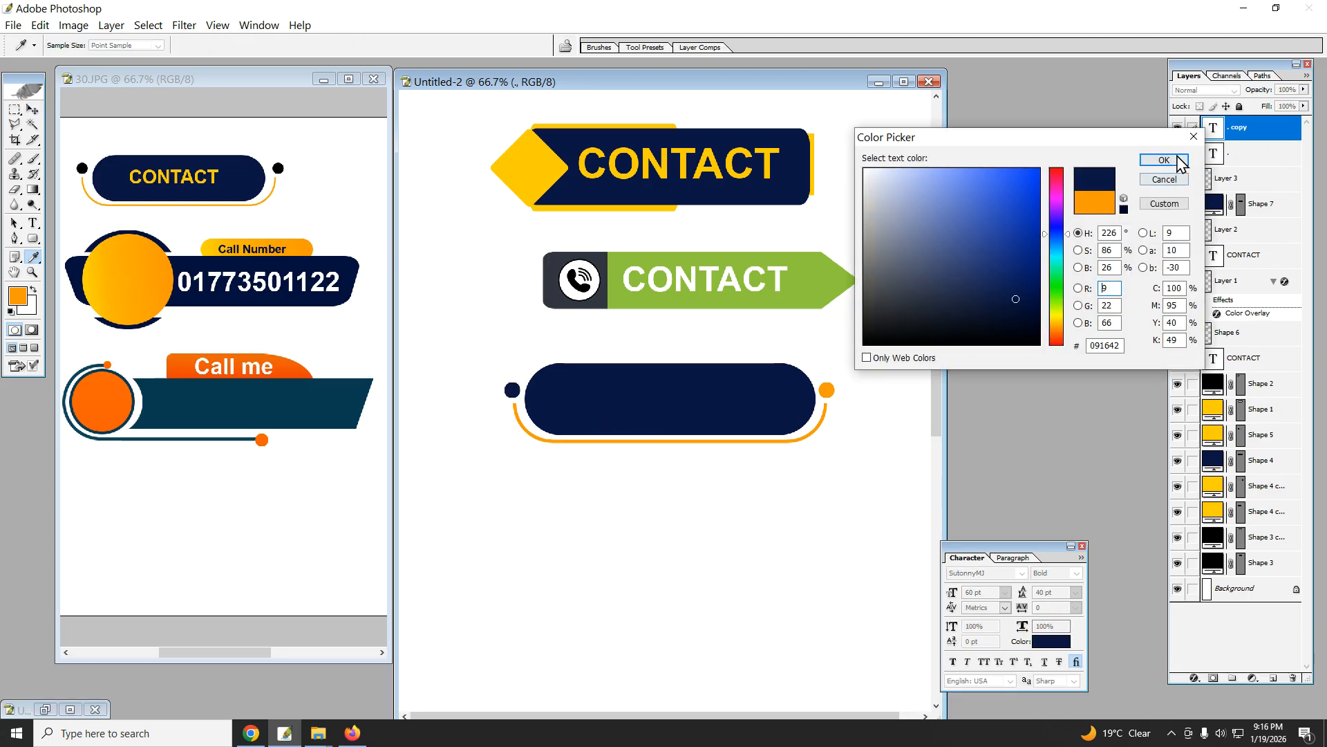
click(1164, 160)
right_click(839, 389)
click(847, 395)
right_click(829, 392)
click(847, 400)
click(1049, 641)
click(723, 391)
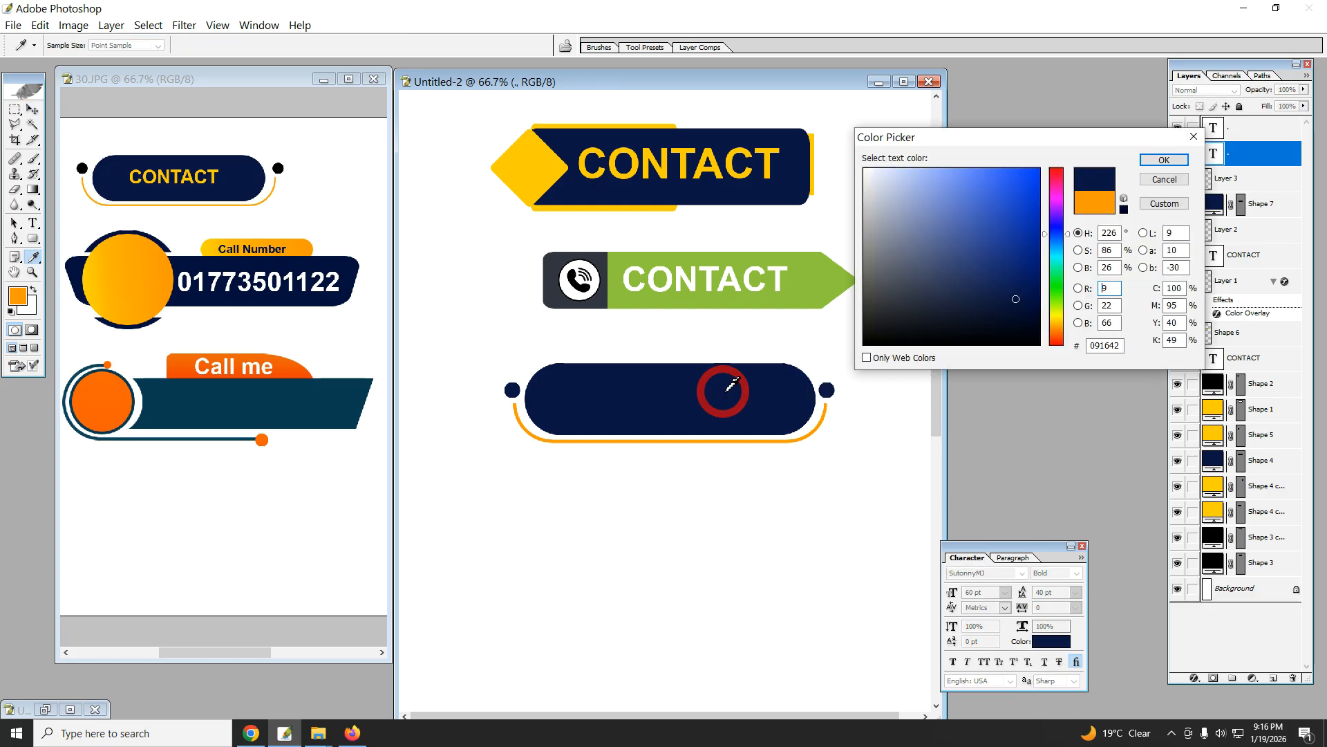
click(1164, 159)
drag(940, 218, 931, 264)
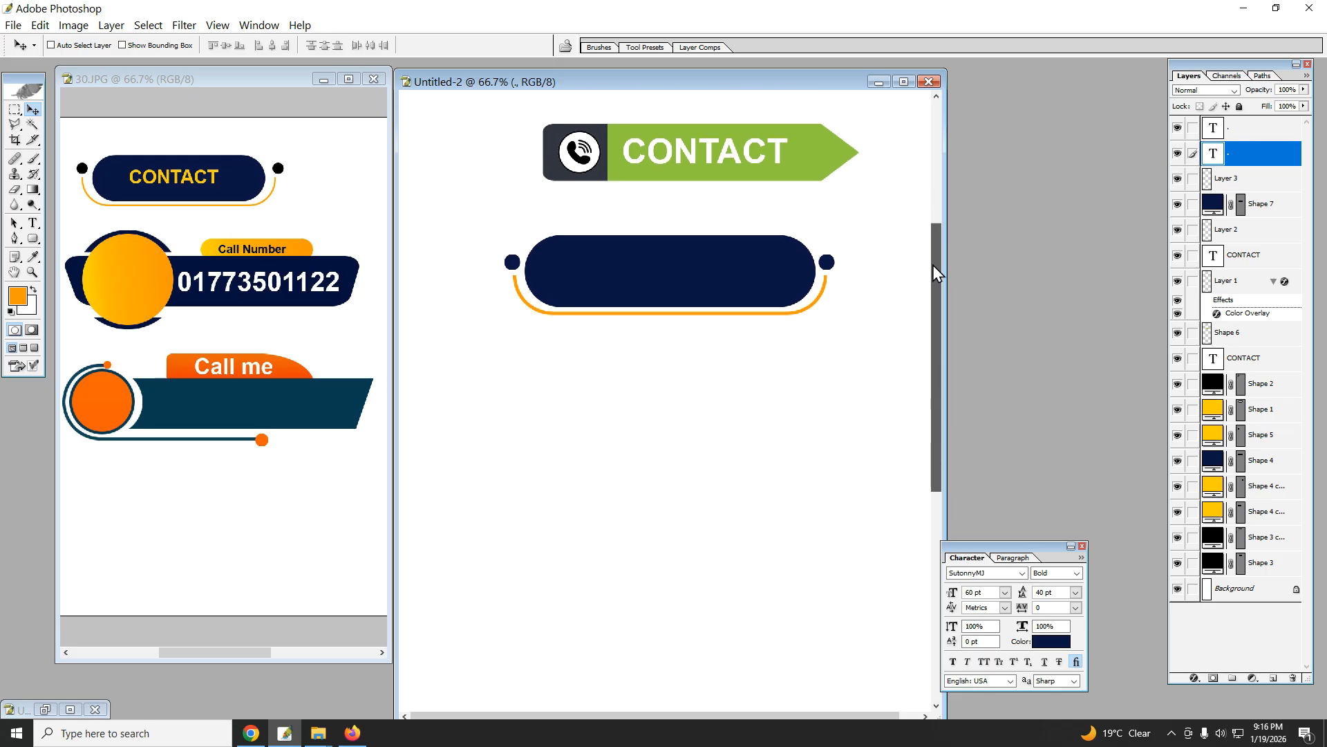
Copy the CONTACT text onto the navy pill, bring it to the front, and enlarge it to fill the pill
right_click(686, 154)
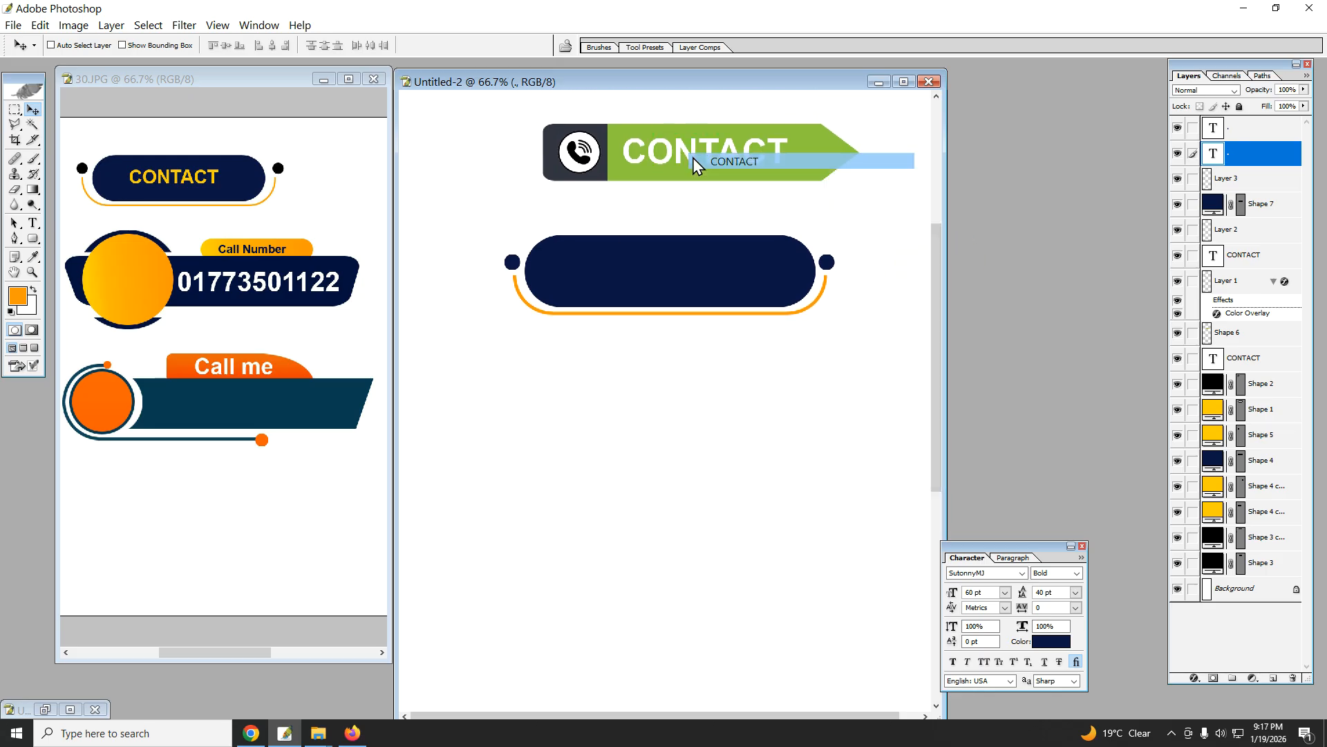
click(691, 159)
key(alt)
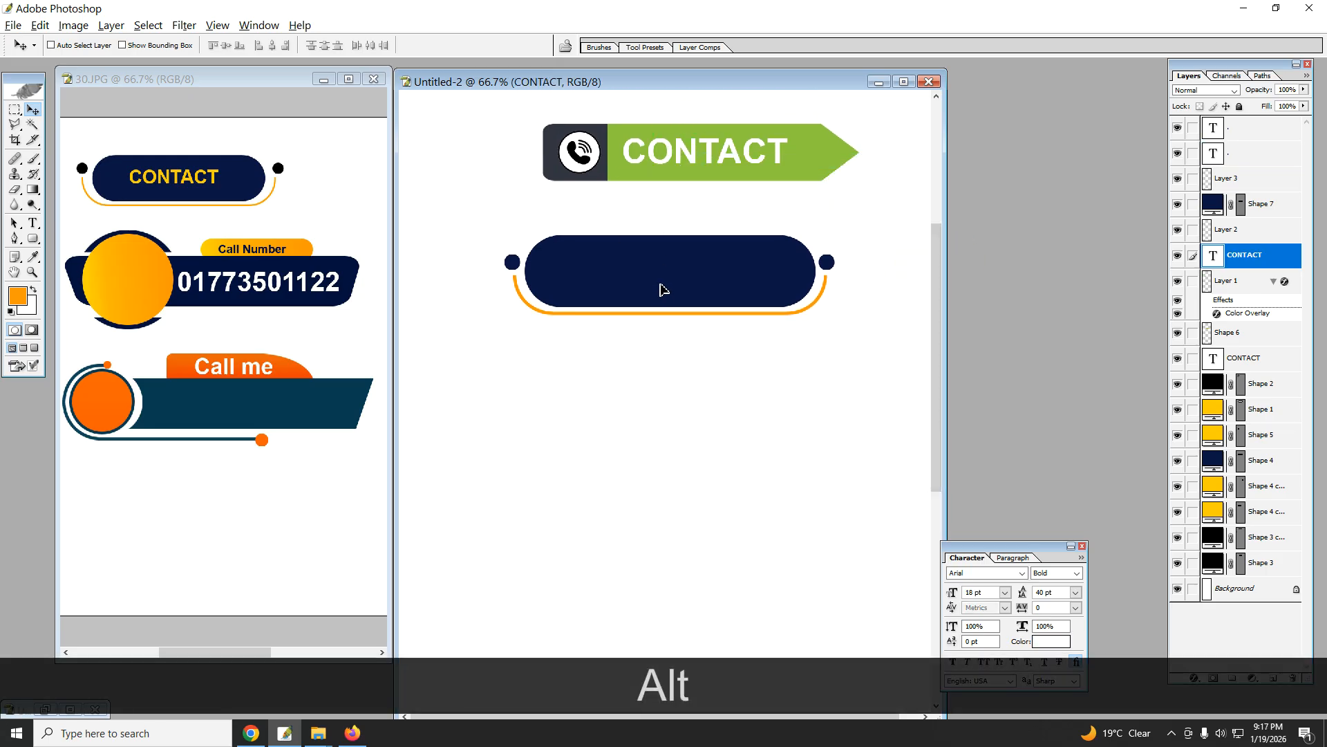
drag(660, 289, 666, 292)
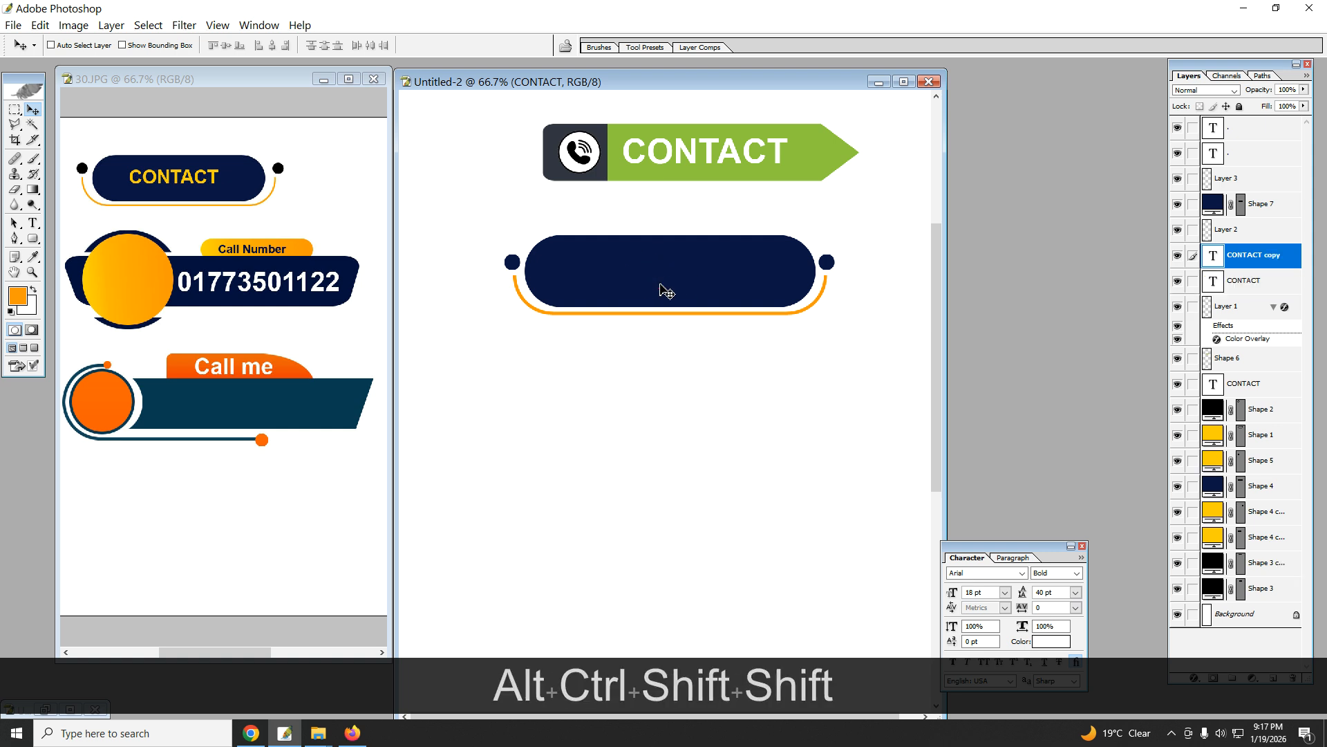
key(ctrl+shift+bracketright)
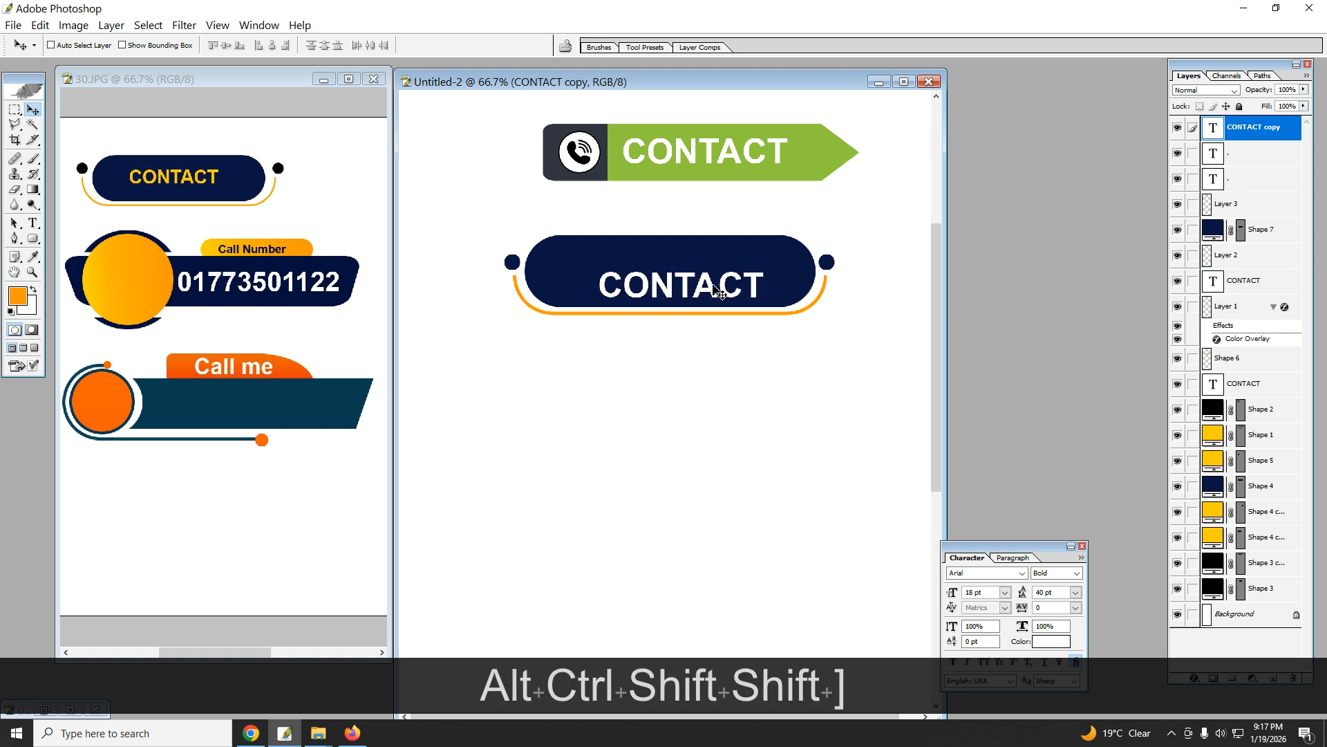
key(ctrl+t)
drag(758, 286, 774, 290)
key(Return)
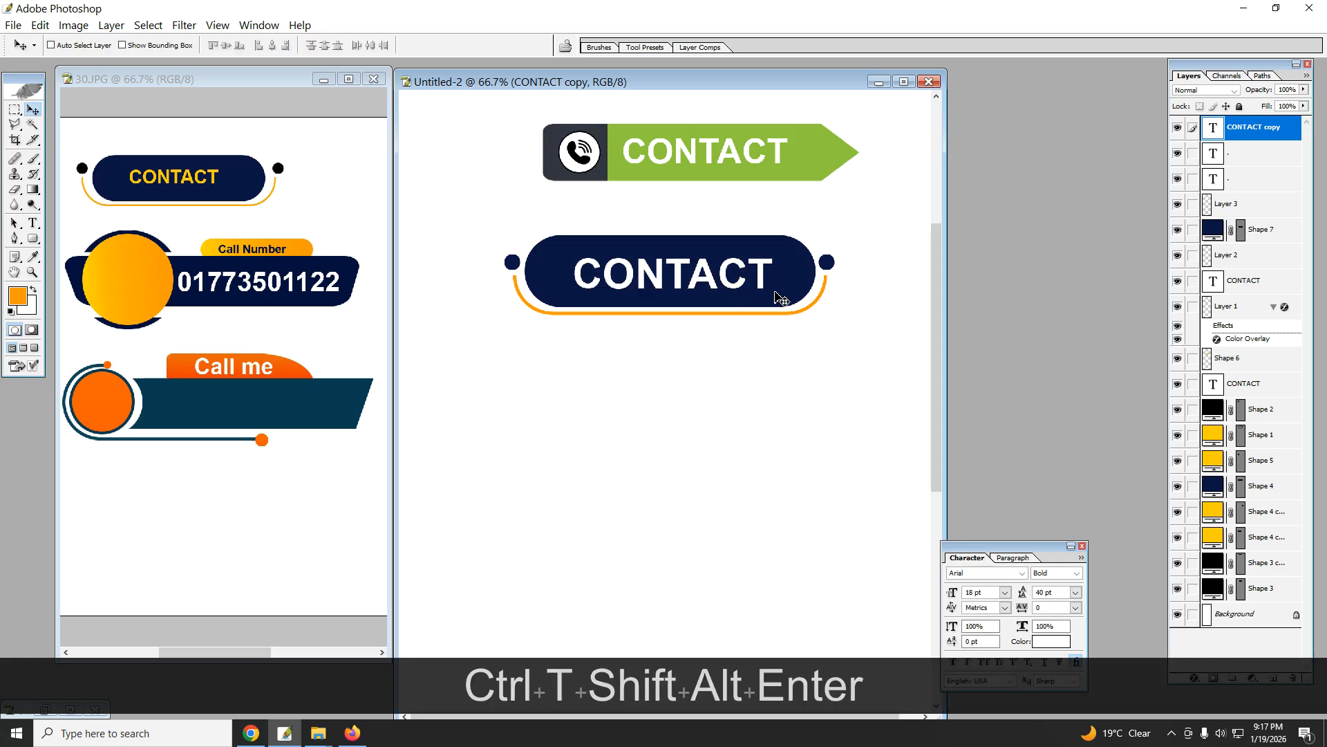
scroll(712, 290, up, 1)
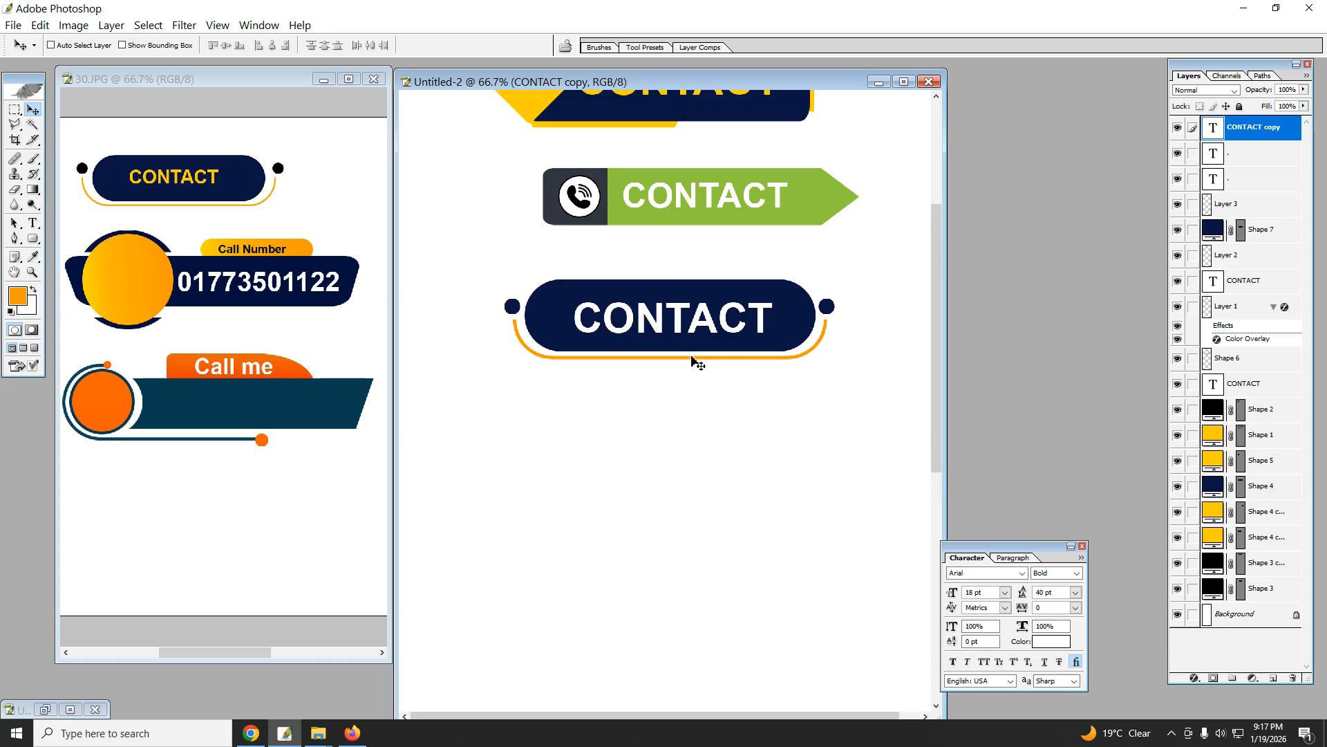
scroll(688, 352, down, 3)
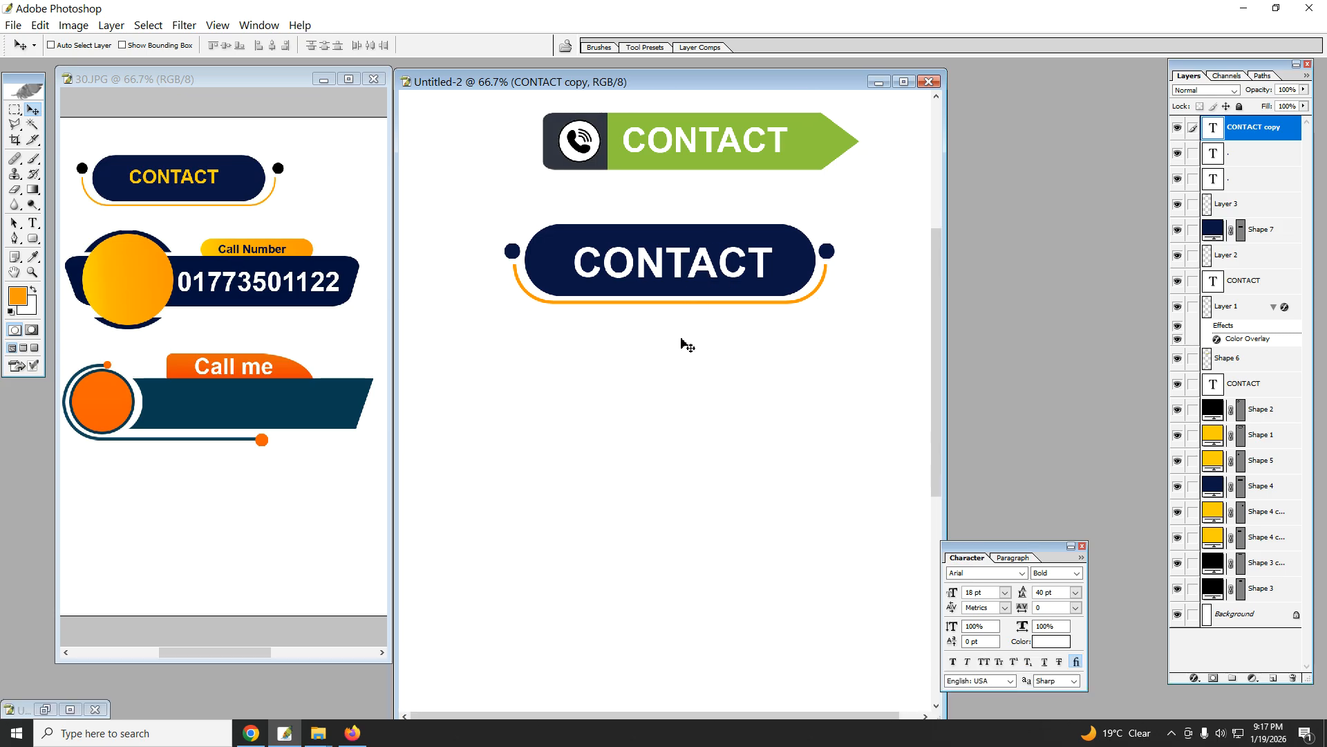
scroll(640, 339, down, 1)
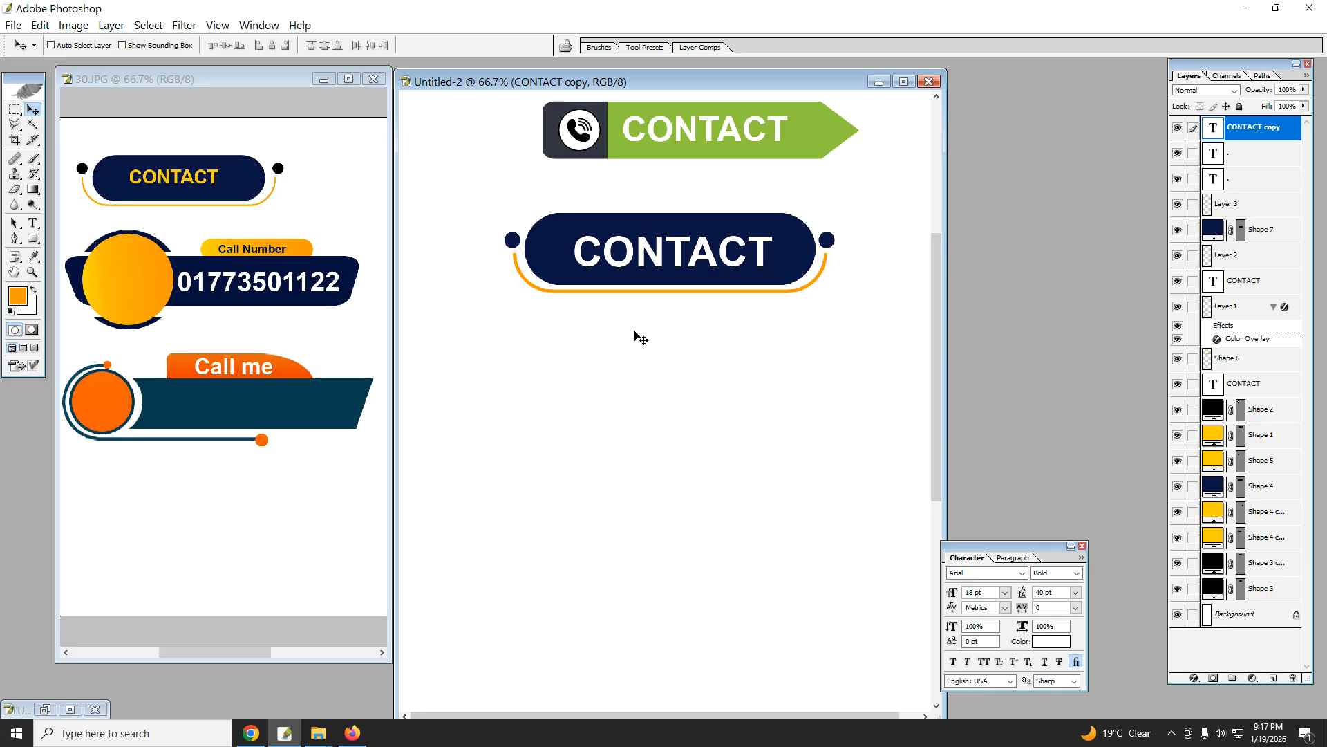
scroll(640, 337, down, 1)
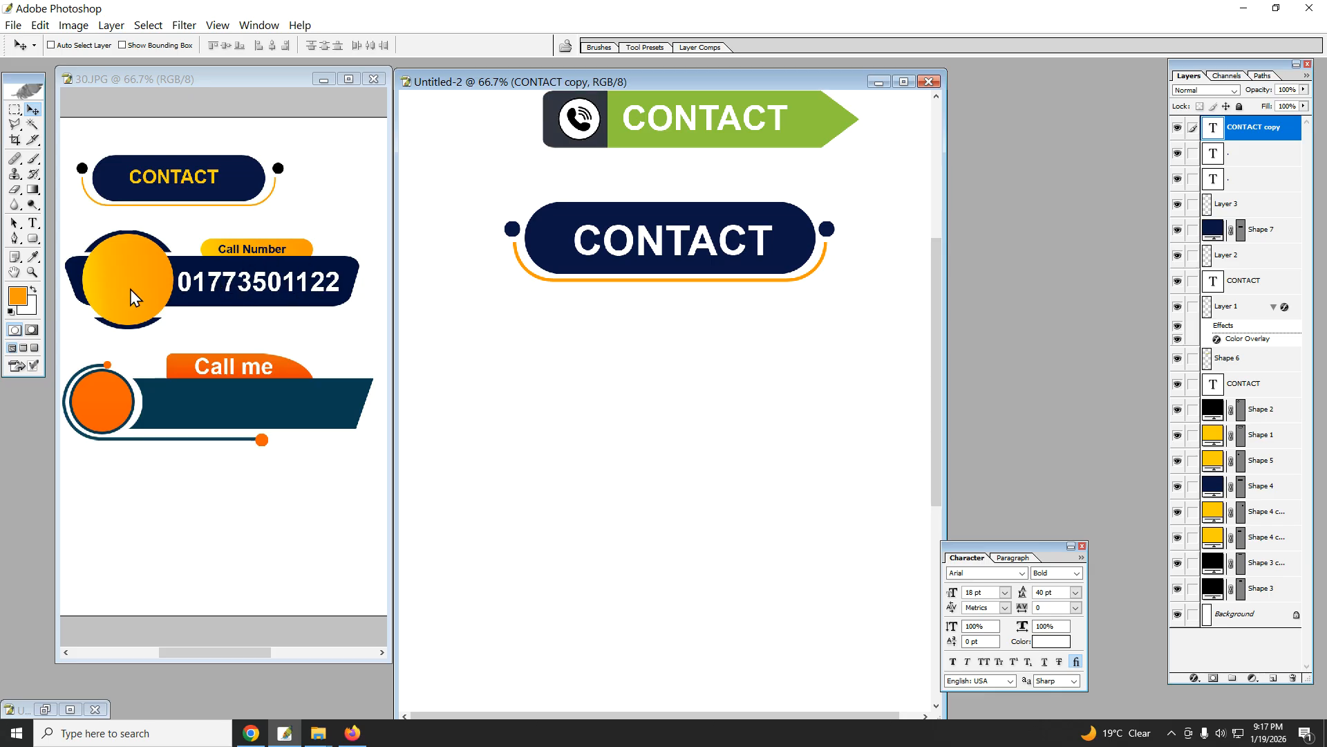
Draw a wide rounded rectangle with 30 px corners below the pill and fill it with the reference navy
drag(939, 247, 939, 267)
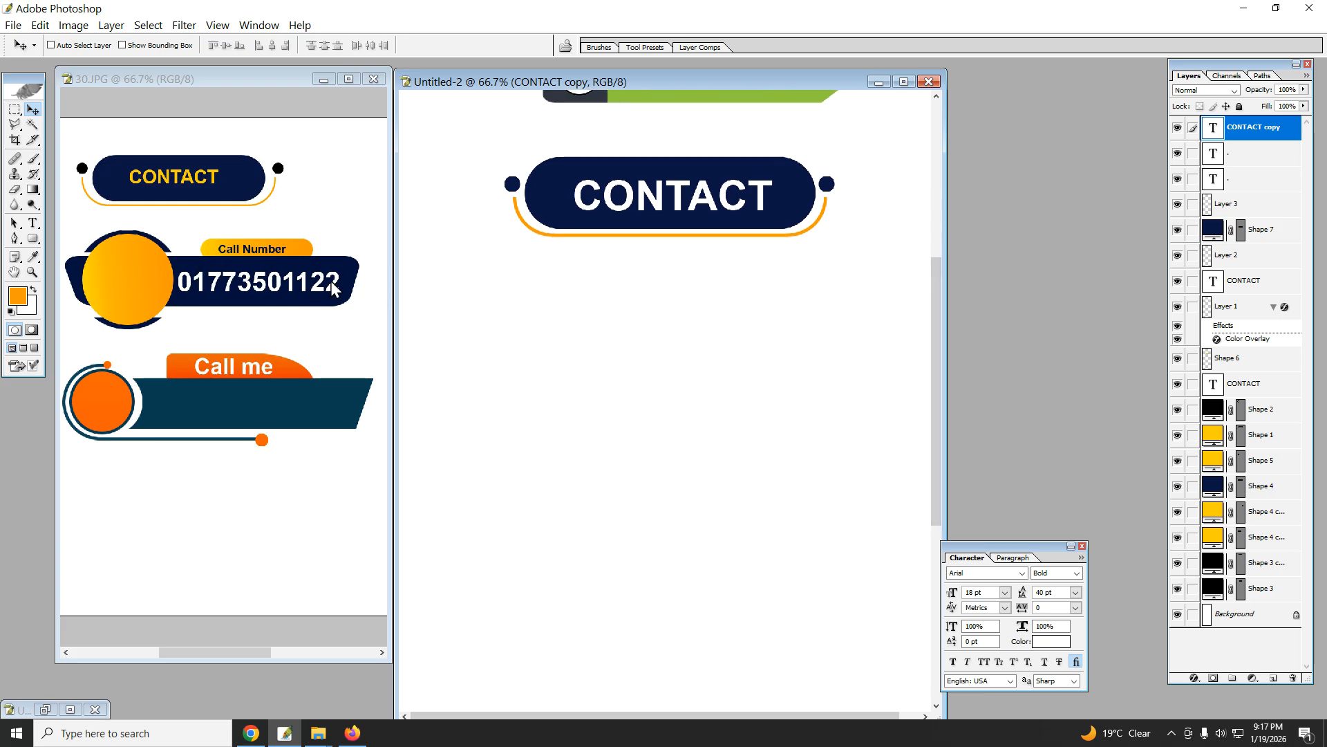
click(32, 239)
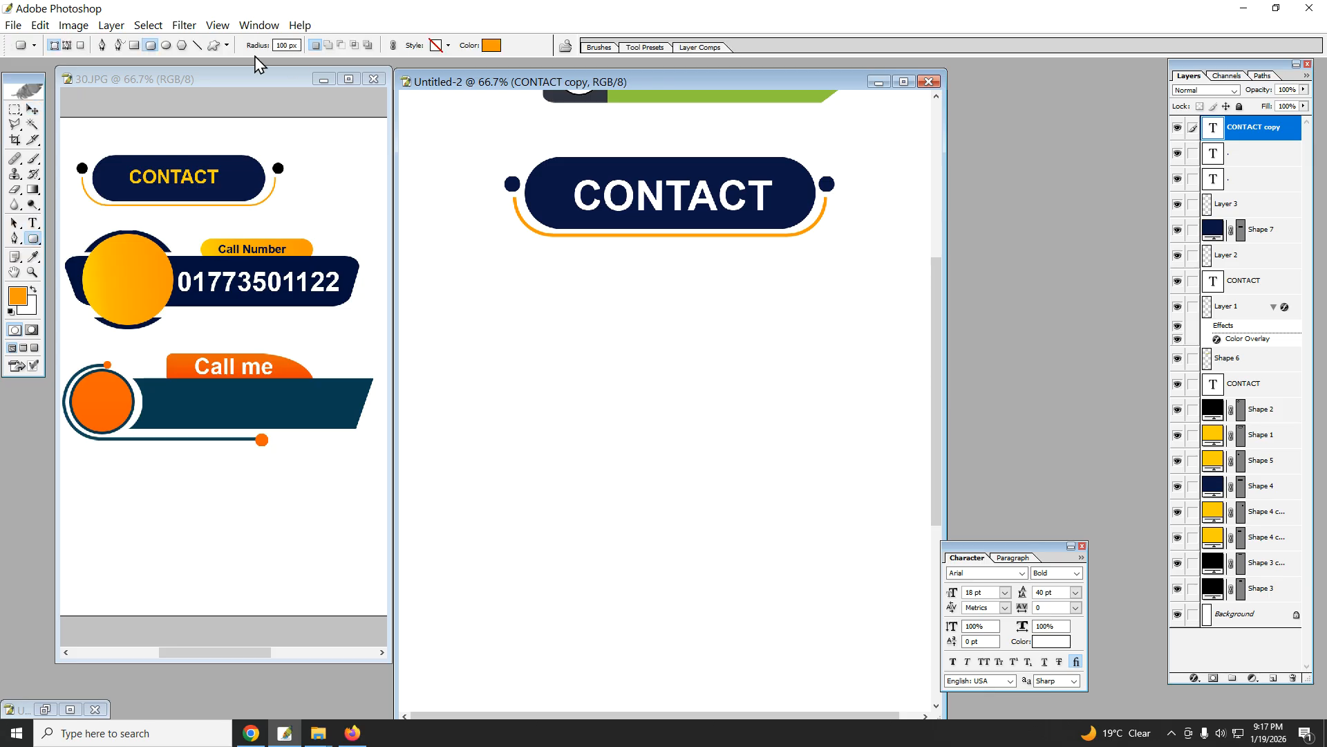
double_click(283, 45)
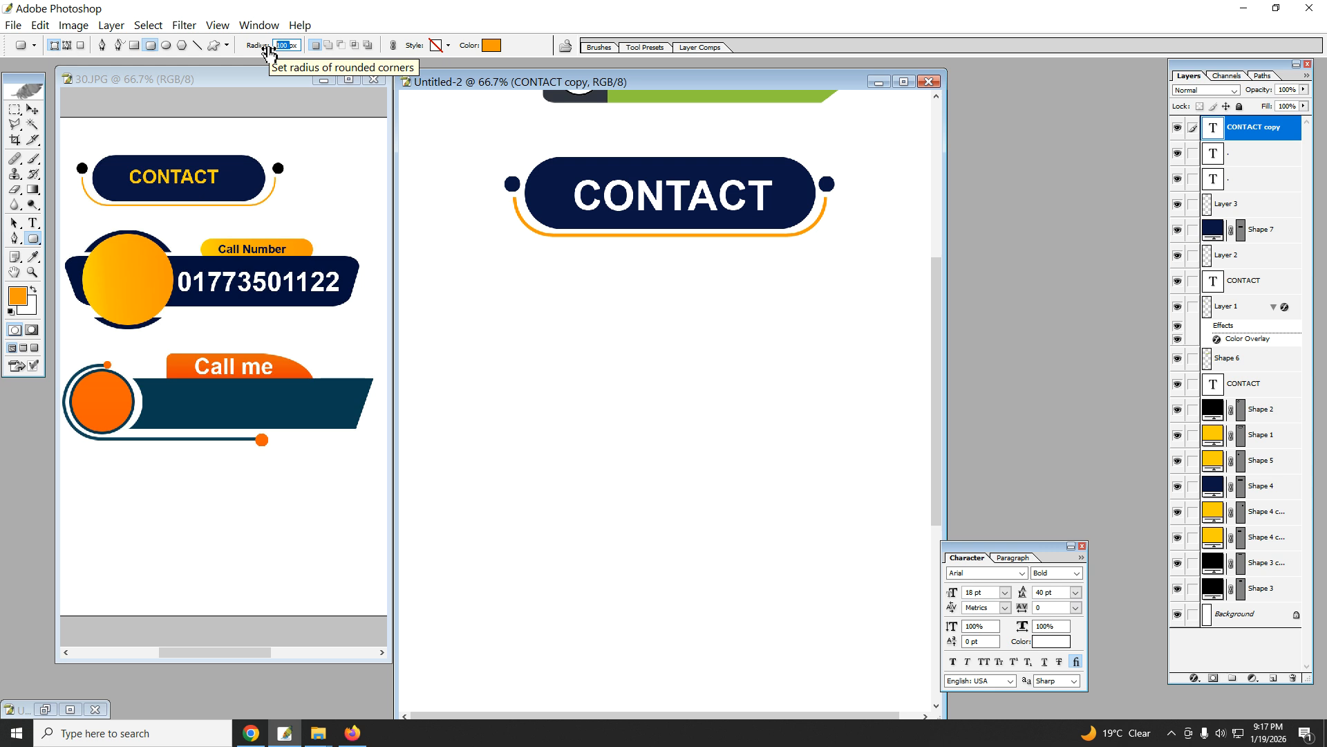
text(30)
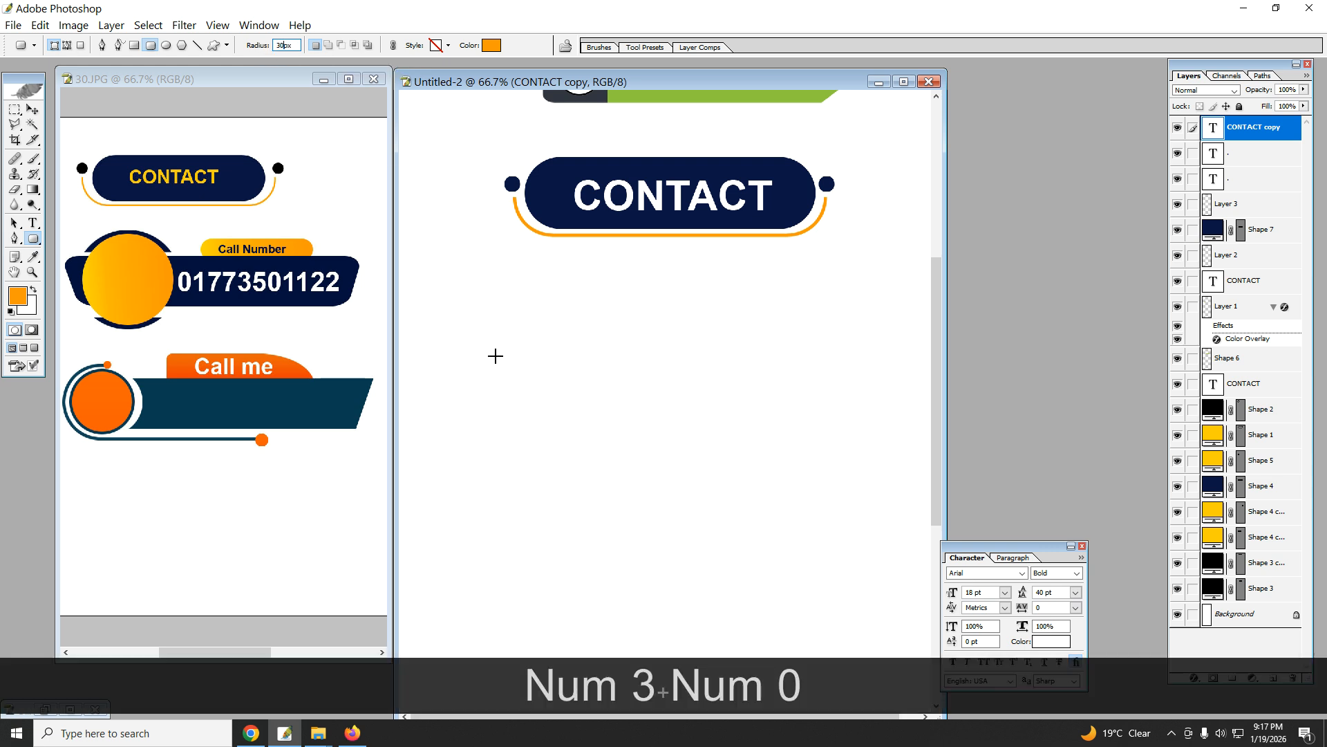
drag(488, 300, 844, 392)
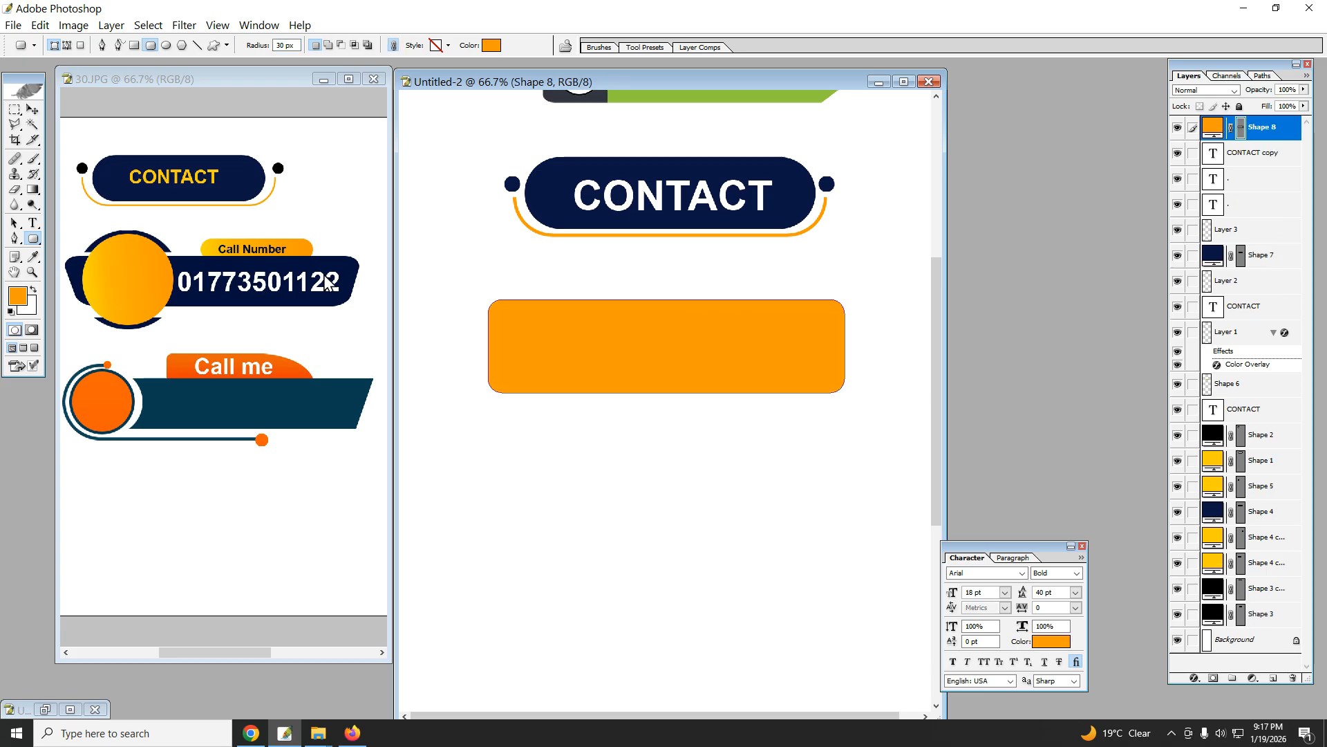
click(493, 47)
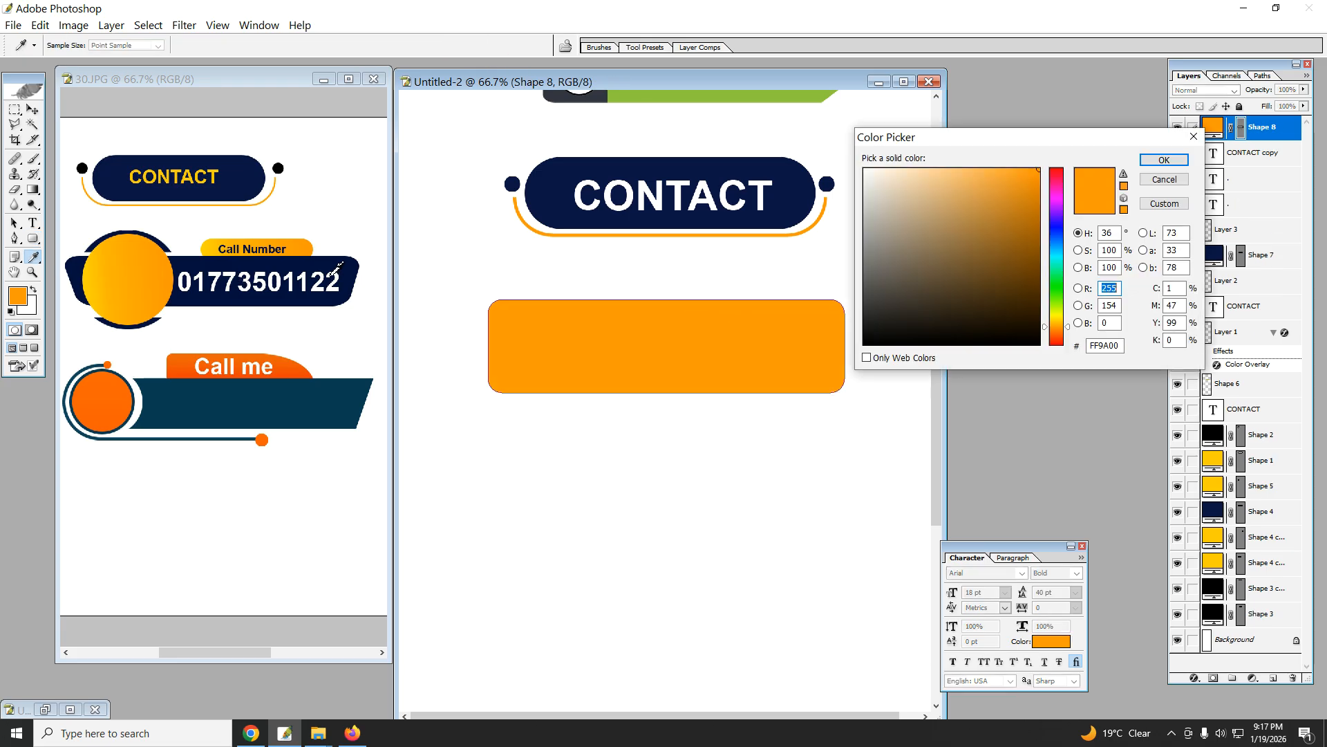
click(338, 266)
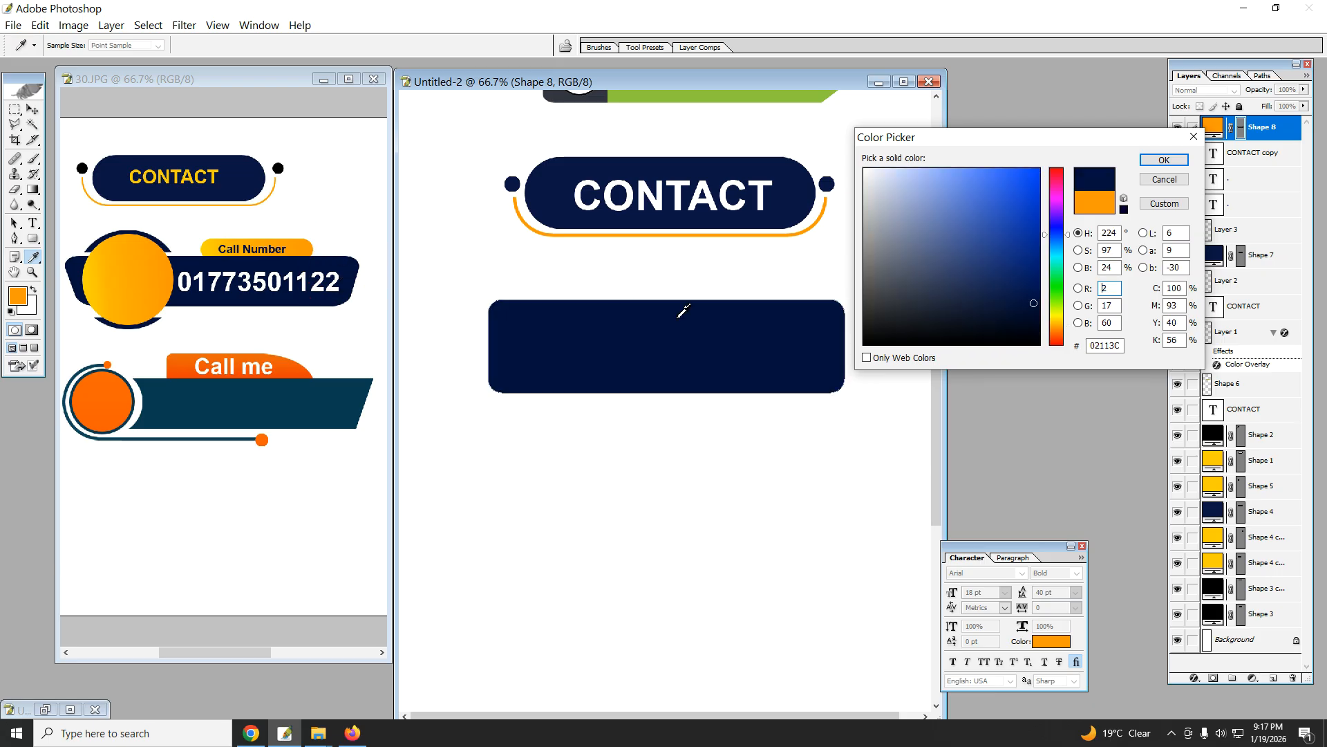
click(1164, 160)
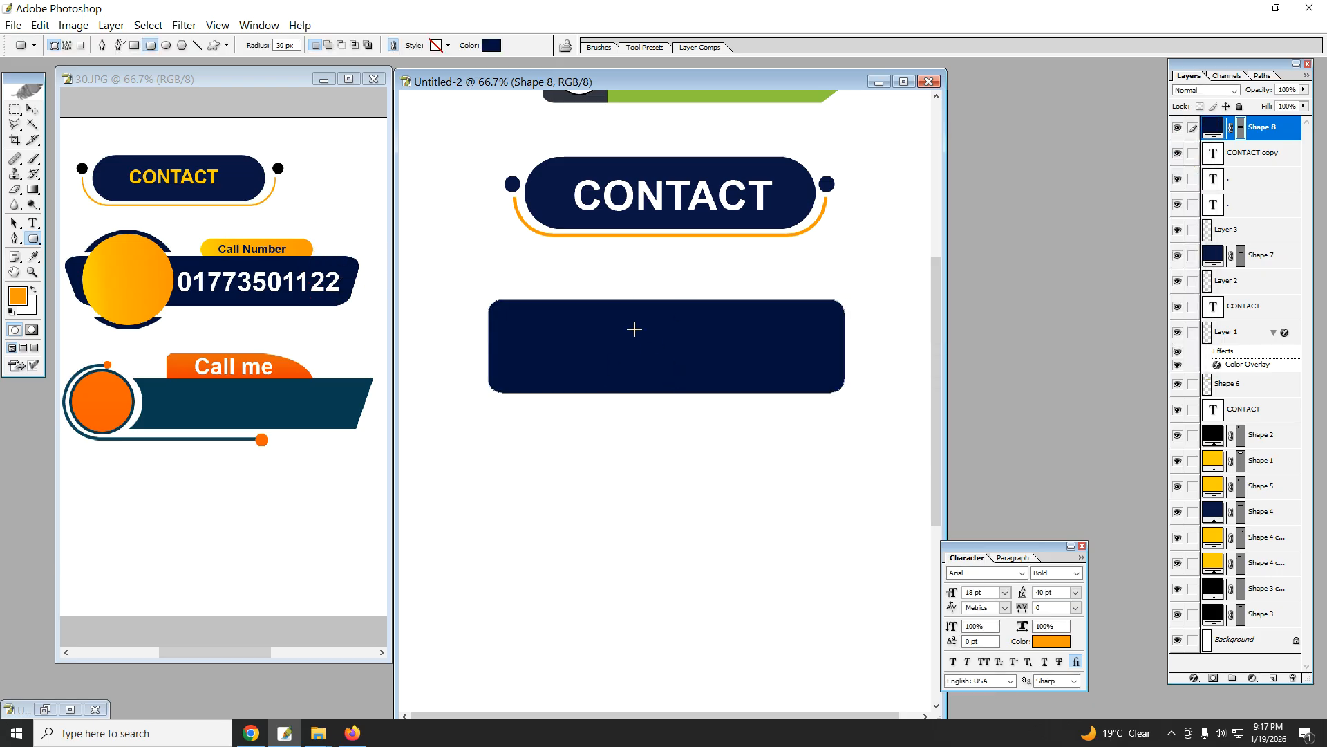
key(ctrl+t)
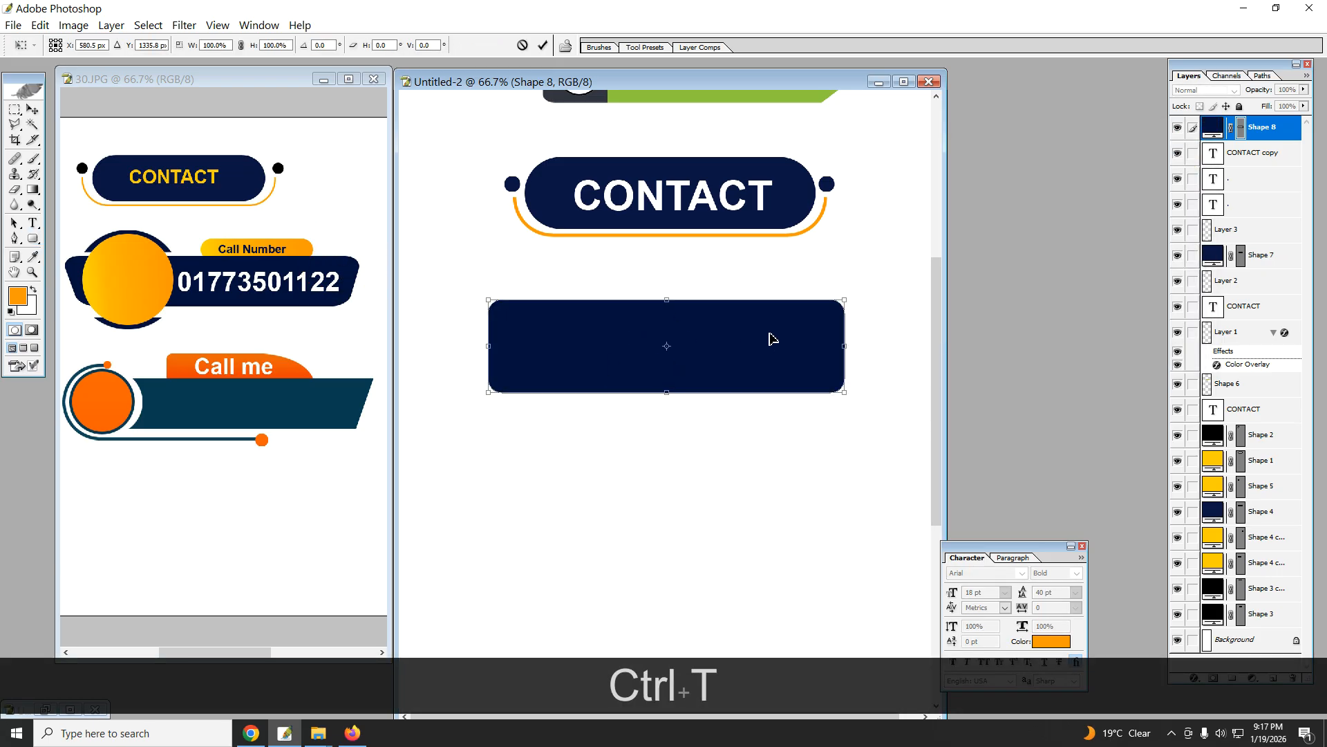
right_click(772, 338)
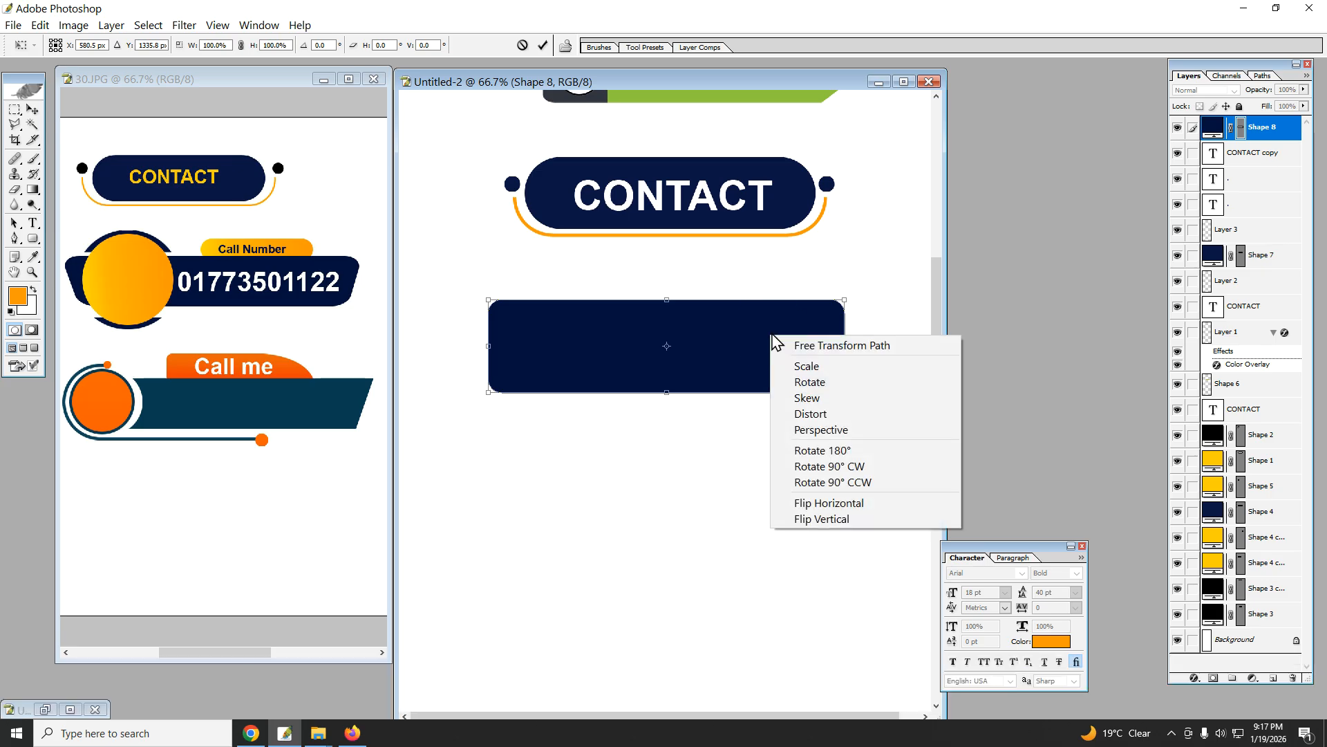
Skew the navy rectangle's sides inward into a top-wide trapezoid
click(823, 400)
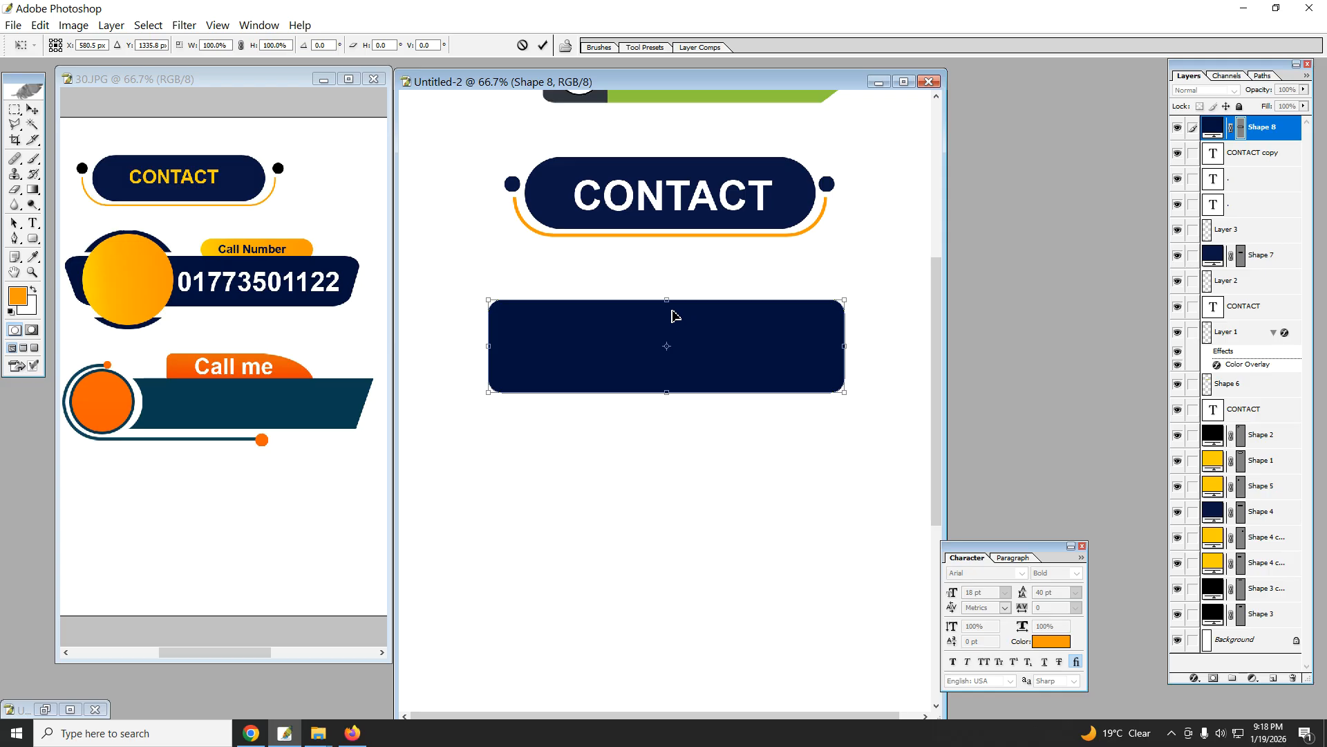
drag(489, 394, 517, 393)
drag(843, 394, 819, 395)
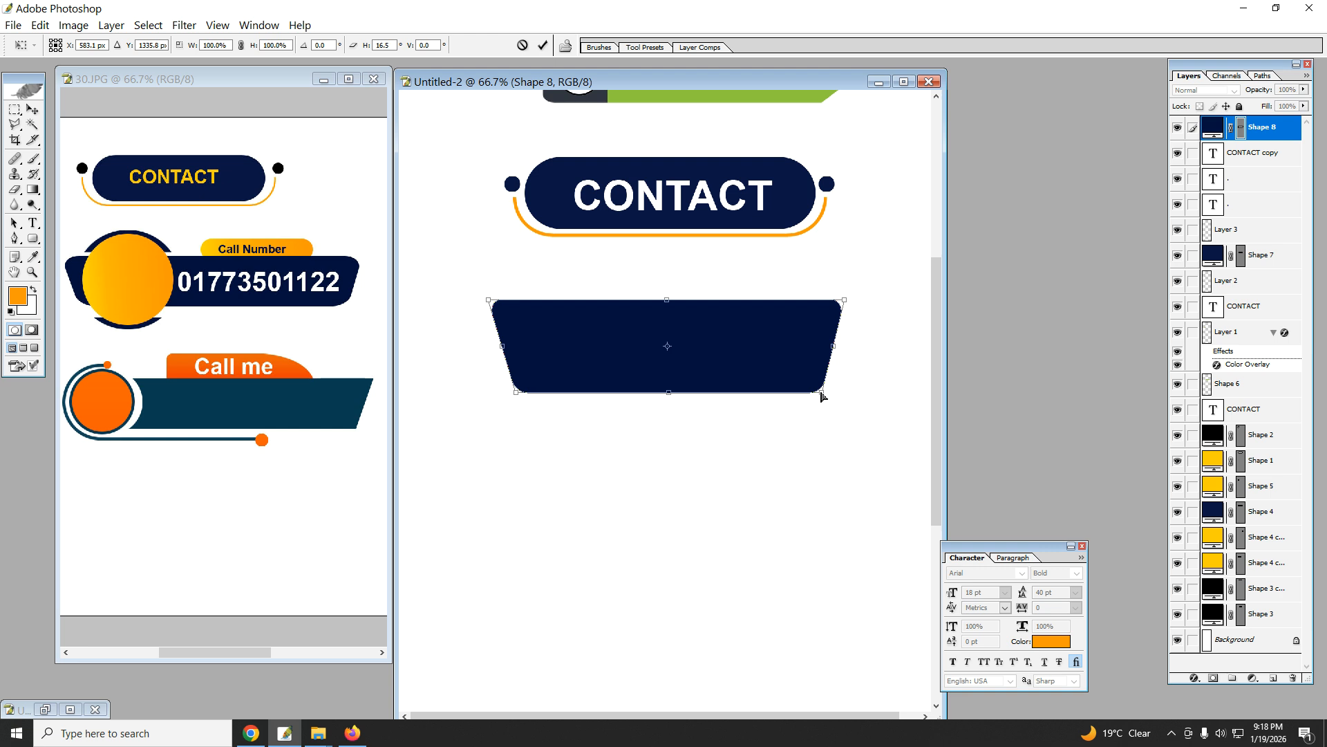
key(Return)
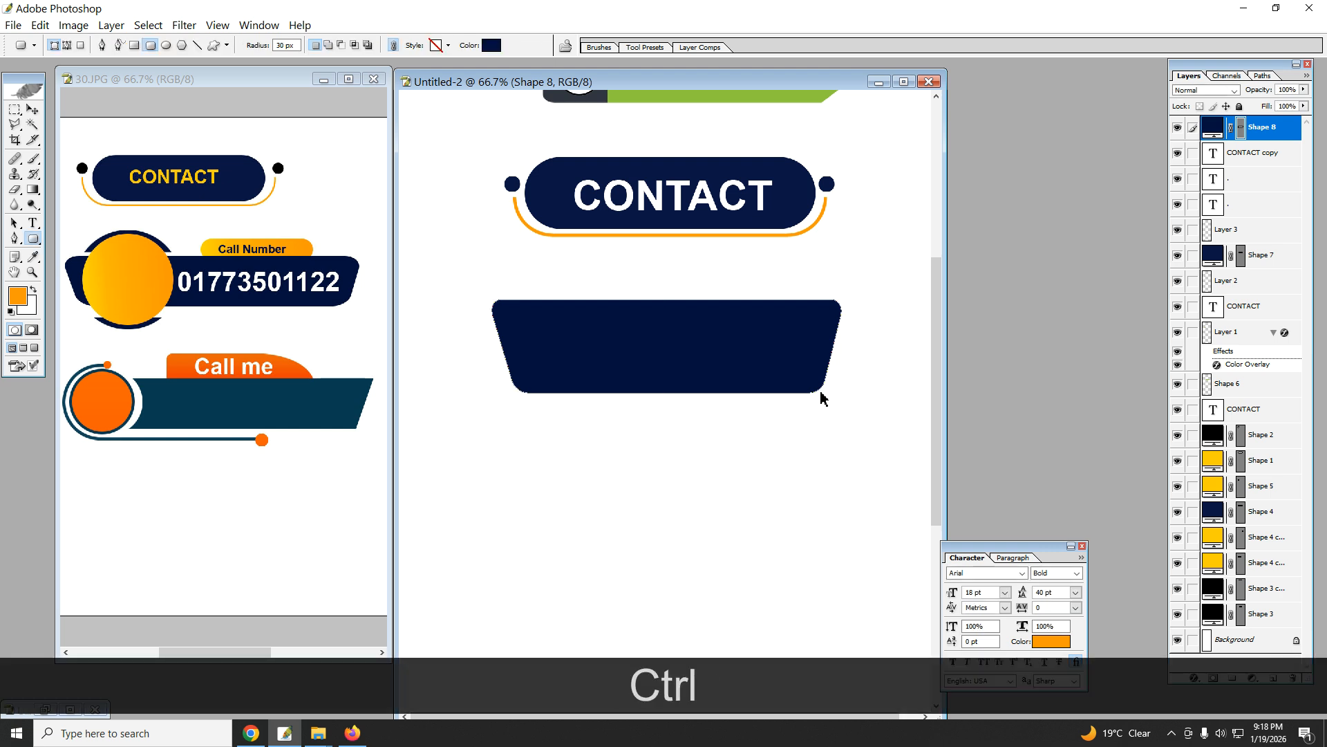
Squash the navy bar to about 66% height and widen it to about 102%
key(ctrl+t)
drag(669, 394, 693, 362)
drag(844, 337, 852, 335)
drag(744, 342, 754, 341)
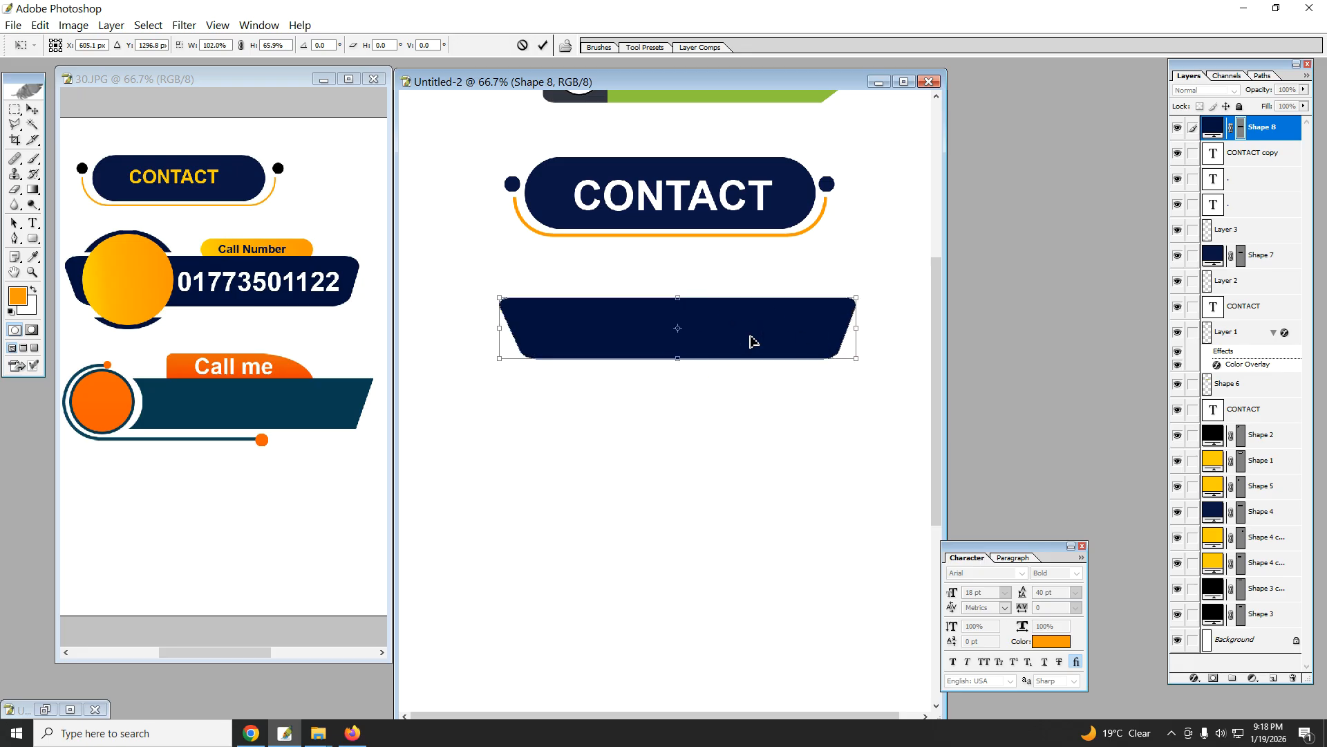
key(Return)
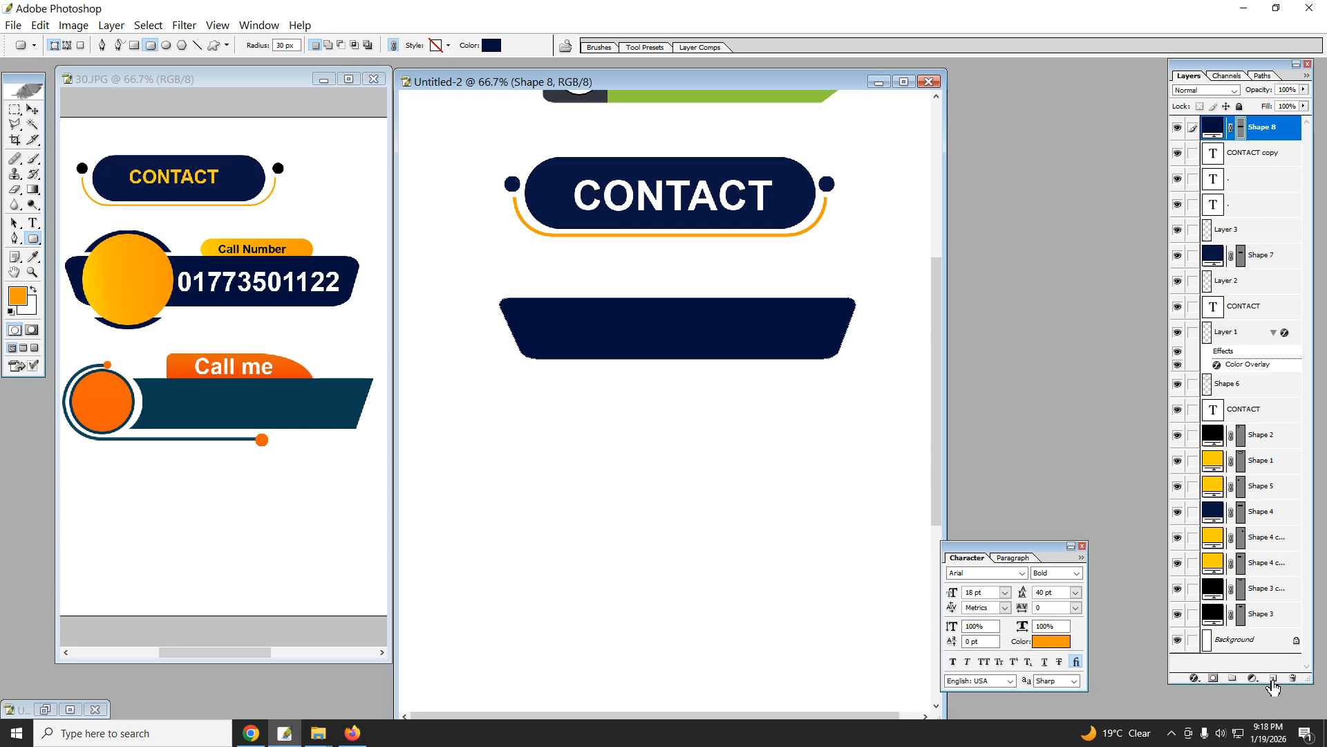
Add a new layer and mark a circular selection below the bar
click(1273, 678)
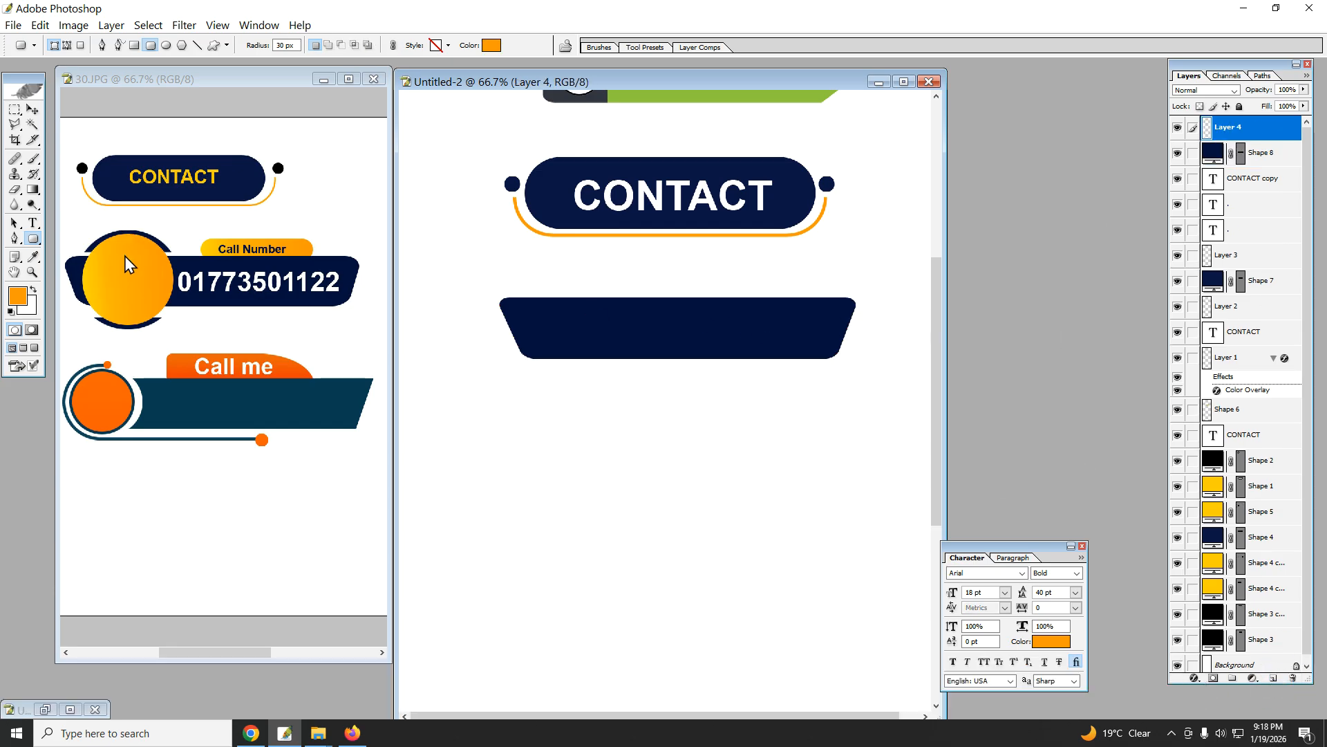
click(14, 109)
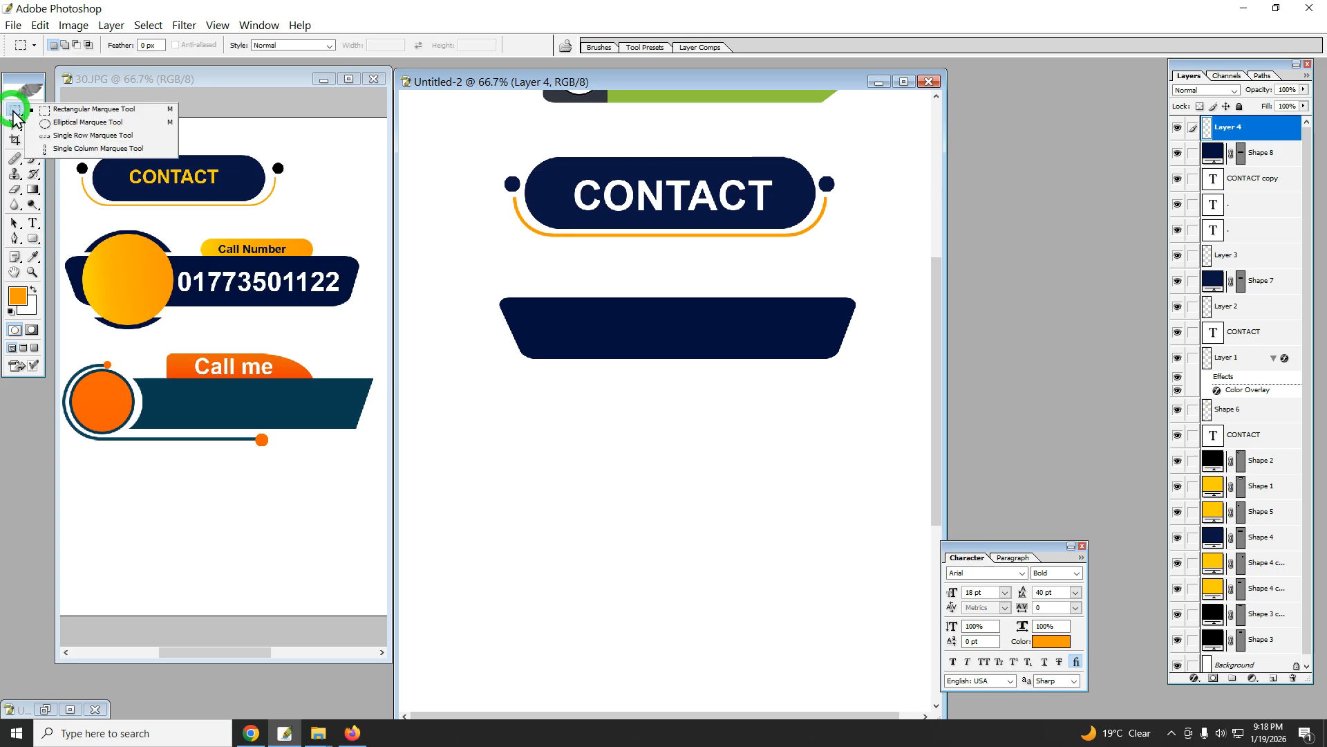
click(61, 123)
drag(531, 403, 584, 470)
drag(659, 545, 660, 546)
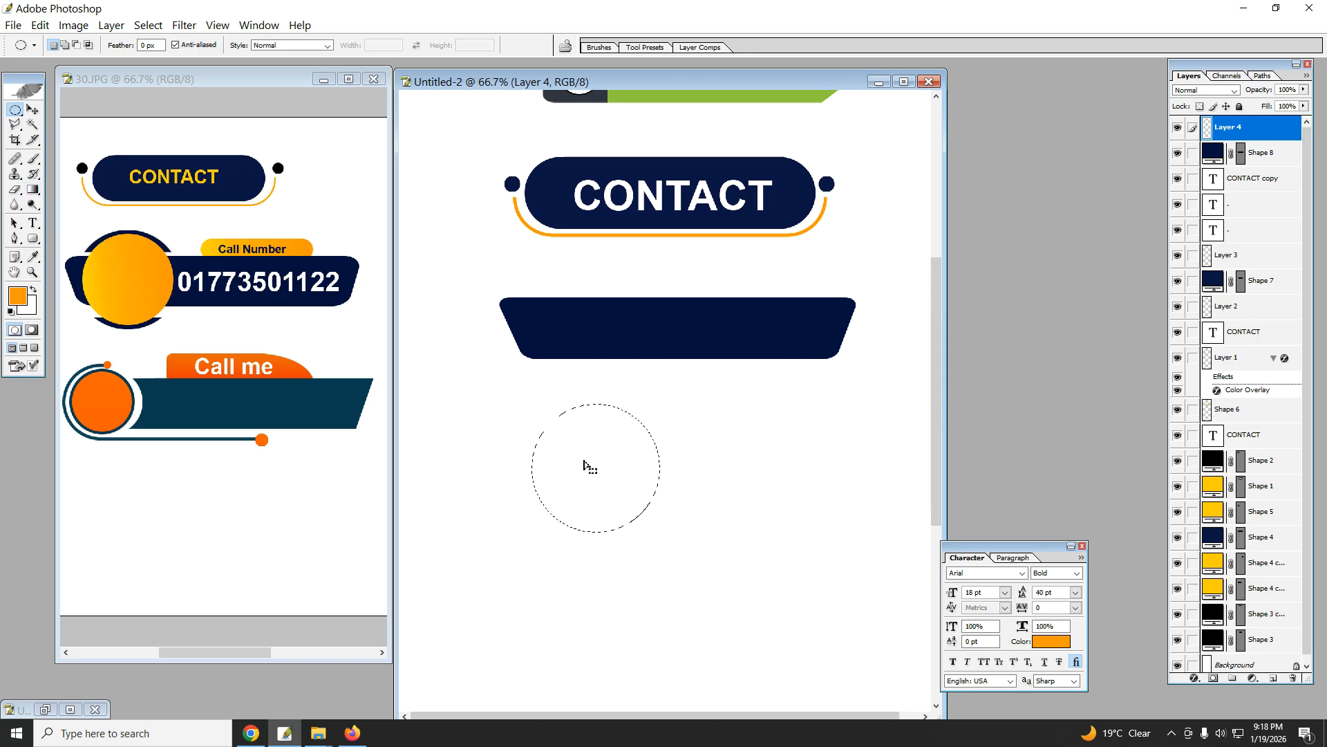
Fill the circle with the yellow-to-orange gradient and move it over the bar's left end
key(g)
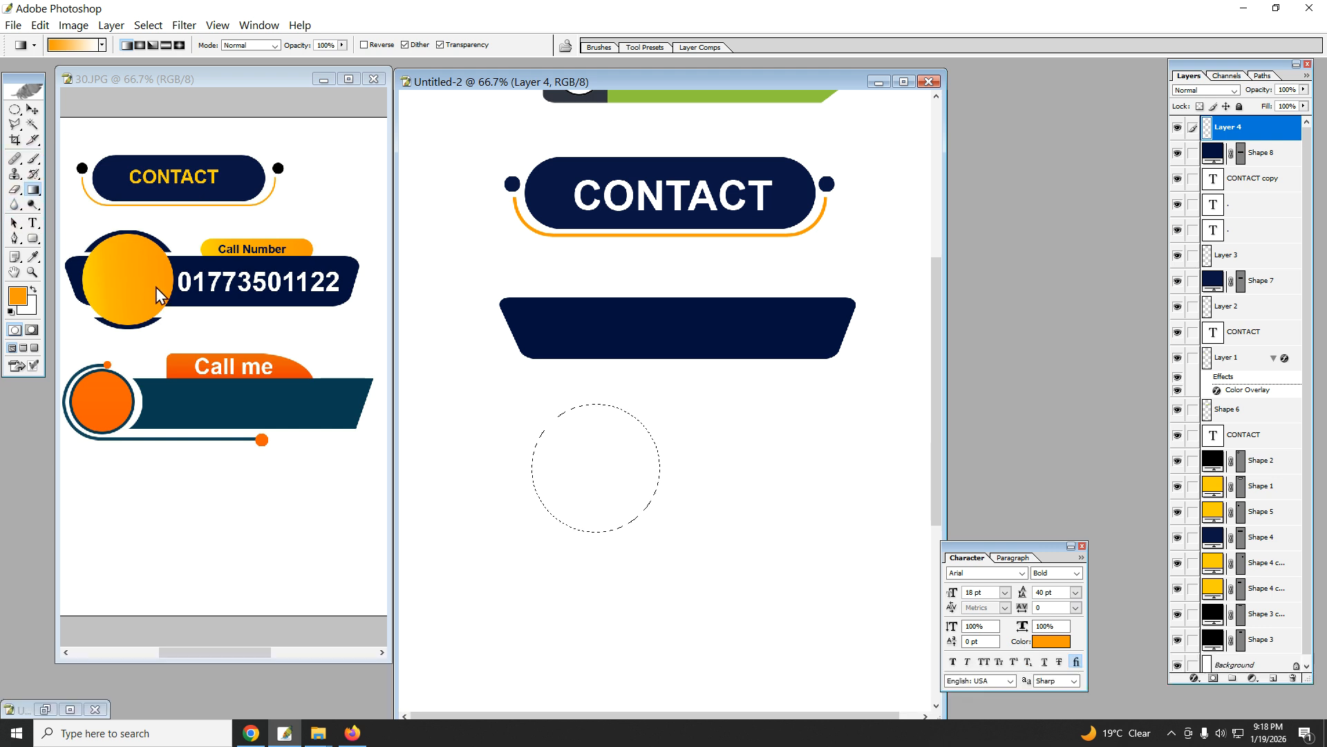
right_click(605, 452)
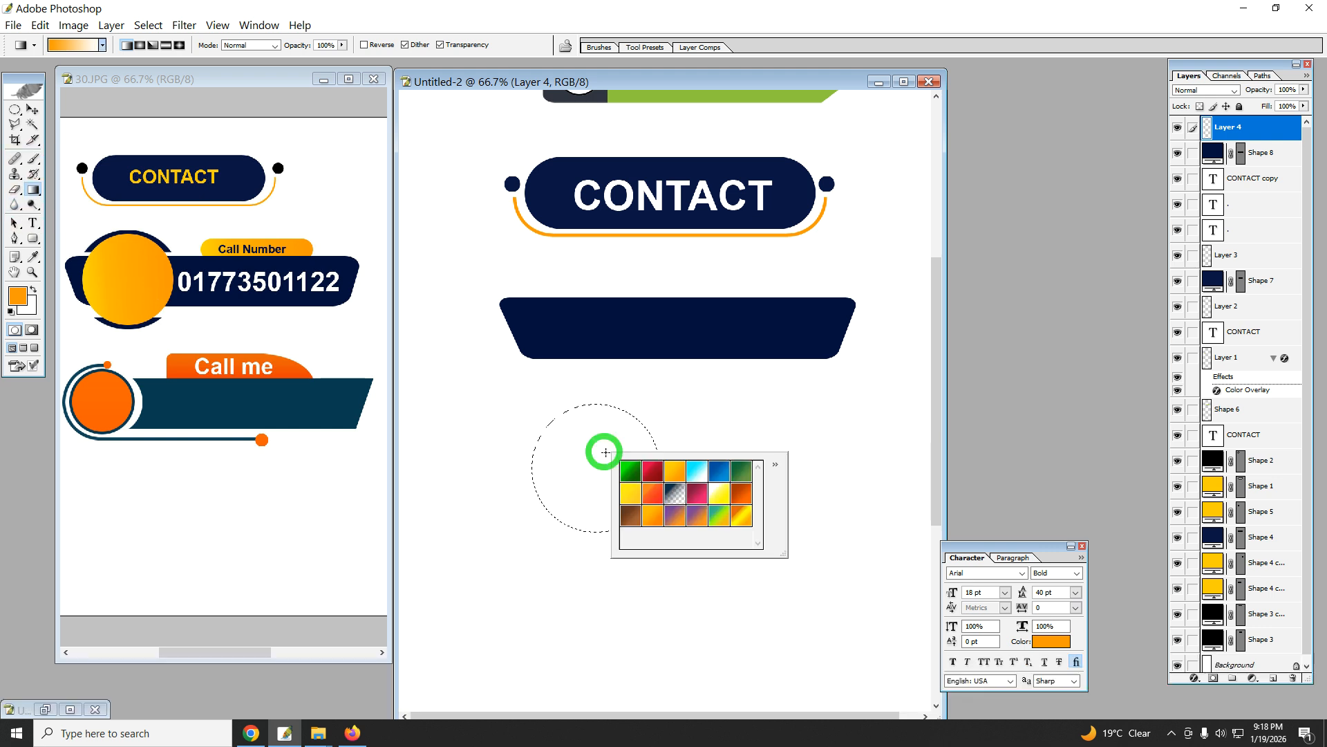
click(675, 476)
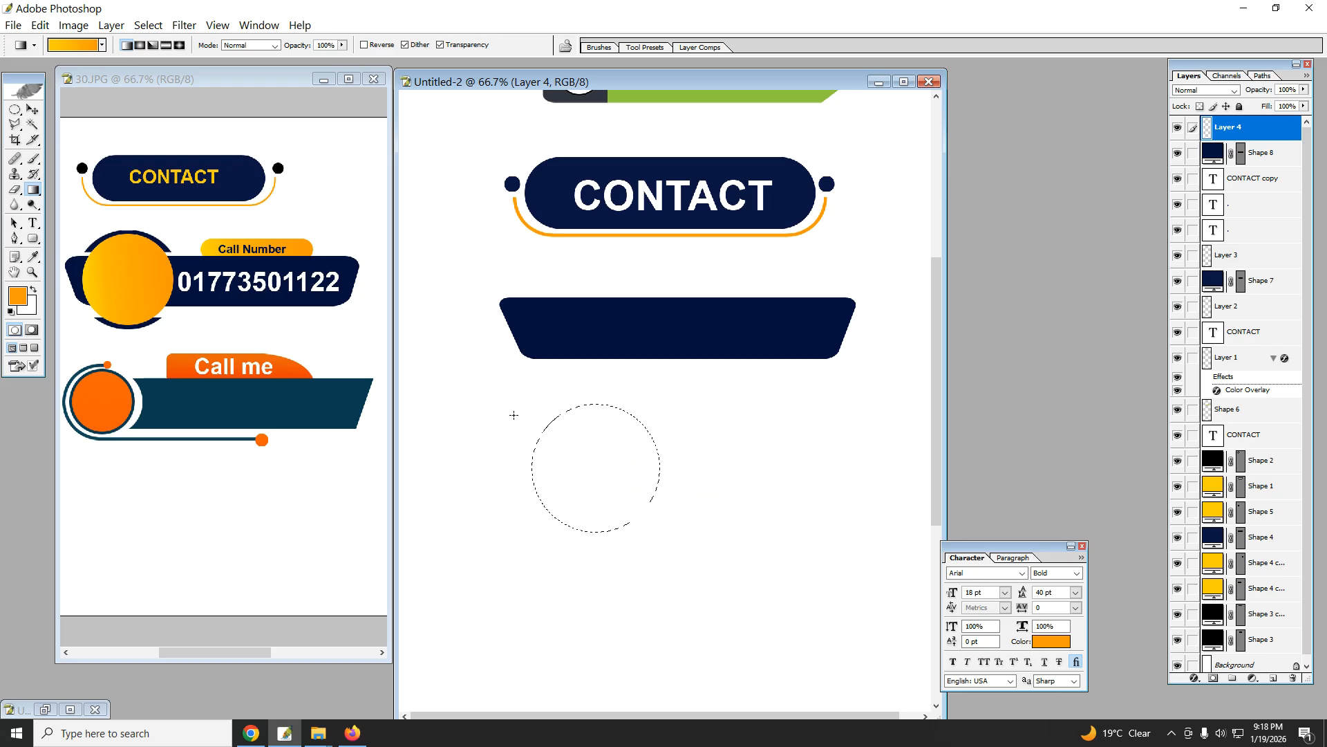
drag(517, 418, 815, 569)
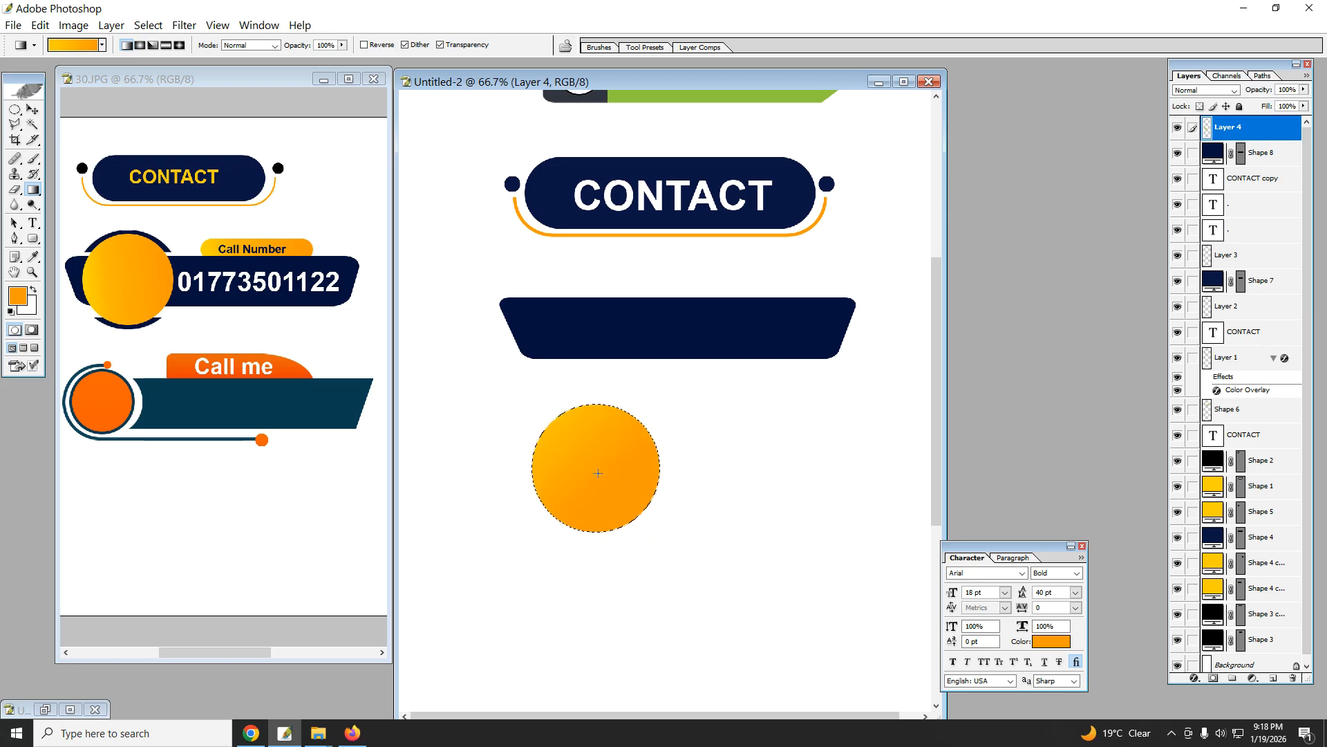
key(ctrl+d)
key(v)
drag(604, 498, 598, 363)
key(ctrl+t)
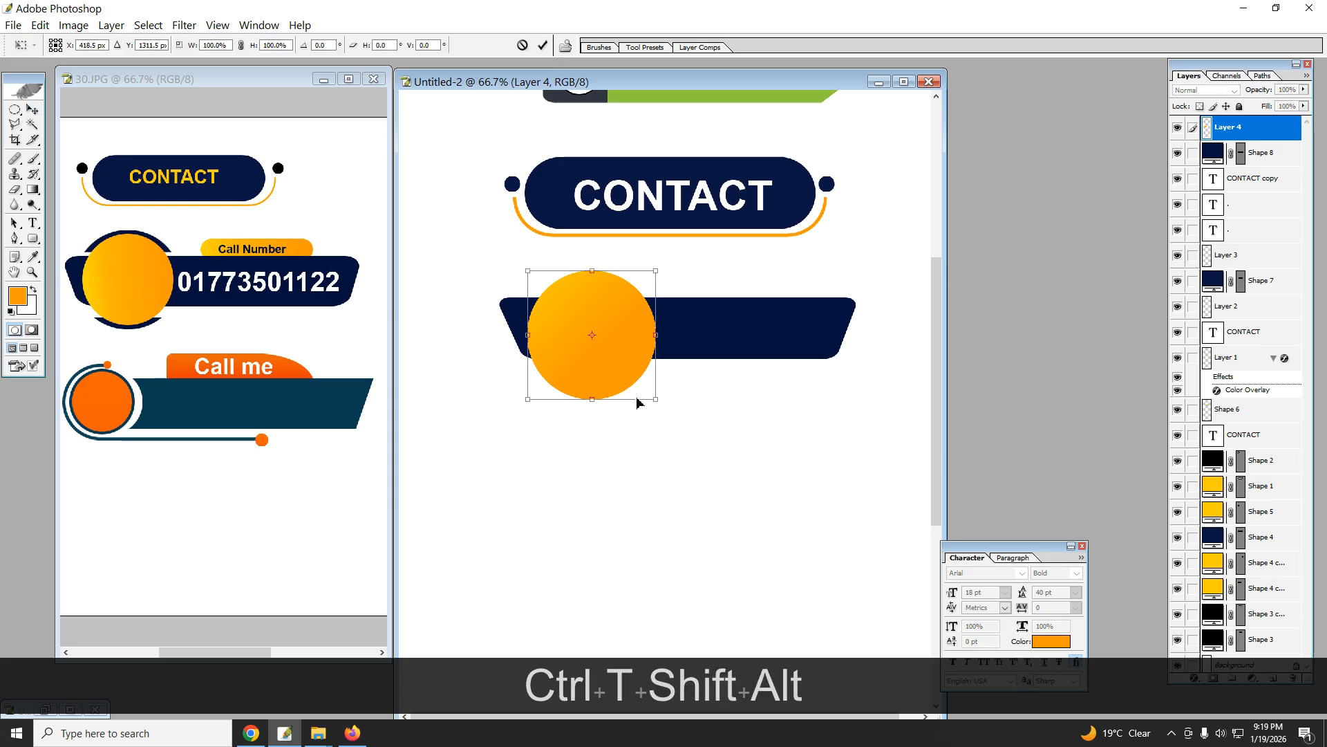
Shrink the orange circle to about 87%, zoom to 100%, and nudge it slightly right
drag(657, 403, 613, 354)
key(Return)
key(ctrl+space)
ctrl+click(583, 359)
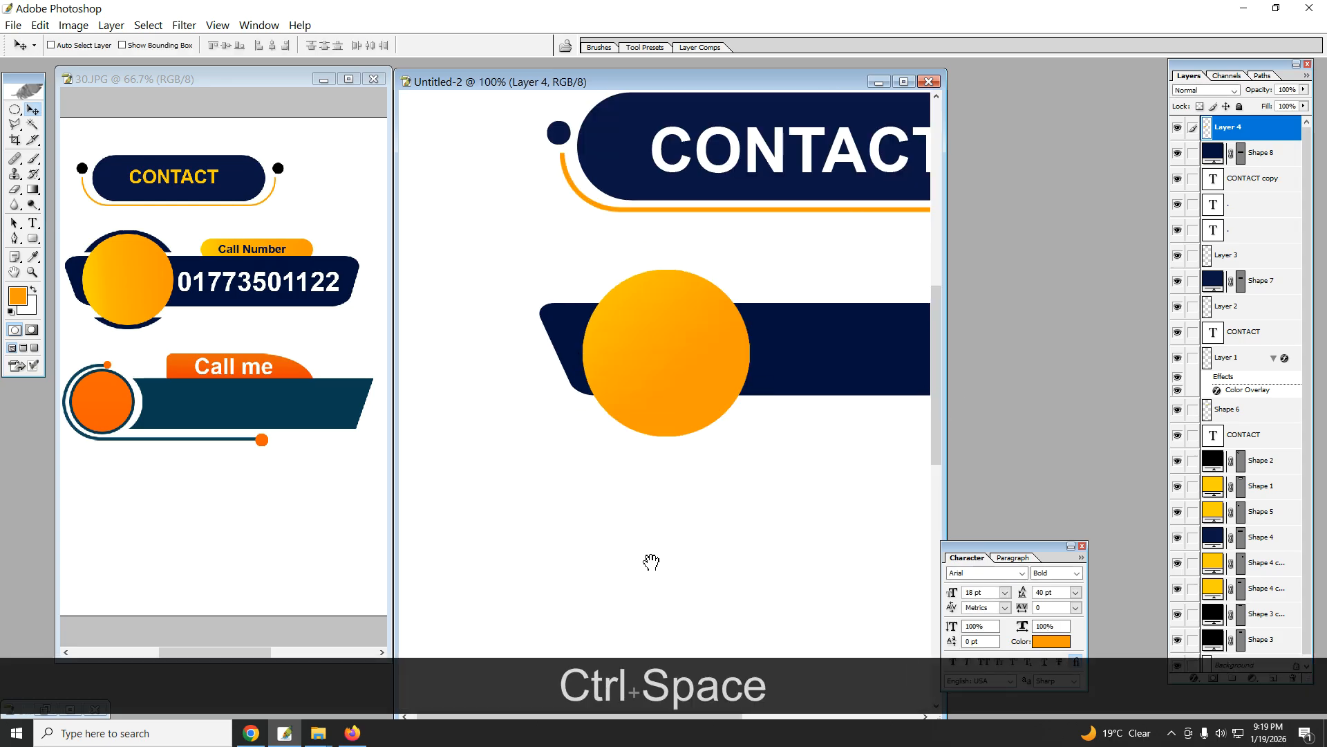
drag(947, 370, 1147, 354)
ctrl+right_click(640, 346)
click(681, 360)
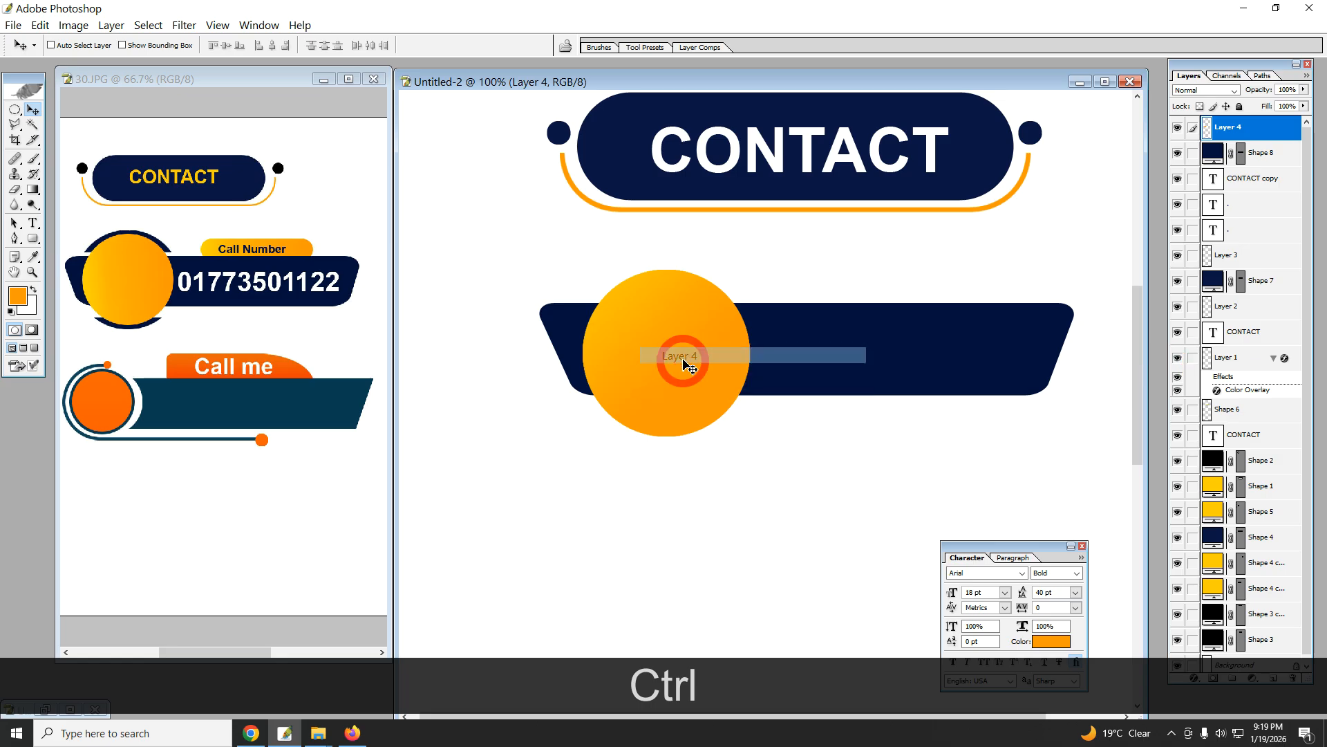
ctrl+right_click(677, 354)
click(696, 361)
drag(678, 365, 685, 364)
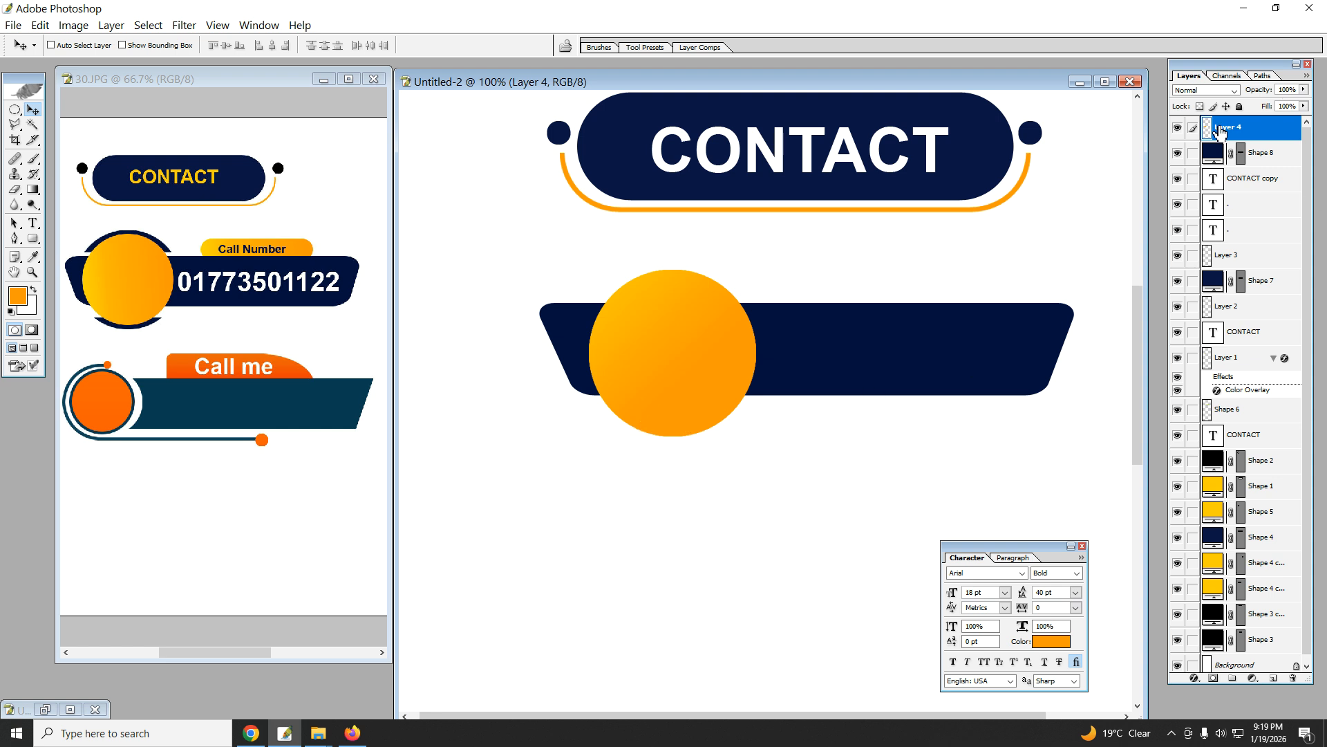
Load the circle's outline from Layer 4 and add empty Layer 5 above it
key(ctrl)
ctrl+click(1207, 133)
click(1274, 679)
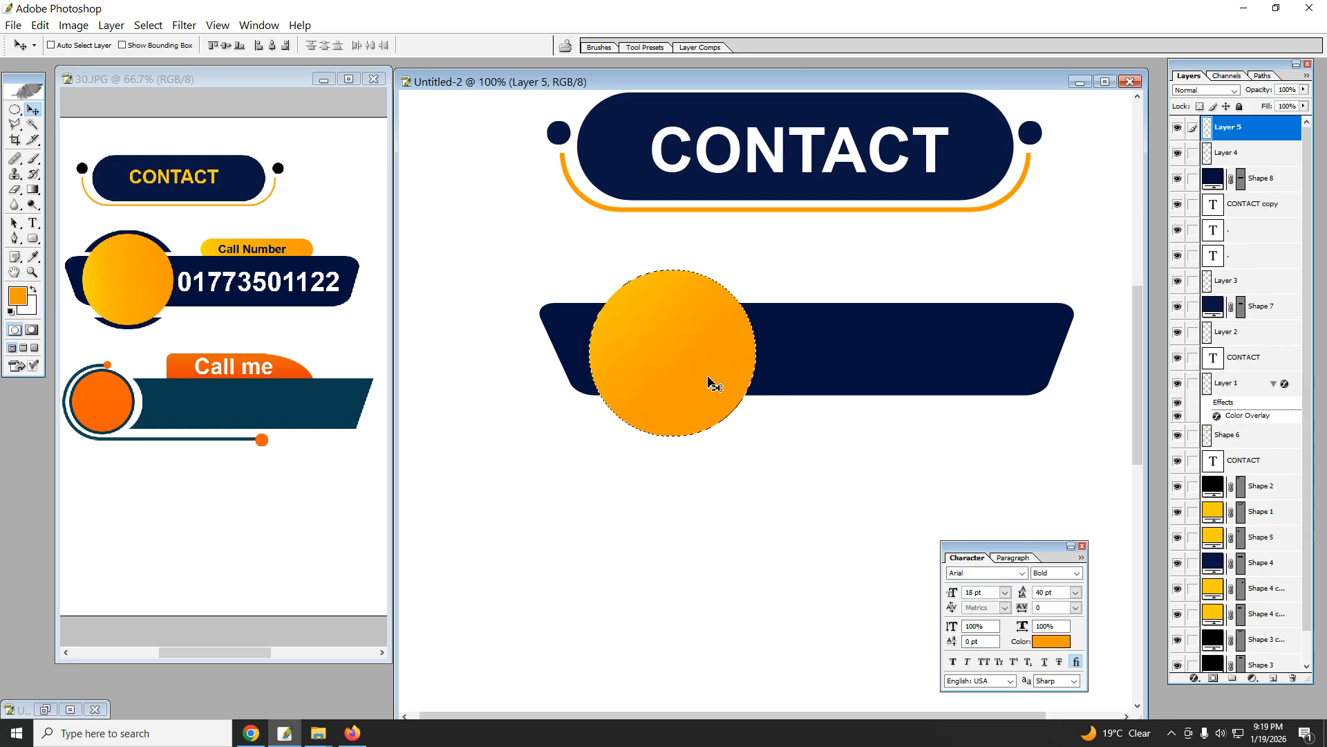
Stroke the circle selection with a 10 px navy inside outline sampled from the bar, then deselect
key(m)
right_click(725, 342)
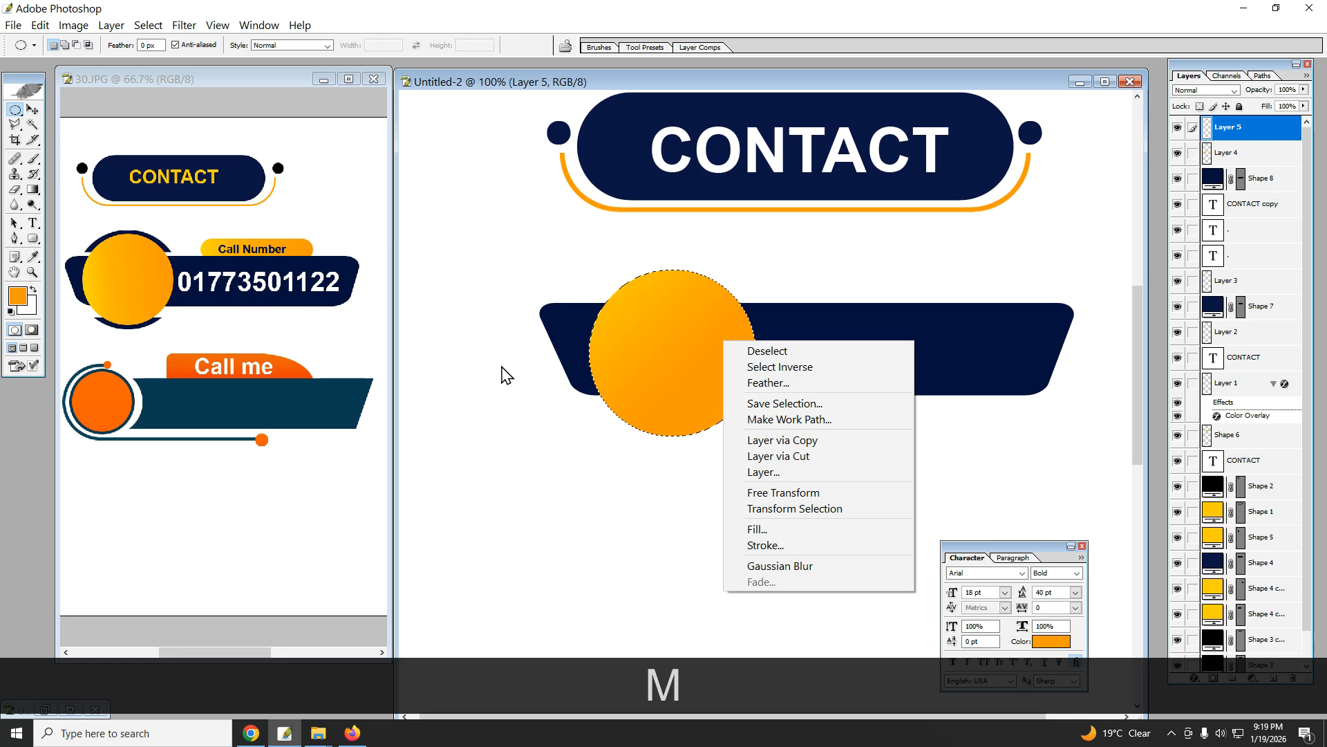
click(759, 545)
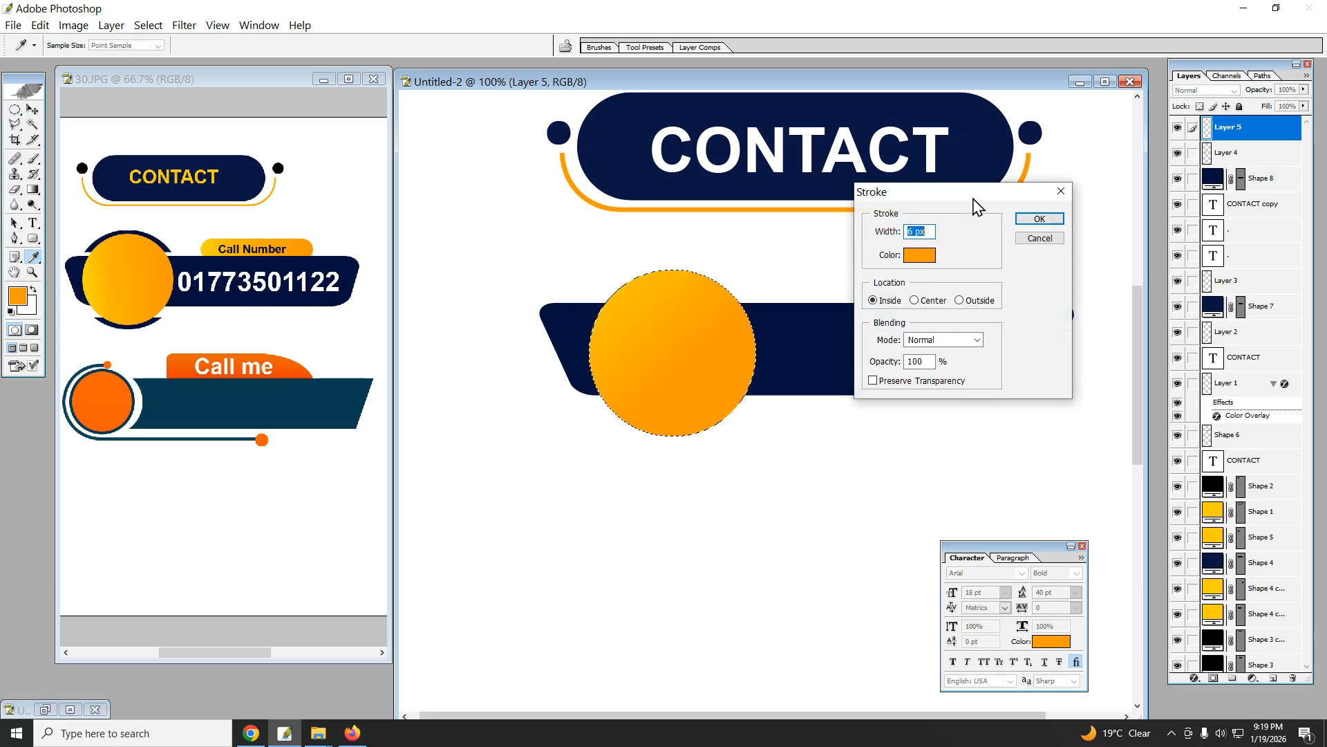
click(919, 255)
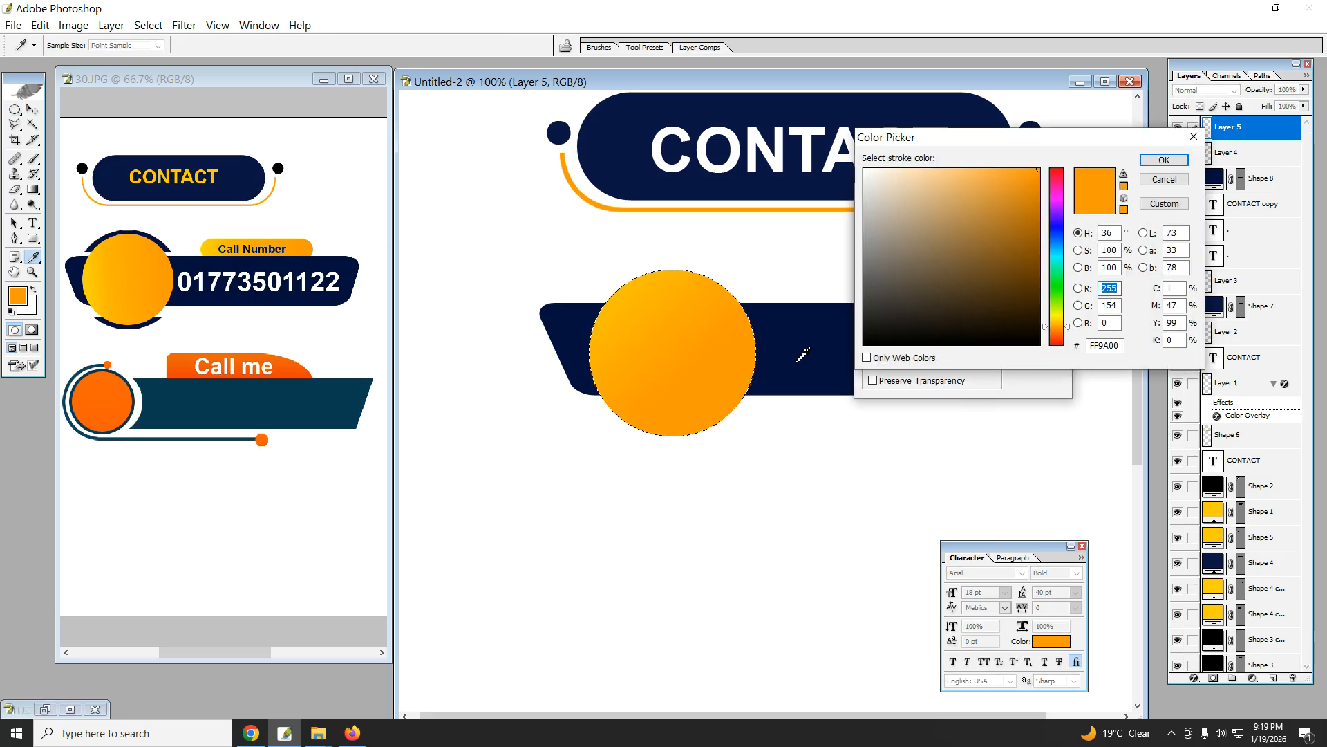
click(815, 342)
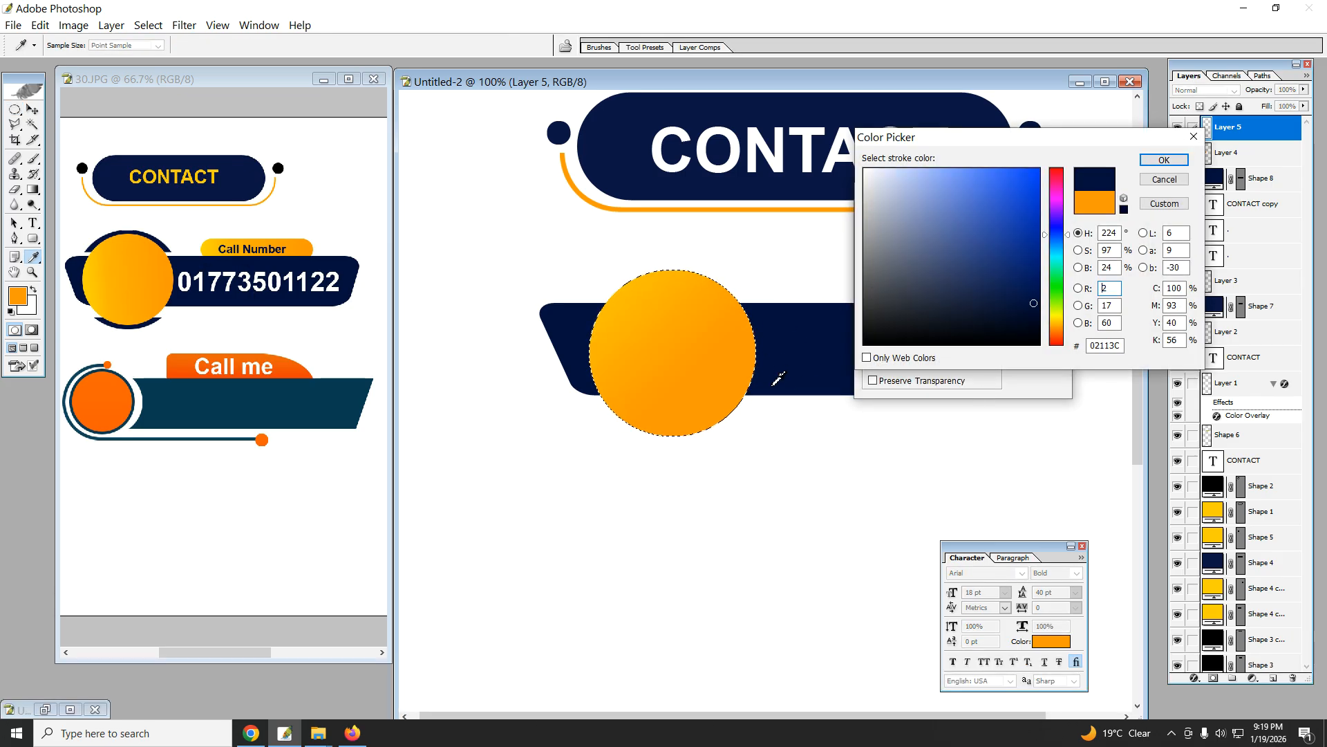
click(1165, 160)
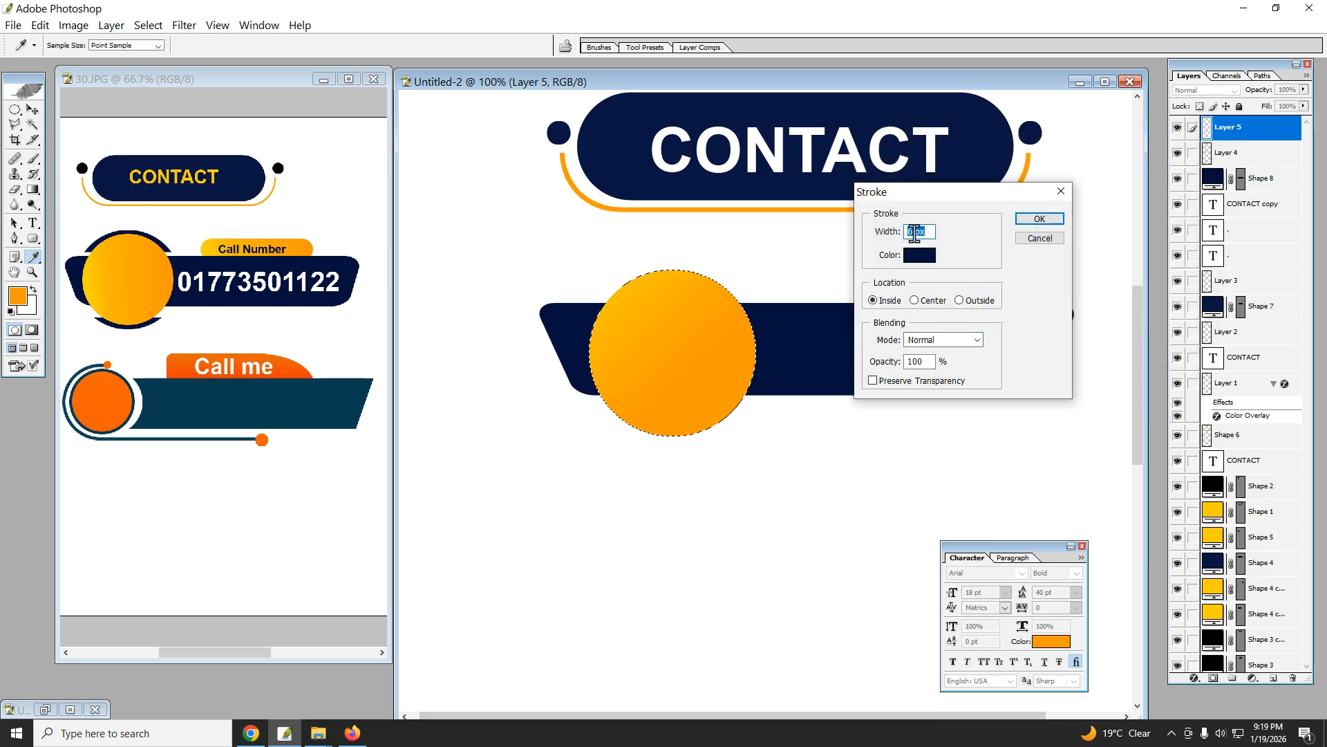
drag(914, 231, 892, 231)
text(10)
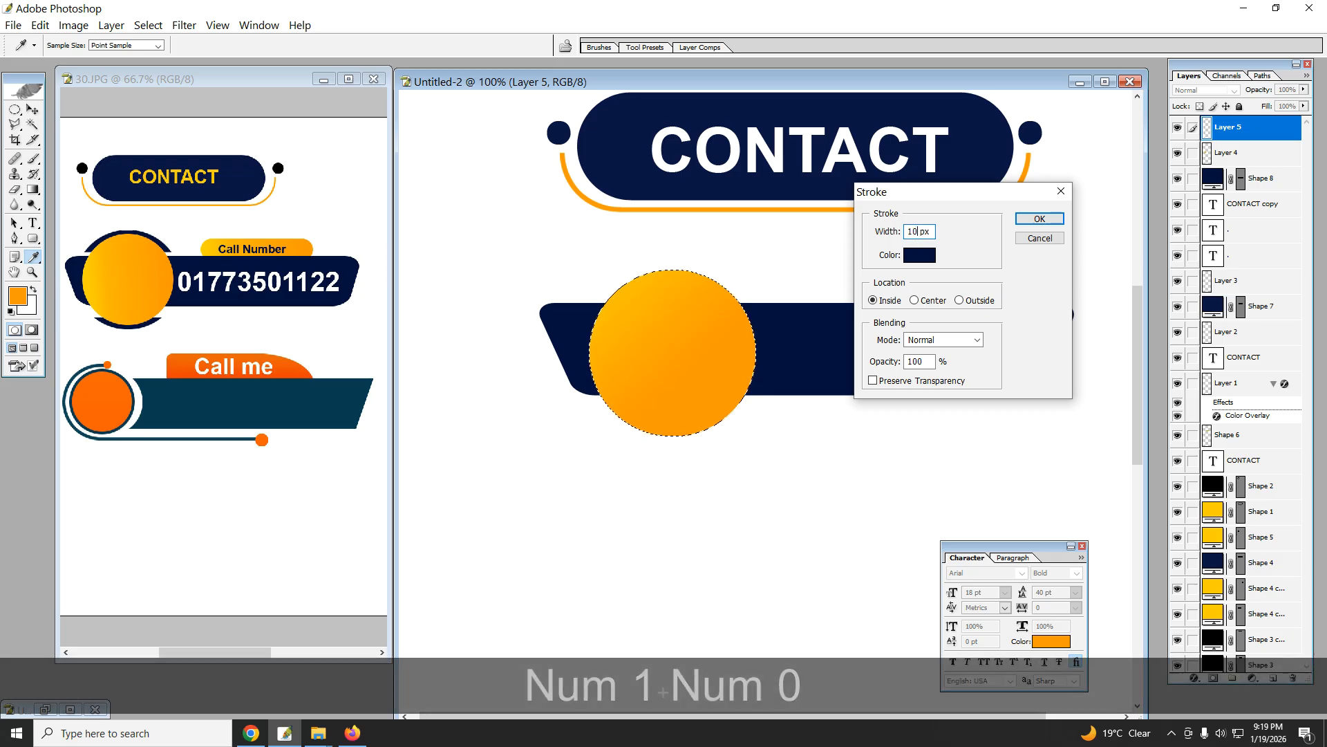
click(1039, 219)
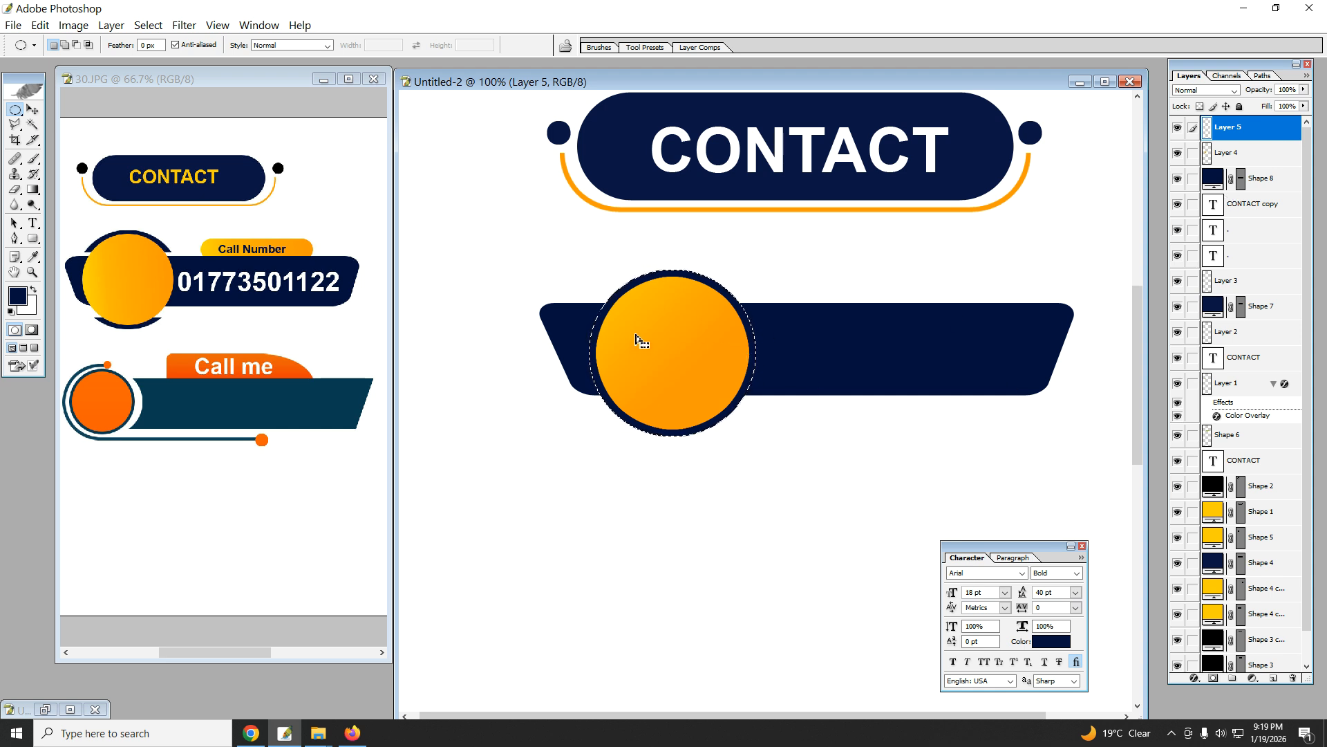
key(ctrl+d)
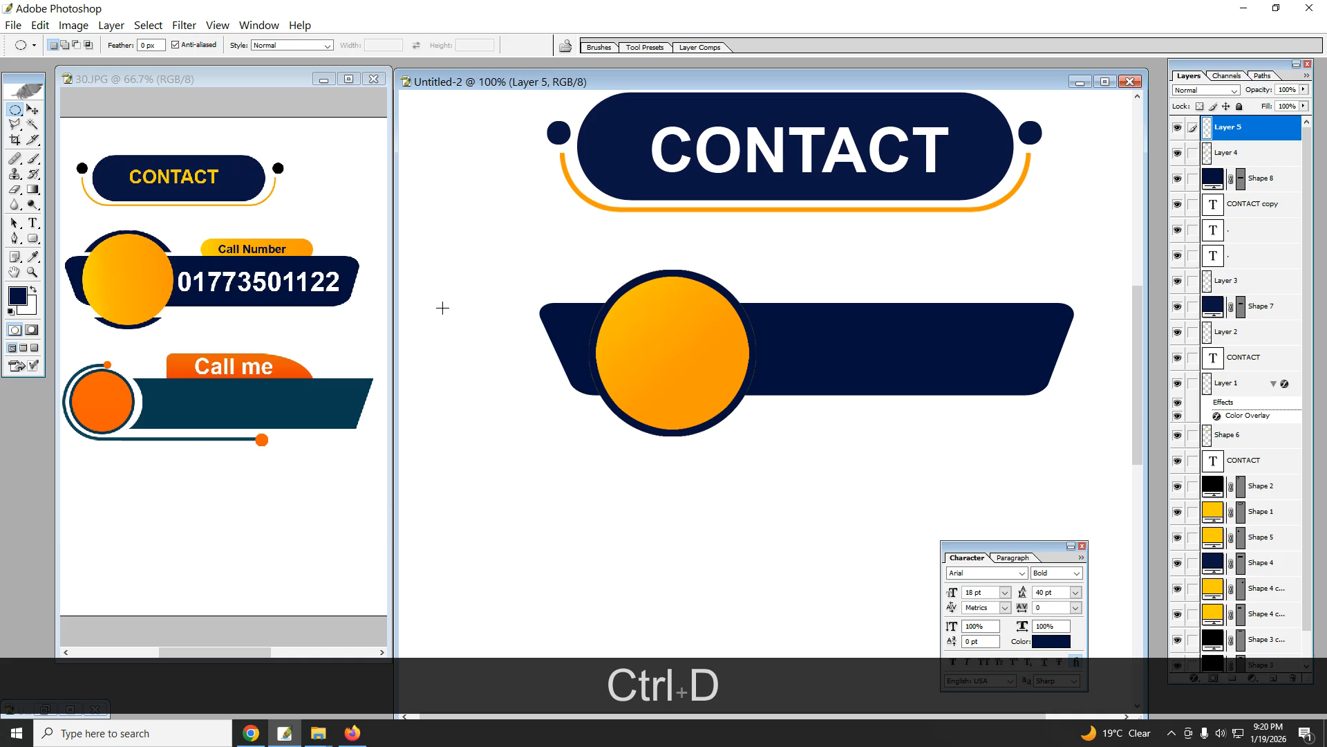
right_click(14, 111)
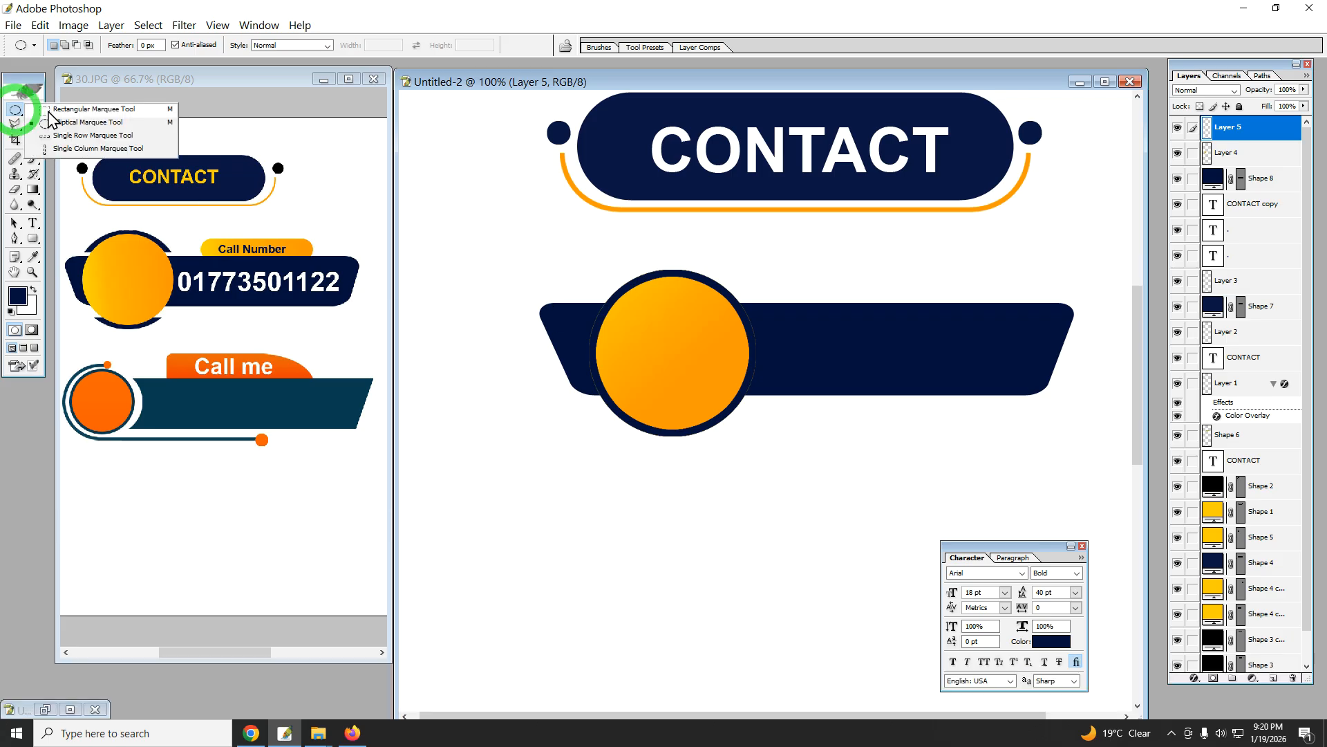
Cut the navy ring's middle section over the bar, leaving only the arcs above and below
click(90, 109)
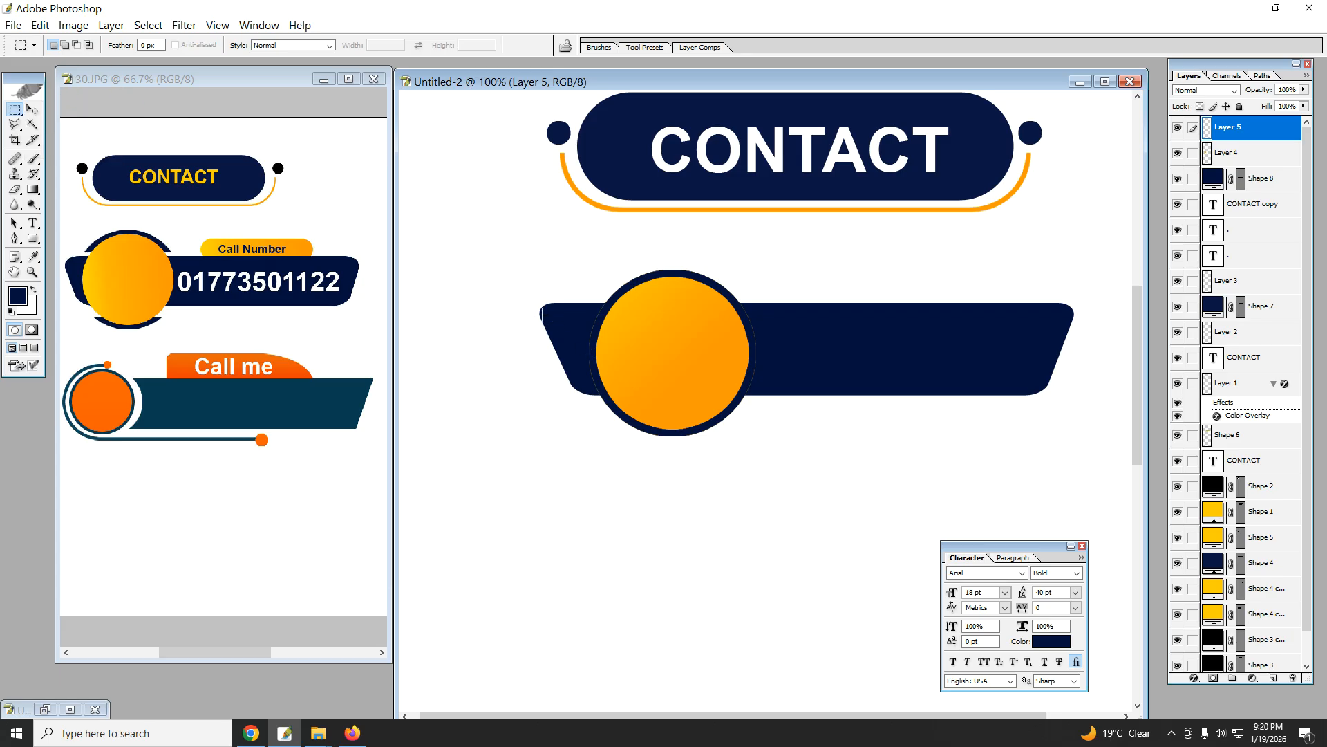
drag(821, 364, 855, 409)
click(631, 288)
drag(535, 296, 773, 370)
drag(846, 398, 870, 408)
key(Delete)
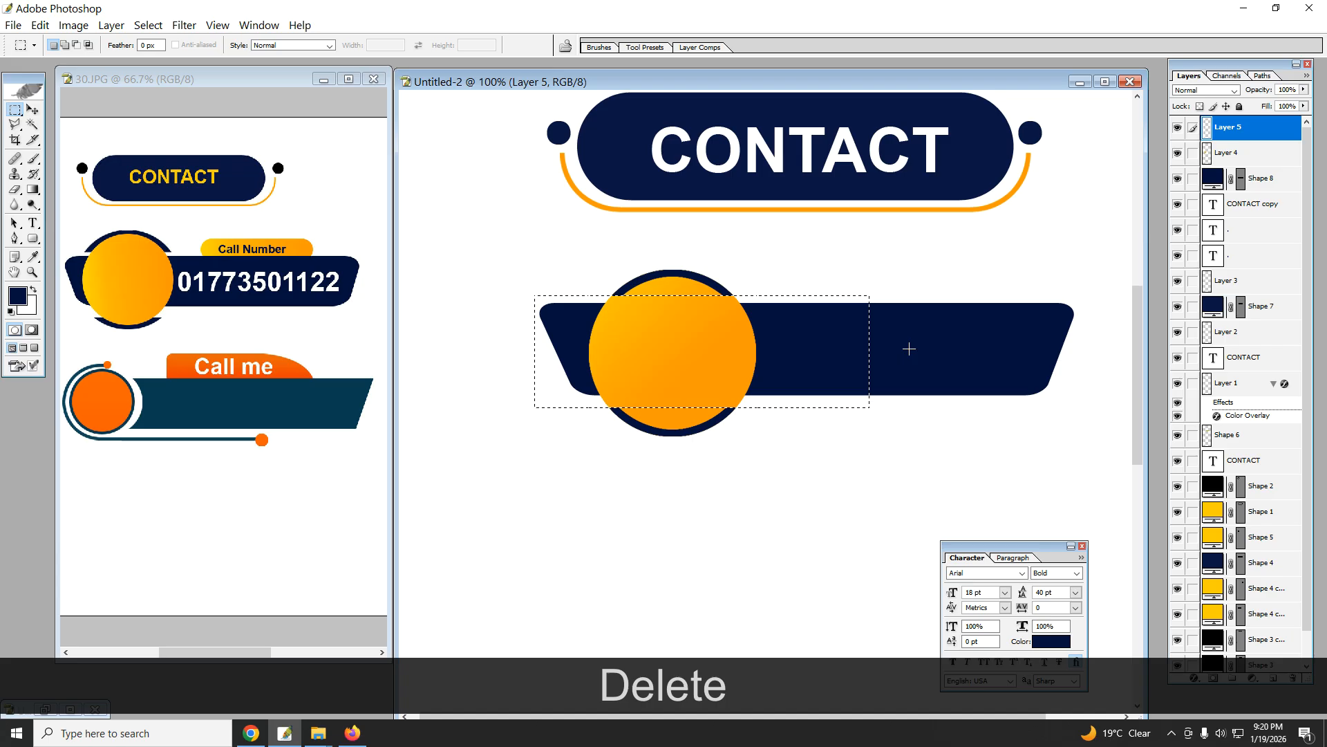
click(649, 327)
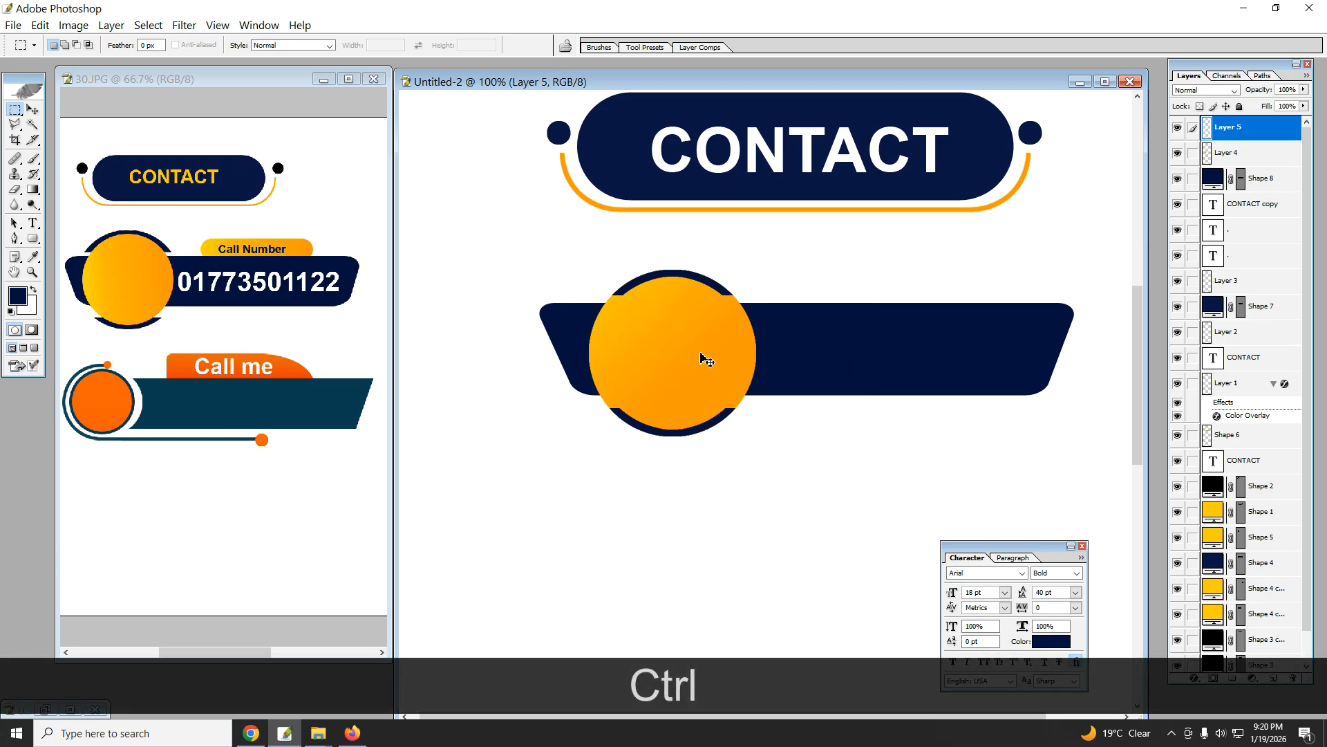
Enlarge the navy ring to about 107% and move its layer beneath the orange circle
key(ctrl+t)
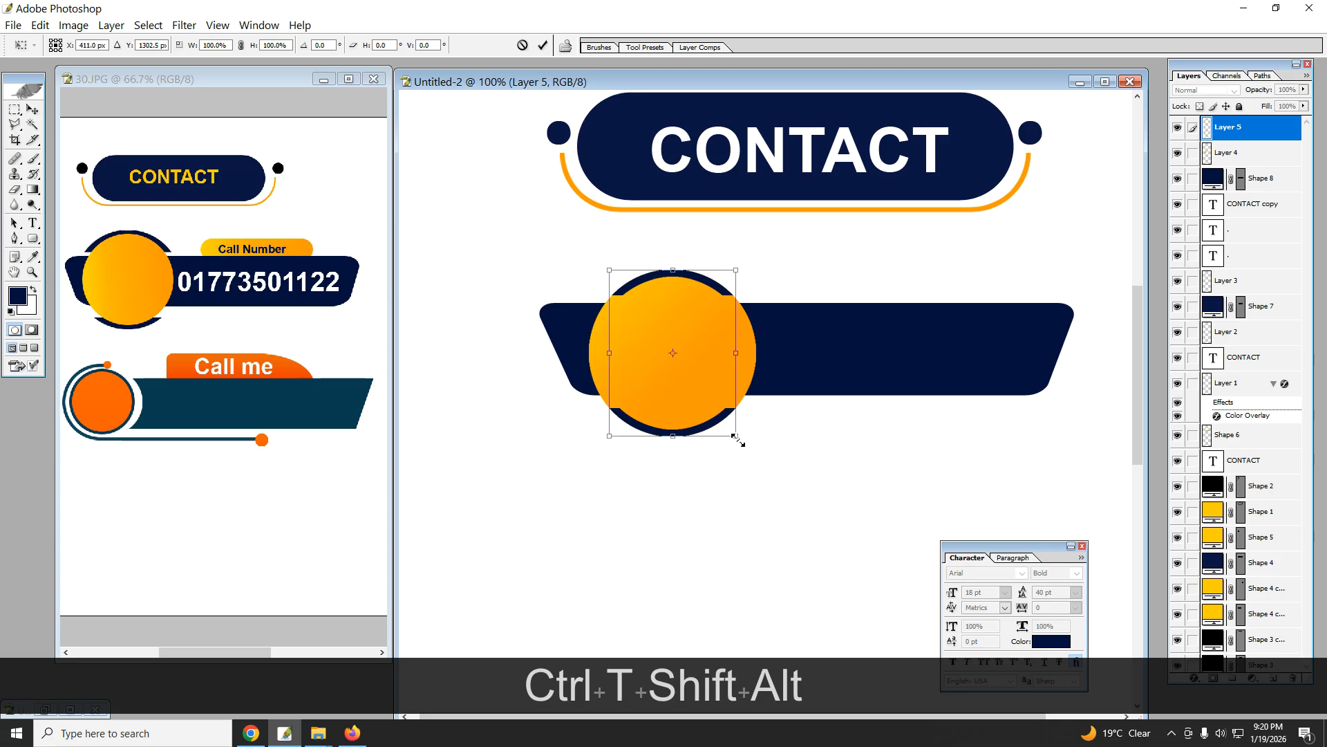
drag(737, 440, 744, 447)
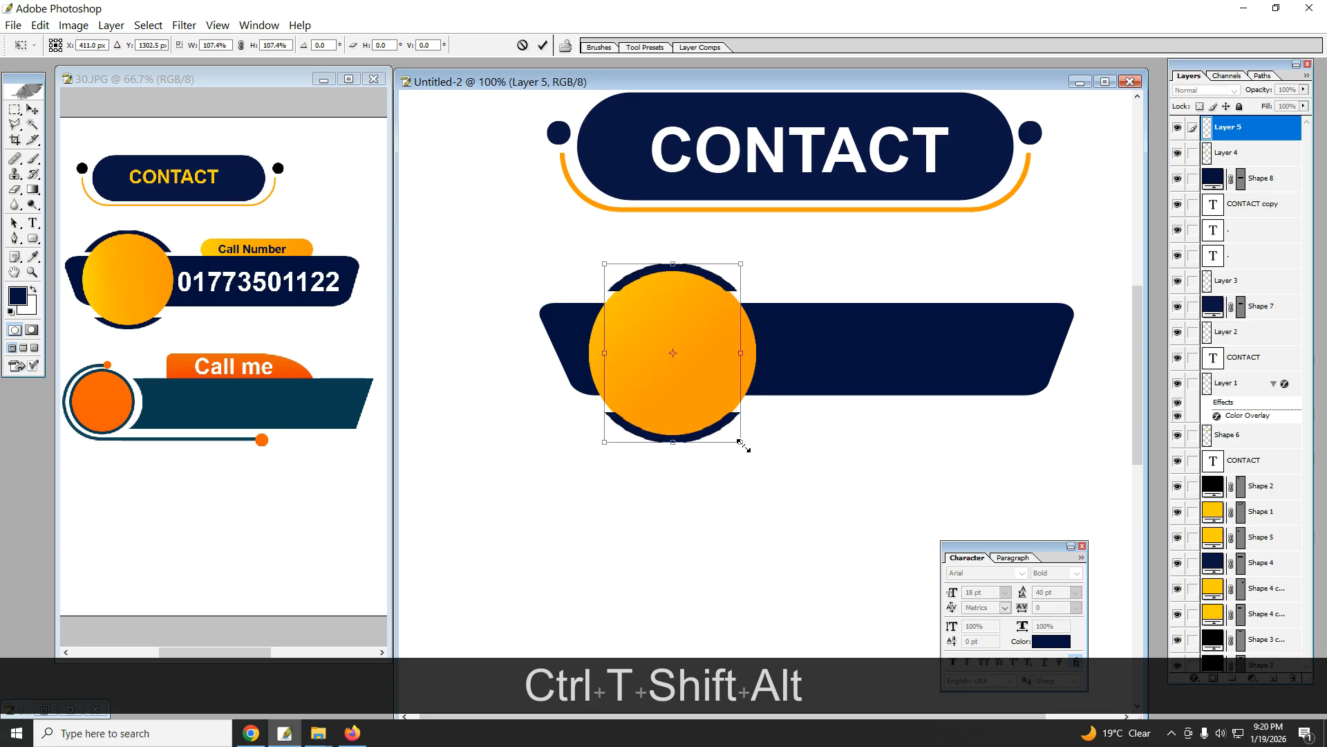
key(Return)
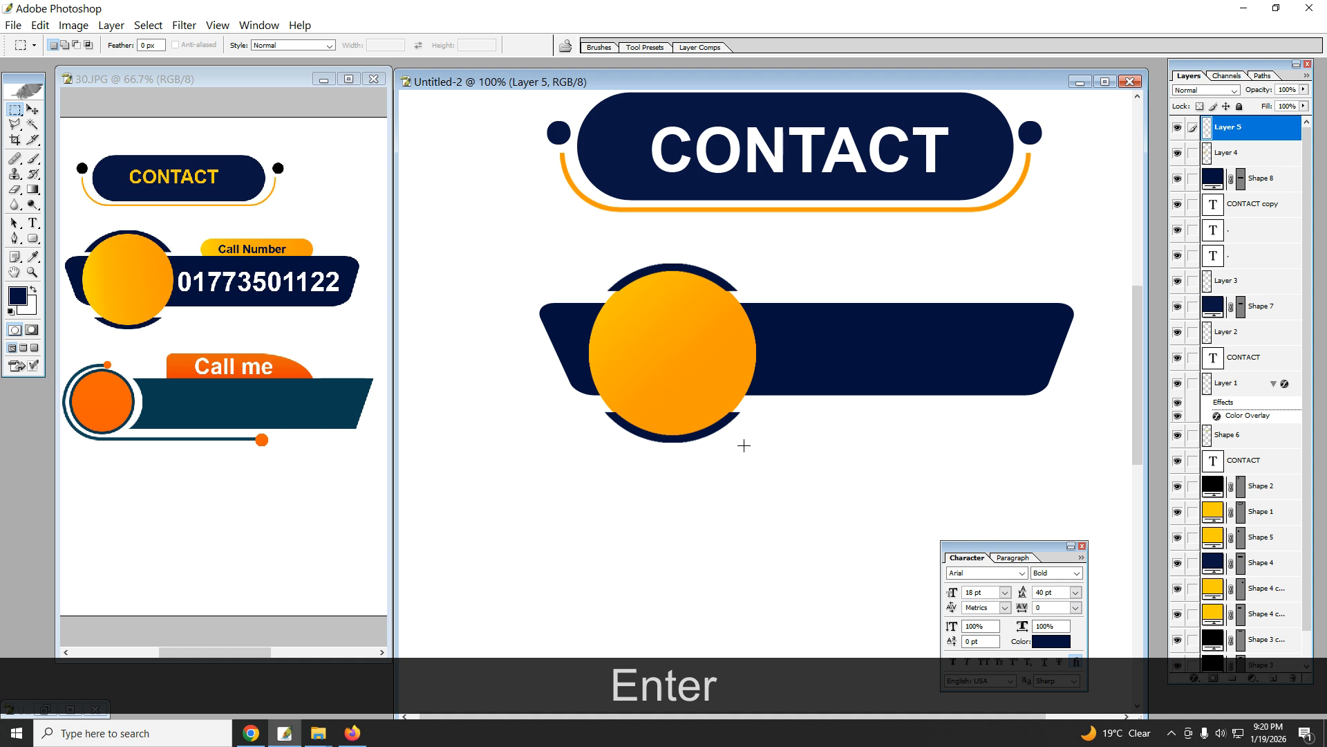
key(ctrl+bracketleft)
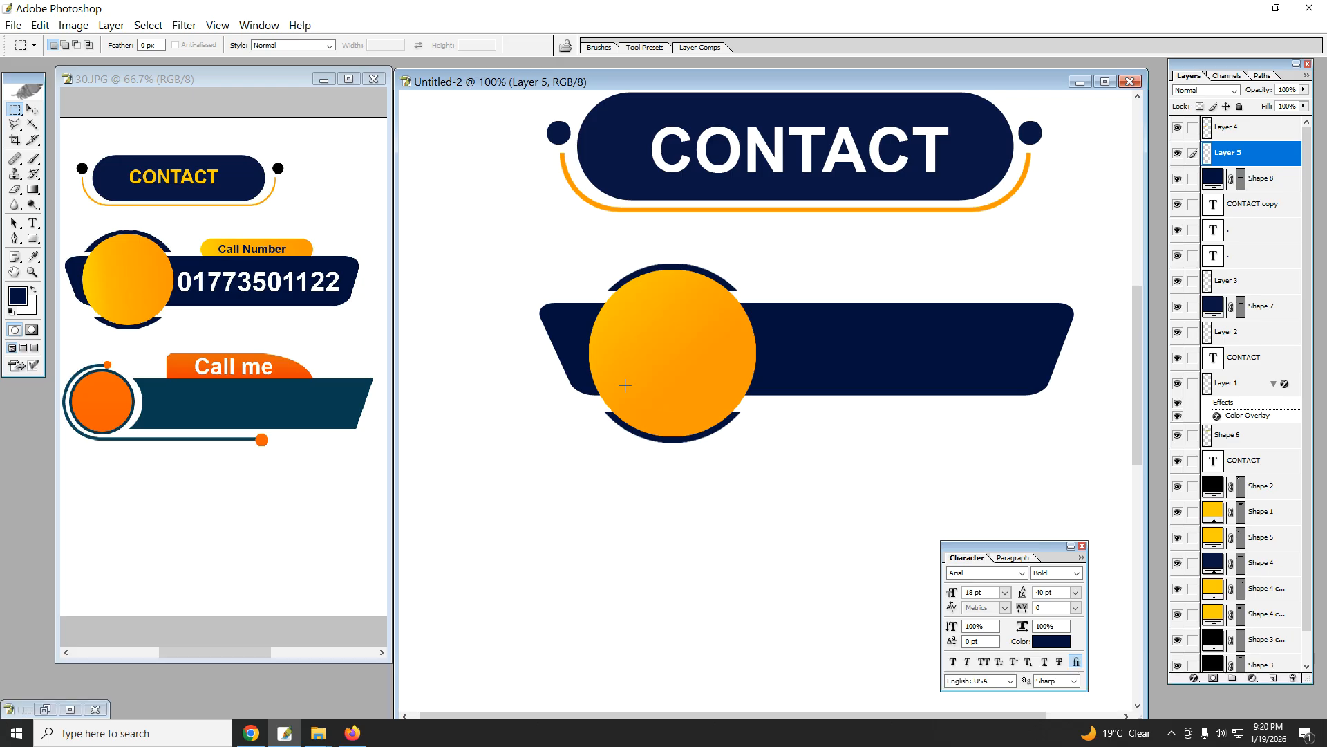
drag(554, 716, 616, 714)
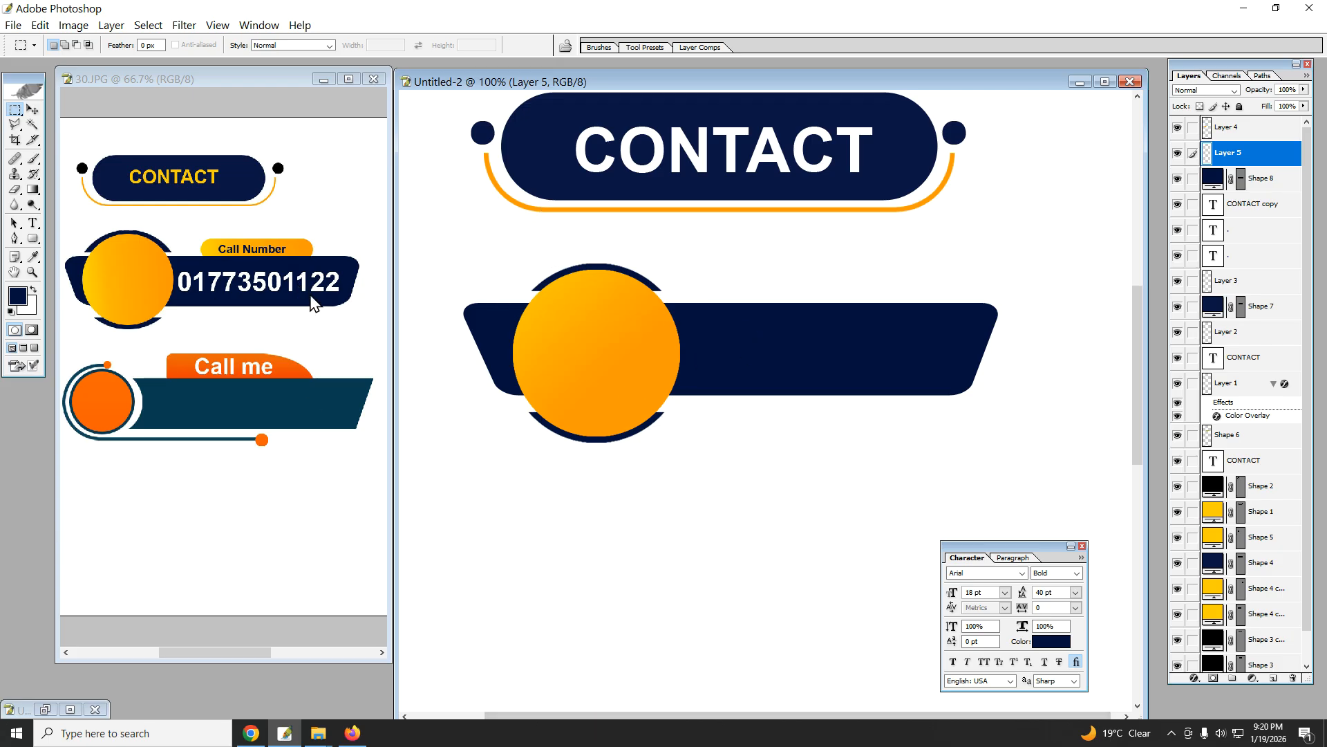
click(29, 110)
Duplicate the CONTACT text onto the navy bar, bring it to front, and set it to 11 pt
right_click(784, 162)
click(805, 165)
key(alt)
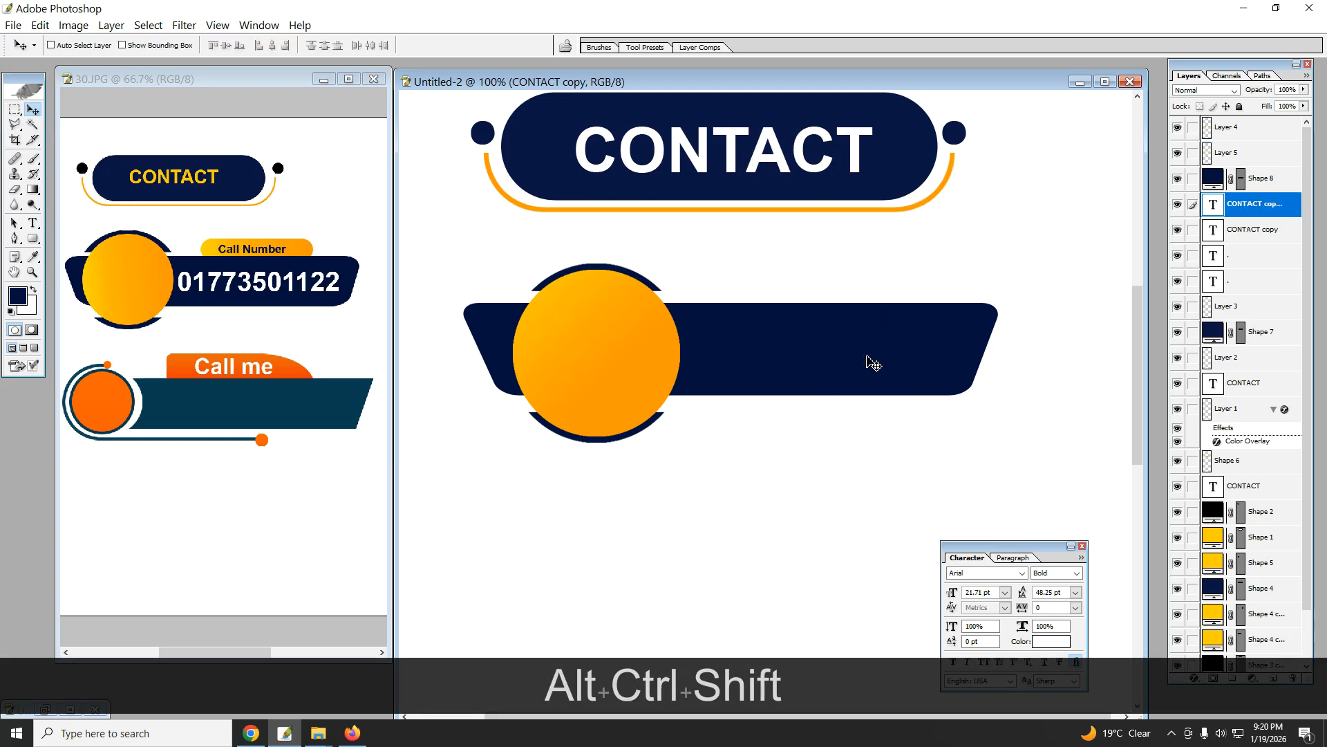
key(alt+ctrl+shift+bracketright)
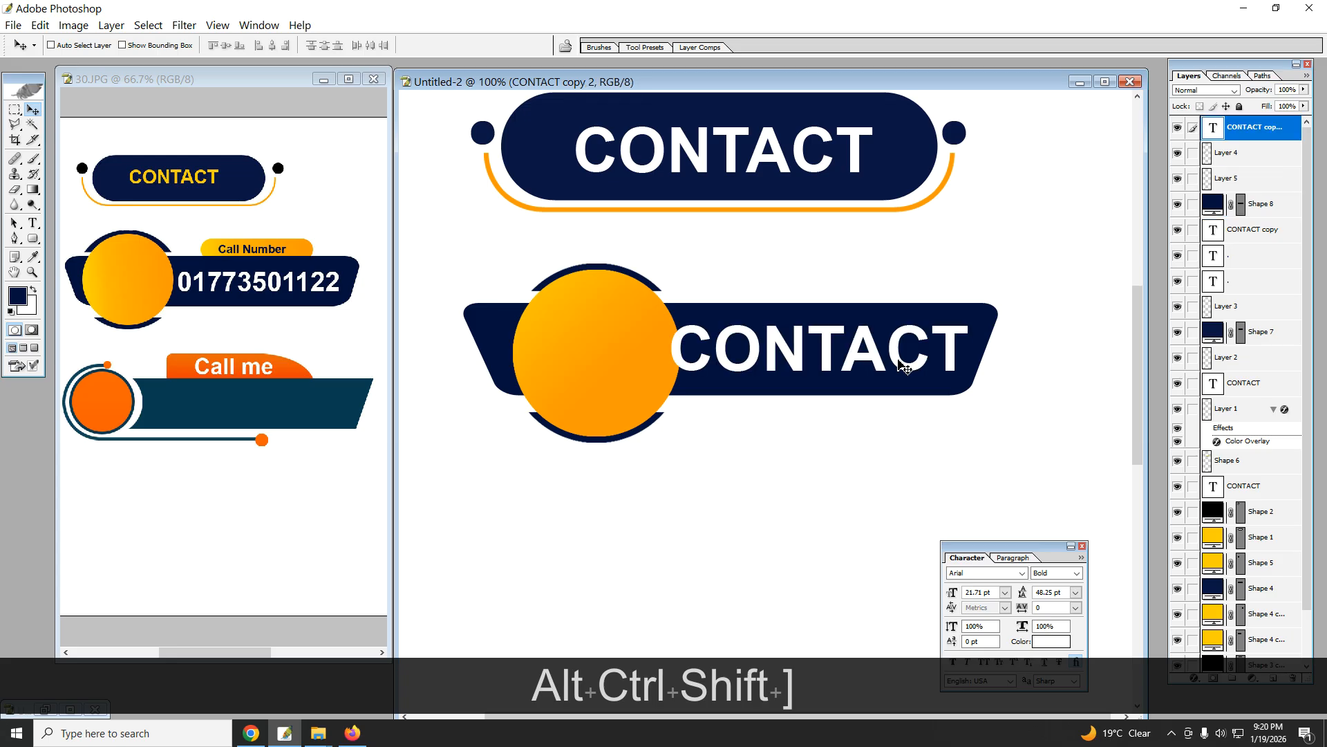
drag(898, 360, 910, 361)
click(1005, 592)
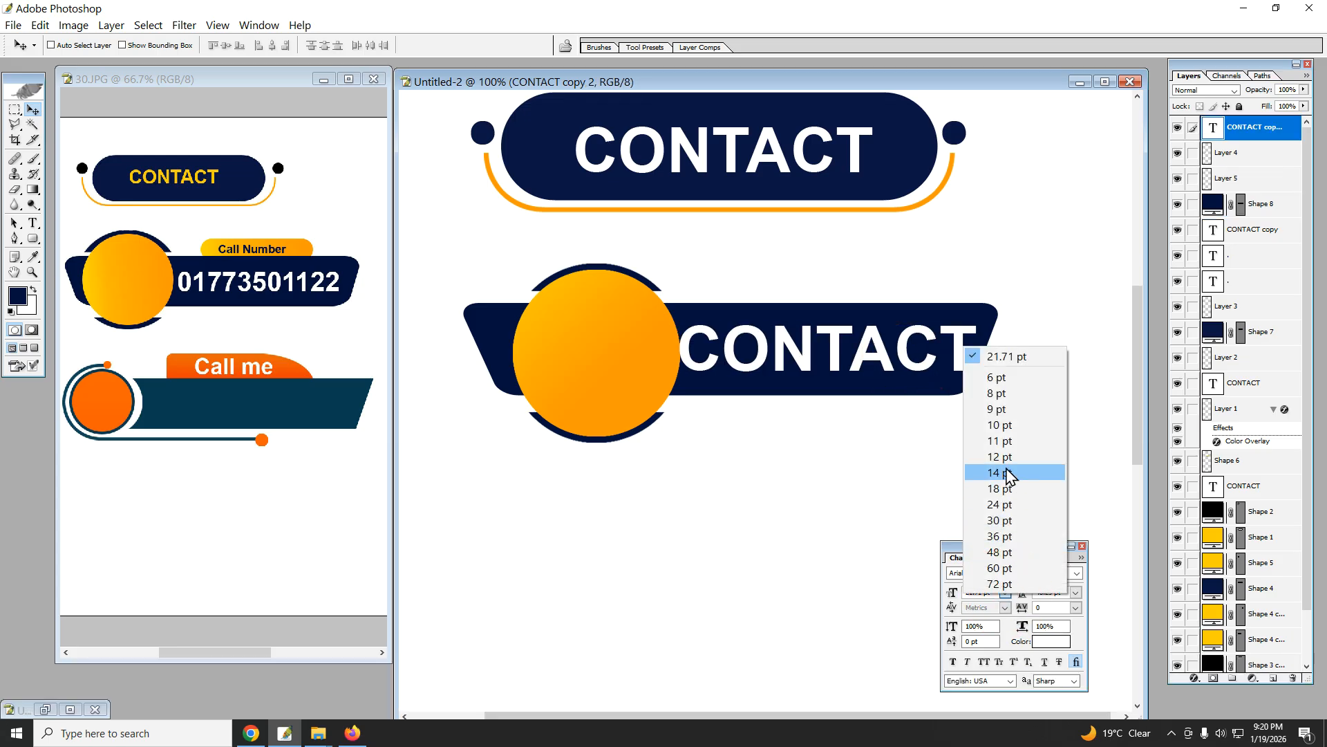
click(1003, 442)
drag(810, 374, 712, 358)
Replace the copied text with the phone number, enlarge it to 14 pt, and shift it slightly left
key(t)
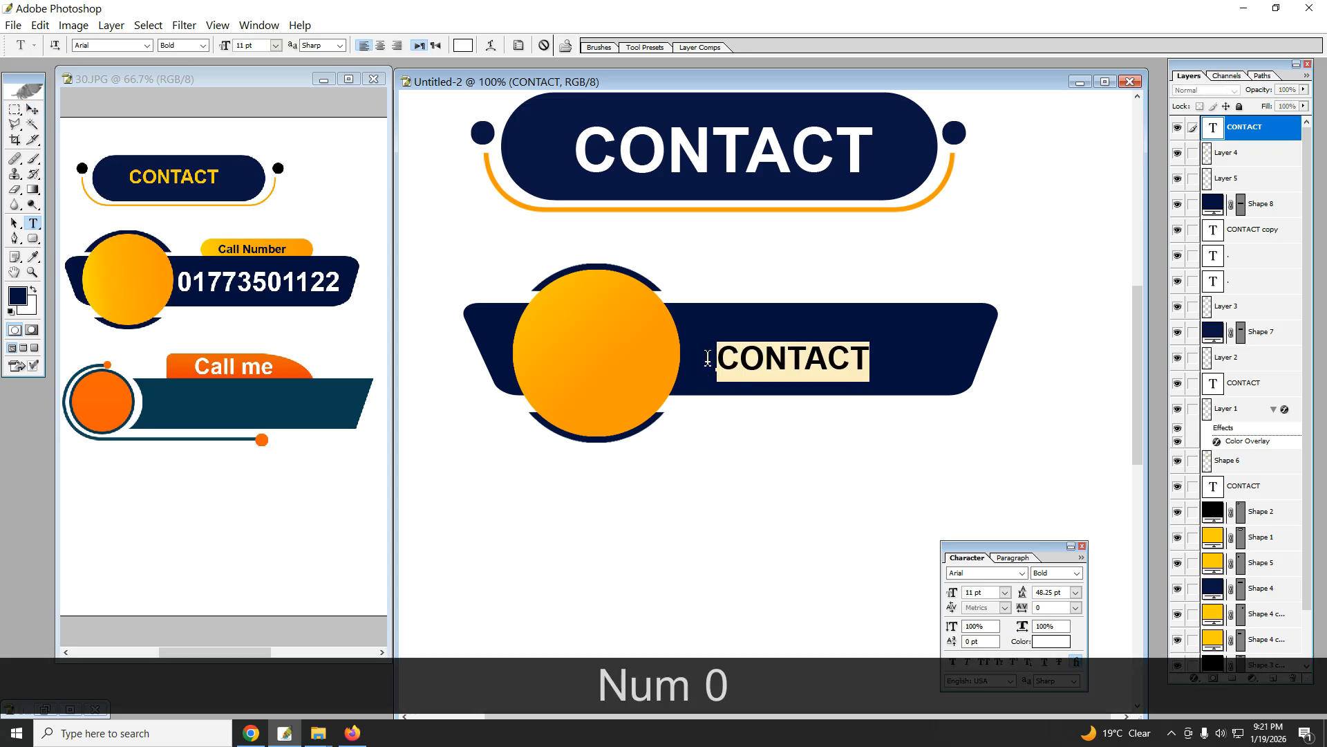
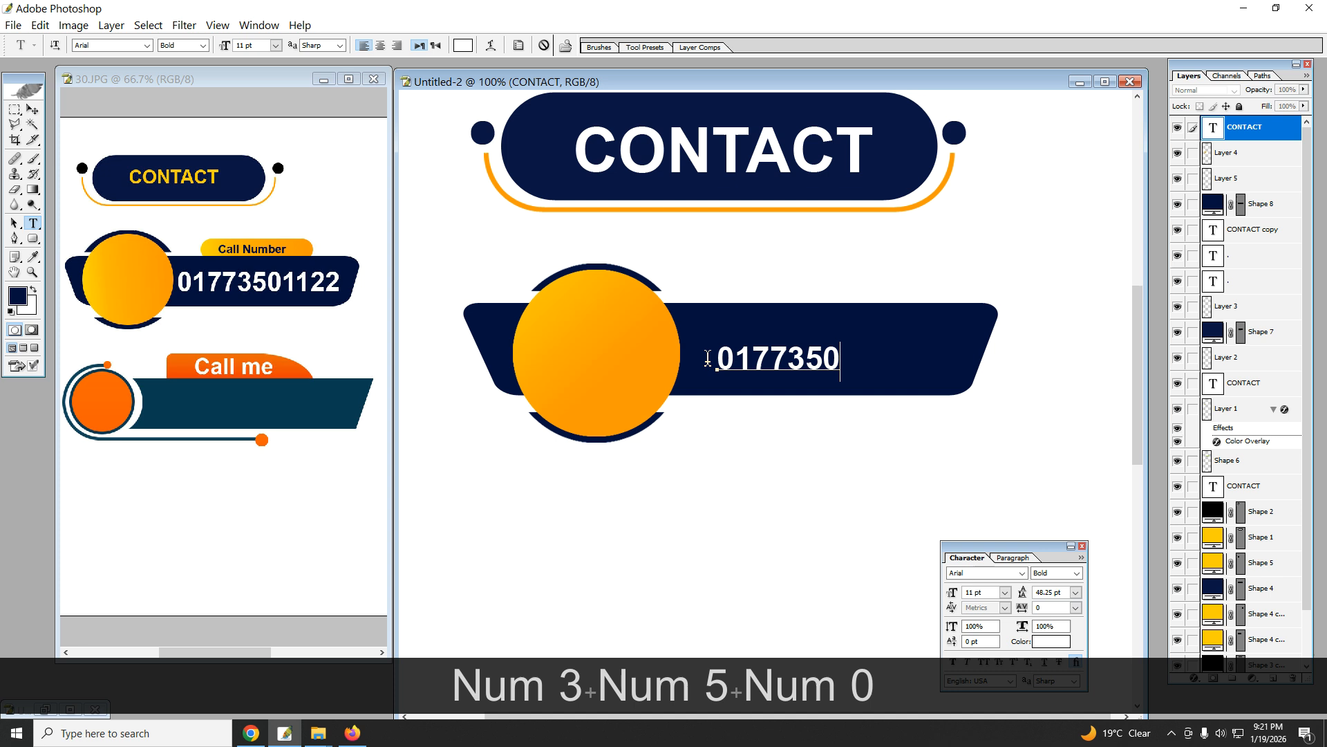
key(KP_Enter)
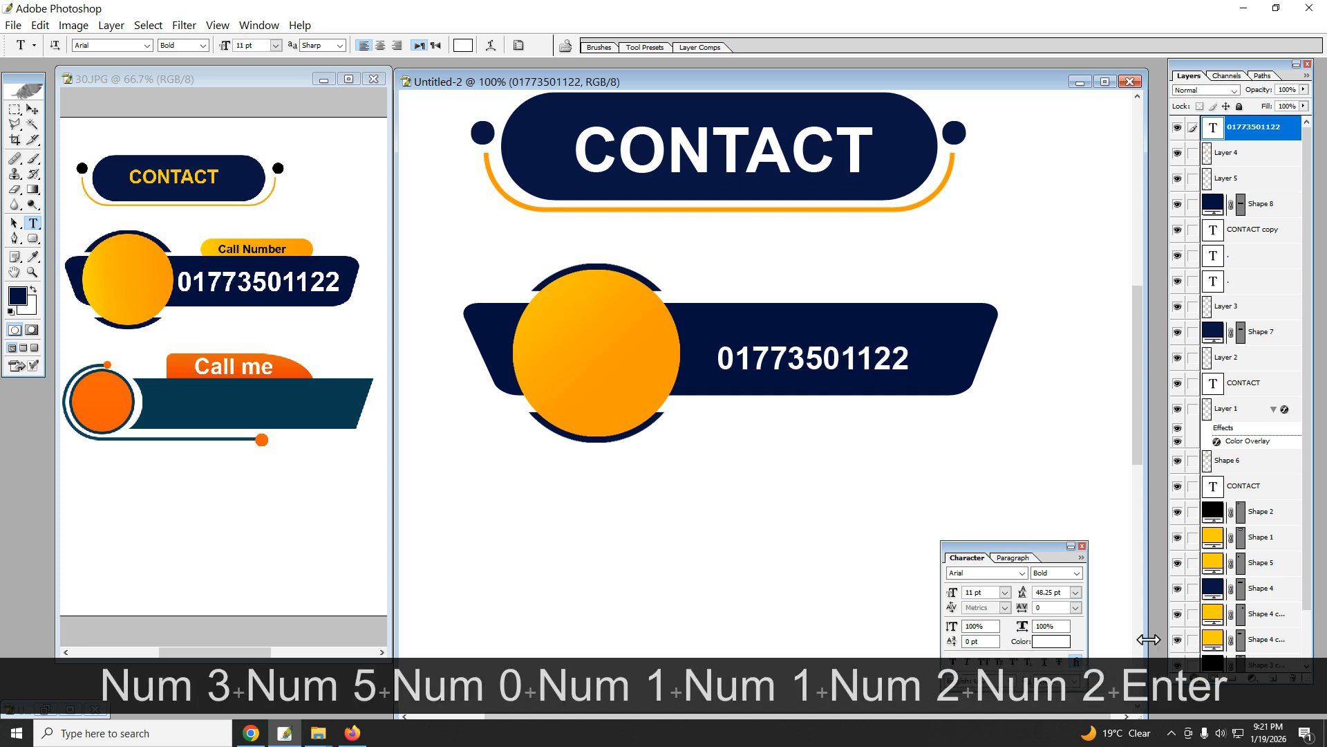
click(1005, 593)
click(987, 457)
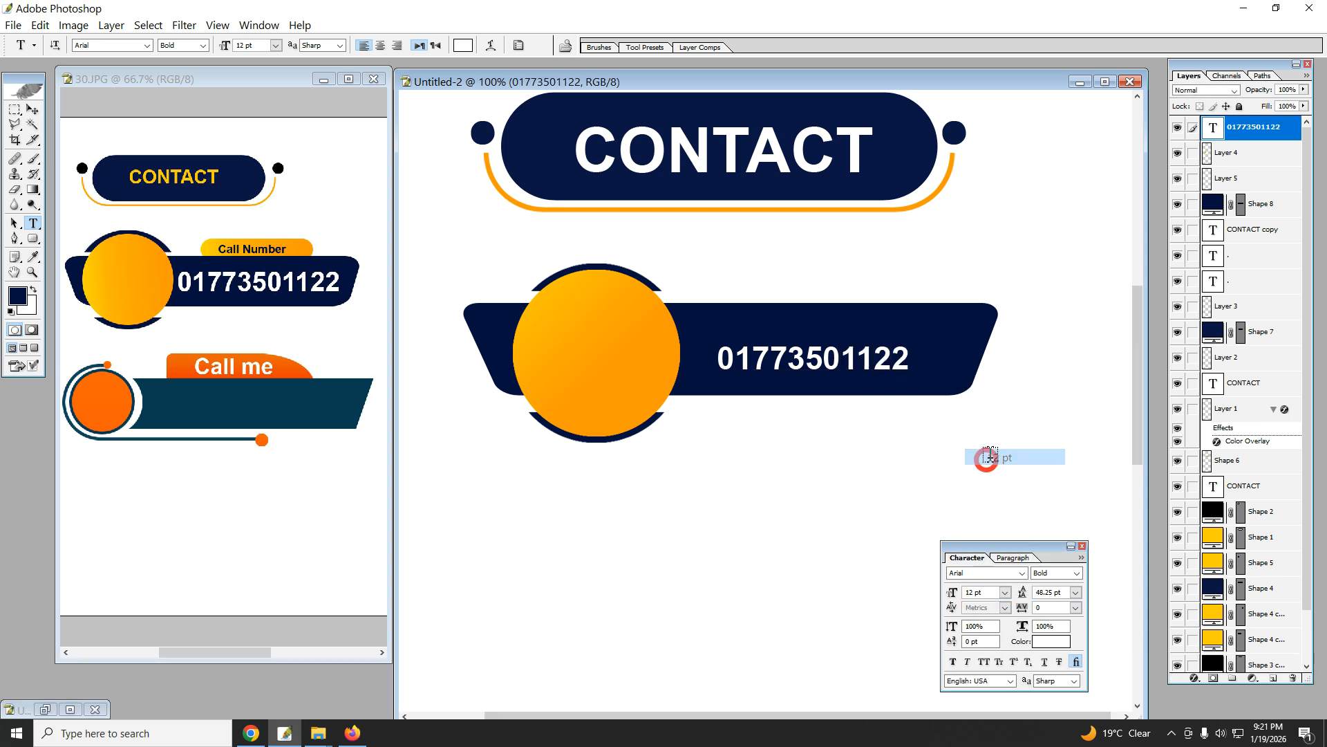
click(1005, 592)
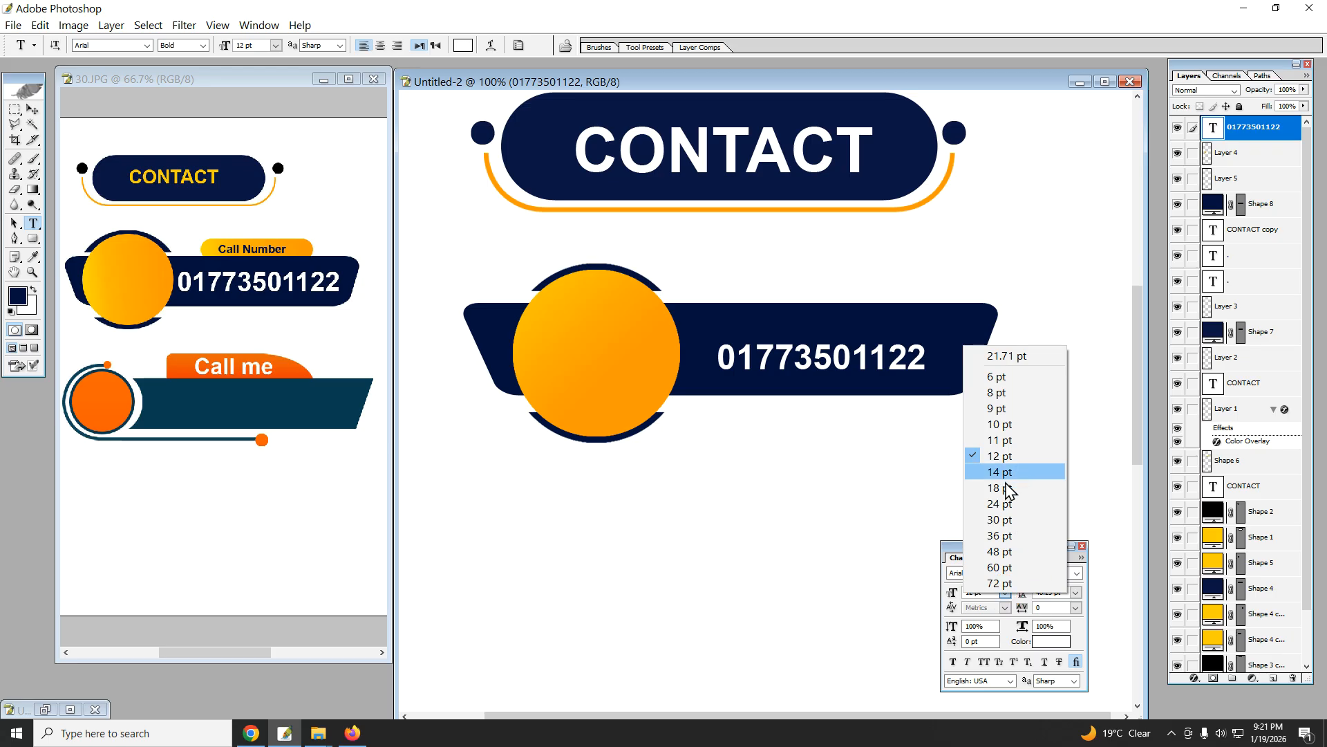
click(1003, 472)
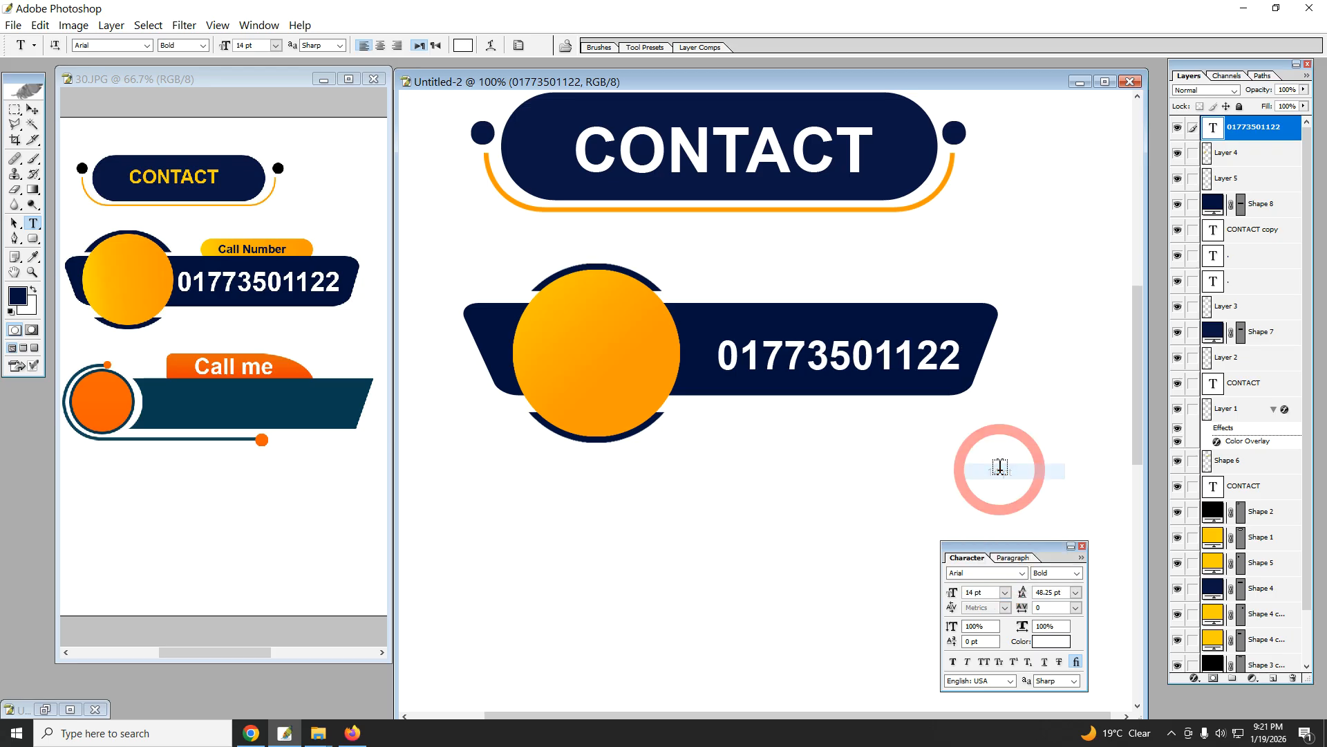
click(31, 111)
drag(844, 361, 823, 361)
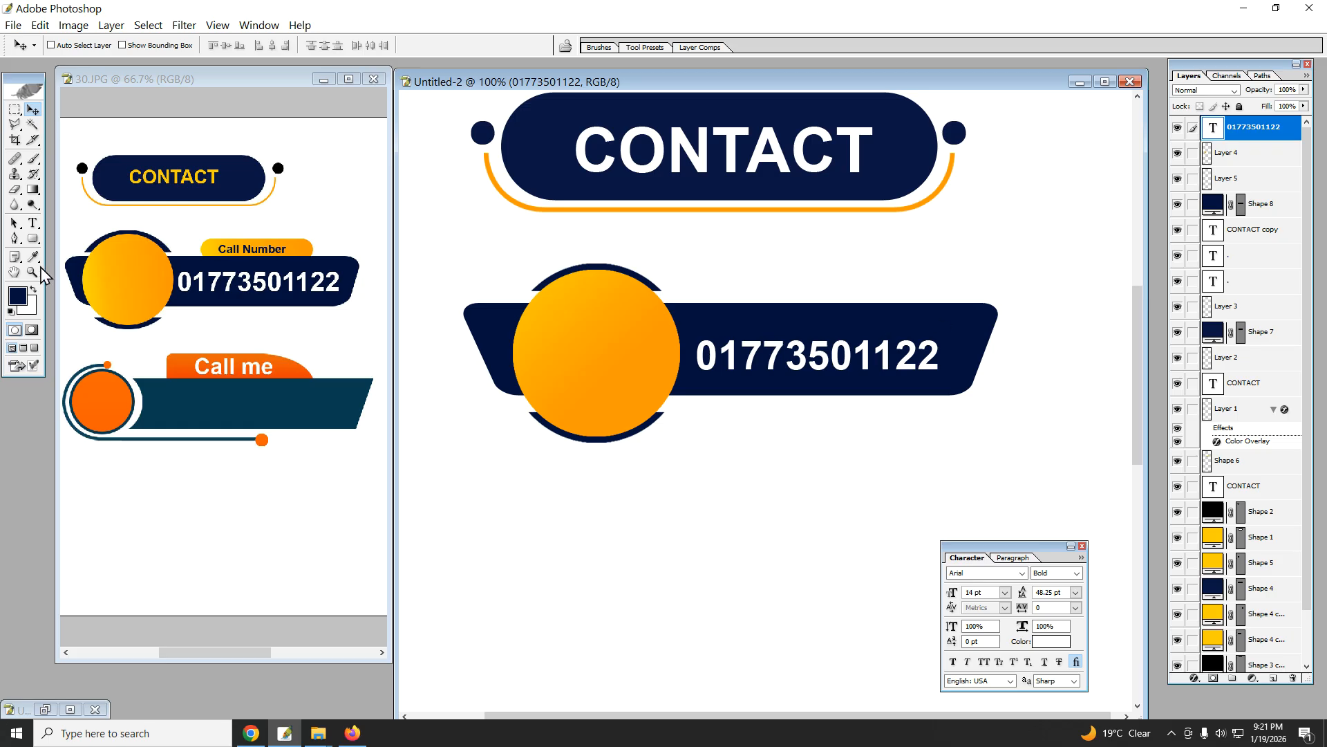
Draw a small navy rounded bar (Shape 9) above the navy banner and nudge it up
drag(33, 239, 105, 251)
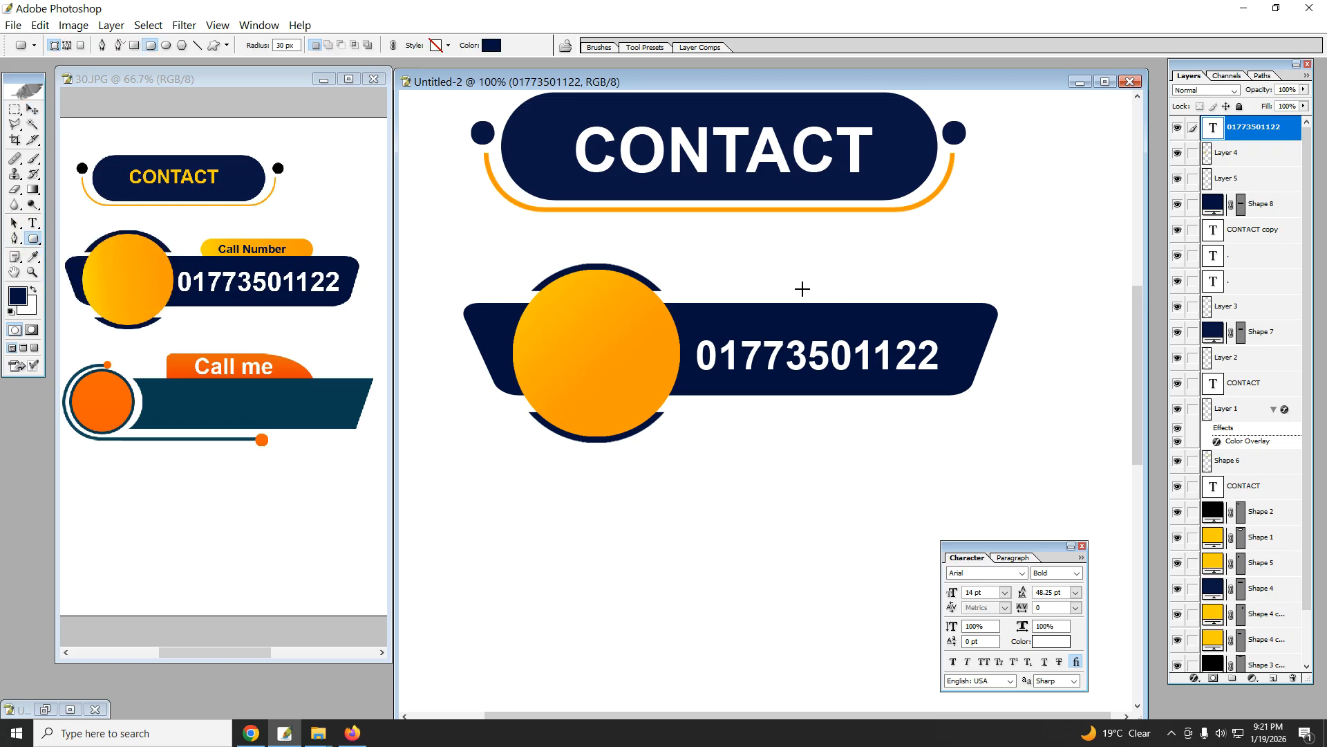
drag(706, 261, 916, 301)
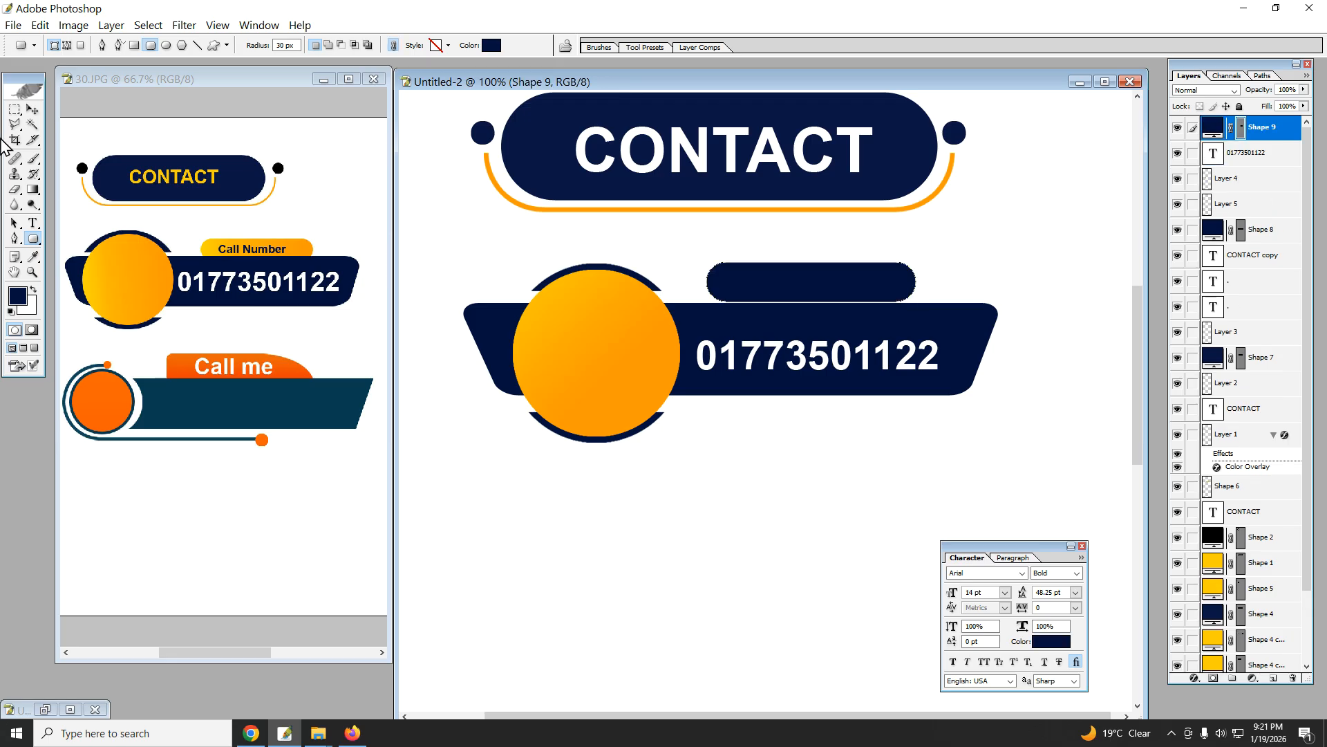
click(32, 110)
right_click(835, 283)
click(852, 294)
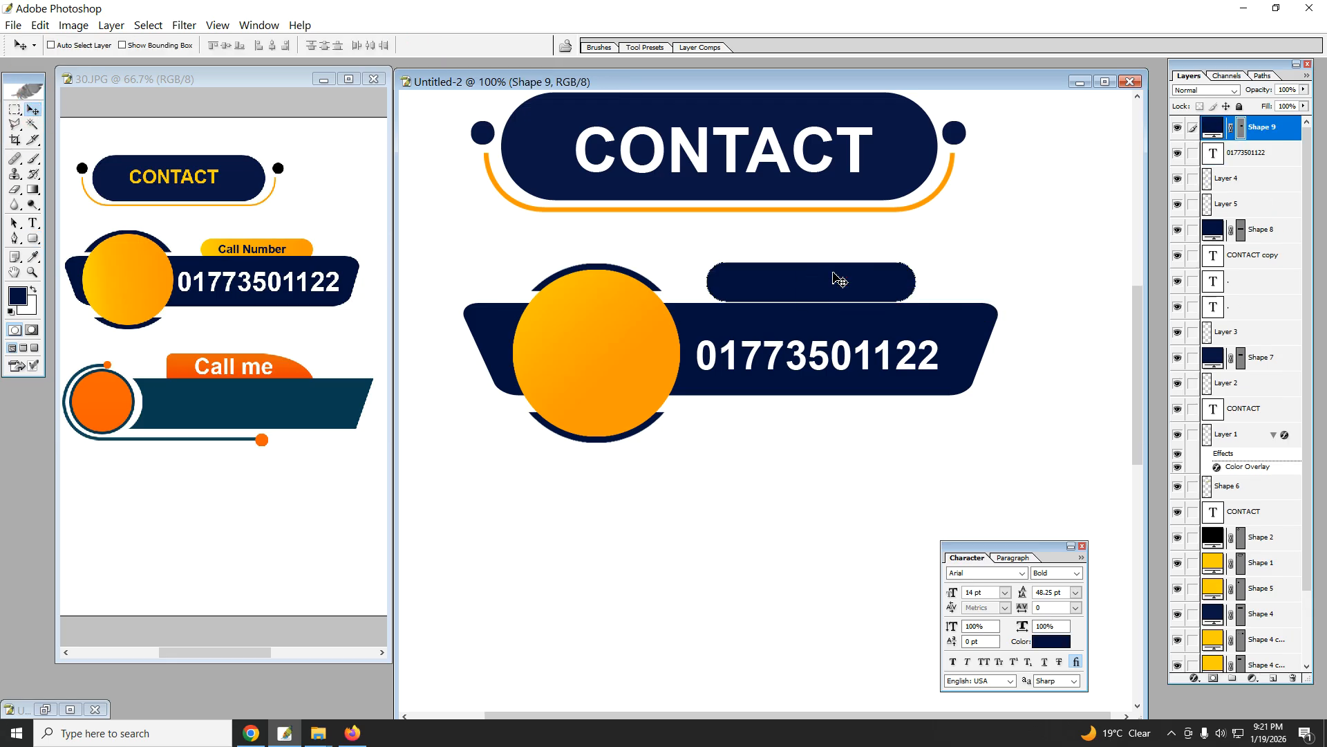
mouse_move(836, 279)
mouse_down()
mouse_move(833, 290)
mouse_move(833, 270)
mouse_up()
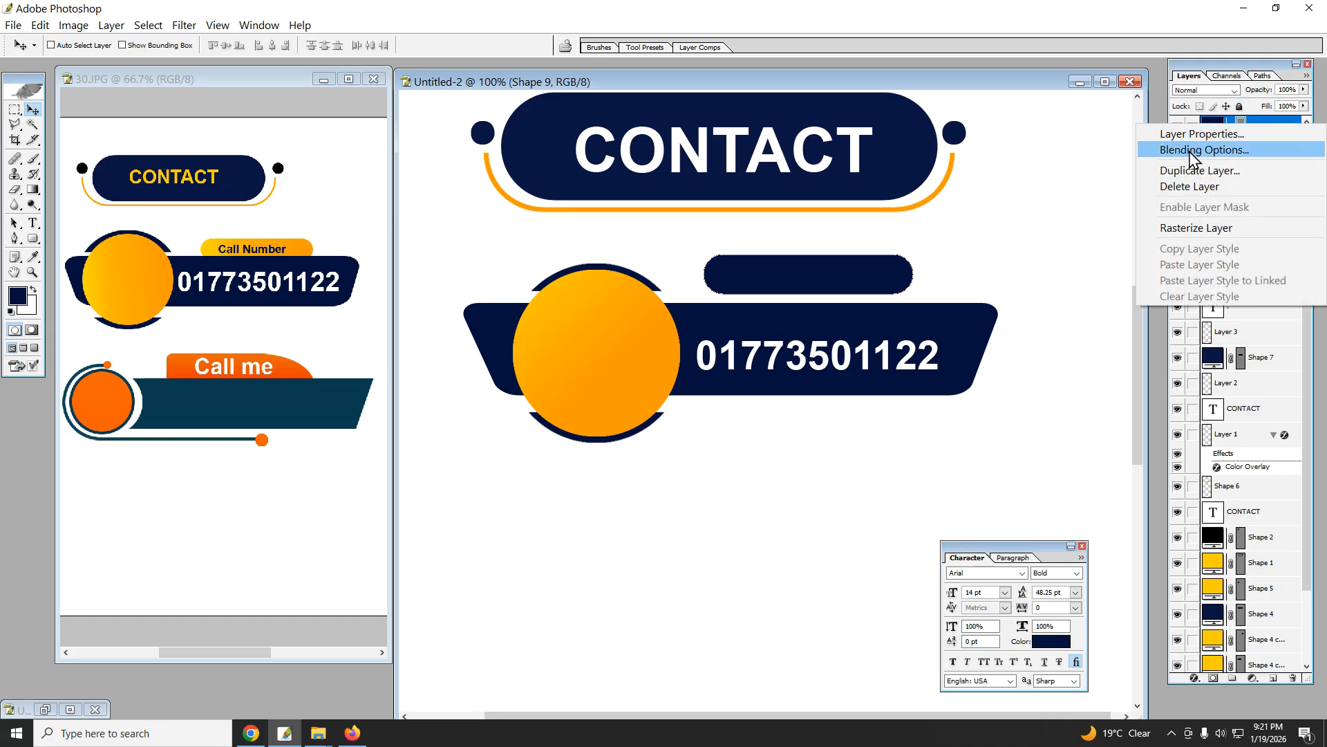
Give Shape 9 a yellow-to-orange Gradient Overlay layer style
click(1191, 151)
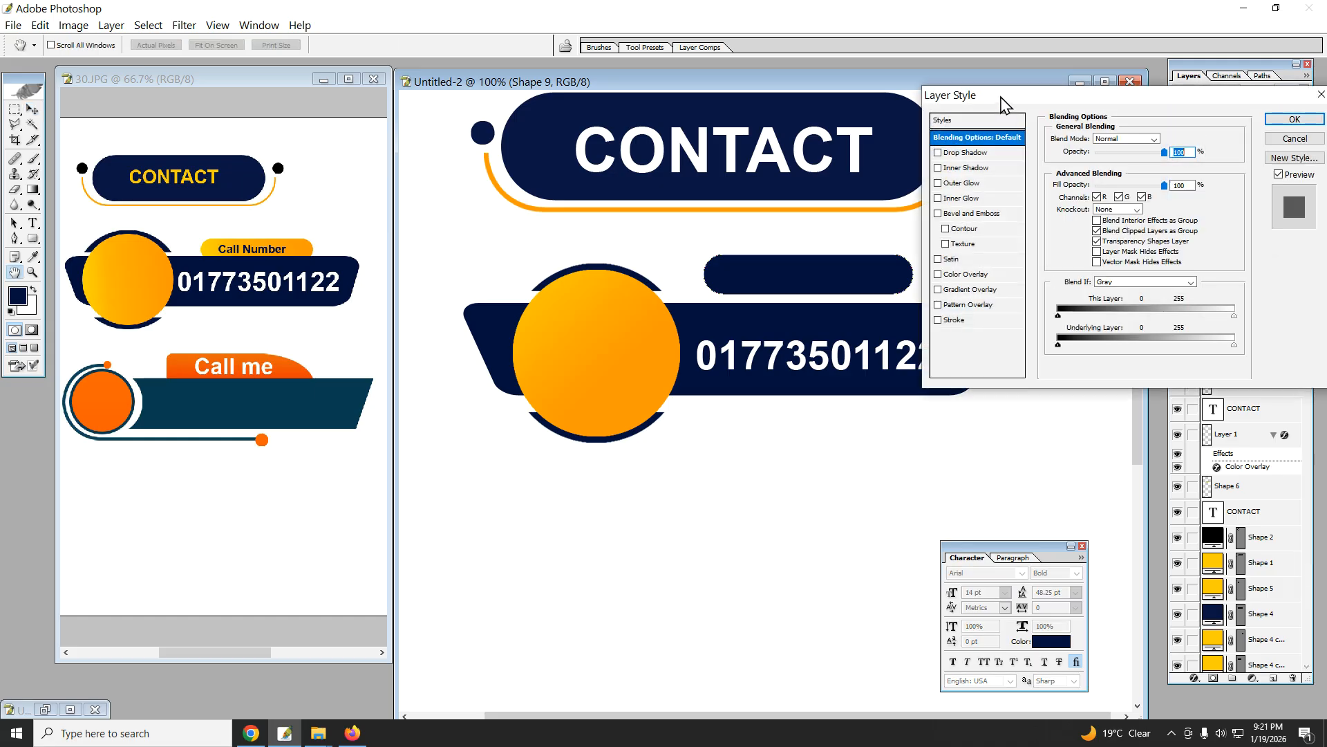
drag(1008, 104, 1043, 110)
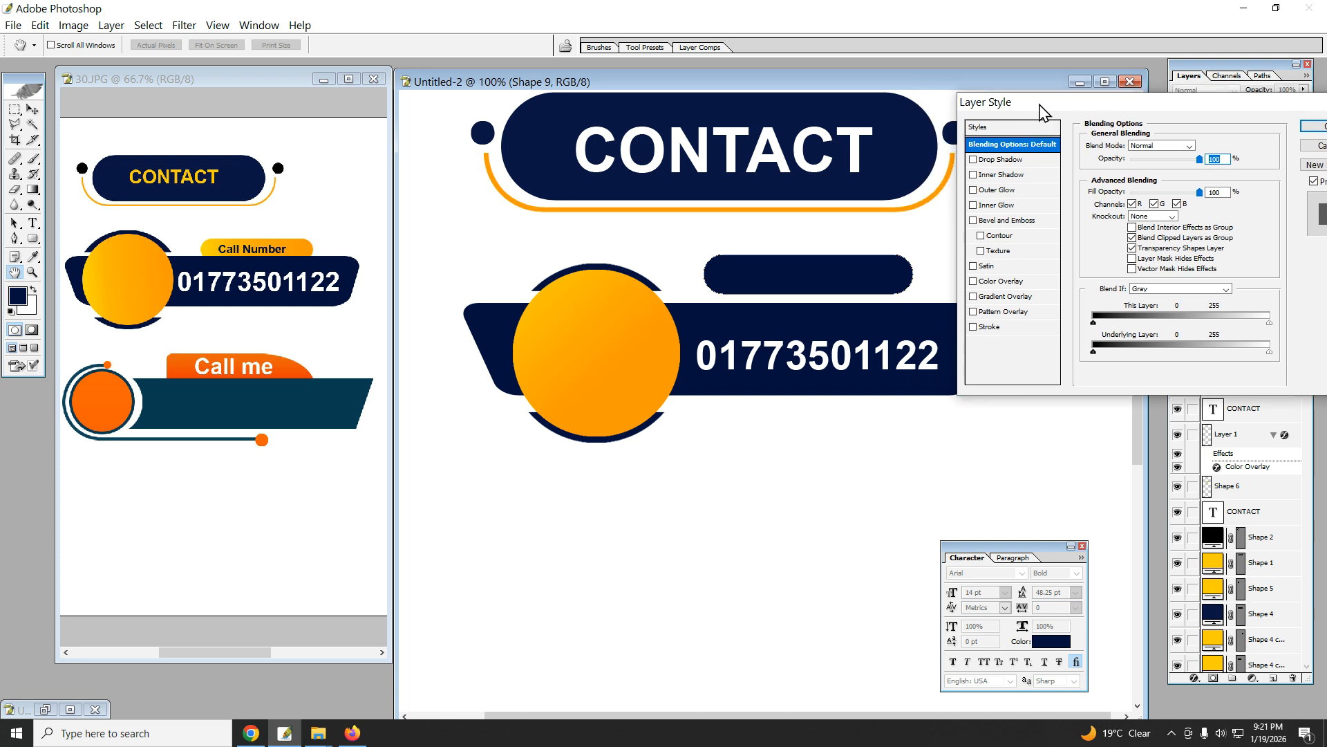
click(1000, 296)
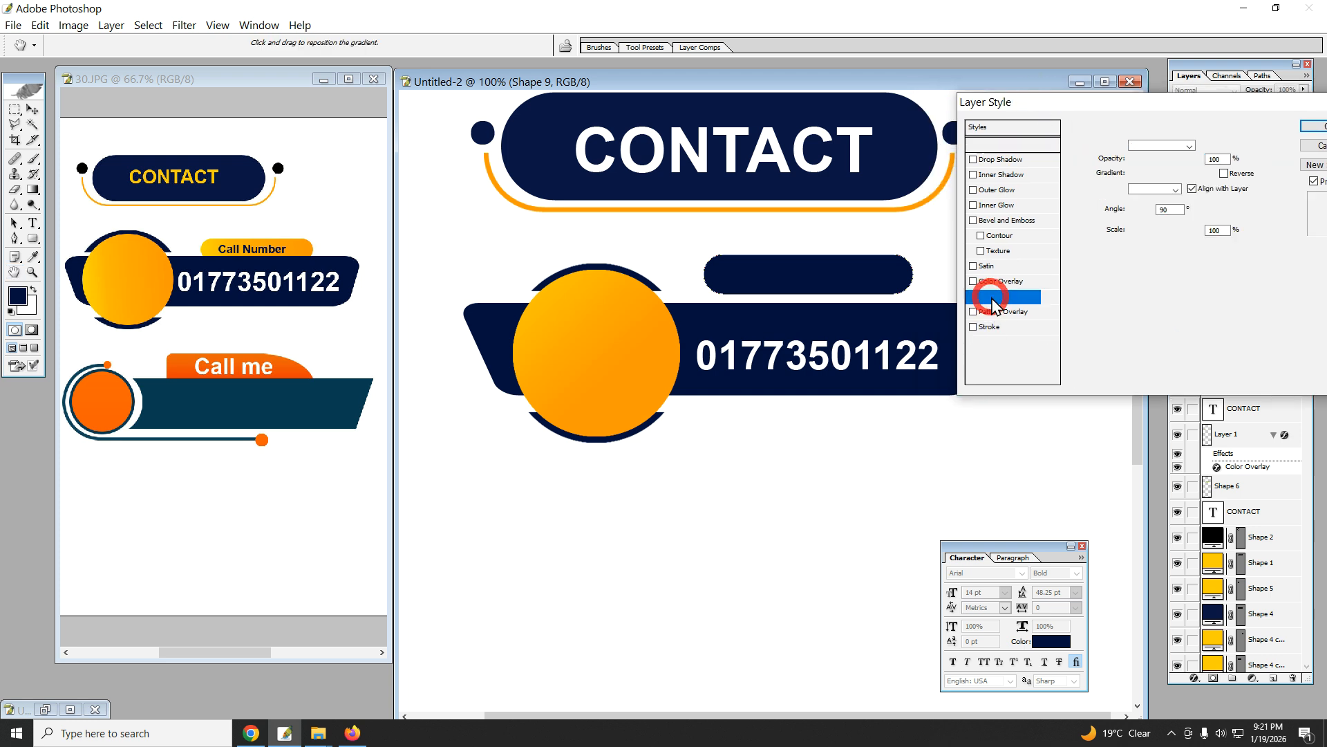
click(1144, 174)
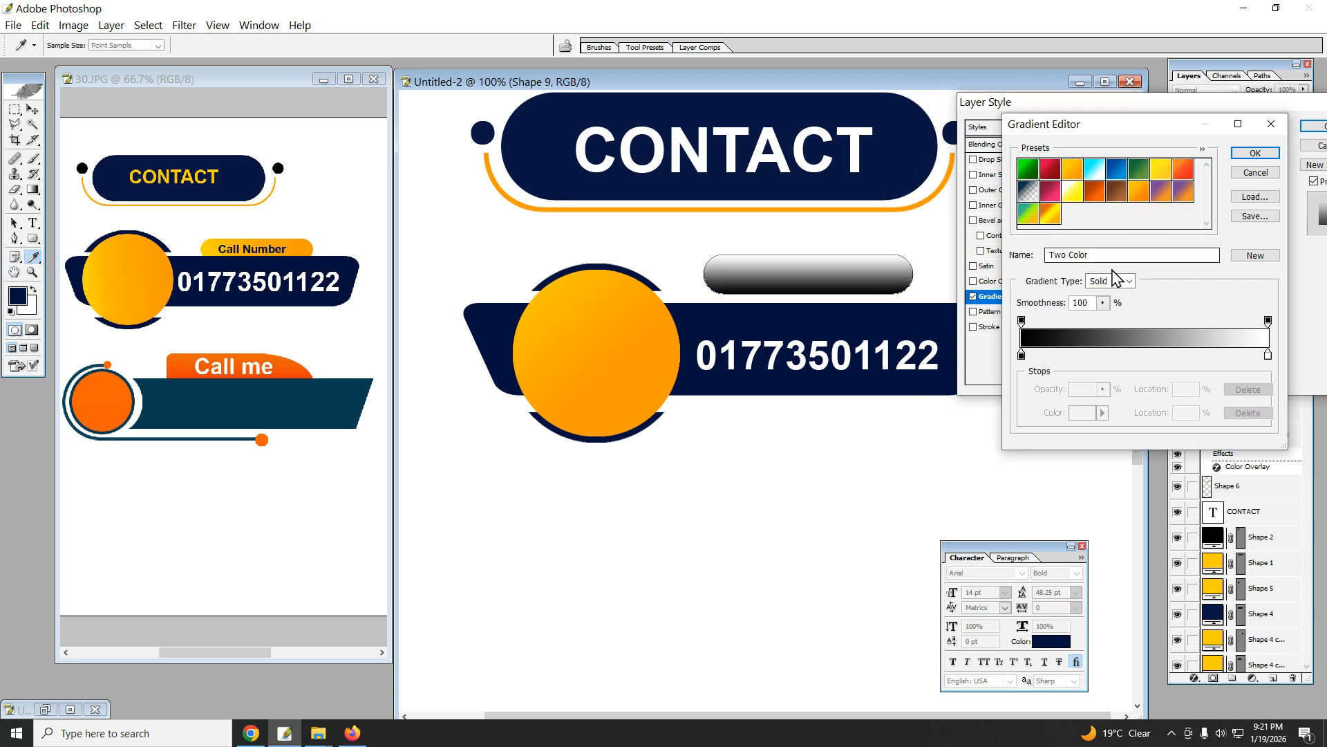
click(1073, 170)
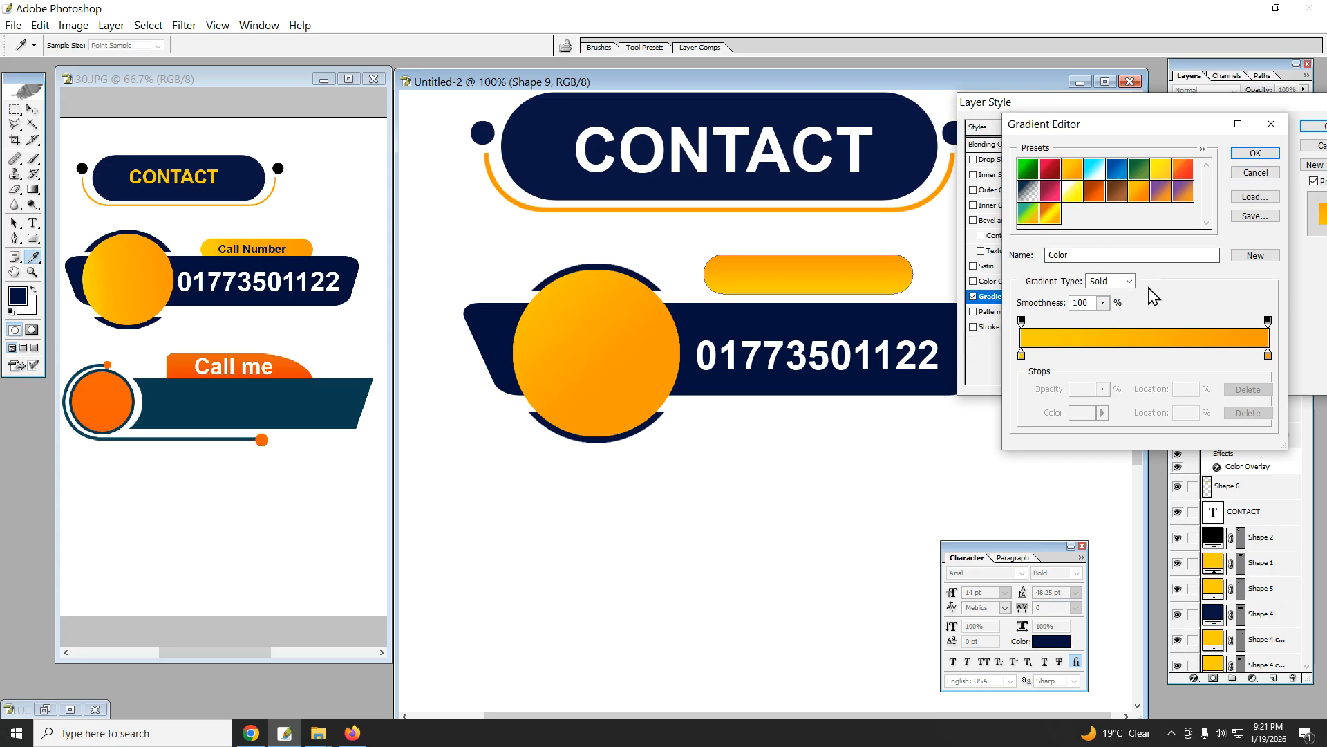
click(1255, 154)
click(1314, 125)
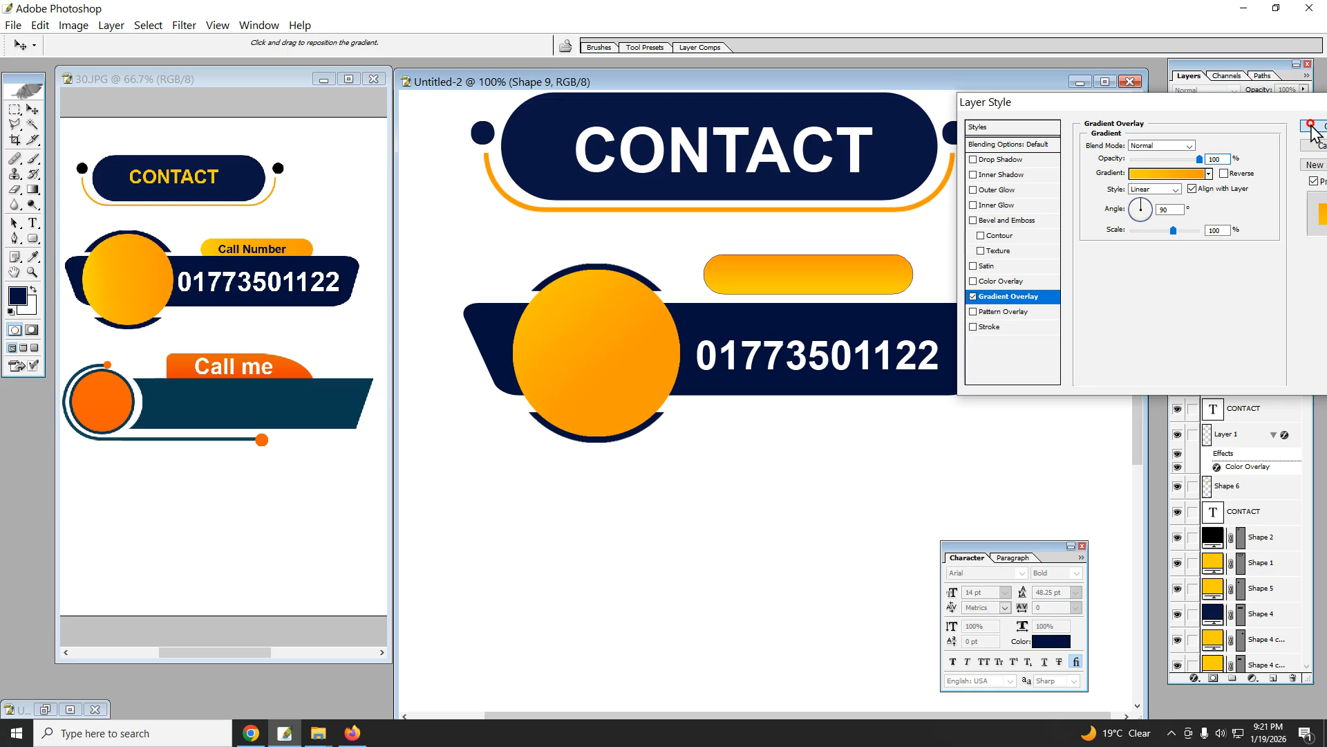
Lower the orange bar onto the navy banner's top edge
right_click(799, 276)
click(819, 280)
drag(818, 273, 821, 297)
Send the orange bar back two levels and place a copy of the phone number above it
key(ctrl+bracketleft)
key(ctrl+bracketleft)
key(ctrl+bracketleft)
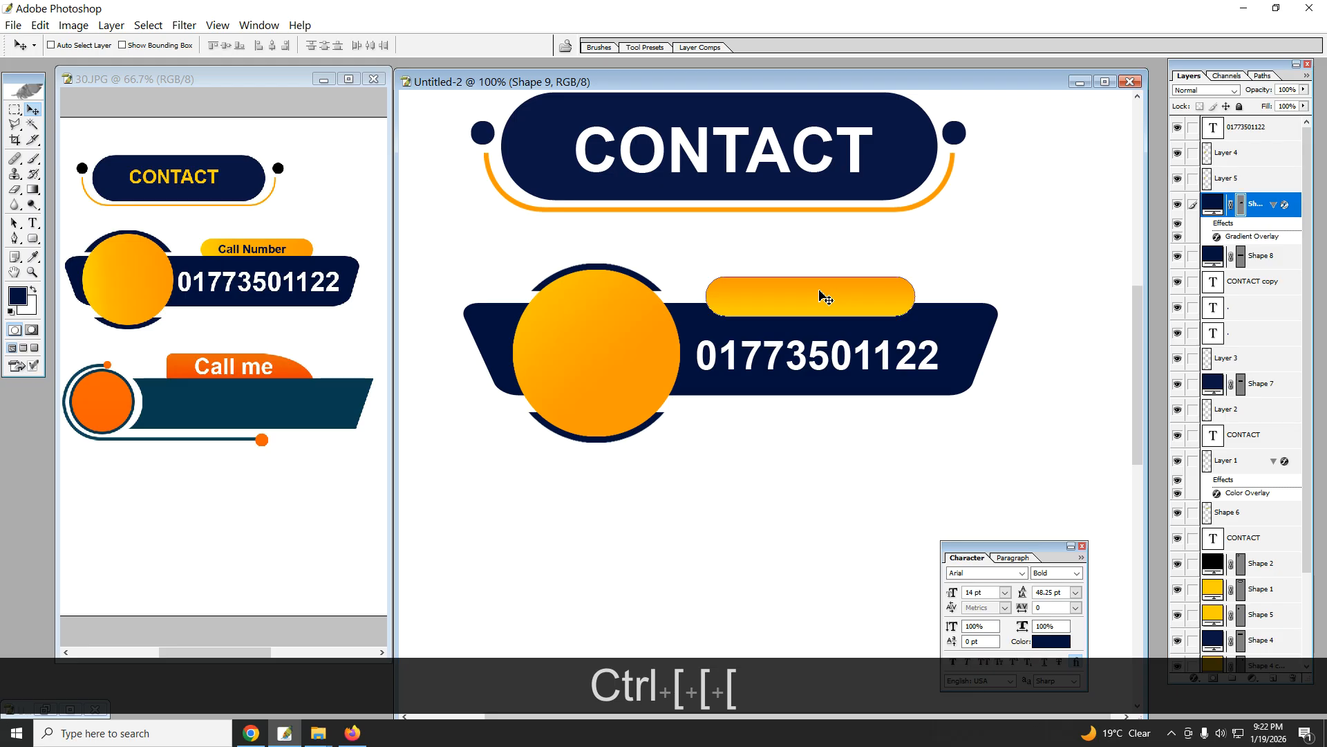
key(ctrl+bracketleft)
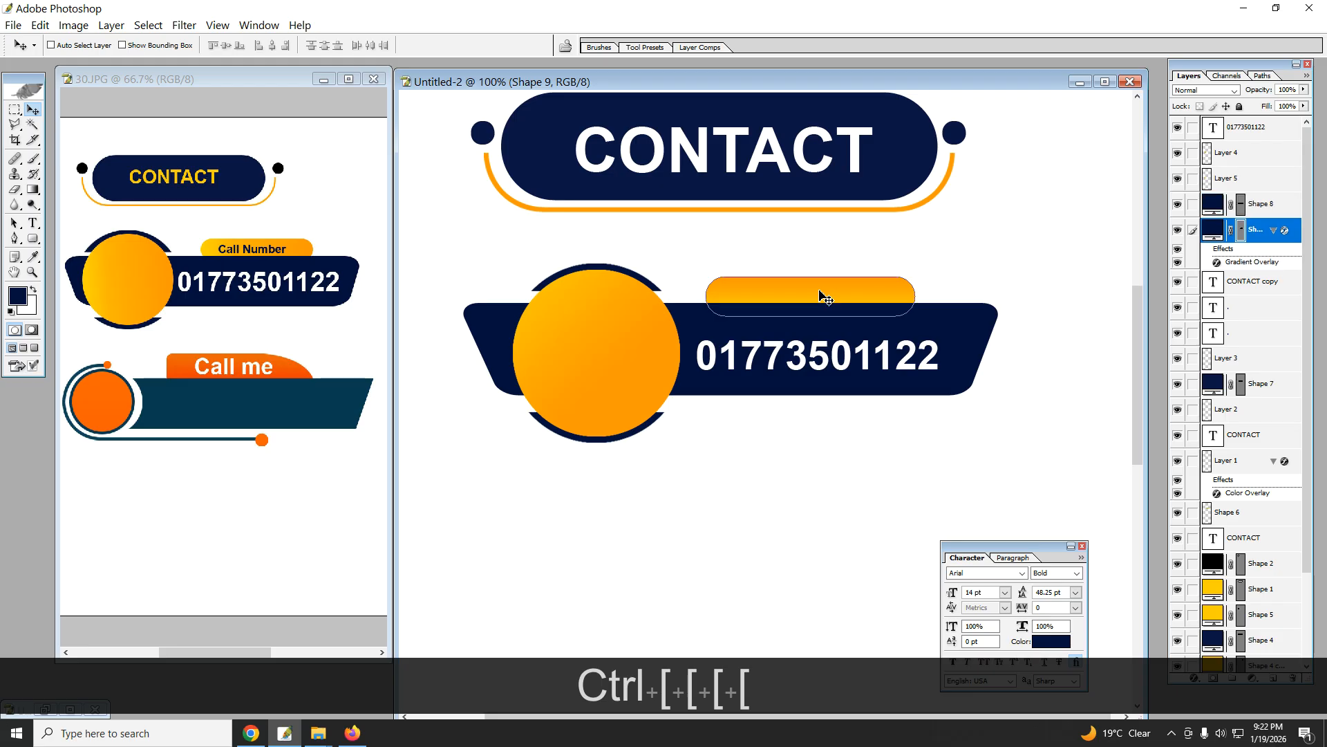
right_click(822, 365)
click(831, 367)
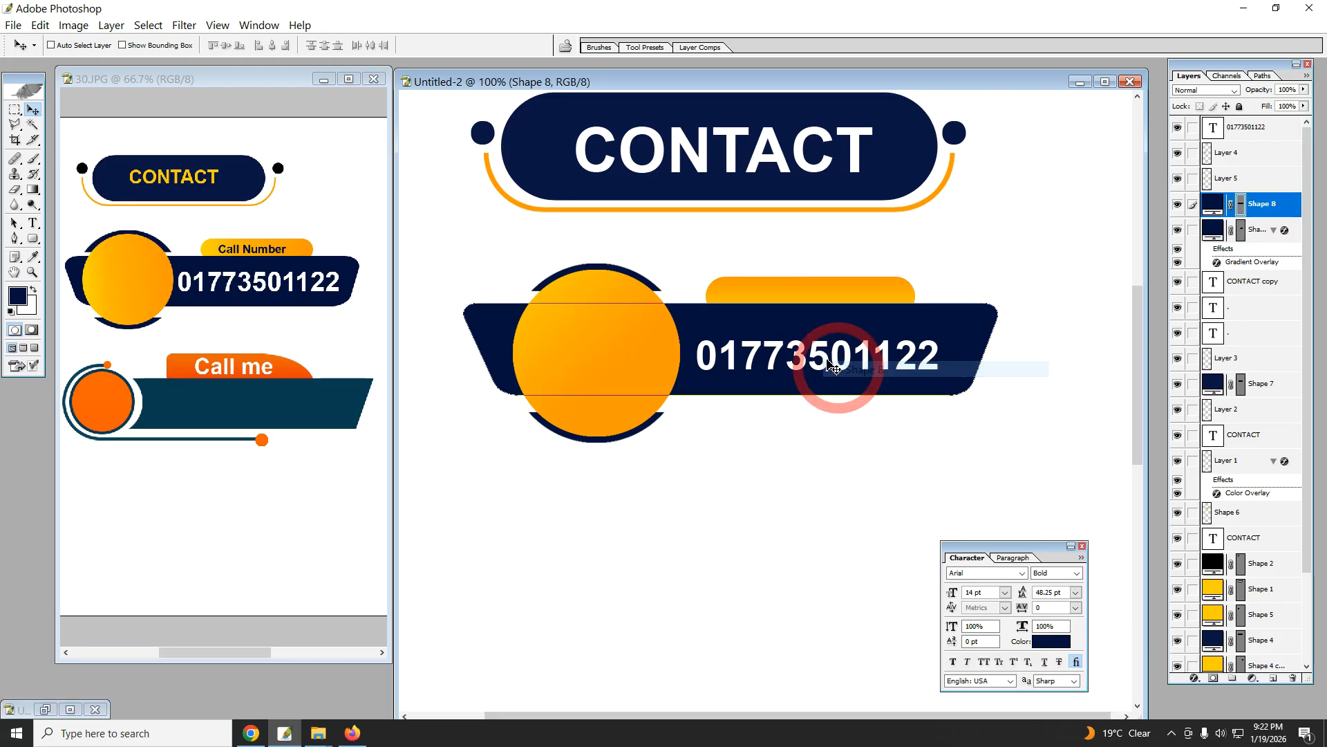
right_click(831, 365)
click(840, 368)
key(alt)
drag(830, 361, 824, 327)
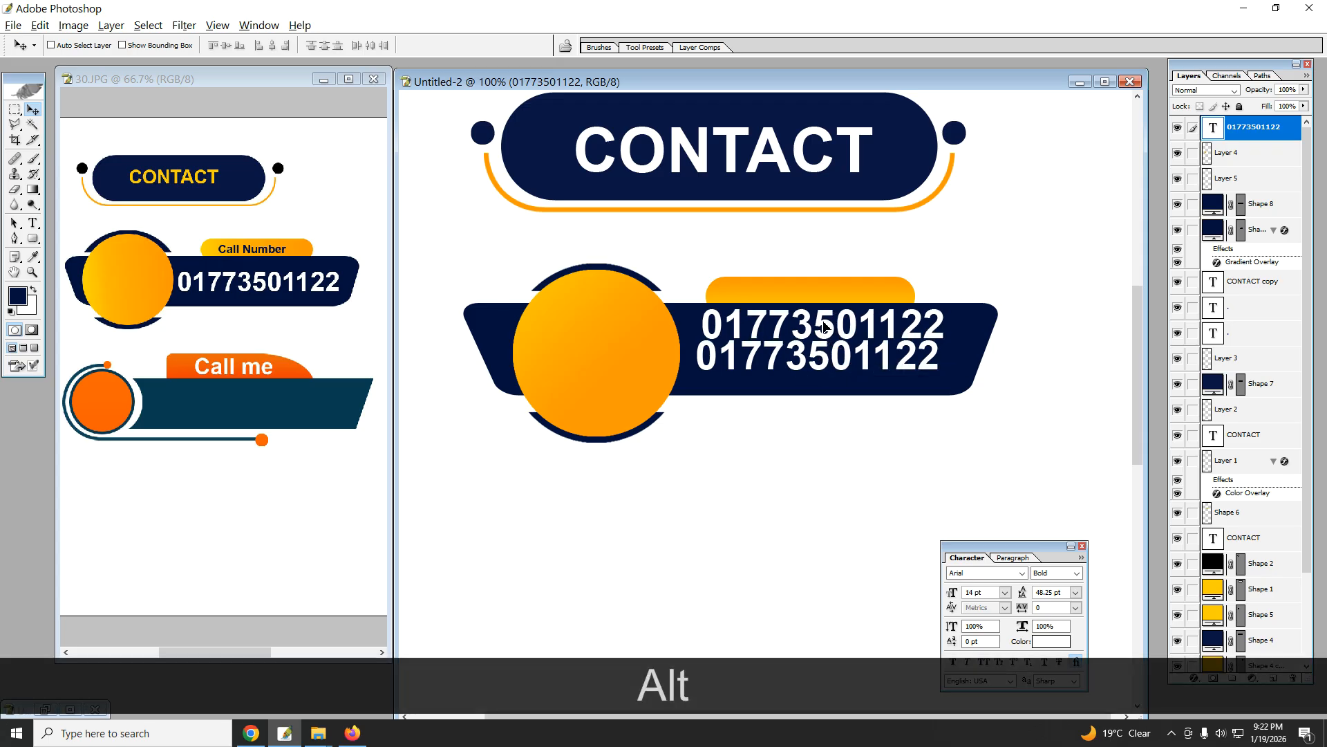
Shrink the copy to 10 pt, move it onto the orange pill, and retype it as 'Call Number'
click(1004, 593)
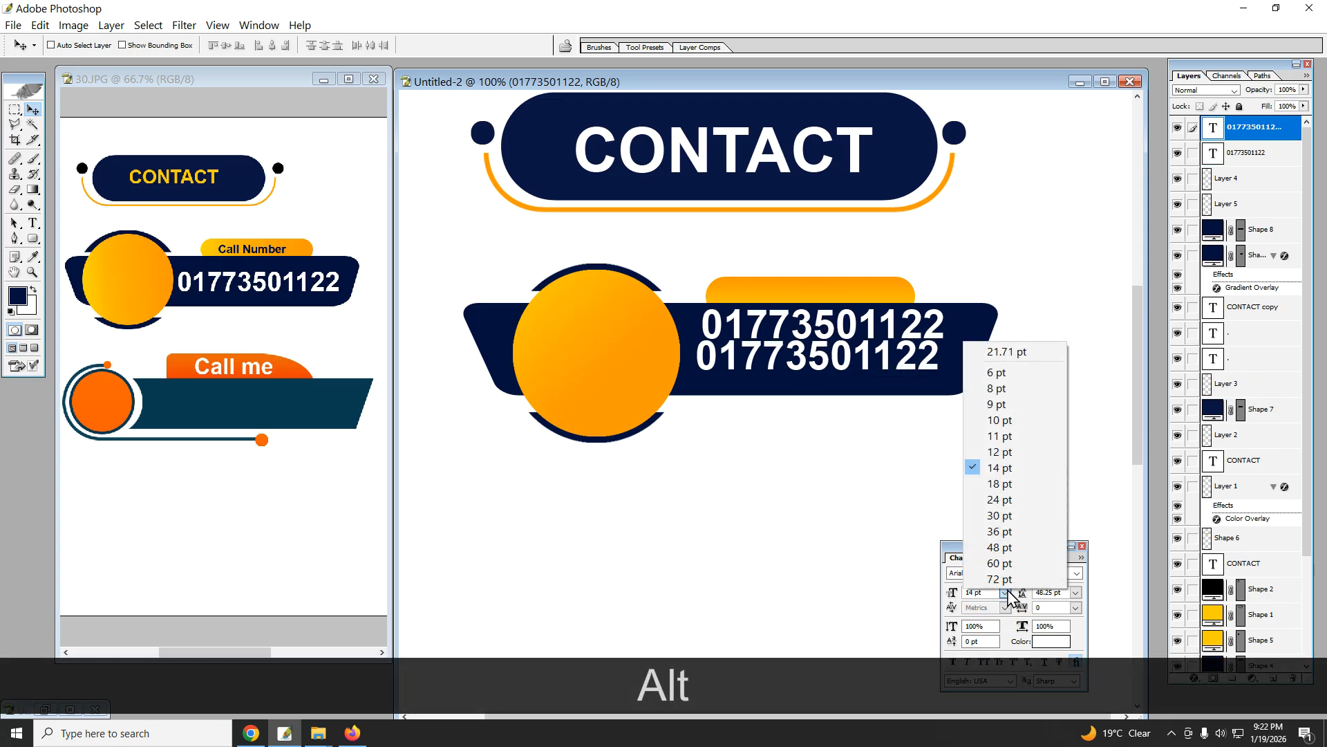
click(1000, 420)
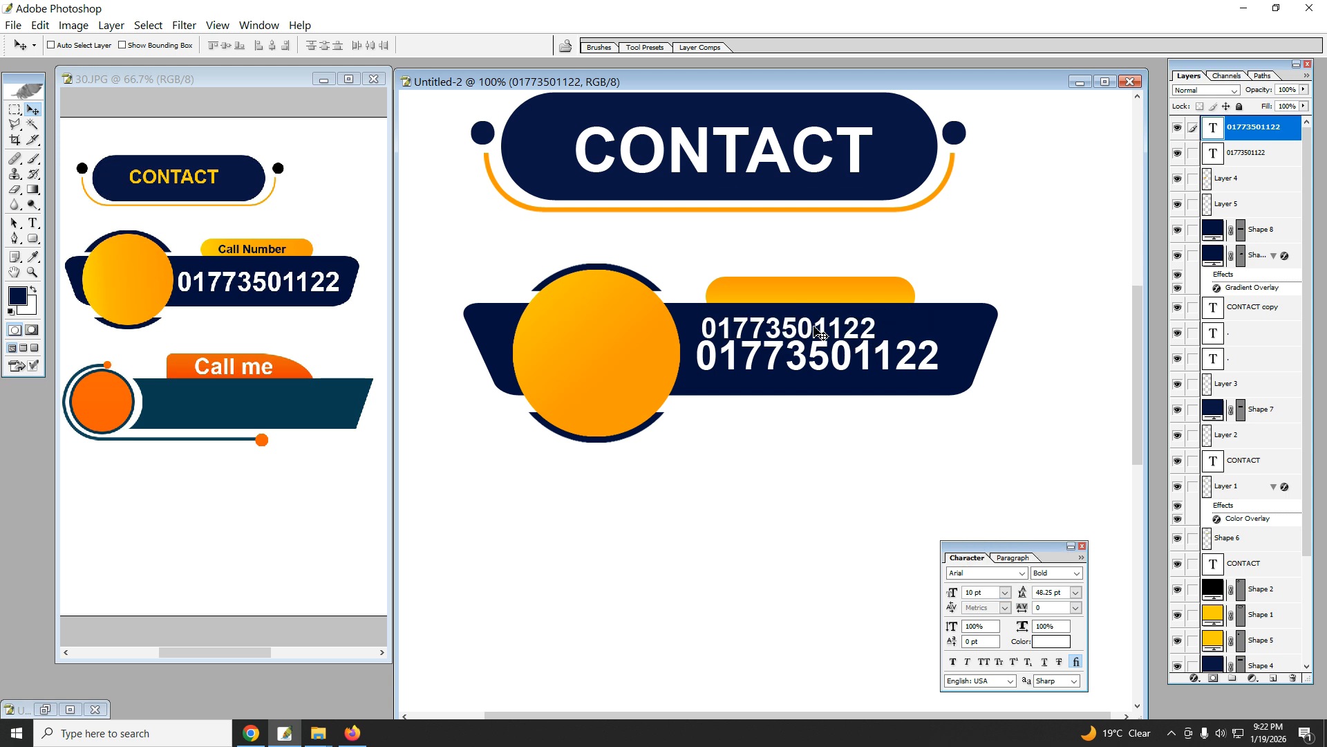
drag(815, 334, 823, 295)
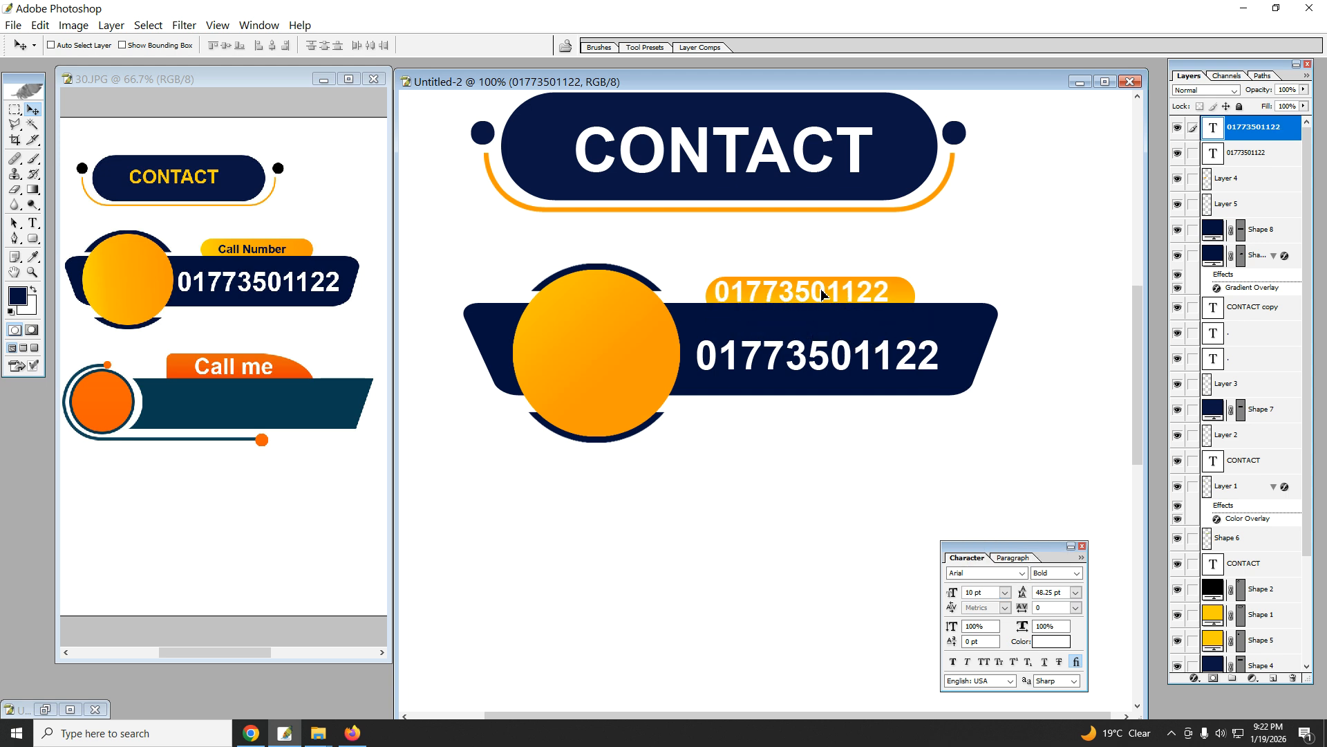
key(t)
drag(891, 290, 684, 284)
key(BackSpace)
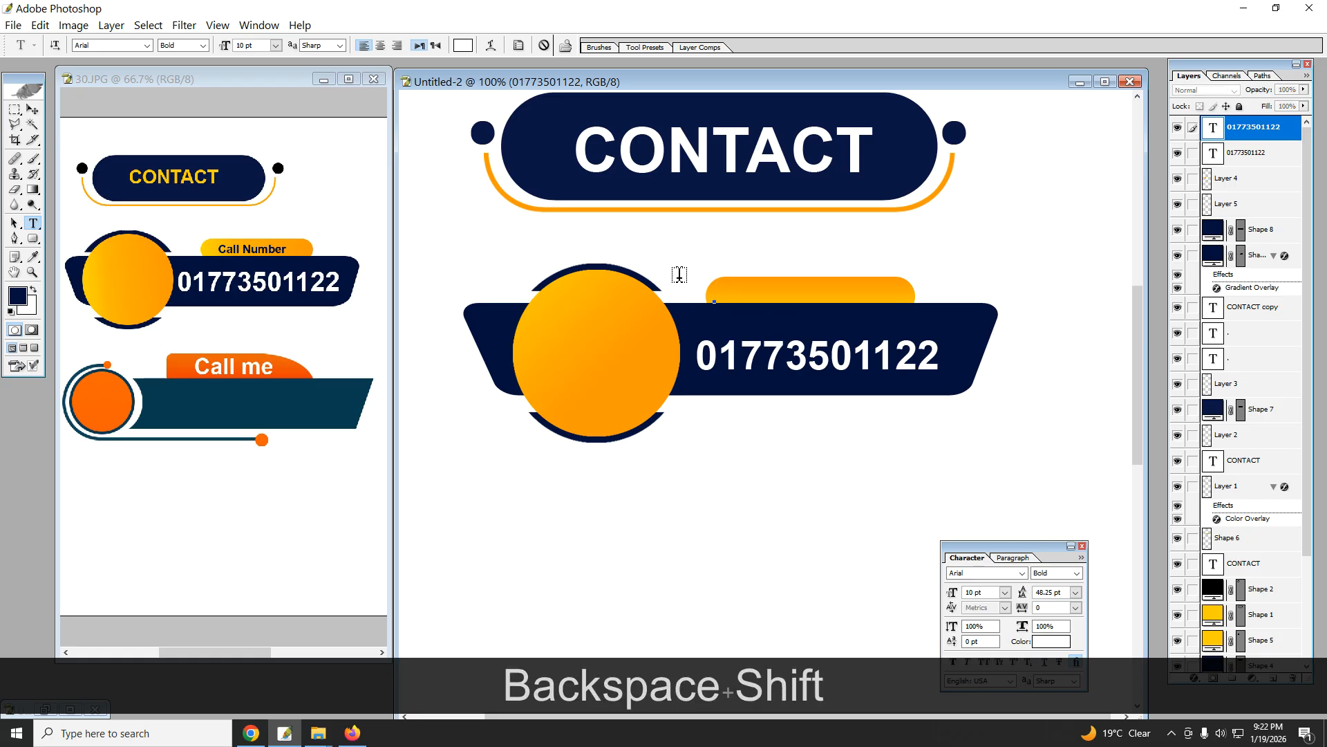
text(Cal)
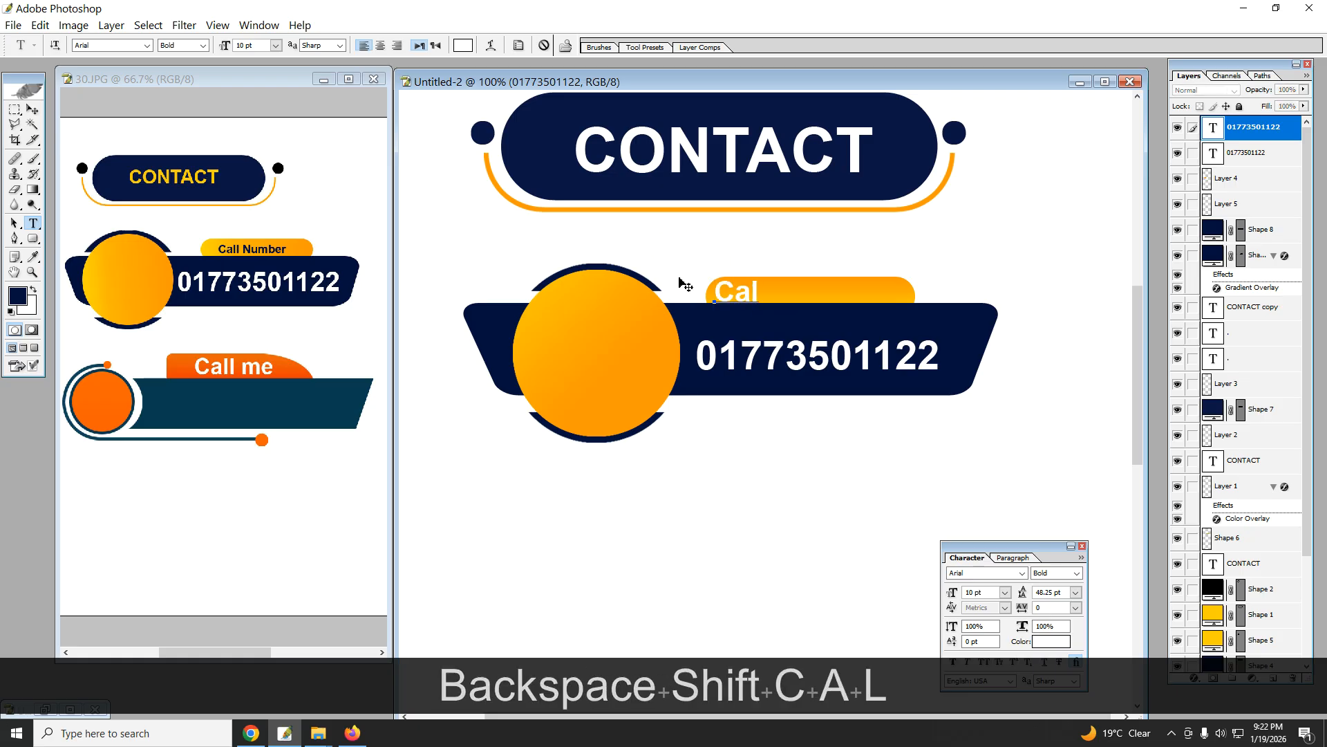
text(l )
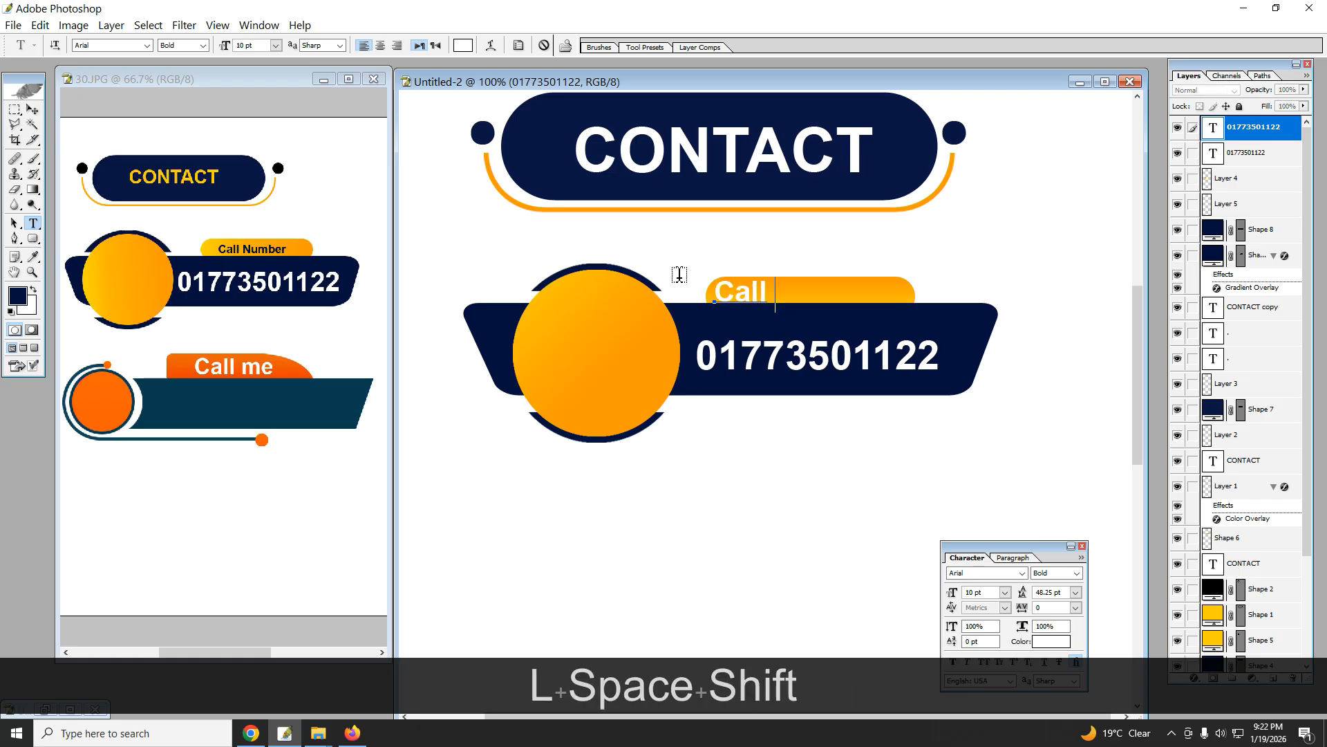
text(Number)
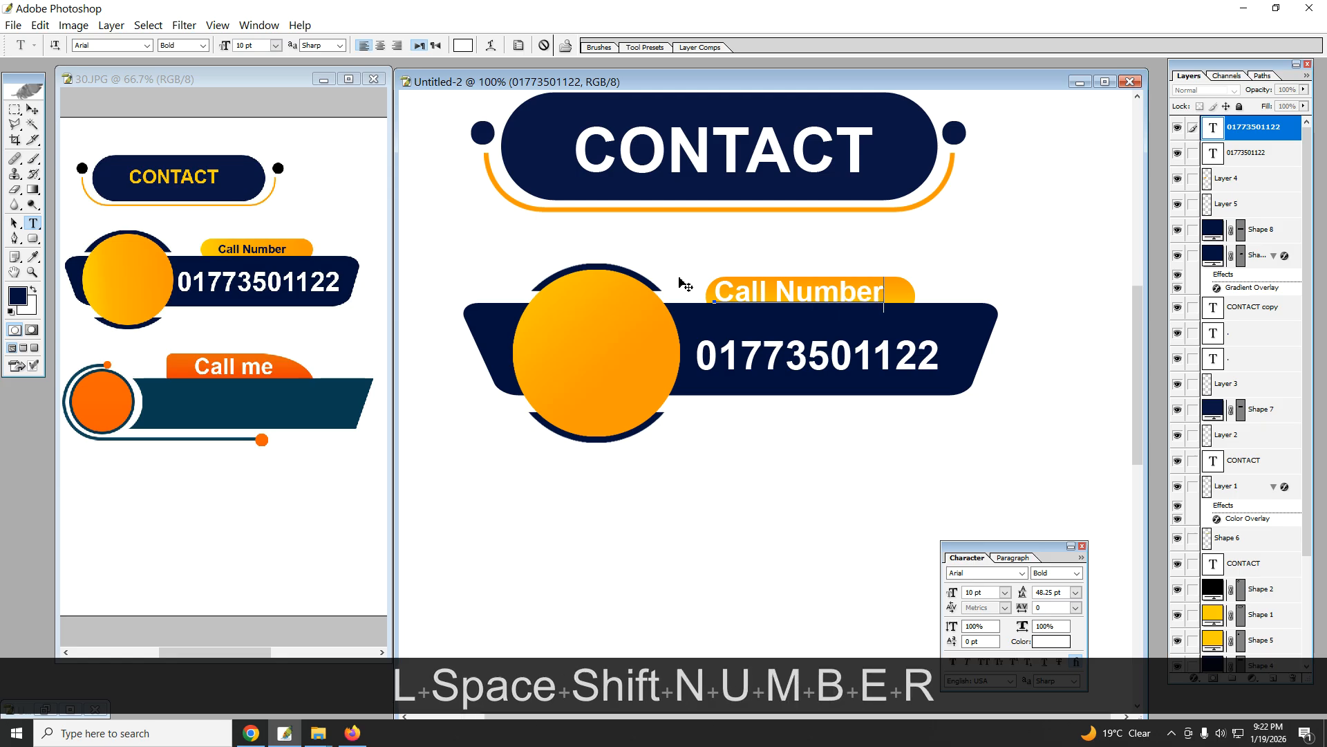
key(Return)
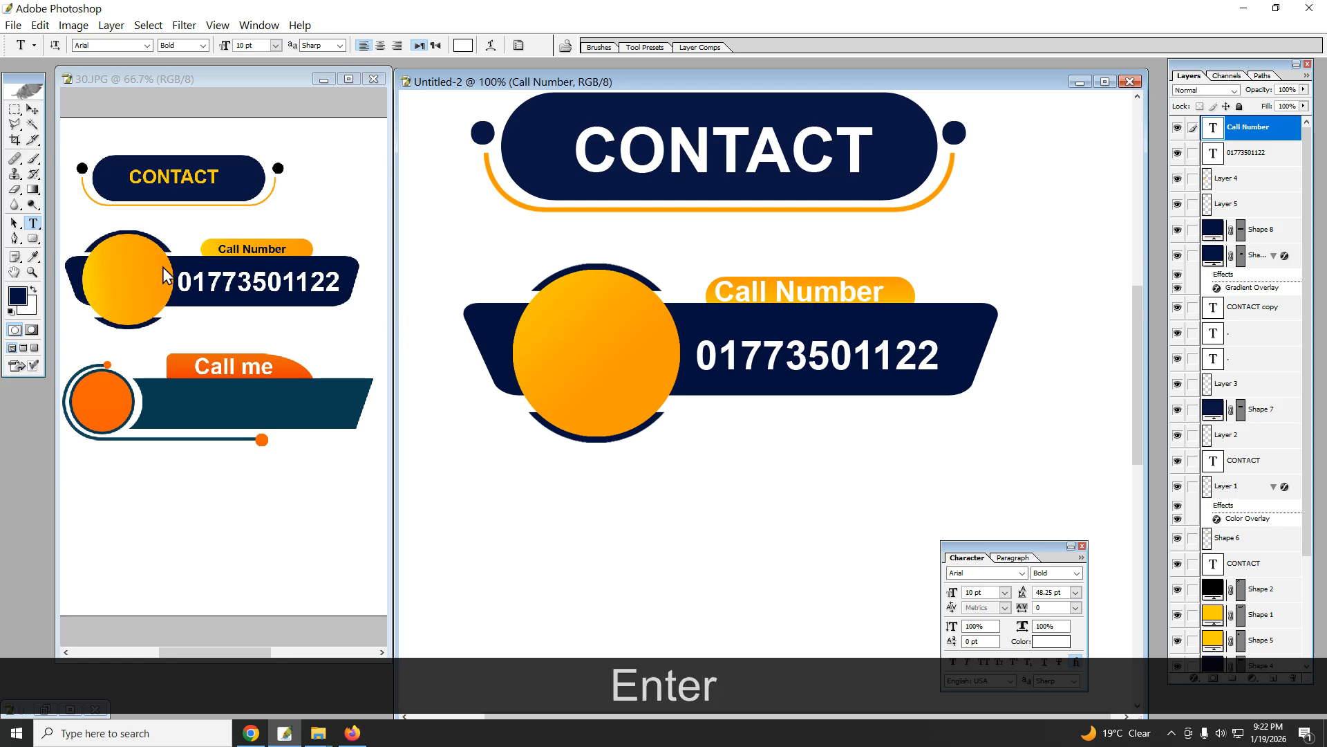
Nudge the Call Number label up and right, then set its text colour to white (FFFFFF)
click(32, 109)
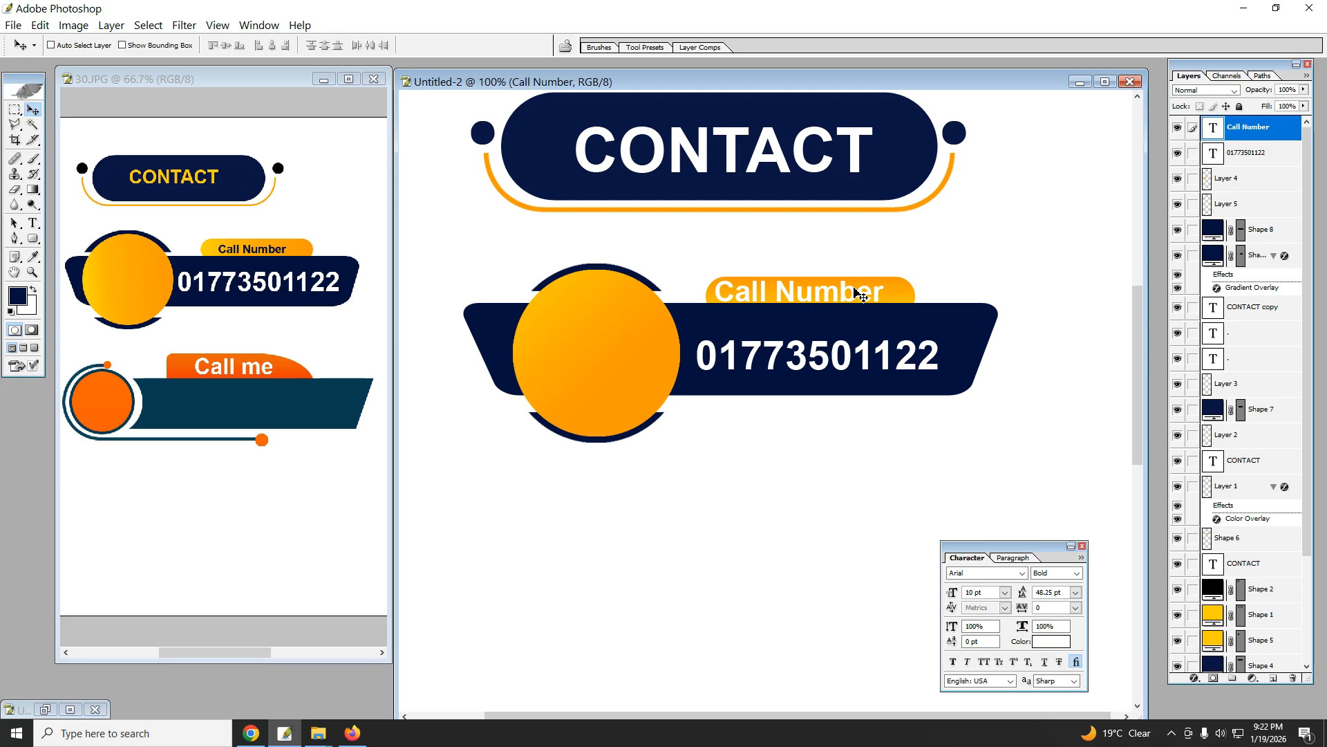
drag(853, 289, 857, 293)
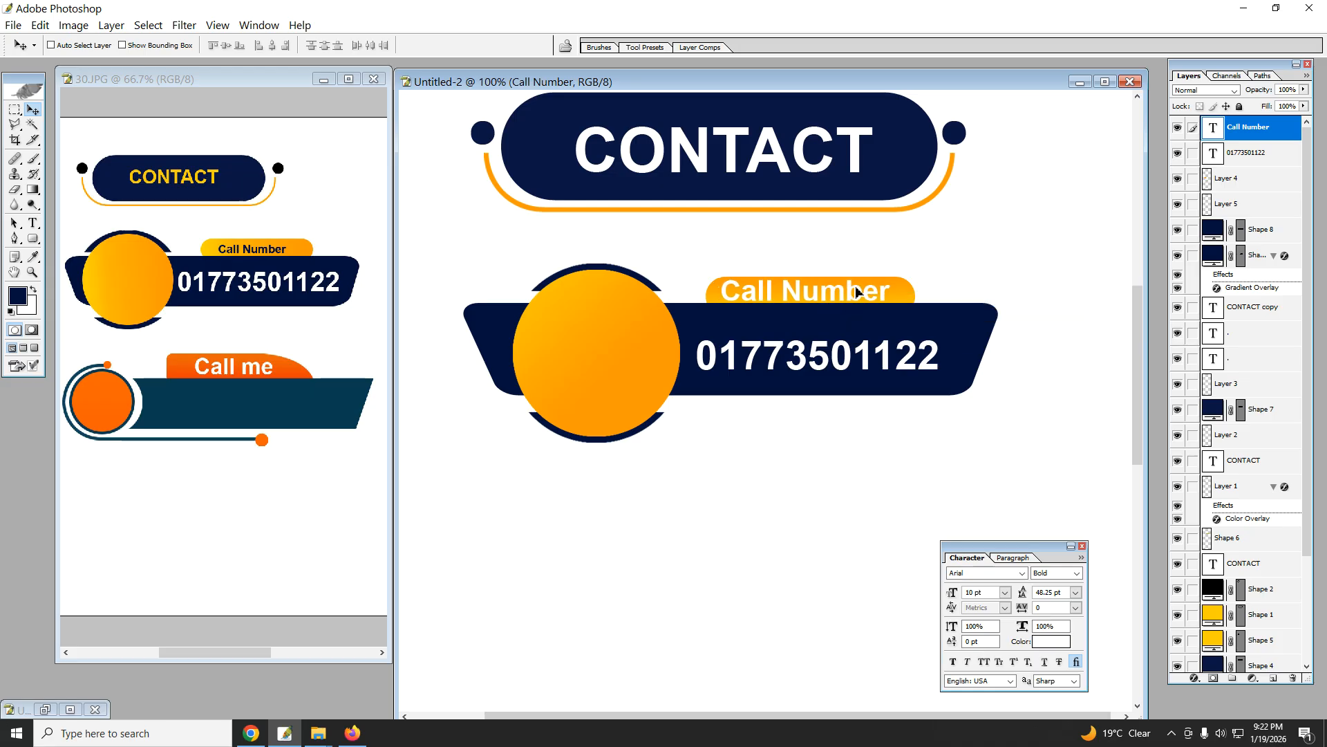
click(1052, 641)
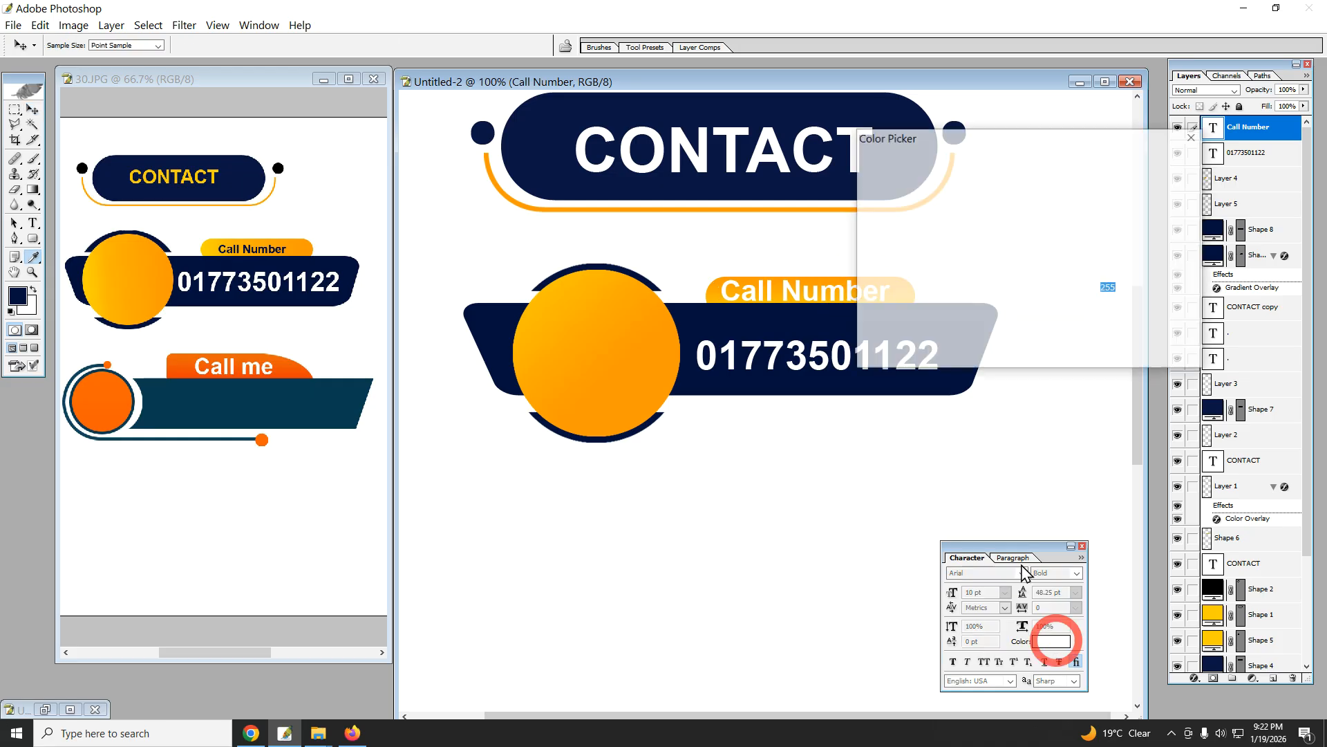
drag(1019, 255, 1065, 356)
drag(1025, 138, 1111, 129)
click(1144, 223)
click(1123, 159)
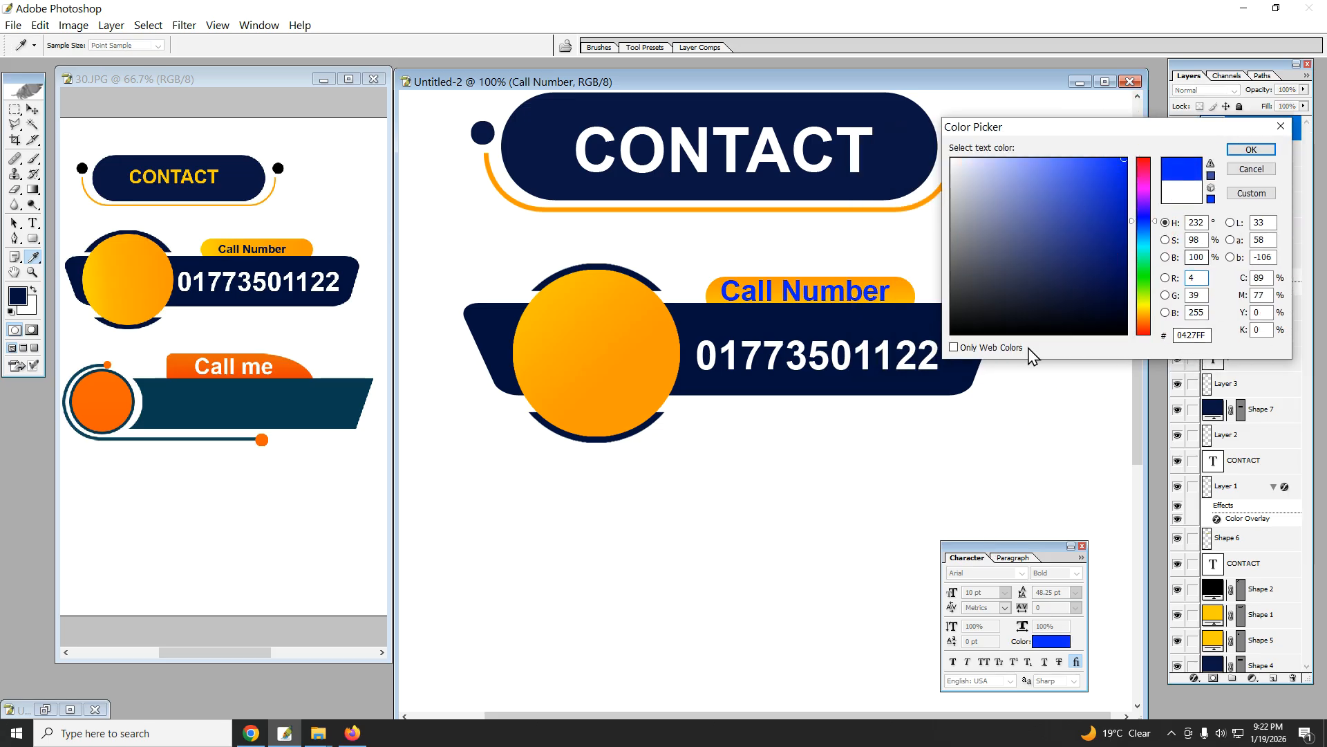
mouse_move(1144, 297)
mouse_down()
mouse_move(1144, 322)
mouse_move(1144, 309)
mouse_up()
click(1142, 232)
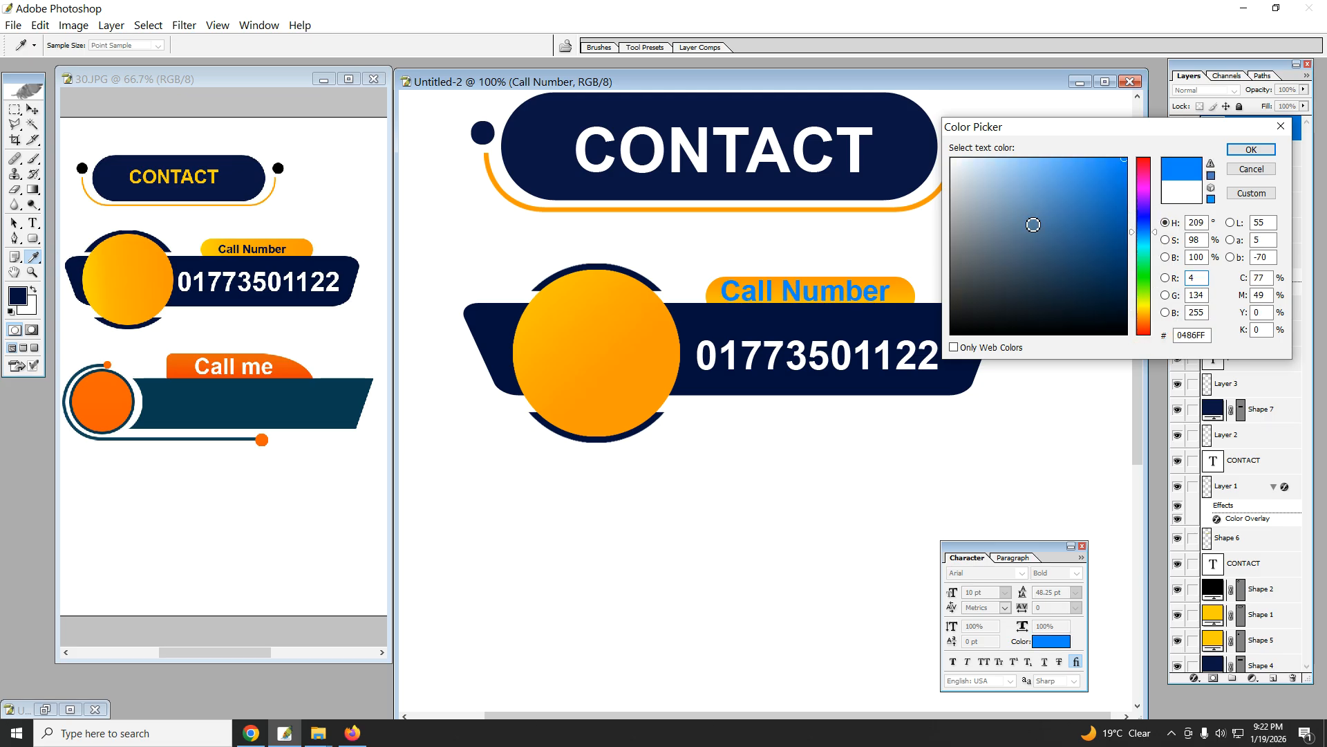
drag(1036, 213, 952, 160)
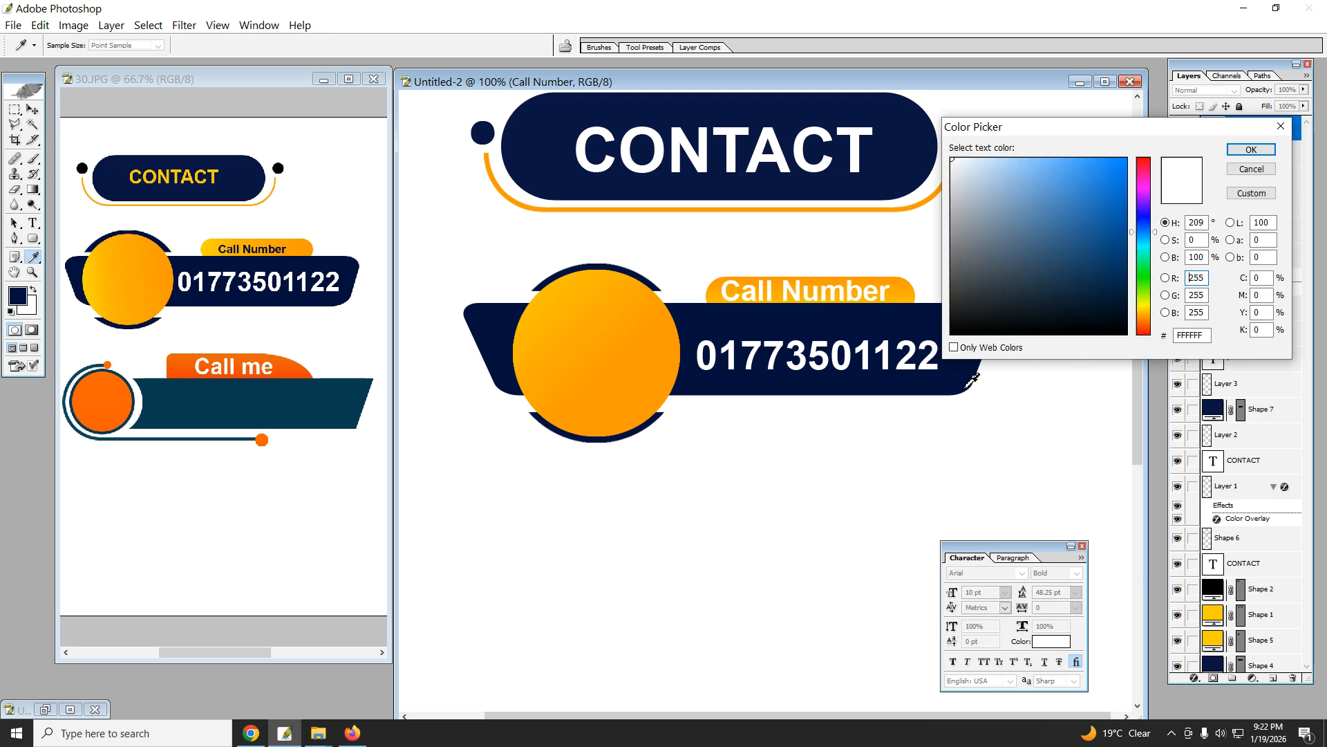
click(1251, 149)
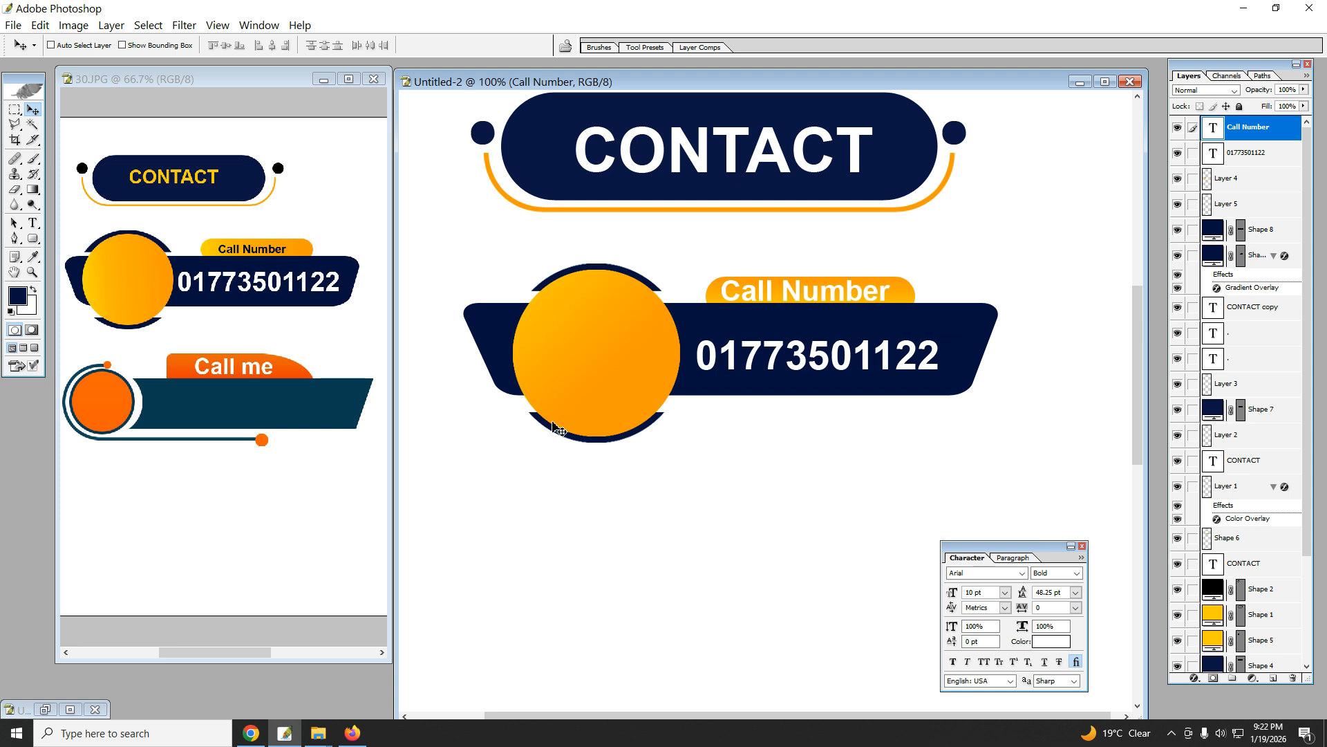
ctrl+alt+click(779, 329)
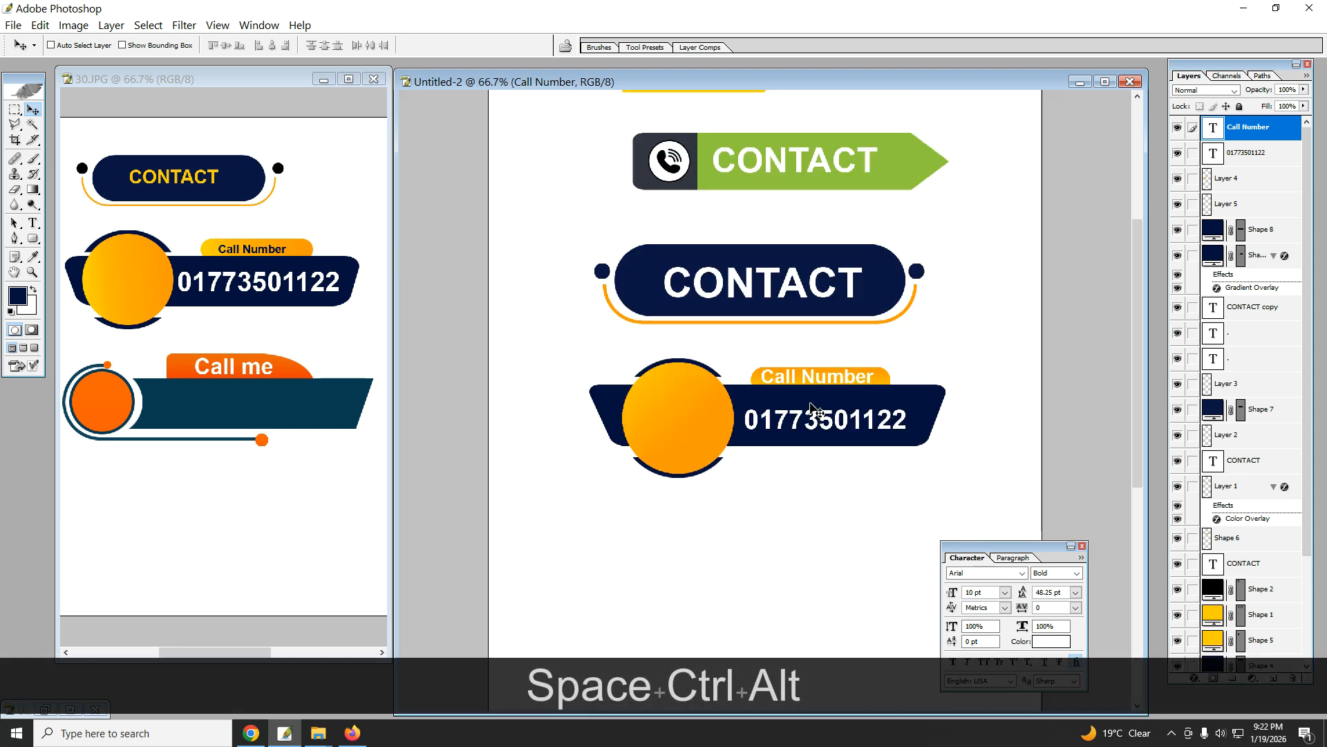
On a new Layer 6, mark a wide rectangular selection below the phone-number bar
scroll(812, 408, down, 5)
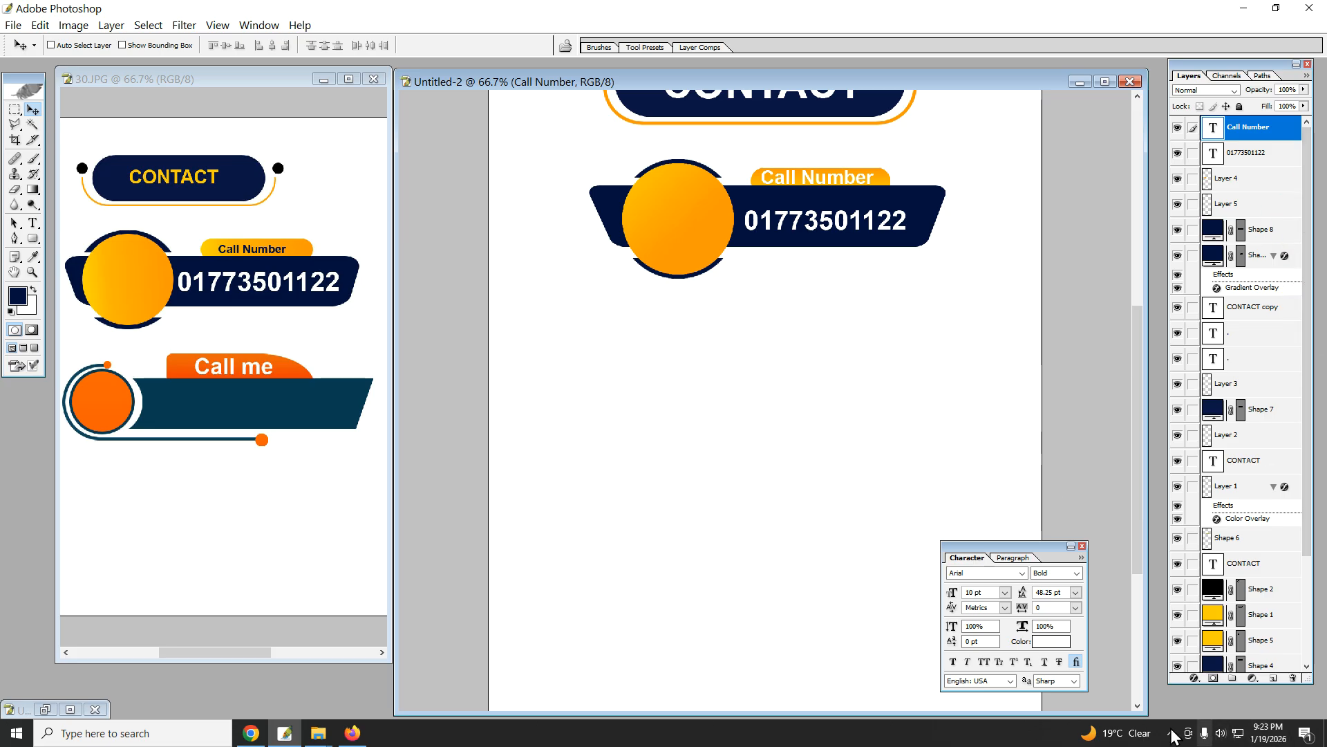
click(1273, 680)
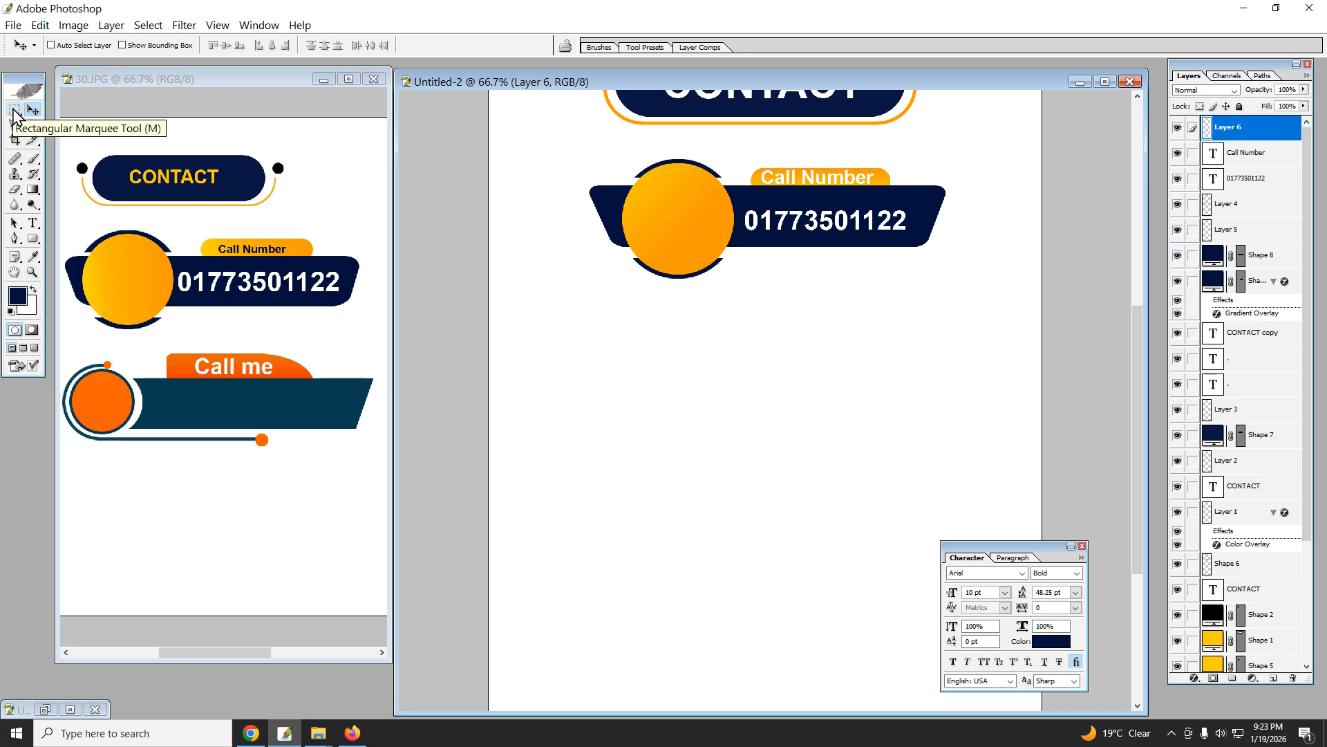
drag(14, 113, 83, 105)
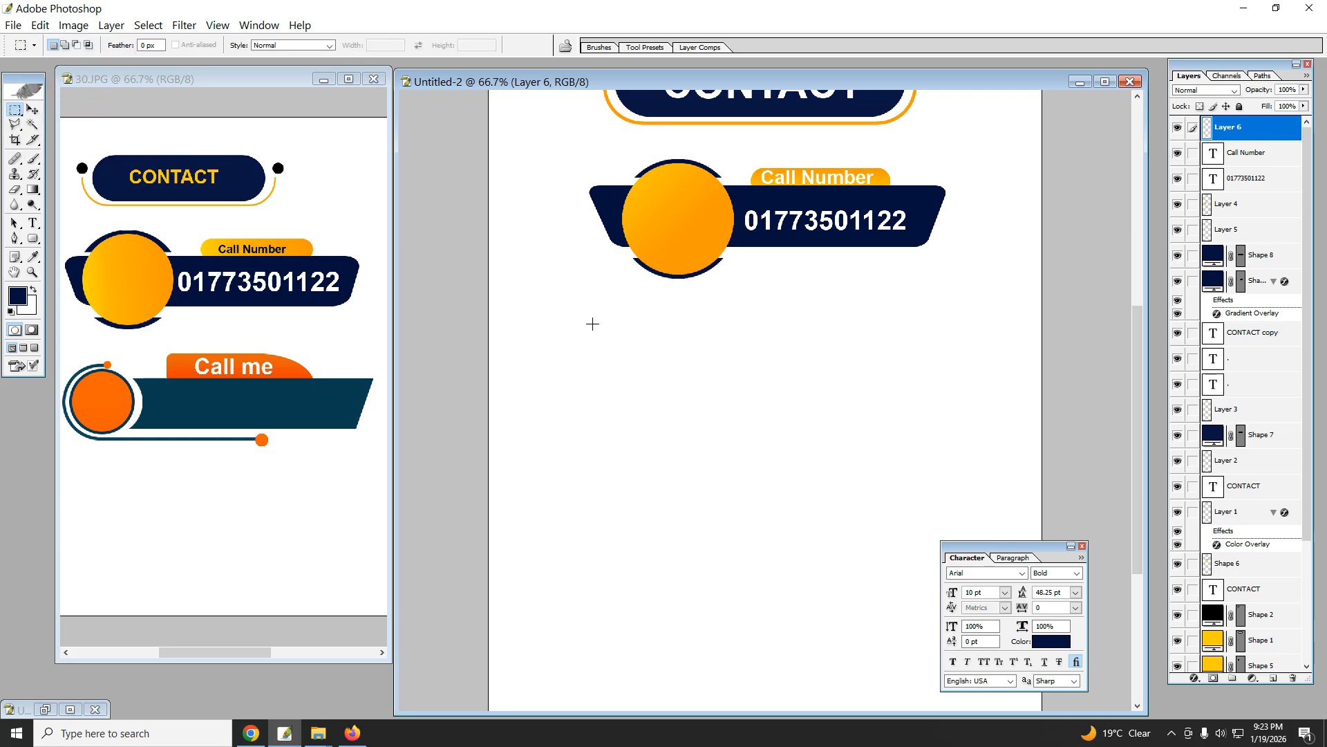
drag(981, 450, 958, 408)
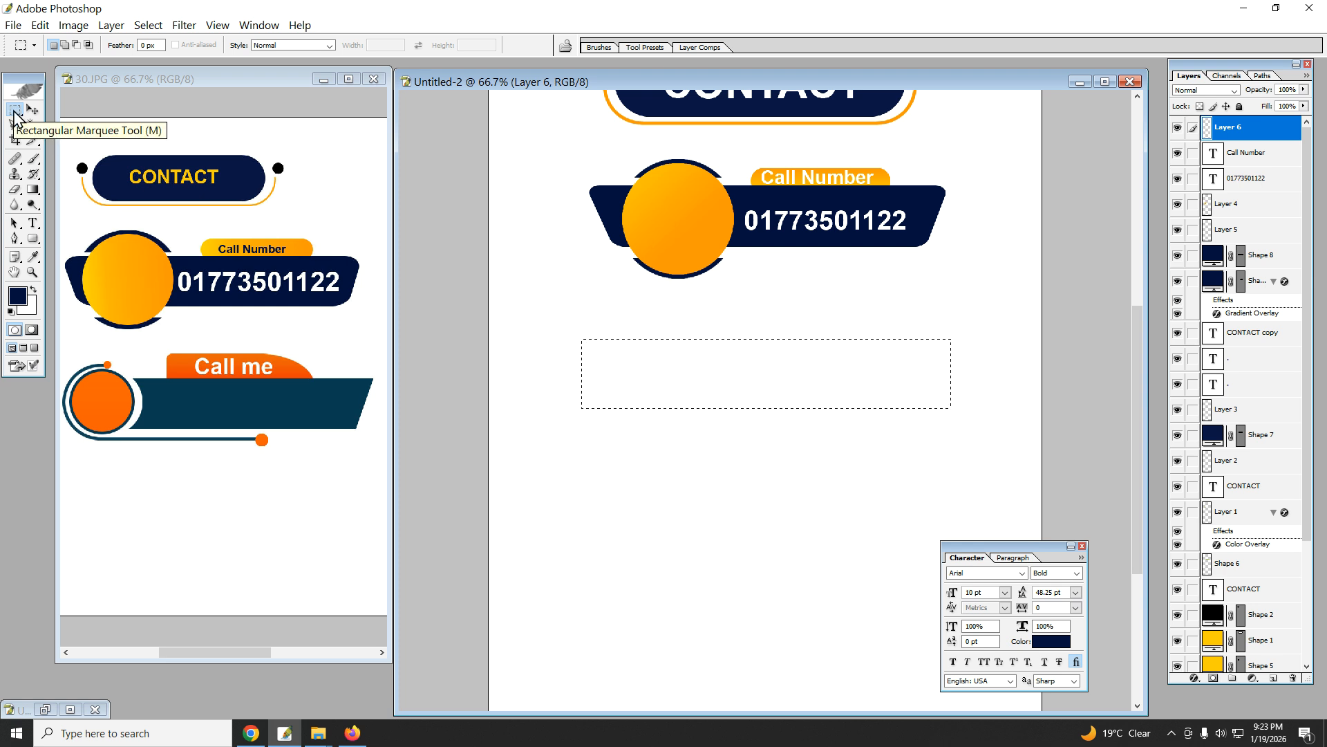
Fill the rectangle with dark navy and add another empty layer, Layer 7
right_click(737, 376)
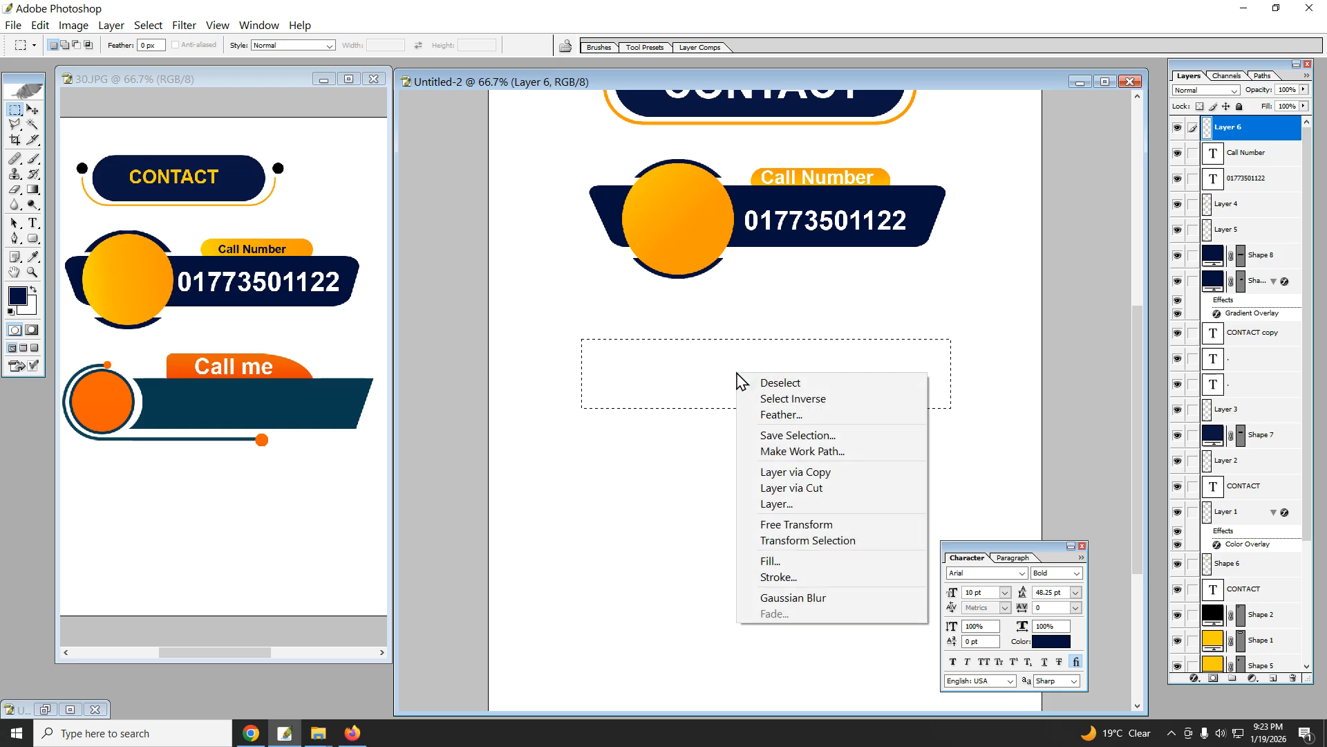
click(795, 562)
click(1173, 179)
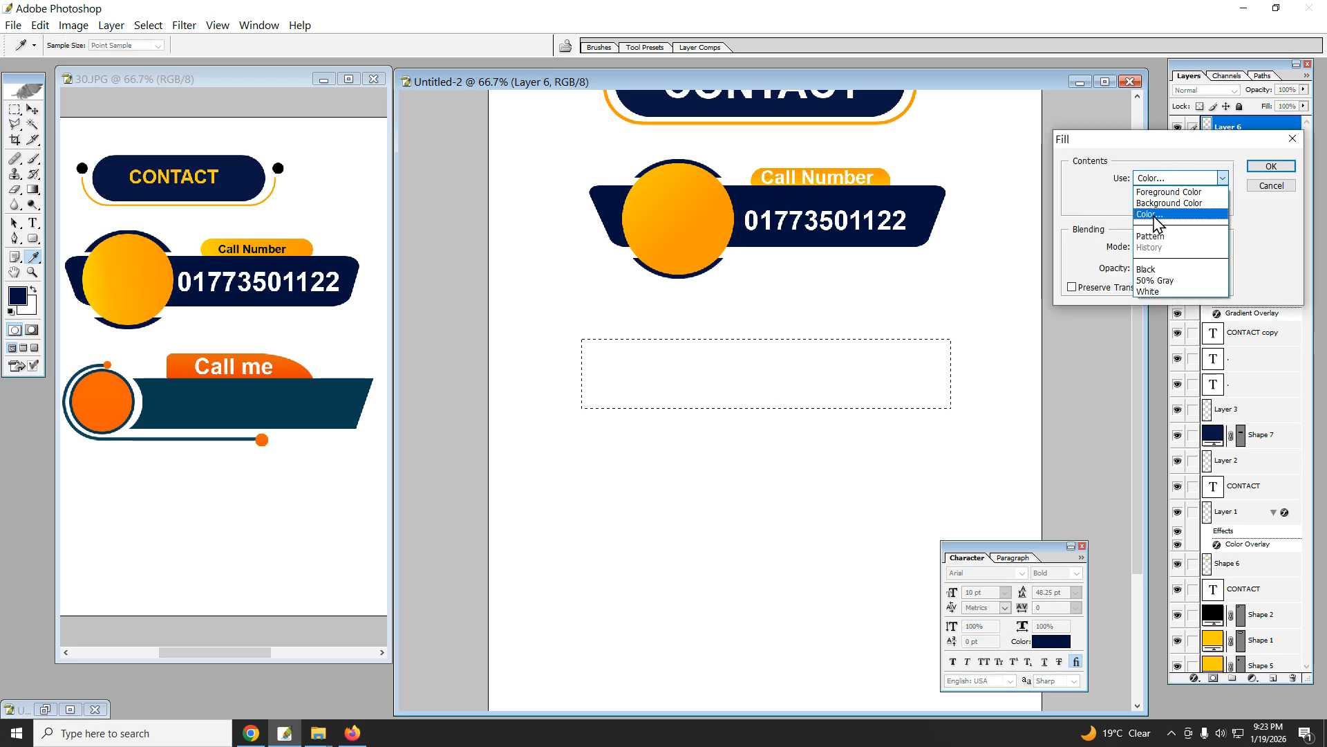
click(1154, 217)
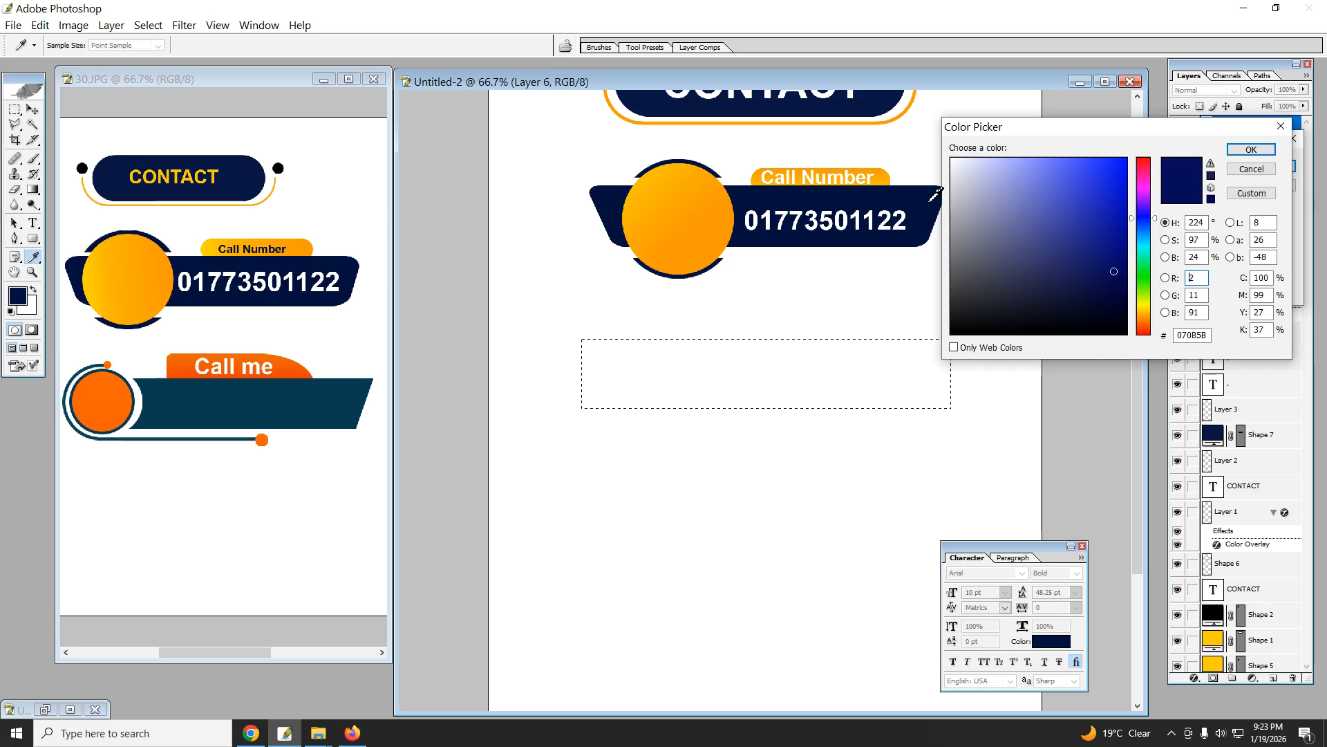
click(1251, 149)
click(1260, 172)
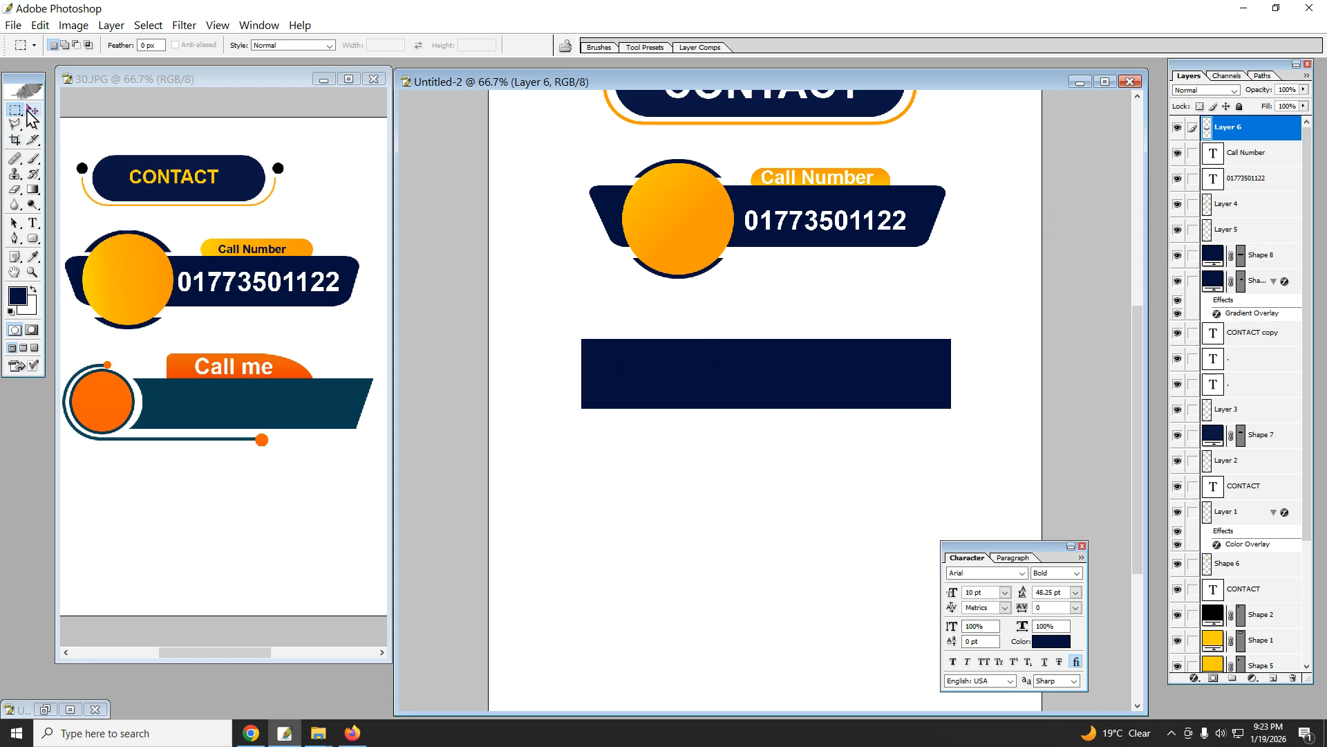
click(1273, 678)
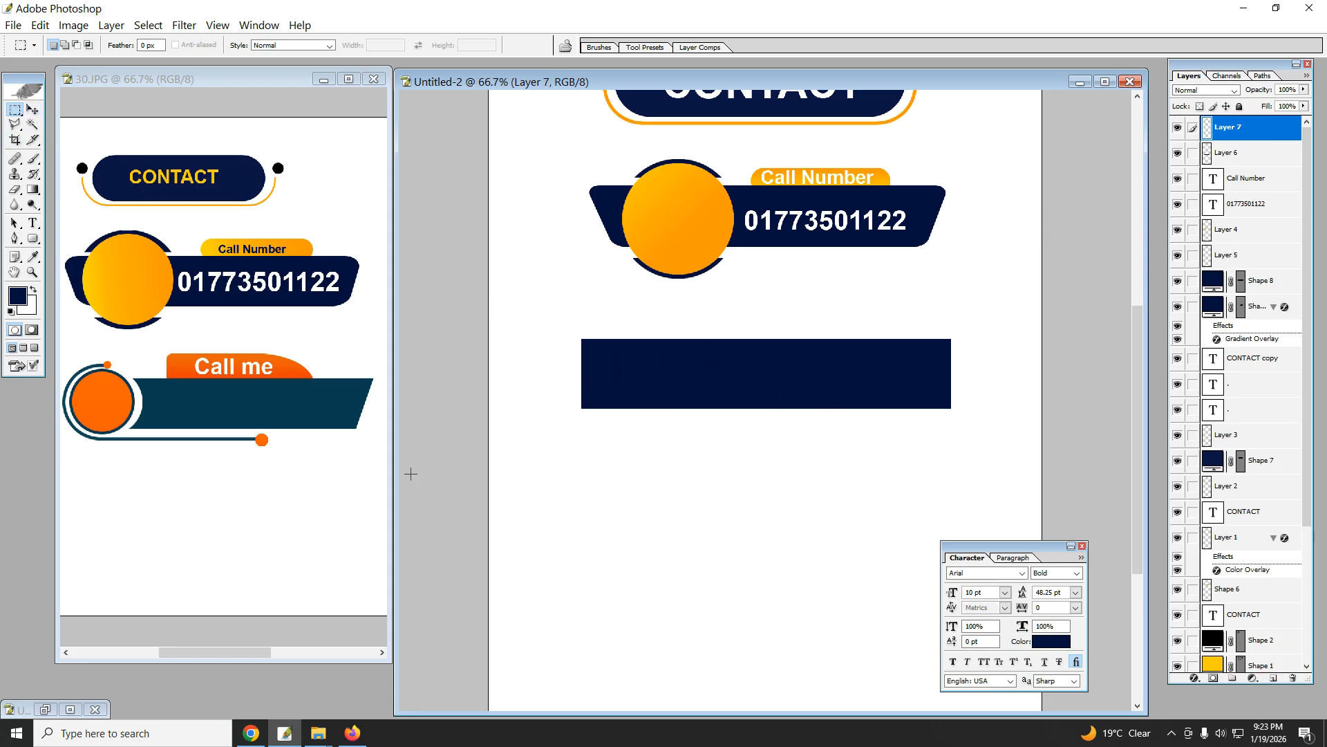
click(15, 111)
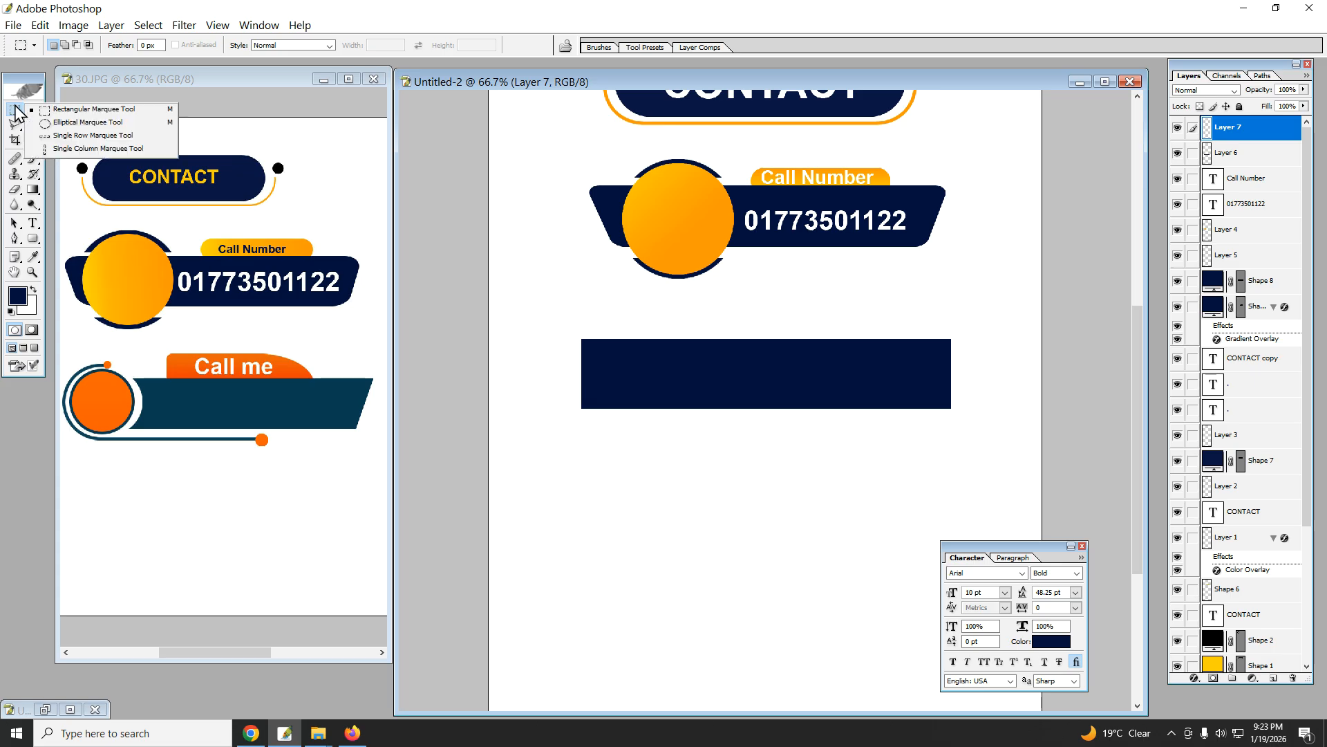
Fill a perfect circle below the navy bar with the orange sampled from the reference circle
click(52, 123)
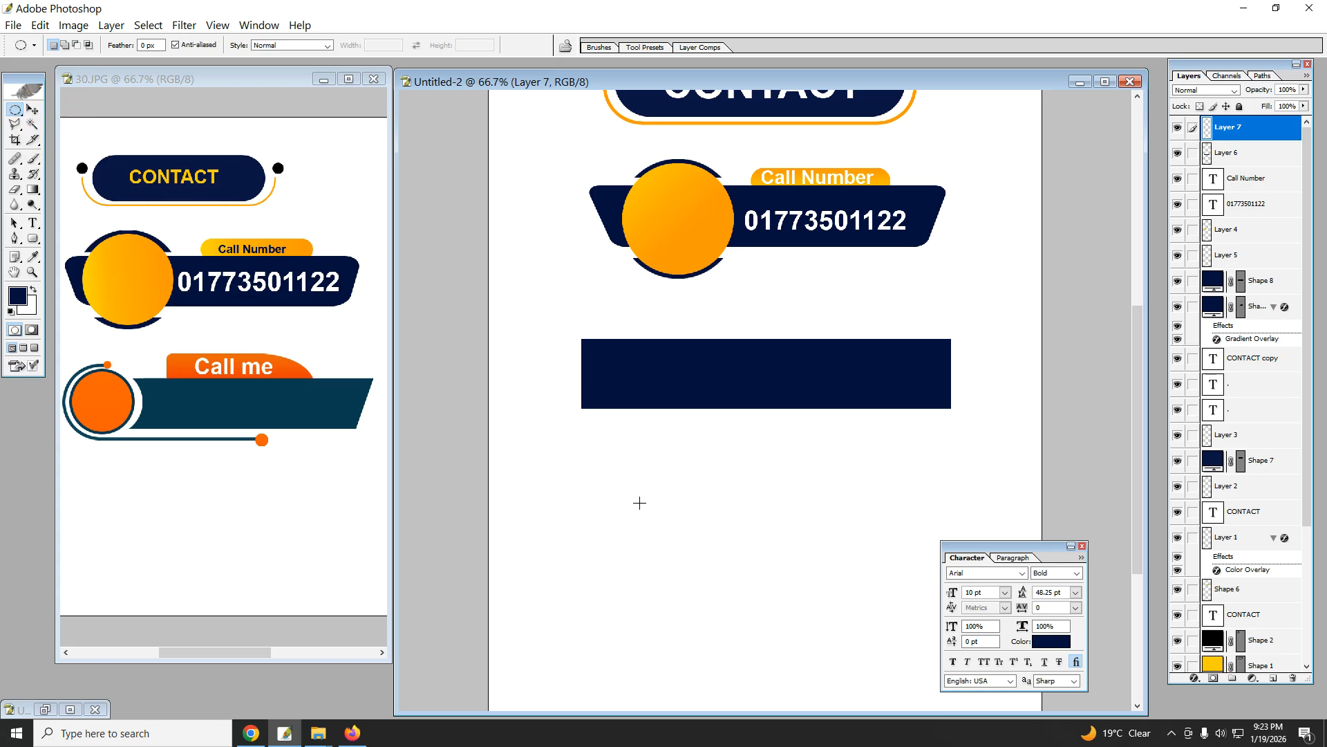
key(shift)
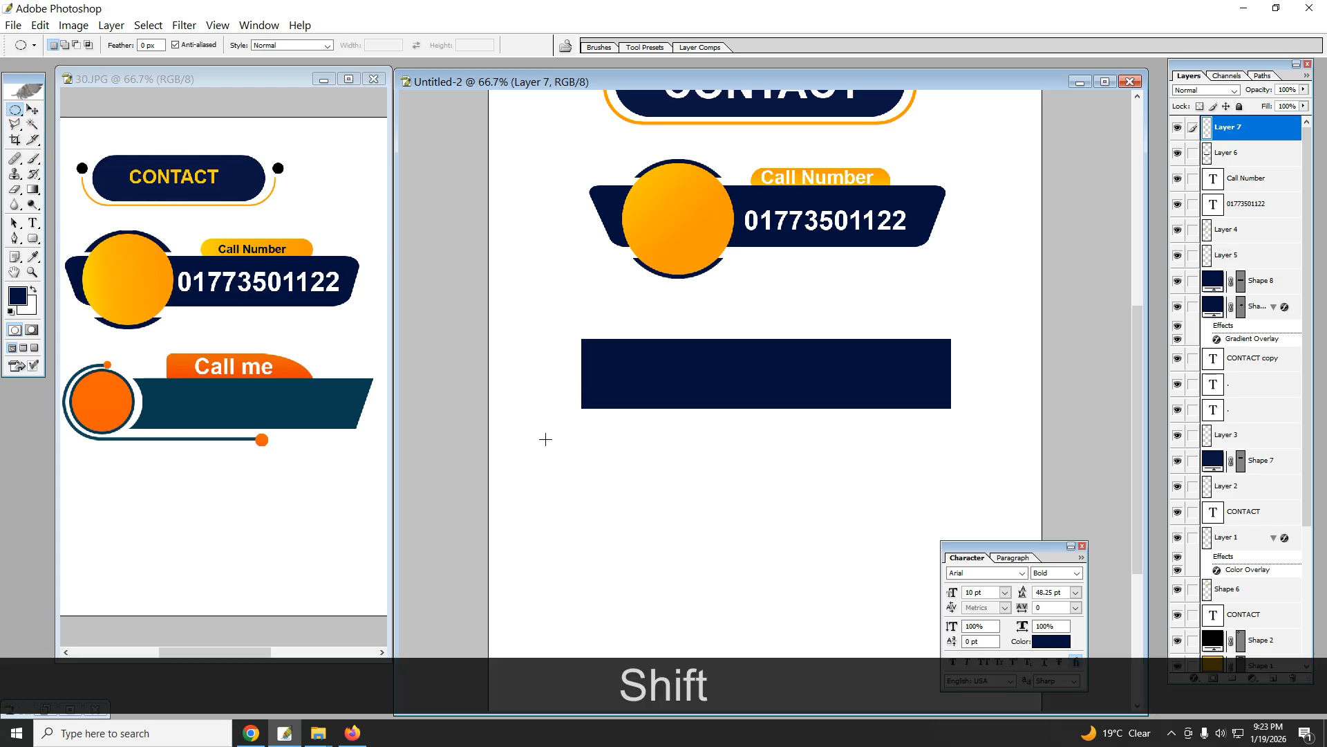
mouse_move(642, 598)
mouse_down()
mouse_move(662, 633)
mouse_move(654, 617)
mouse_up()
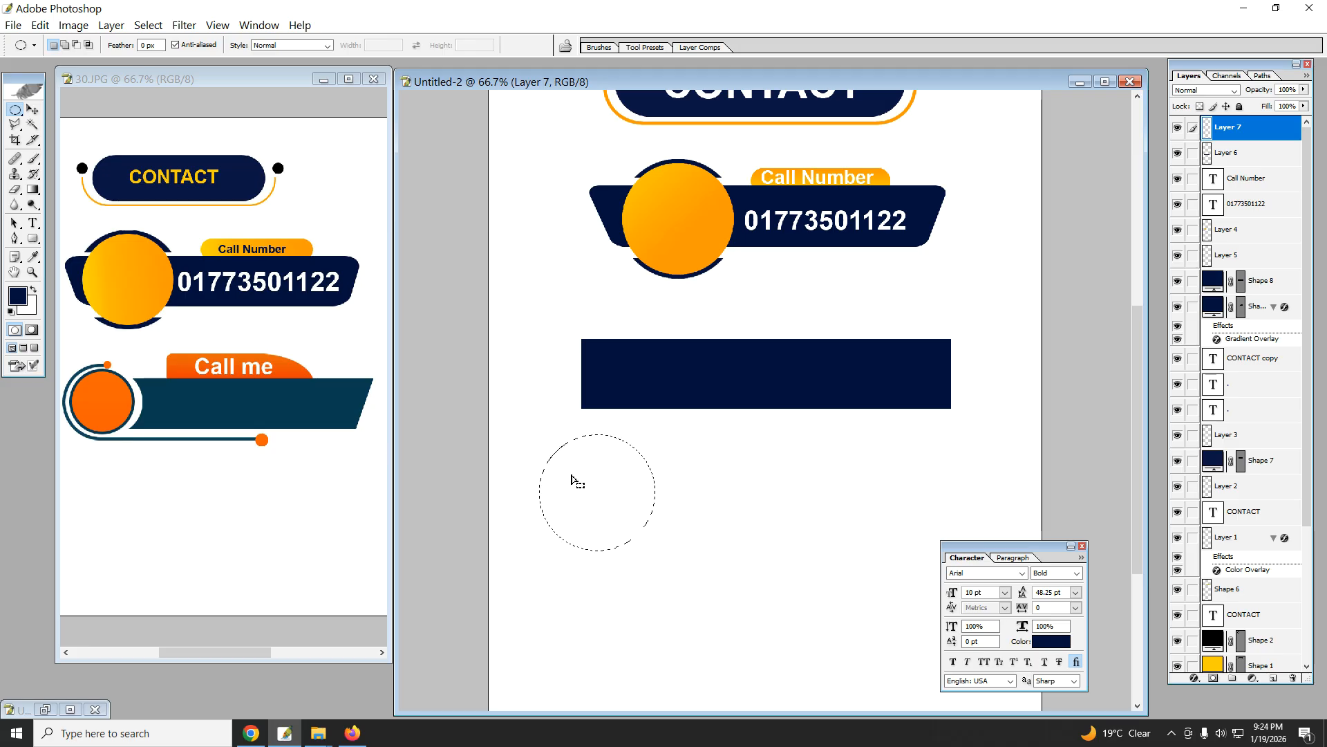
right_click(596, 483)
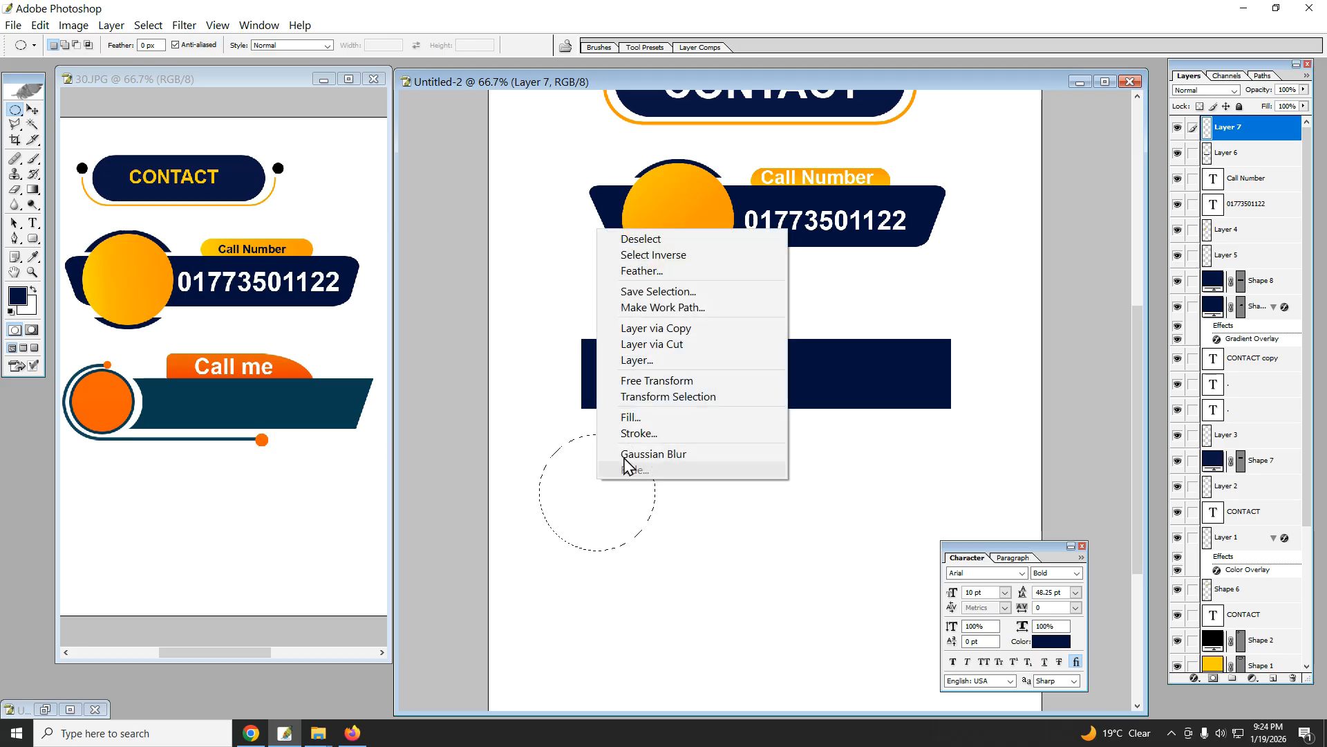
click(657, 418)
click(1145, 179)
click(1140, 210)
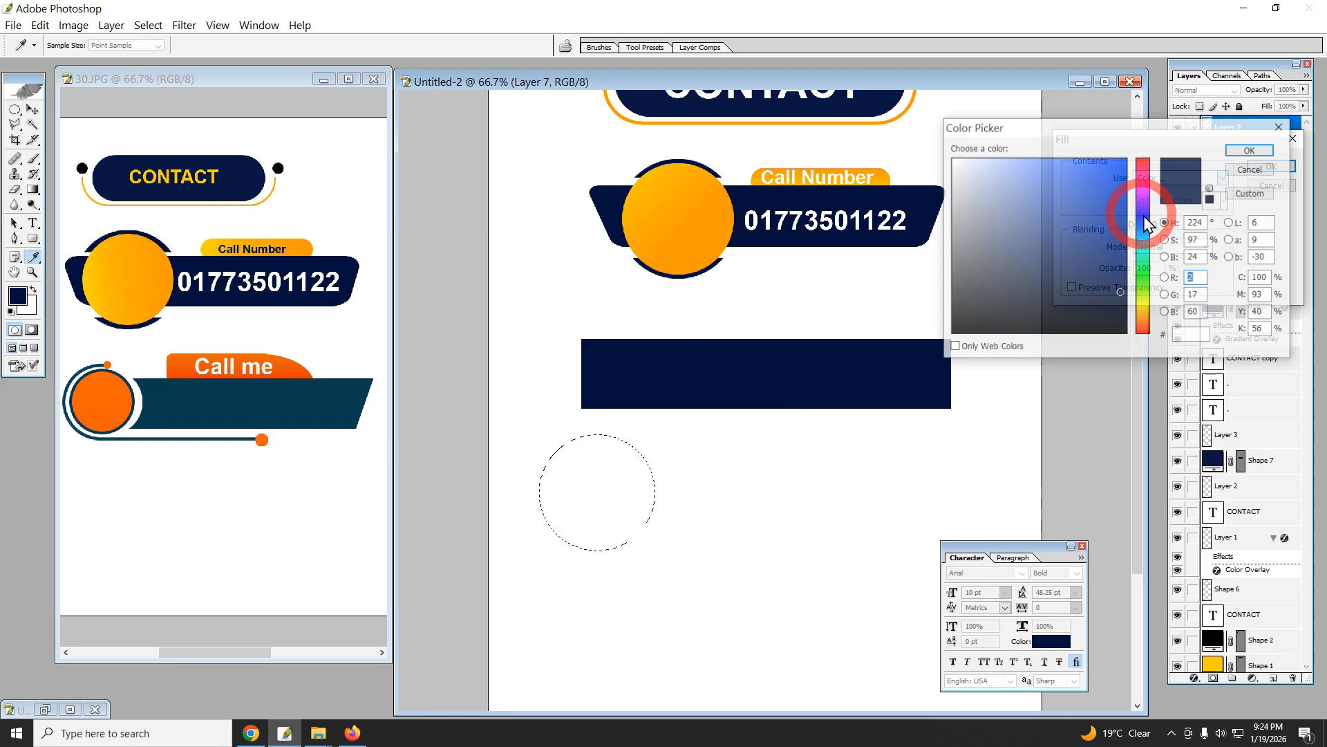
click(110, 387)
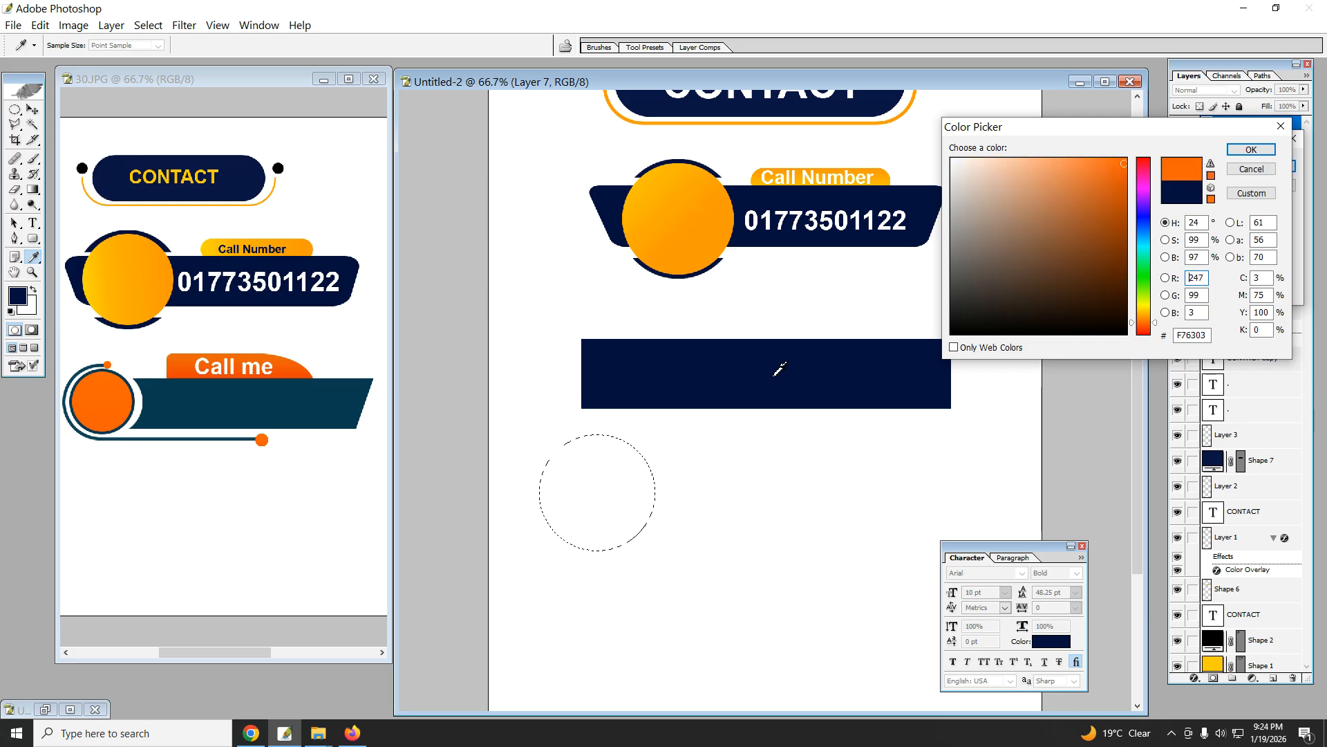
click(1251, 149)
click(1267, 167)
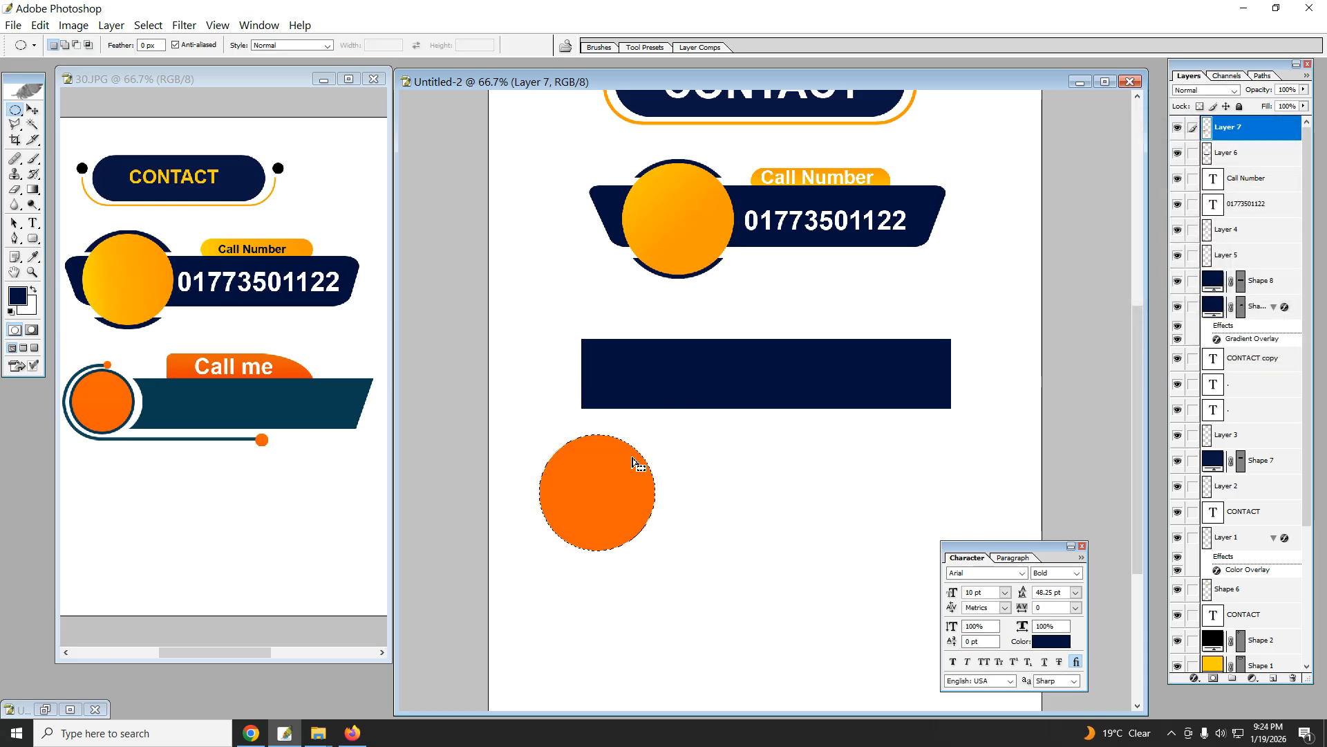
key(ctrl+d)
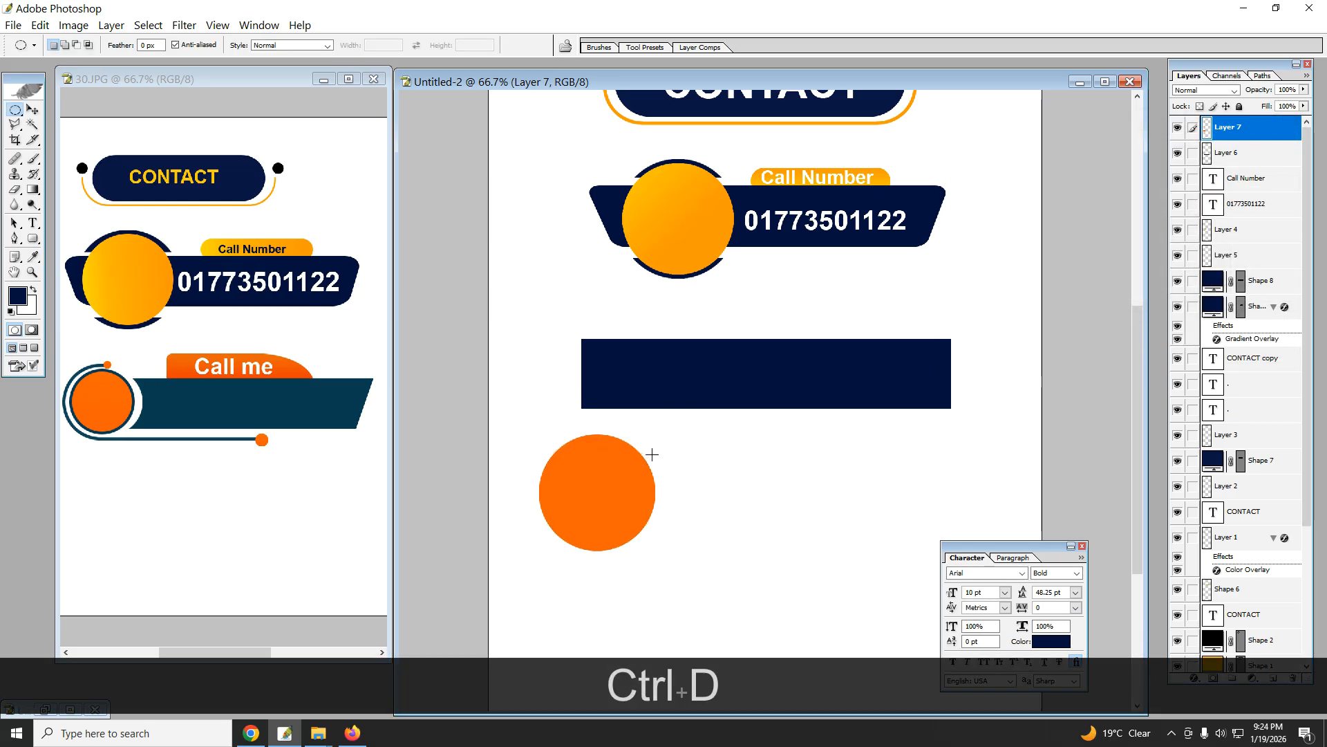
Shift the navy bar up-right and move the orange circle onto the bar's left end
key(v)
right_click(600, 487)
click(628, 495)
right_click(694, 354)
click(716, 366)
drag(716, 366, 740, 355)
right_click(599, 484)
click(625, 490)
drag(605, 499, 620, 377)
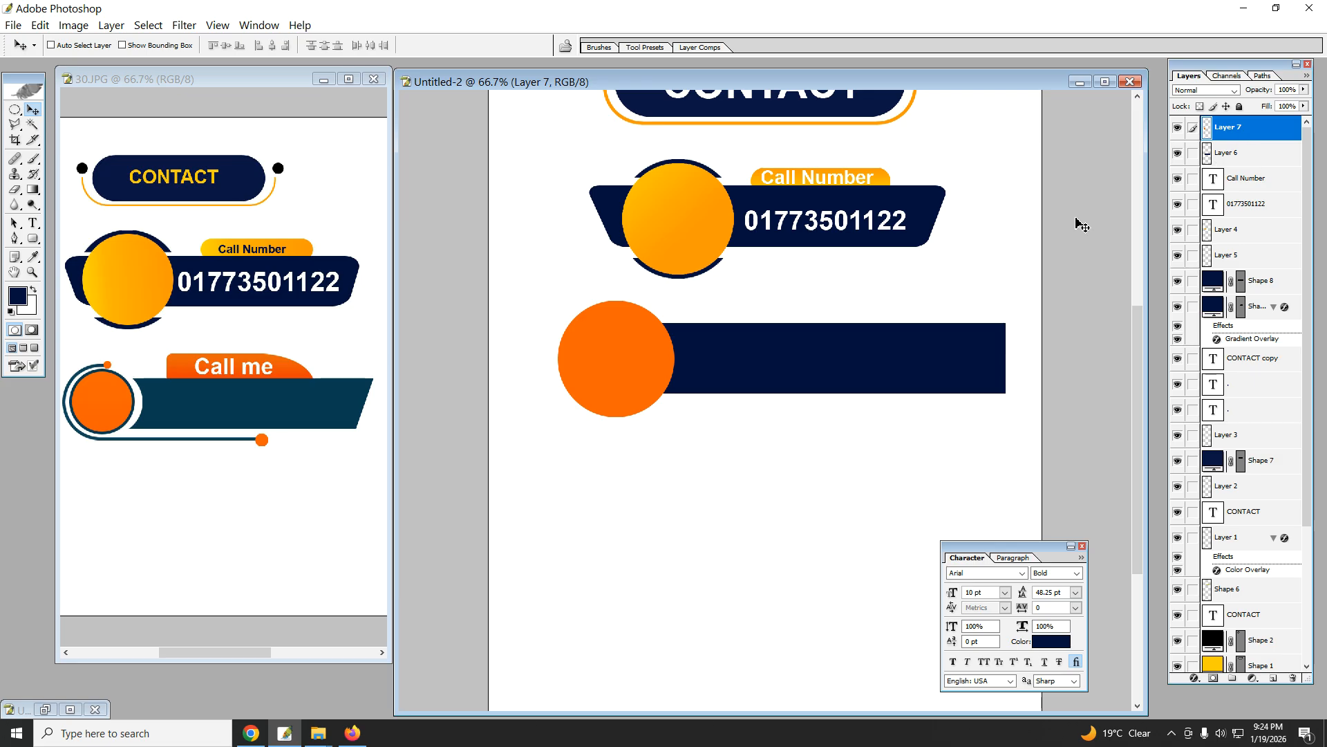
Erase the circle's shape from the navy bar on Layer 6, leaving a curved white gap
ctrl+click(1208, 131)
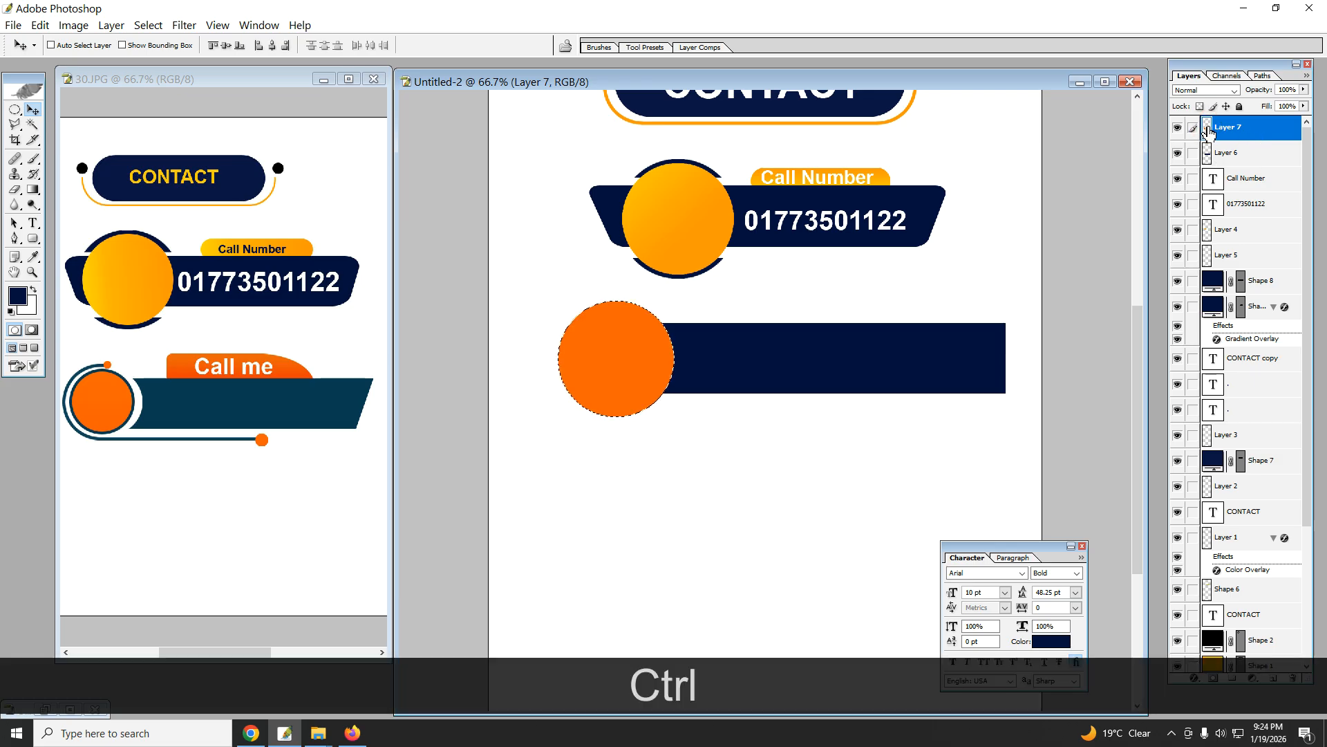
click(1233, 162)
key(Delete)
key(Delete)
key(Delete)
key(Delete)
key(Delete)
key(Delete)
key(Delete)
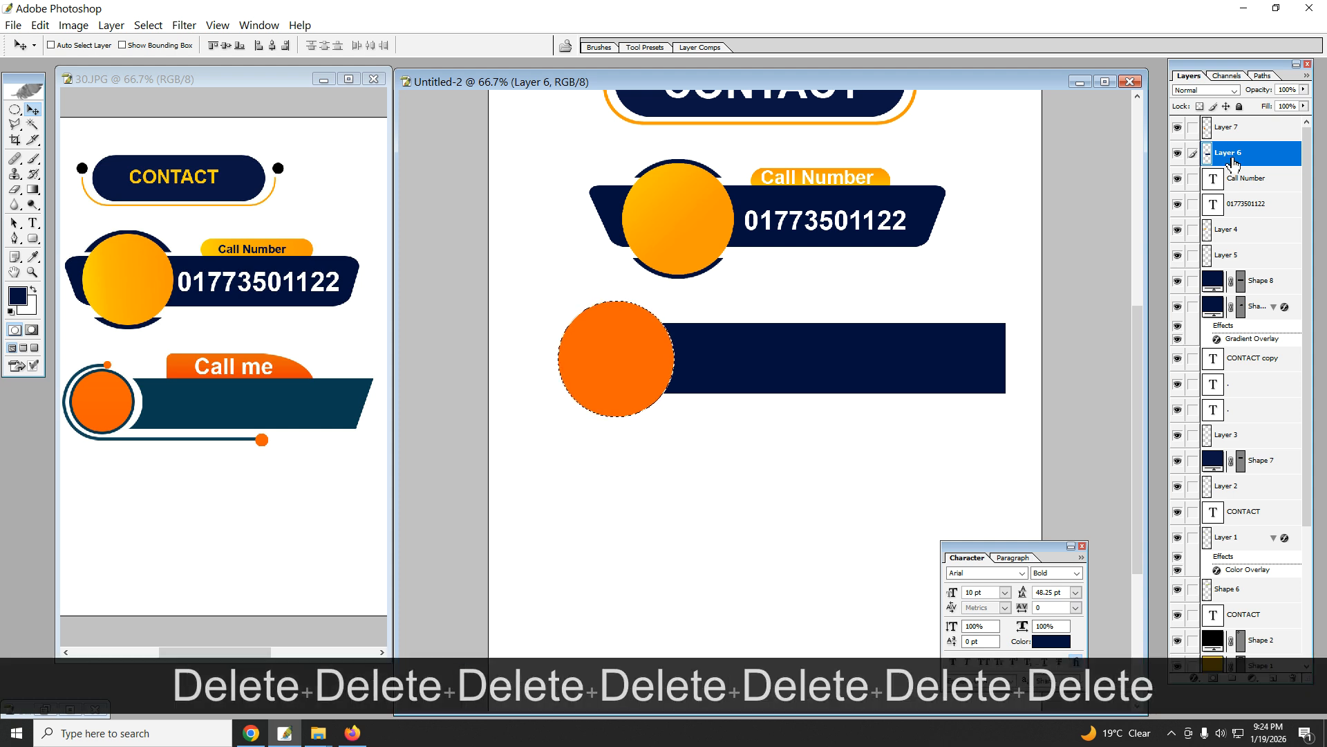
key(Delete)
key(Delete)
key(Delete)
key(Delete)
key(Delete)
key(Delete)
key(Delete)
key(Delete)
key(Delete)
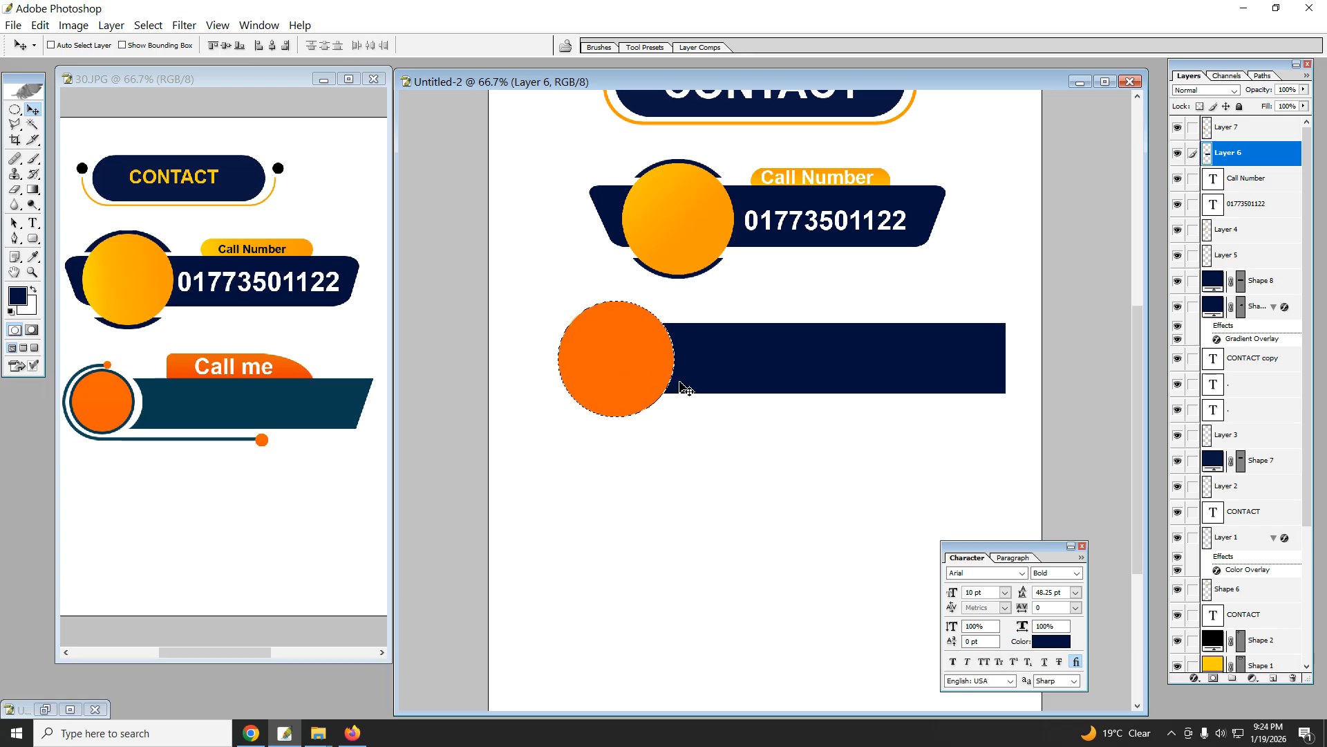
key(ctrl)
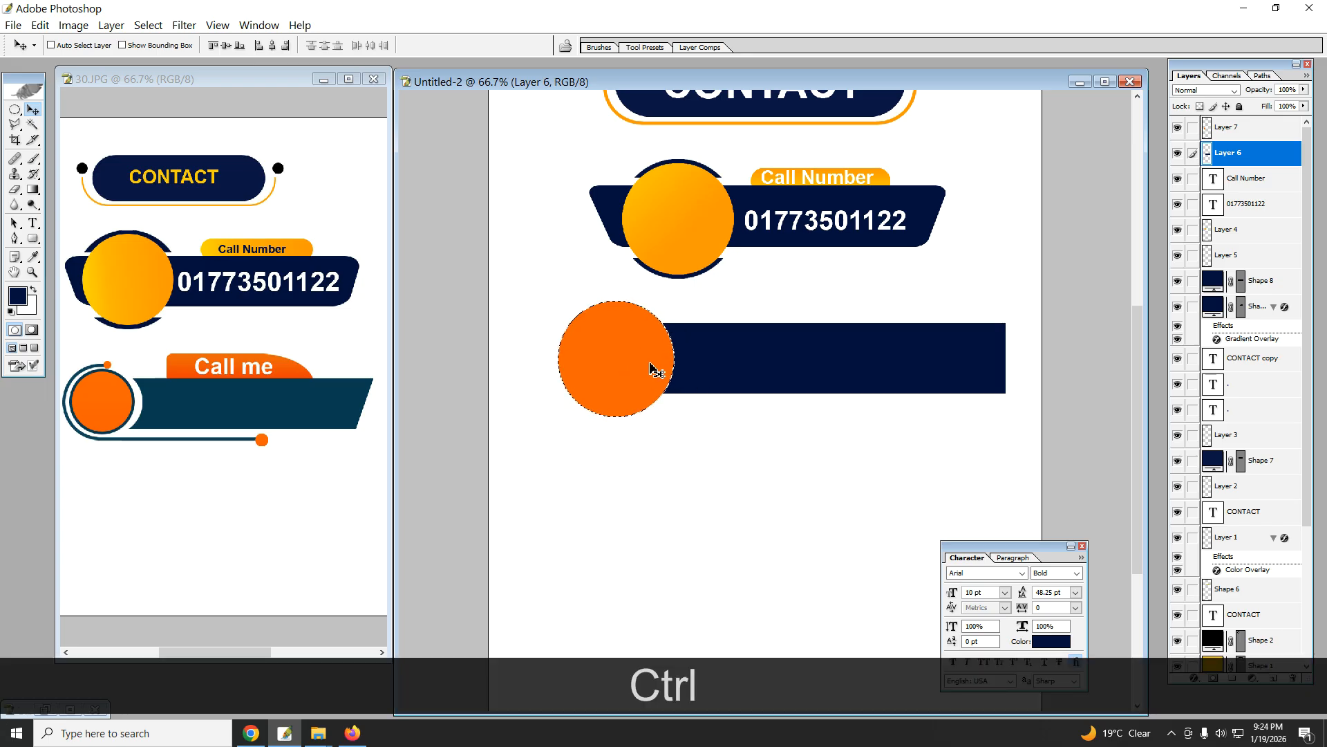
key(ctrl+d)
right_click(651, 363)
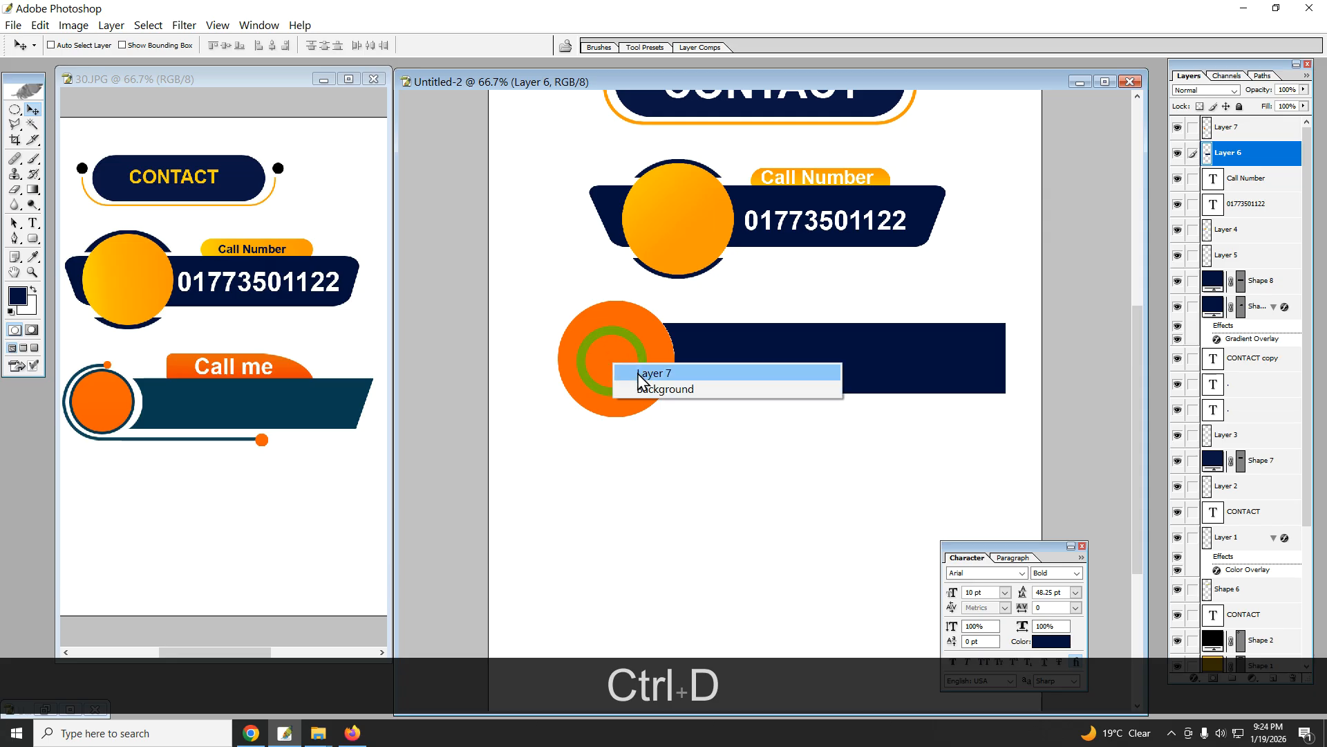
click(646, 370)
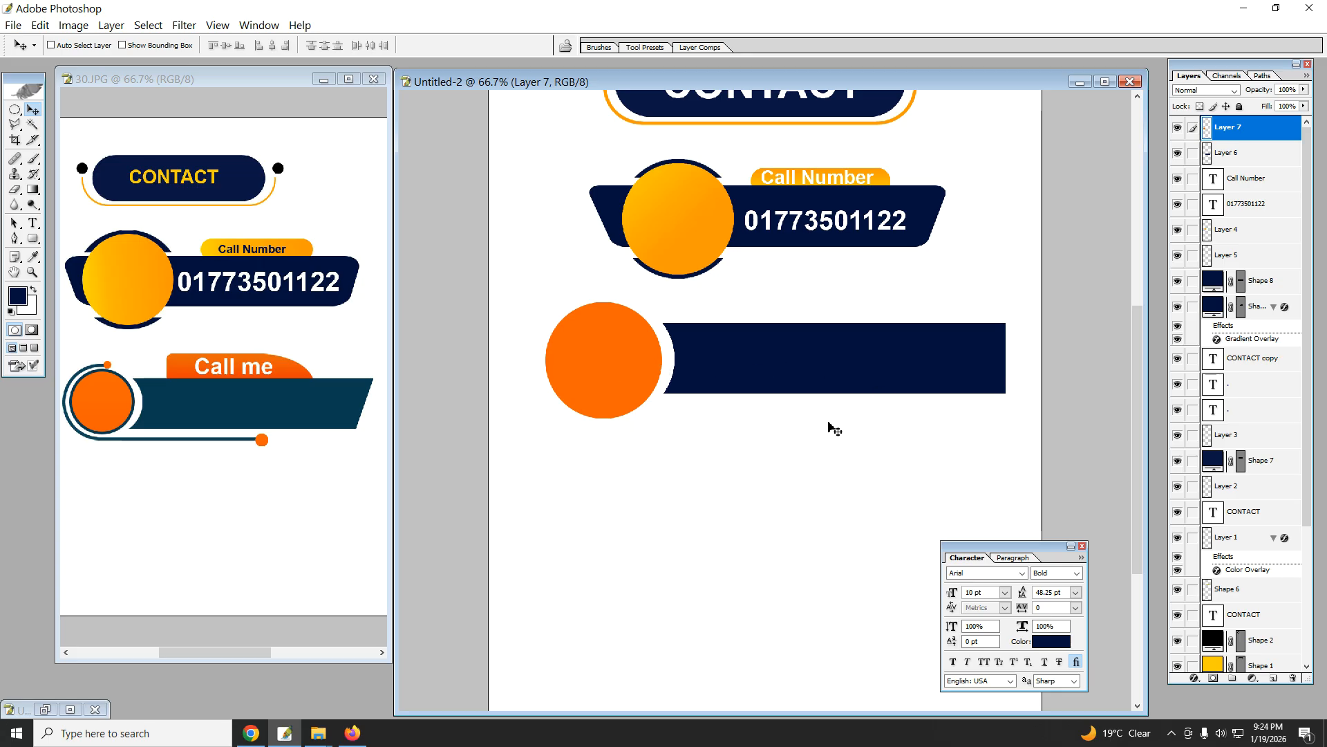
right_click(945, 367)
click(957, 377)
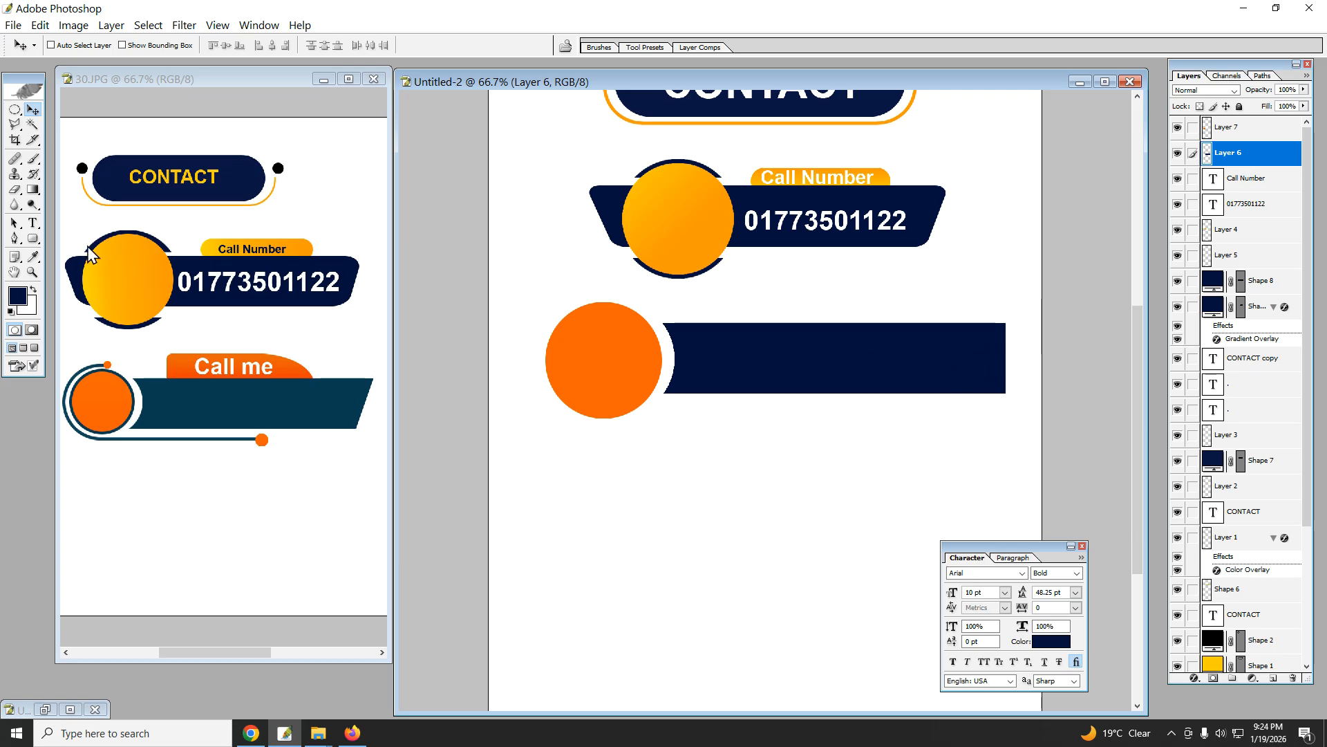
drag(14, 124, 83, 143)
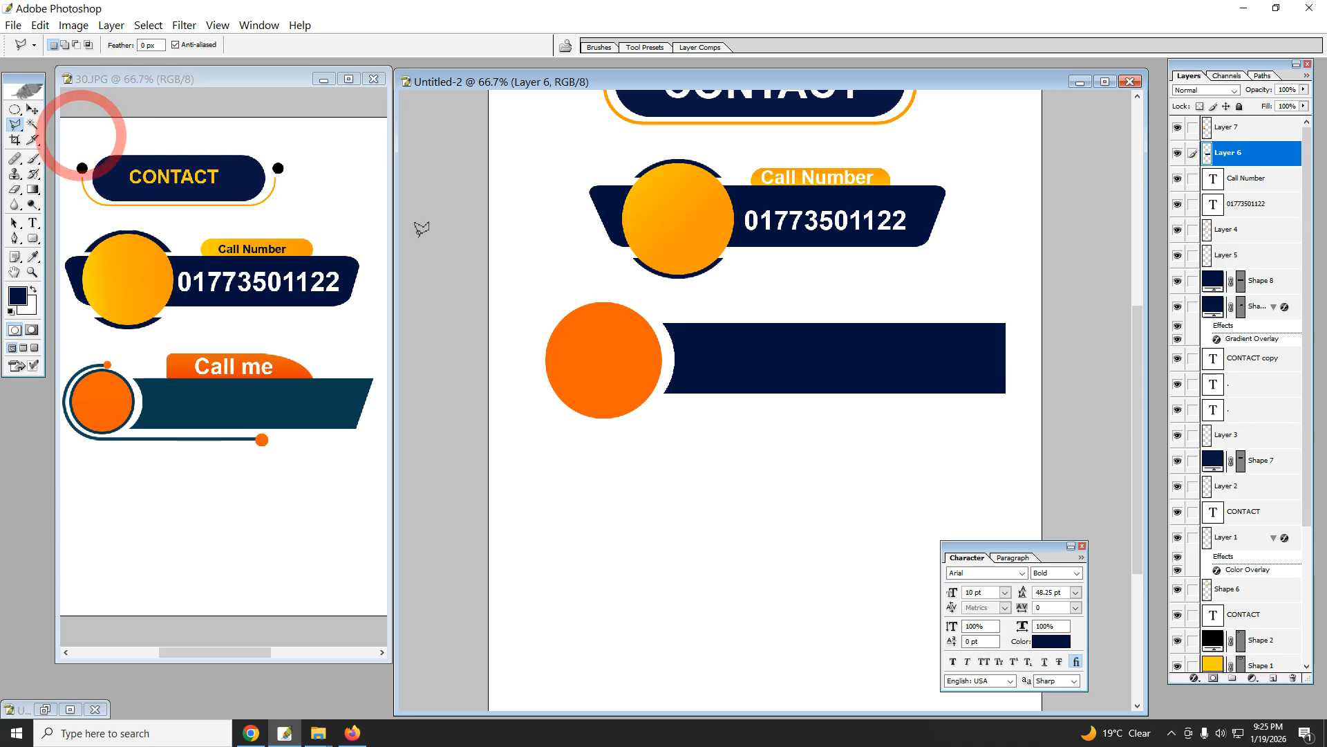
Cut a diagonal wedge off the navy bar's right end and dismiss the no-pixels warning
click(970, 394)
click(1013, 302)
click(1031, 400)
click(994, 456)
click(959, 442)
click(971, 392)
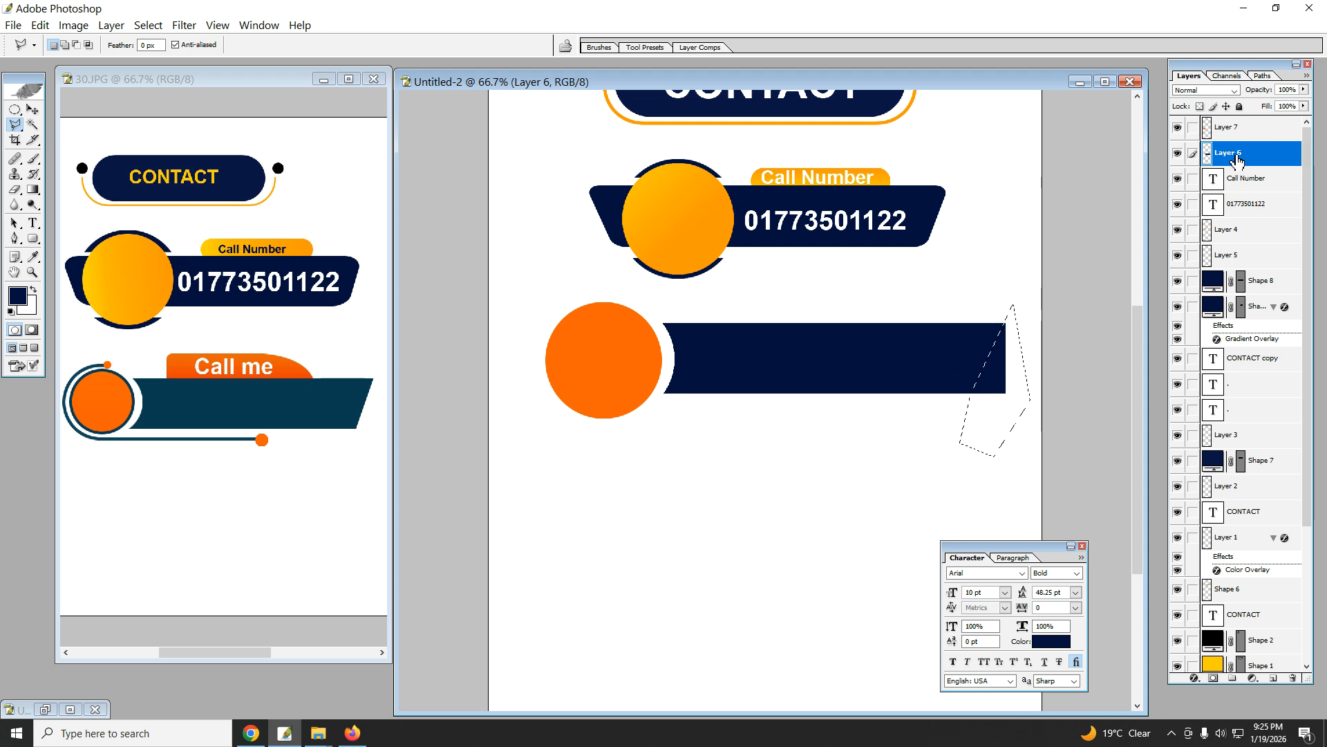
key(Delete)
click(914, 328)
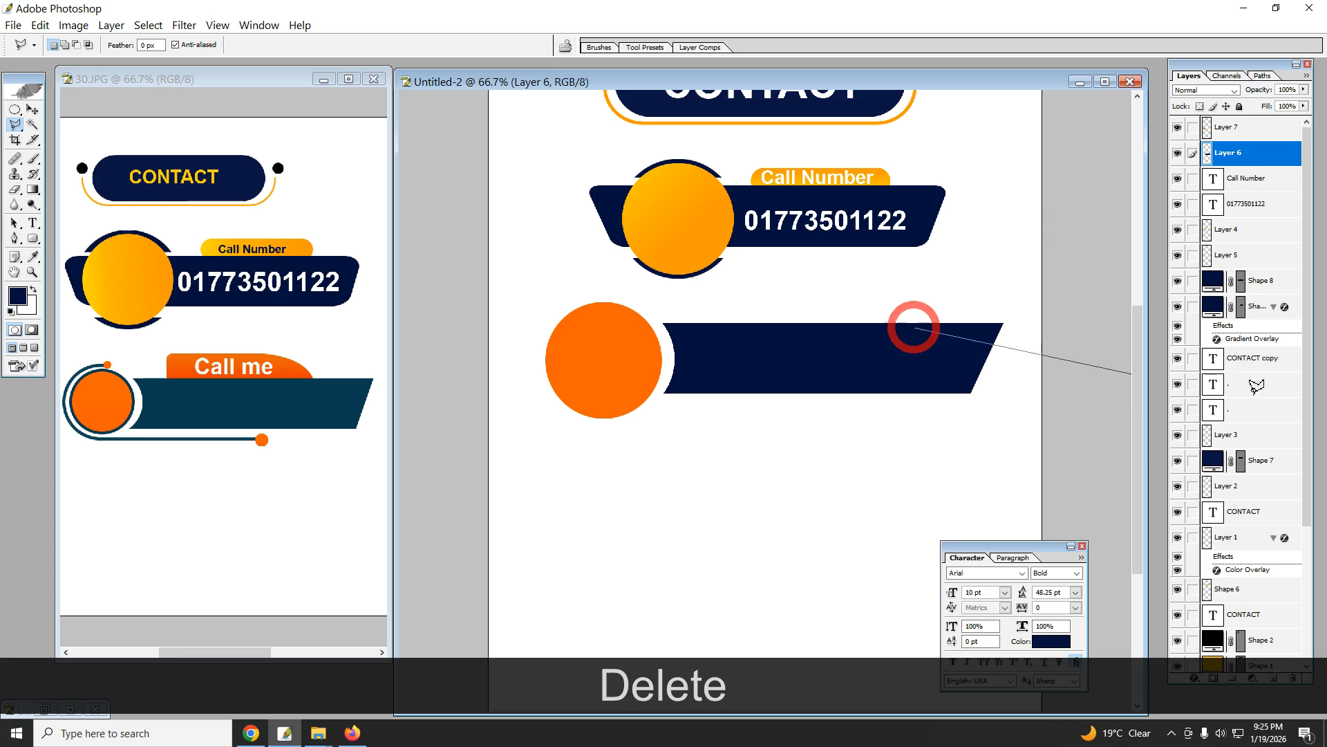
double_click(768, 386)
click(684, 276)
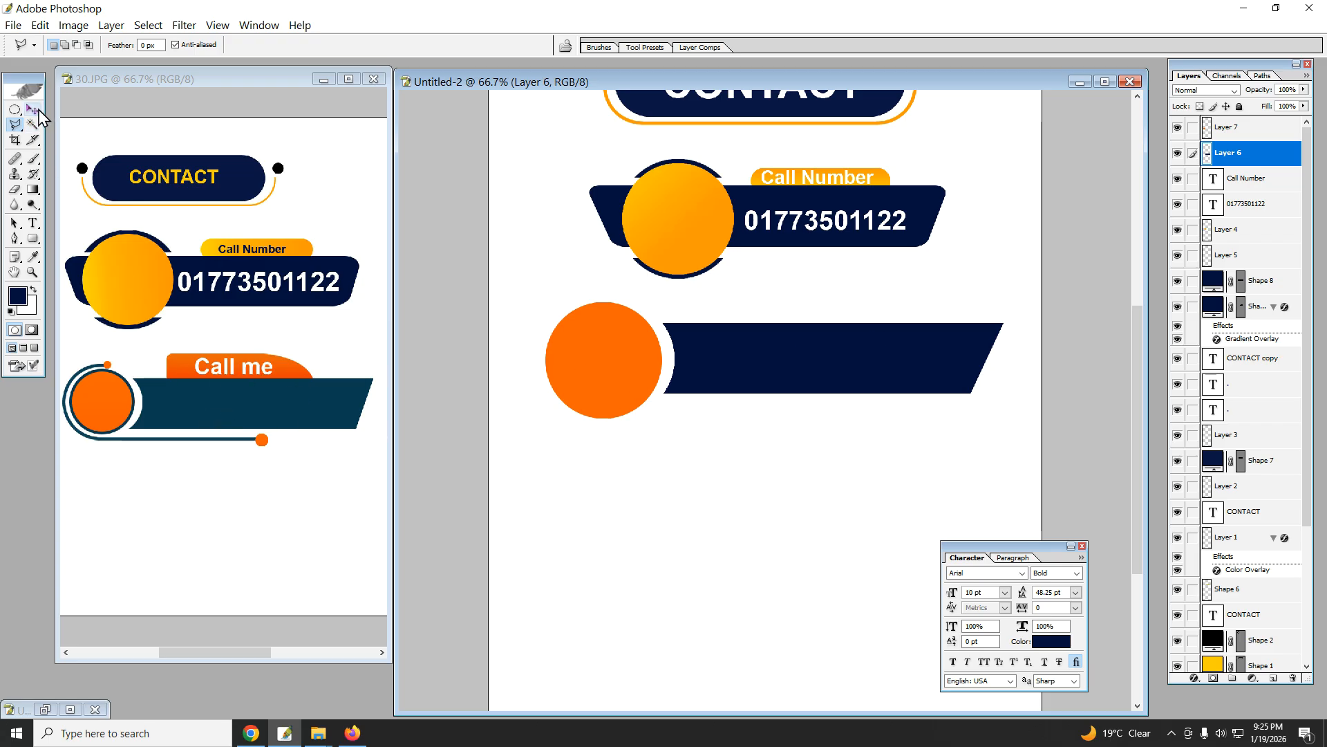
Make the orange circle's Layer 7 active and open its layer style settings
key(v)
right_click(602, 365)
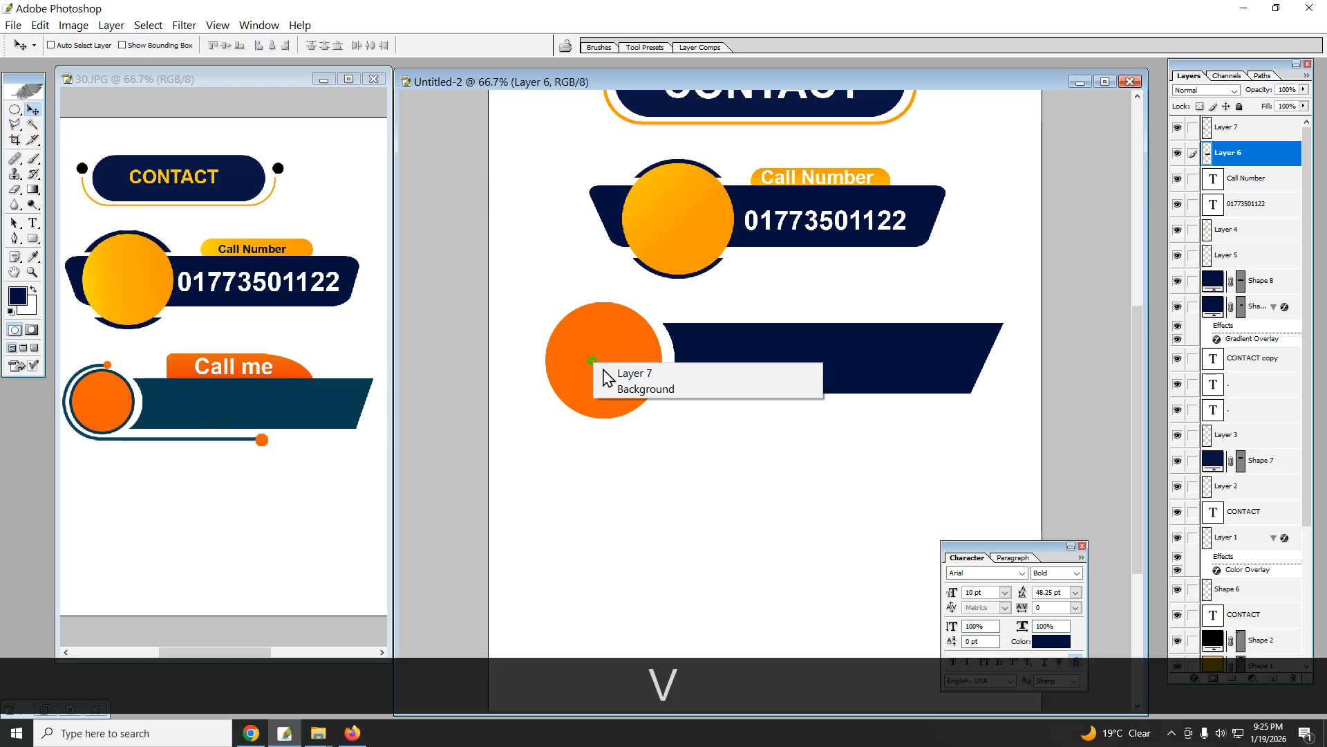
click(622, 368)
right_click(1264, 128)
click(1207, 156)
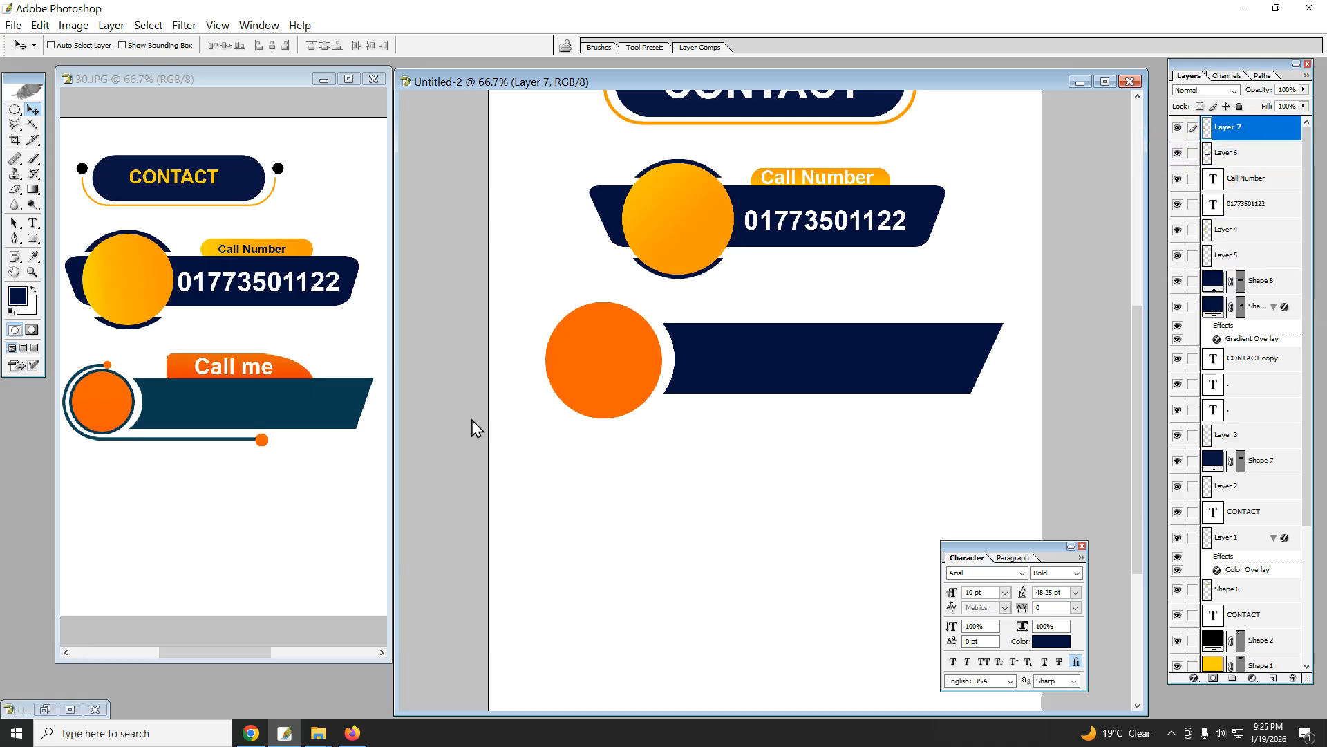
Give Layer 7's circle a 10 px inside Stroke in navy sampled from the bar
click(998, 326)
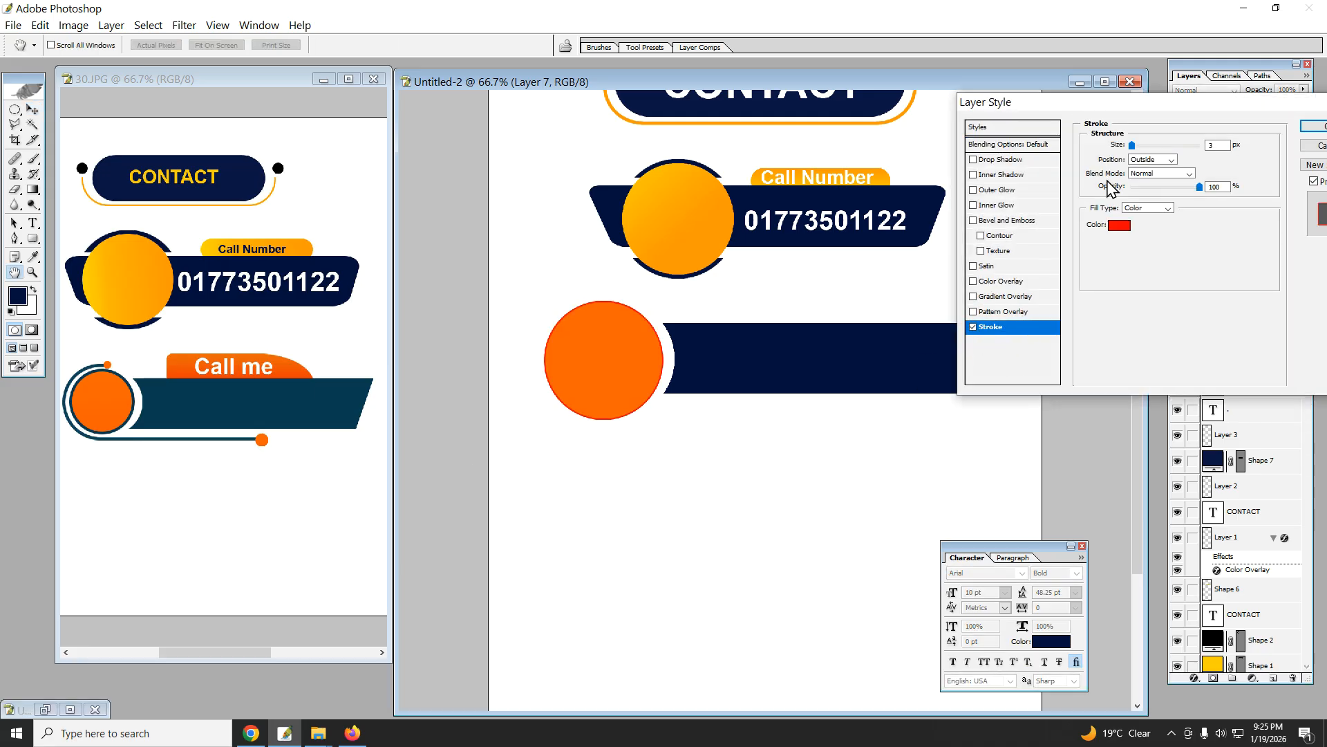
drag(1131, 146, 1137, 146)
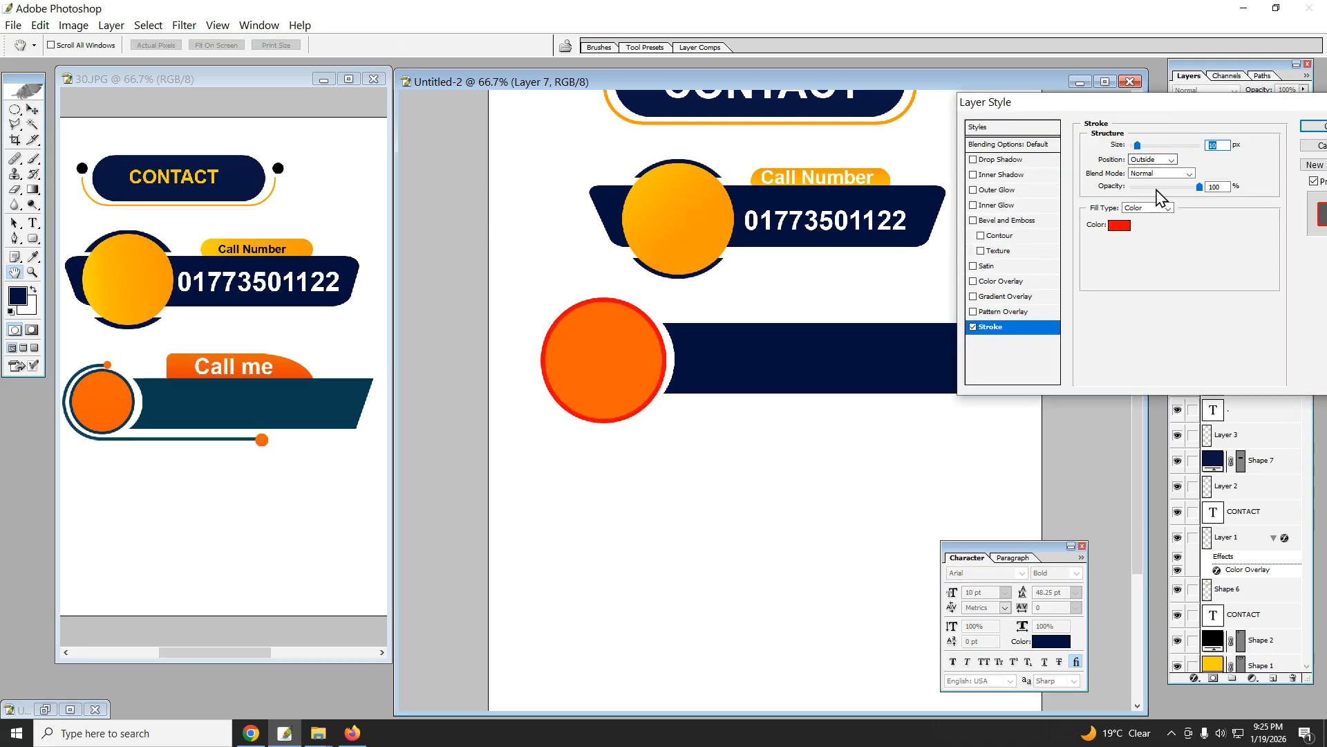
click(1167, 161)
click(1145, 175)
click(1118, 224)
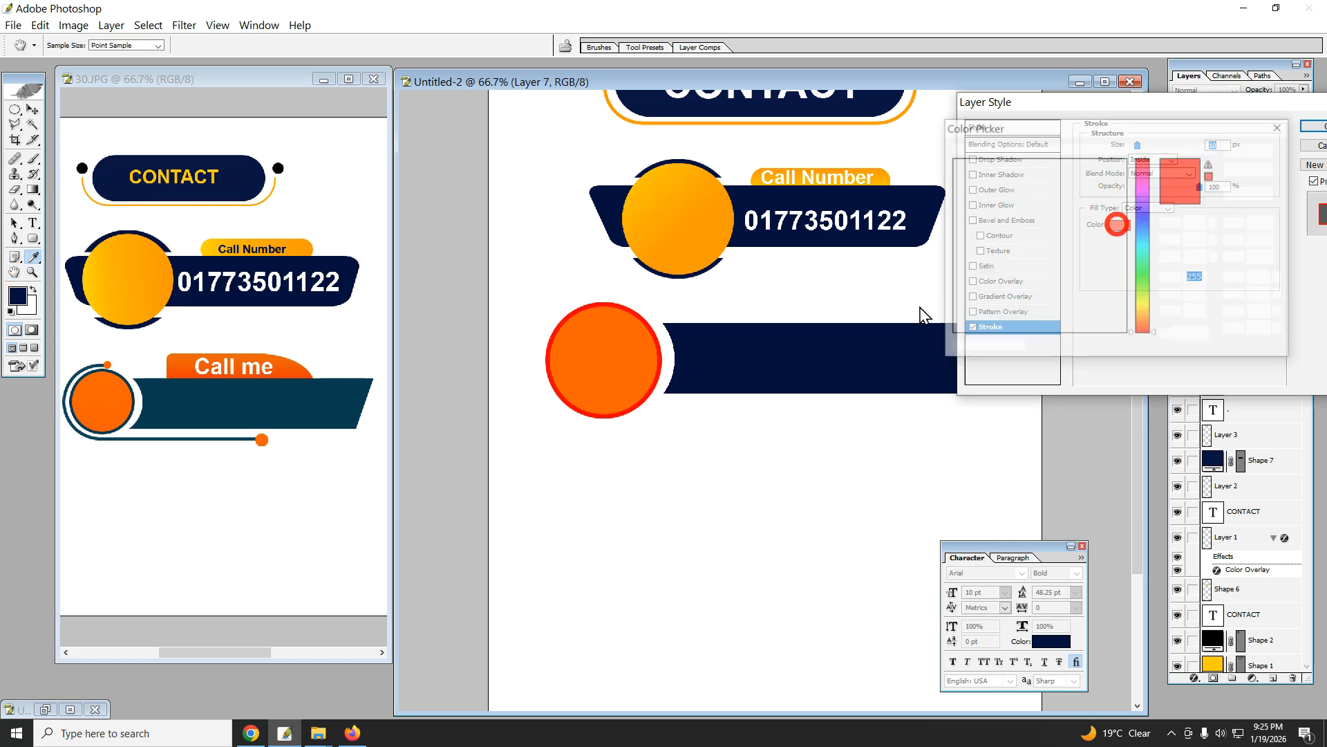
click(799, 364)
click(1251, 149)
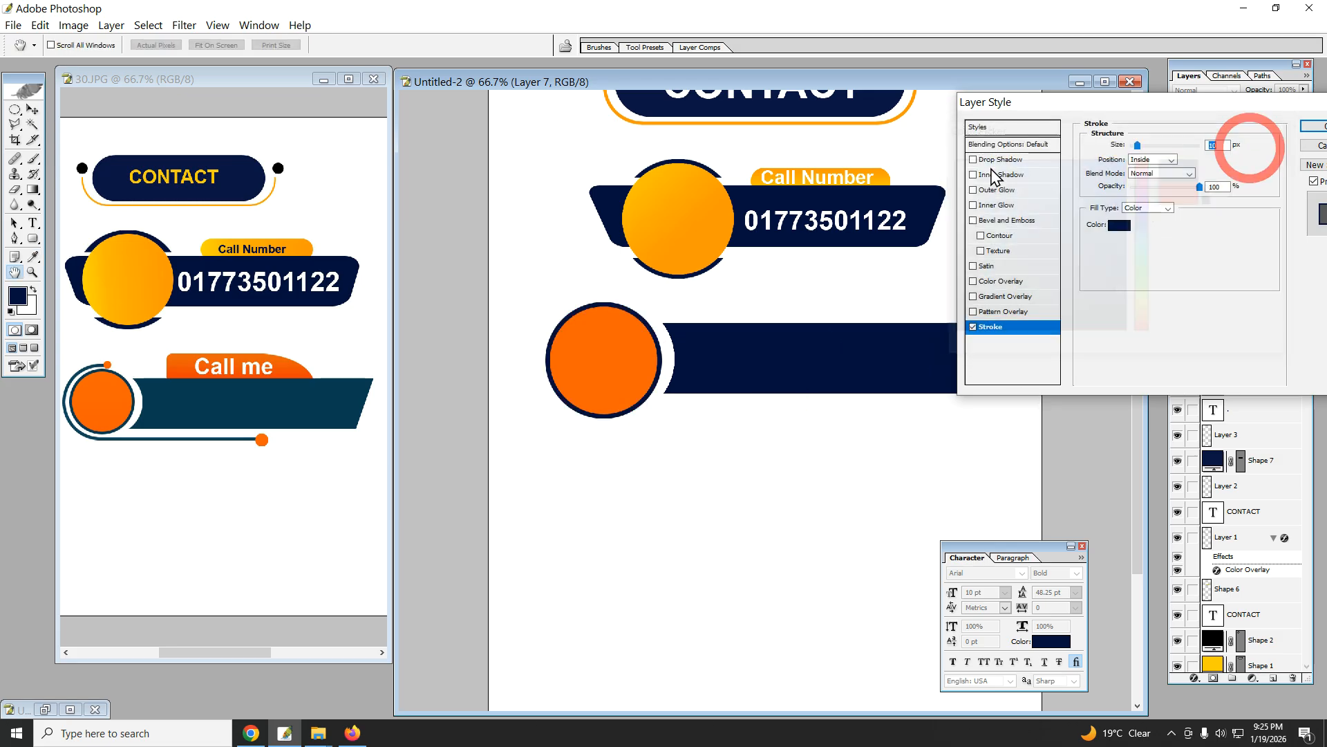
click(1314, 126)
key(v)
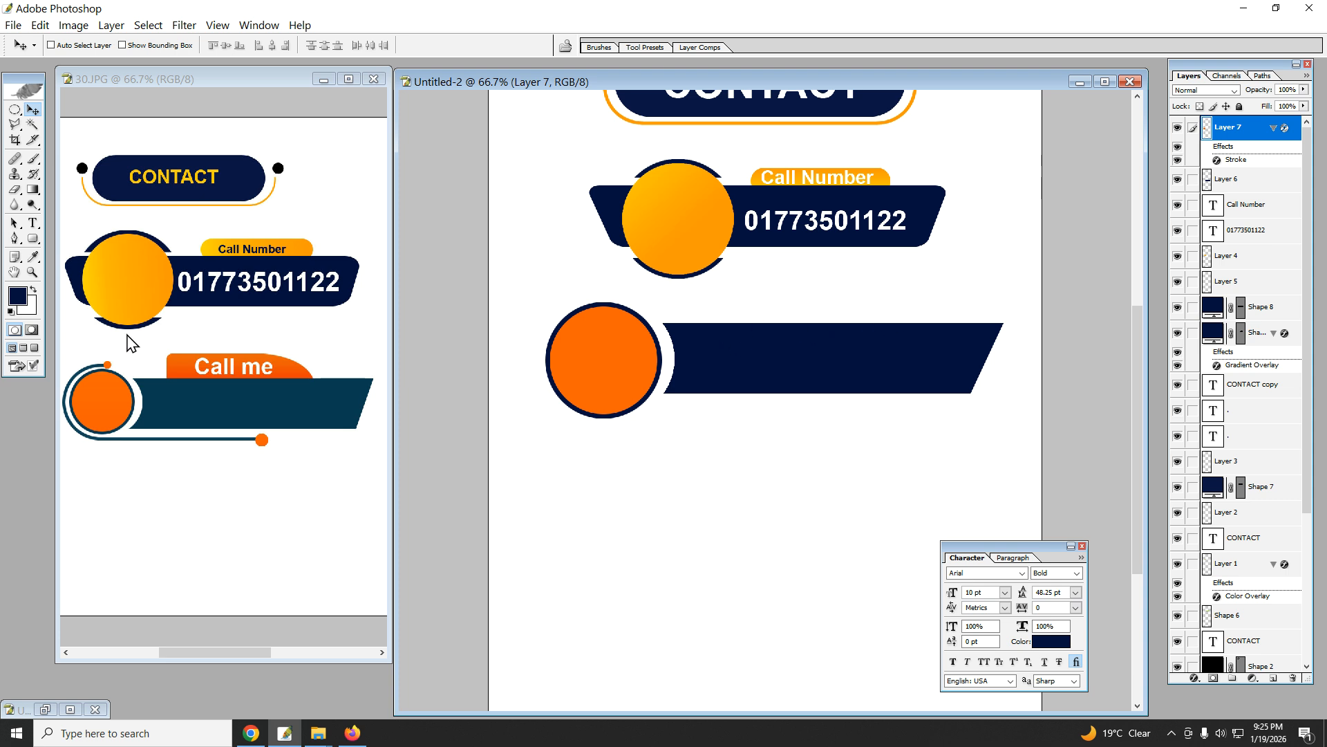
Draw a navy rounded rectangle with 40 px radius below the bar and rasterize it
click(32, 238)
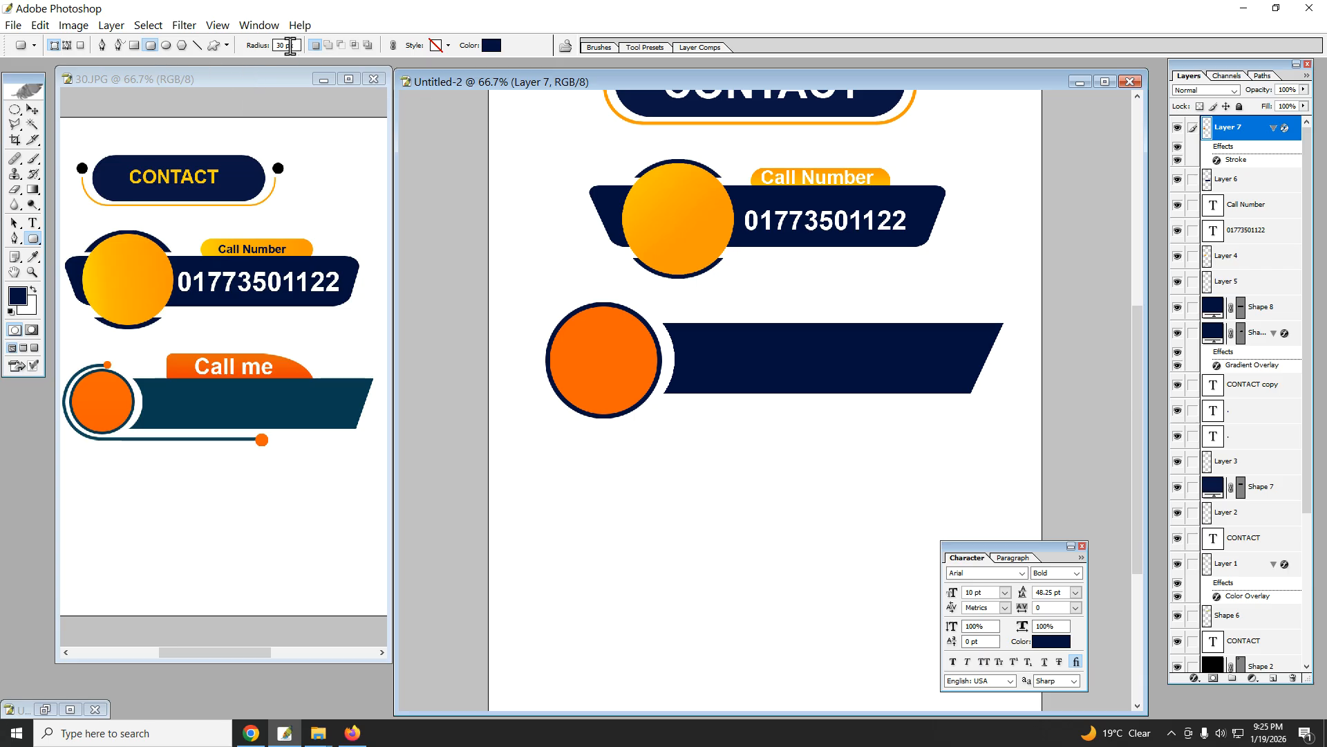
text(40)
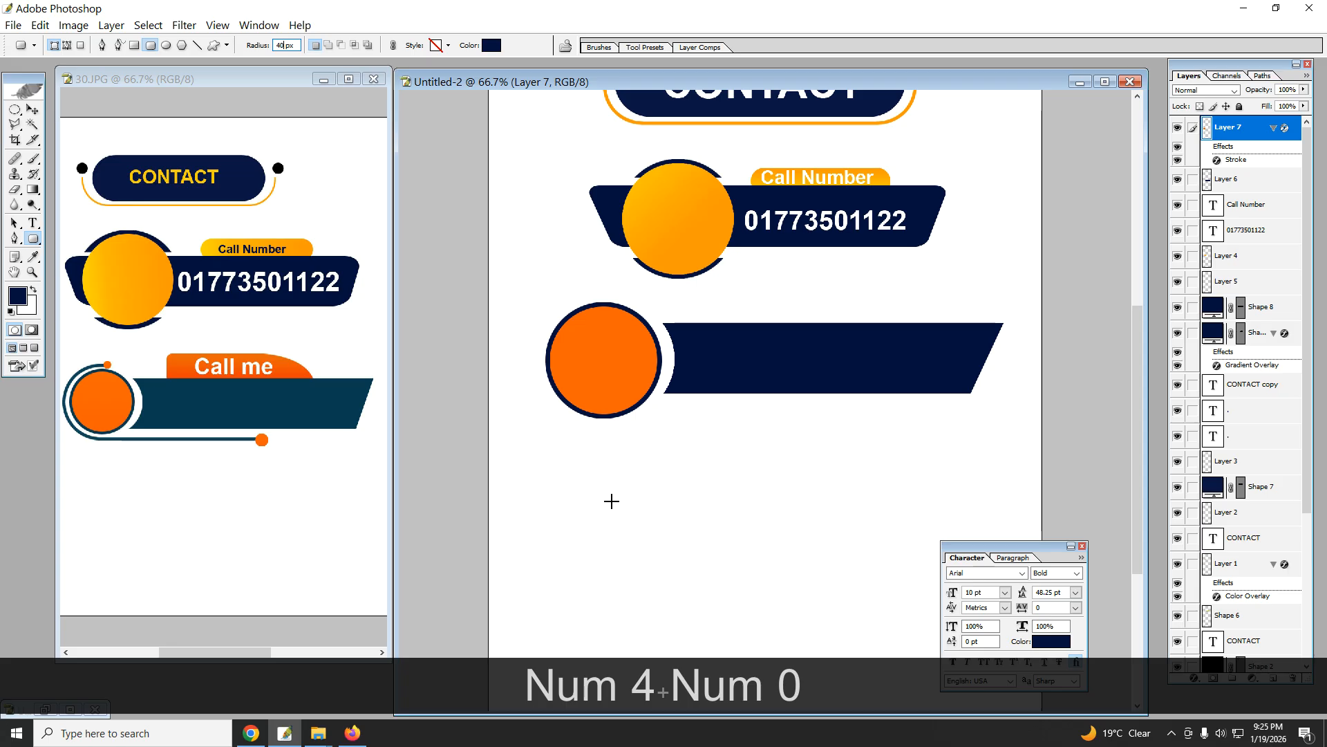
drag(584, 474, 864, 540)
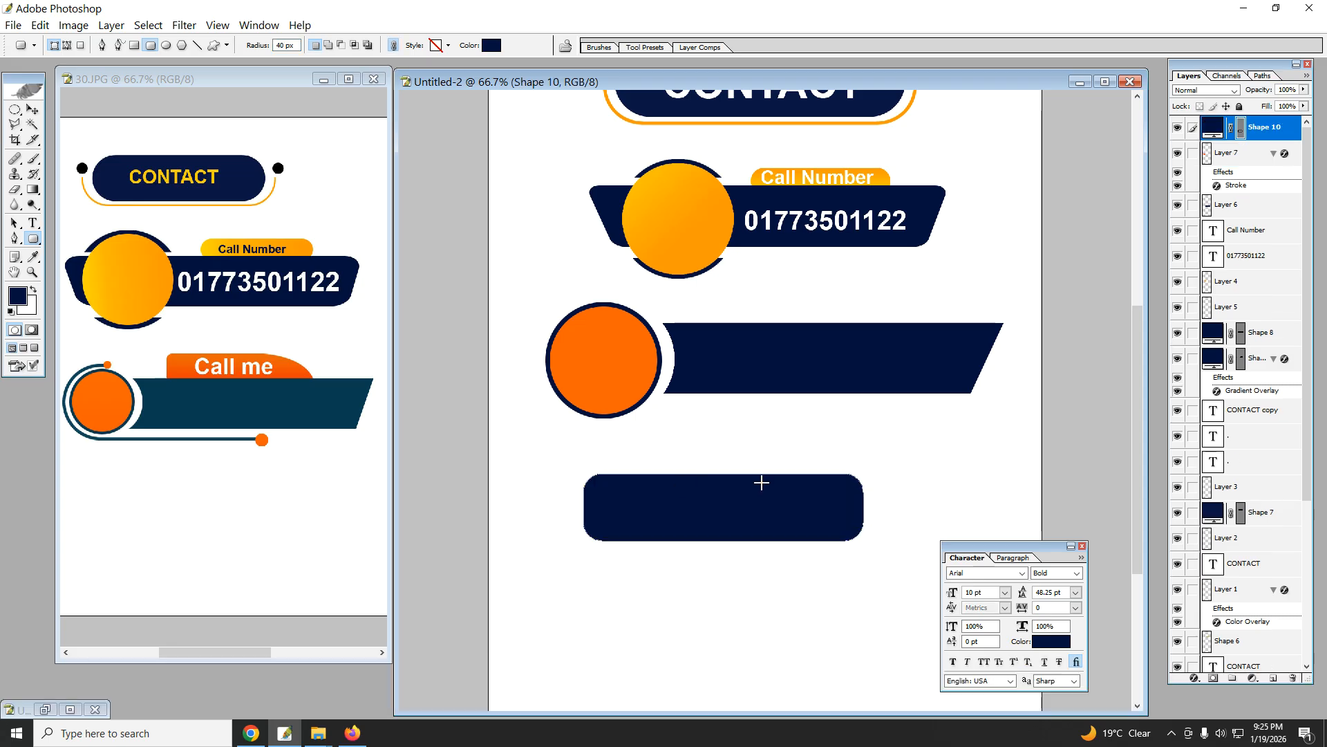
right_click(1282, 131)
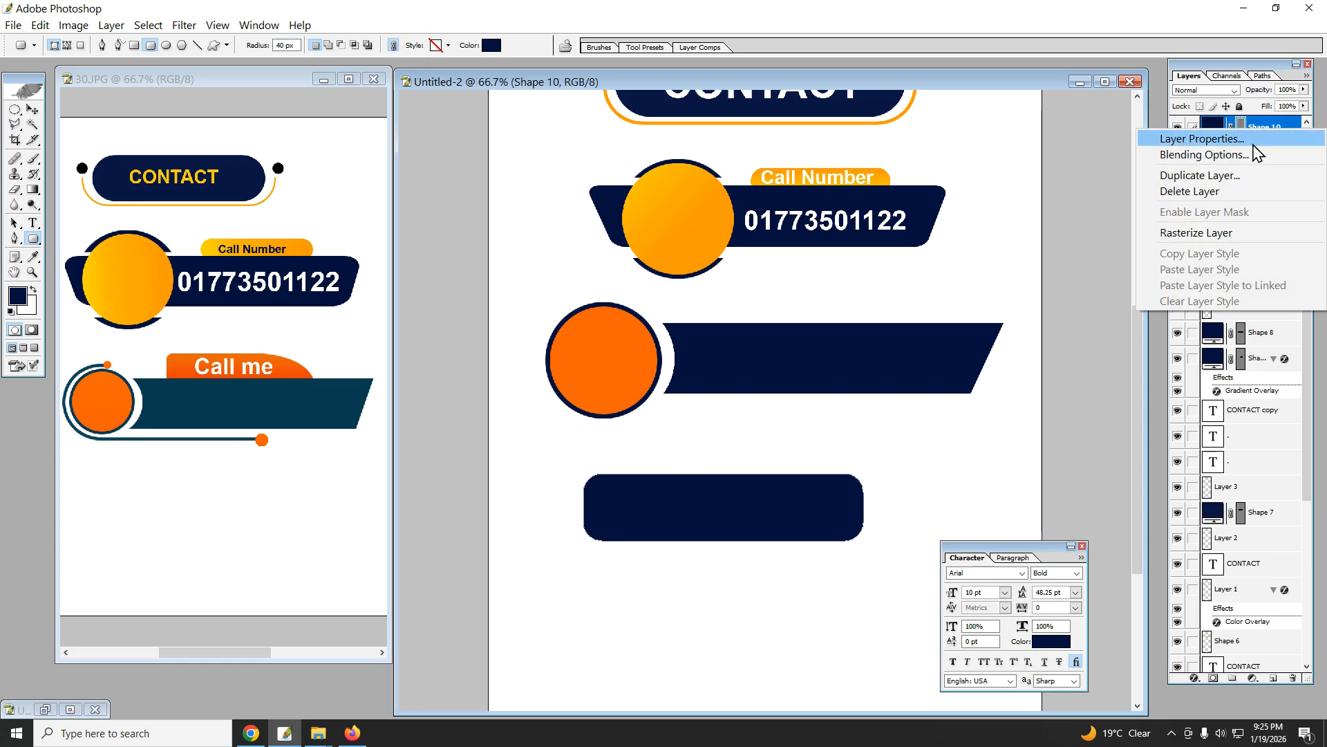
click(1204, 227)
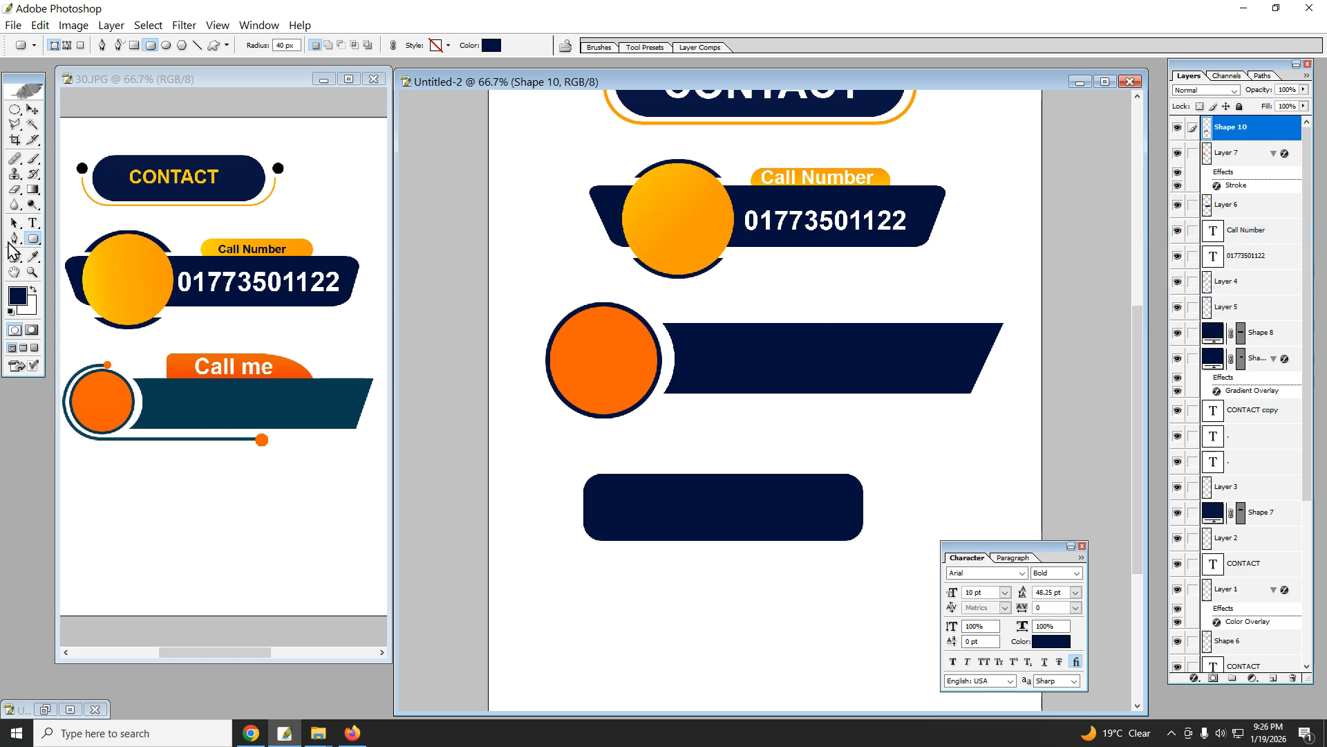
Trace a curved pen path over the rectangle's right end and erase that part
click(14, 238)
click(67, 45)
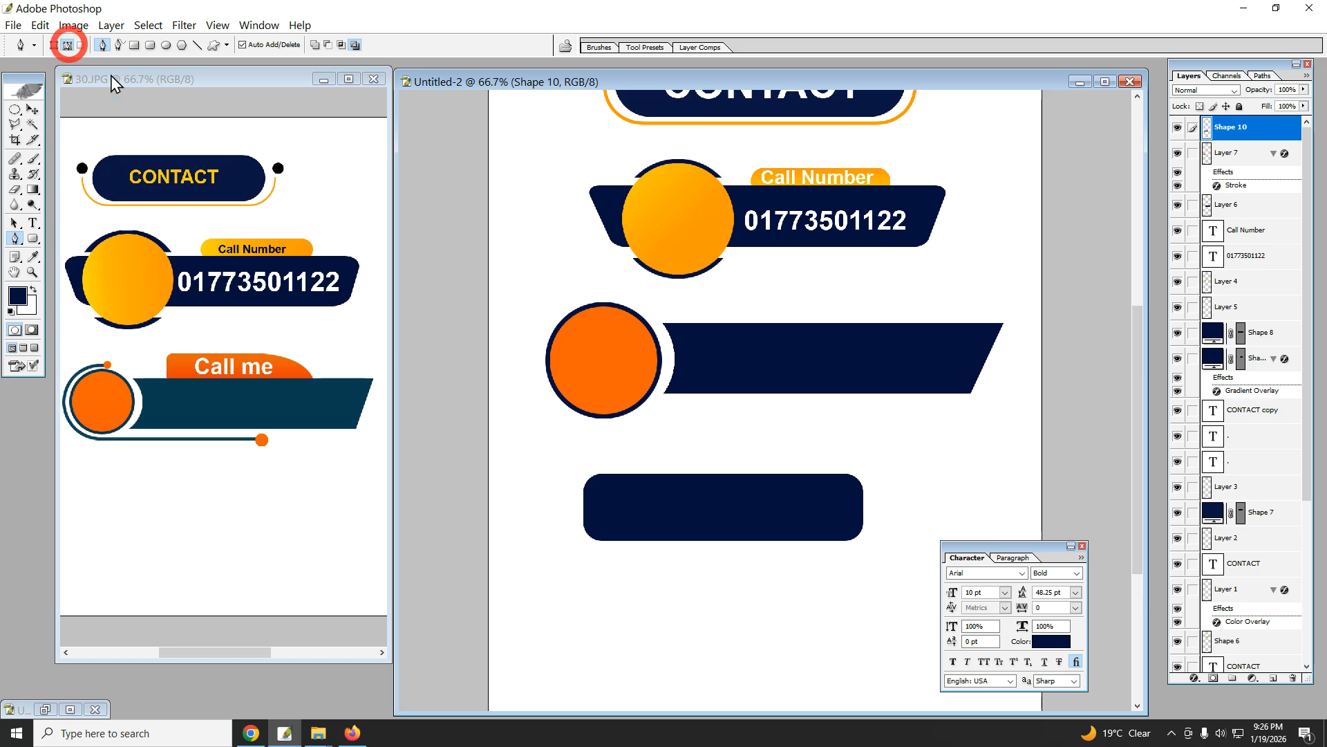
click(745, 474)
drag(848, 544, 845, 615)
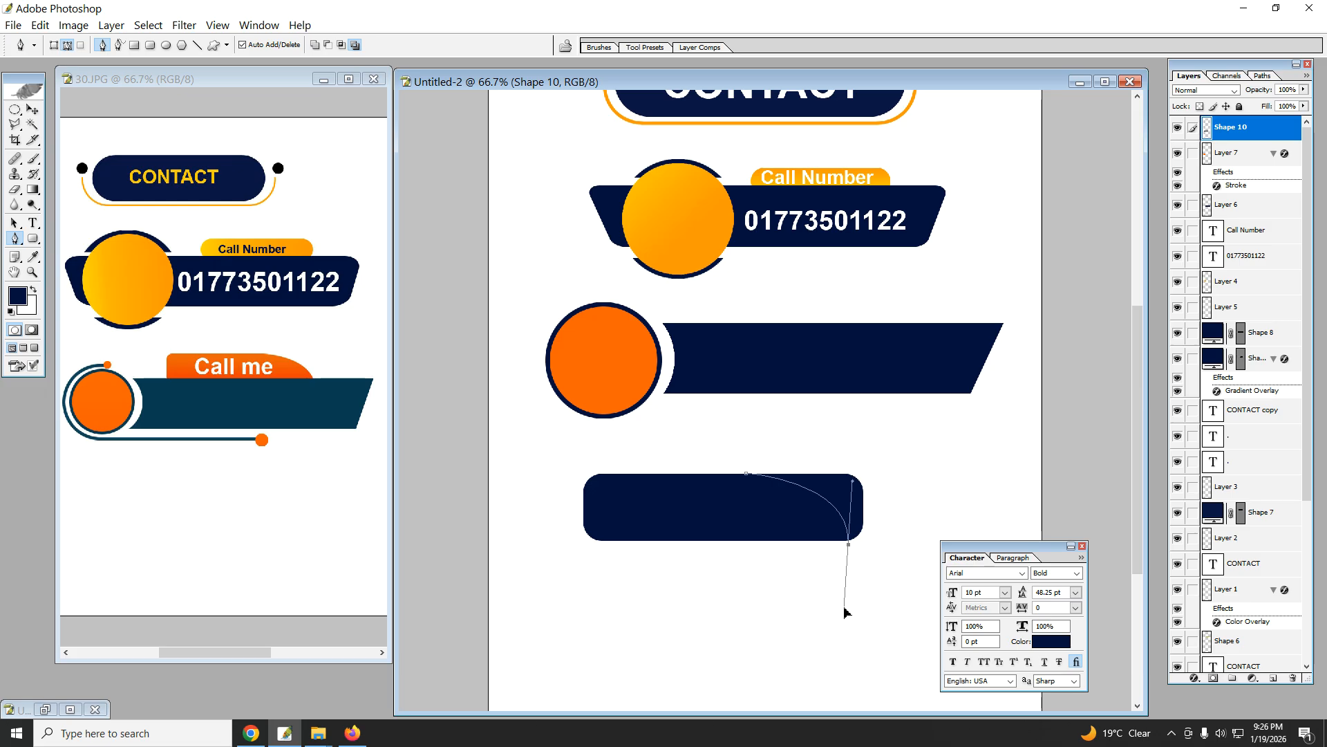
alt+click(848, 544)
click(856, 583)
click(900, 511)
drag(919, 454, 908, 446)
drag(856, 425, 832, 424)
click(767, 425)
click(734, 444)
key(ctrl+Return)
key(BackSpace)
key(ctrl+d)
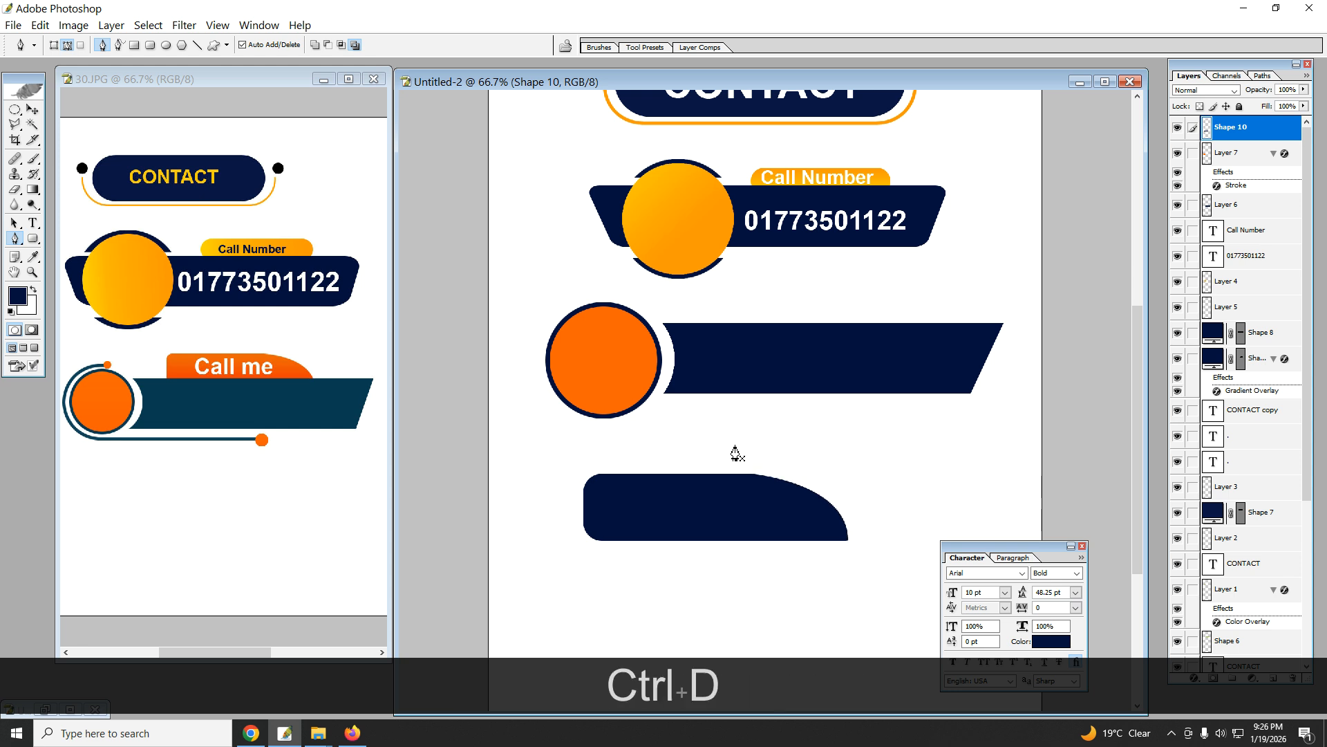
Move the curved Shape 10 tab up and to the right
key(v)
right_click(710, 507)
click(739, 519)
drag(710, 502, 803, 474)
right_click(1259, 134)
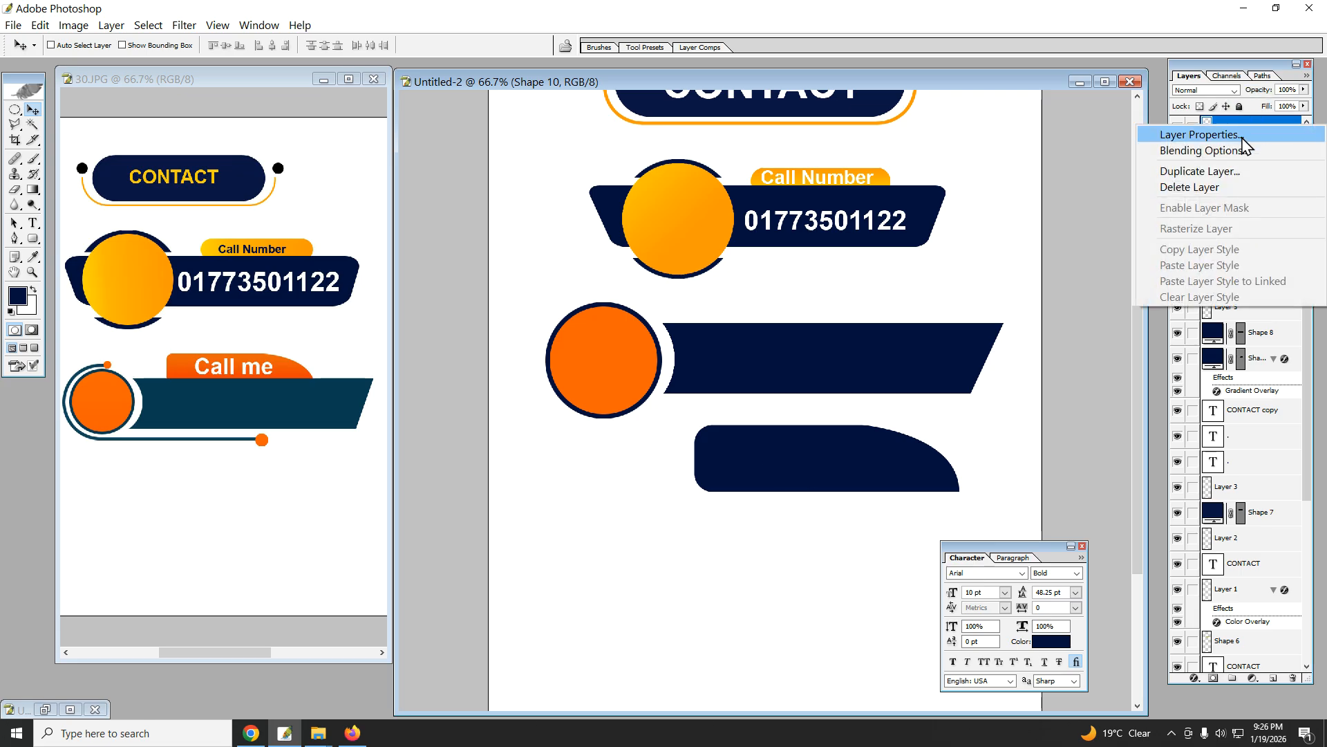
Give Shape 10 a yellow-to-deep-orange Gradient Overlay
click(1199, 147)
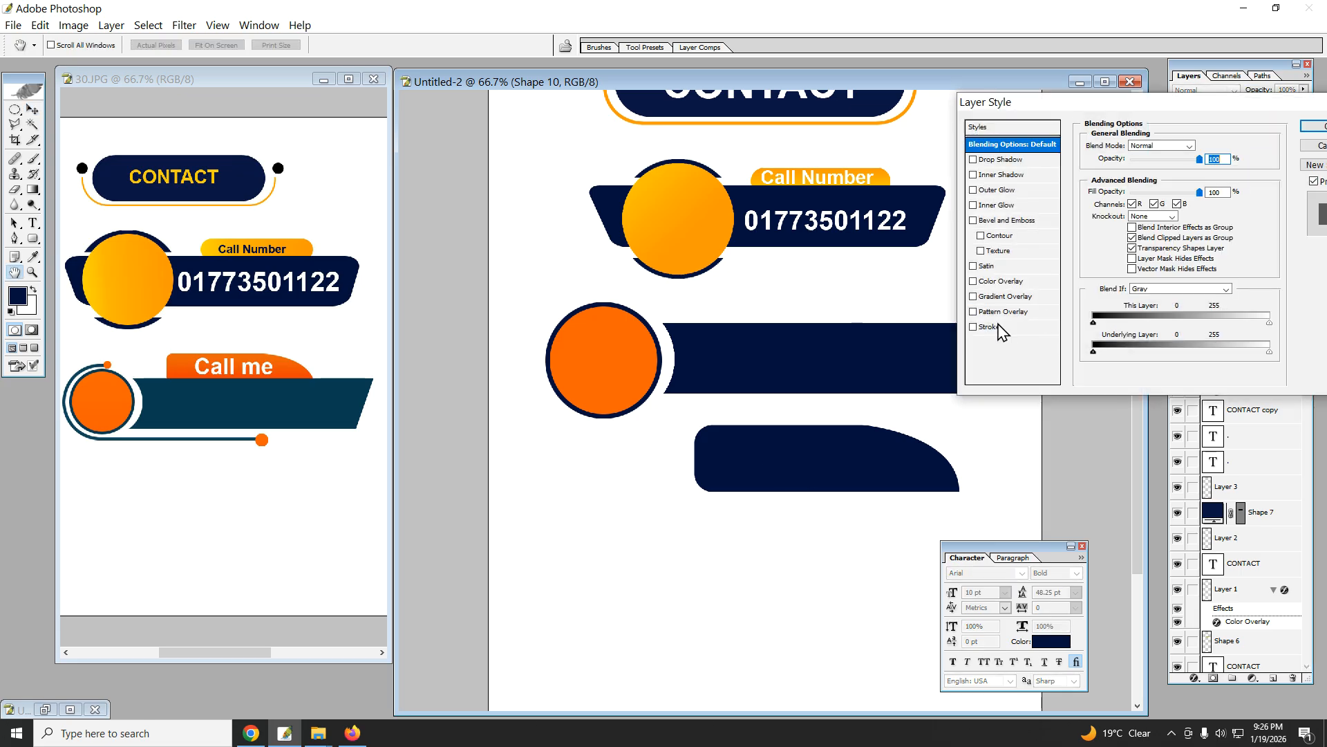
click(1003, 297)
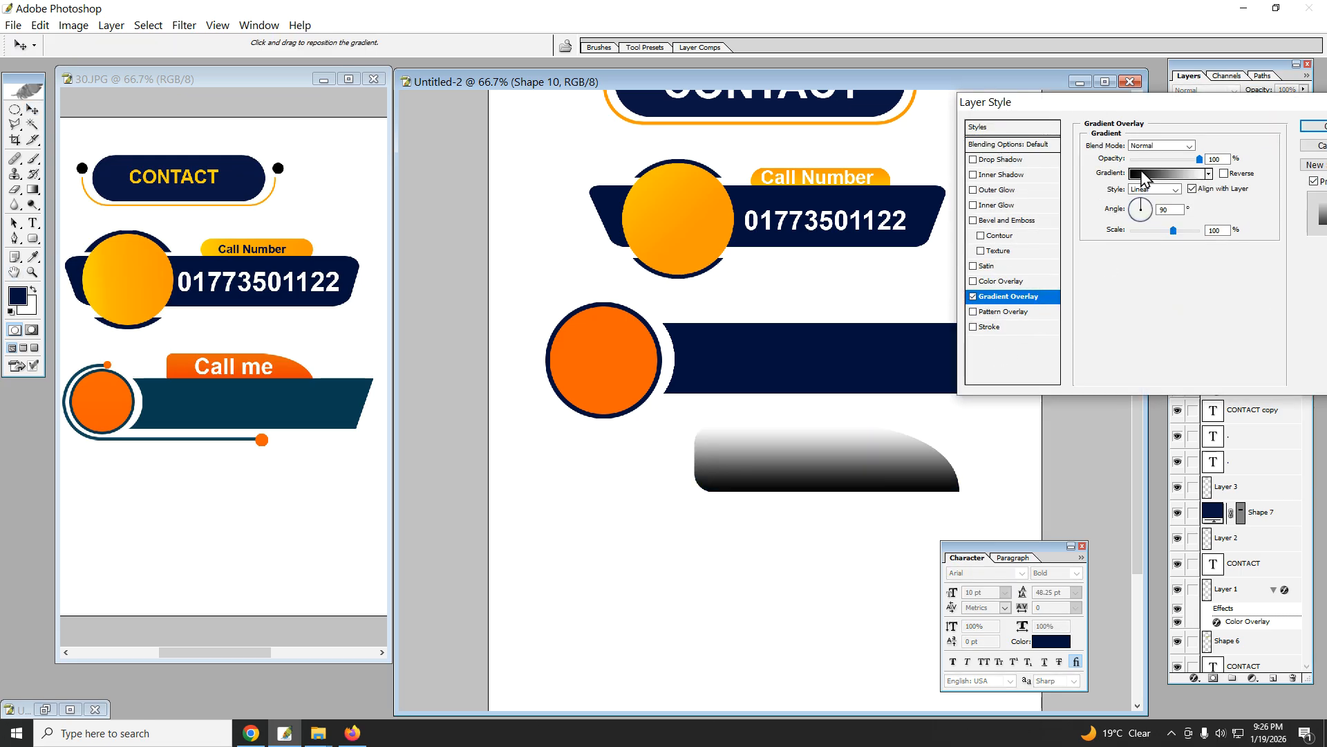
click(1142, 174)
click(1072, 168)
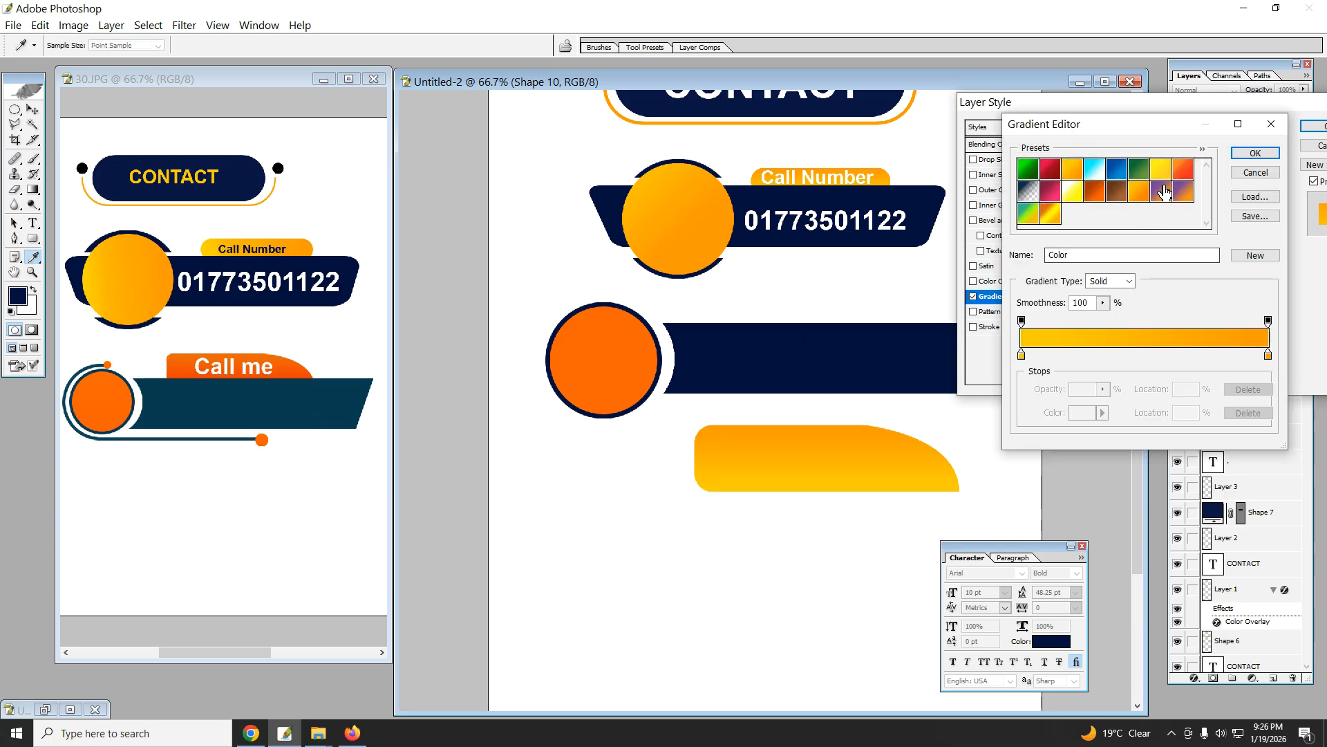
click(1094, 191)
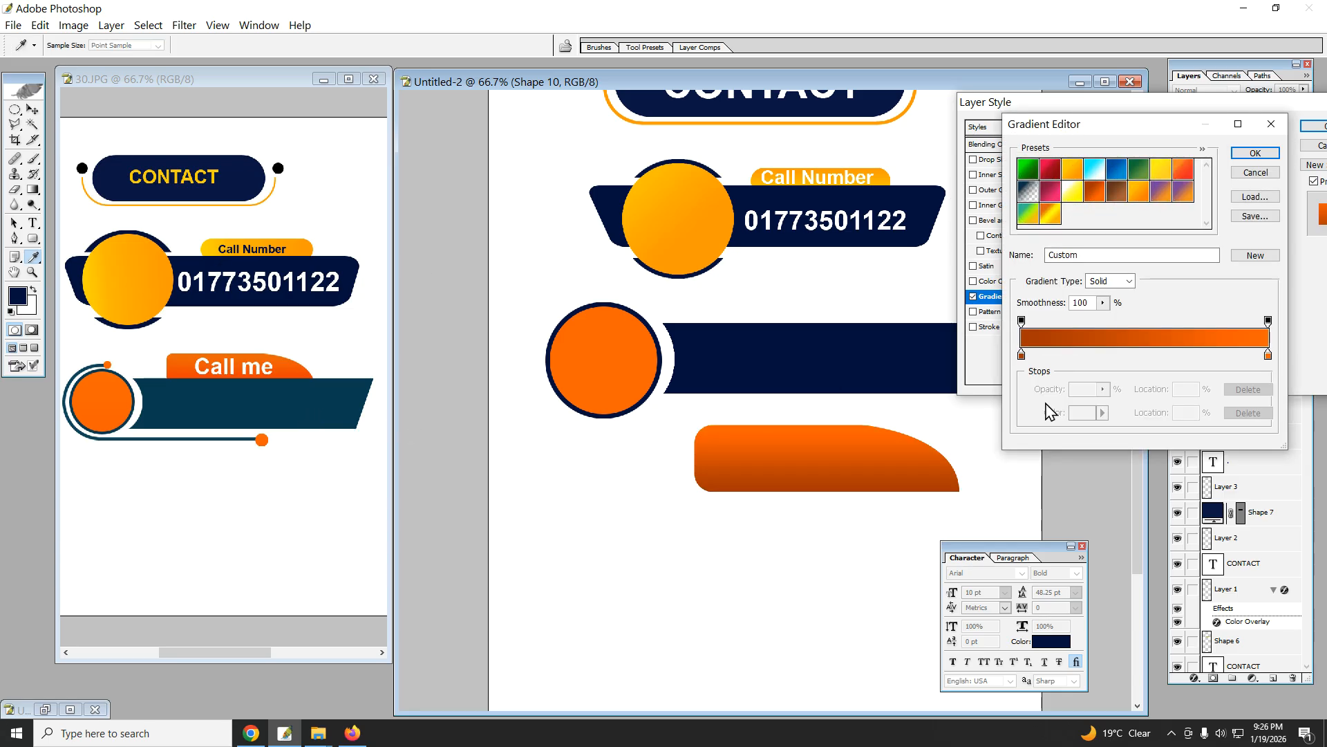
click(1255, 153)
click(1316, 126)
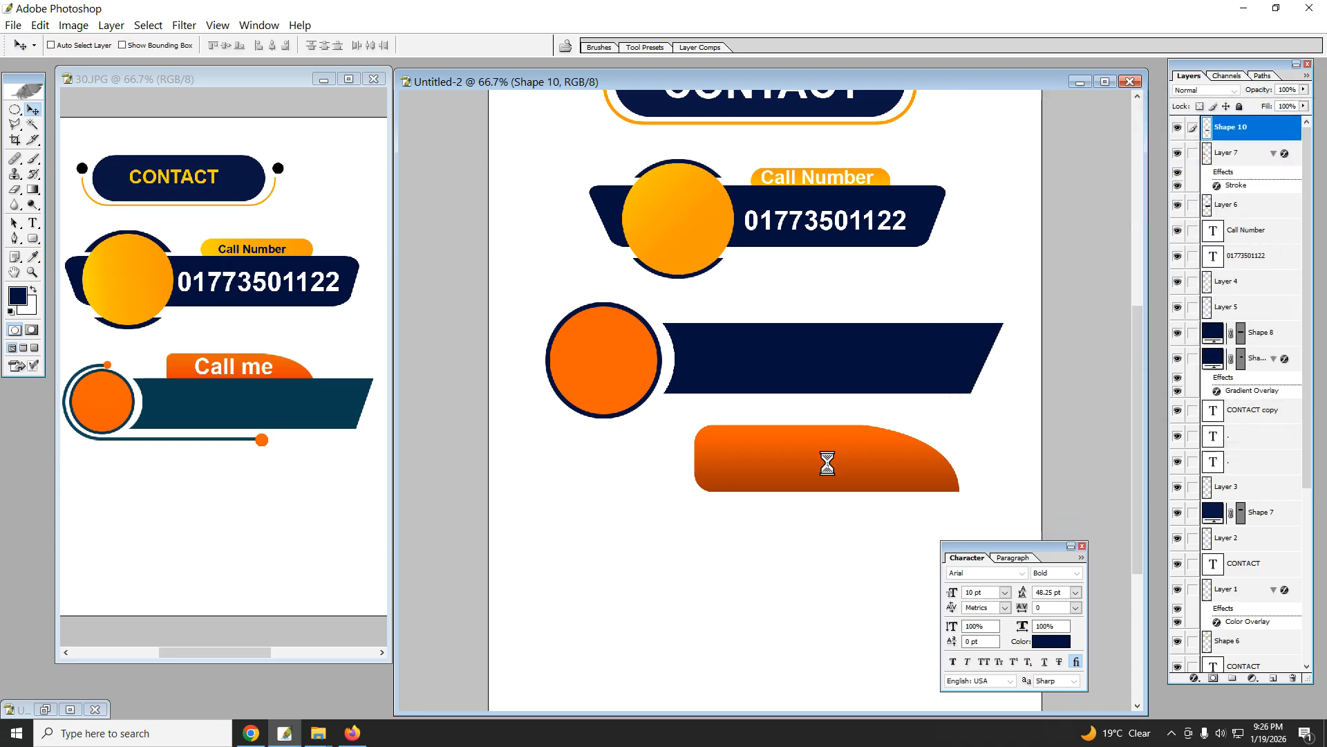
Move the orange tab onto the navy bar's top, make it smaller, and send it behind the bar
right_click(804, 459)
click(824, 471)
drag(810, 476, 843, 335)
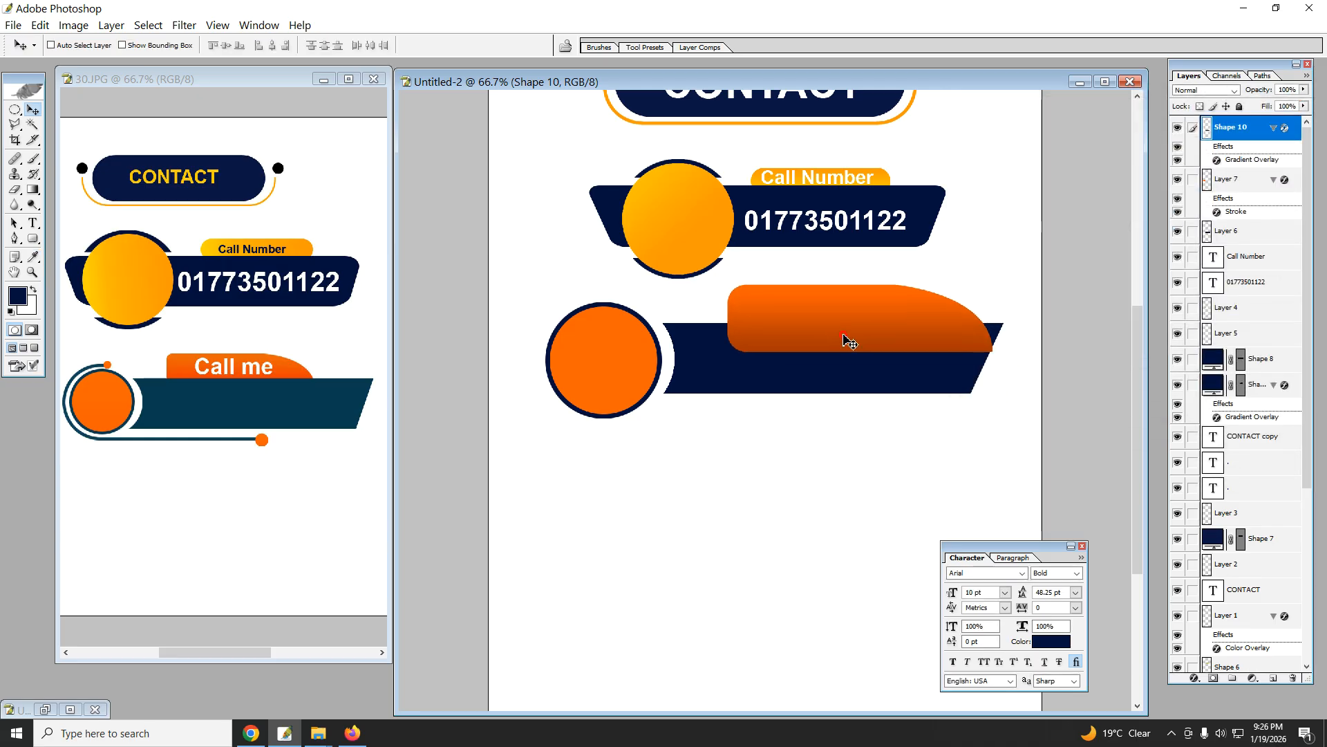
key(ctrl+t)
drag(993, 330, 966, 330)
drag(868, 352, 868, 334)
double_click(866, 328)
key(Return)
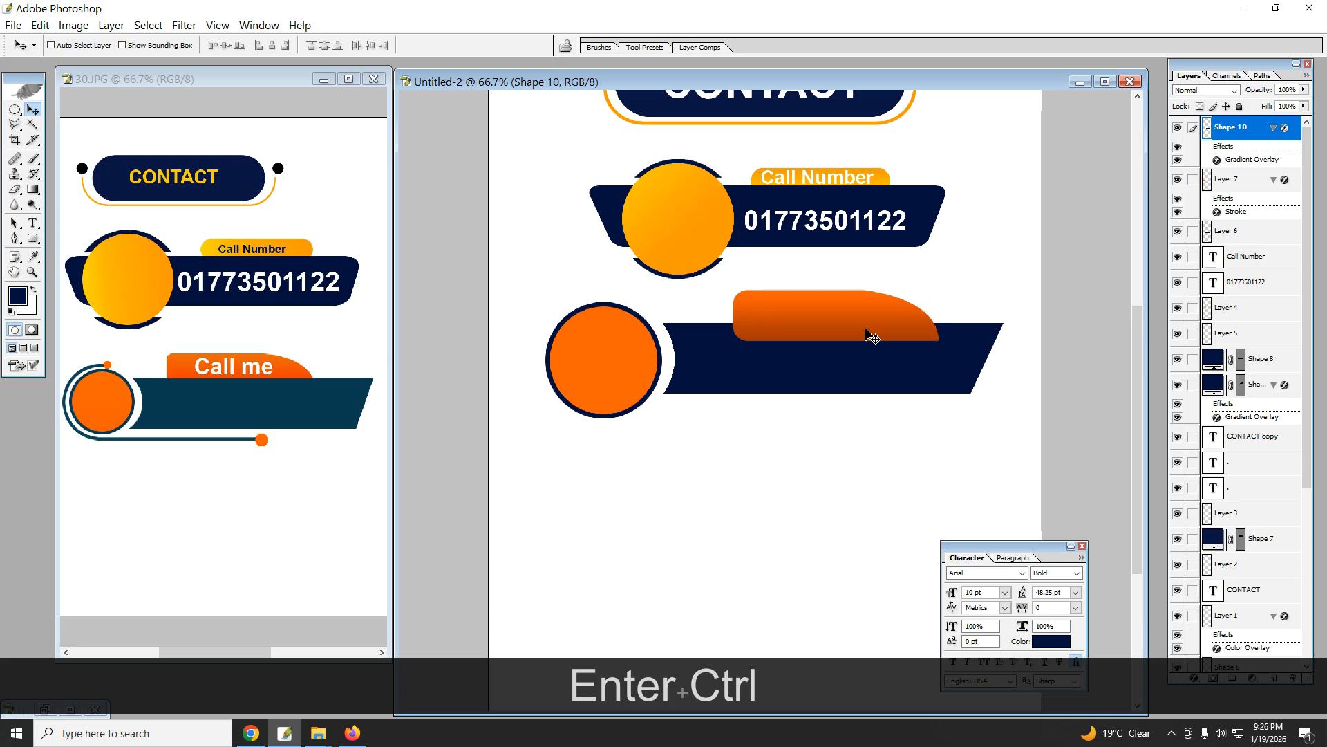
key(ctrl+bracketleft)
key(ctrl+bracketleft)
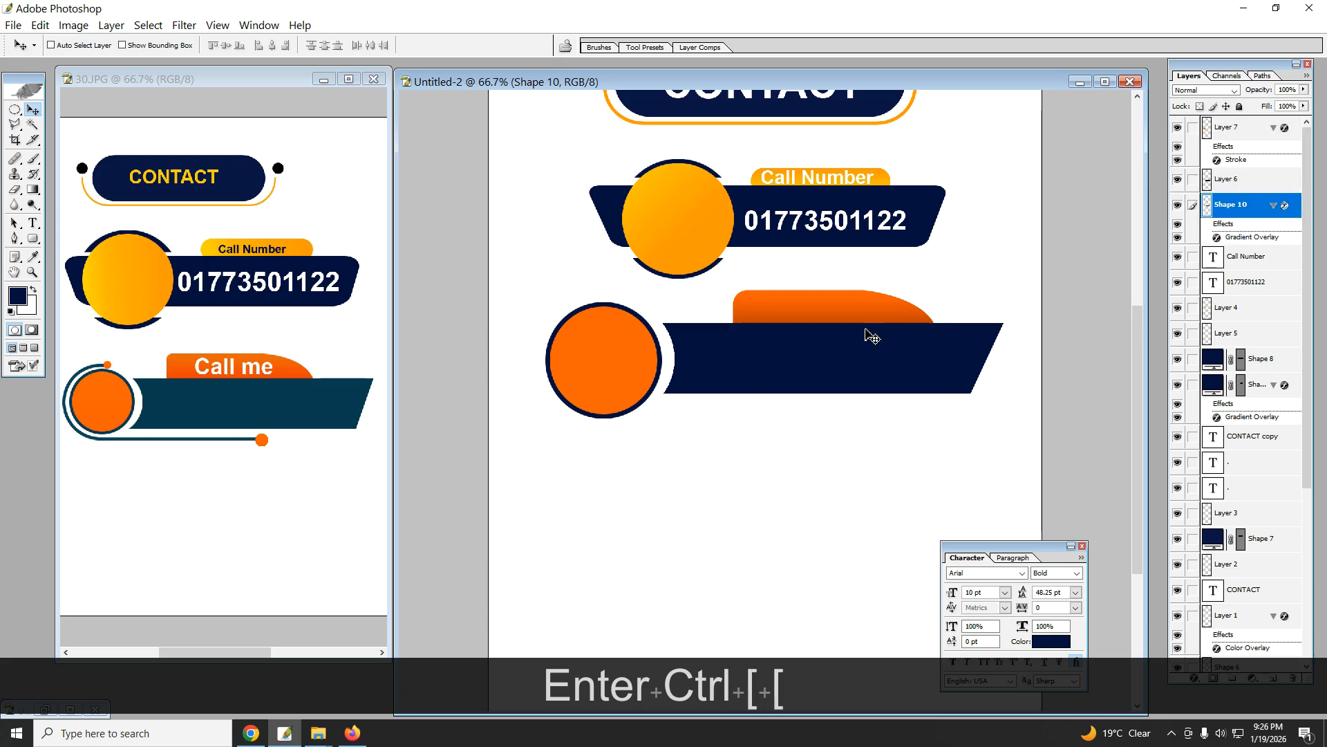
right_click(820, 304)
Nudge the orange tab and copy the phone-number text into the lower navy bar, on top
click(856, 315)
drag(824, 310, 838, 308)
right_click(840, 230)
click(852, 232)
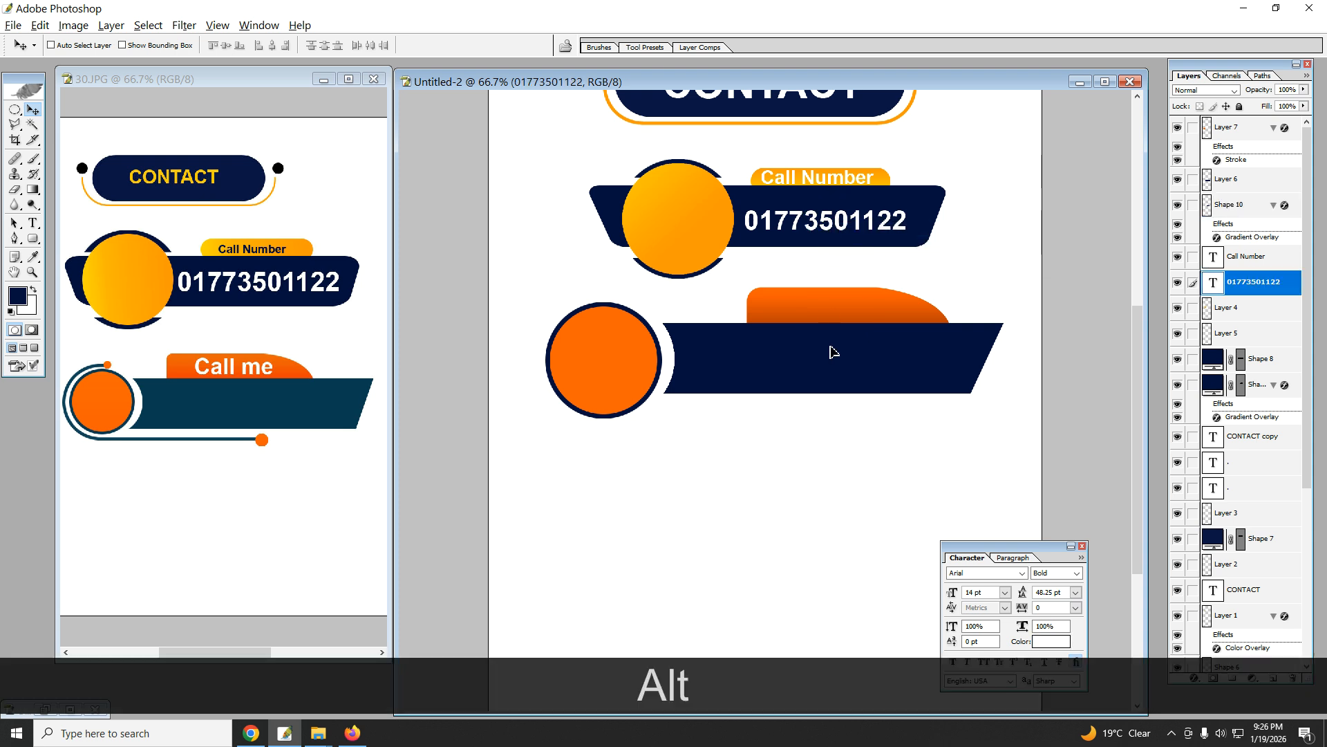
drag(832, 352, 834, 363)
key(ctrl+alt+shift+bracketright)
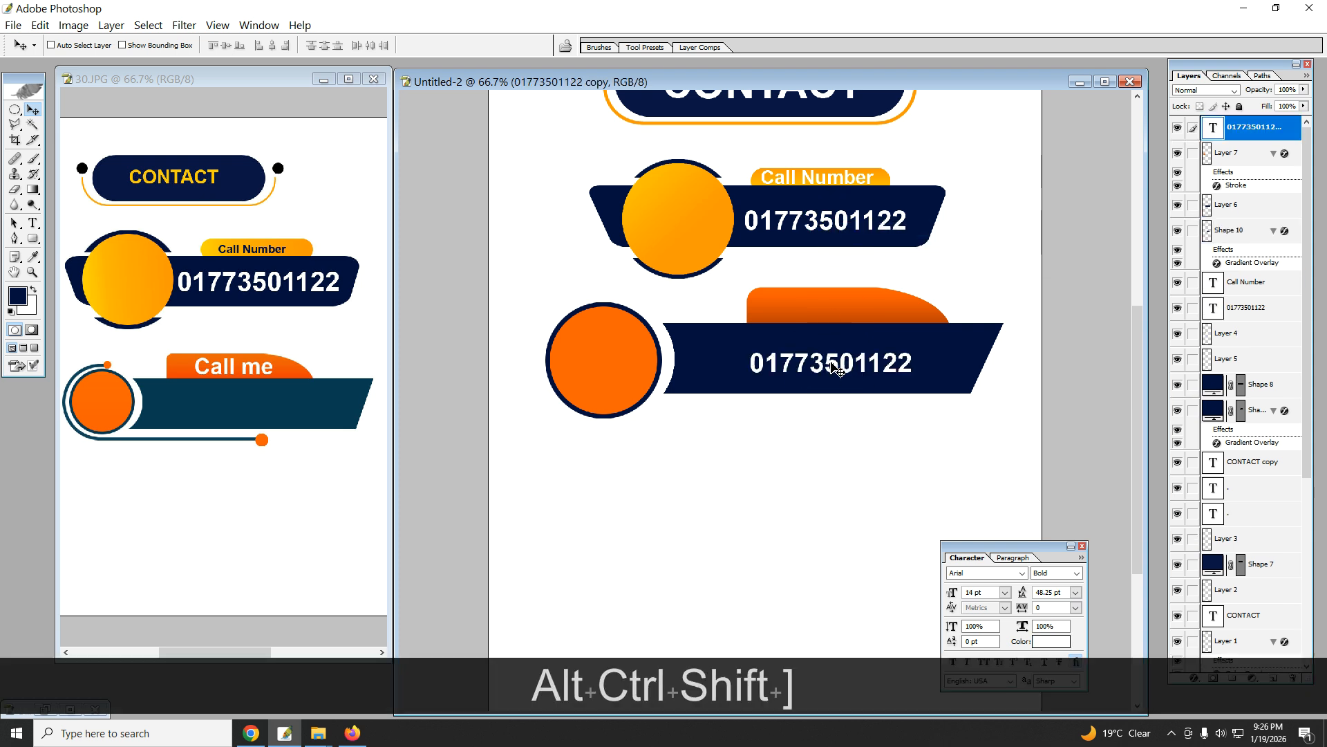
Retype the copied text as 'Call Me' and move it onto the orange tab
key(t)
click(911, 364)
drag(912, 362, 721, 355)
key(BackSpace)
text(C)
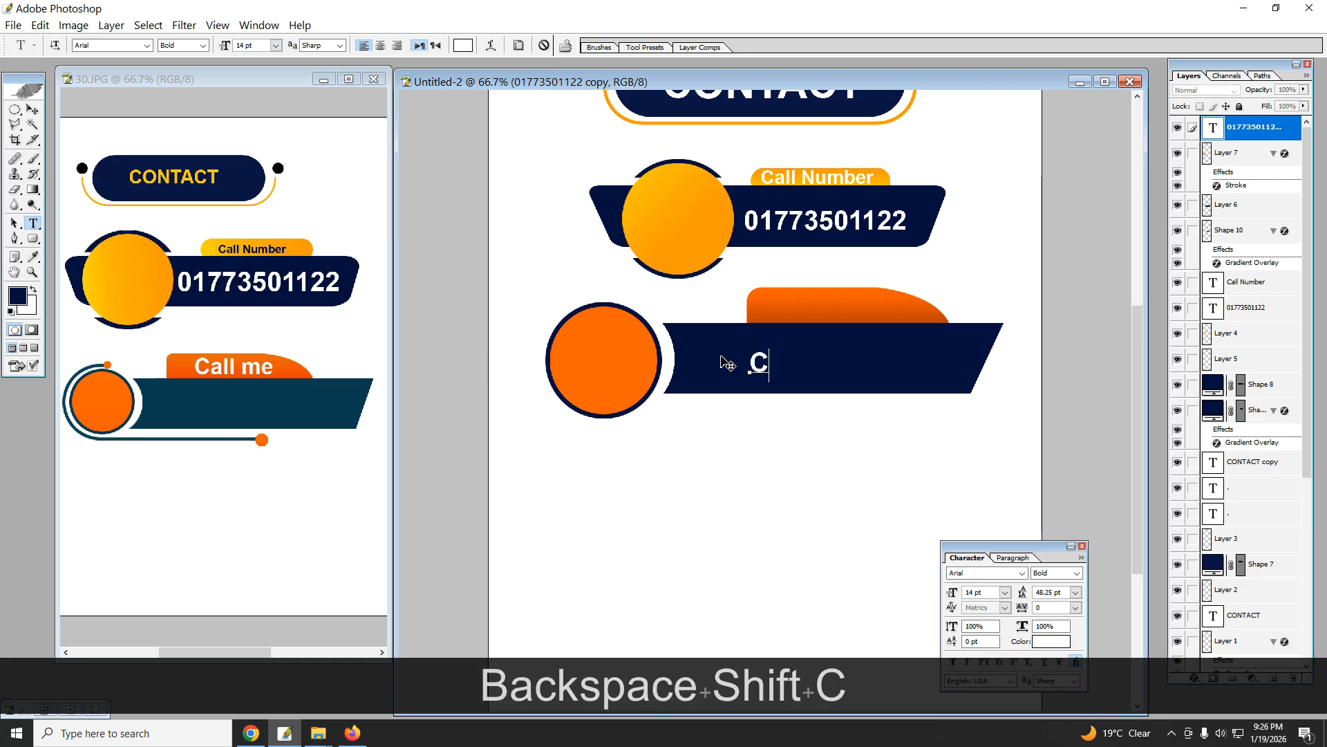
text(all Me)
key(Return)
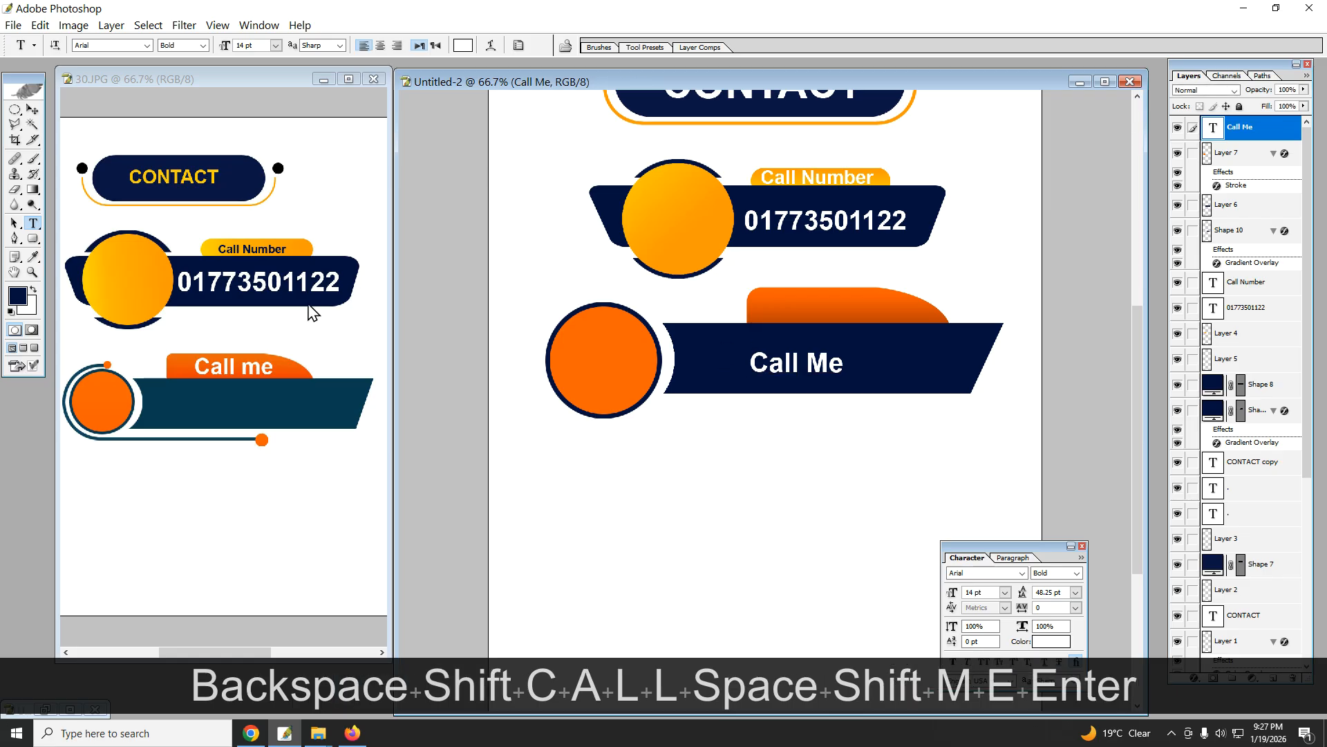
click(32, 109)
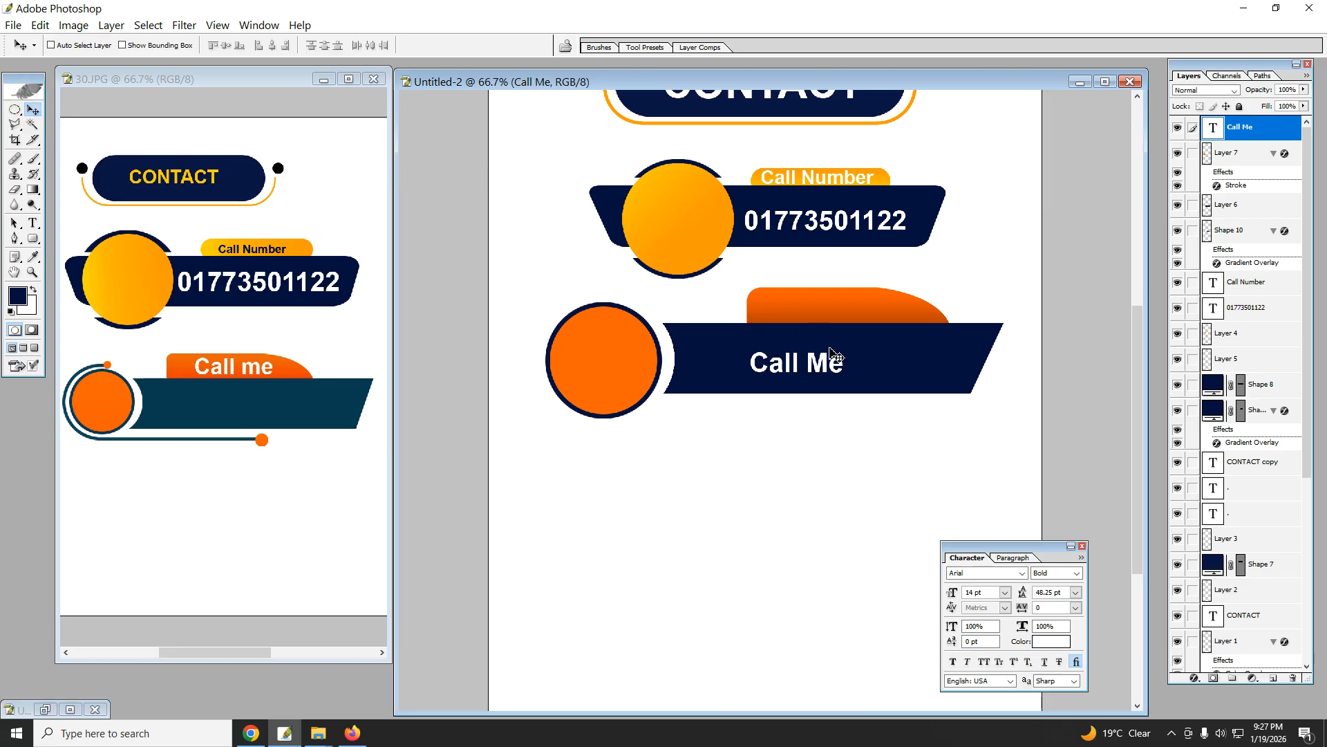
drag(827, 366, 824, 311)
Select the tab and Call Me layers in turn, then nudge the orange circle a few pixels
right_click(893, 310)
click(902, 315)
right_click(868, 309)
click(864, 309)
right_click(613, 367)
click(616, 372)
drag(616, 372, 618, 371)
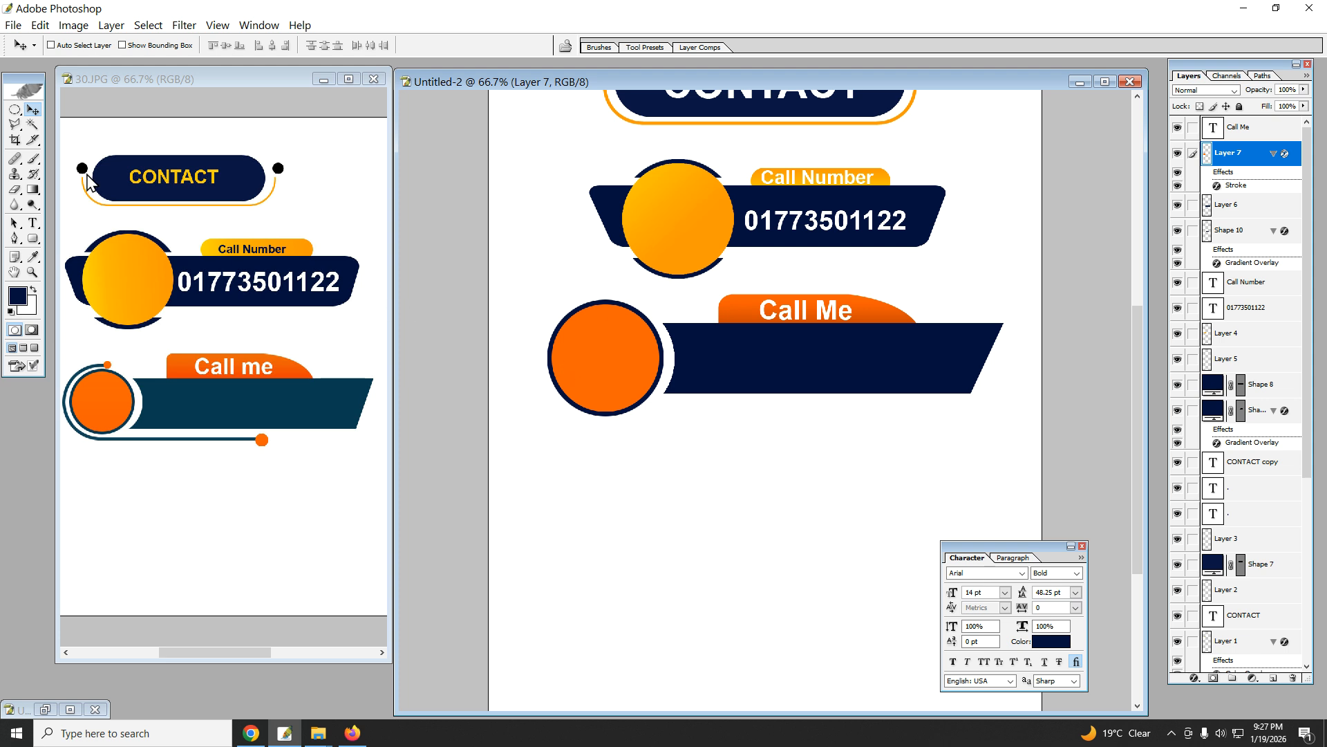
Draw a 100 px-radius rounded rectangle path around the Call Me bar and make it a selection
click(33, 238)
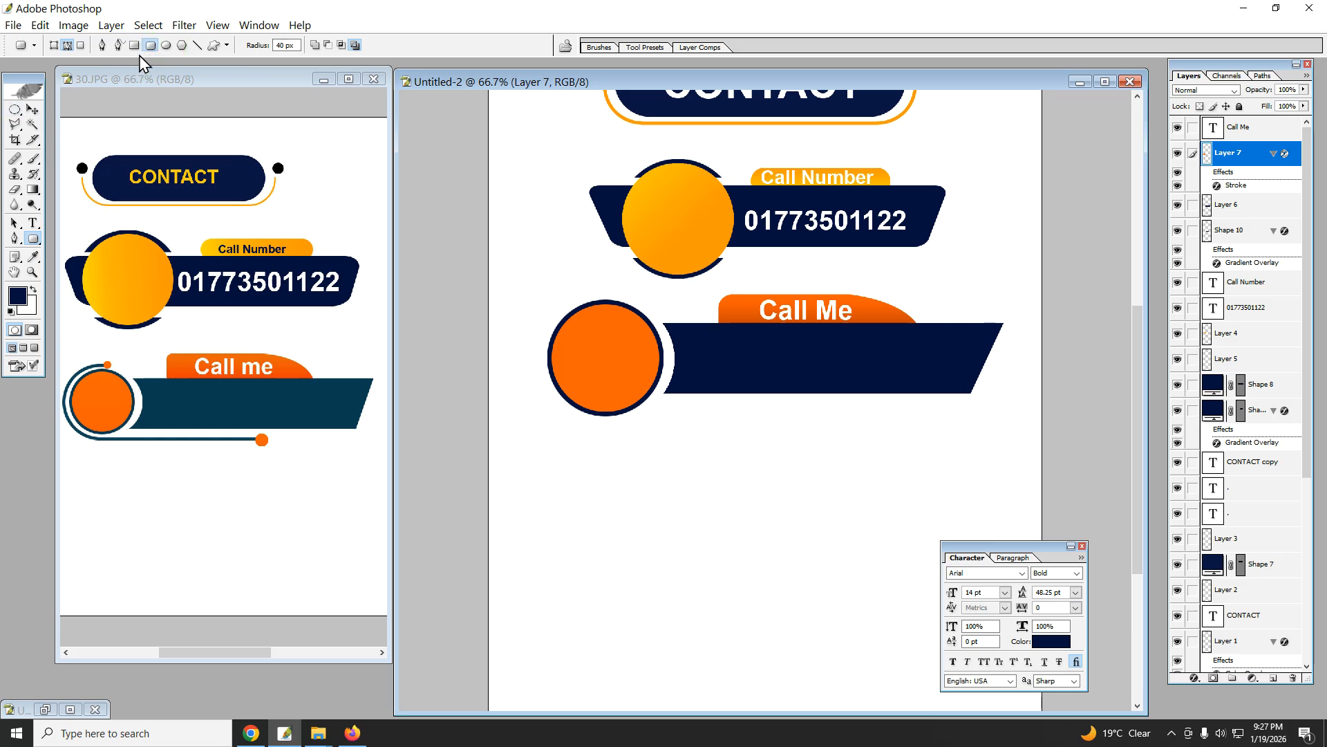
double_click(278, 45)
text(100)
drag(508, 291, 1014, 398)
key(ctrl+Return)
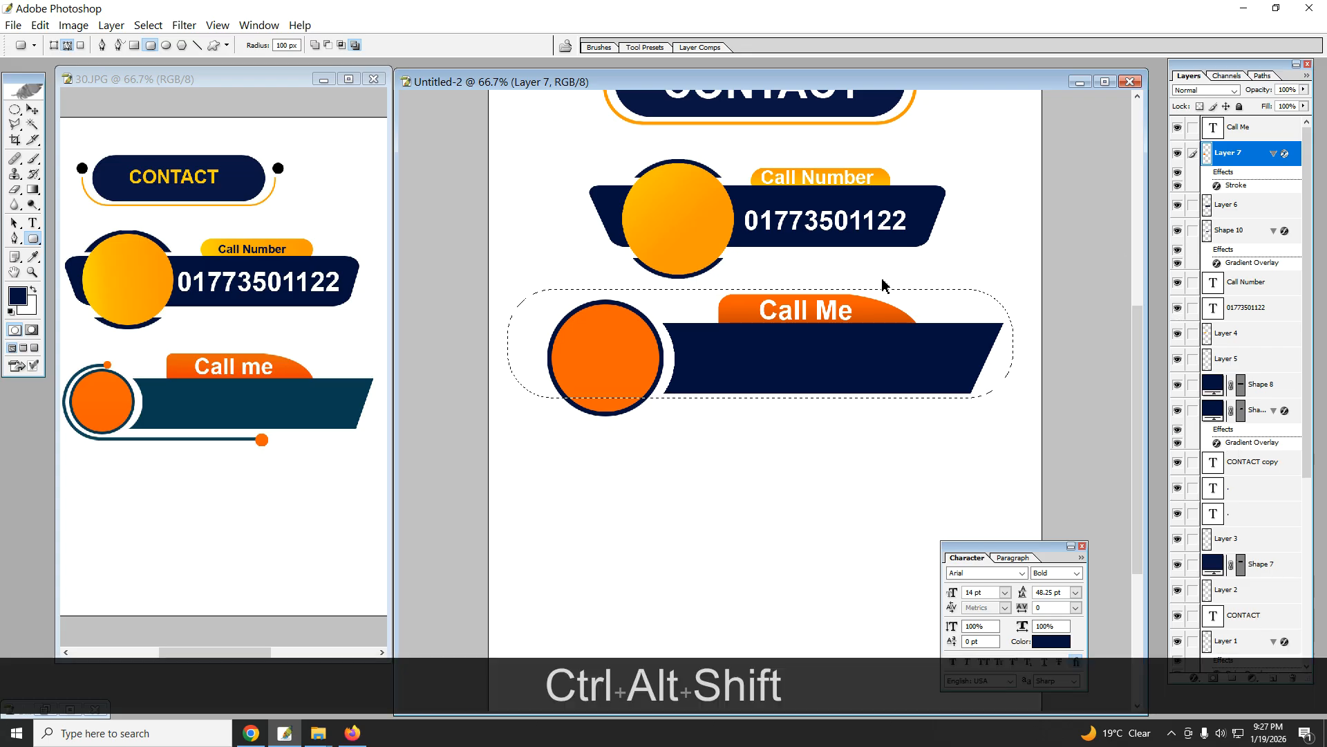
Stroke the selection in navy on a new Layer 8, then deselect
key(ctrl+alt+shift+n)
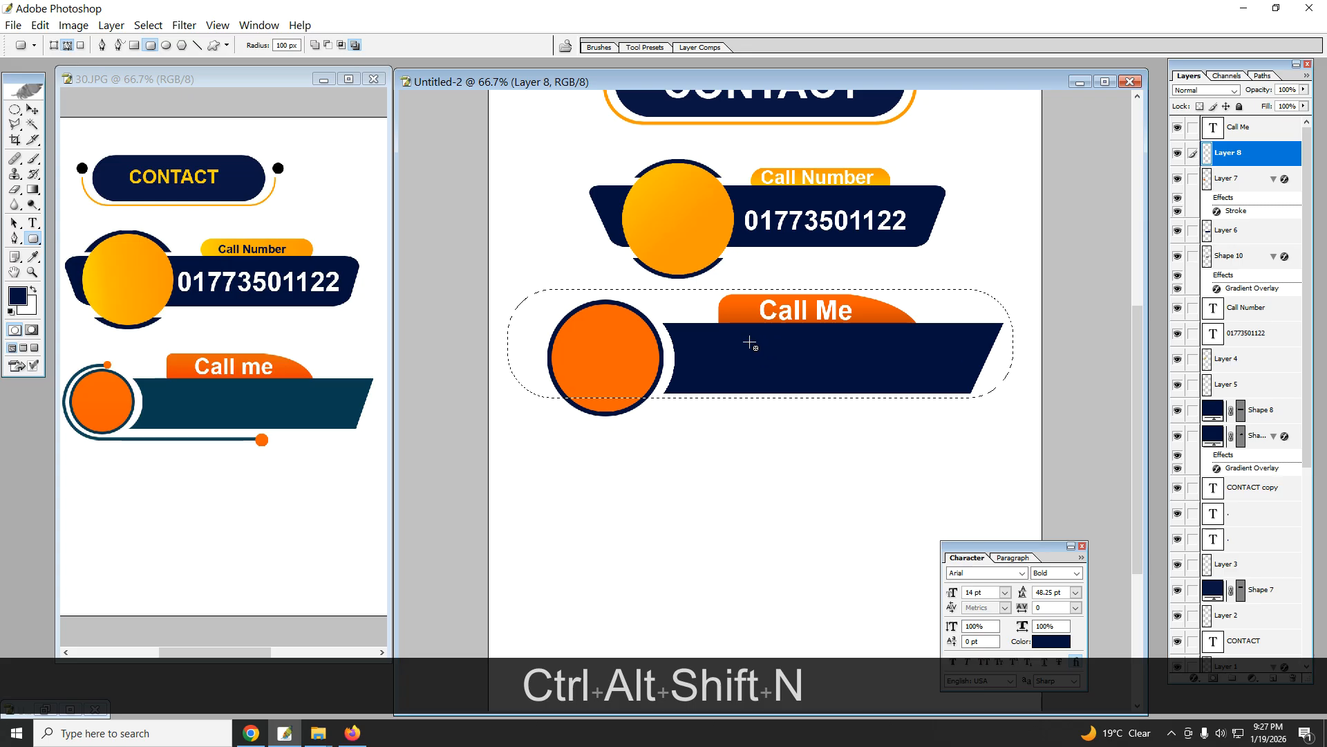
key(m)
right_click(795, 340)
click(881, 544)
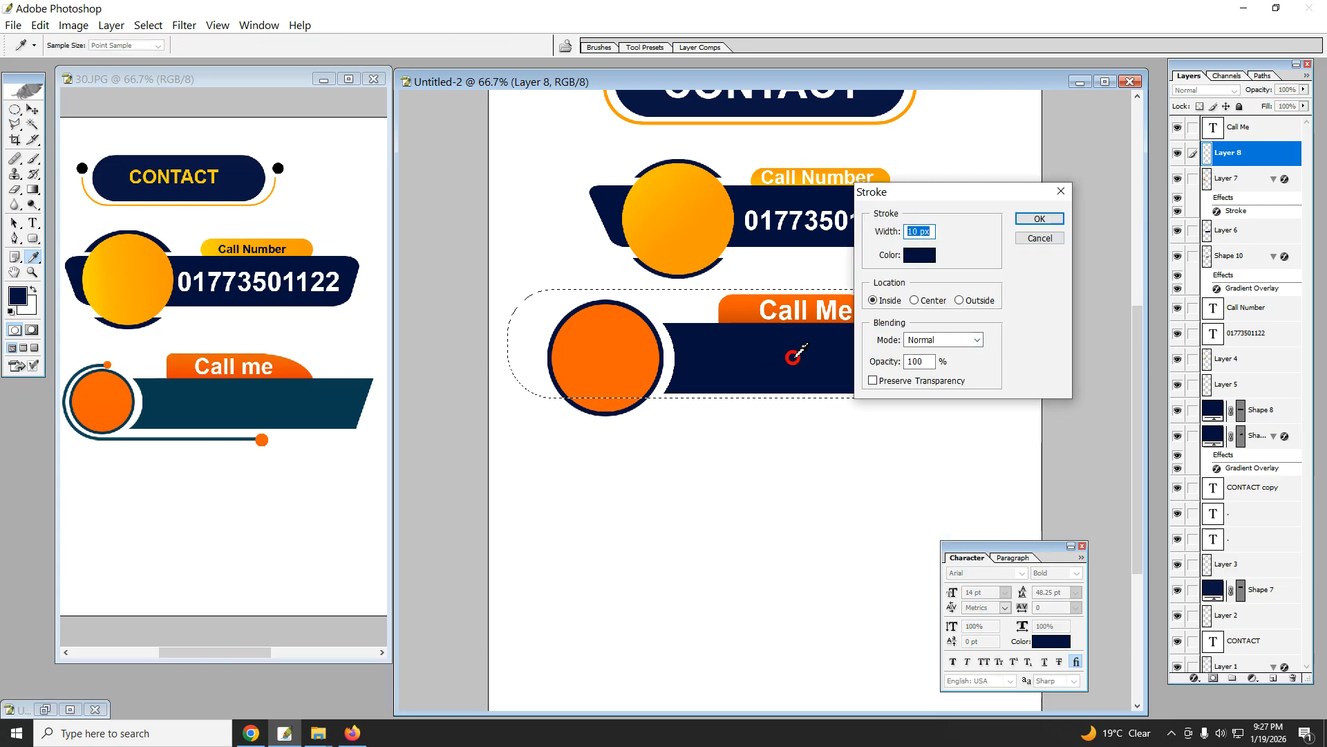
click(1040, 219)
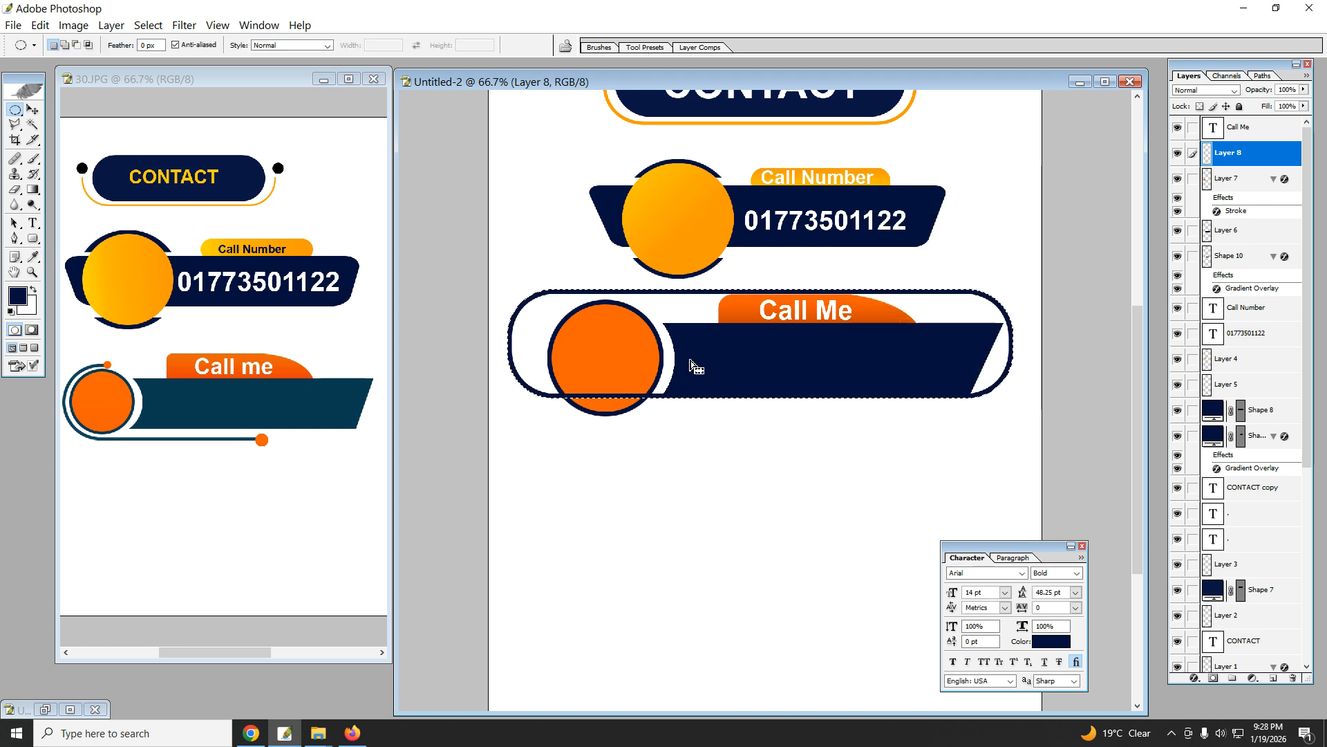
key(ctrl+d)
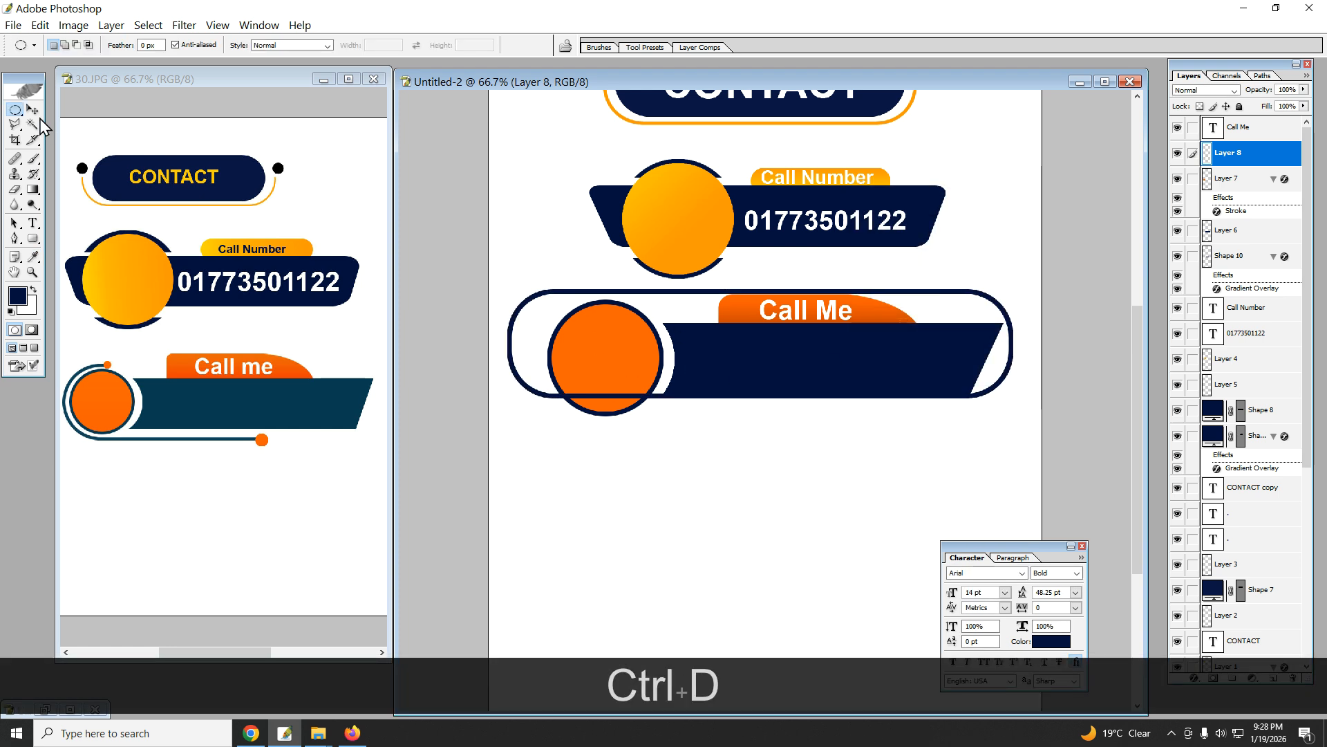
click(32, 109)
Shift the rounded outline right and down
right_click(715, 296)
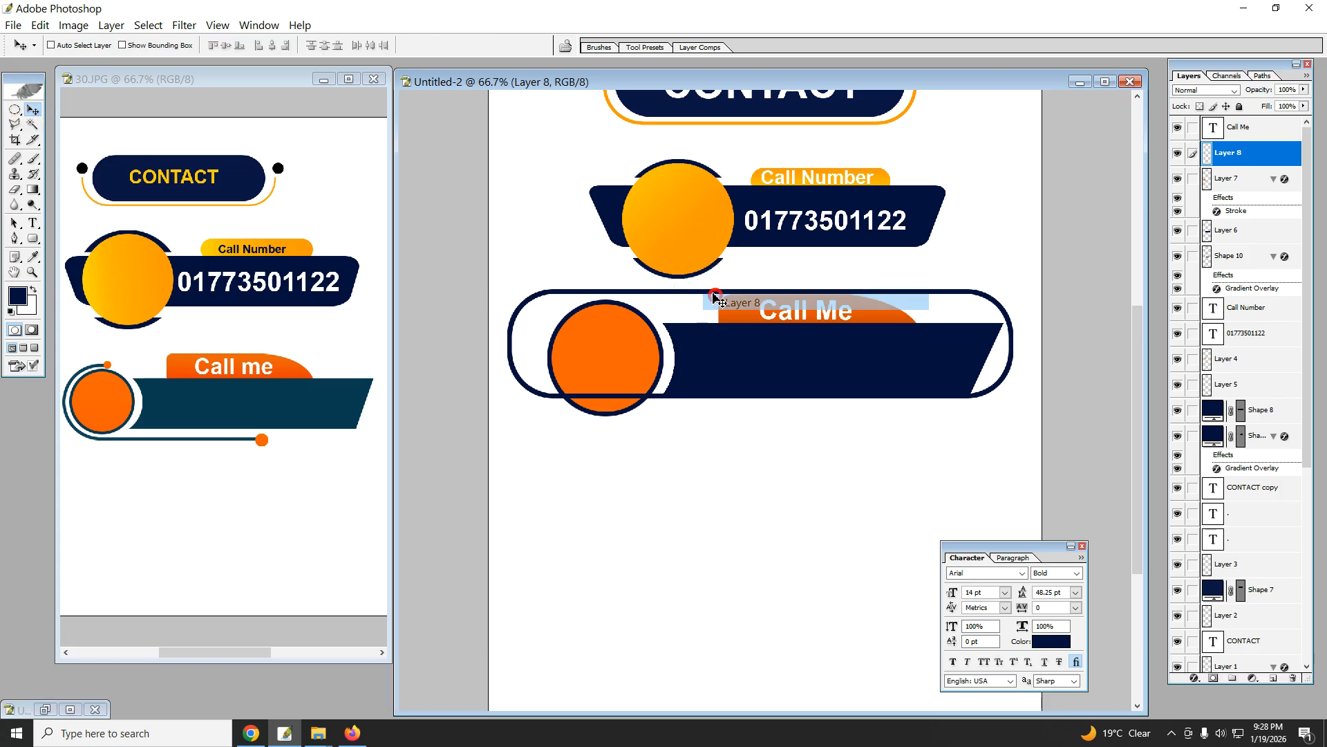
click(713, 301)
drag(712, 301, 739, 310)
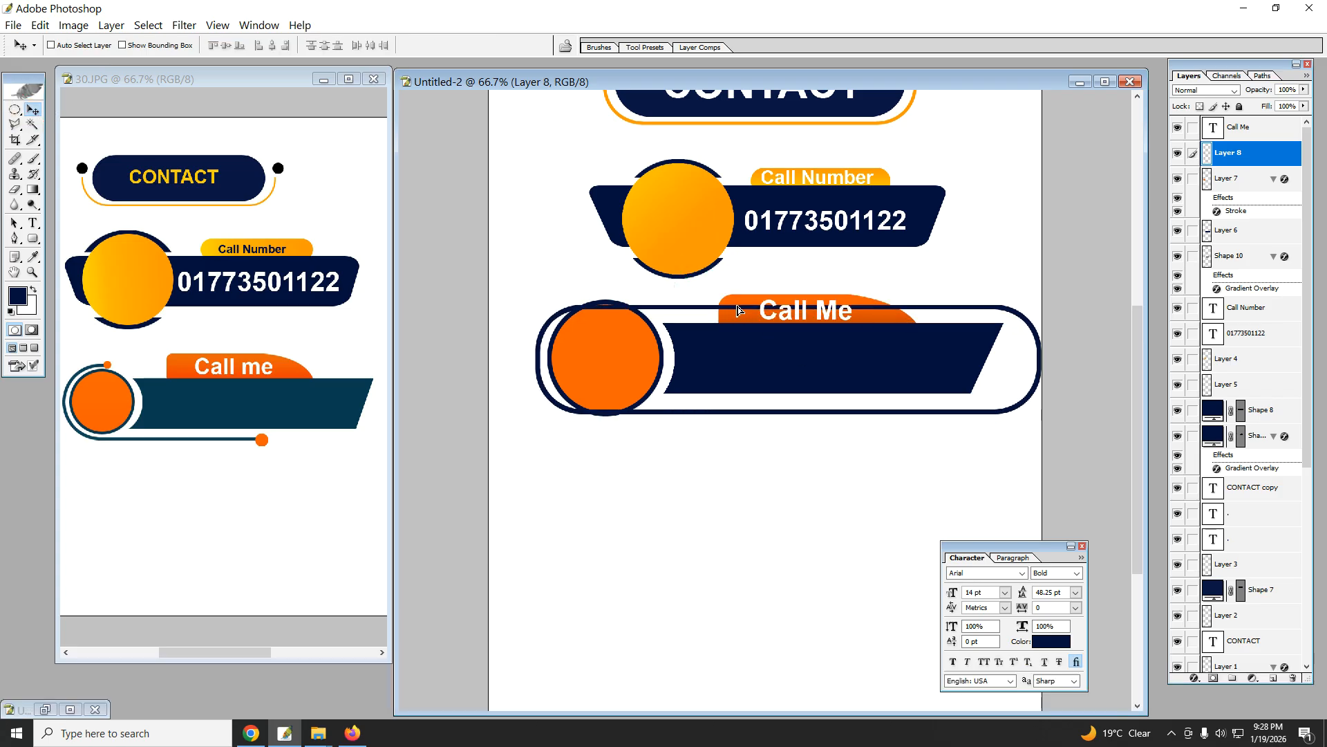
Shrink the orange circle to about 89% and move it slightly right
right_click(583, 329)
click(609, 338)
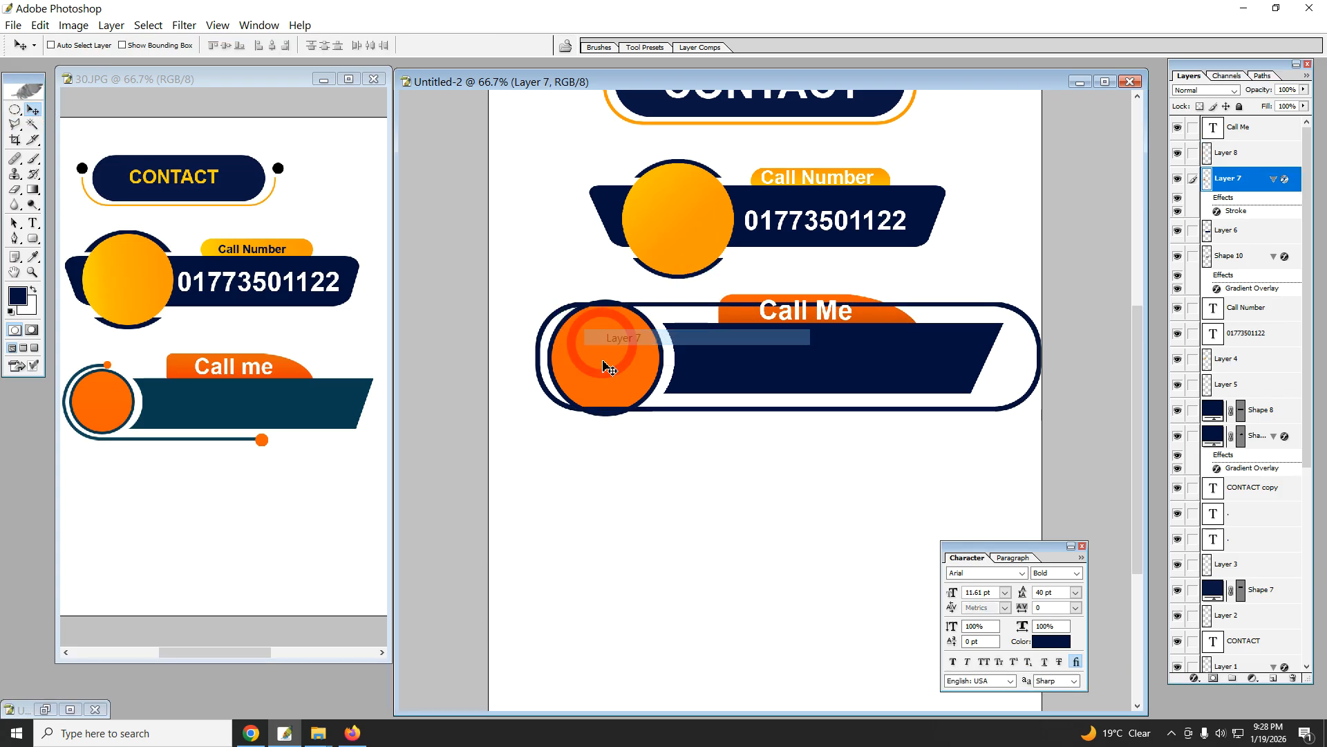
key(ctrl+t)
drag(666, 417, 659, 412)
drag(630, 359, 638, 360)
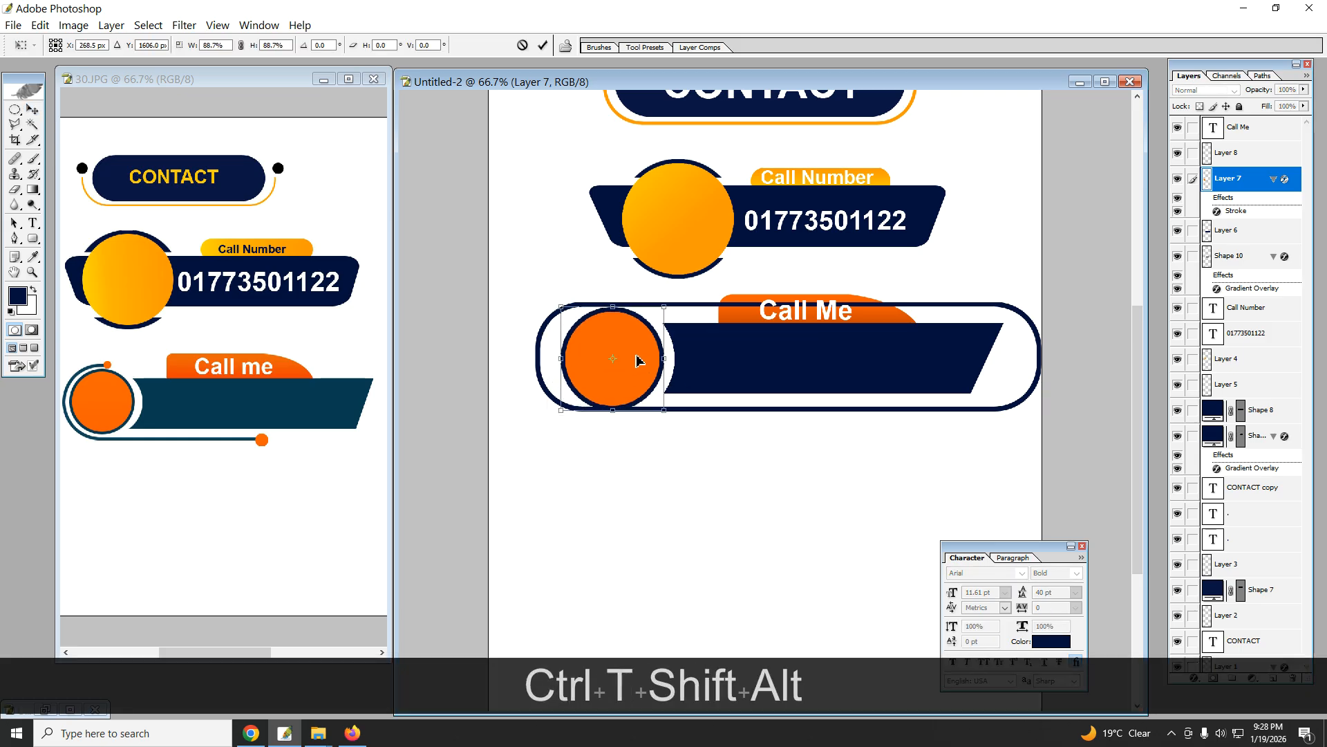
key(Return)
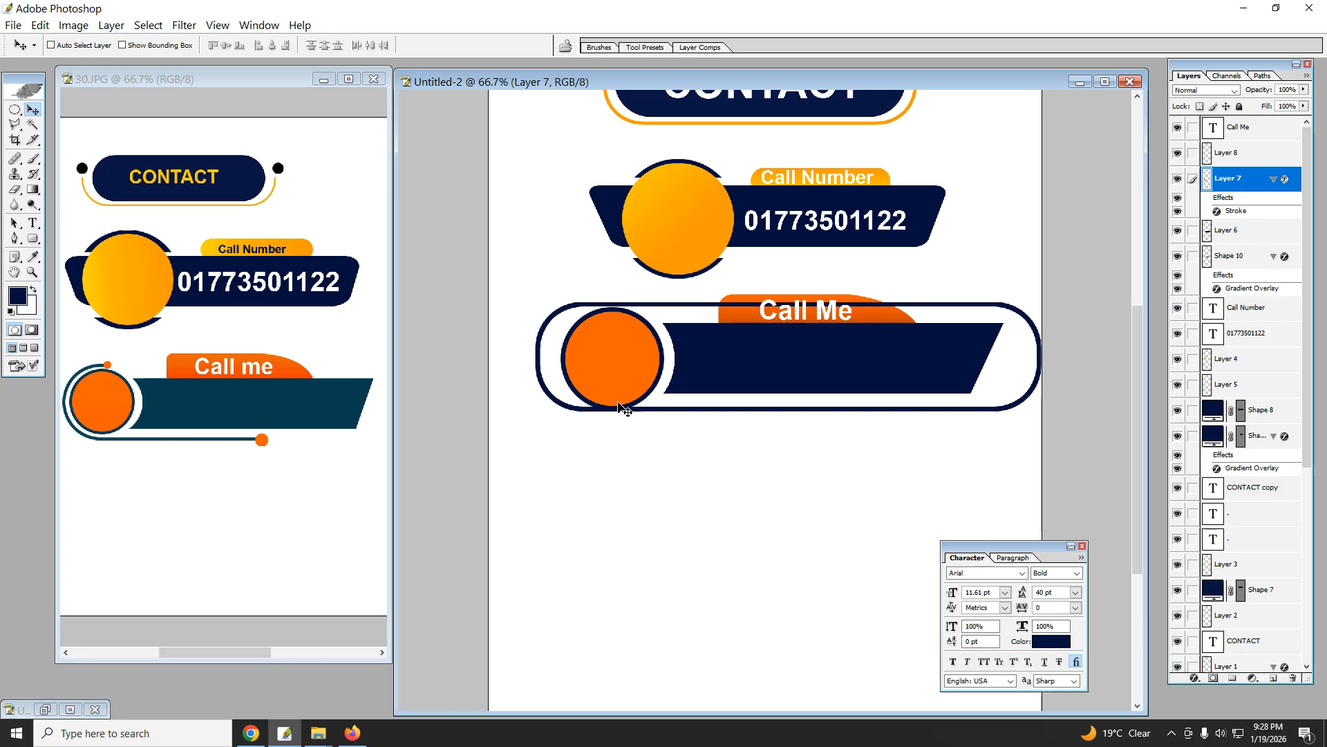
Nudge the rounded outline and stretch it vertically to about 109% height
right_click(688, 412)
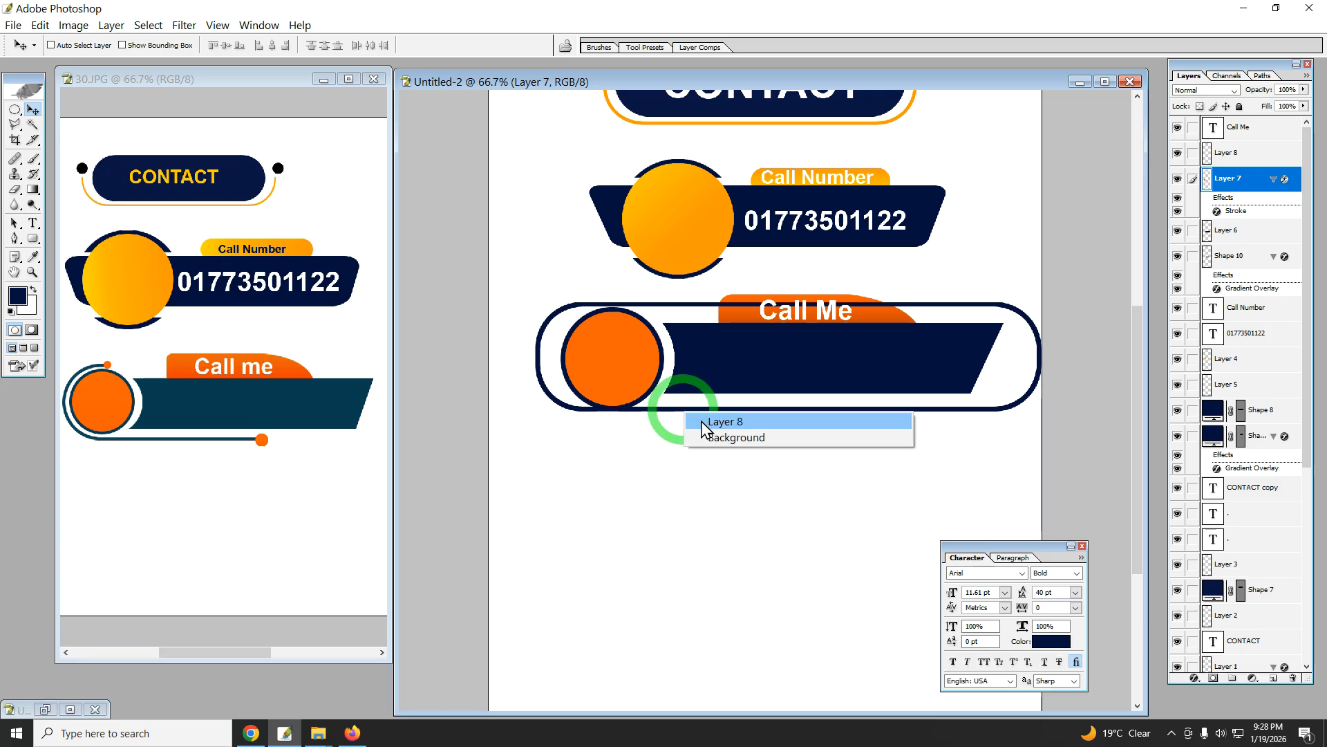
click(697, 416)
drag(697, 413, 708, 415)
key(ctrl+t)
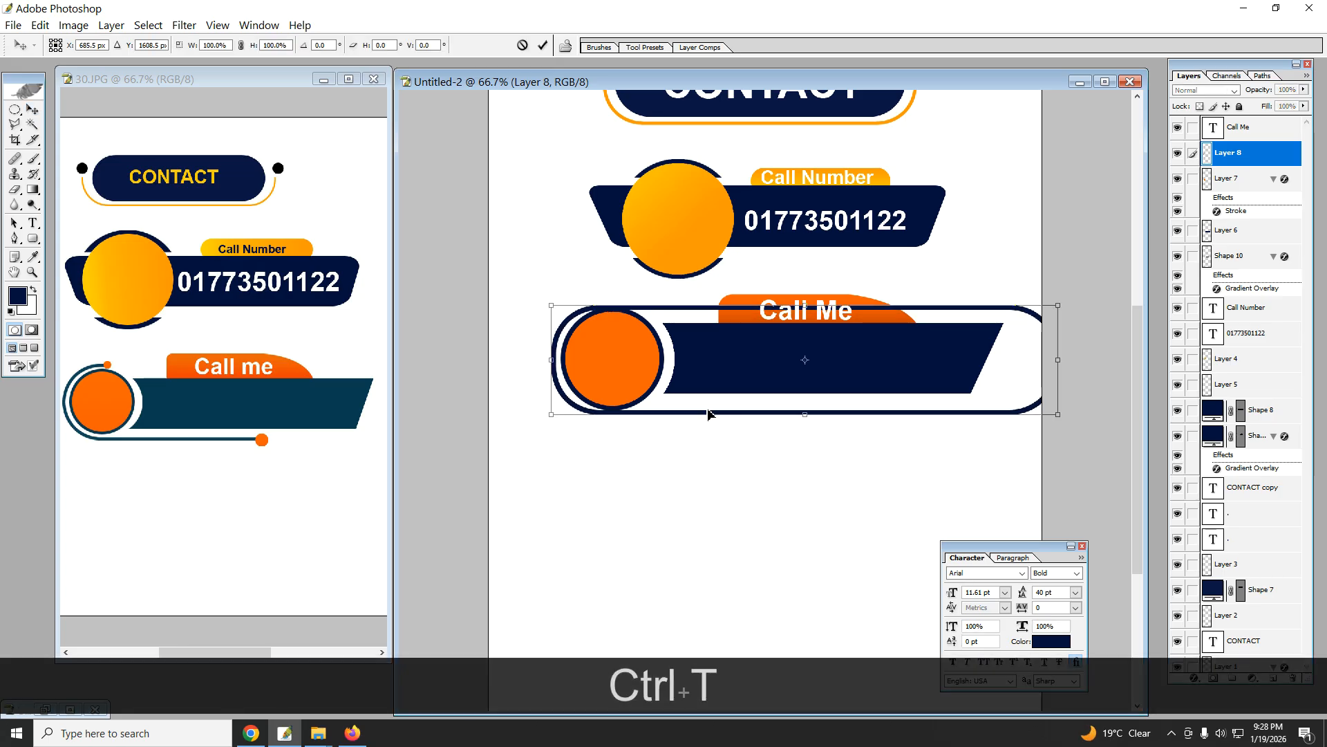
drag(810, 306, 811, 300)
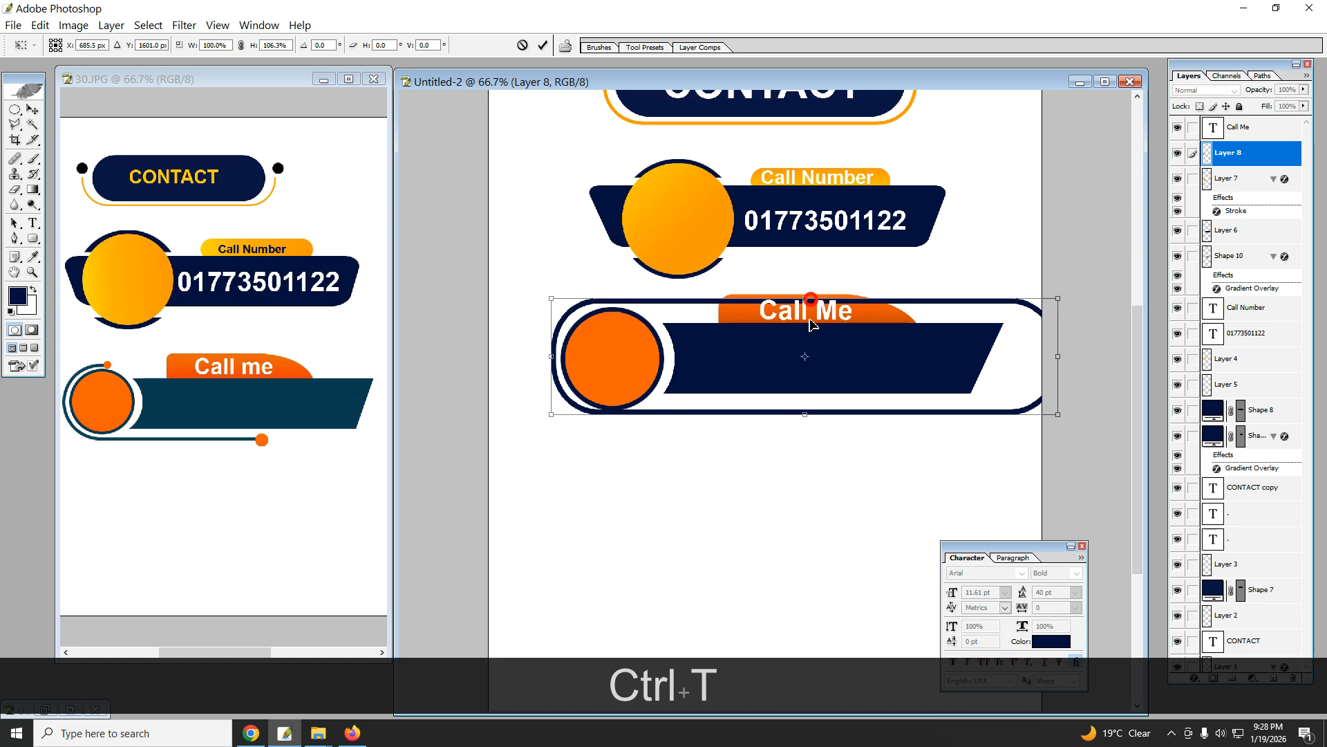
drag(804, 414, 807, 415)
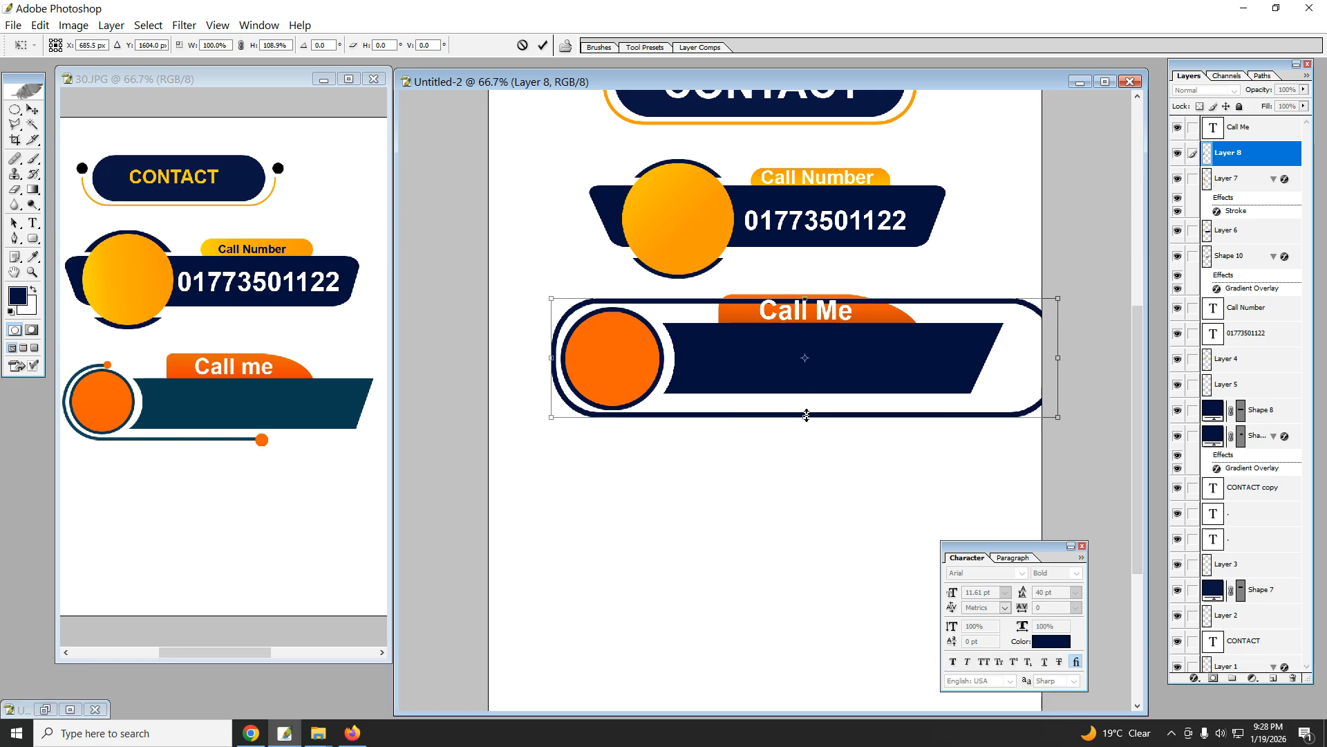
click(807, 414)
key(Return)
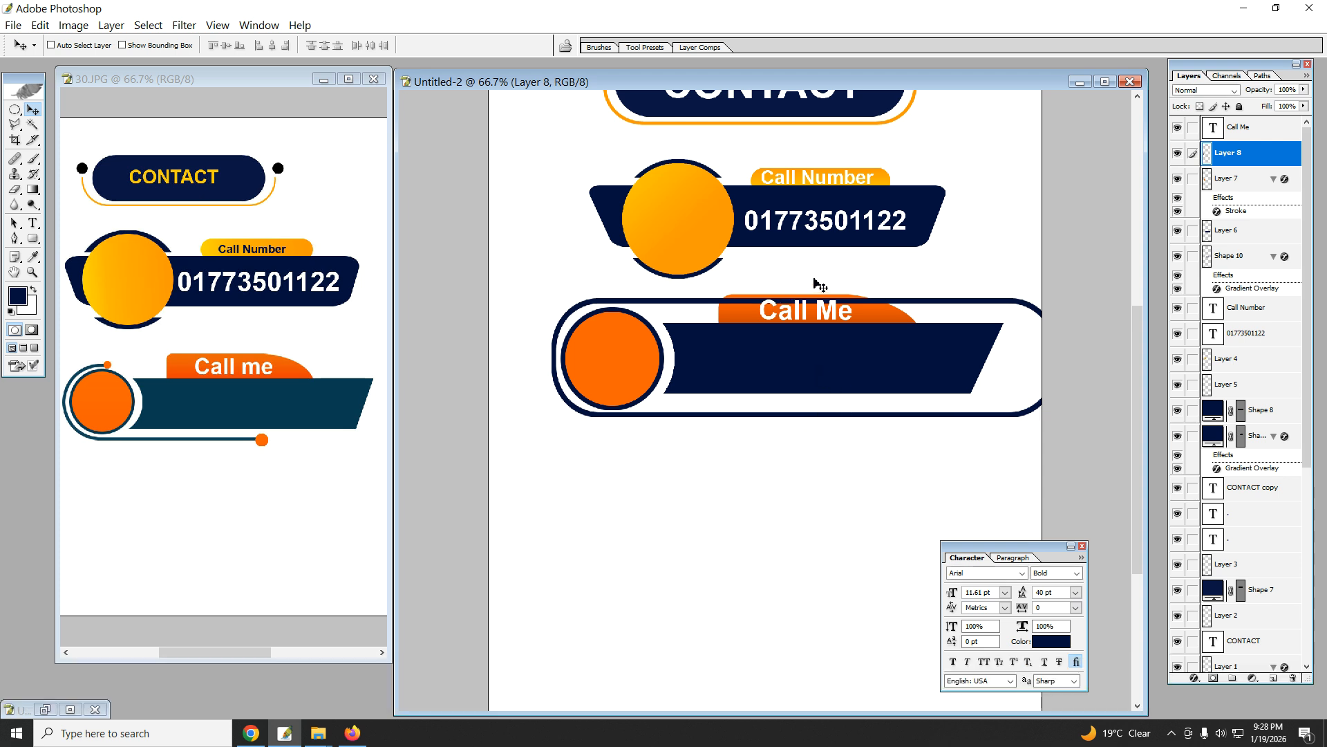
right_click(15, 109)
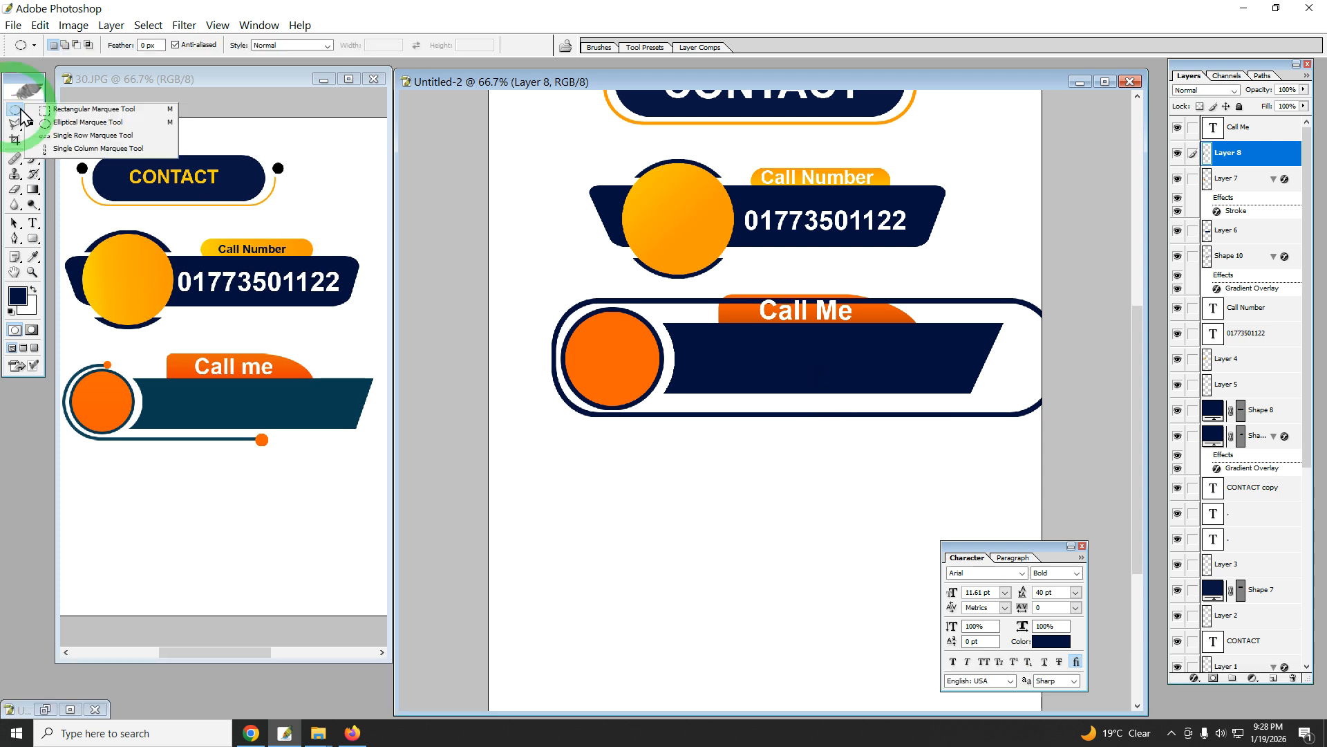
click(81, 110)
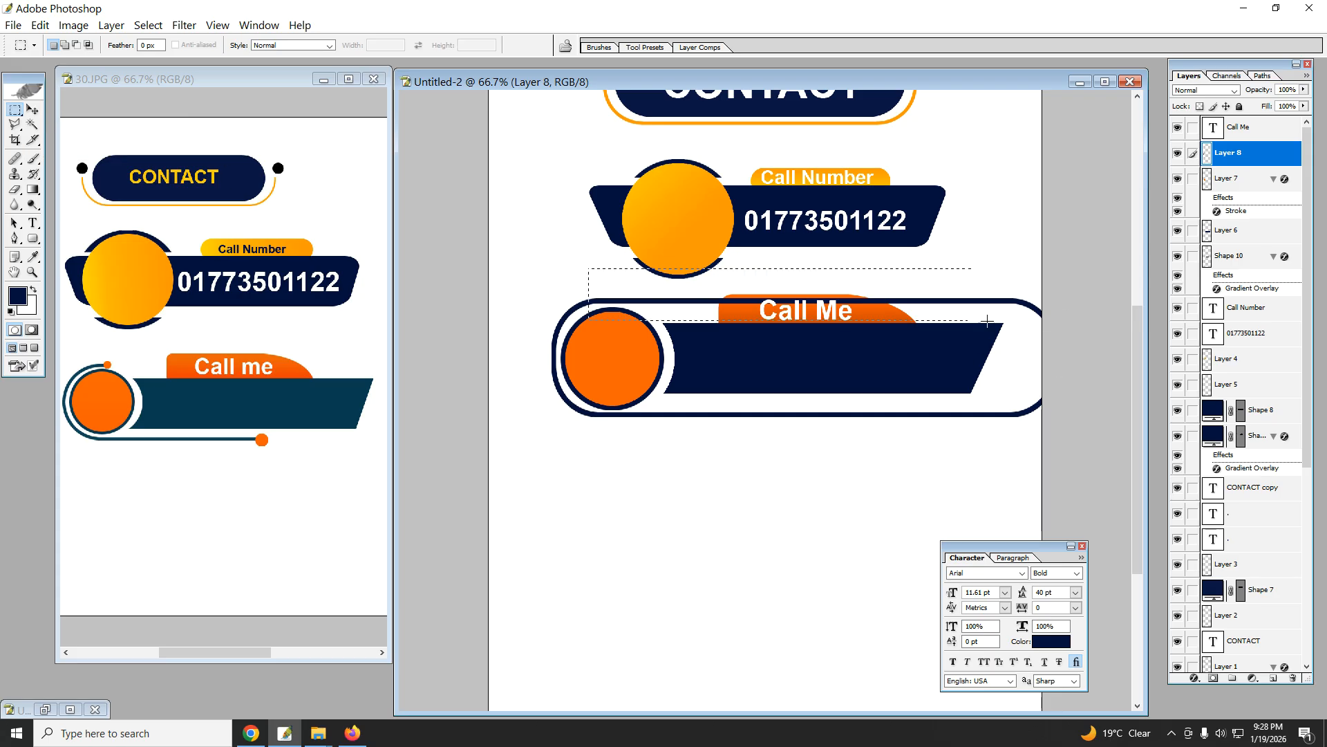
Erase the top border of the rounded outline with a rectangular selection
click(1066, 326)
drag(930, 323, 1068, 334)
key(Delete)
click(1055, 339)
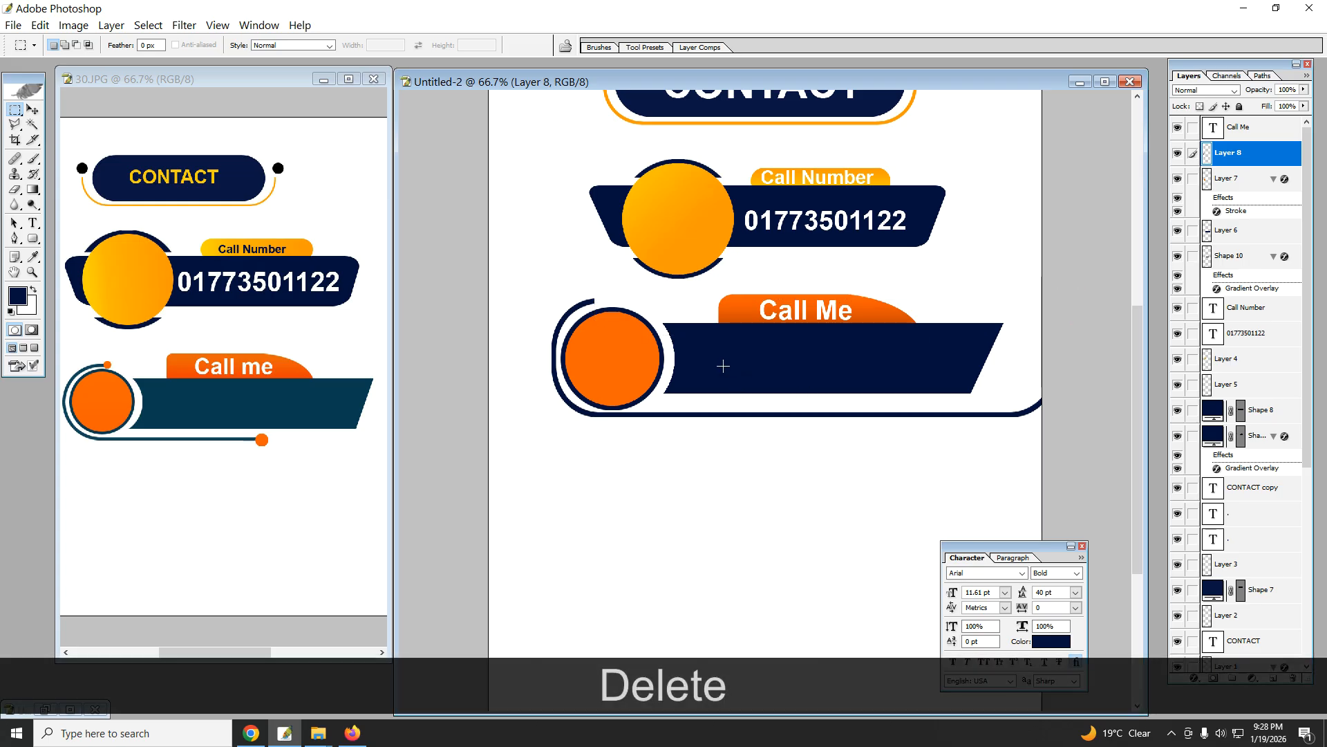
Erase the right part of the outline's bottom edge
click(856, 365)
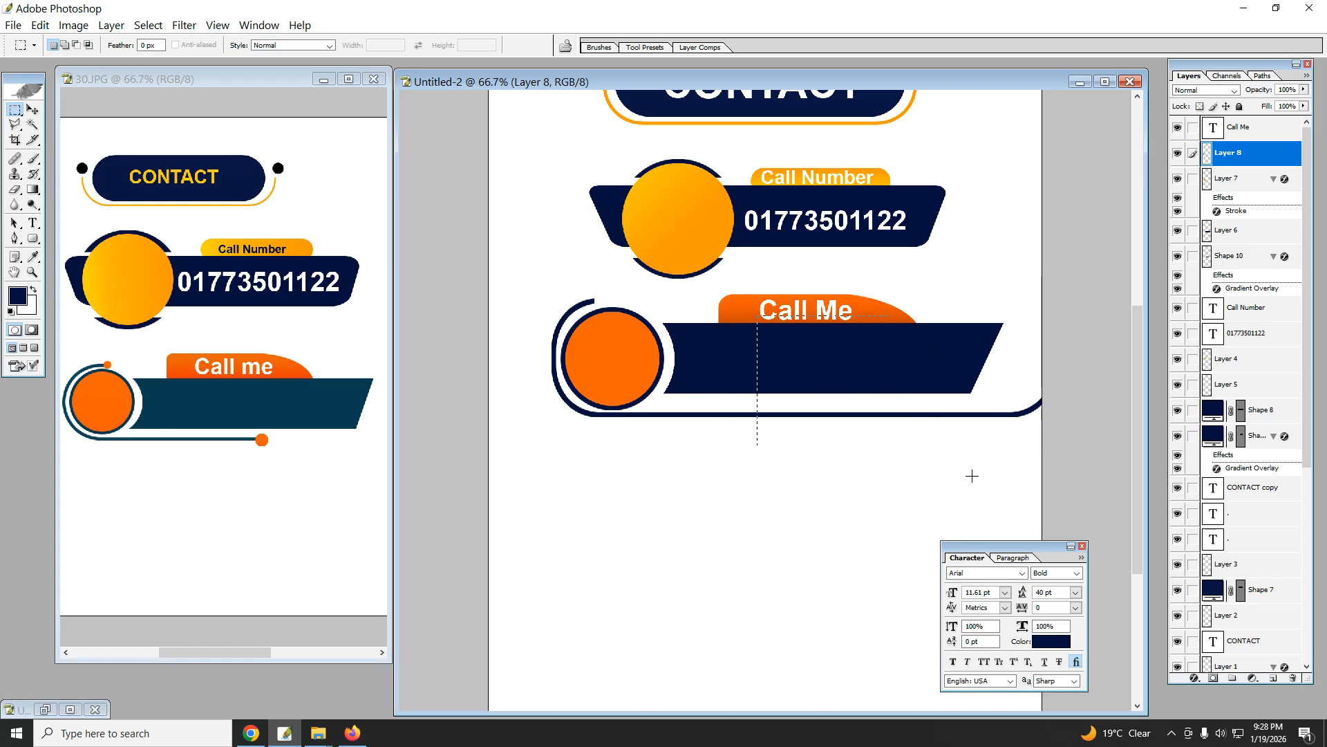
mouse_move(816, 464)
mouse_down()
mouse_move(756, 459)
mouse_move(792, 453)
mouse_up()
key(Delete)
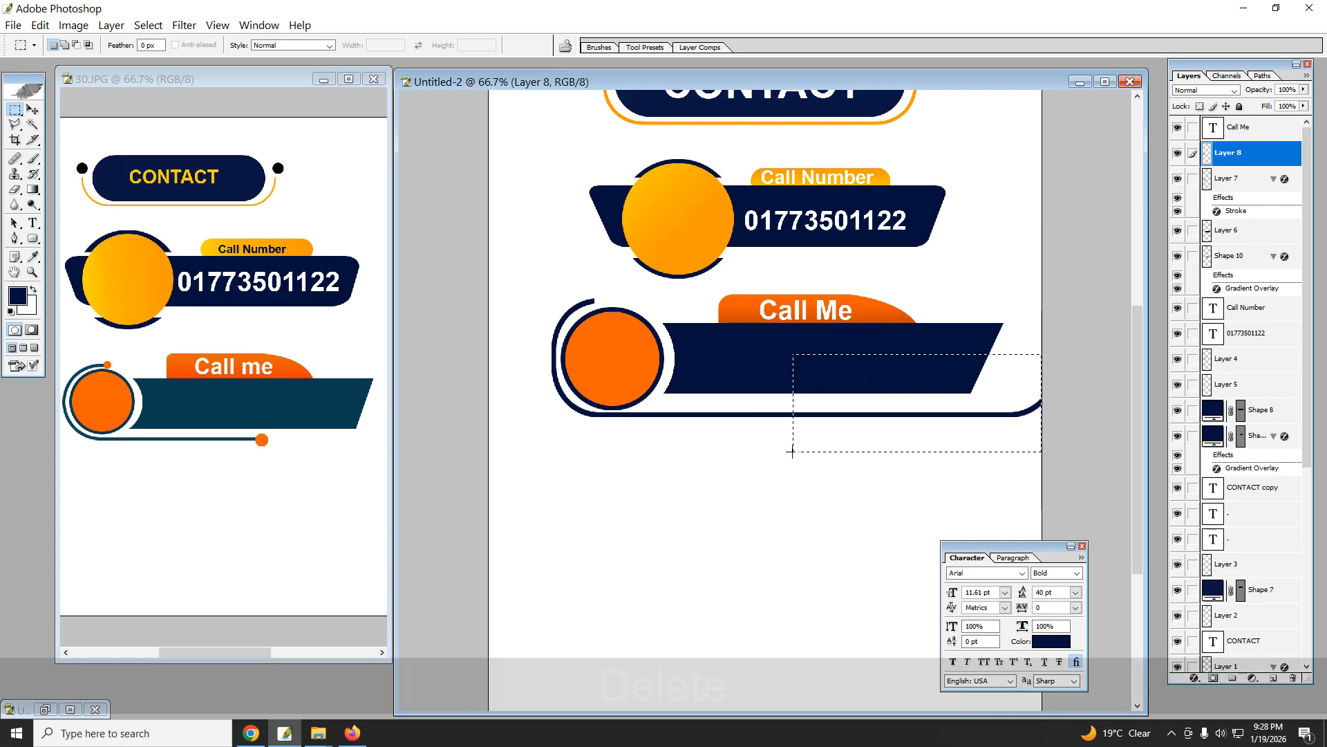
click(792, 452)
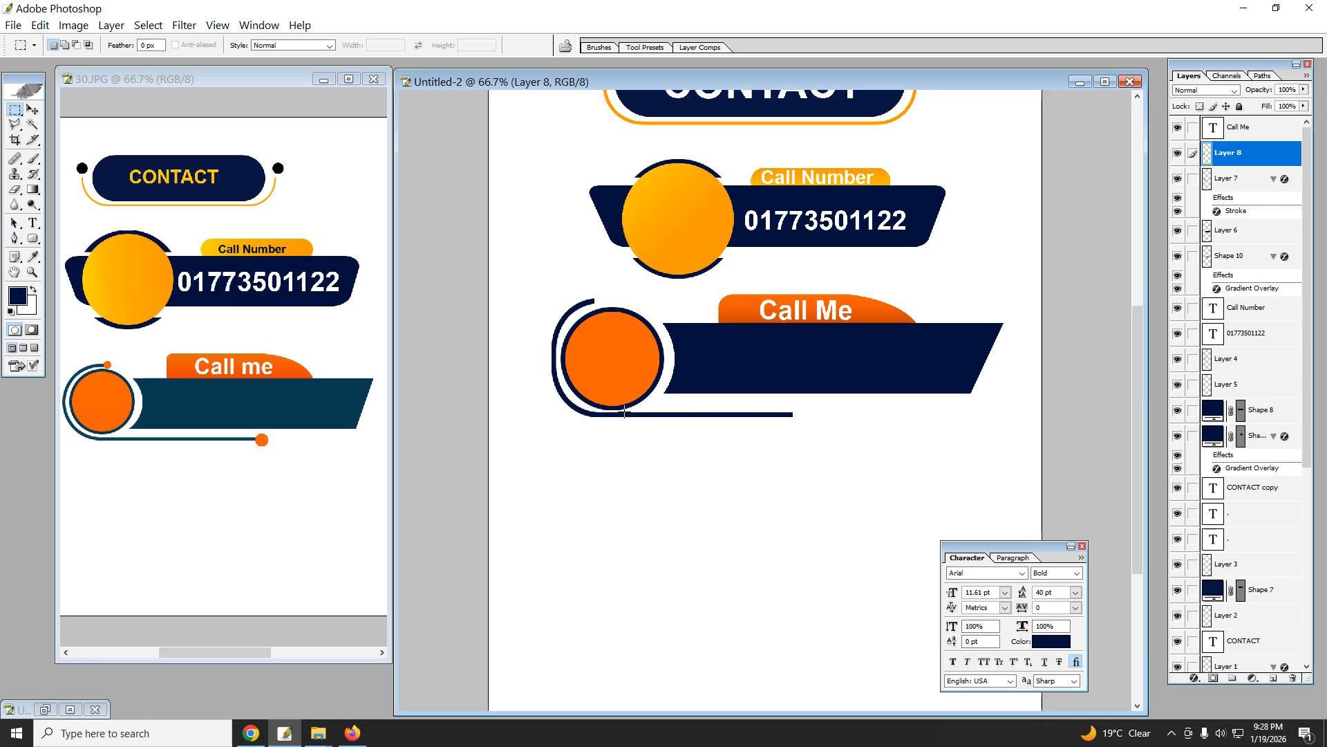
key(v)
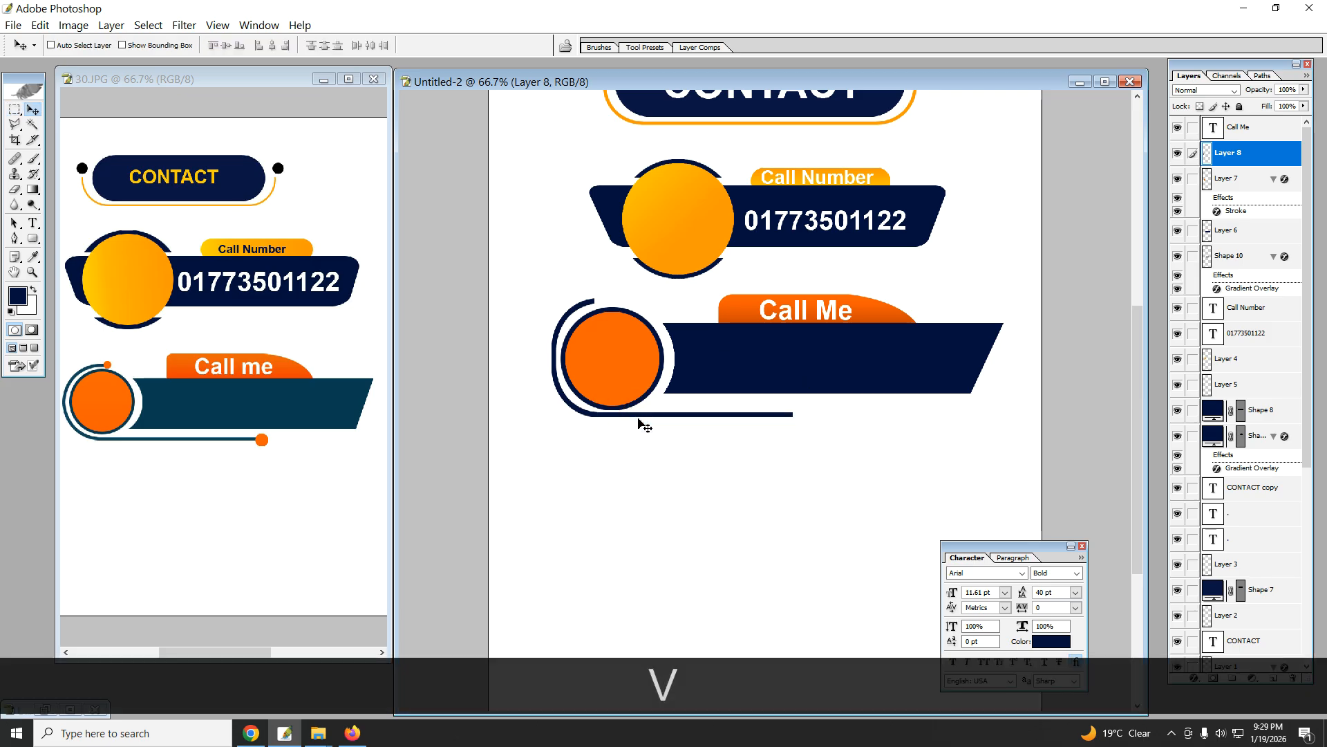
Nudge the outline down, then add a period as a new text layer in SutonnyMJ
key(Down)
key(Down)
key(Down)
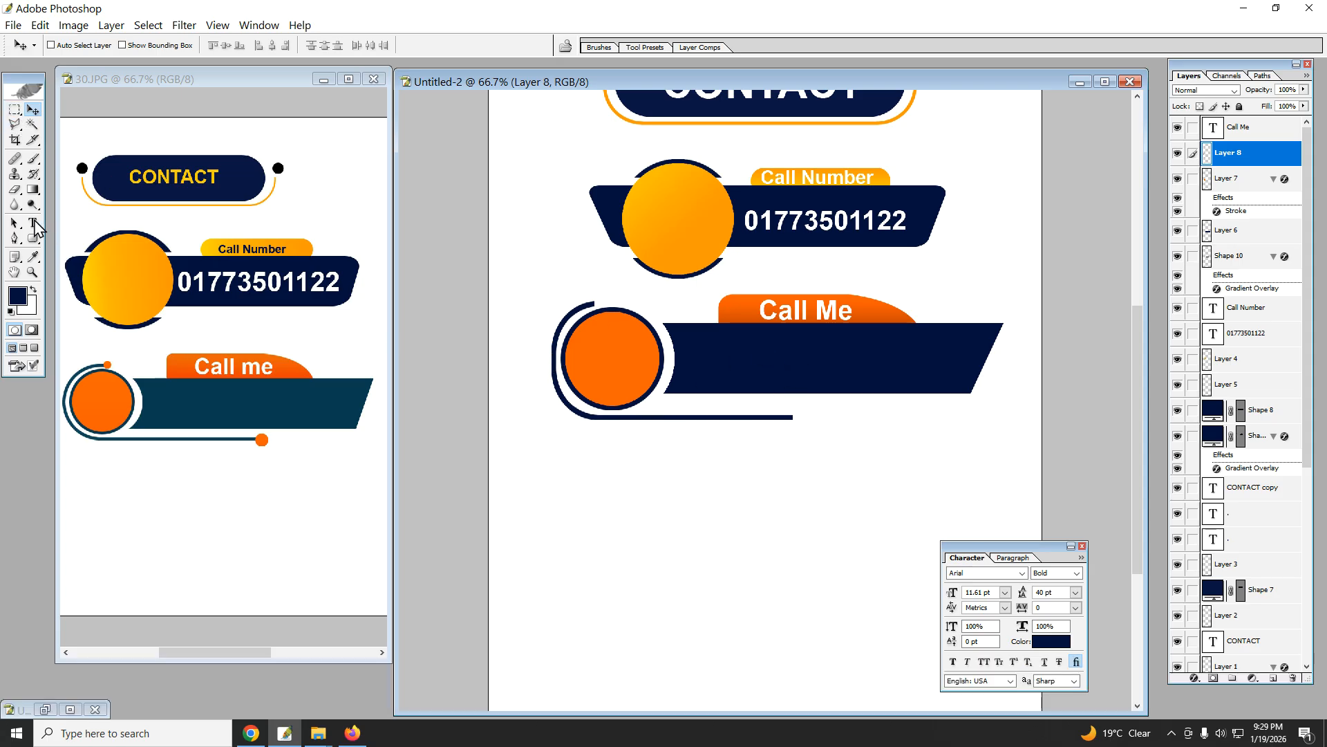
click(34, 223)
click(1004, 572)
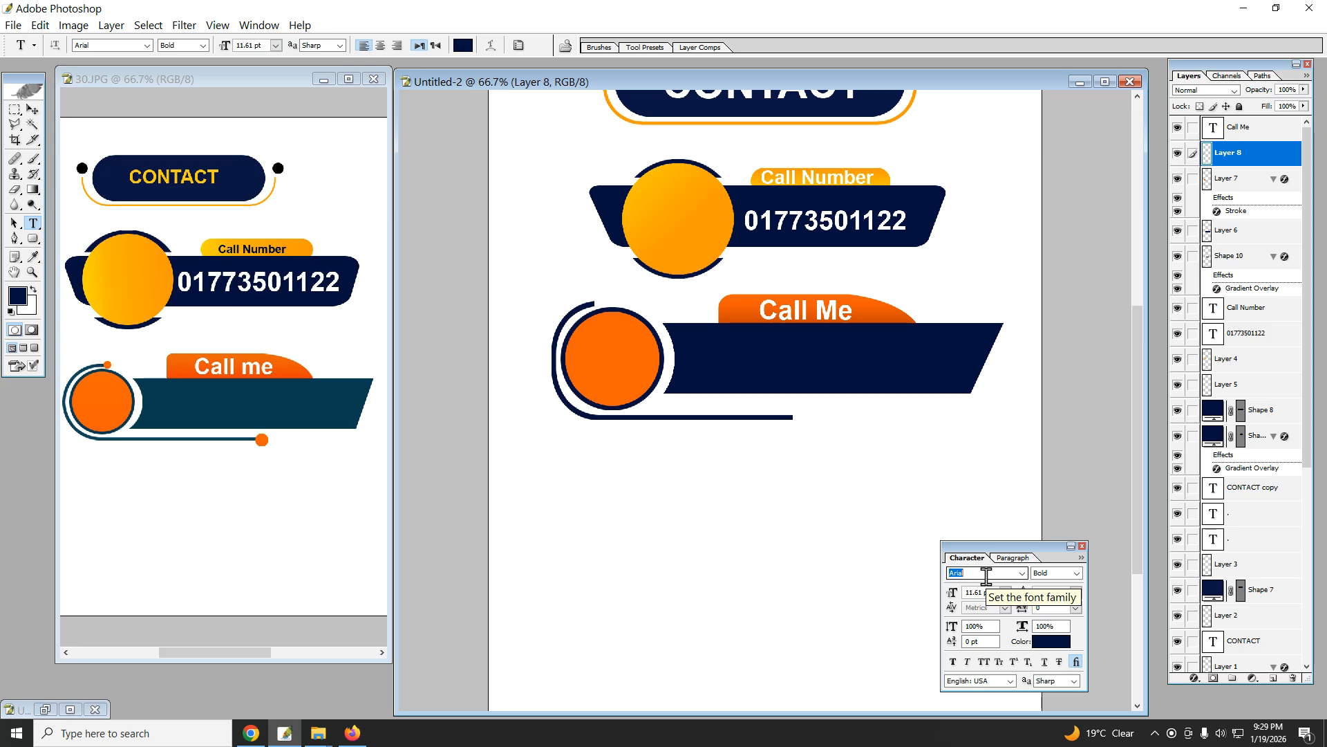
text(SutonnyMJ)
key(Return)
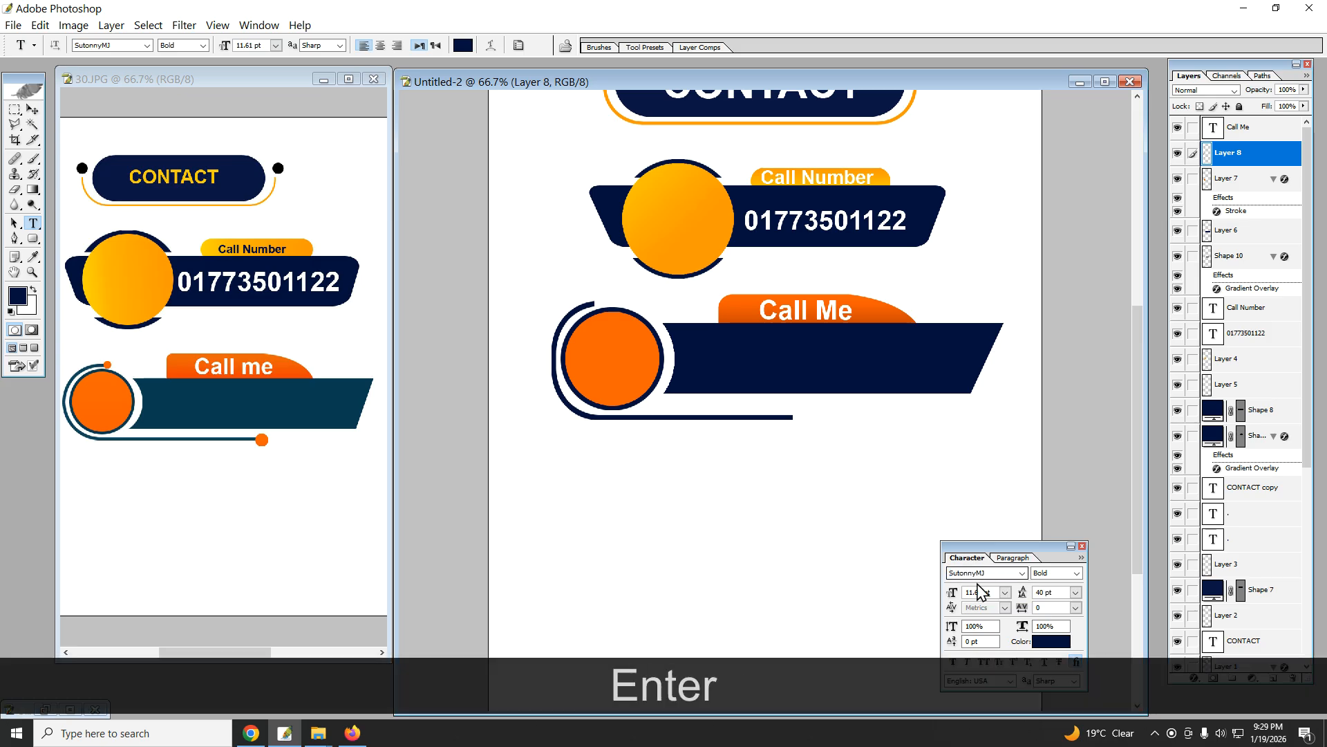
click(830, 513)
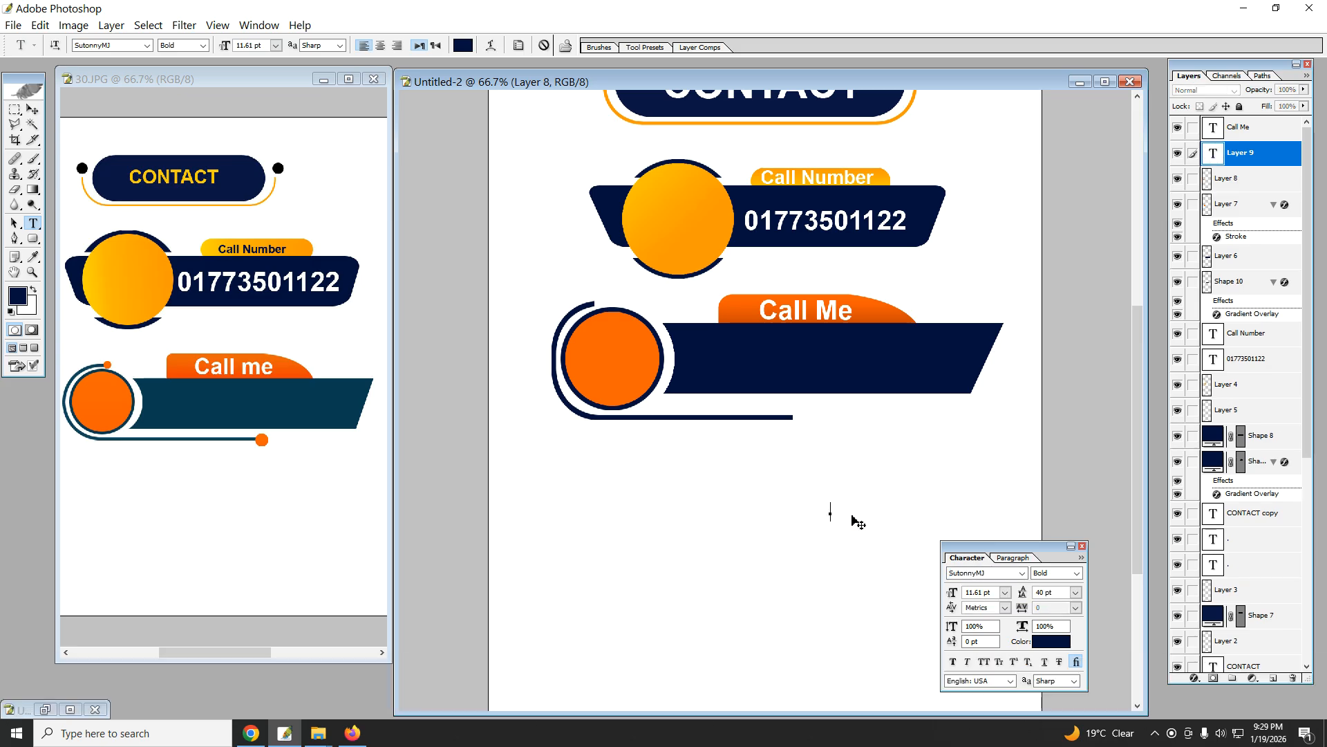
text(.)
key(KP_Enter)
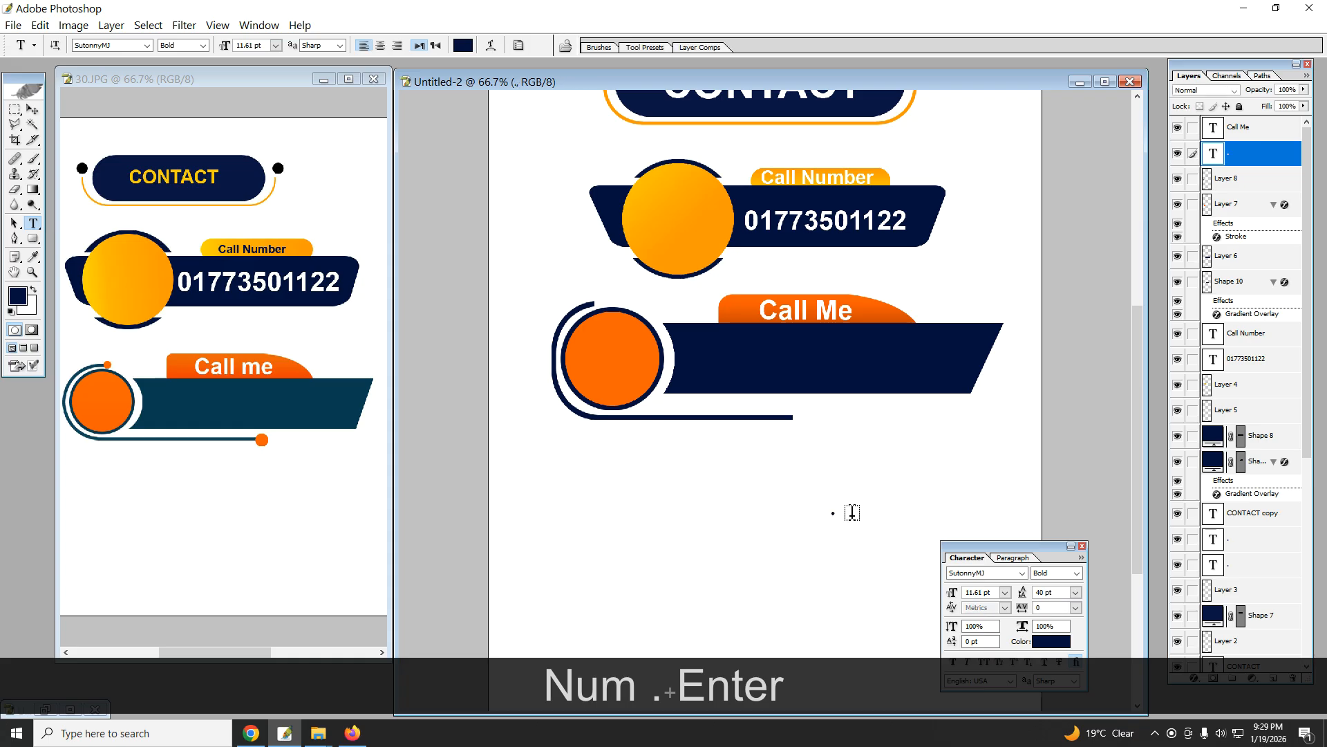
Colour the dot orange F76303, sampled from the circle, and size it 72 pt
click(1051, 641)
click(622, 351)
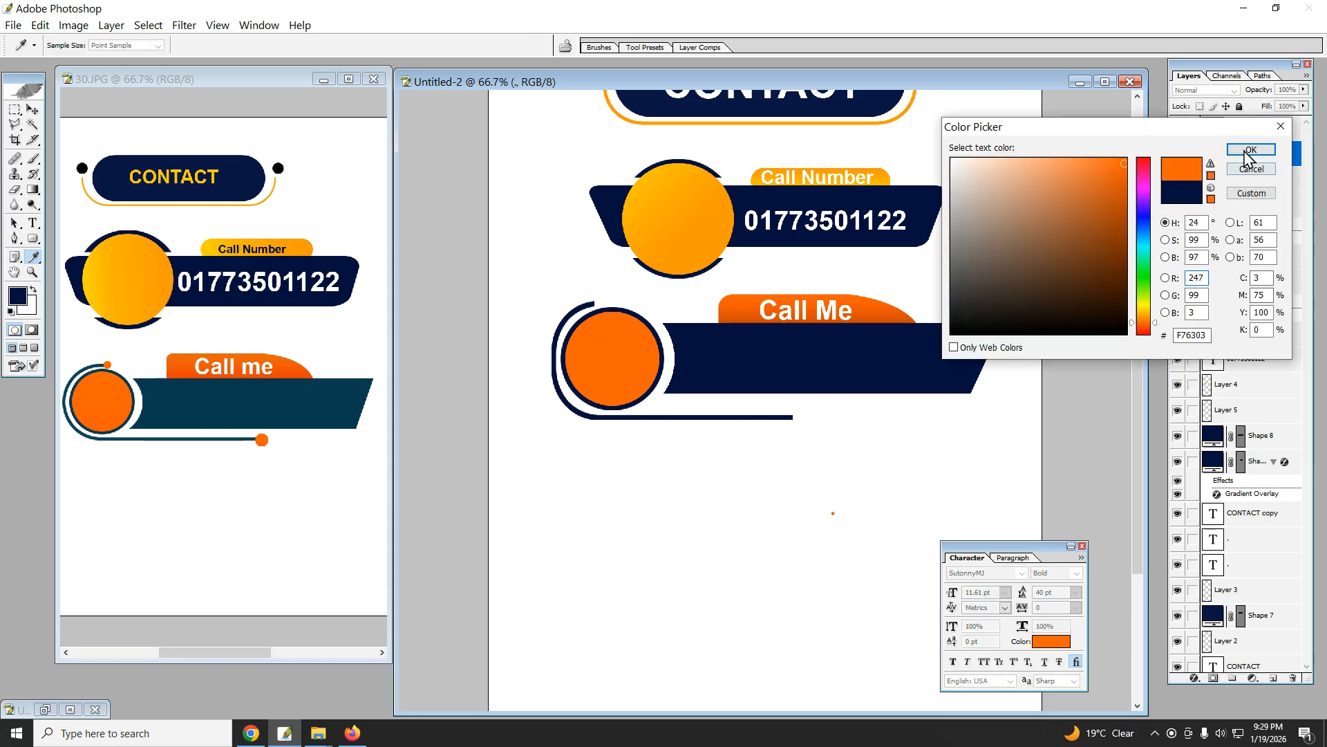
click(1250, 149)
click(1005, 593)
click(990, 534)
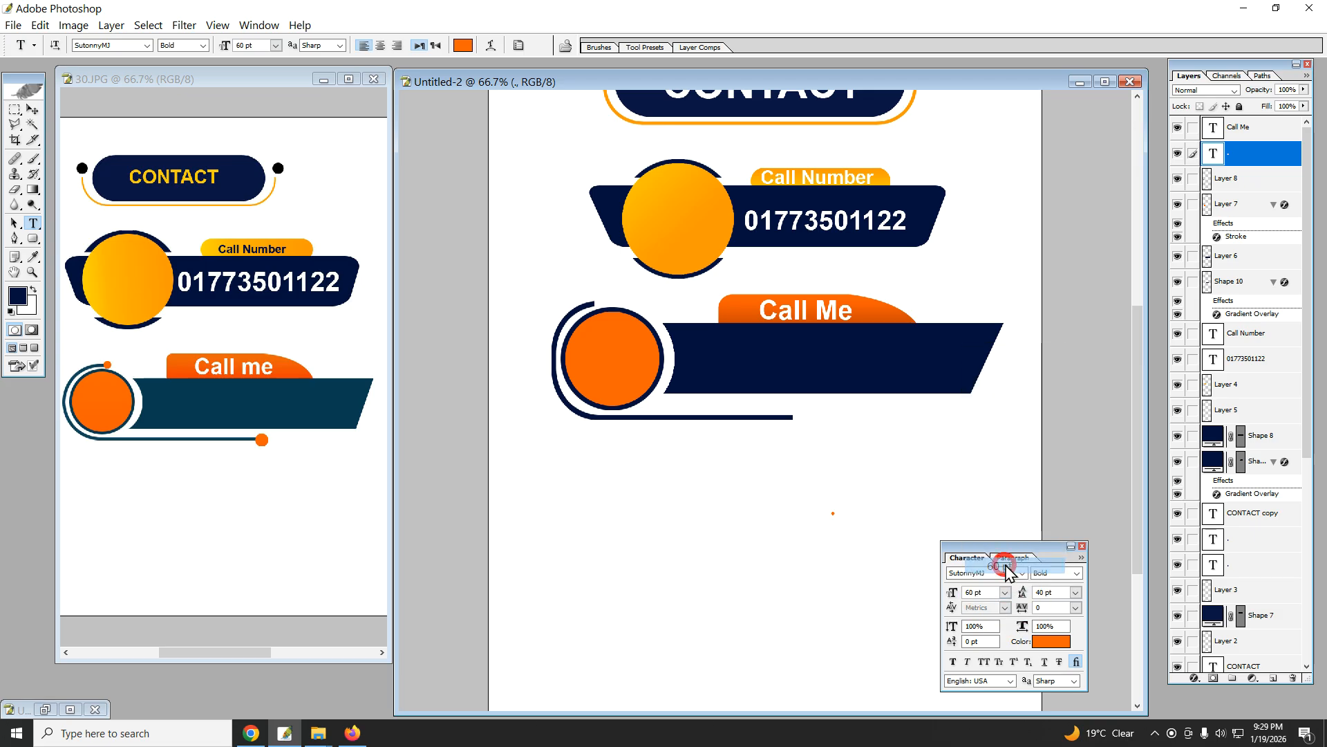
click(1005, 593)
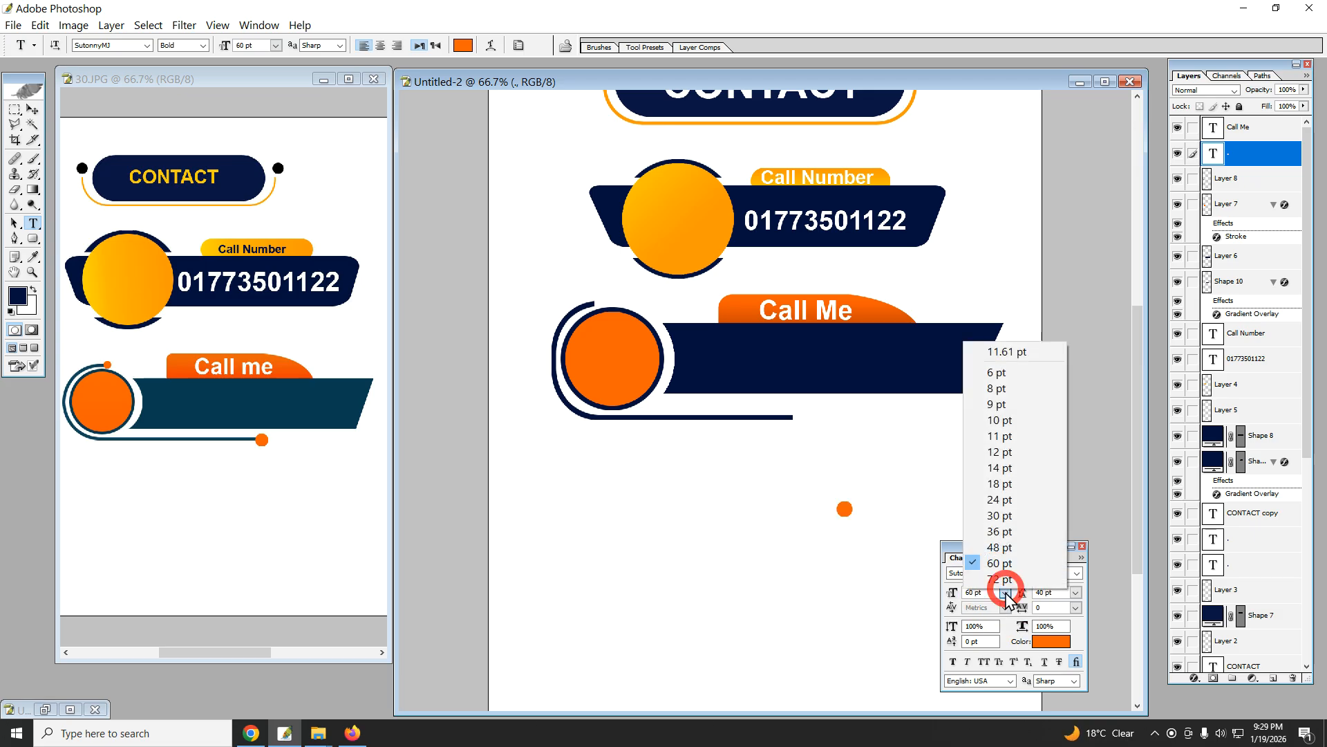
click(990, 595)
Move the dot to the navy underline's right end and Alt-drag a copy atop the orange circle
click(32, 110)
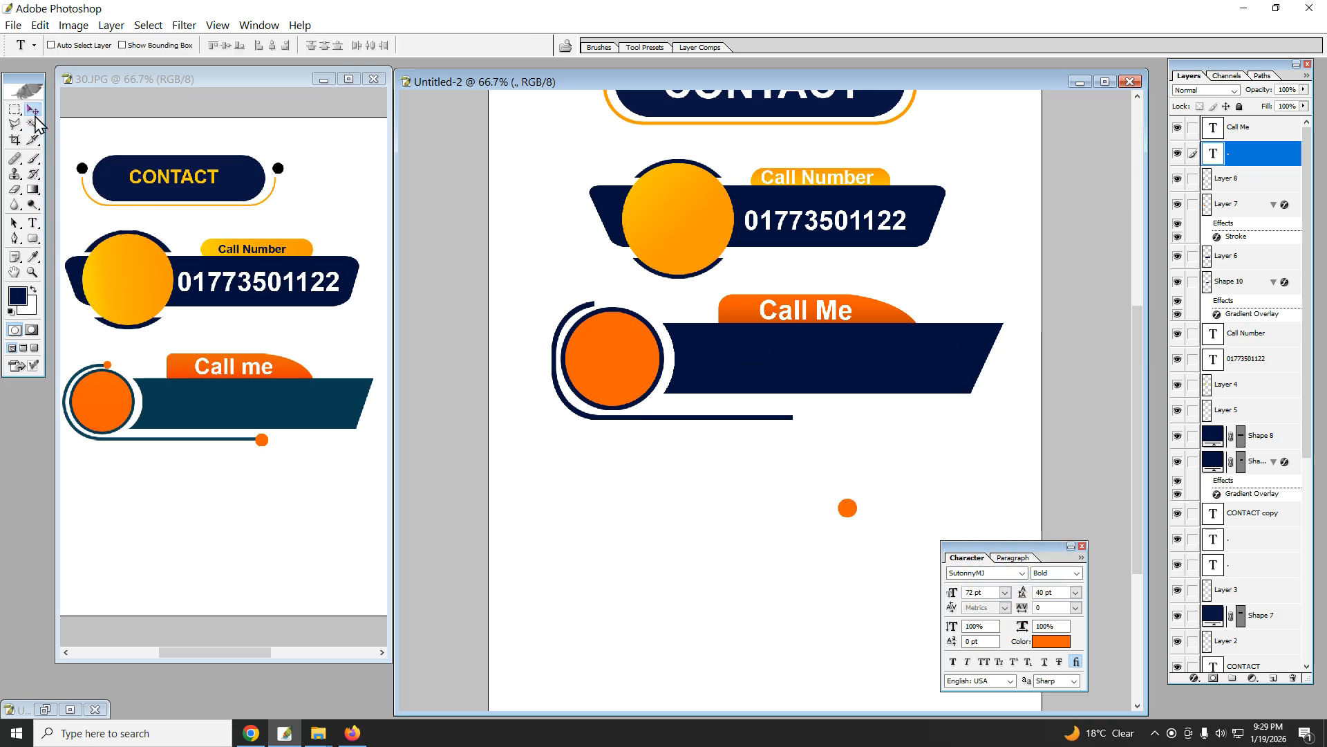
drag(851, 517, 802, 432)
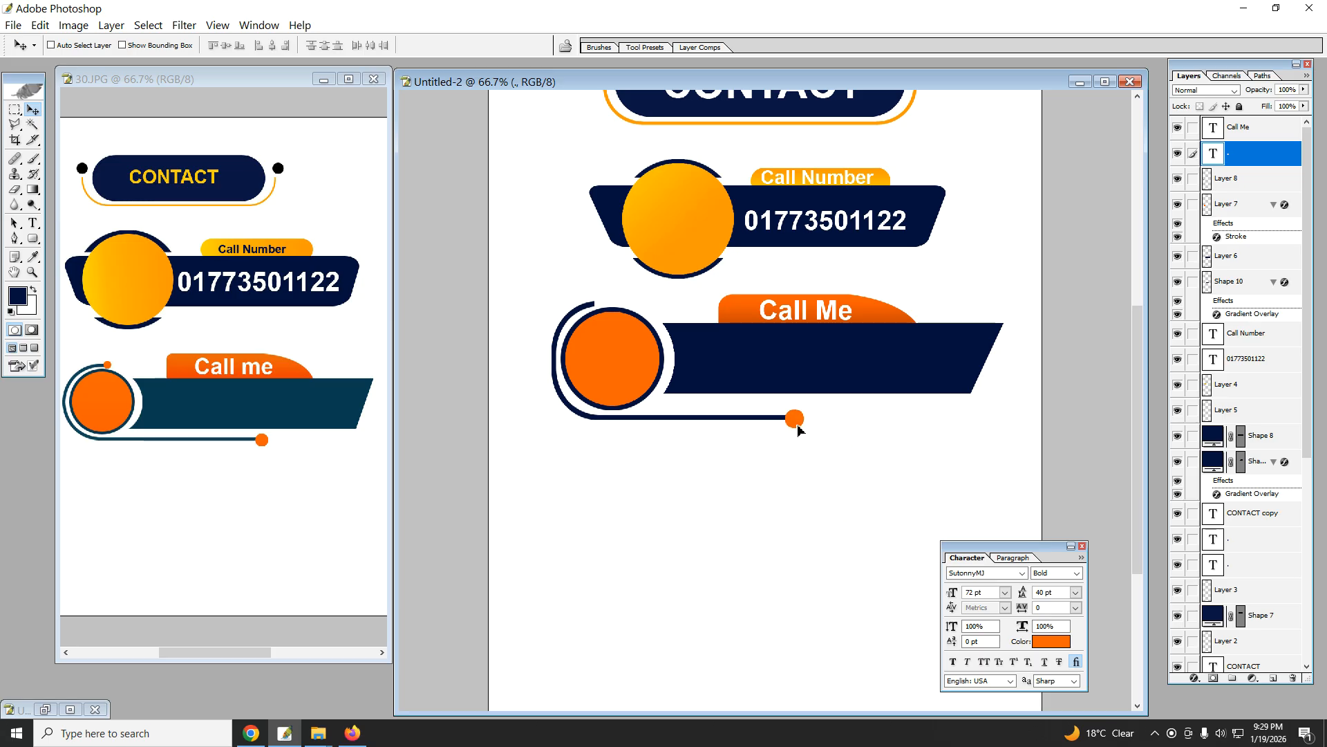
key(alt)
drag(795, 419, 600, 319)
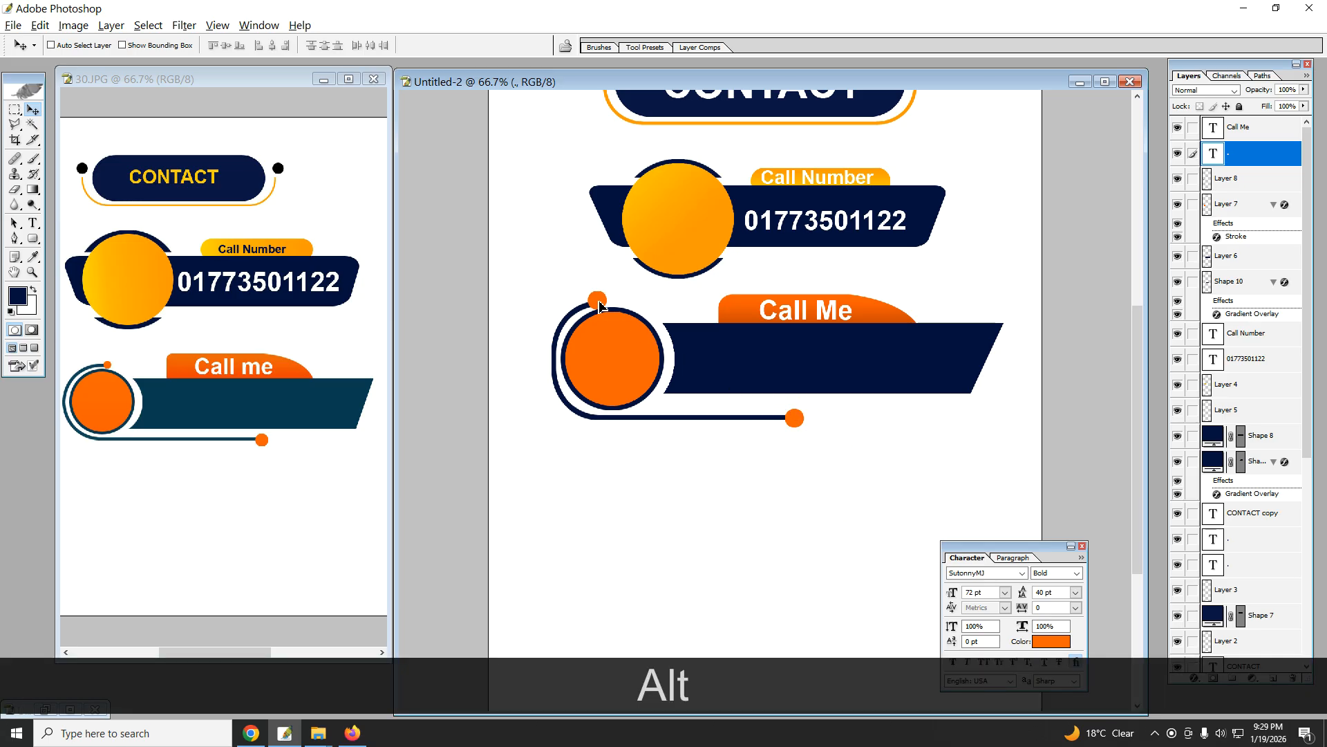
Zoom in on the Call Me circle and nudge the navy arc (Layer 8) slightly upward
key(ctrl+space)
ctrl+click(609, 340)
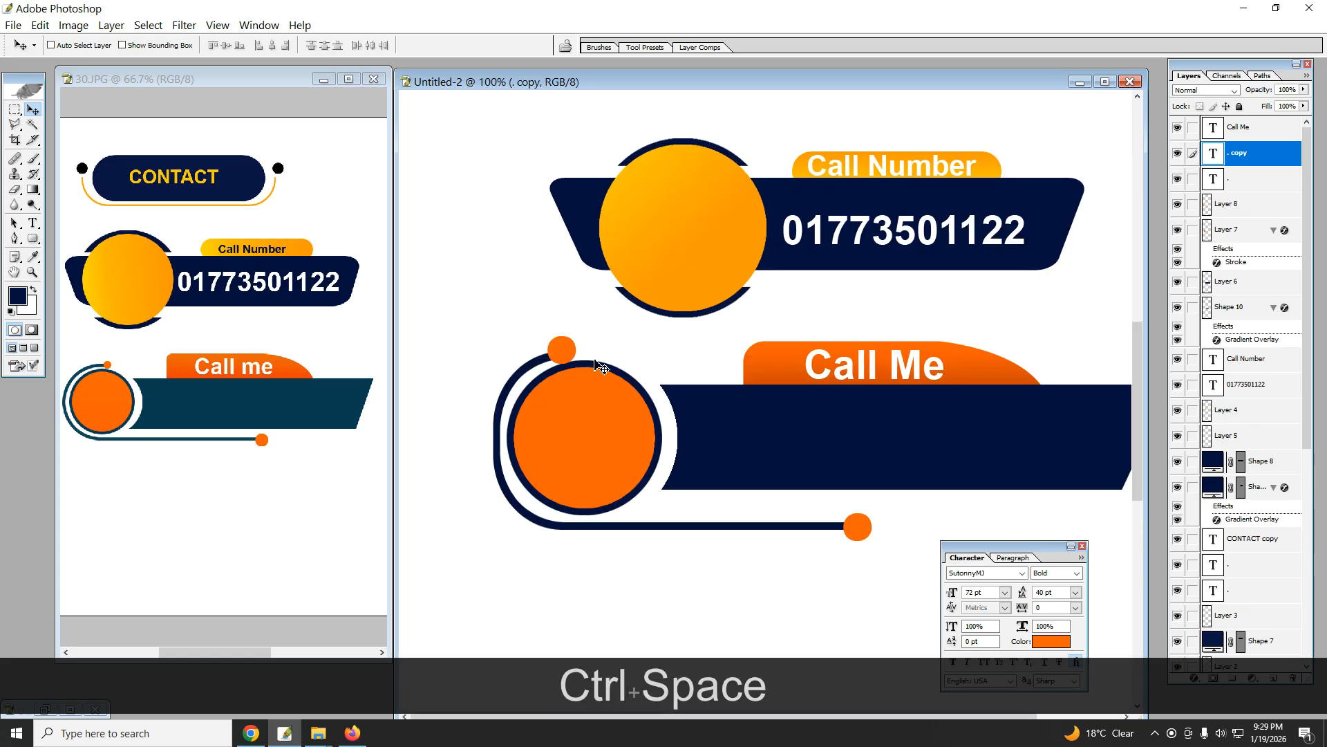
right_click(529, 364)
click(538, 371)
drag(536, 365, 537, 361)
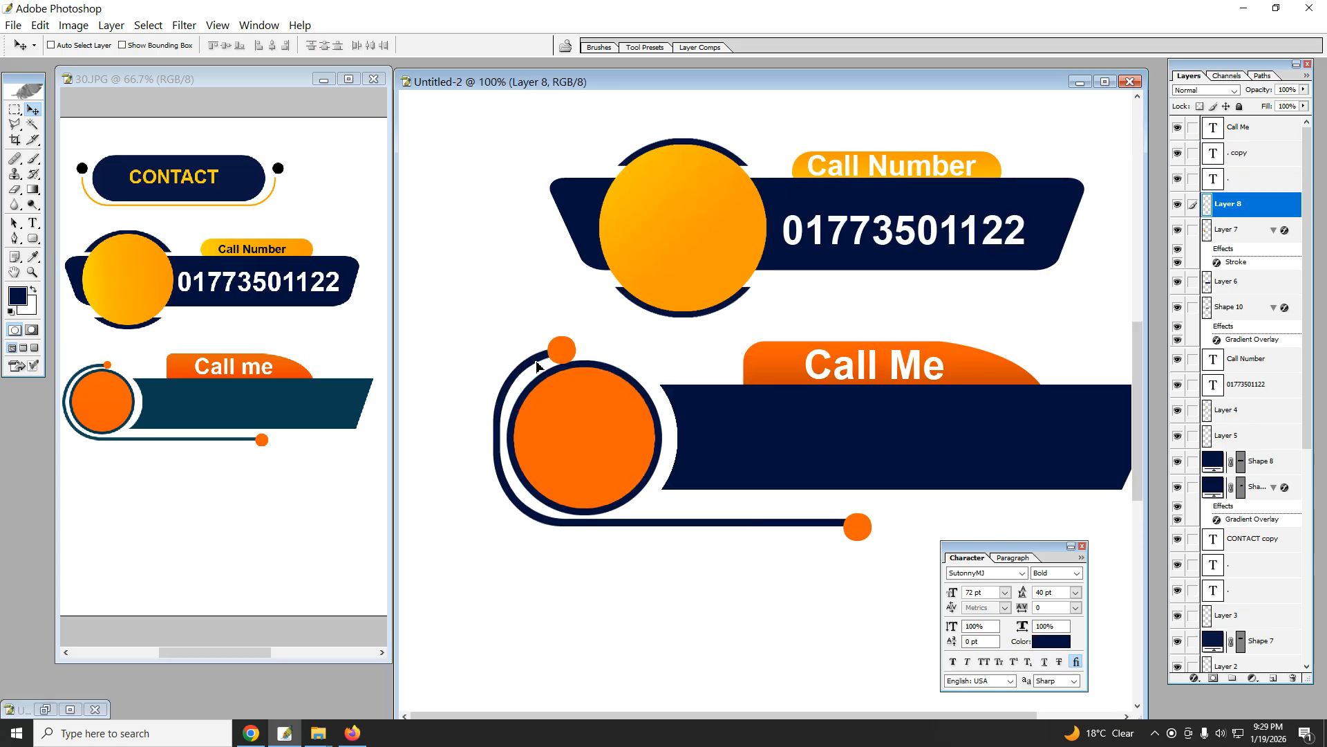
Nudge the top dot and the underline-end dot up-left onto their tips, then zoom back out
right_click(564, 356)
click(575, 362)
drag(570, 358, 566, 353)
right_click(860, 531)
click(866, 537)
drag(857, 532, 852, 529)
ctrl+alt+click(755, 350)
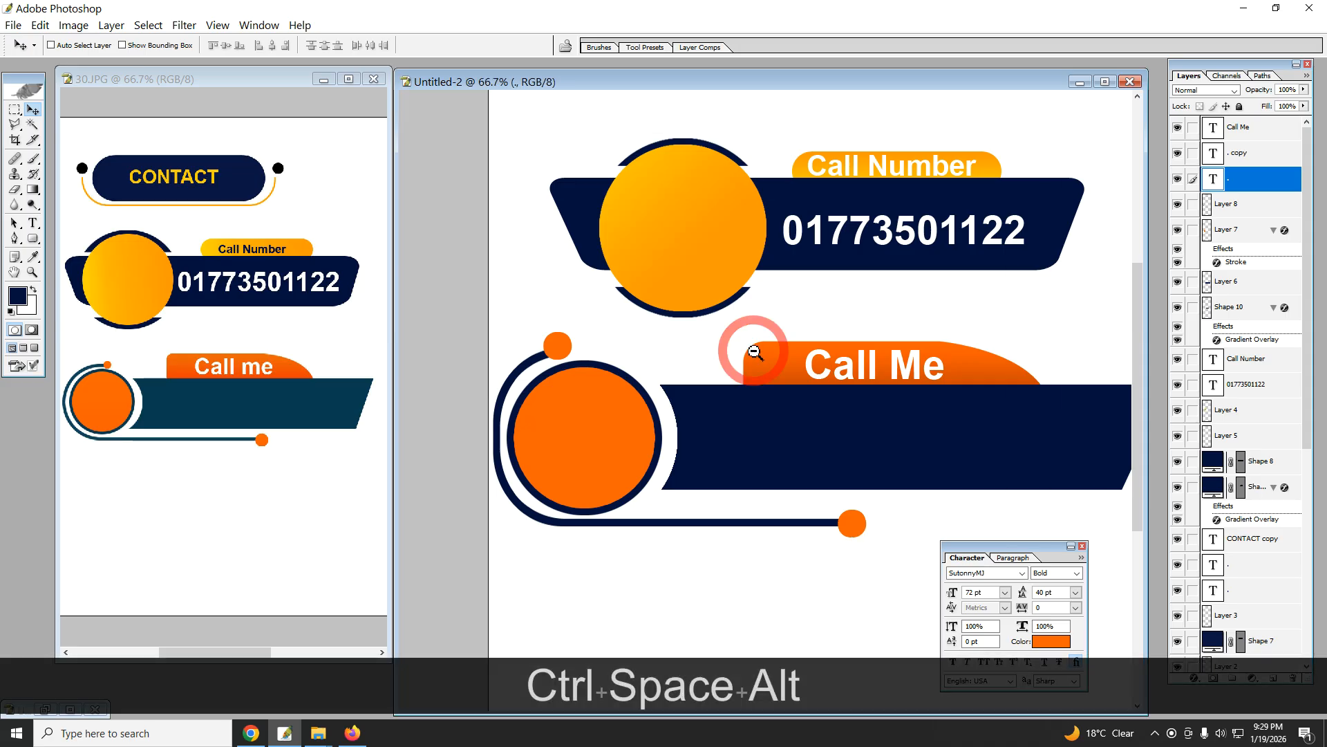
ctrl+alt+click(758, 354)
ctrl+alt+click(758, 354)
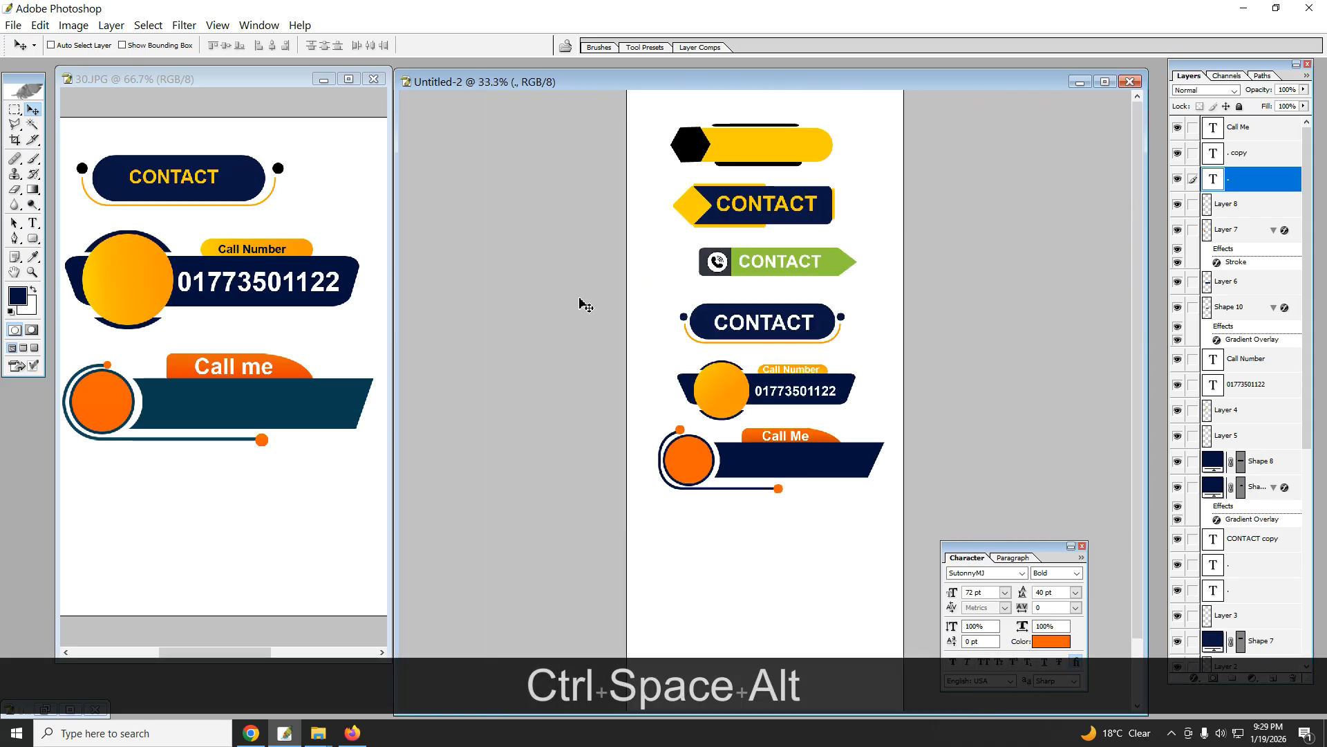
Maximize the Untitled-2 document window and zoom the canvas to 66.7%
mouse_move(243, 650)
mouse_down()
mouse_move(292, 644)
mouse_move(259, 645)
mouse_up()
click(1105, 82)
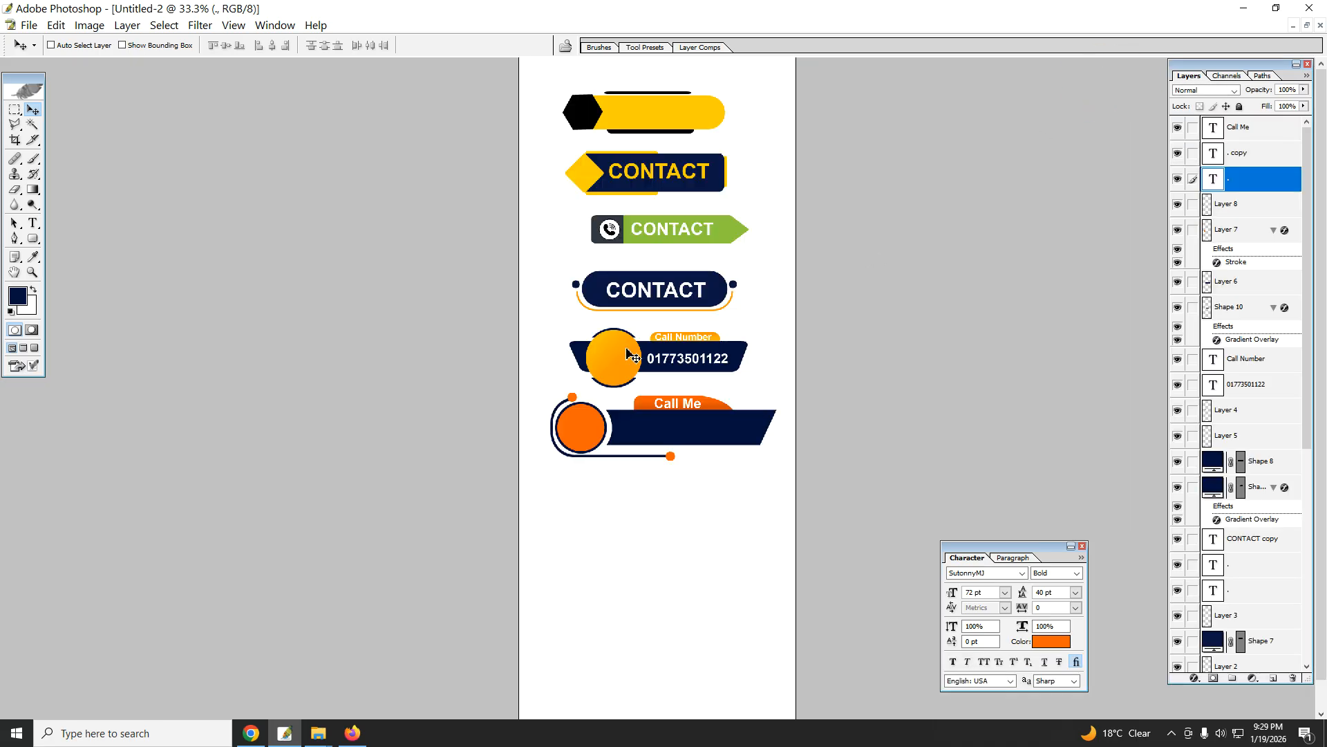
ctrl+click(652, 266)
ctrl+click(685, 226)
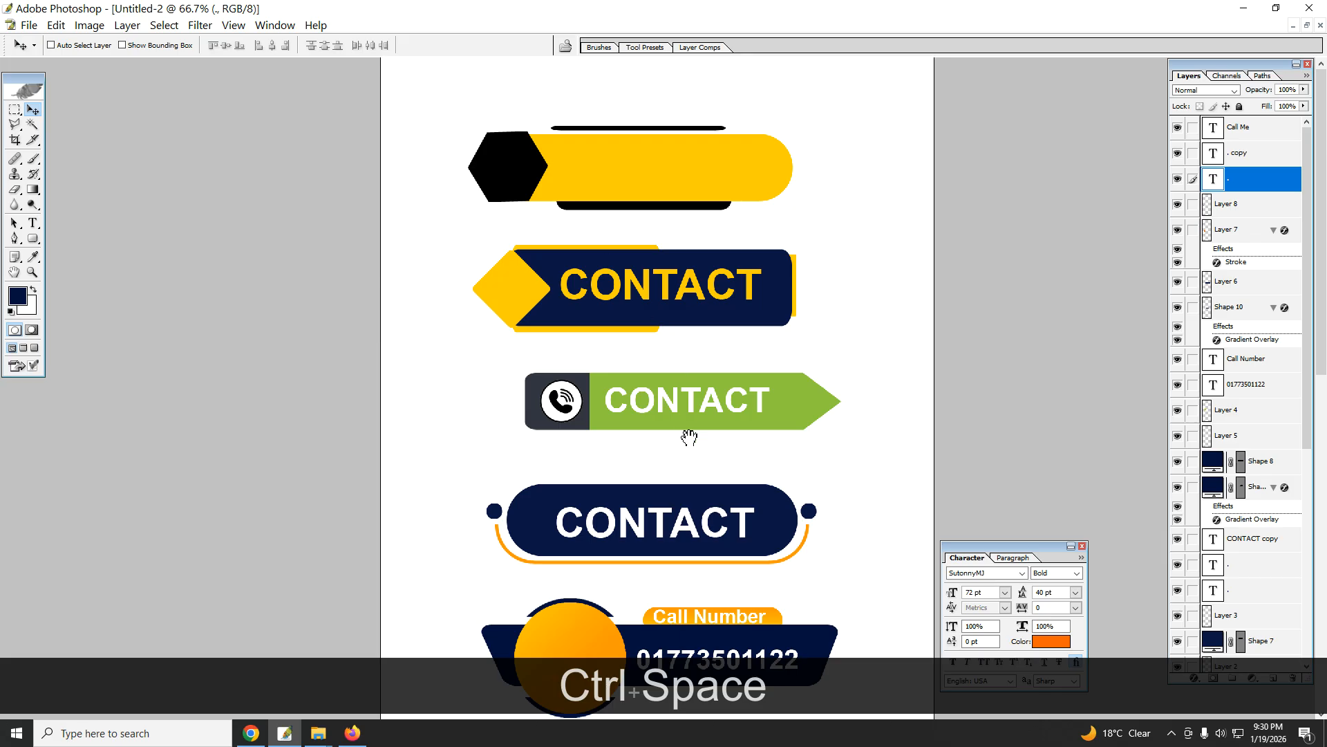
Scroll through the six banners, then minimize Photoshop to show the desktop
scroll(697, 289, down, 3)
scroll(698, 294, down, 5)
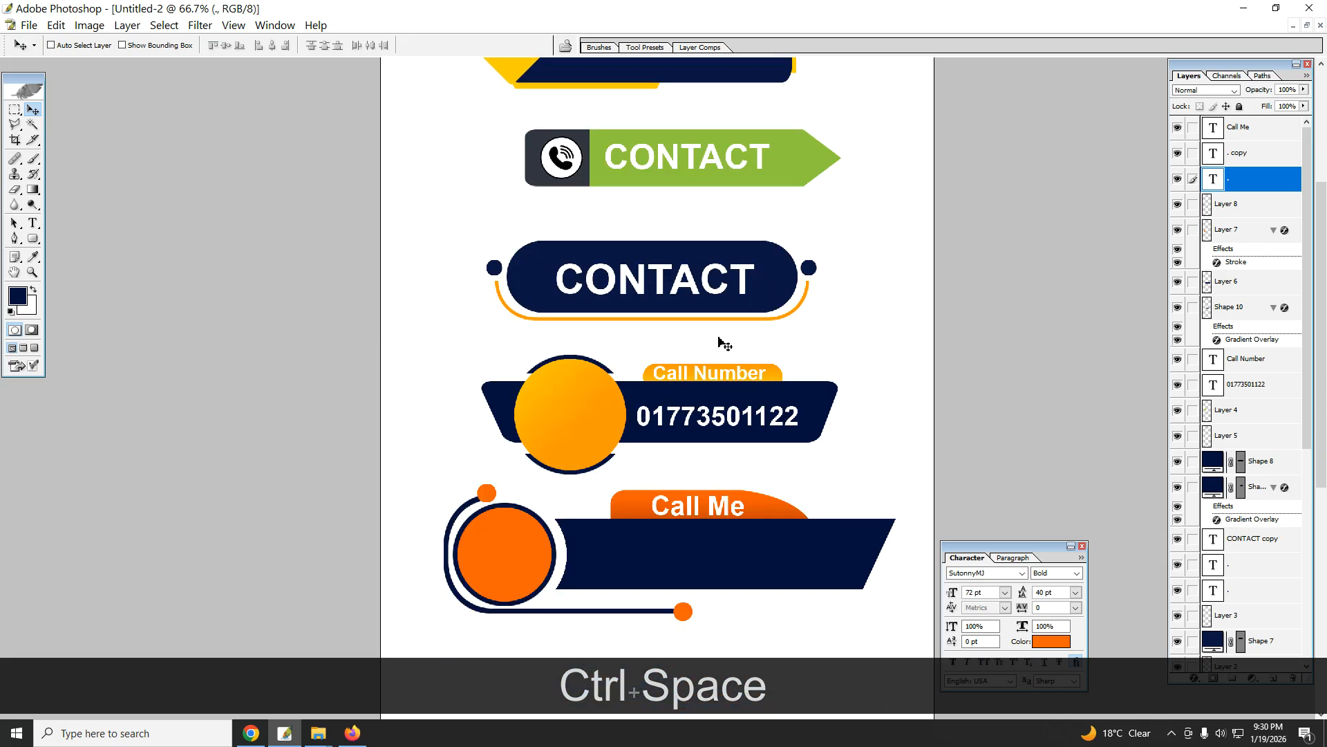
scroll(728, 446, up, 4)
scroll(729, 446, up, 4)
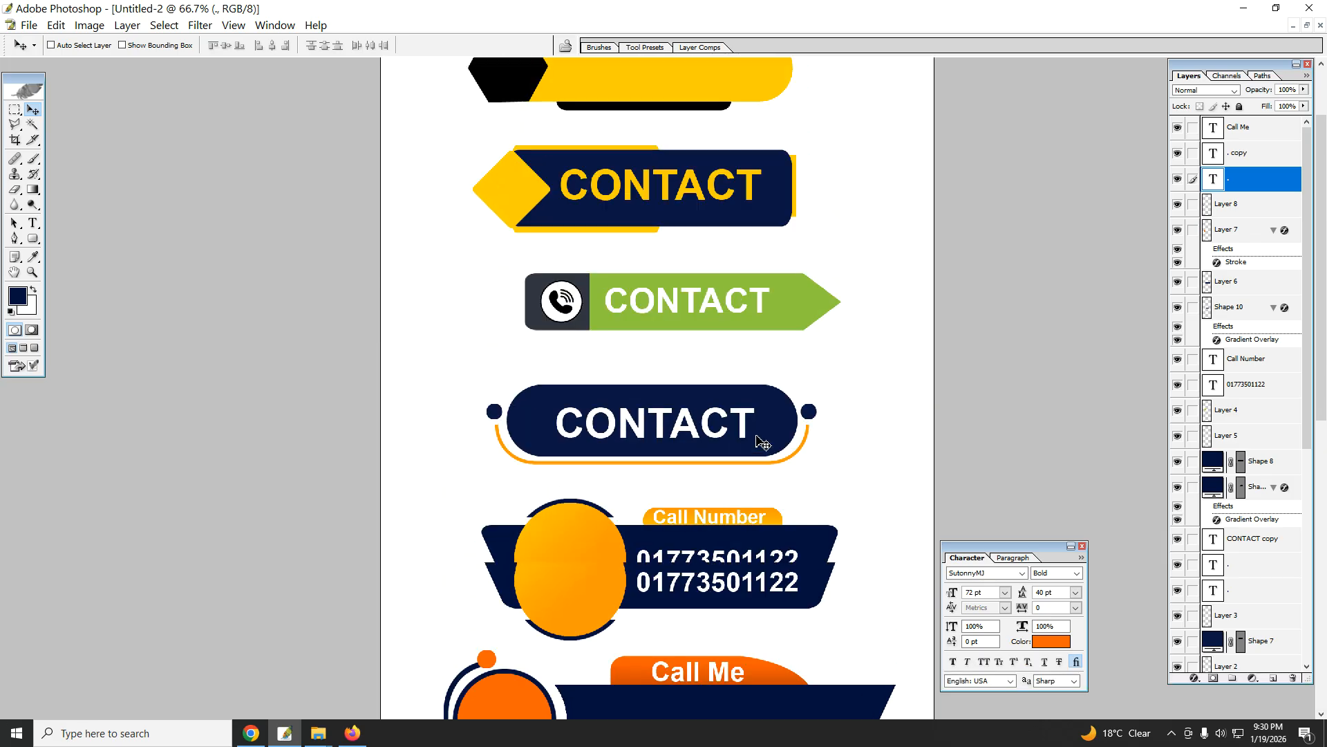
scroll(687, 399, down, 7)
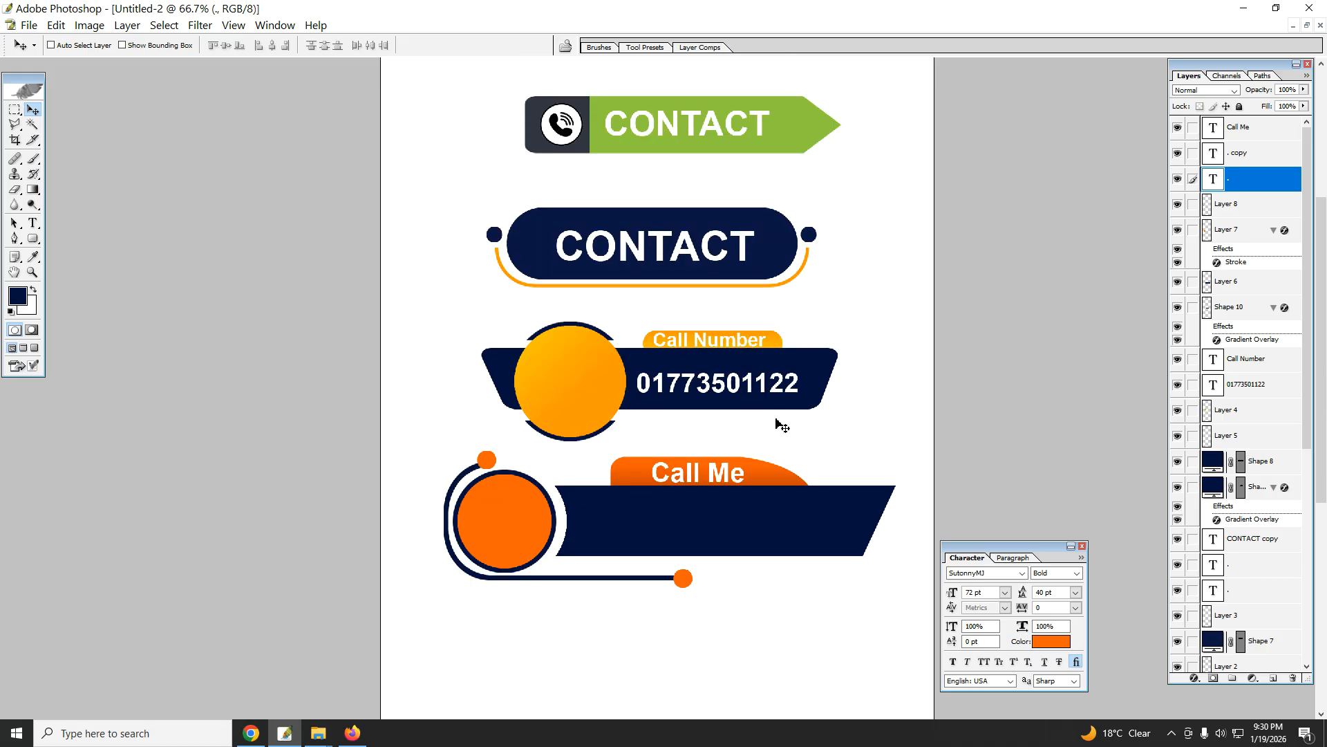
click(1250, 8)
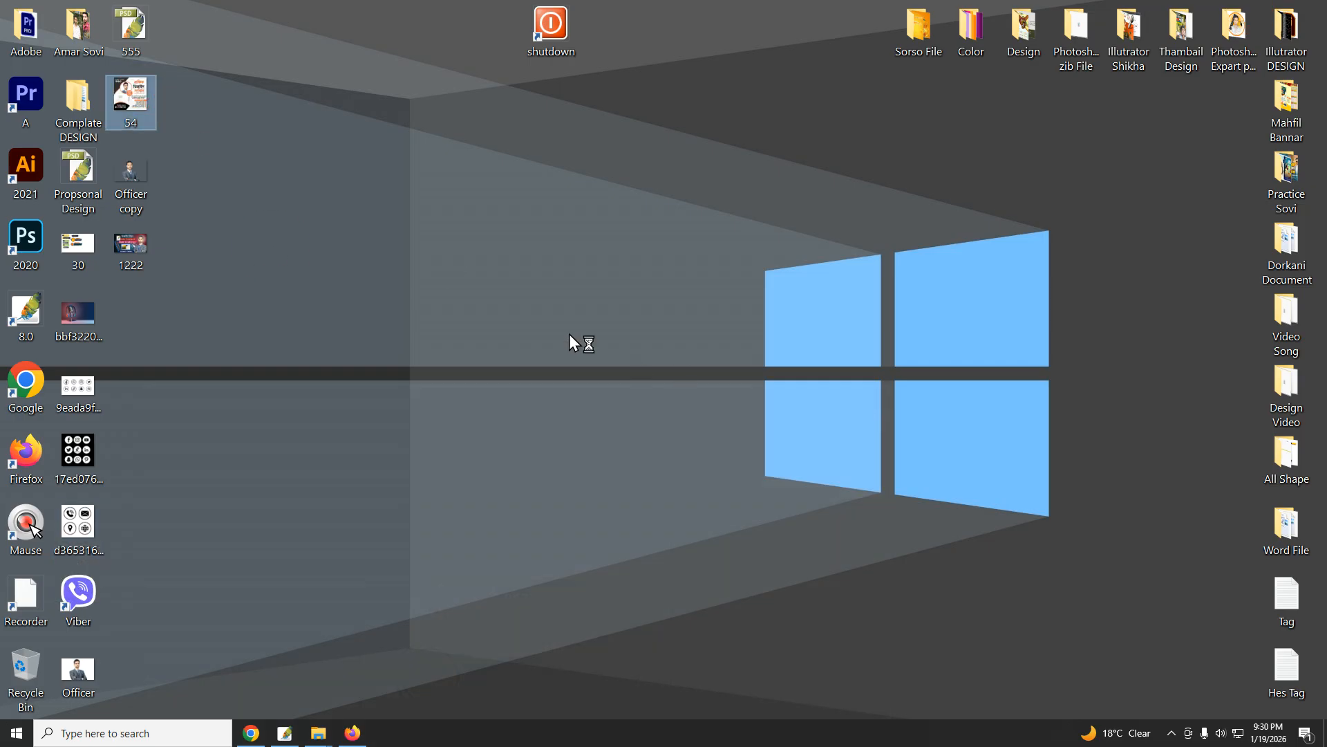
right_click(421, 263)
click(500, 313)
click(458, 289)
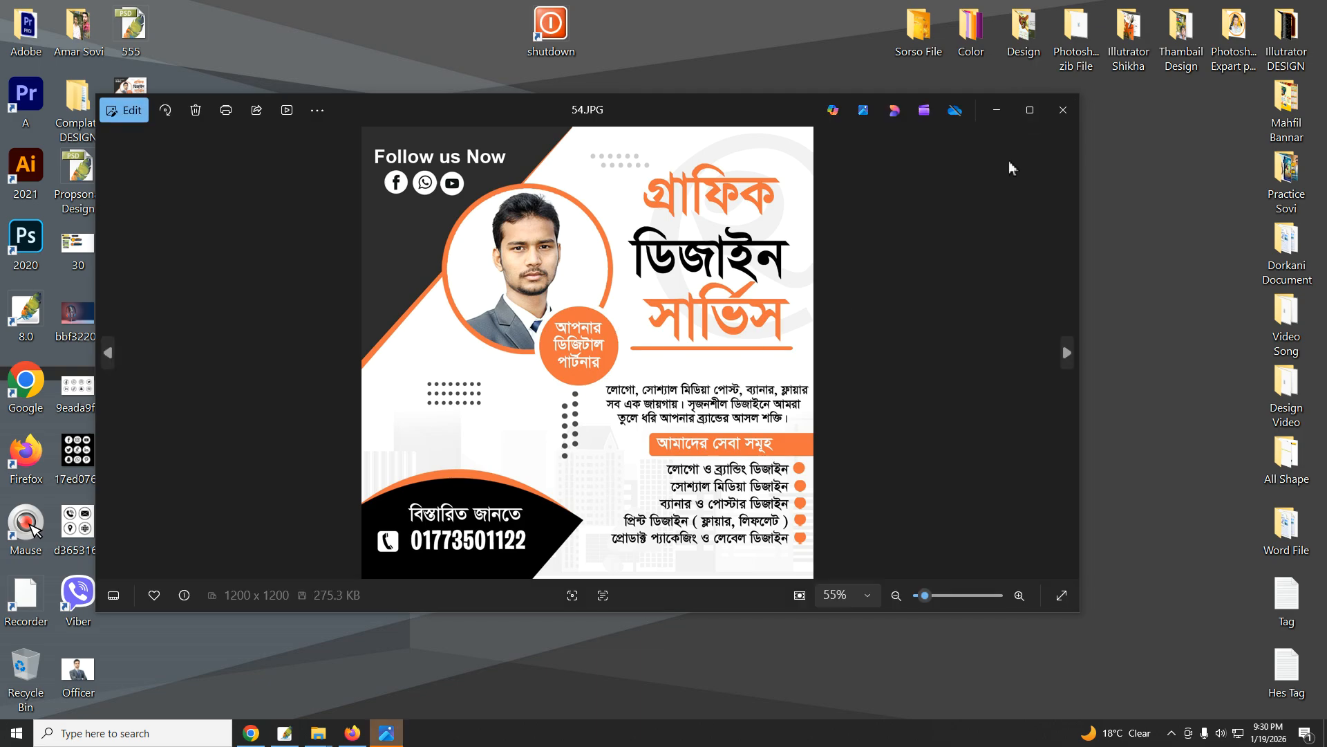
click(1030, 112)
scroll(623, 532, up, 3)
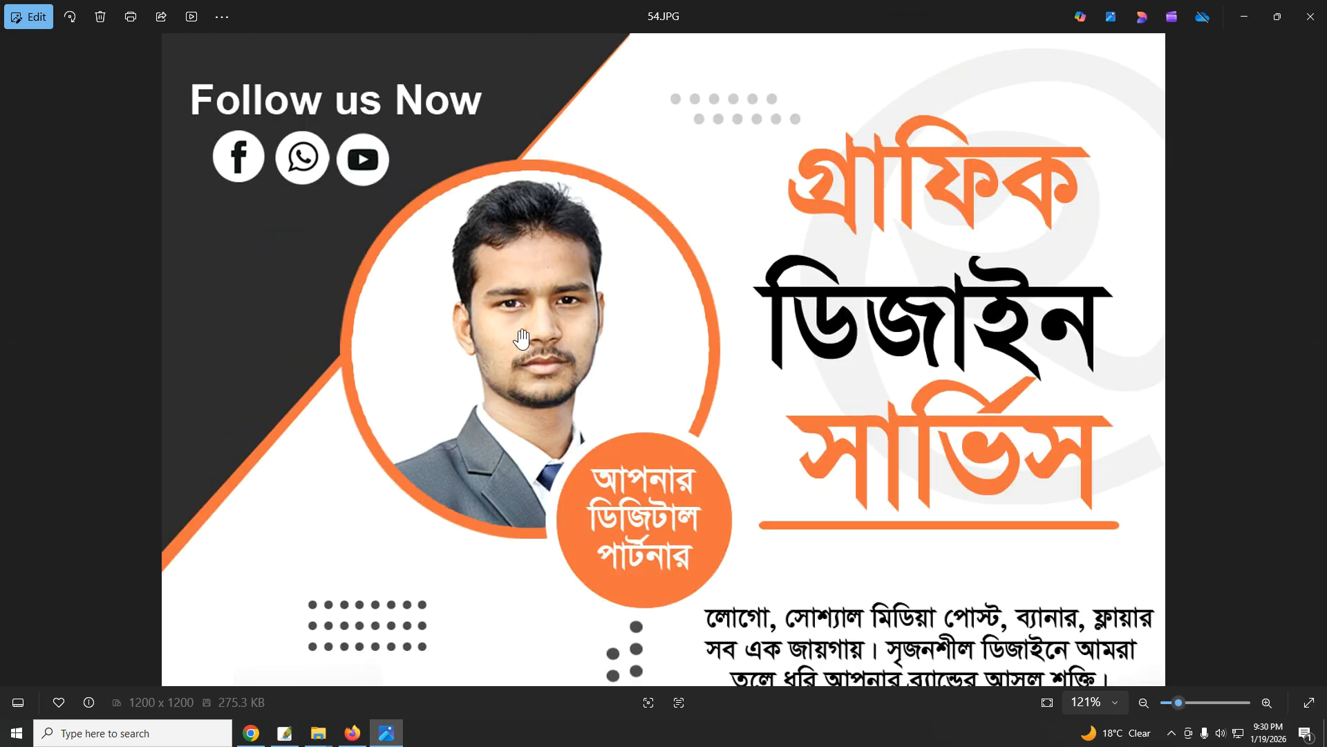
scroll(520, 332, down, 3)
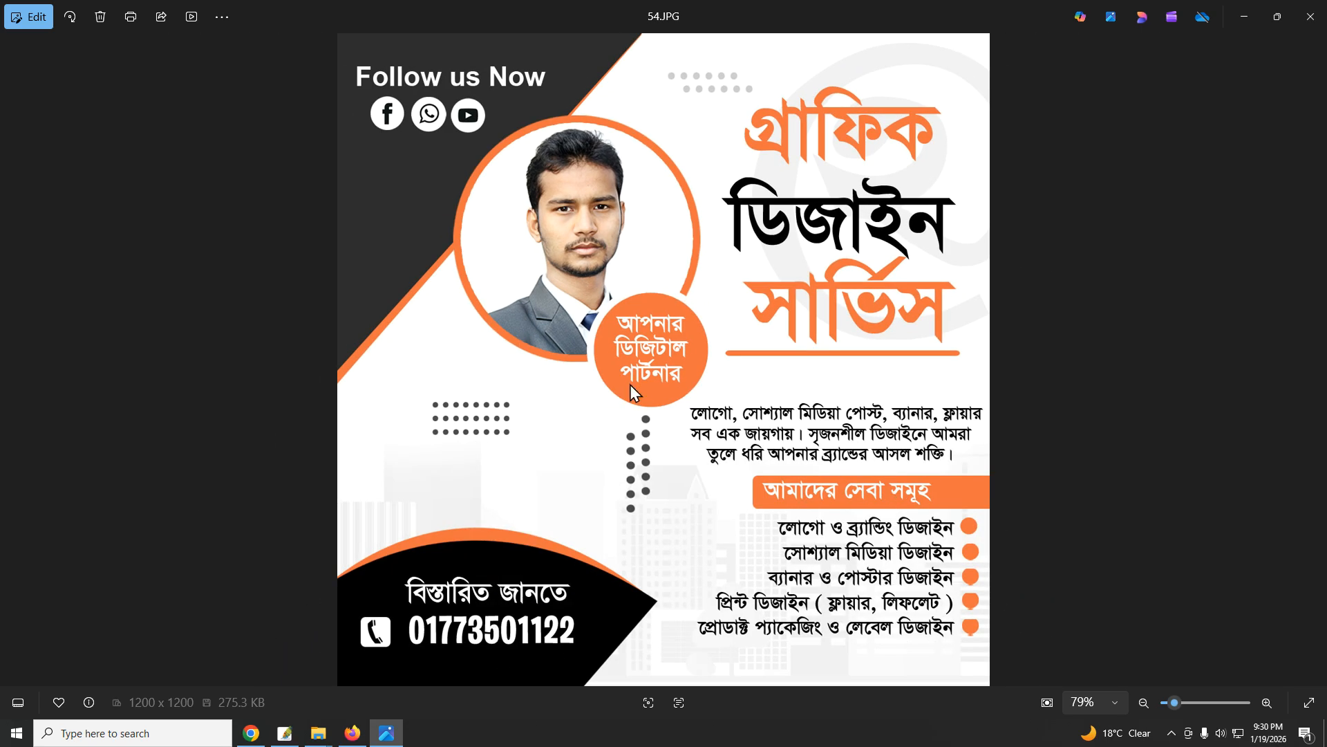
scroll(649, 326, up, 2)
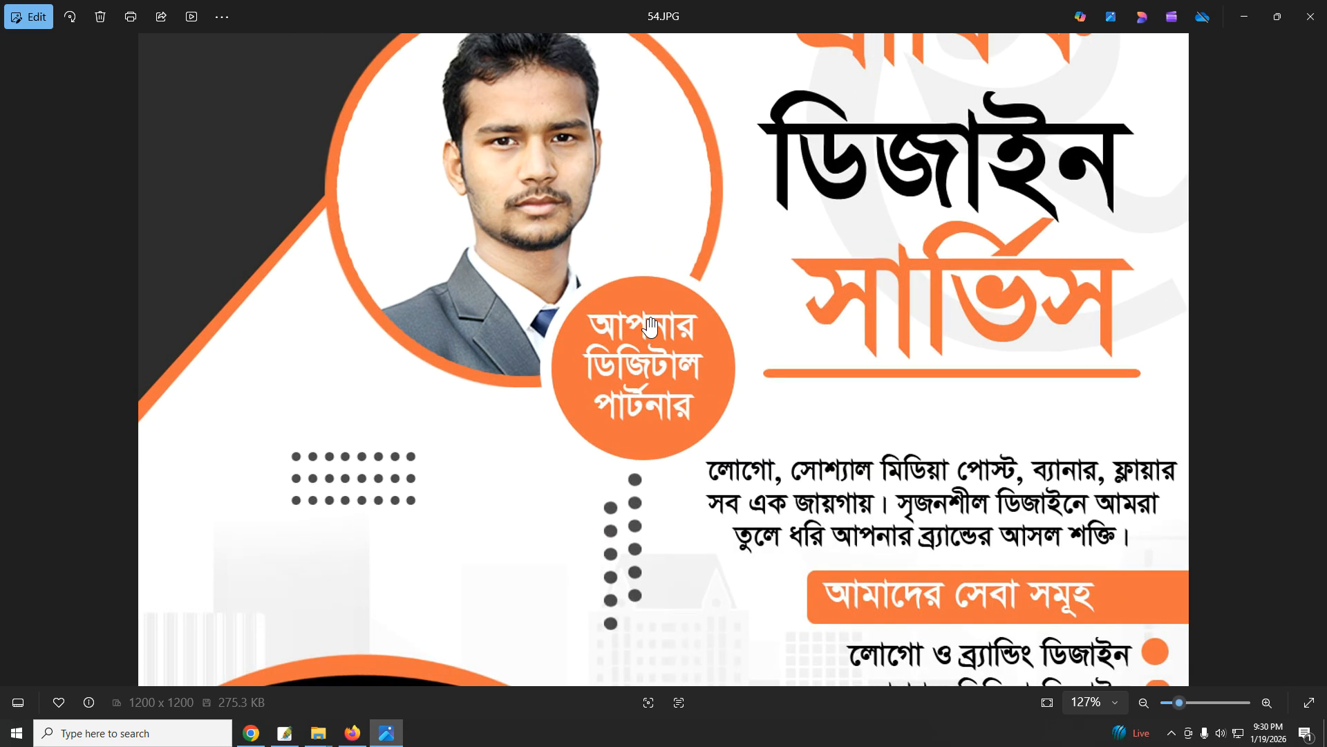
scroll(650, 326, down, 2)
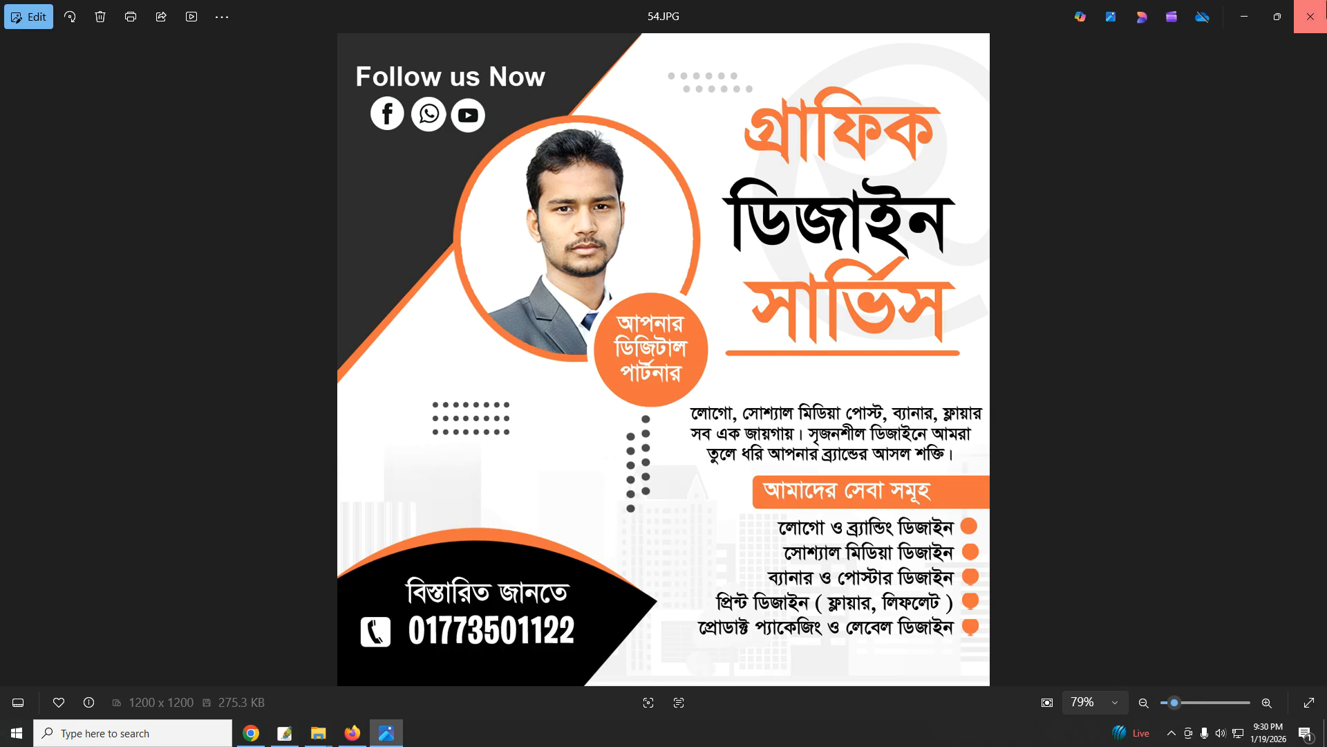
click(1310, 16)
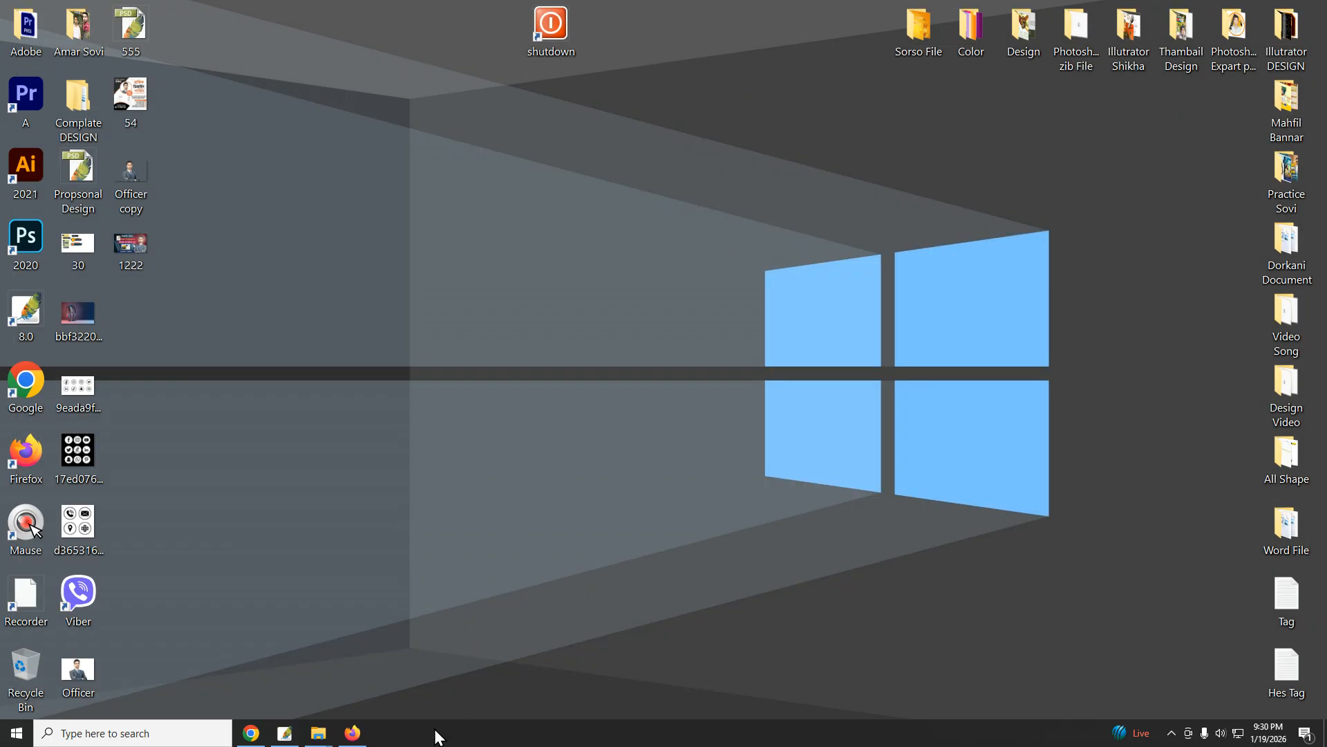
Restore Photoshop from the taskbar and zoom Untitled-2 out to 33.3% to show all six banners
click(286, 735)
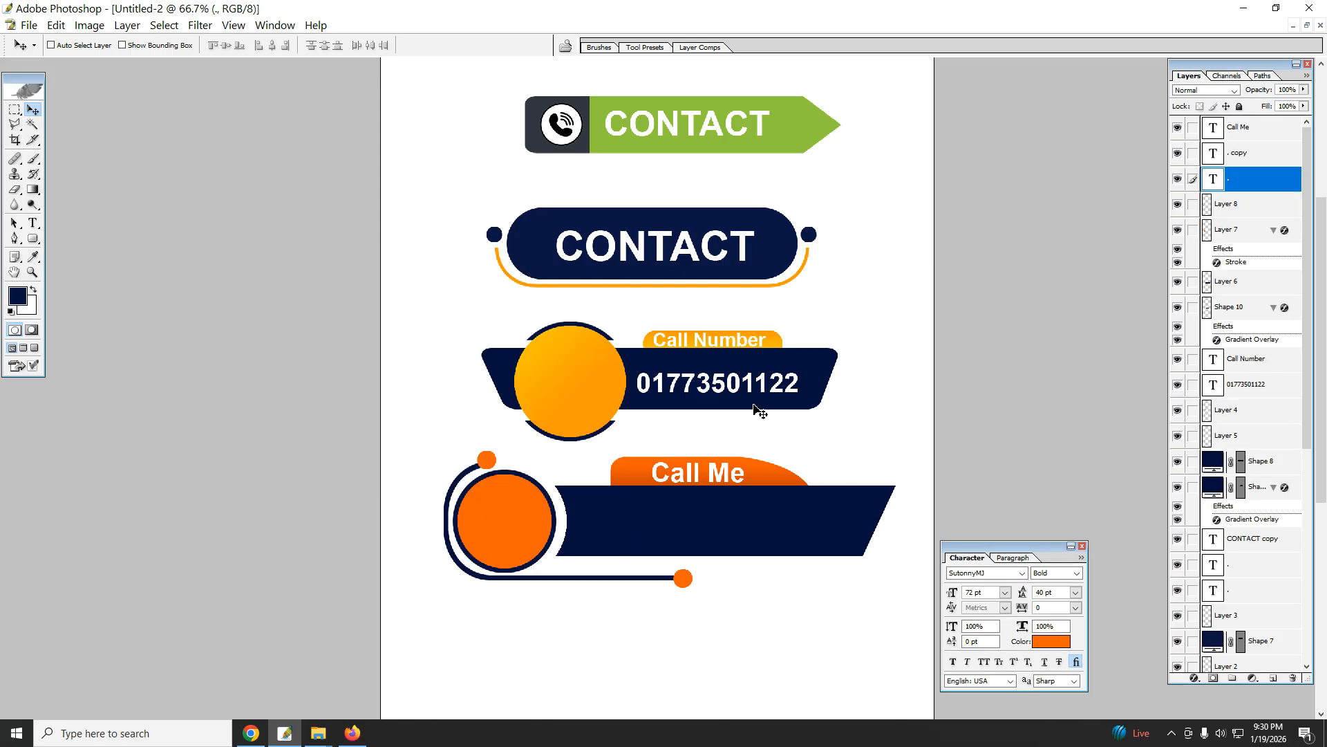
scroll(809, 342, up, 6)
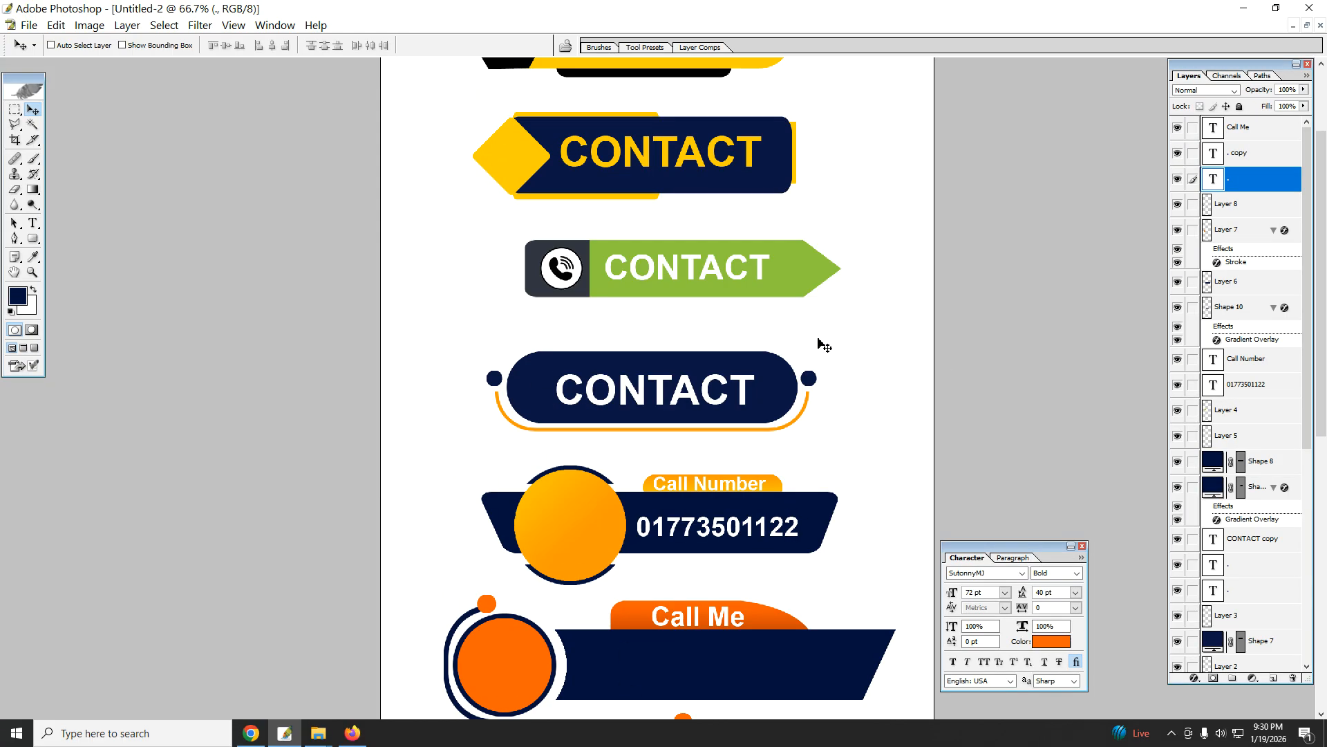
scroll(823, 344, down, 2)
scroll(823, 345, down, 6)
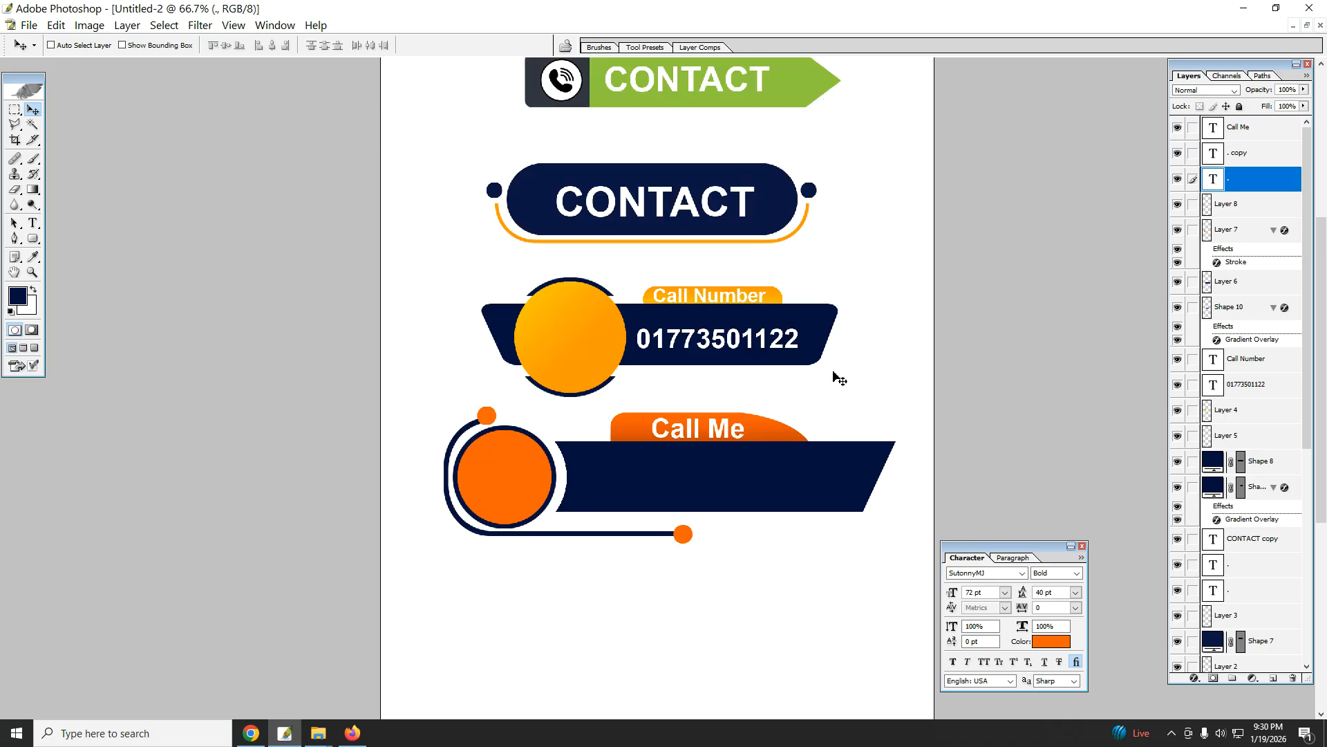
scroll(833, 394, up, 6)
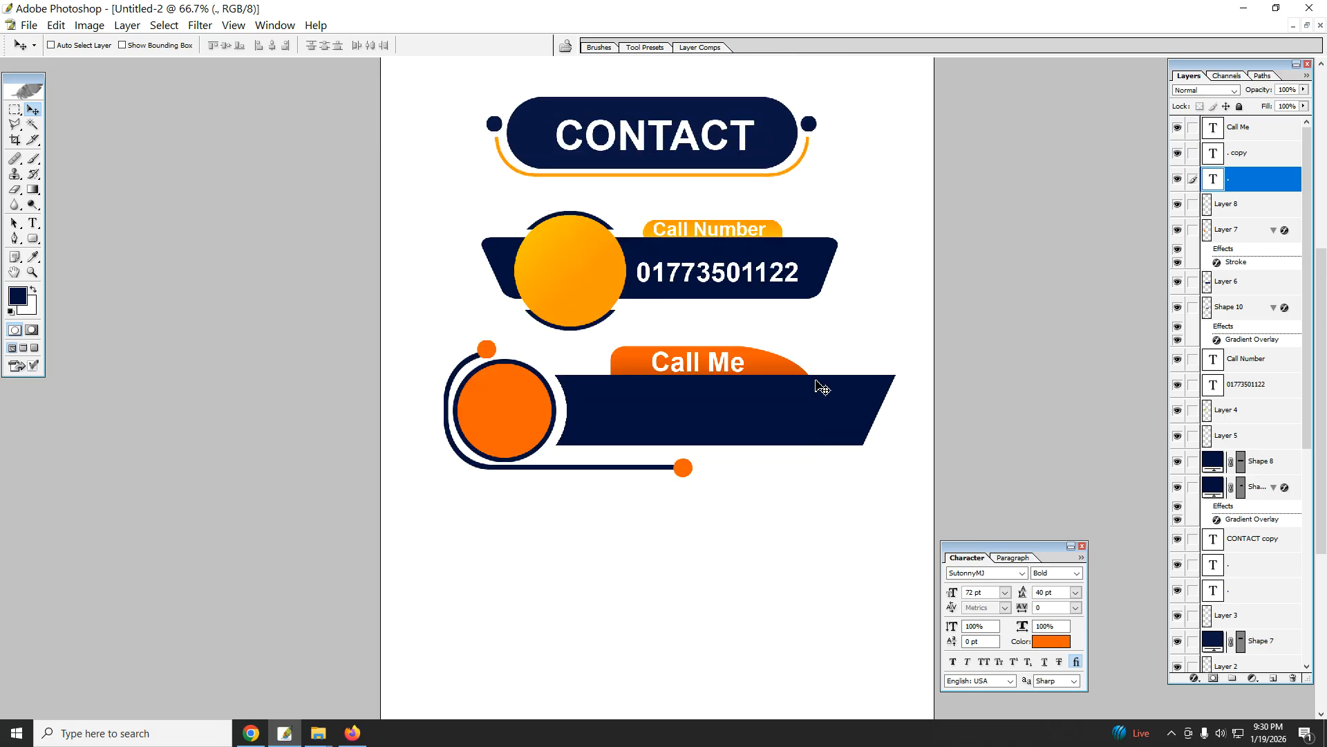
key(ctrl+alt+space)
ctrl+alt+click(716, 340)
ctrl+alt+click(712, 333)
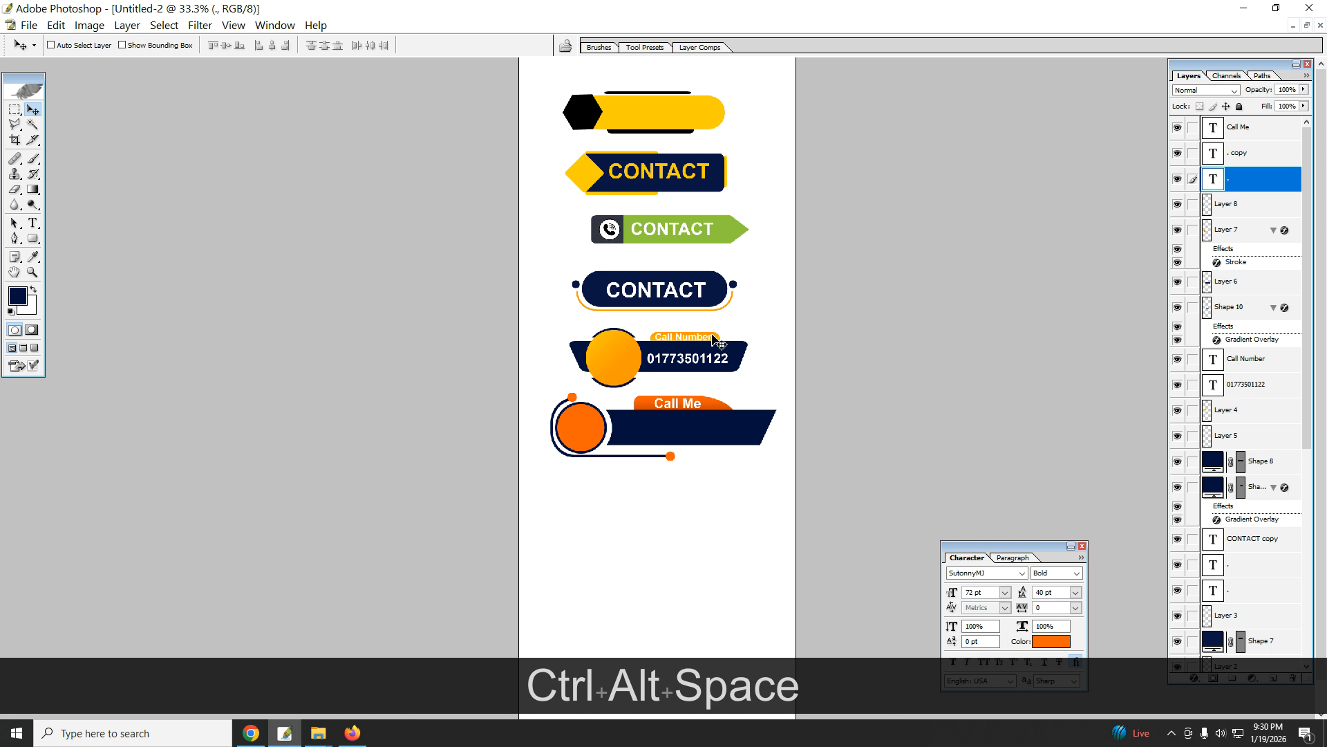